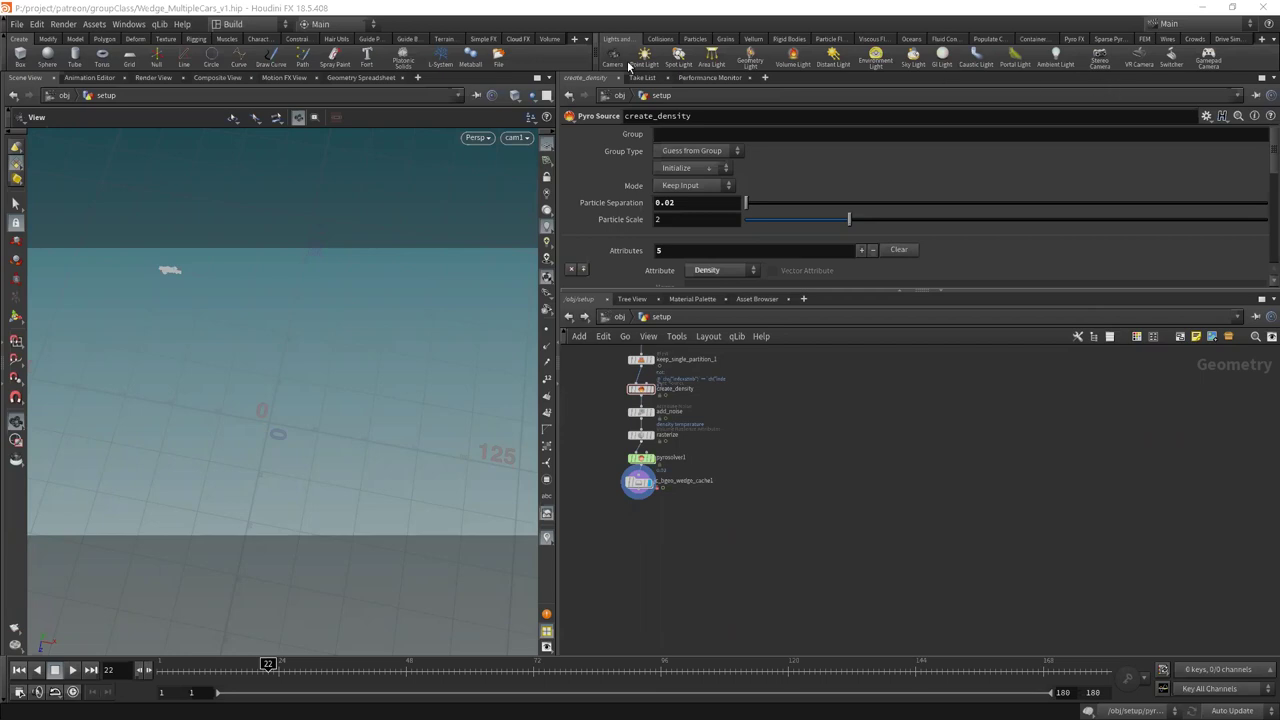
Zoom into the wedge-cached smoke trail at frame 139 to review the plume.
scroll(892, 566, "down", 2)
scroll(891, 535, "down", 2)
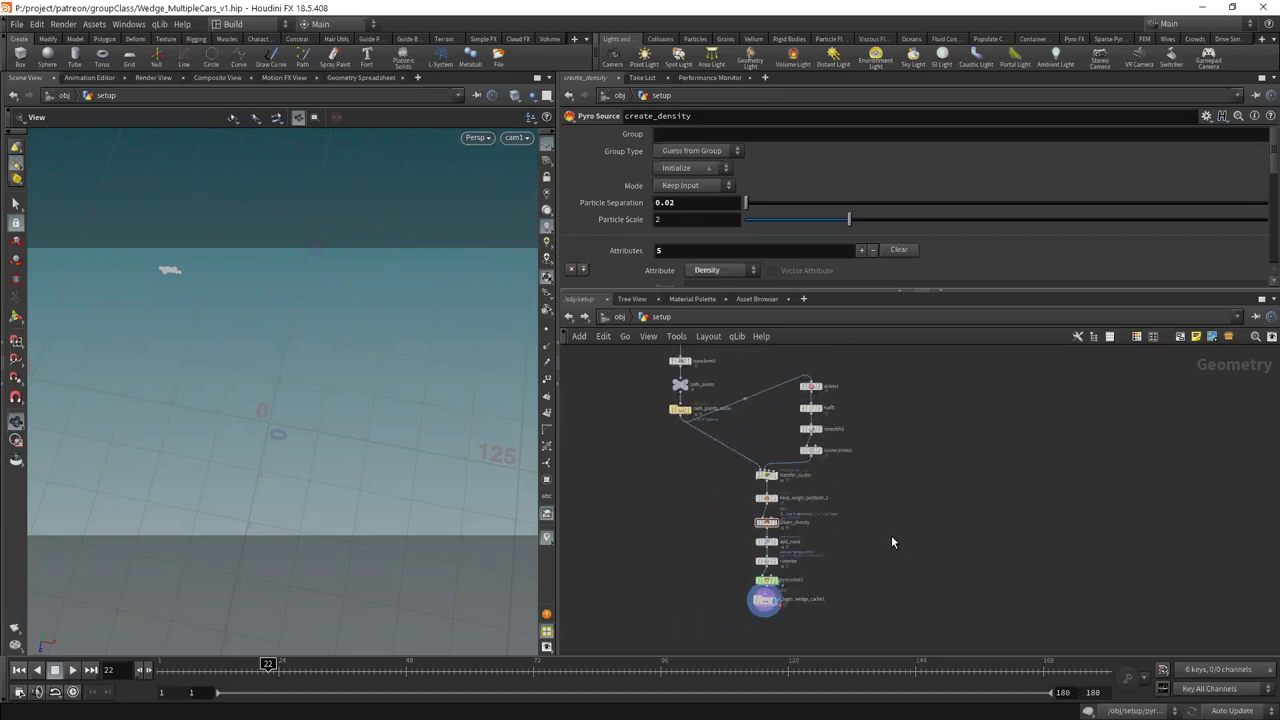
scroll(883, 481, "down", 1)
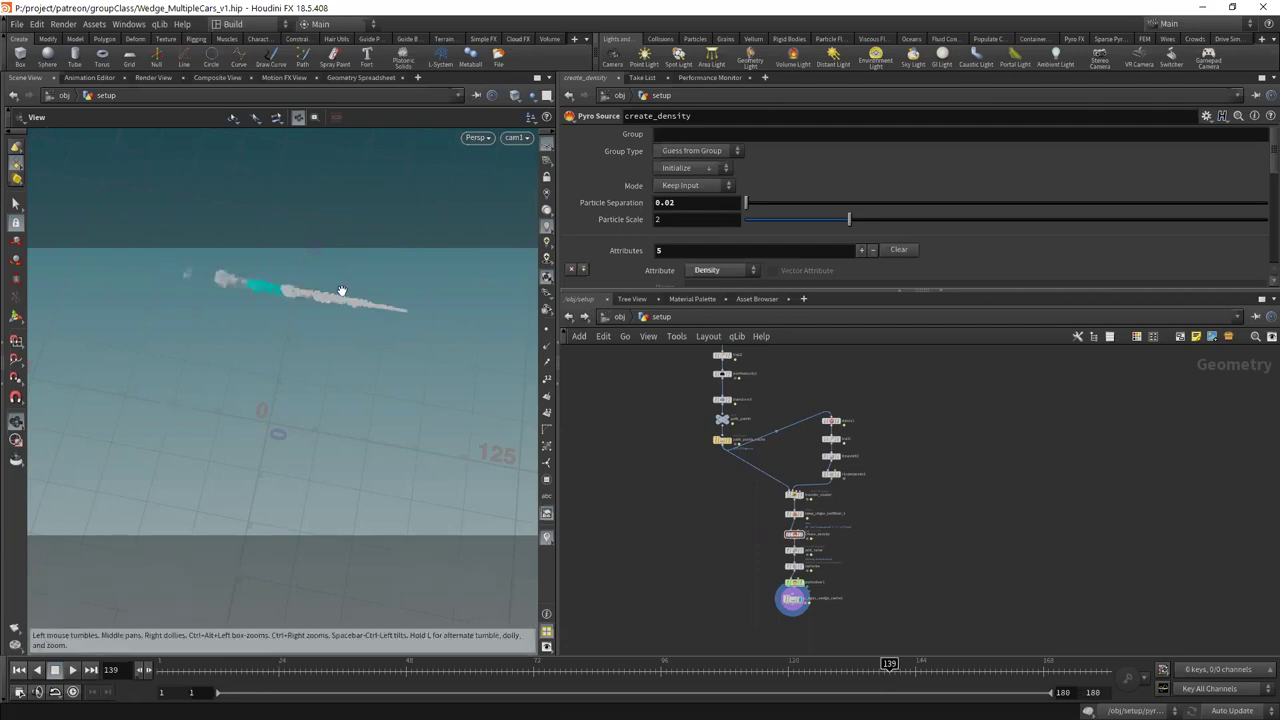
scroll(416, 287, "up", 2)
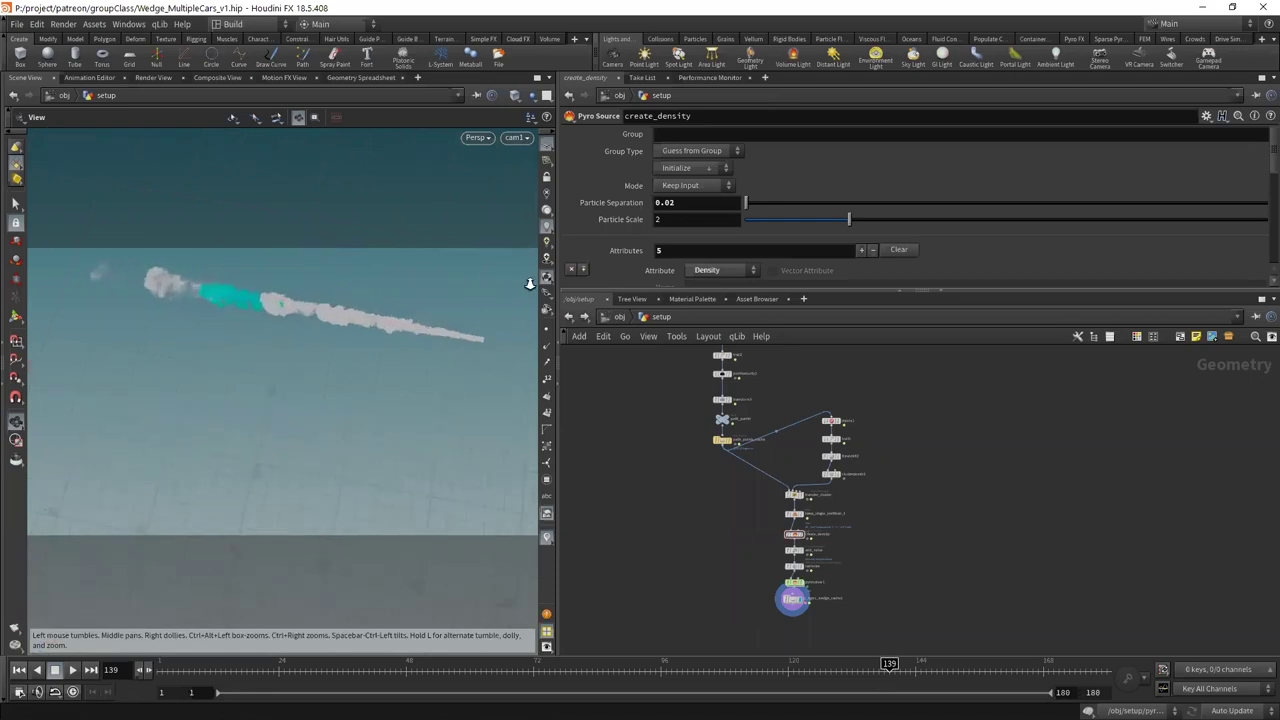
scroll(416, 287, "up", 2)
scroll(416, 287, "up", 2)
scroll(416, 287, "up", 3)
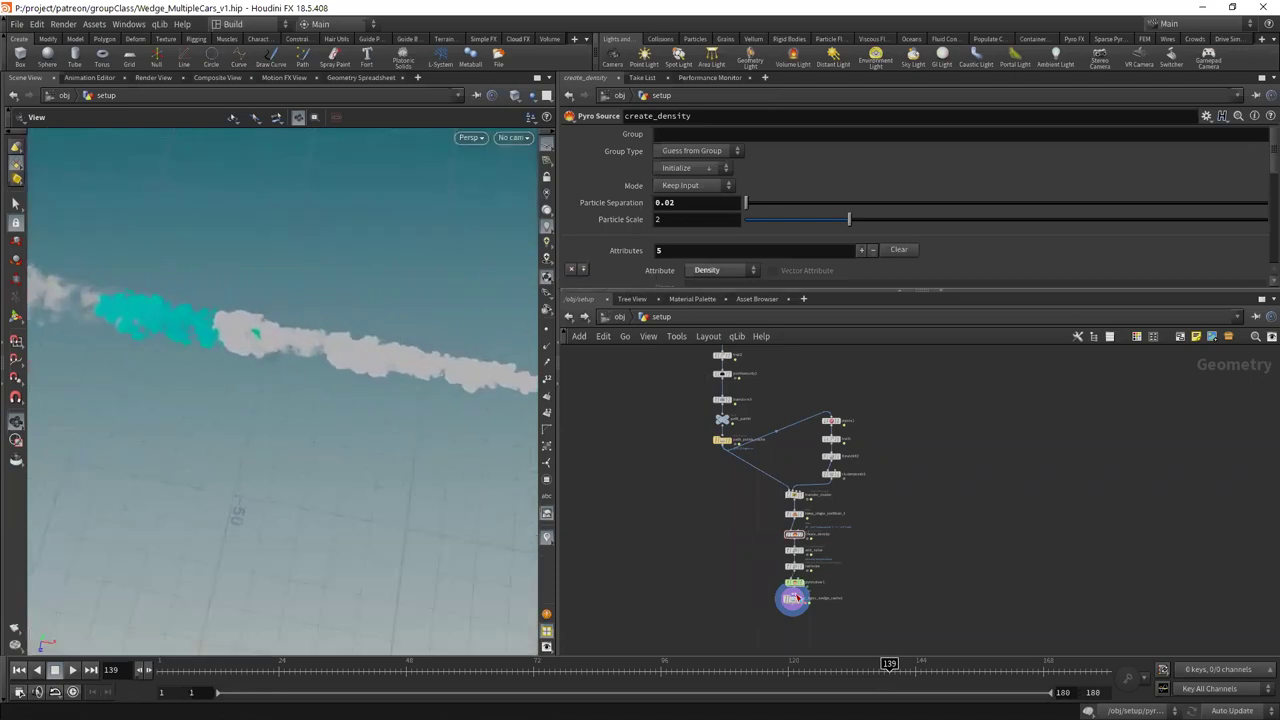
Wire from the wedge cache output and search the node menu for vv.
left_click(794, 611)
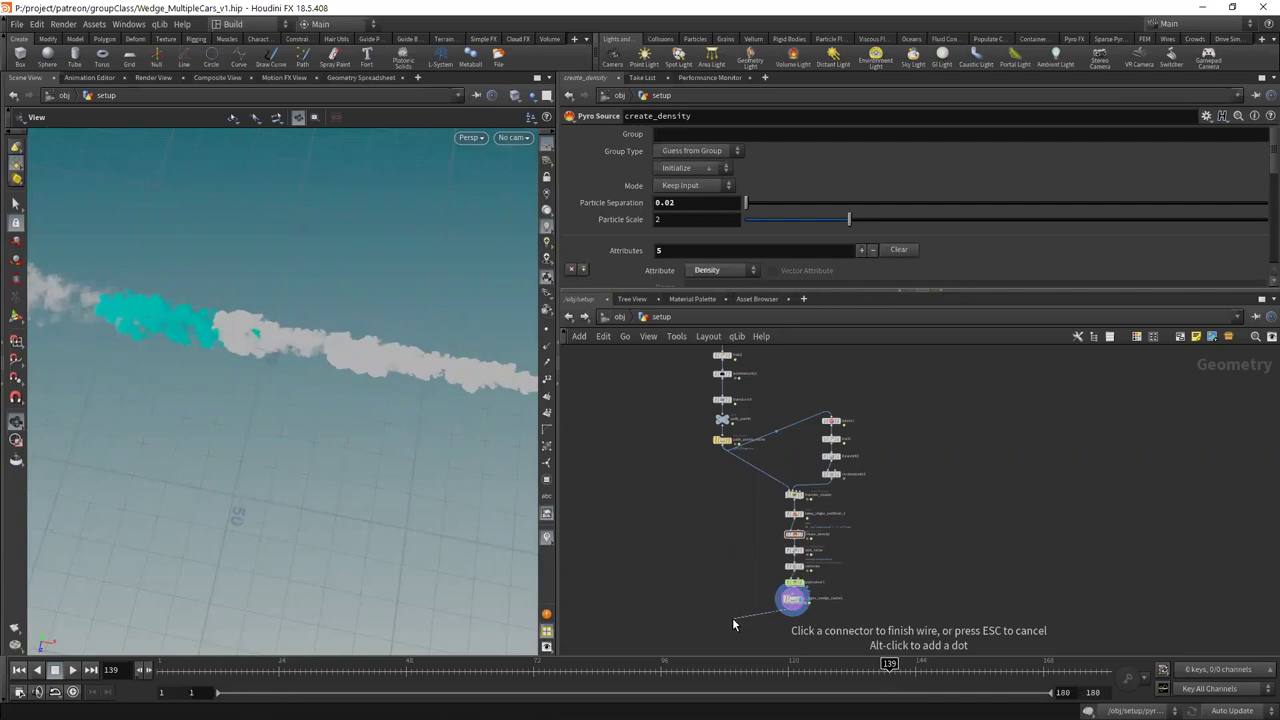
key("Tab")
type("vv")
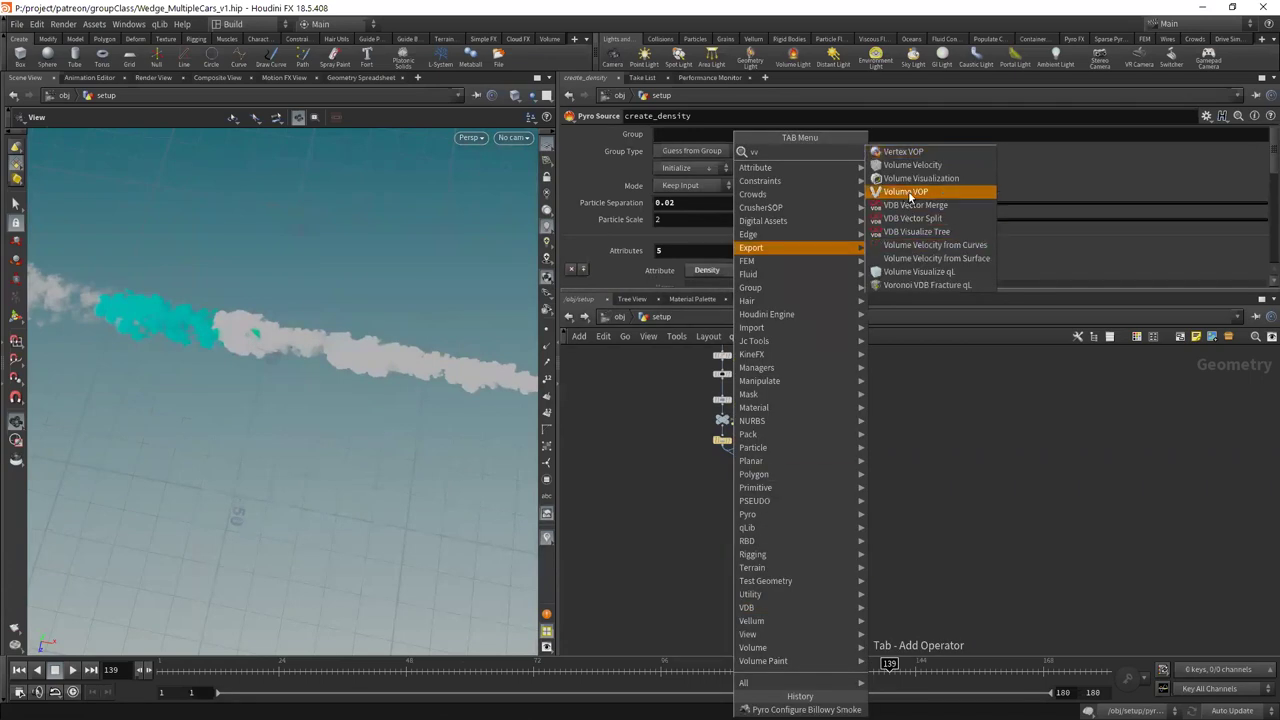
Add a Volume Visualization node under the cache with Density Field density and Diffuse Field Cd.
left_click(921, 178)
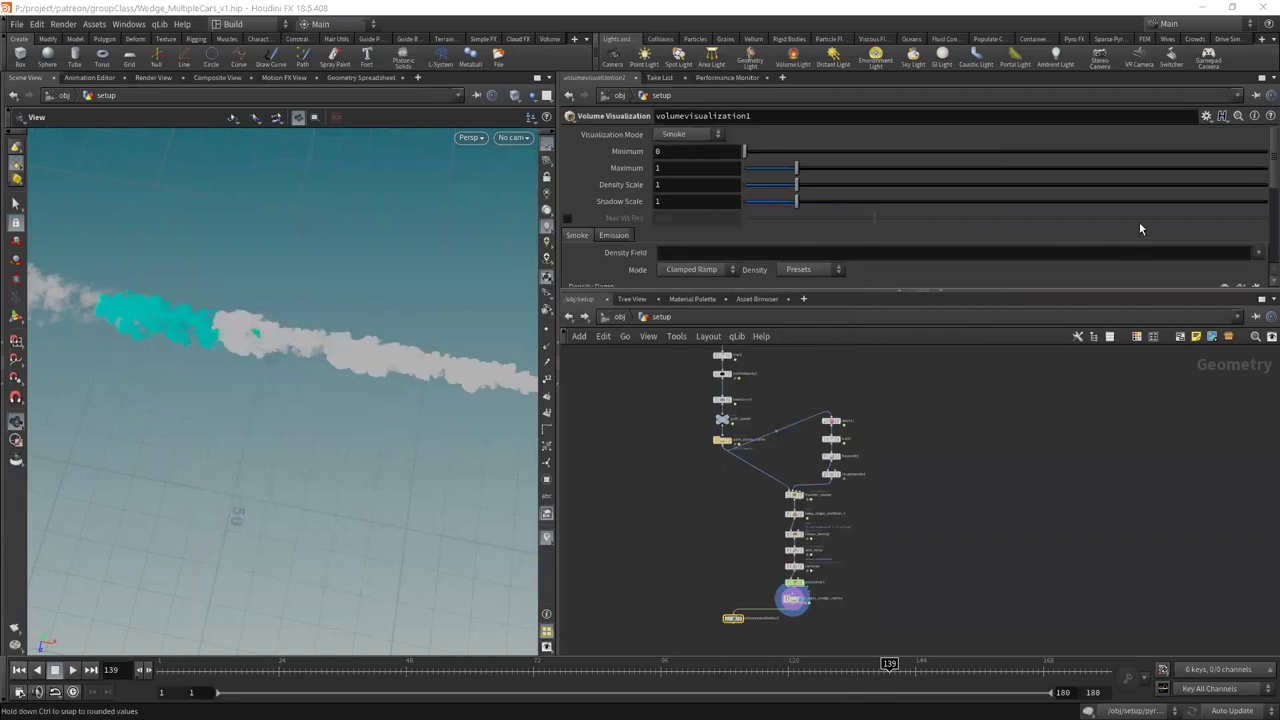
left_click(1258, 253)
left_click(1236, 296)
scroll(1267, 160, "down", 5)
left_click(1260, 201)
left_click(1234, 214)
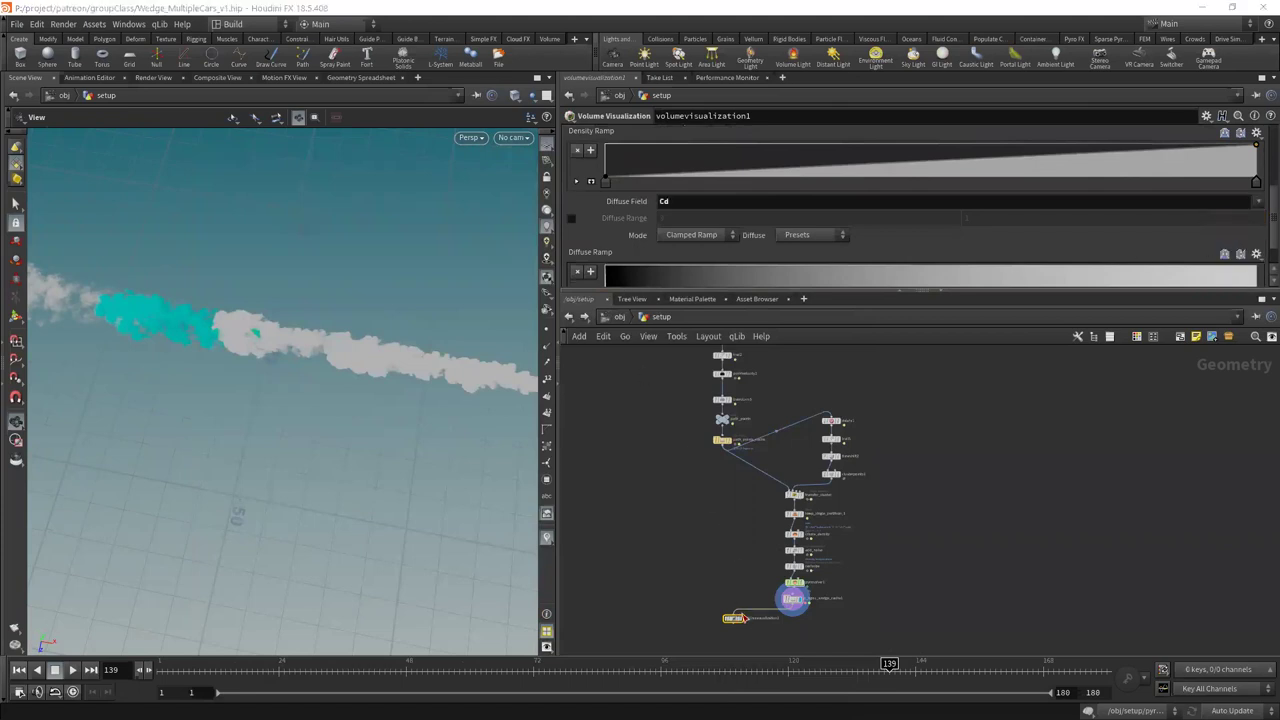
mouse_move(532, 483)
left_mouse_down()
mouse_move(380, 363)
mouse_move(277, 363)
mouse_move(309, 314)
mouse_move(339, 301)
mouse_move(289, 263)
mouse_move(271, 286)
mouse_move(220, 280)
mouse_move(334, 349)
mouse_move(262, 317)
mouse_move(277, 351)
mouse_move(345, 356)
left_mouse_up()
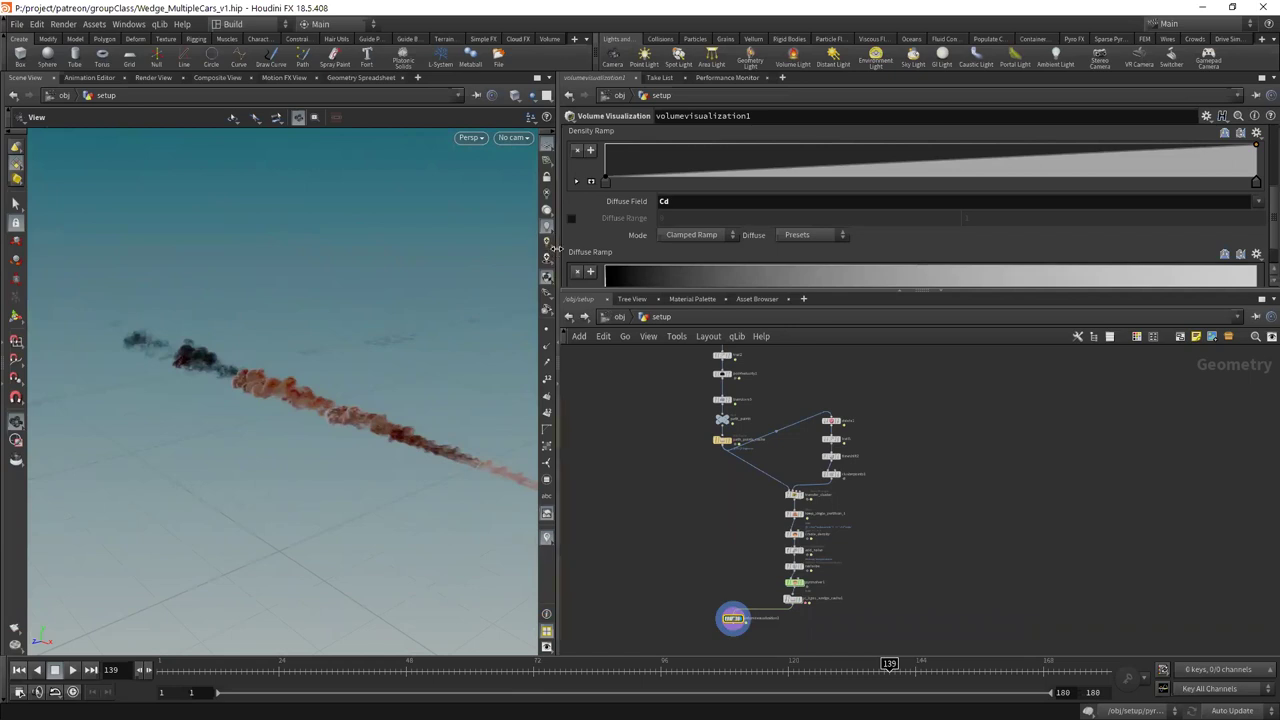
Narrow the viewport, widen the network area and set the display flag on path_points_cache.
left_click_drag(556, 250, 488, 250)
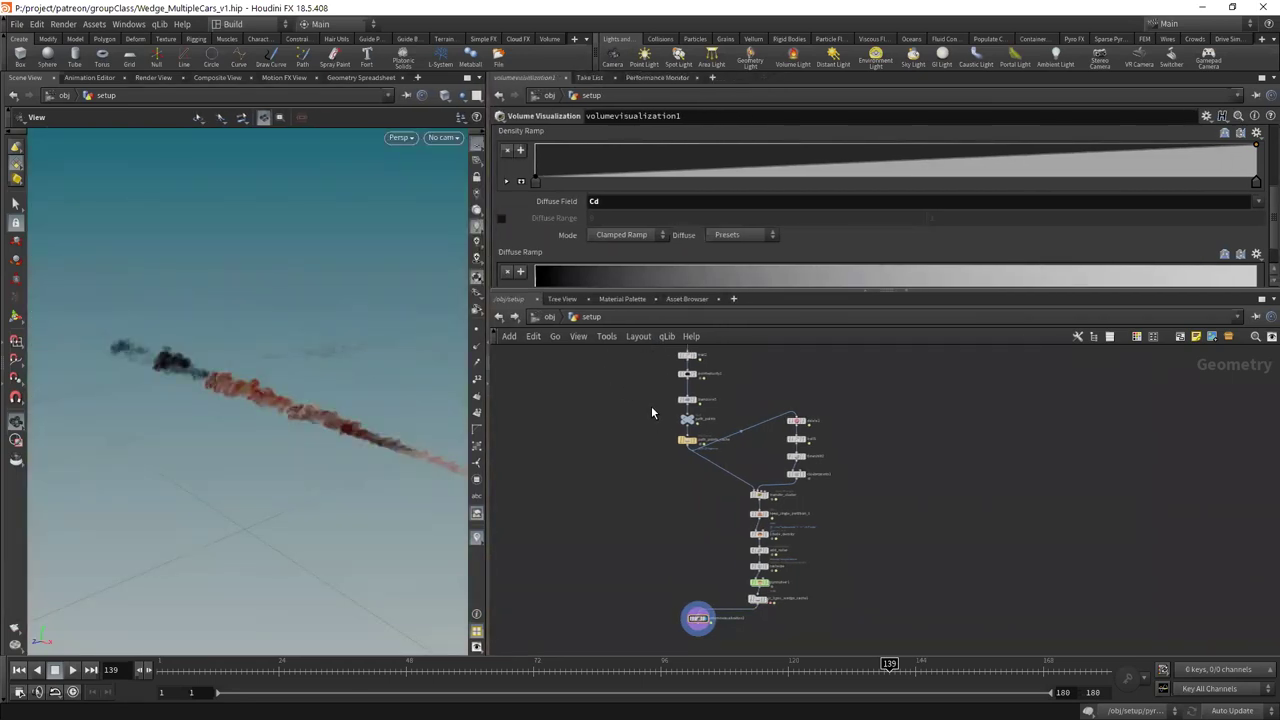
mouse_move(651, 407)
middle_mouse_down()
mouse_move(641, 434)
mouse_move(639, 408)
middle_mouse_up()
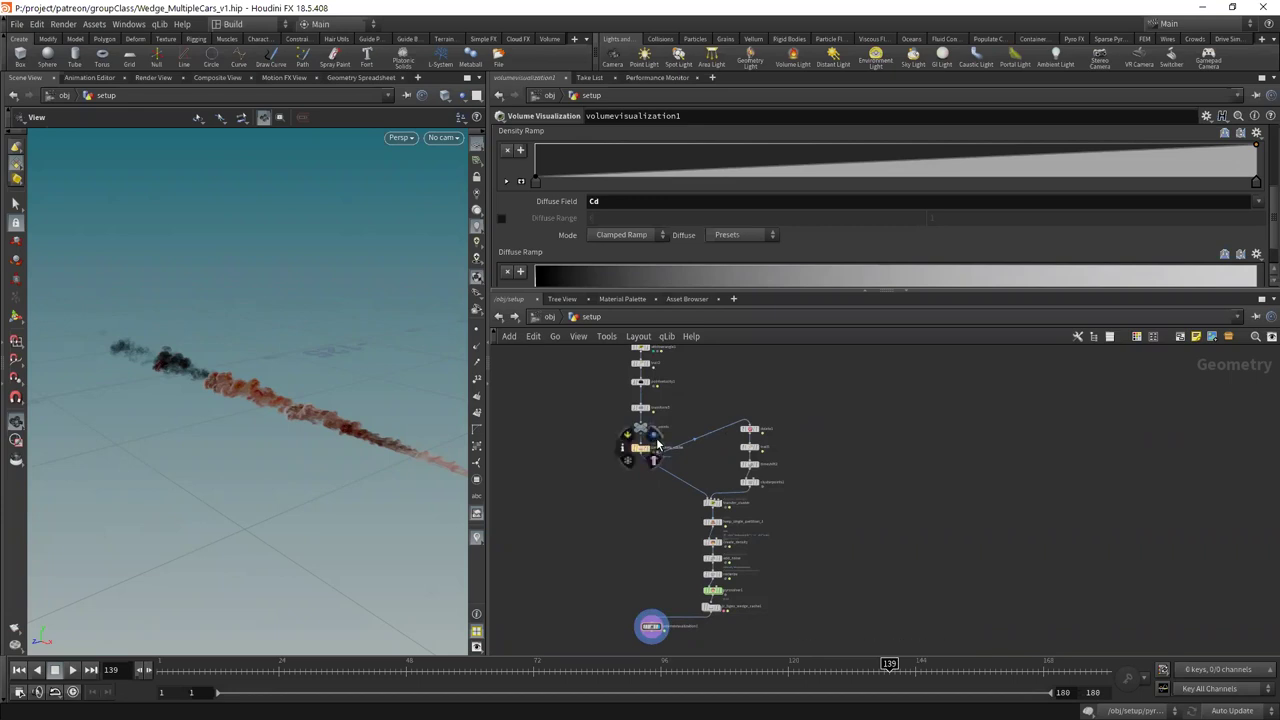
left_click(656, 449)
mouse_move(203, 457)
left_mouse_down()
mouse_move(240, 474)
mouse_move(351, 383)
left_mouse_up()
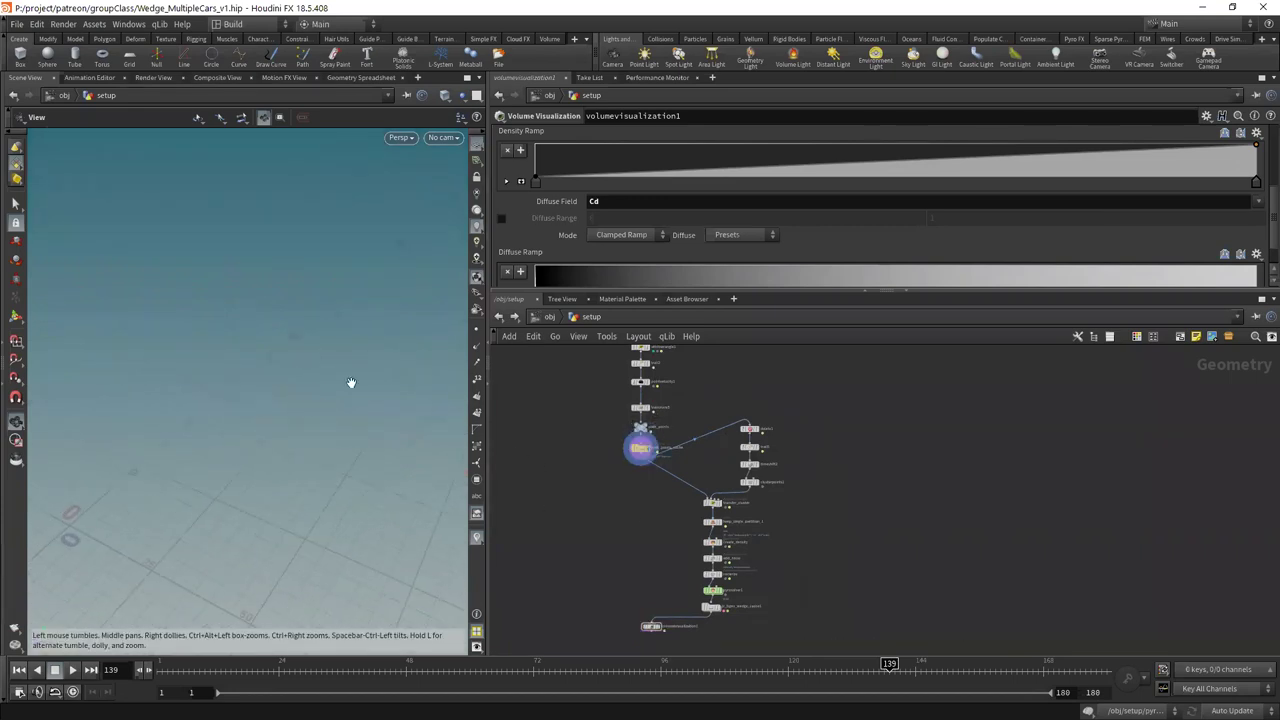
Reveal the blue car outline in the viewport and frame the view around it.
left_click(476, 332)
mouse_move(423, 400)
left_mouse_down()
mouse_move(315, 525)
mouse_move(251, 443)
mouse_move(323, 449)
mouse_move(349, 409)
left_mouse_up()
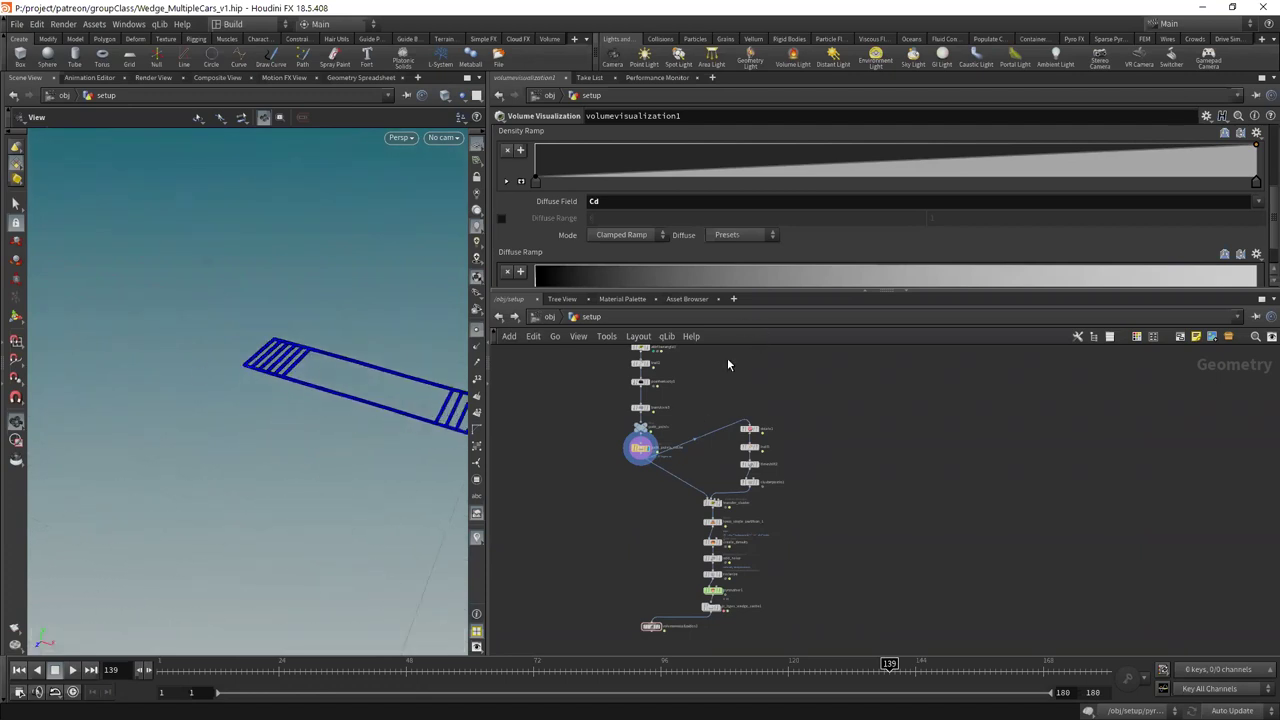
middle_click_drag(727, 358, 729, 424)
left_click_drag(466, 422, 386, 409)
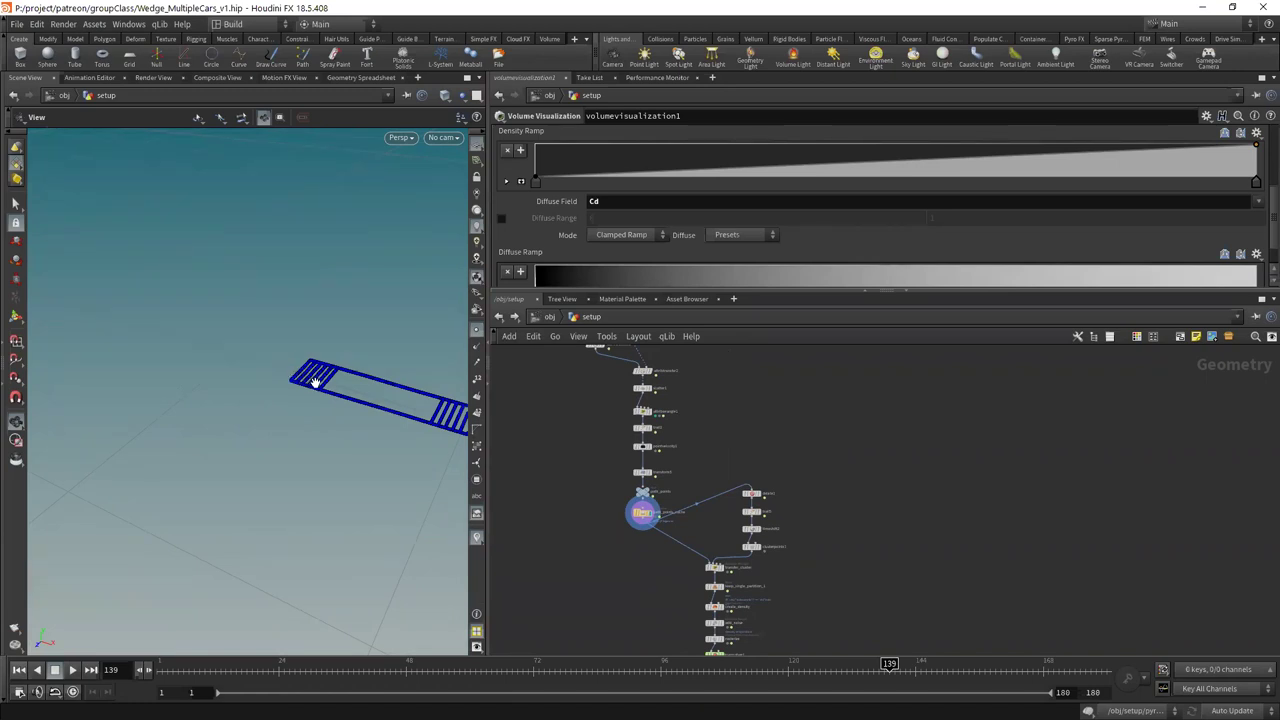
scroll(340, 421, "down", 2)
scroll(340, 421, "down", 2)
left_click_drag(380, 428, 377, 417)
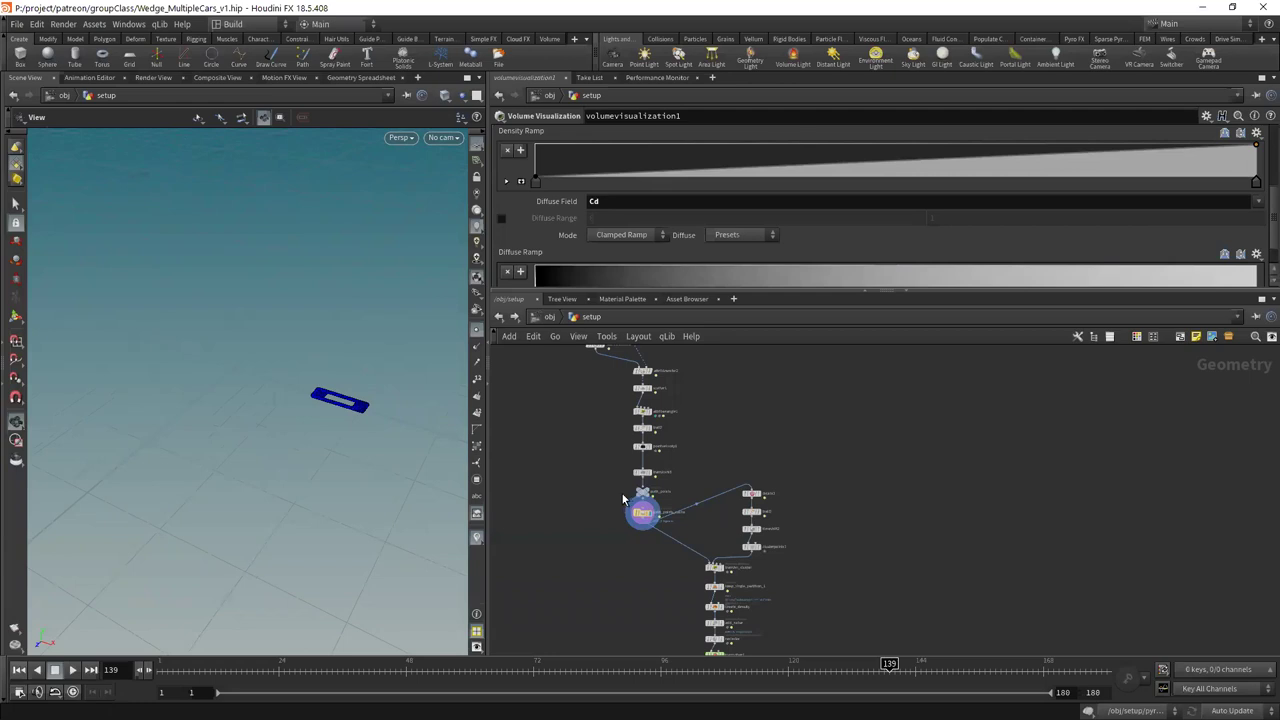
Box-select the delete-to-transfer_cluster branch nodes and bring up the Pyro FX shelf.
middle_click_drag(812, 520, 748, 450)
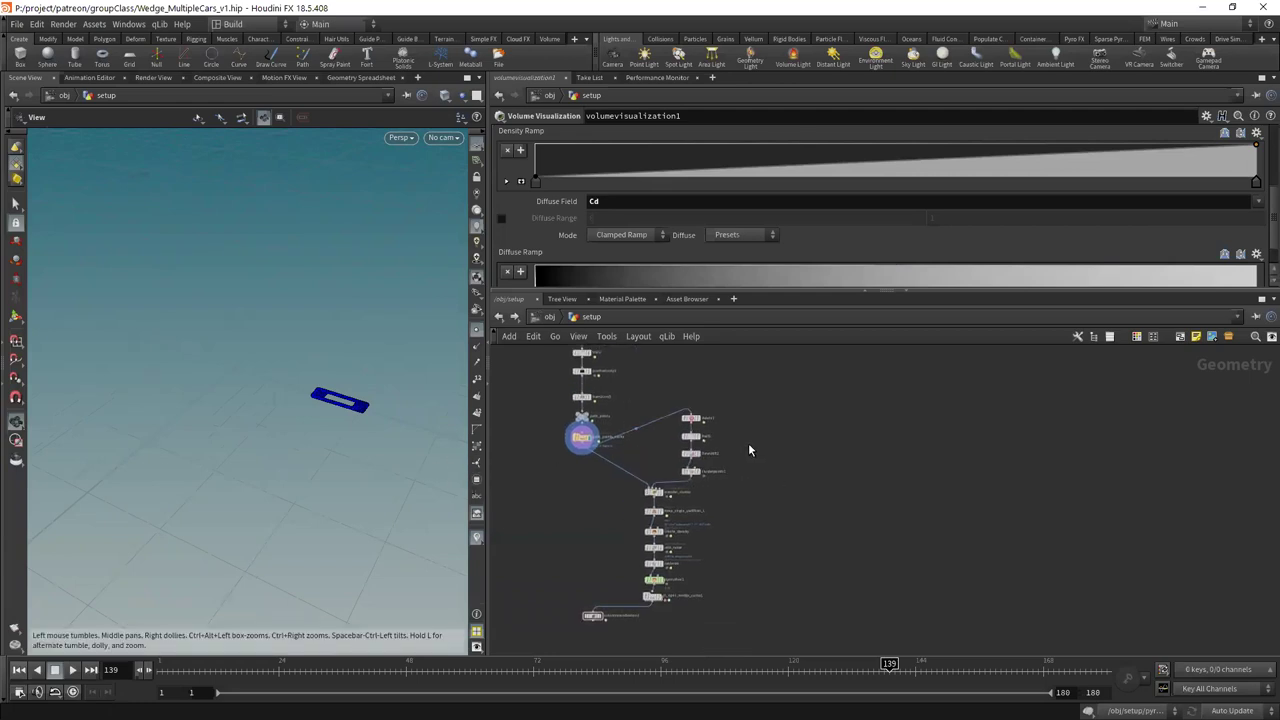
left_click_drag(720, 496, 635, 408)
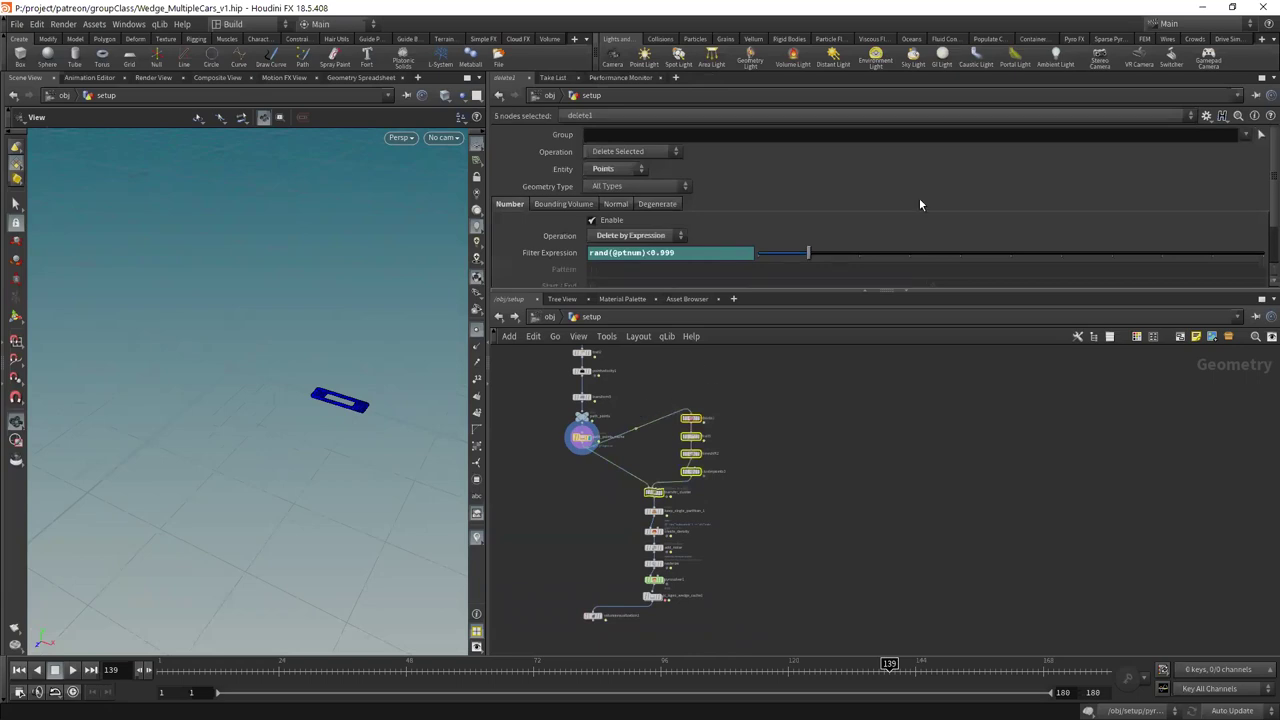
left_click(1073, 40)
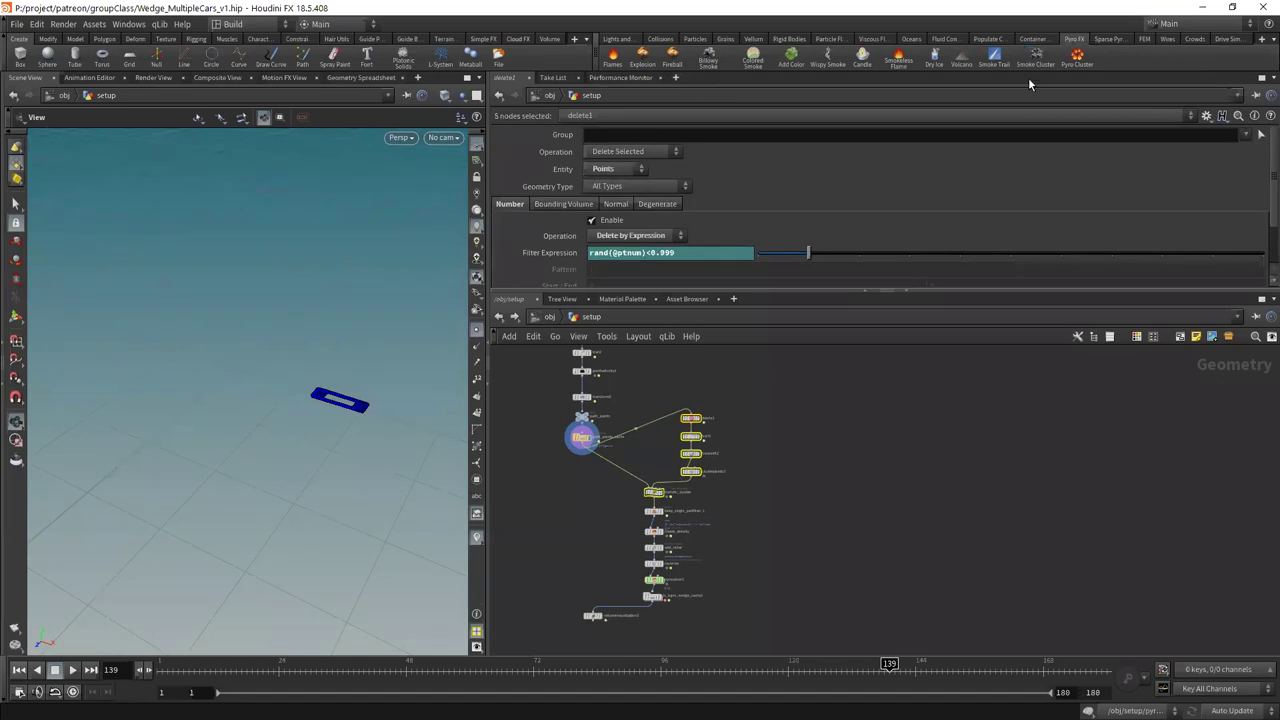
scroll(724, 435, "up", 3)
scroll(740, 430, "up", 2)
Inspect path_points_cache and scrub the animation from frame 20 to frame 40.
middle_click_drag(752, 427, 840, 456)
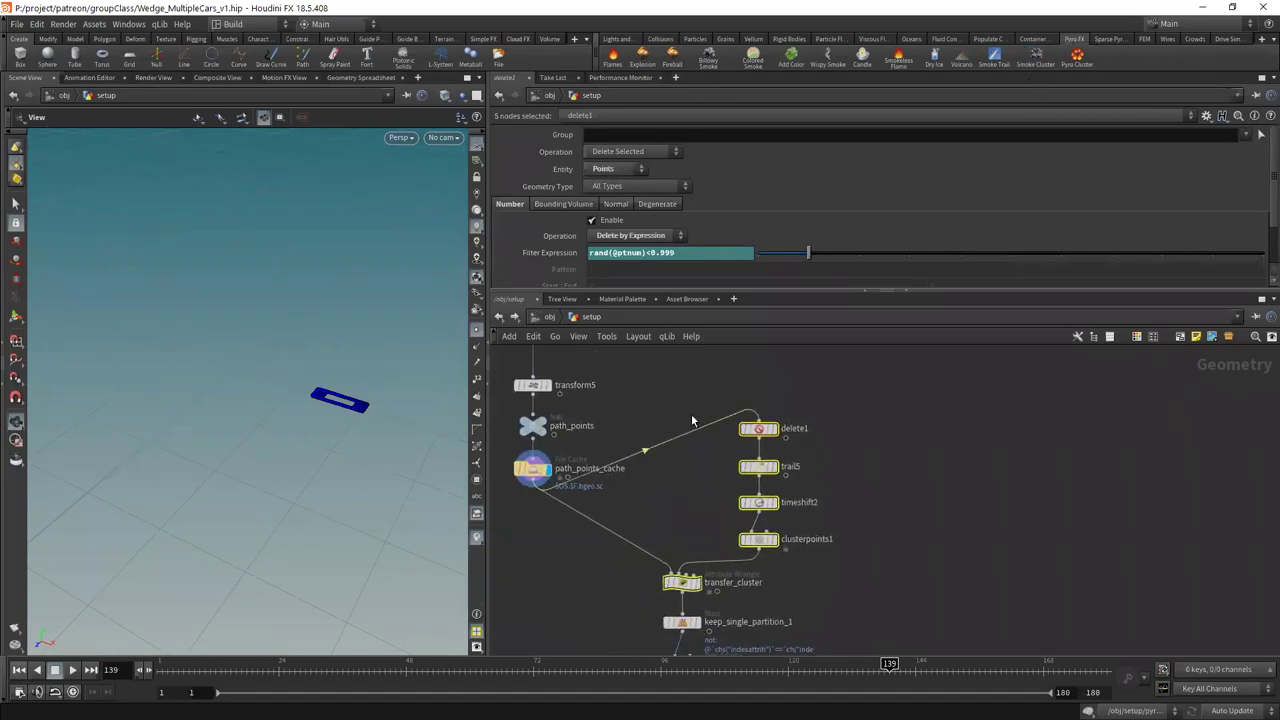
left_click(533, 470)
mouse_move(257, 466)
left_mouse_down()
mouse_move(351, 520)
mouse_move(325, 465)
left_mouse_up()
left_click_drag(213, 672, 257, 668)
mouse_move(250, 560)
left_mouse_down()
mouse_move(120, 483)
mouse_move(231, 581)
left_mouse_up()
mouse_move(200, 668)
left_mouse_down()
mouse_move(175, 668)
mouse_move(868, 665)
mouse_move(1030, 645)
left_mouse_up()
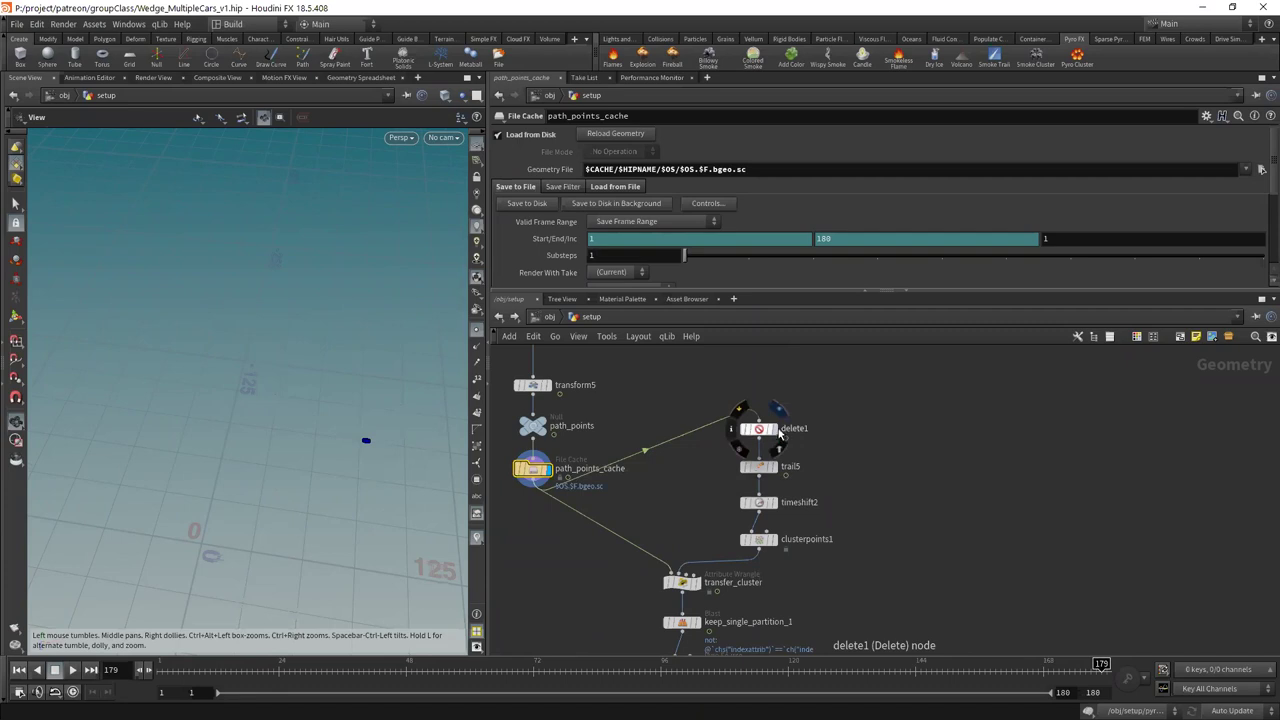
Inspect delete1 and display its thinned points along the trail line.
left_click(759, 429)
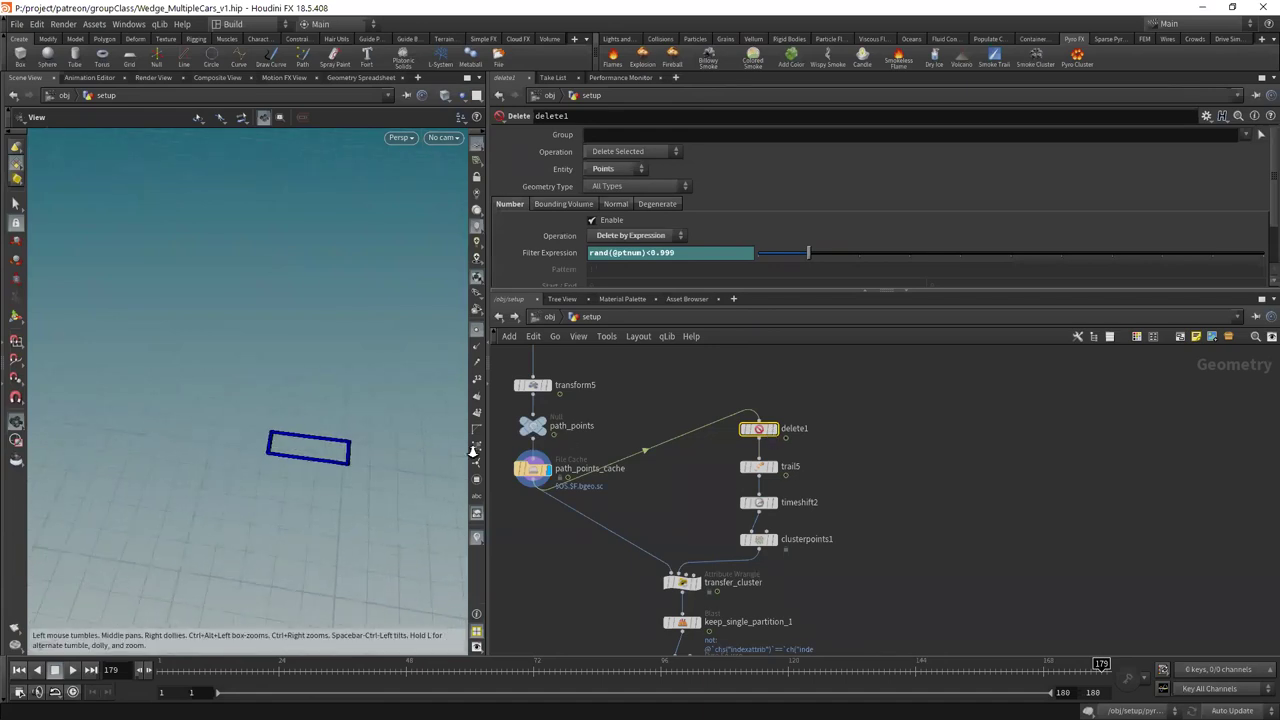
left_click(772, 429)
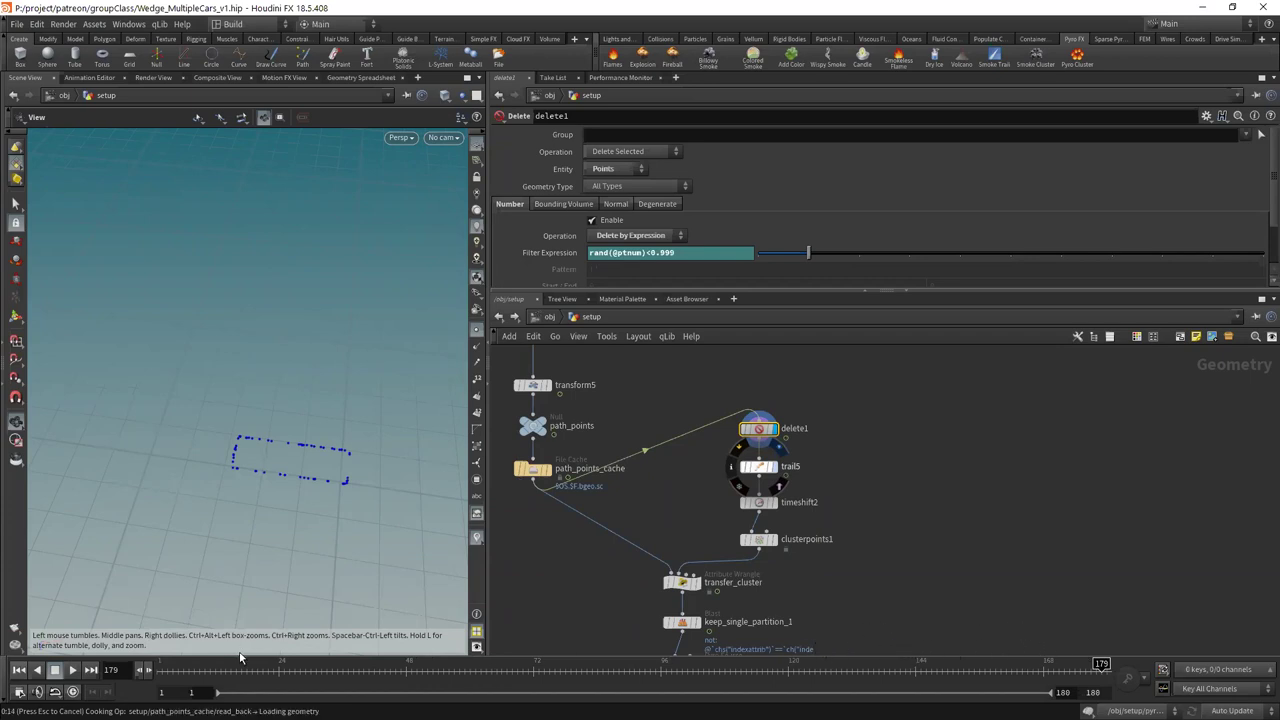
mouse_move(108, 370)
left_mouse_down()
mouse_move(187, 357)
mouse_move(337, 429)
mouse_move(408, 491)
mouse_move(331, 486)
mouse_move(139, 432)
left_mouse_up()
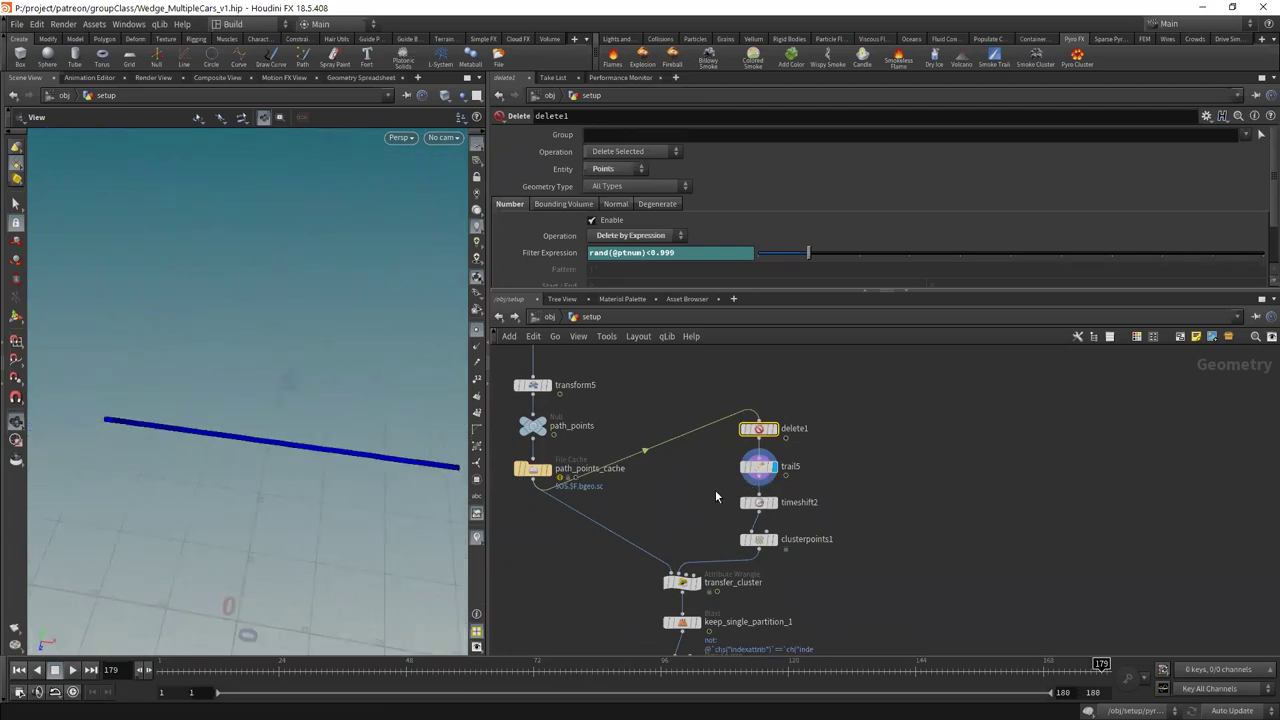
Display timeshift2, check its $FEND frame value, then view clusterpoints1's coloured clusters.
left_click(776, 508)
left_click(776, 506)
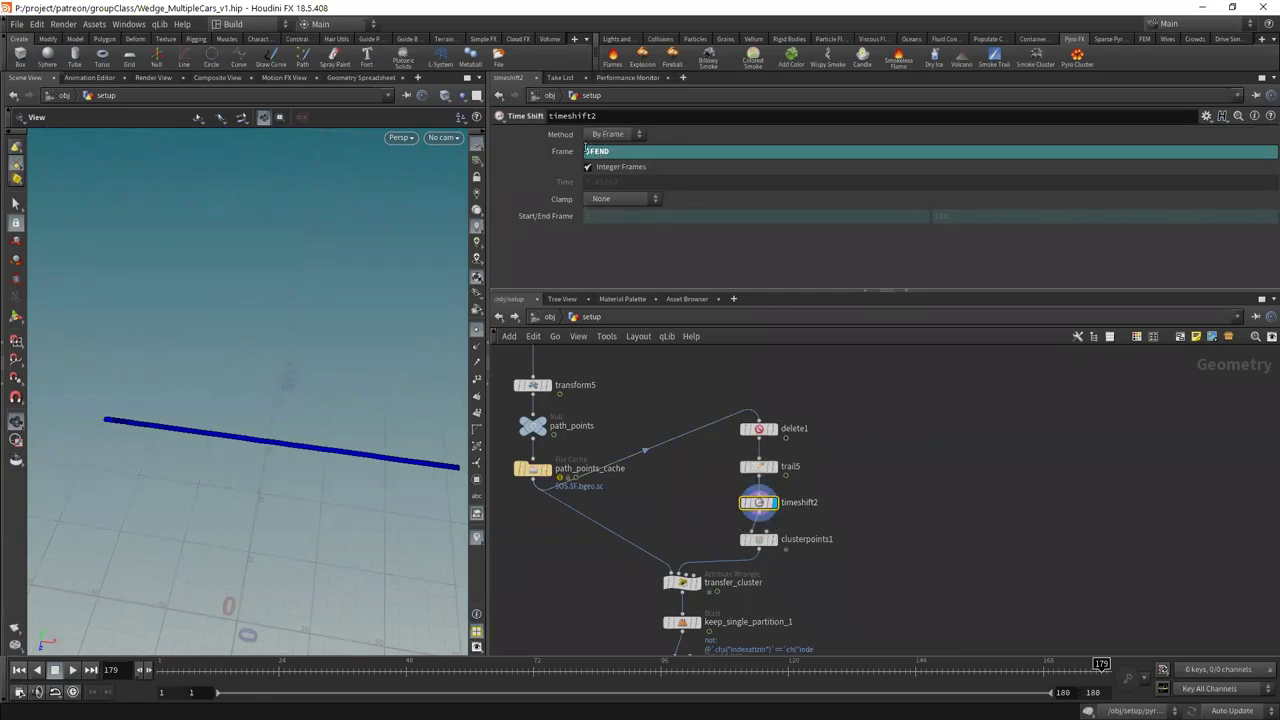
left_click(562, 152)
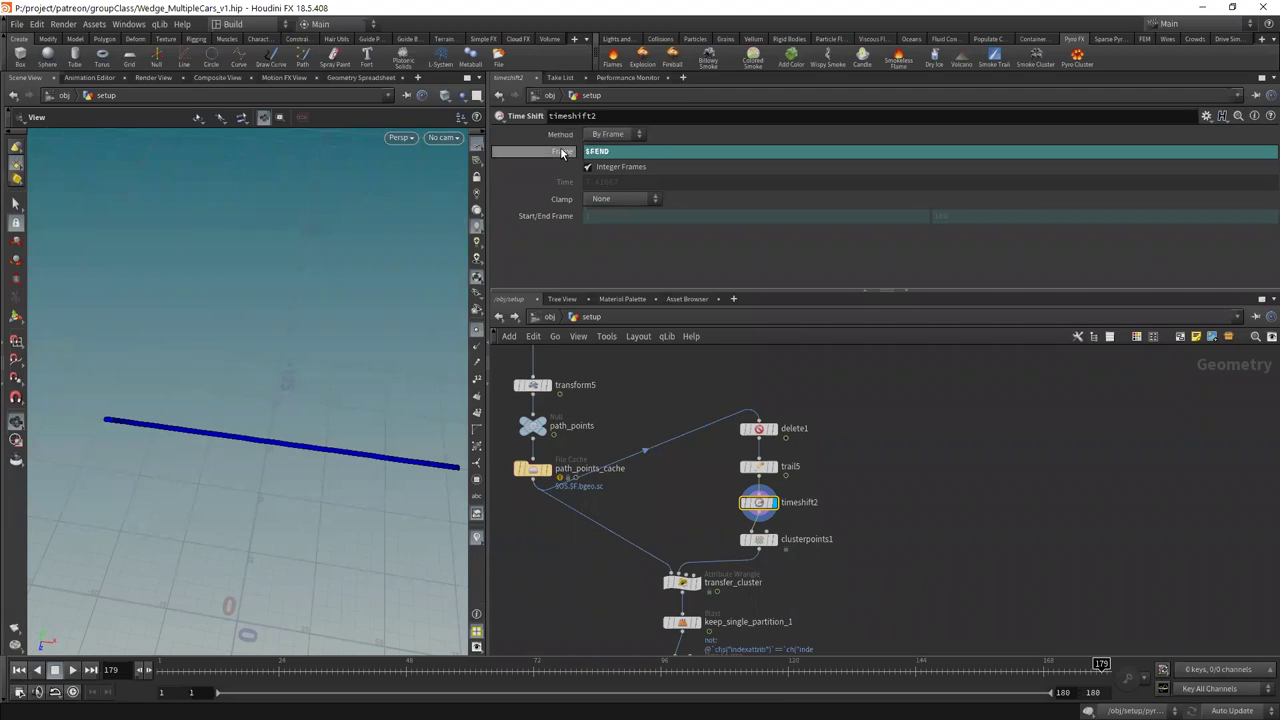
left_click(562, 152)
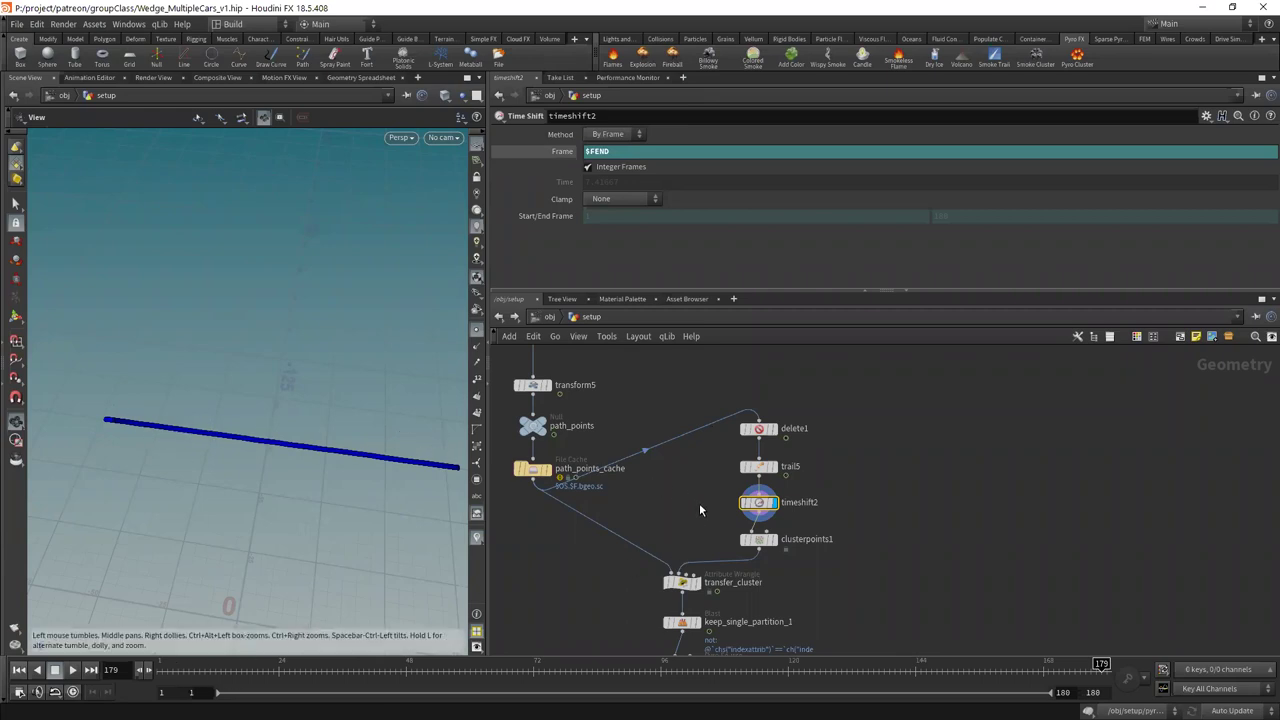
left_click(765, 540)
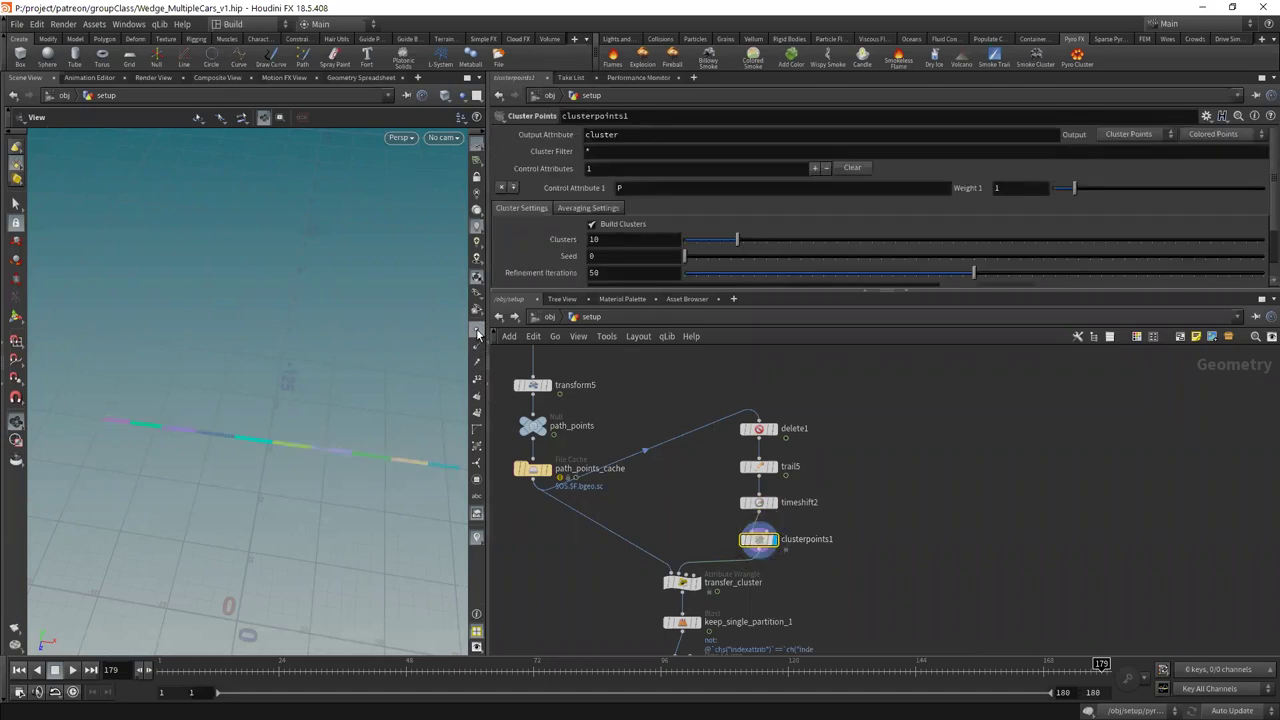
Set clusterpoints1's Clusters to 5, then 20, and finally 10.
mouse_move(366, 426)
left_mouse_down()
mouse_move(340, 445)
mouse_move(237, 434)
left_mouse_up()
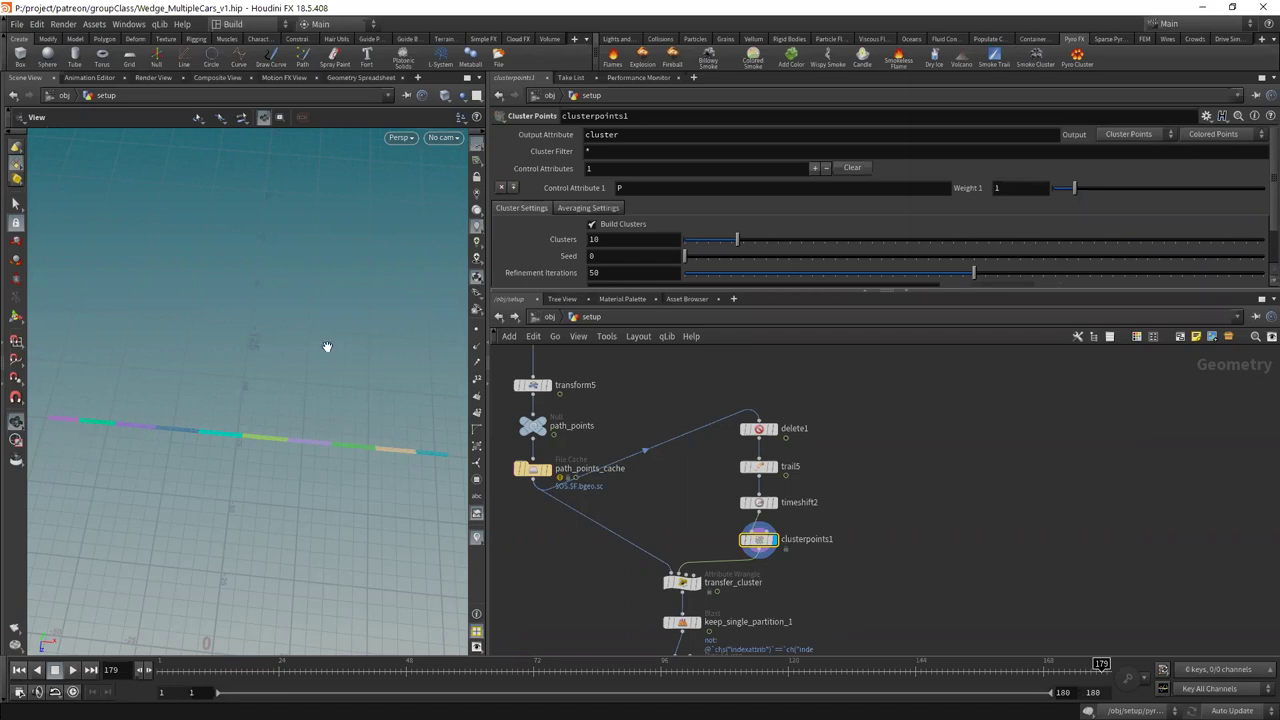
left_click_drag(553, 293, 553, 388)
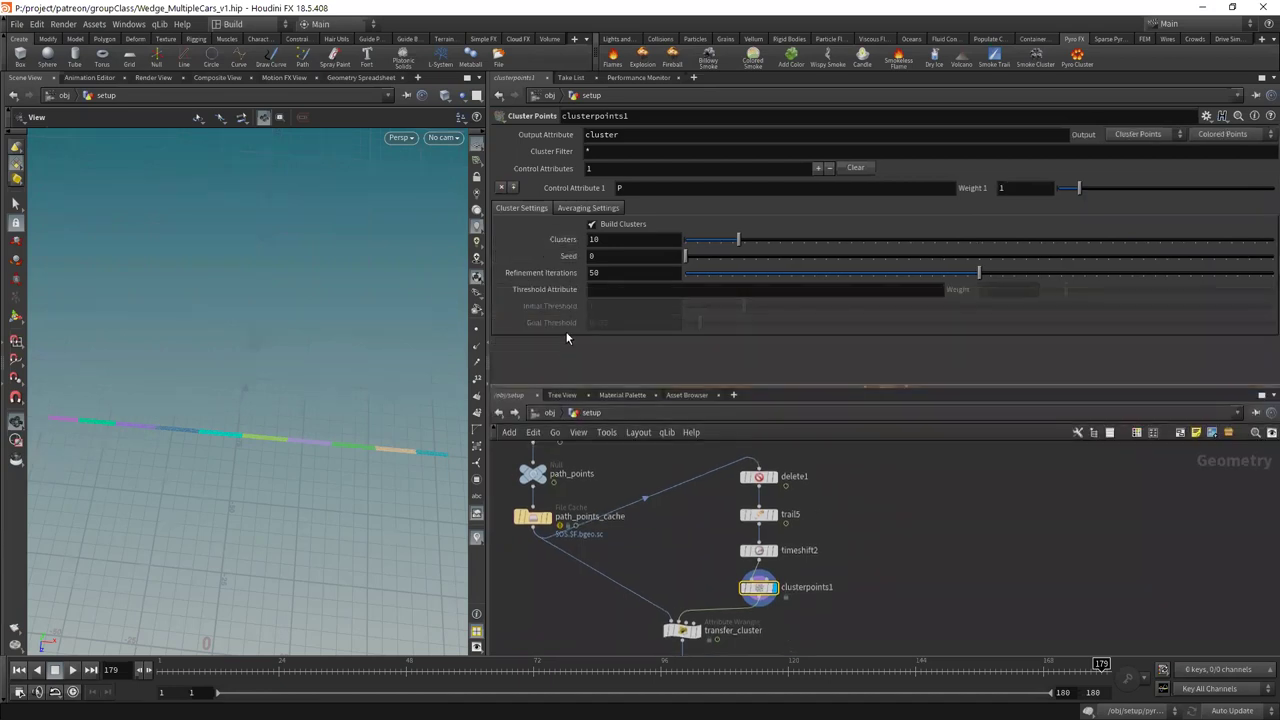
left_click(603, 239)
type("5")
key("Return")
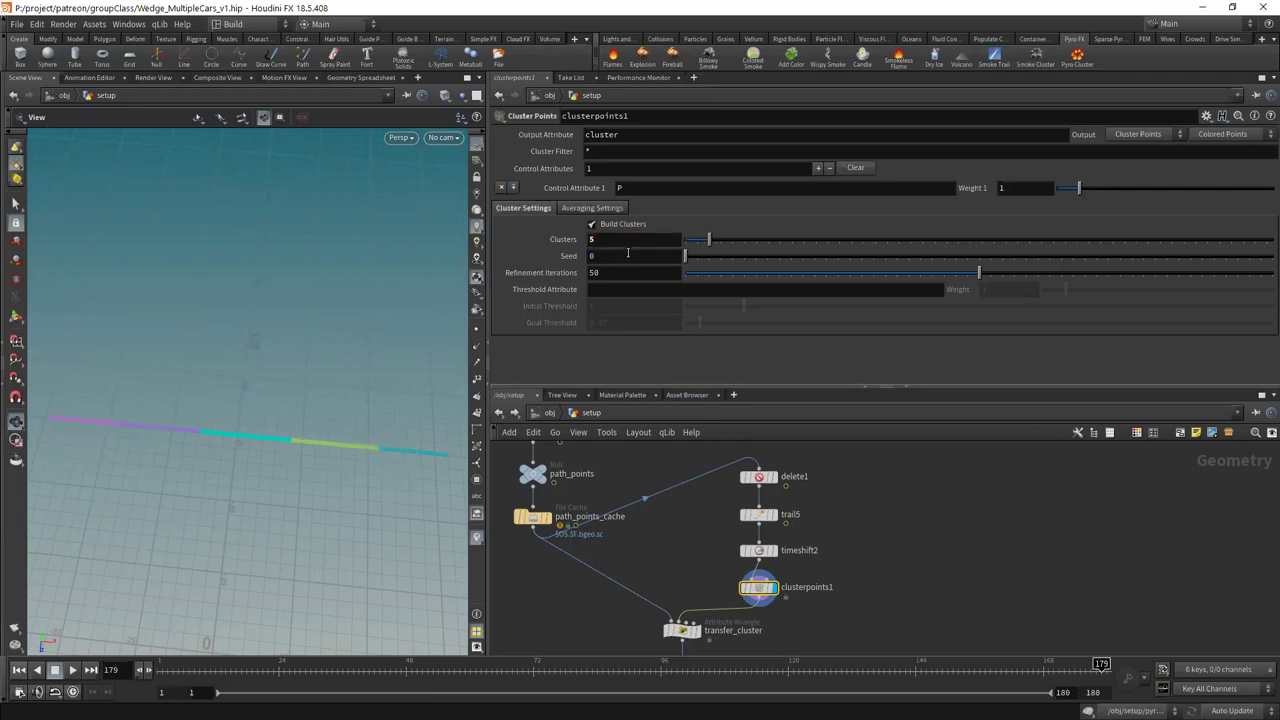
left_click(640, 240)
type("20")
key("Return")
left_click(619, 240)
type("10")
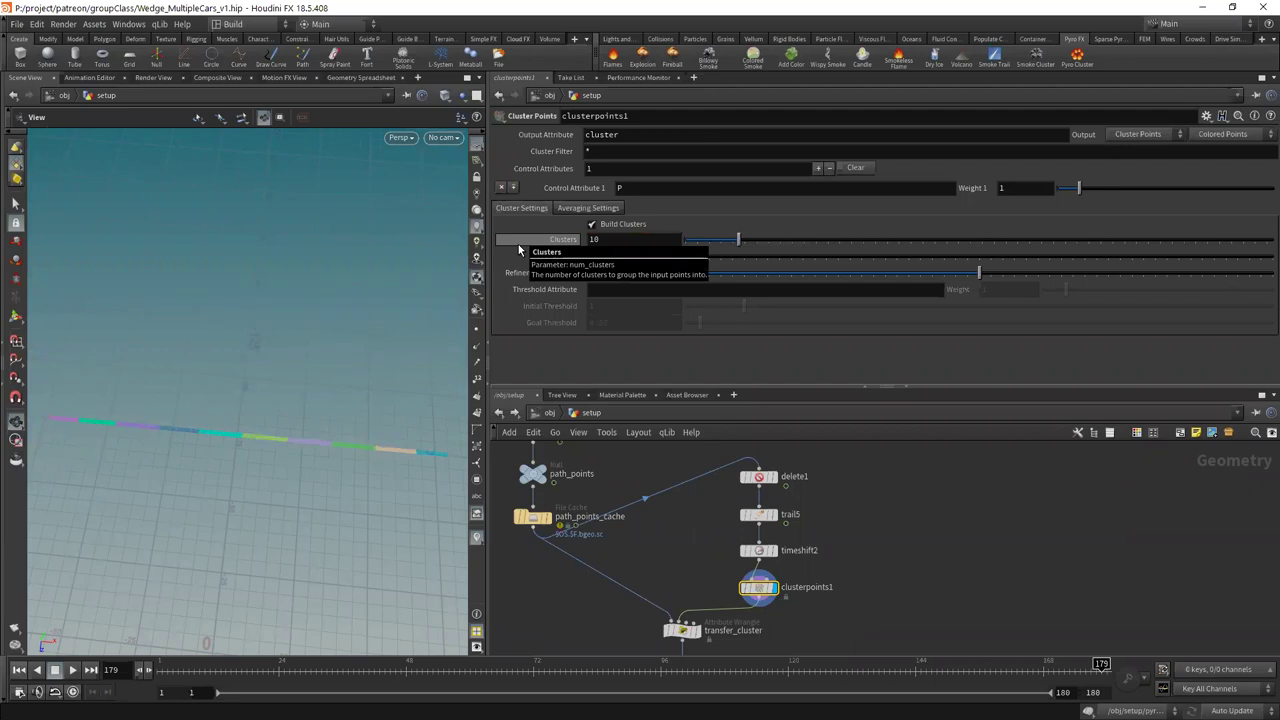
key("Return")
middle_click_drag(690, 524, 692, 492)
In transfer_cluster's VEXpression, add a new line starting 'point(' below the expression.
left_click(682, 588)
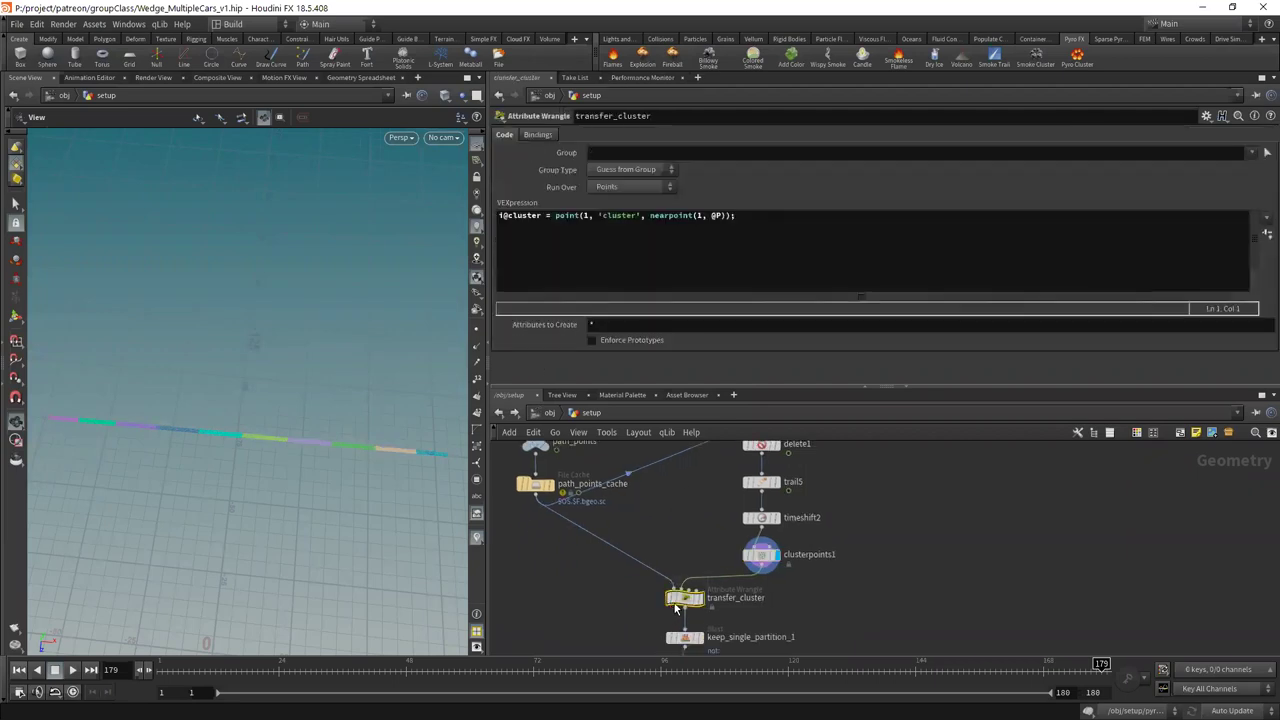
key("Delete")
left_click(501, 213)
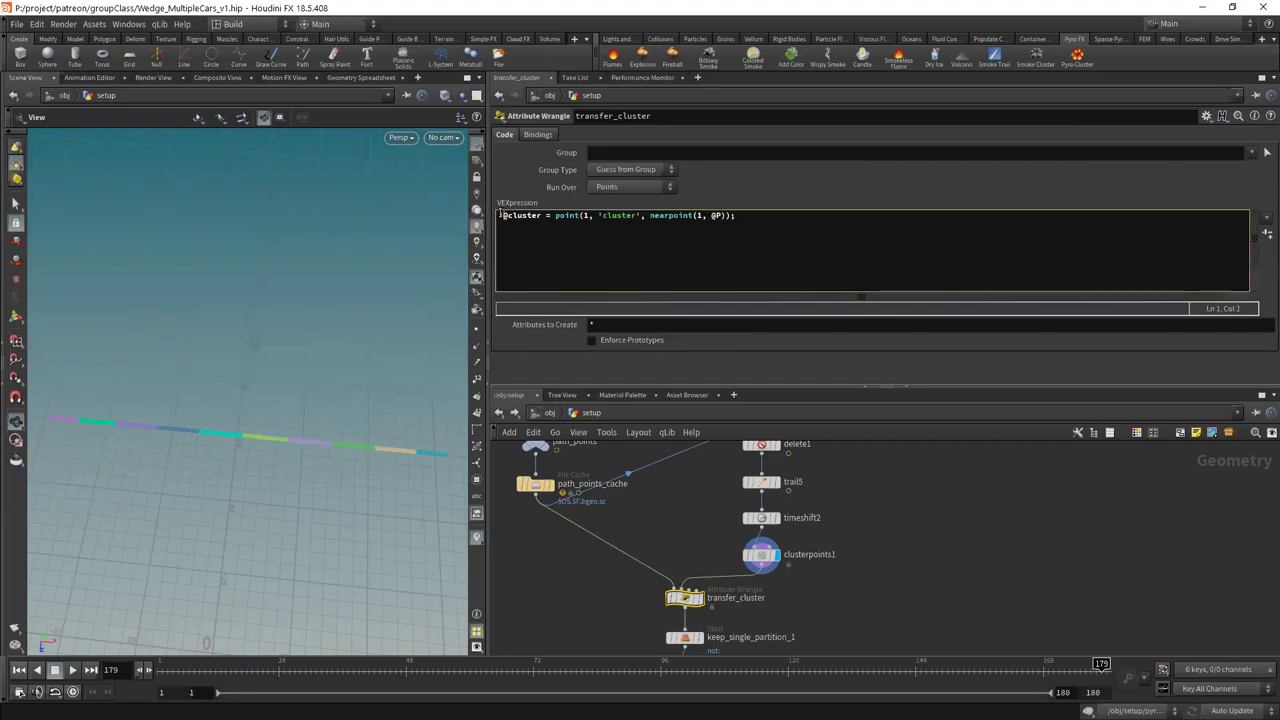
type("f")
mouse_move(499, 214)
left_mouse_down()
mouse_move(764, 200)
mouse_move(577, 218)
left_mouse_up()
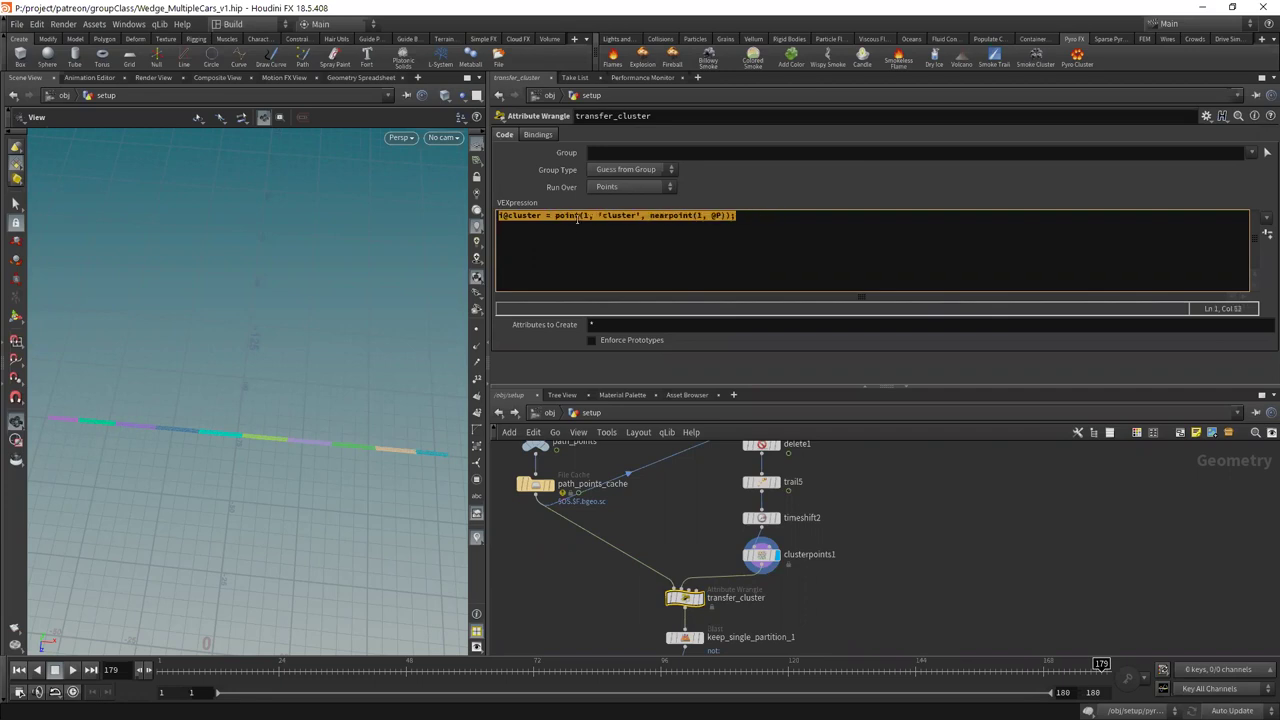
left_click(554, 216)
left_click(744, 216)
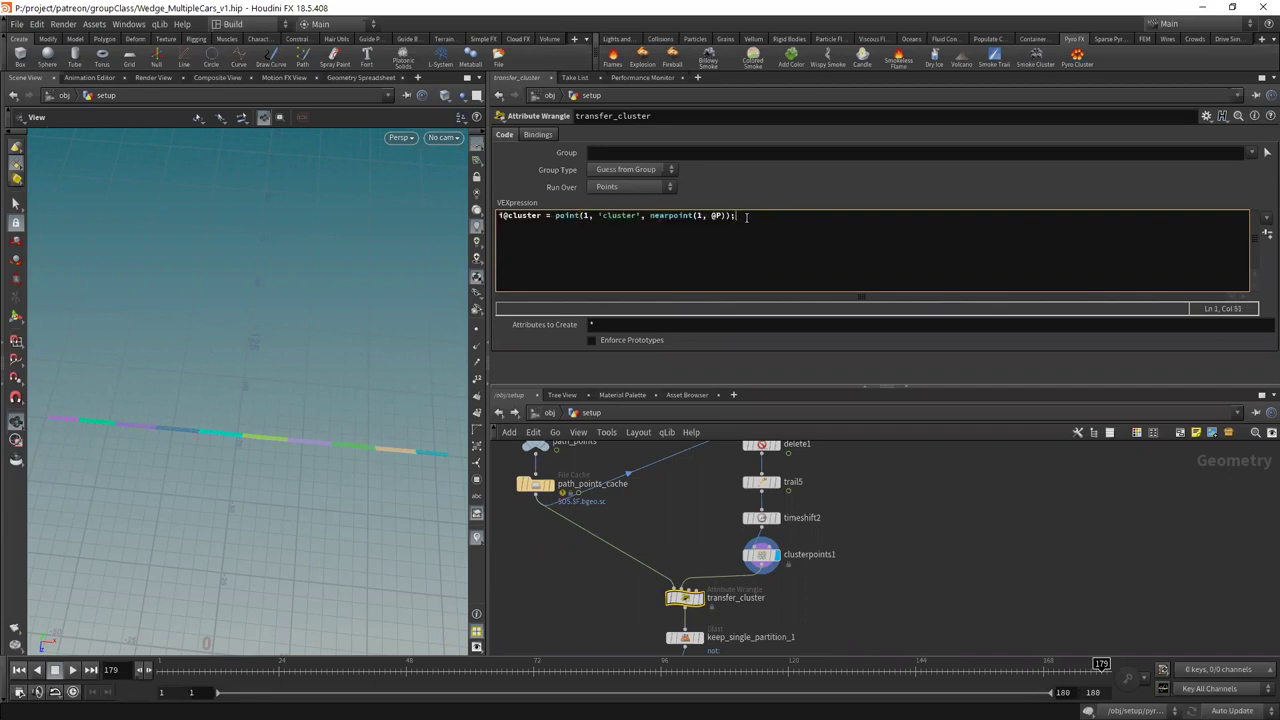
key("Return")
key("Return")
type("point")
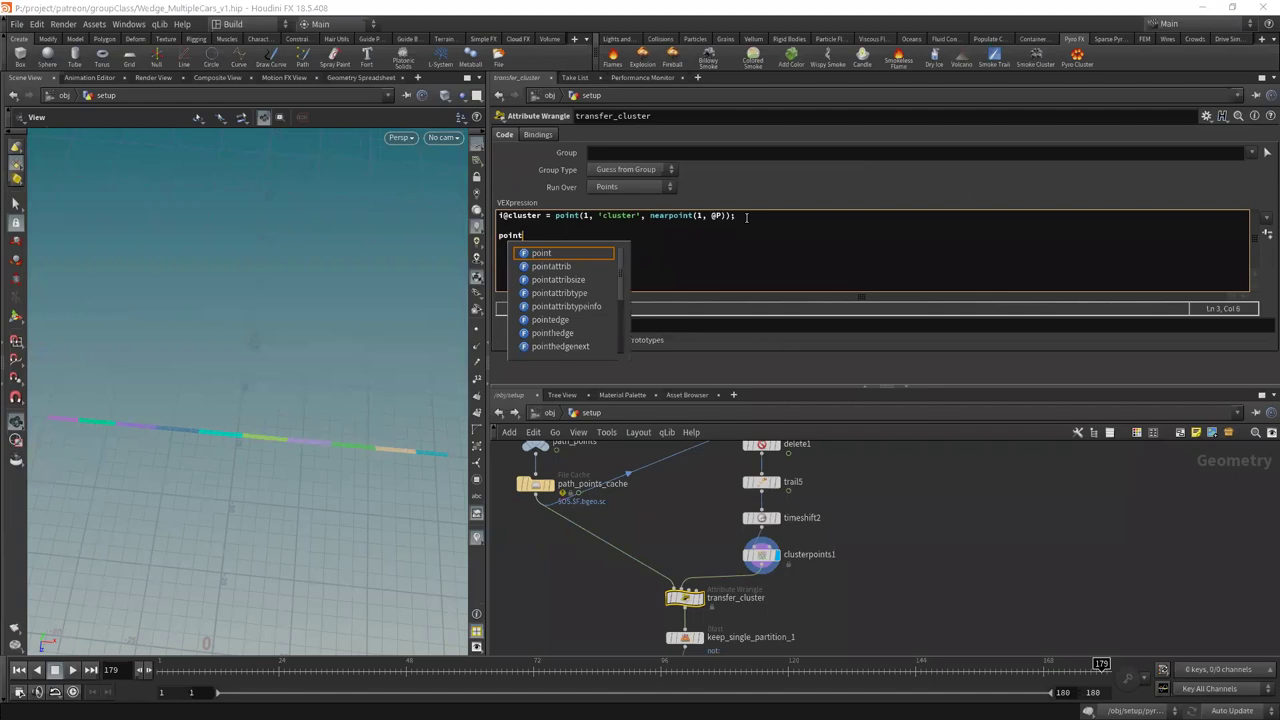
type("(")
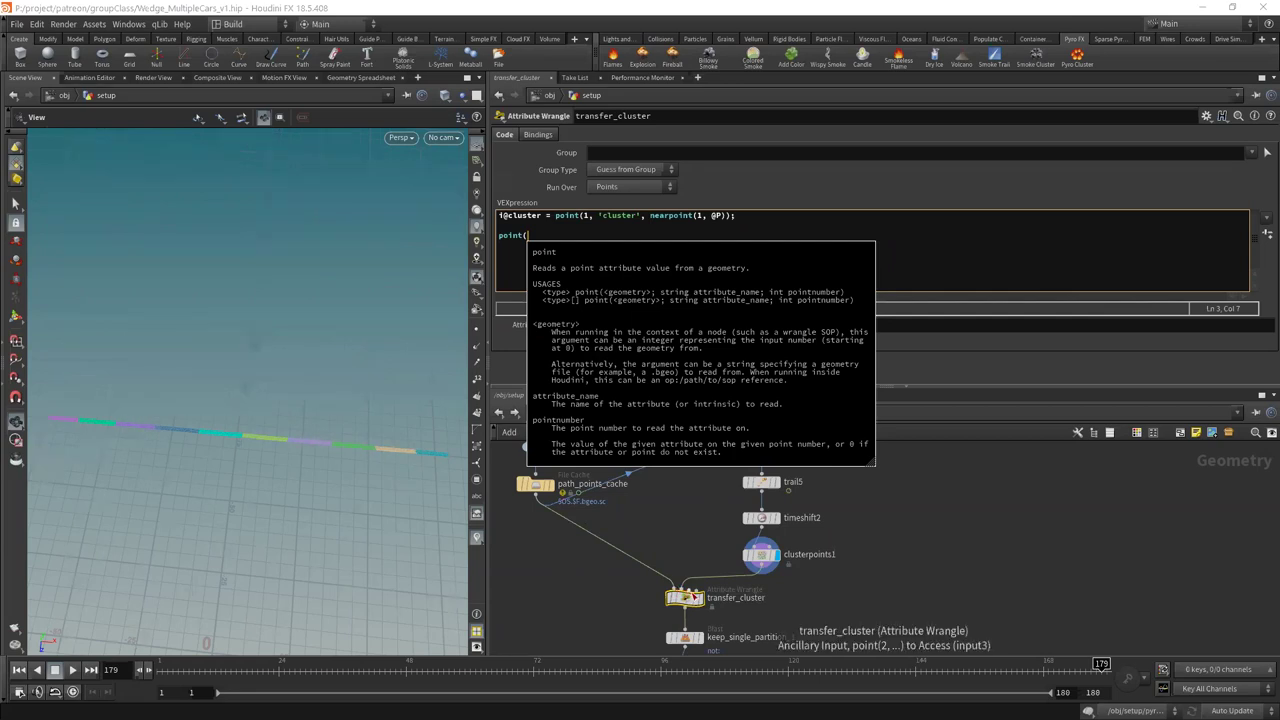
mouse_move(678, 589)
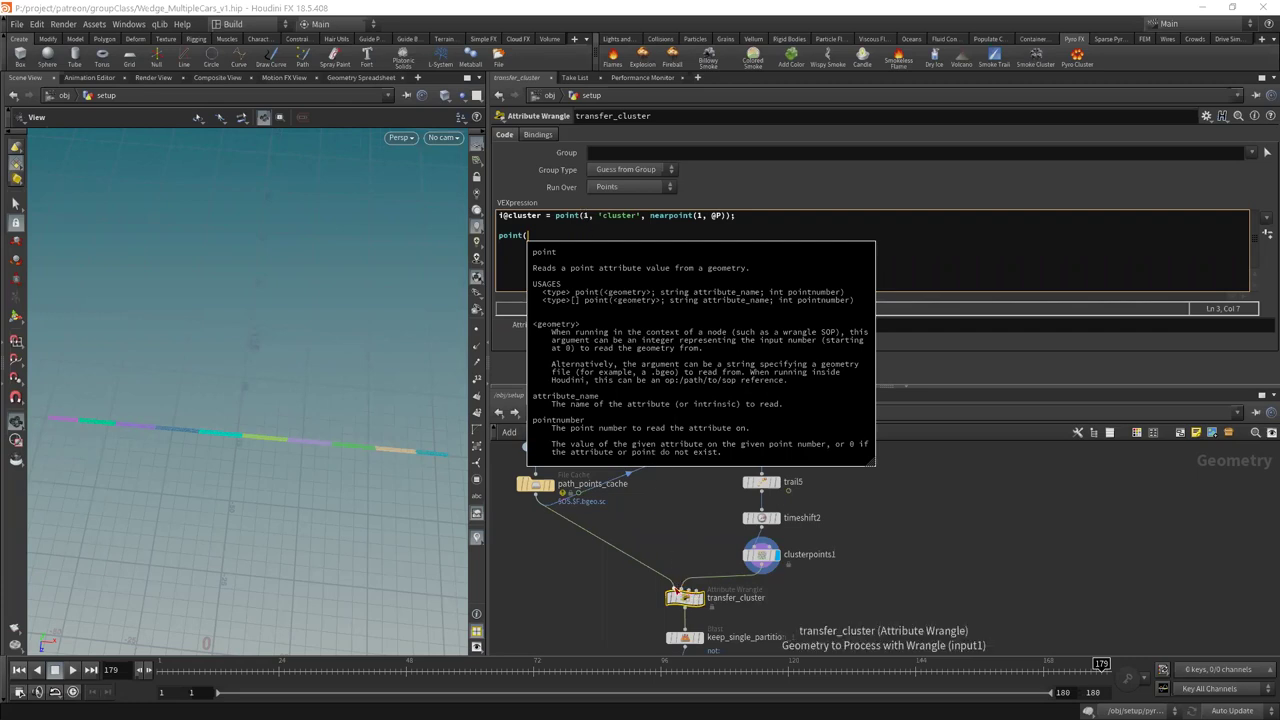
Check clusterpoints1's node info and display path_points_cache in the viewport.
scroll(685, 593, "up", 3)
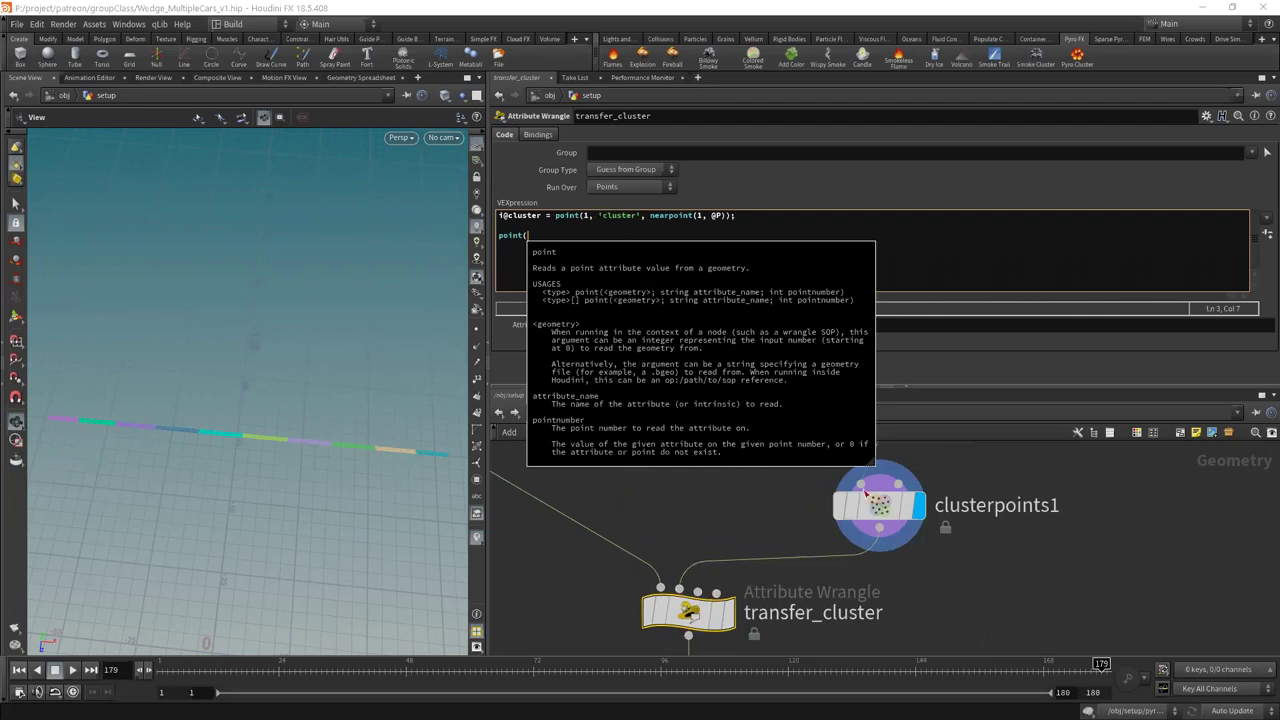
left_click(812, 505)
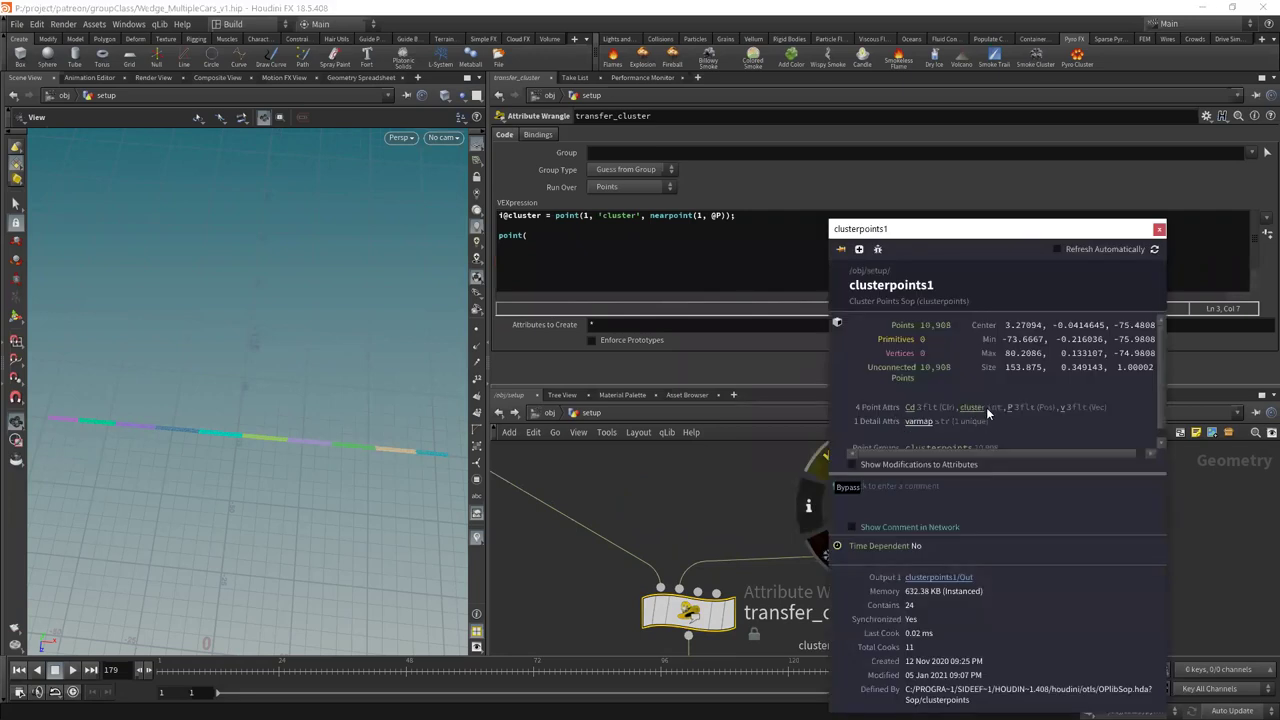
mouse_move(843, 503)
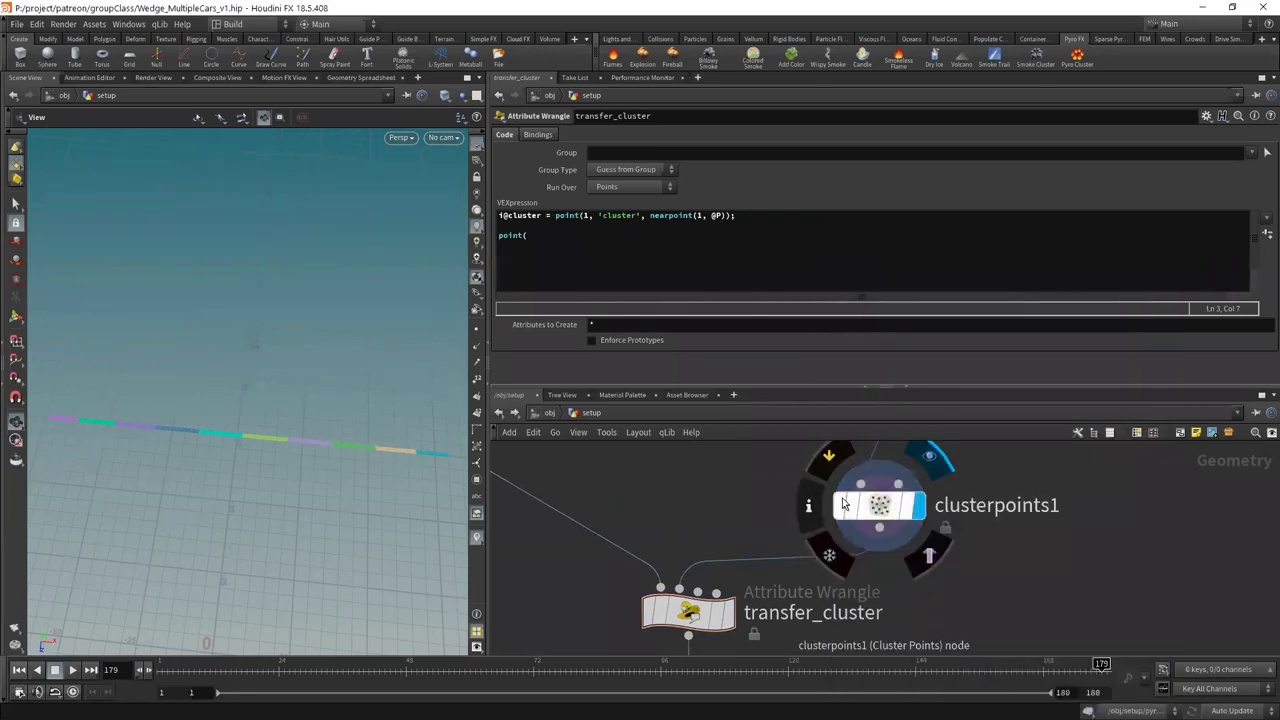
middle_click_drag(613, 522, 904, 640)
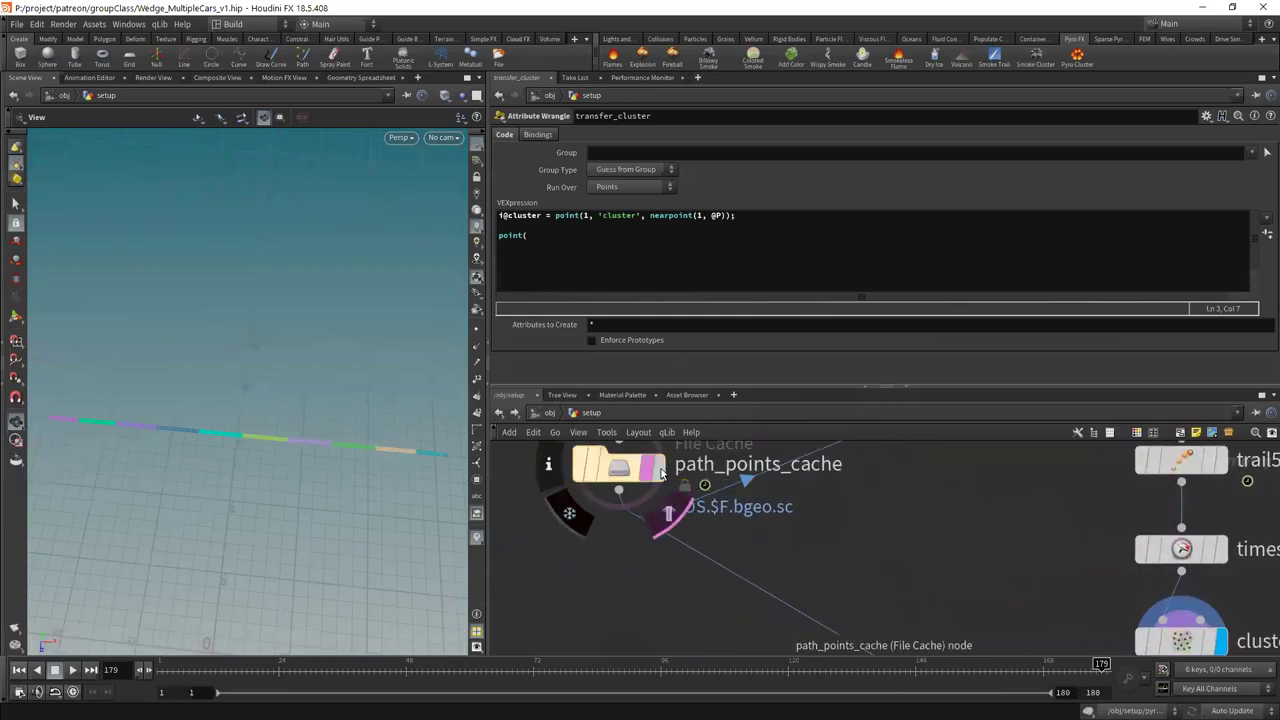
left_click(660, 473)
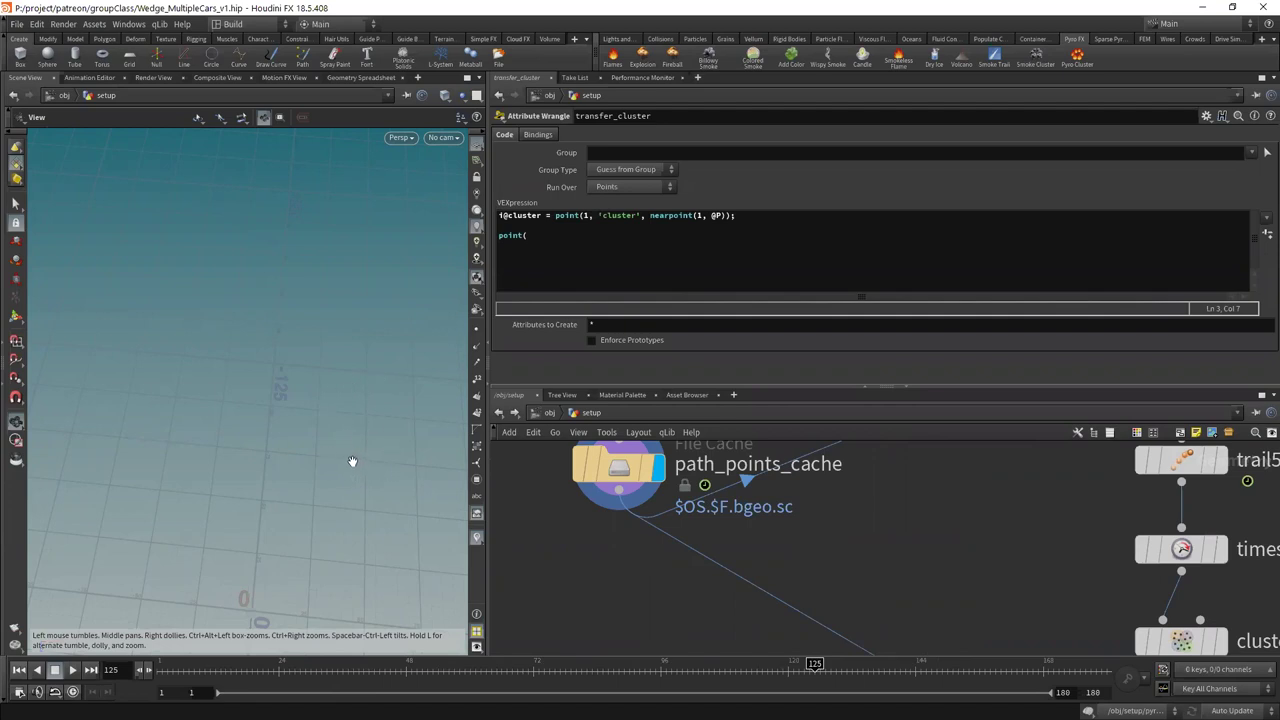
Add a 'nearpoint(' line below point( and fill in its @P argument.
left_click(651, 215)
key("shift+End")
left_click(631, 248)
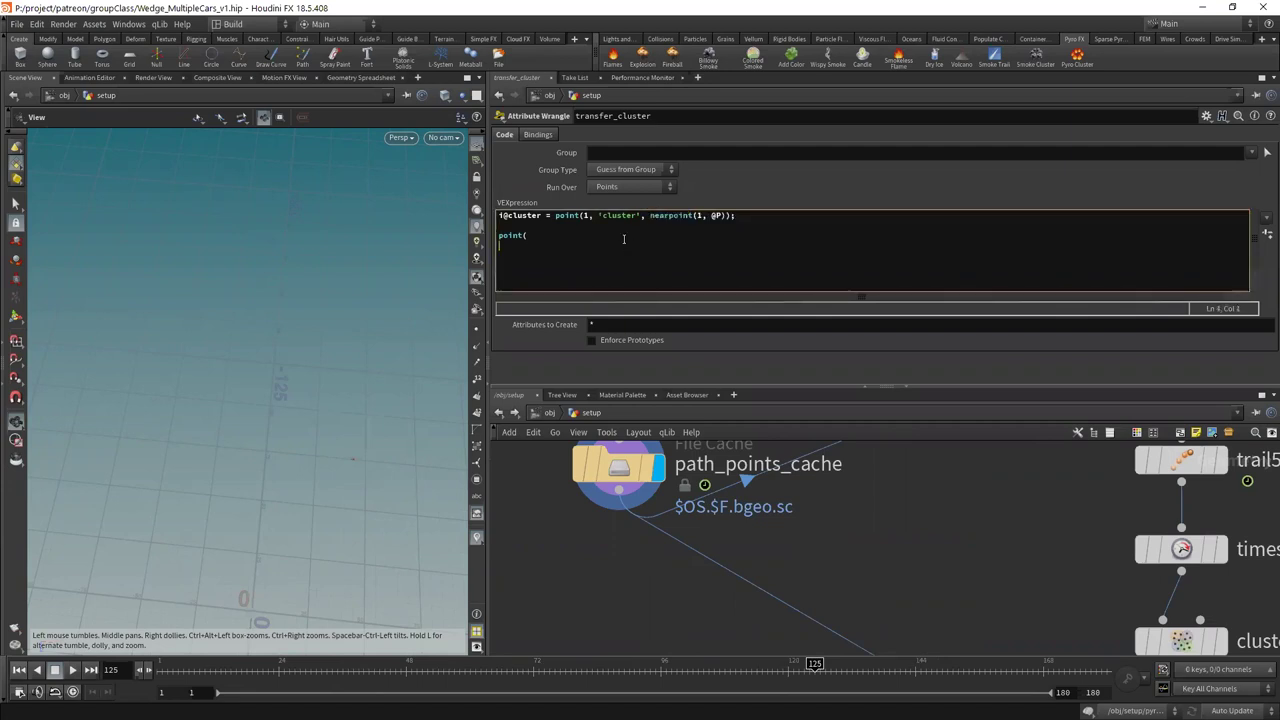
type("ar")
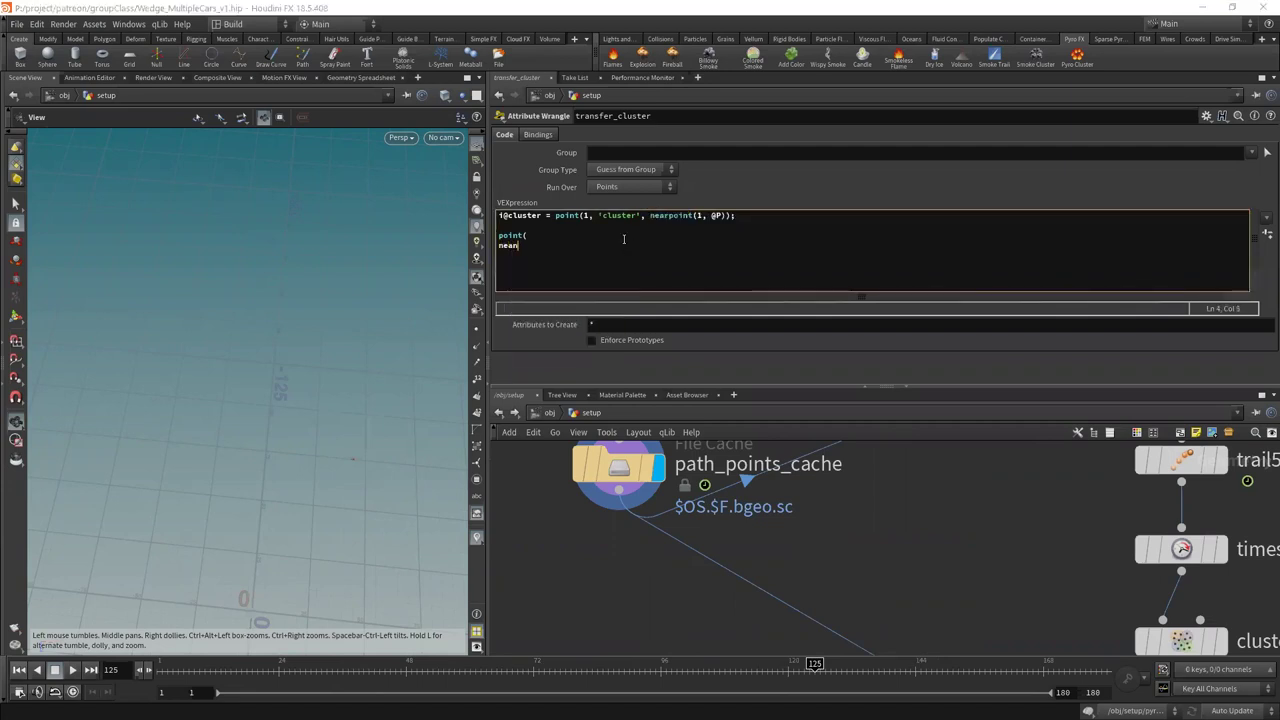
type("point(")
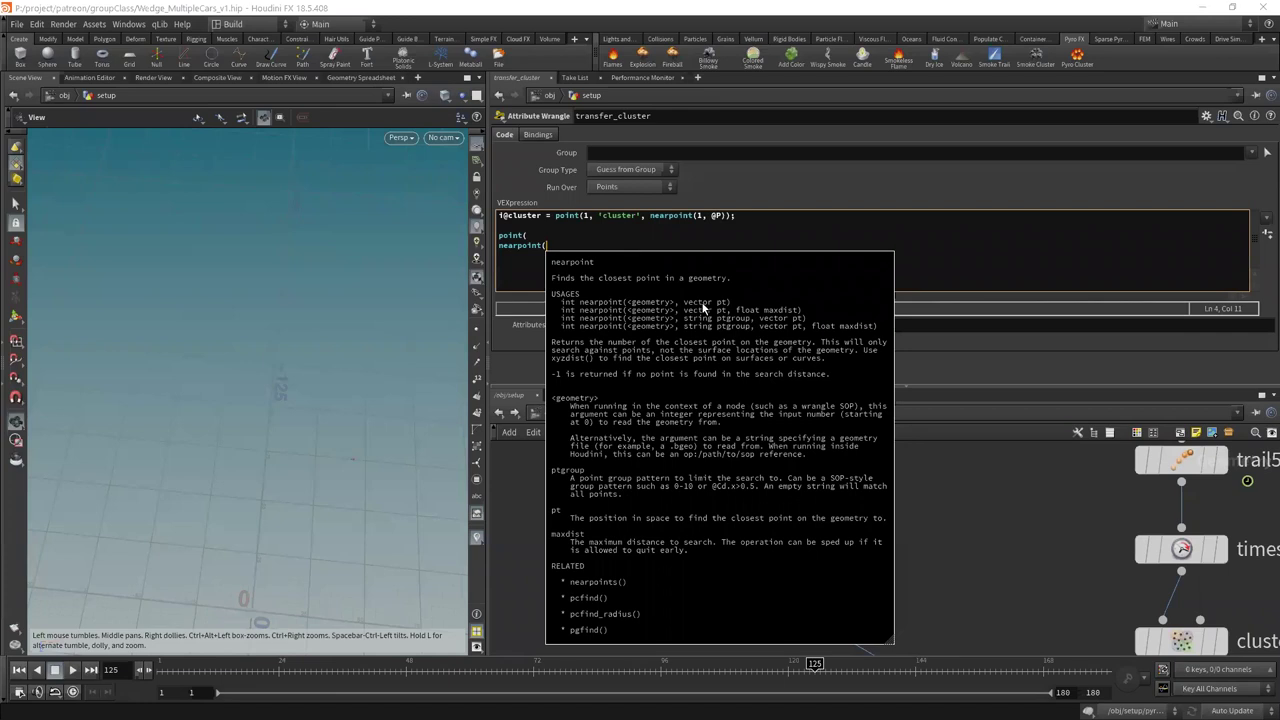
left_click(699, 215)
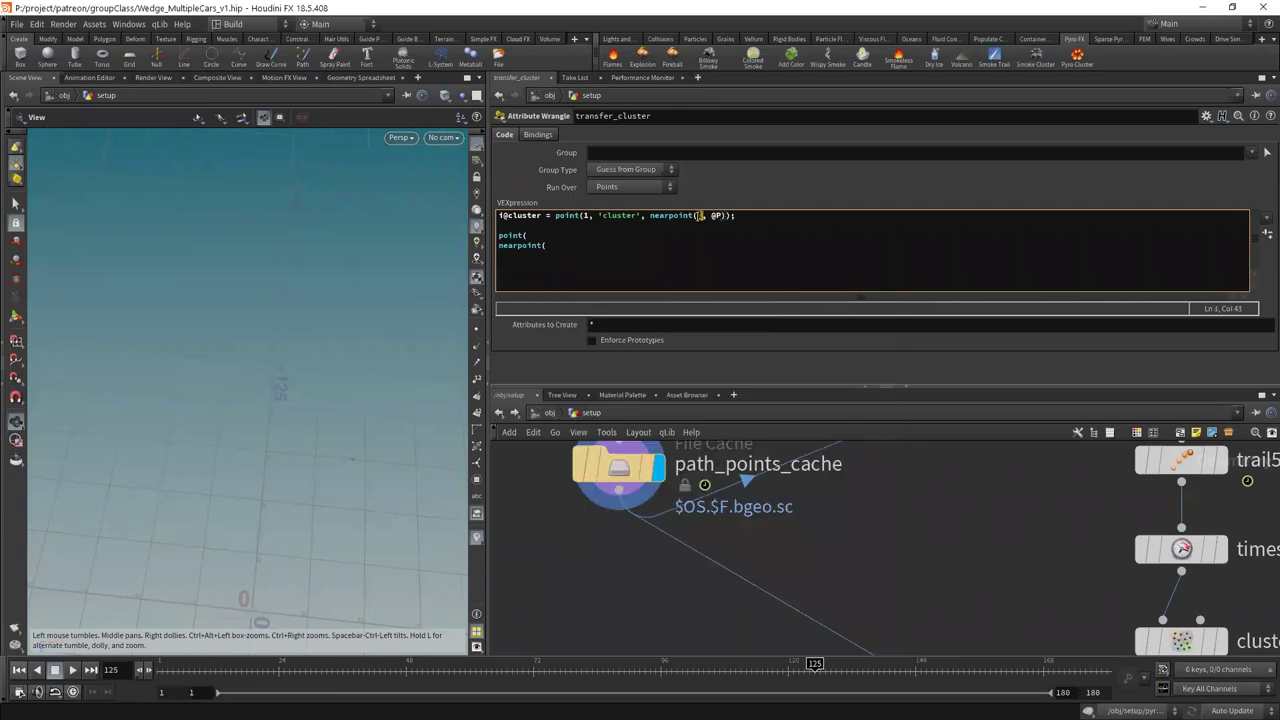
key("Tab")
type(")")
key("Tab")
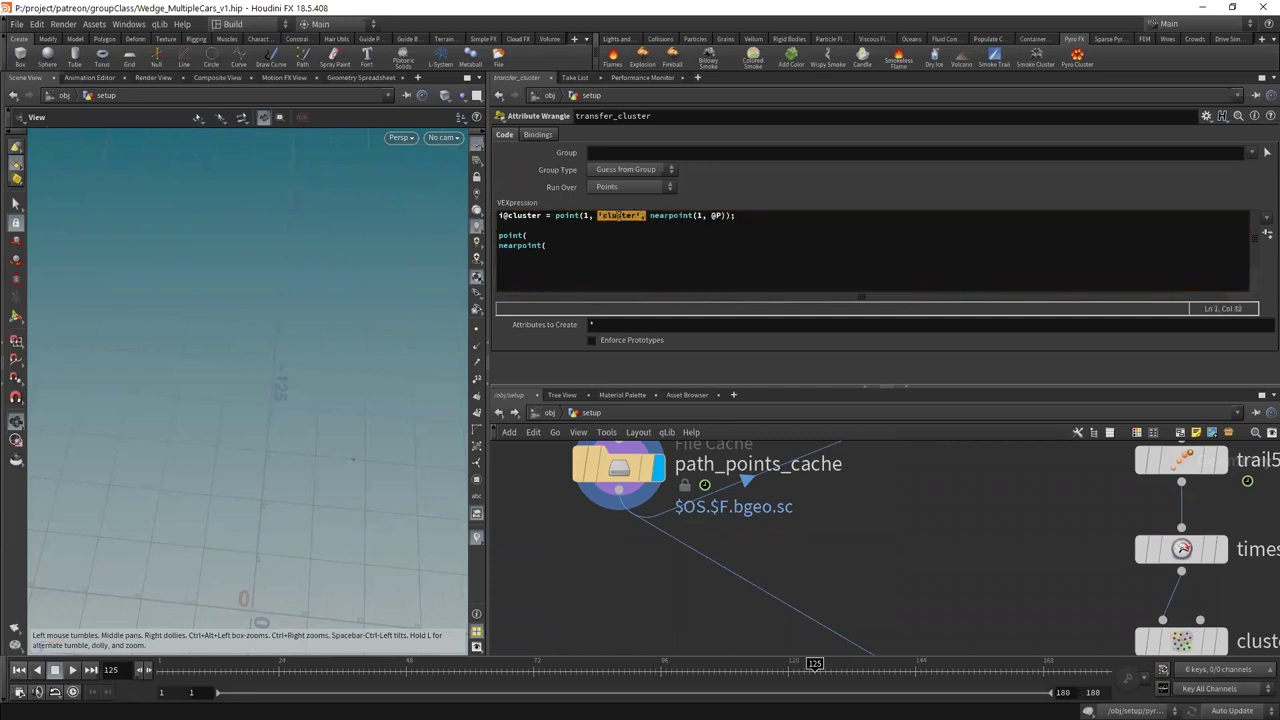
Select the word cluster and the i@cluster assignment in the first code line.
double_click(630, 216)
left_click(634, 216)
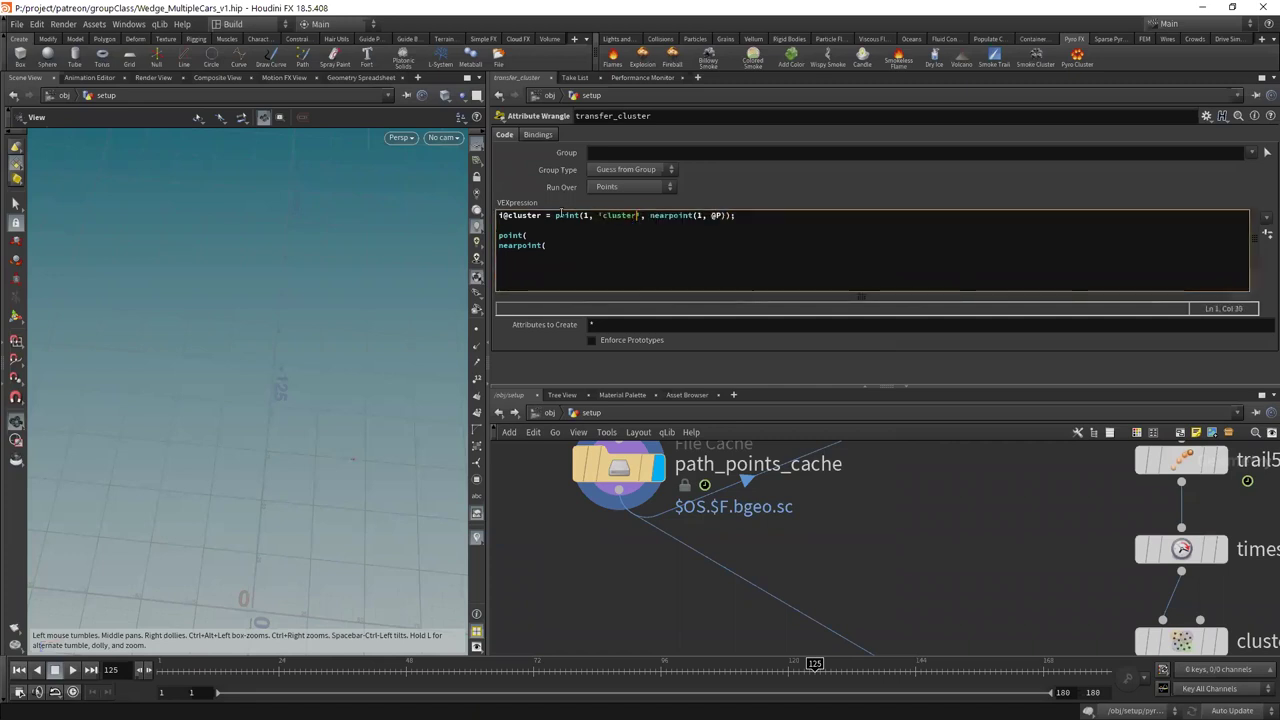
left_click_drag(544, 216, 480, 214)
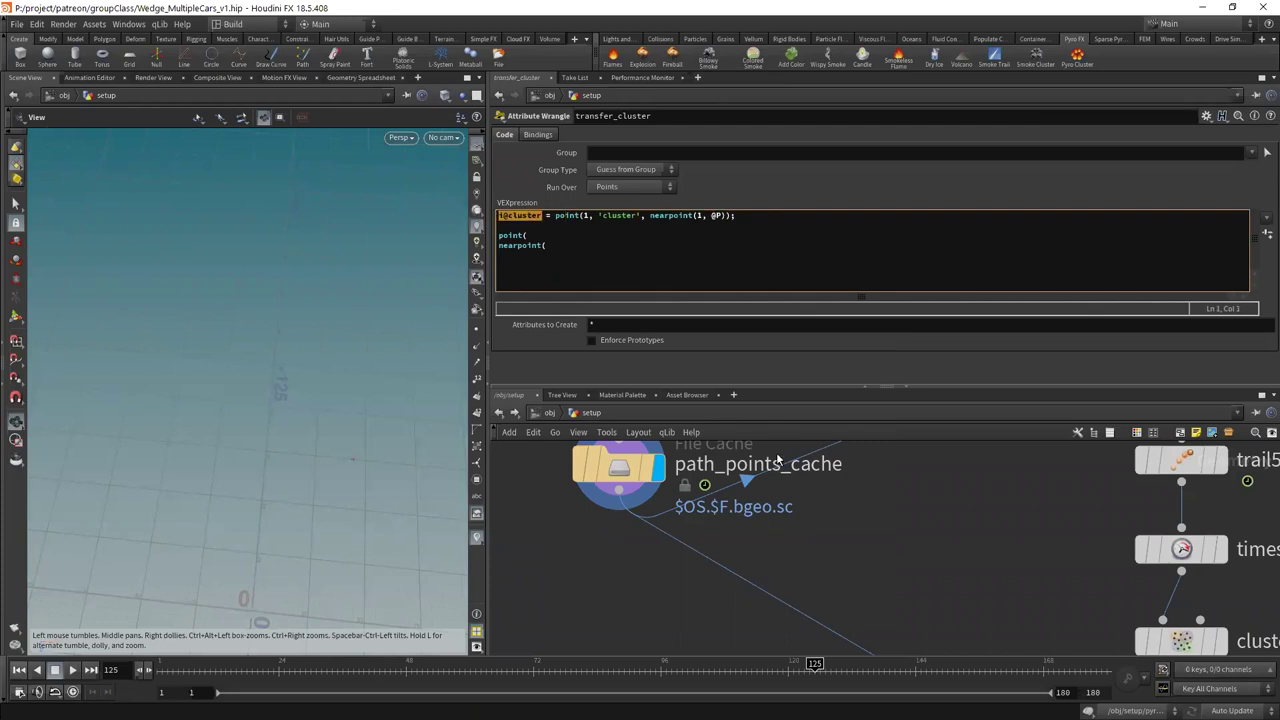
scroll(899, 523, "down", 3)
Check path_points_cache's node info showing 60,000 points.
scroll(899, 523, "down", 2)
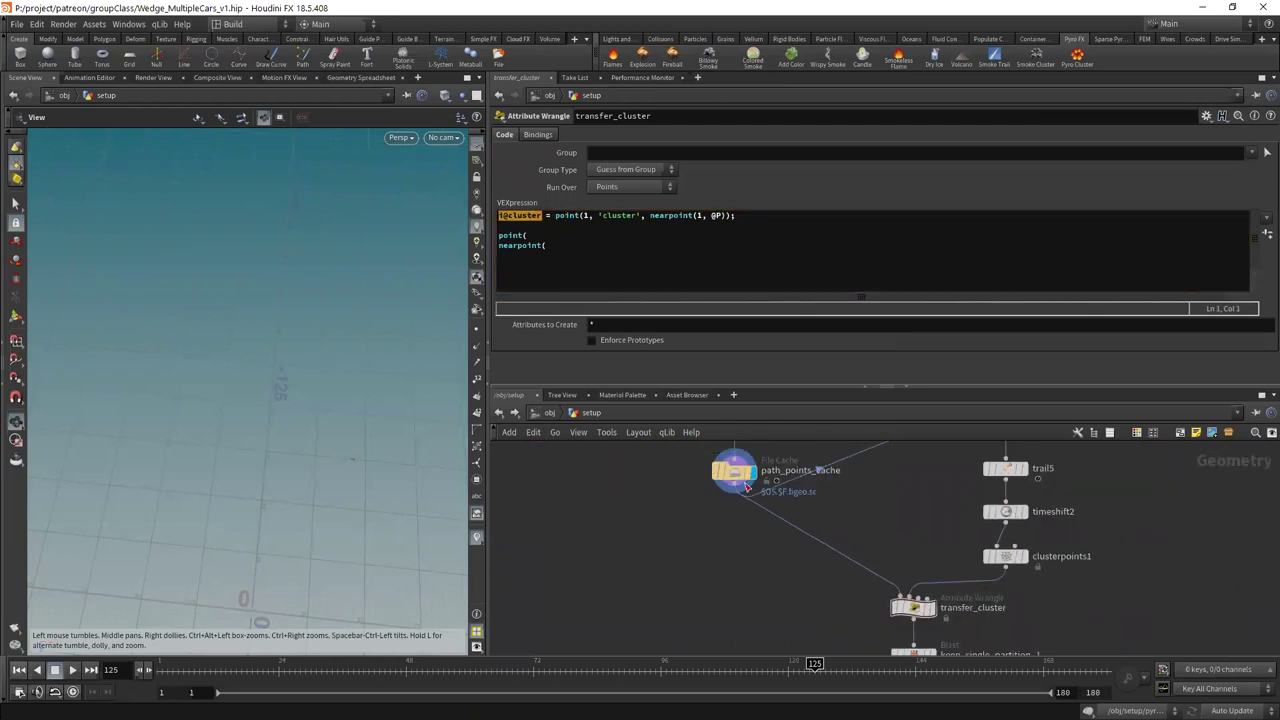
left_click(736, 474)
mouse_move(912, 607)
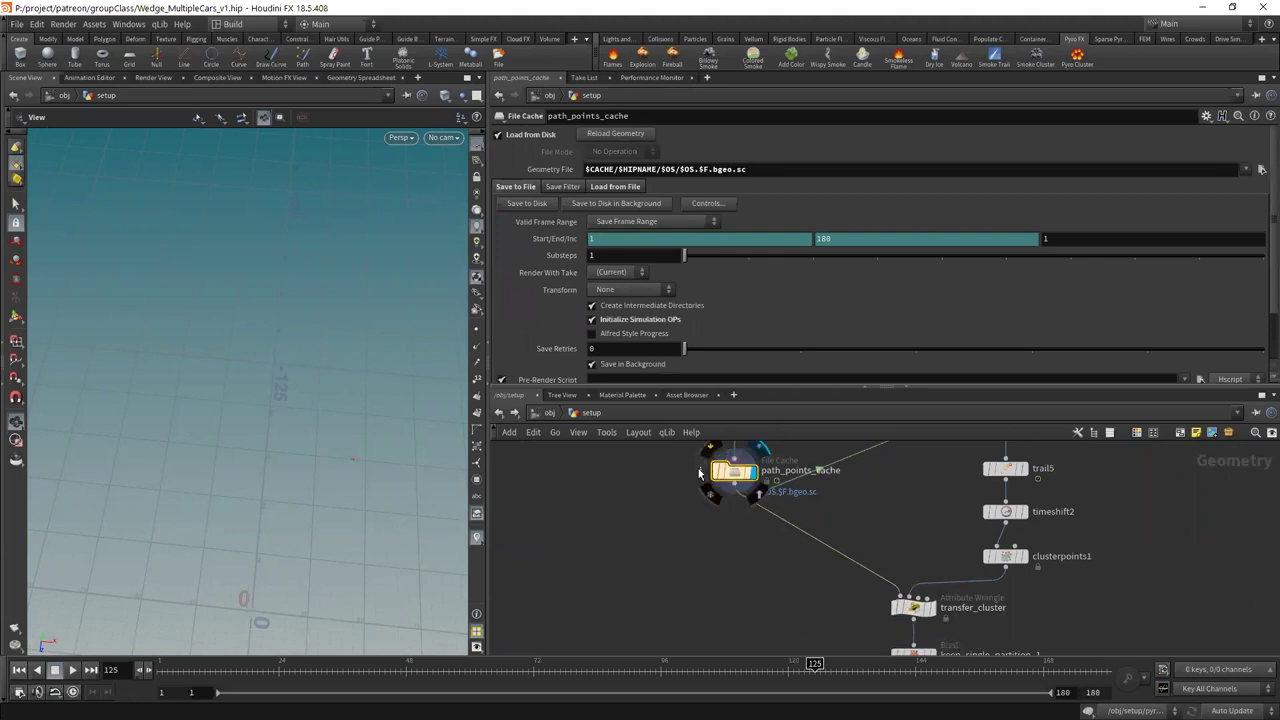
left_click(699, 469)
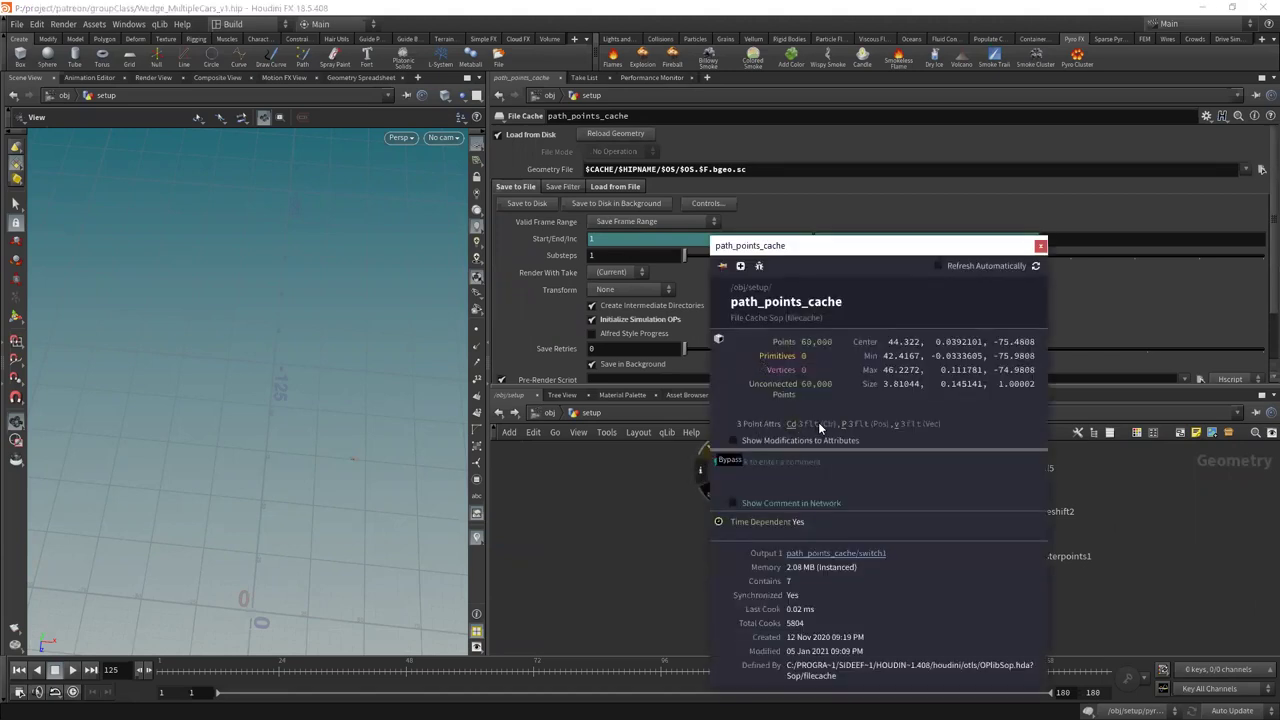
left_click(1040, 245)
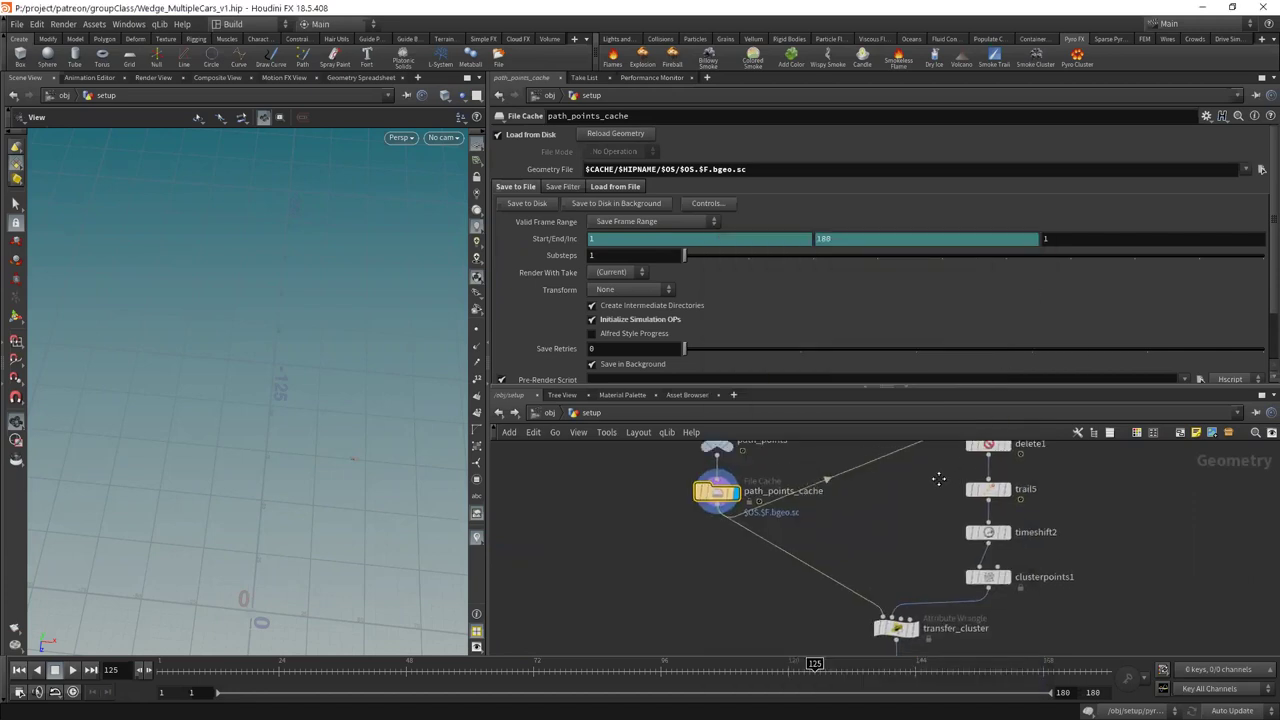
Display clusterpoints1, confirm its 10,908 points, then display transfer_cluster.
left_click_drag(939, 455, 996, 567)
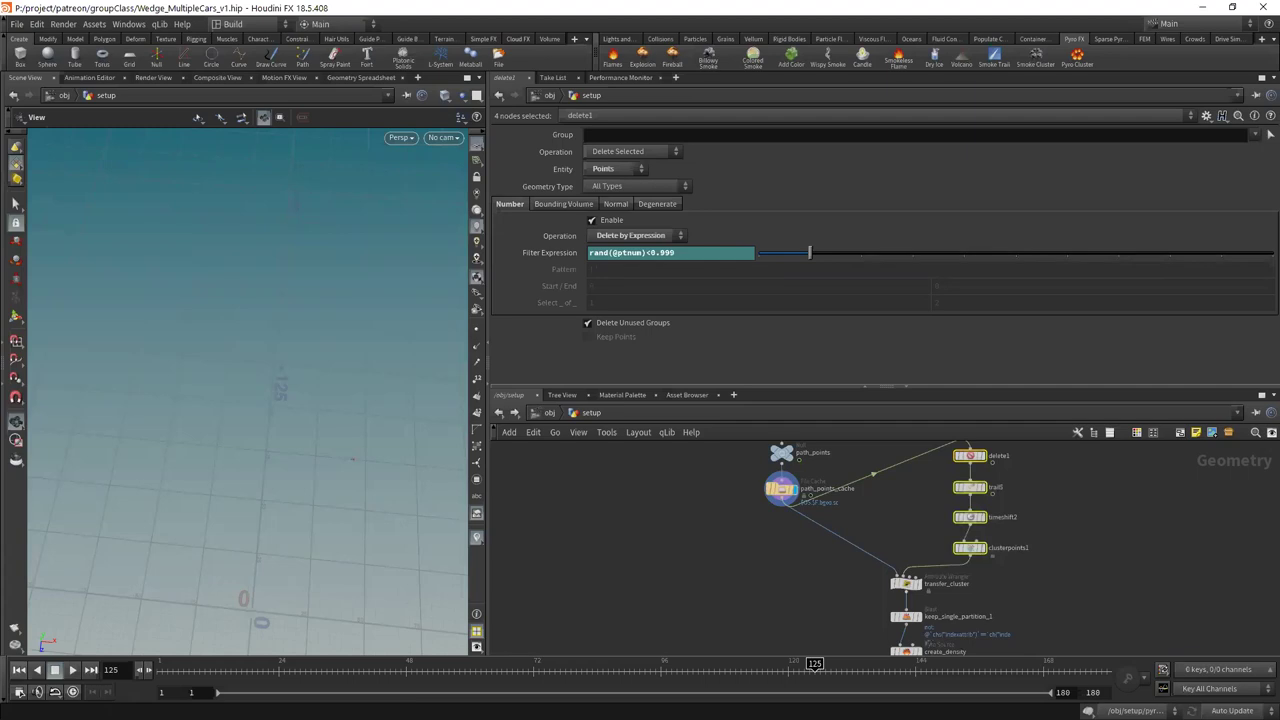
left_click(1027, 562)
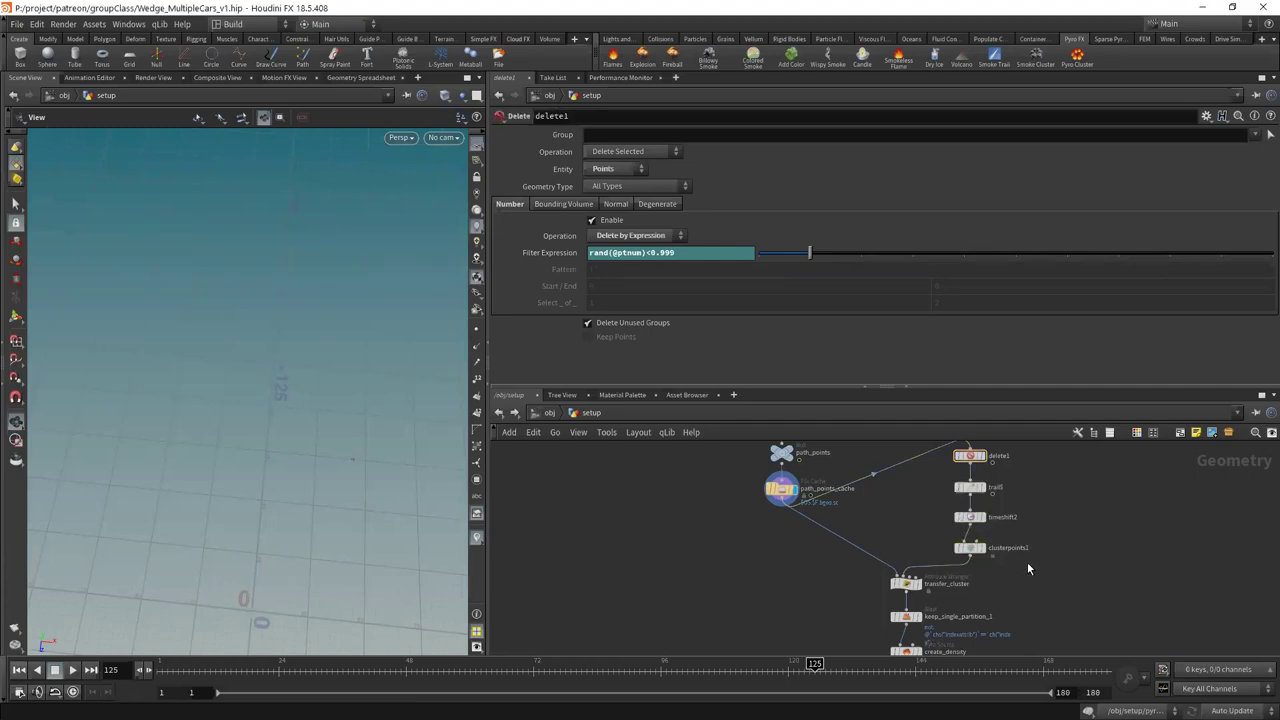
left_click(985, 548)
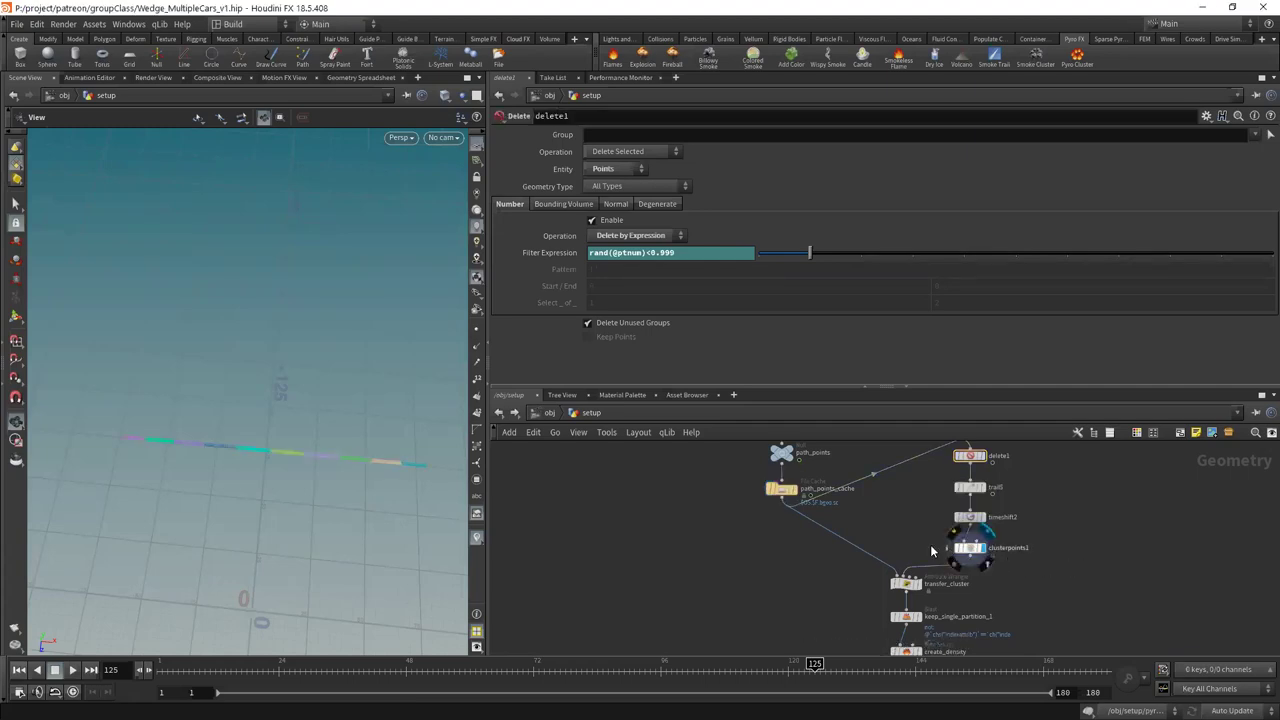
left_click(950, 552)
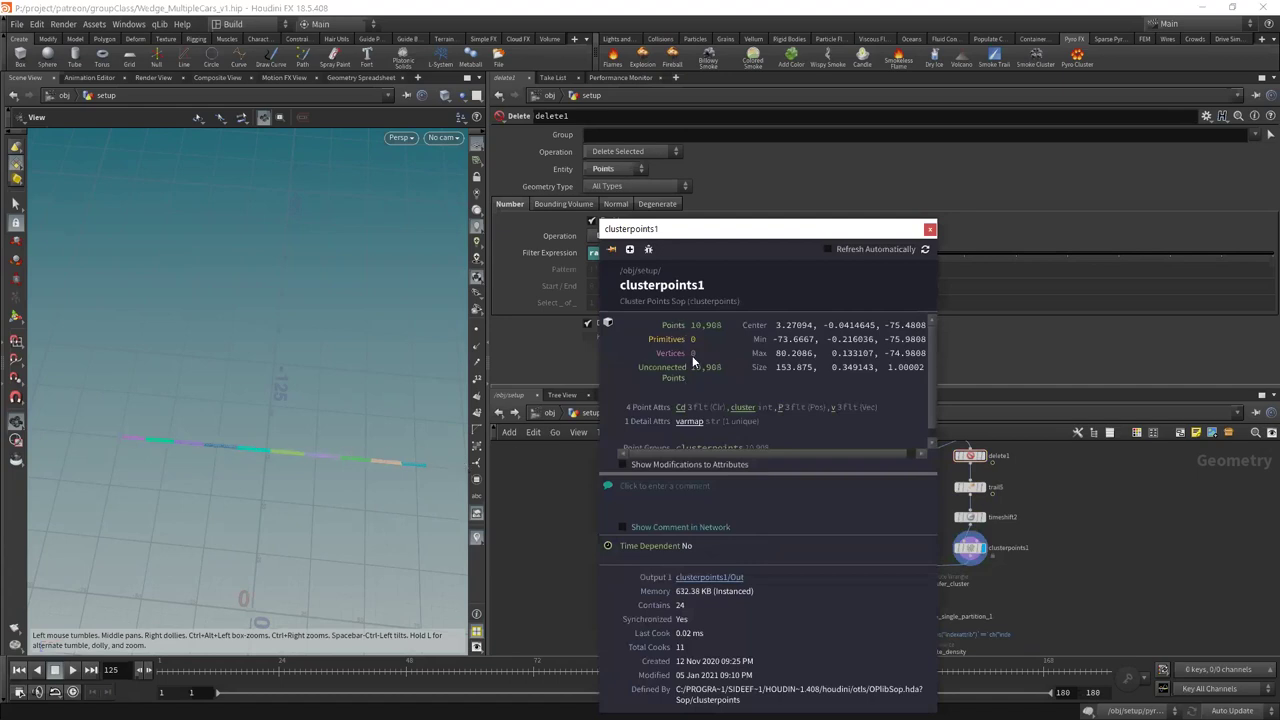
left_click(931, 230)
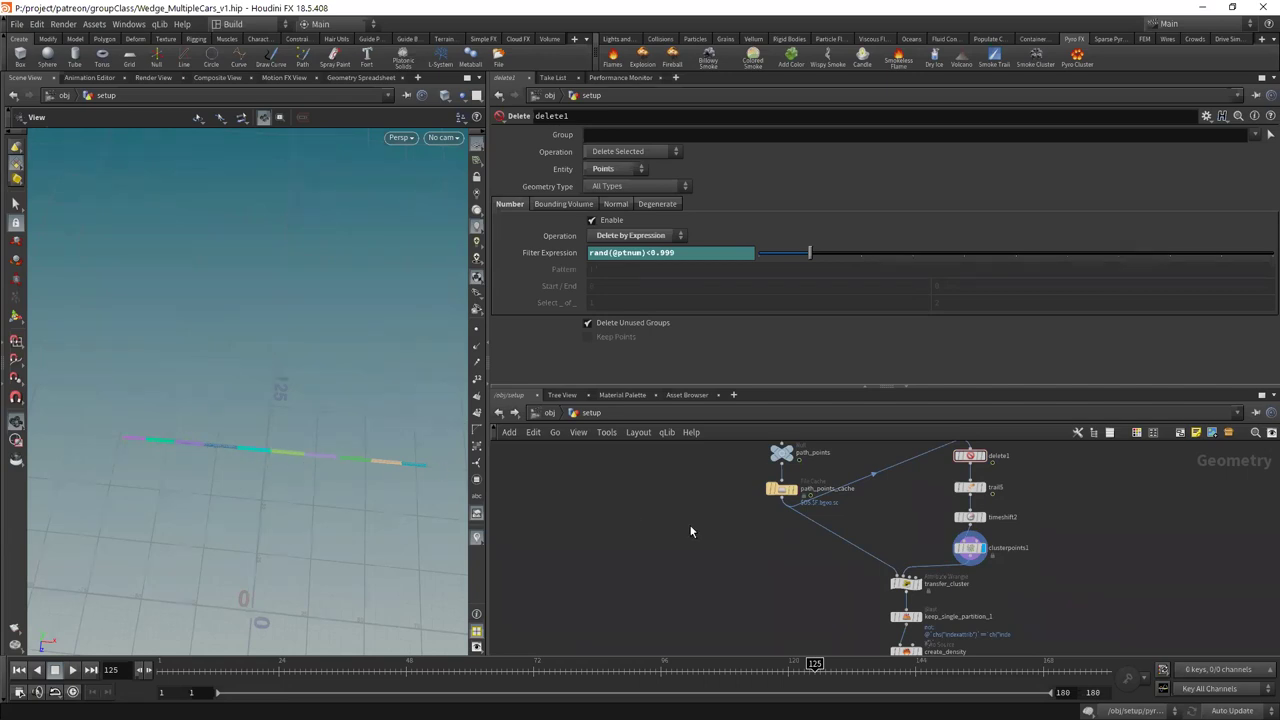
left_click(918, 583)
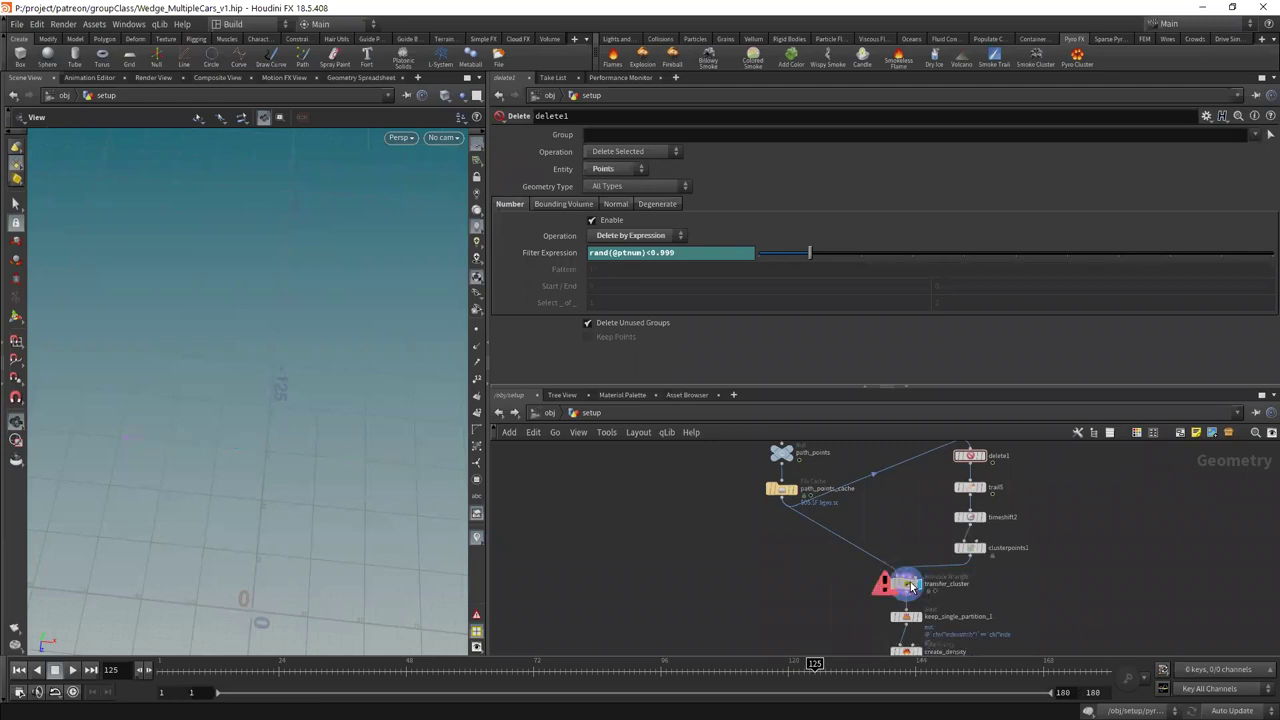
Delete the stray point( and nearpoint( lines from transfer_cluster's code and commit it.
left_click(903, 583)
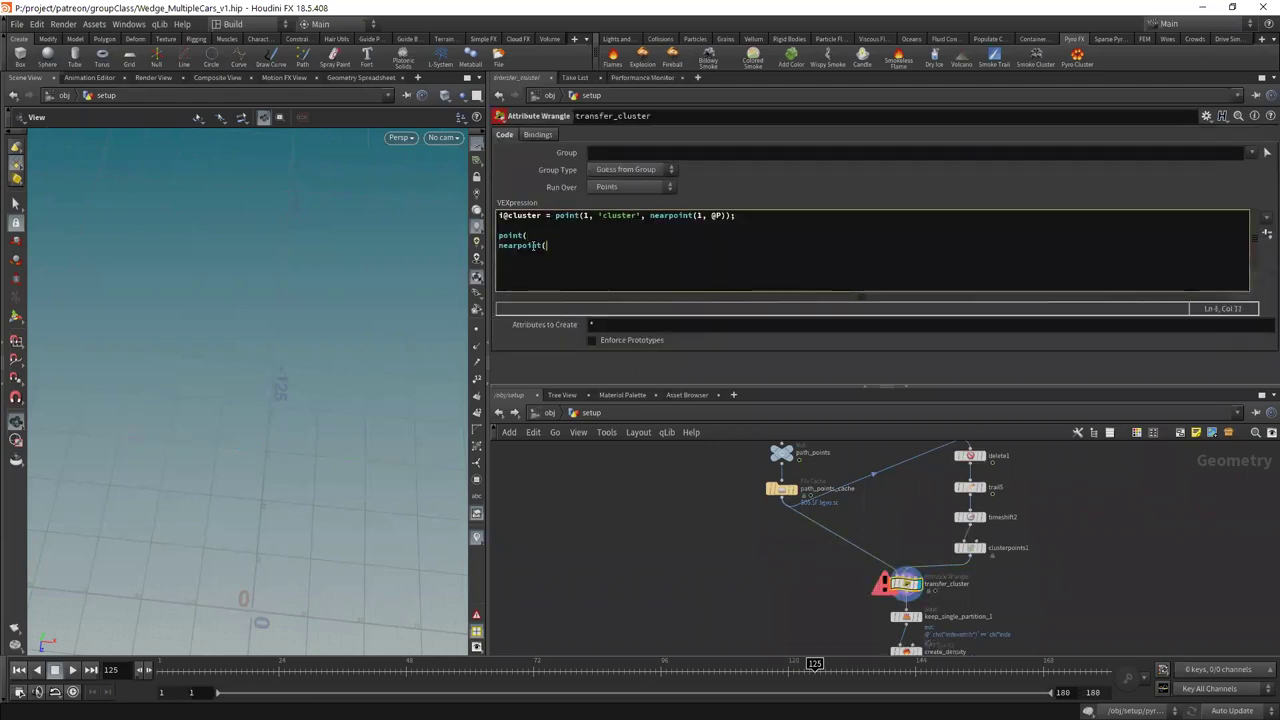
left_click_drag(557, 246, 420, 233)
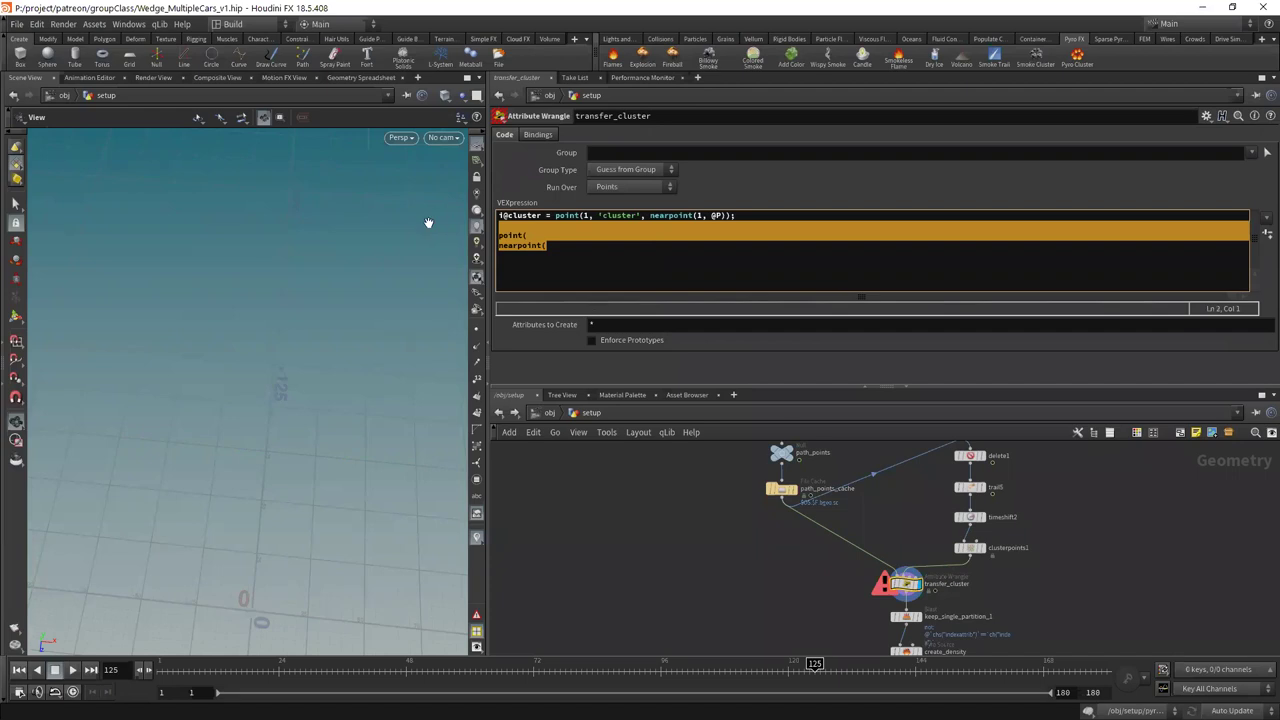
key("BackSpace")
key("BackSpace")
left_click(673, 605)
Select keep_single_partition_1 and bring up the node creation list for qLib nodes.
middle_click_drag(760, 618, 668, 562)
left_click(814, 560)
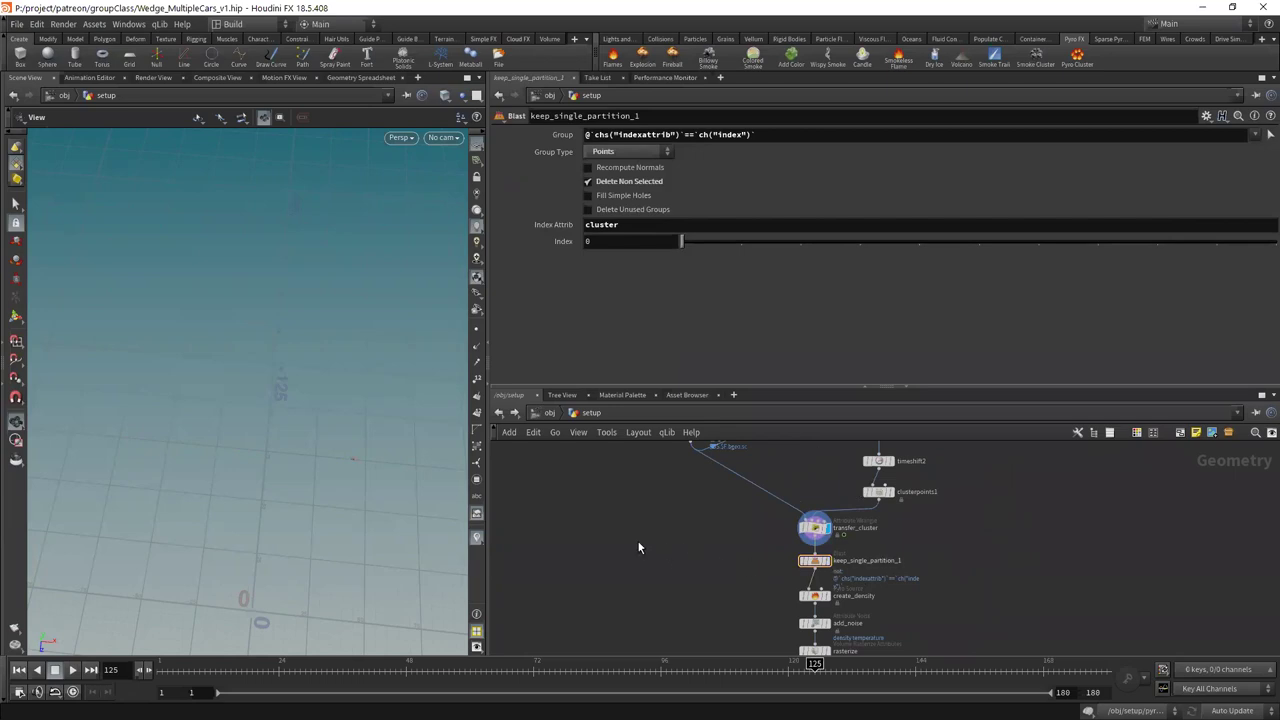
key("Tab")
left_click(586, 175)
key("Tab")
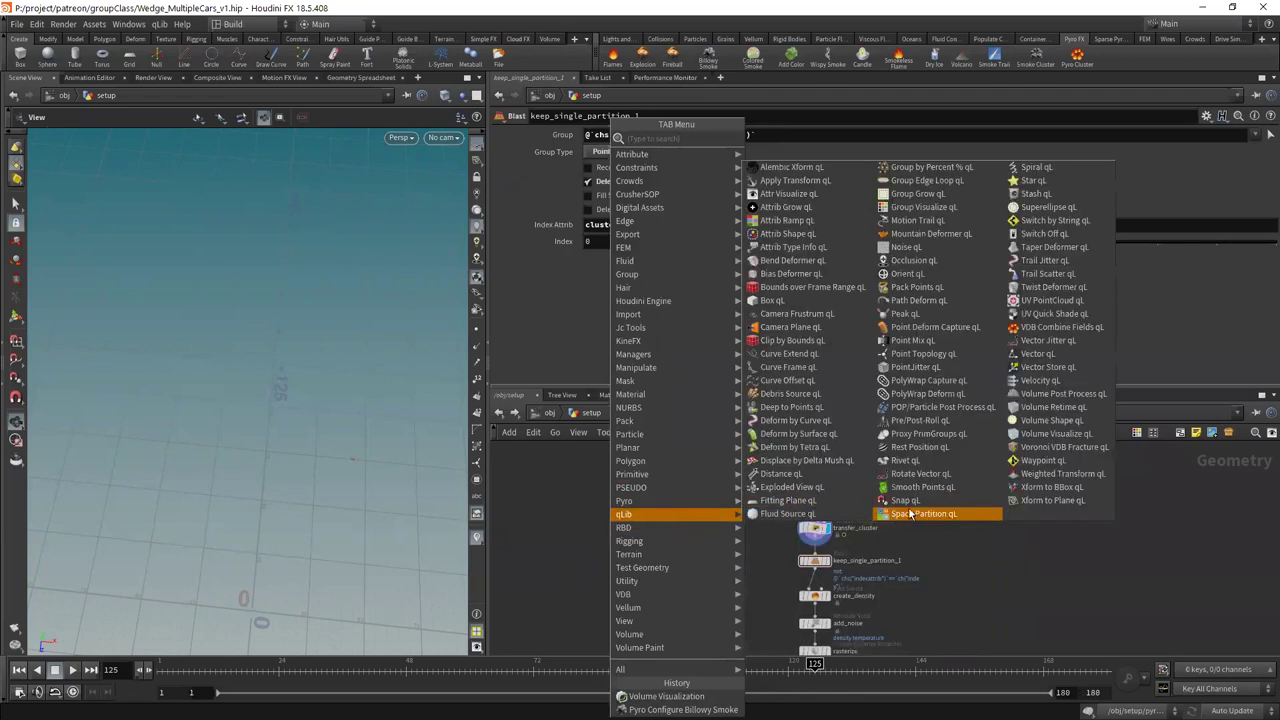
Add Space Partition qL, create its linked Blast keep_single_partition_2, then delete space_partition_ql1.
left_click(922, 513)
left_click(600, 499)
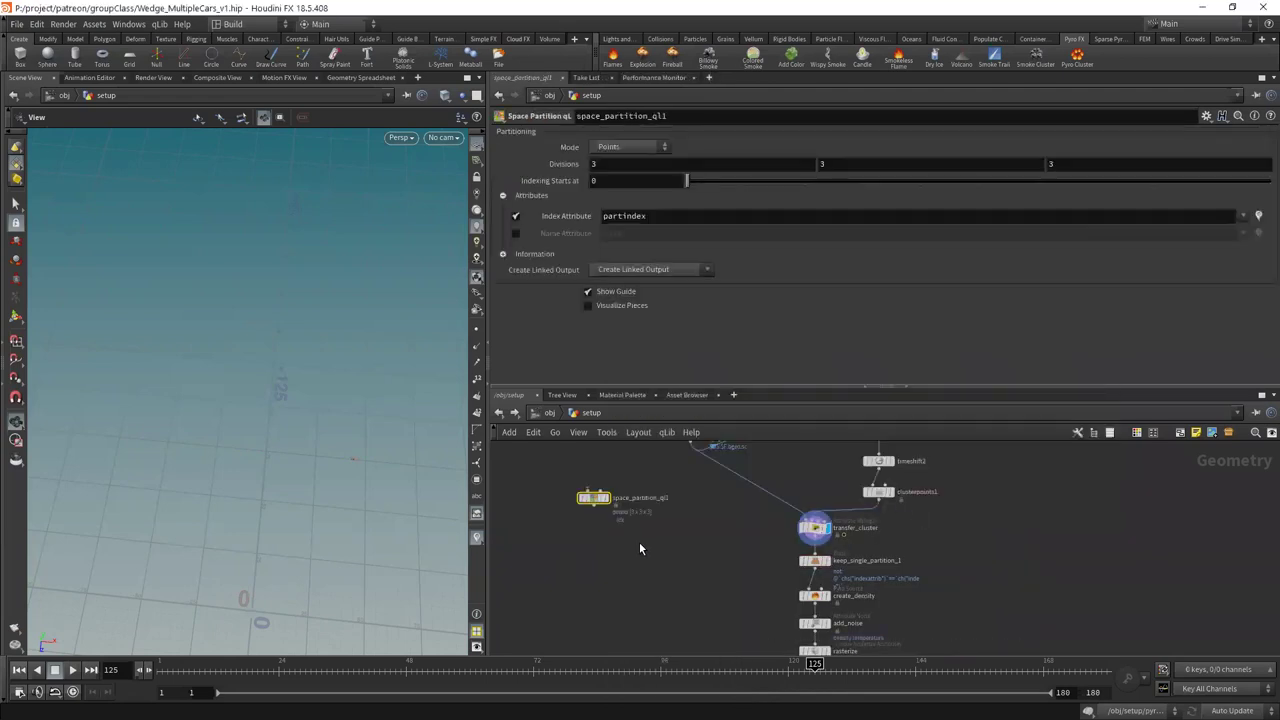
left_click(630, 270)
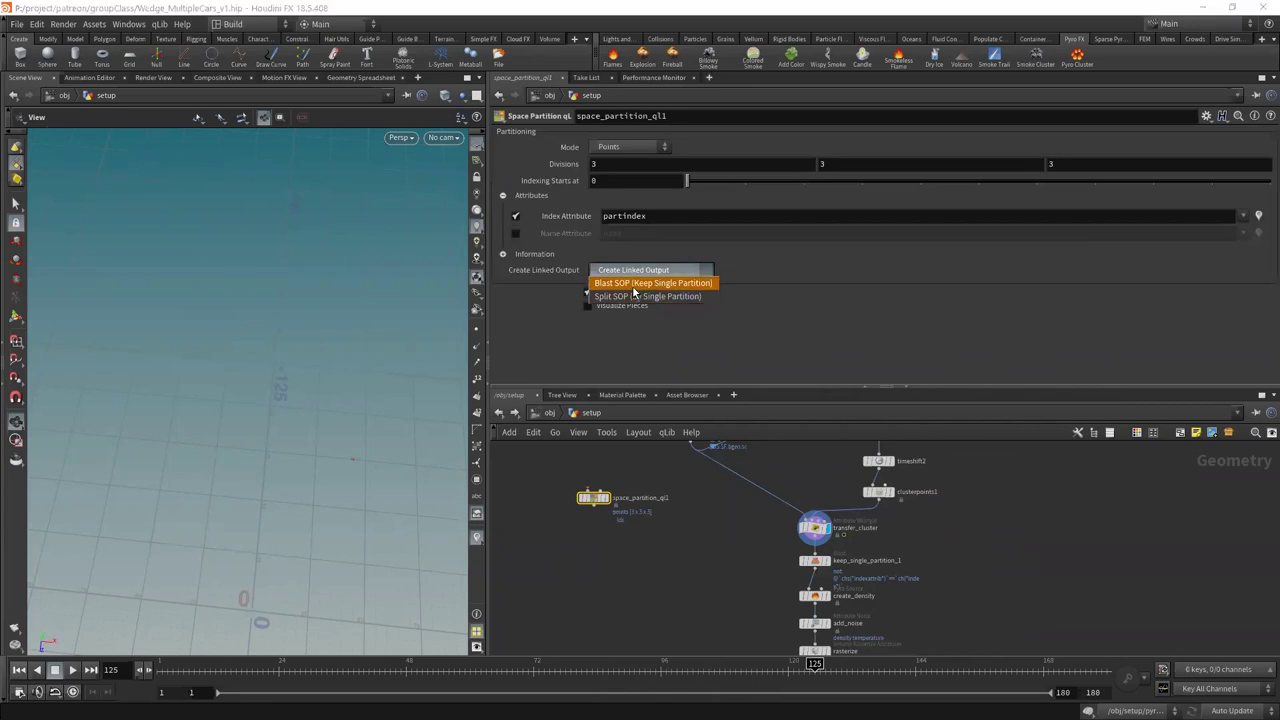
left_click(630, 281)
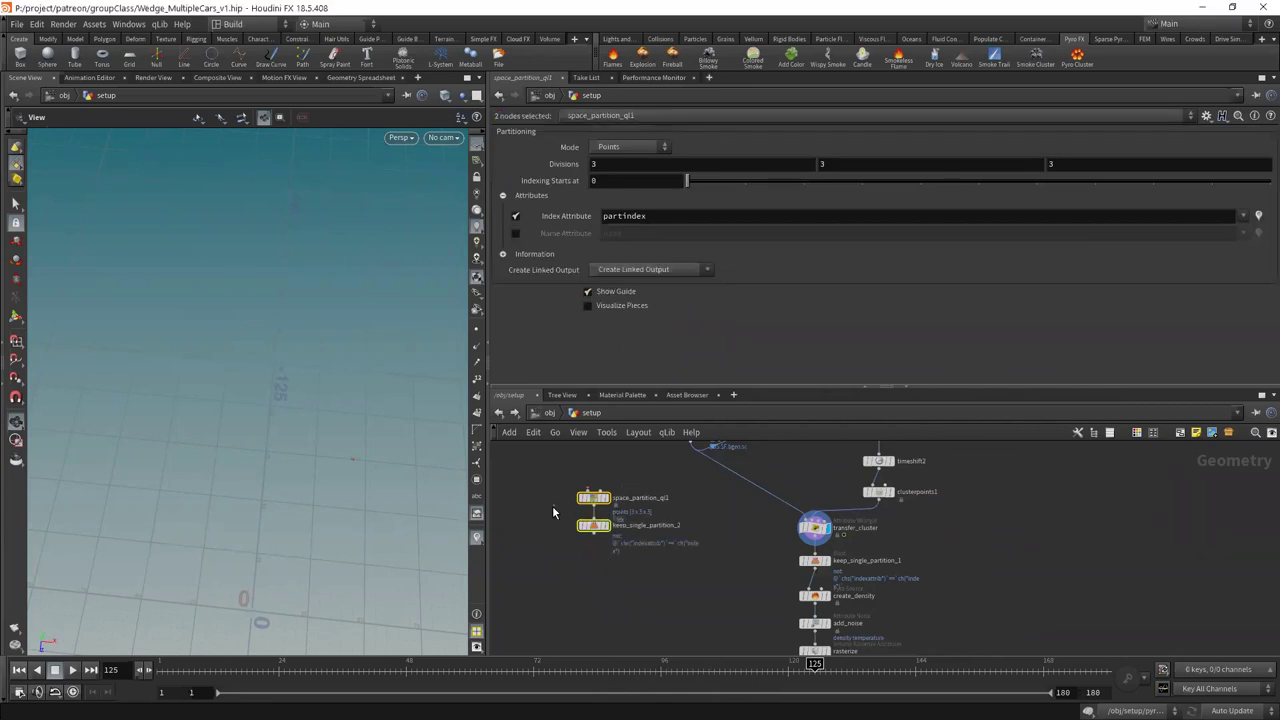
left_click(593, 525)
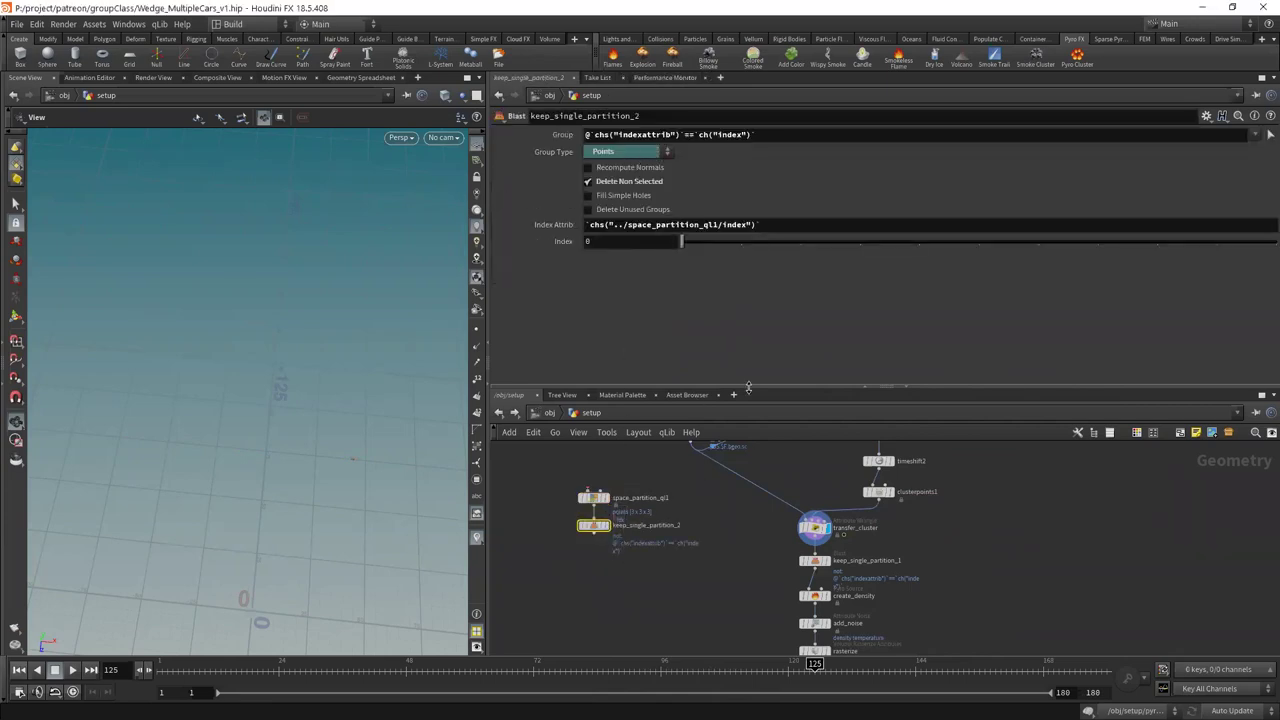
left_click(544, 225)
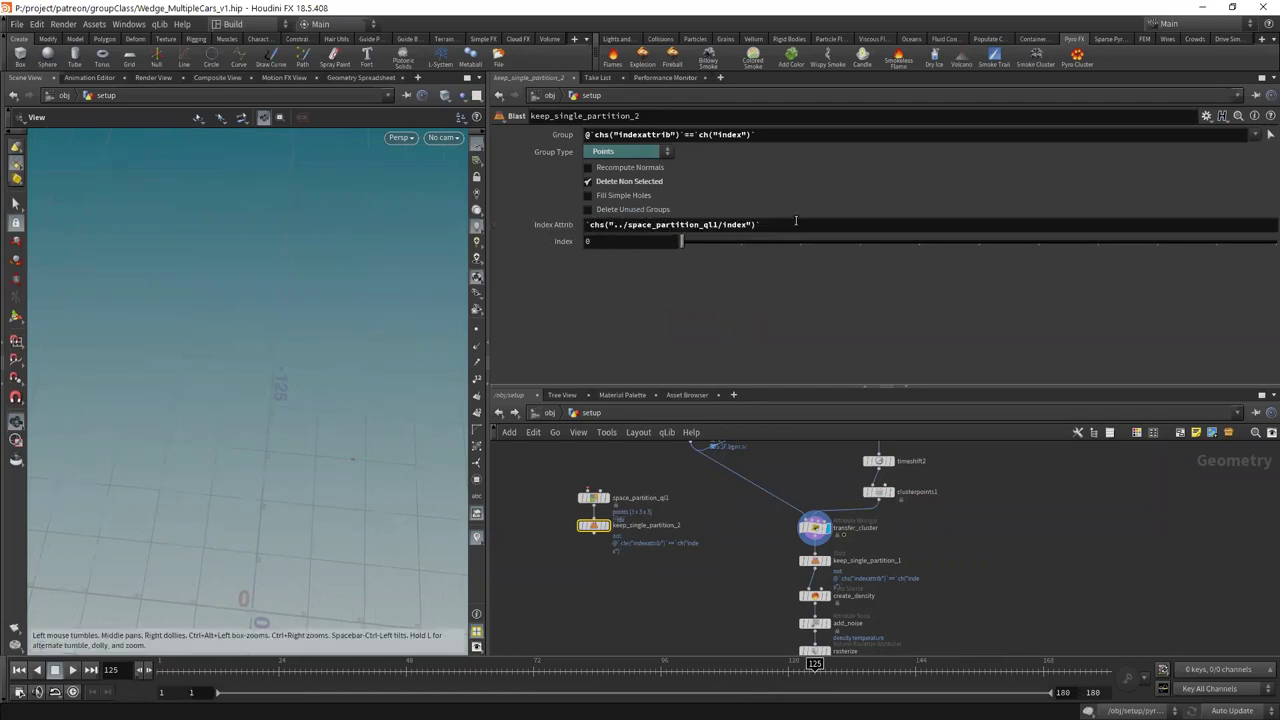
left_click(551, 226)
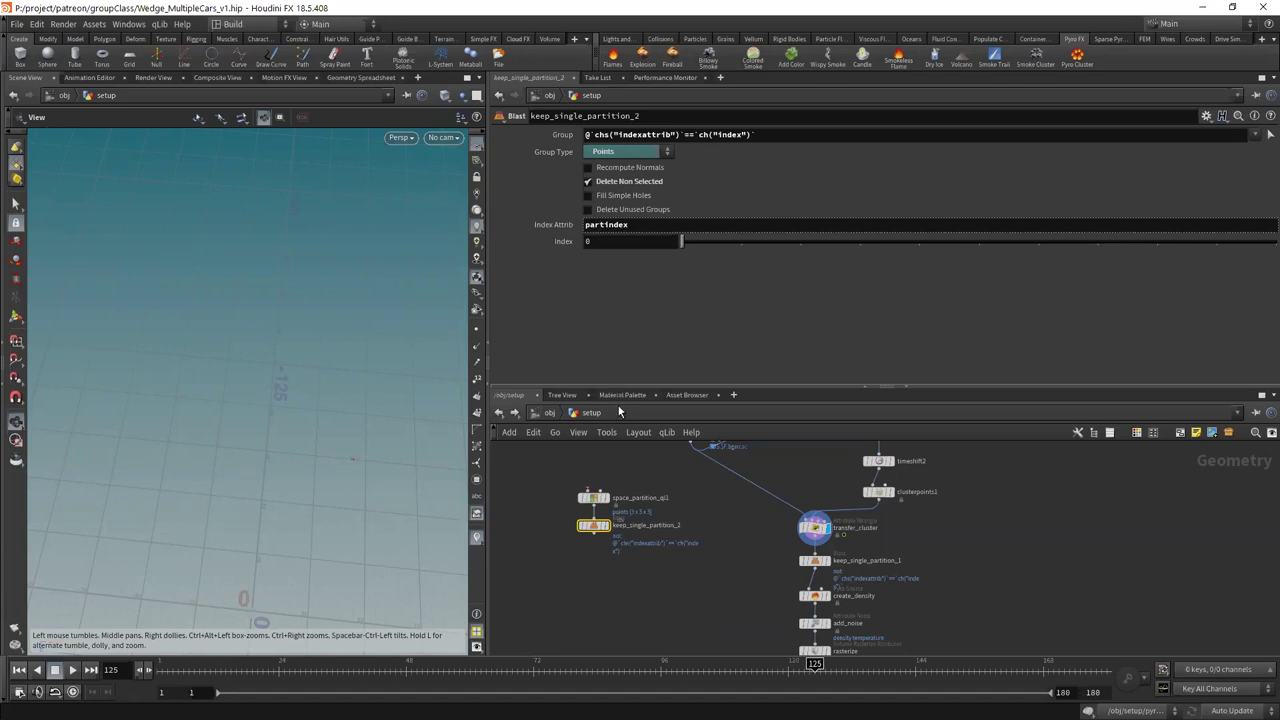
left_click_drag(574, 478, 622, 530)
left_click_drag(562, 468, 623, 524)
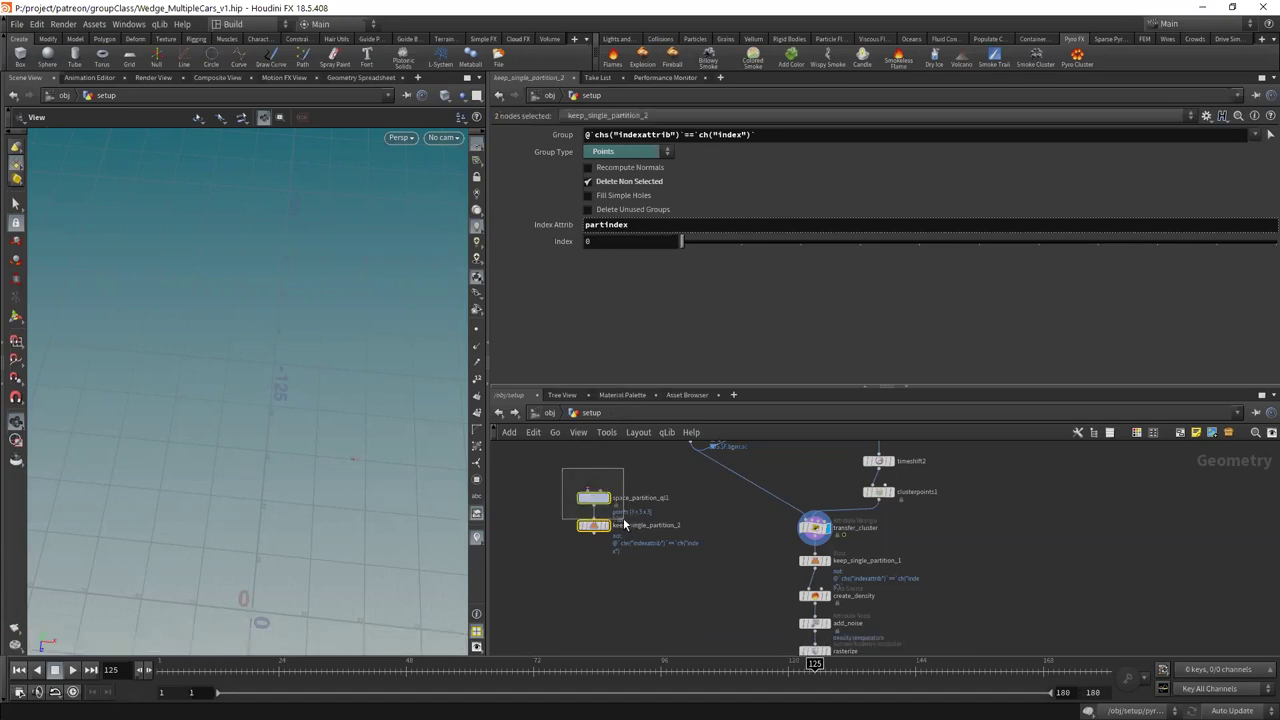
key("Delete")
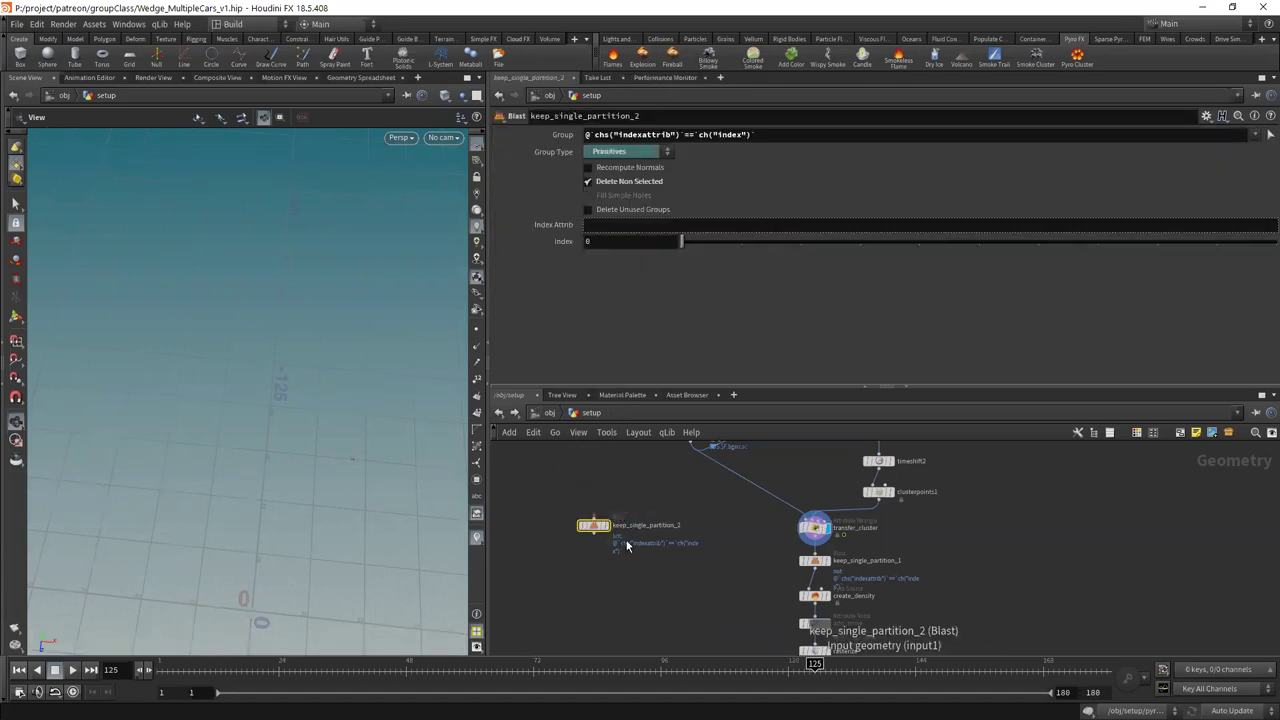
Set keep_single_partition_2's Index Attrib to index.
left_click(552, 223)
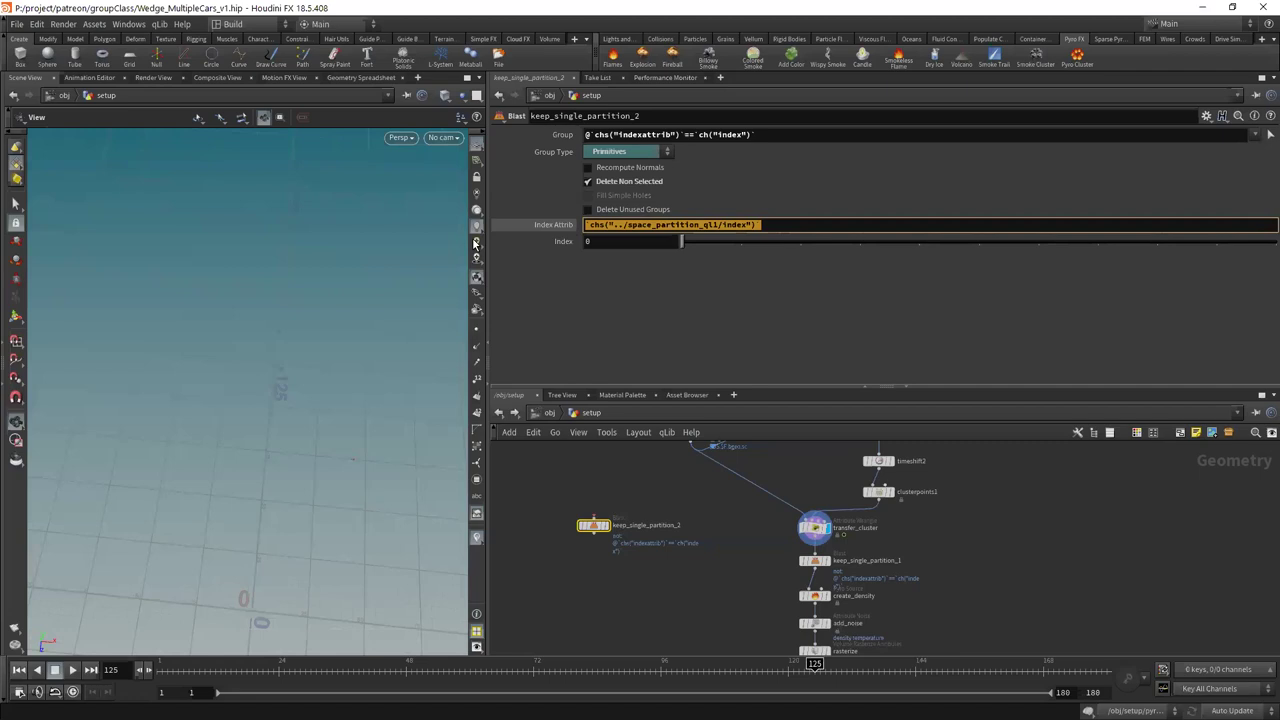
type("love")
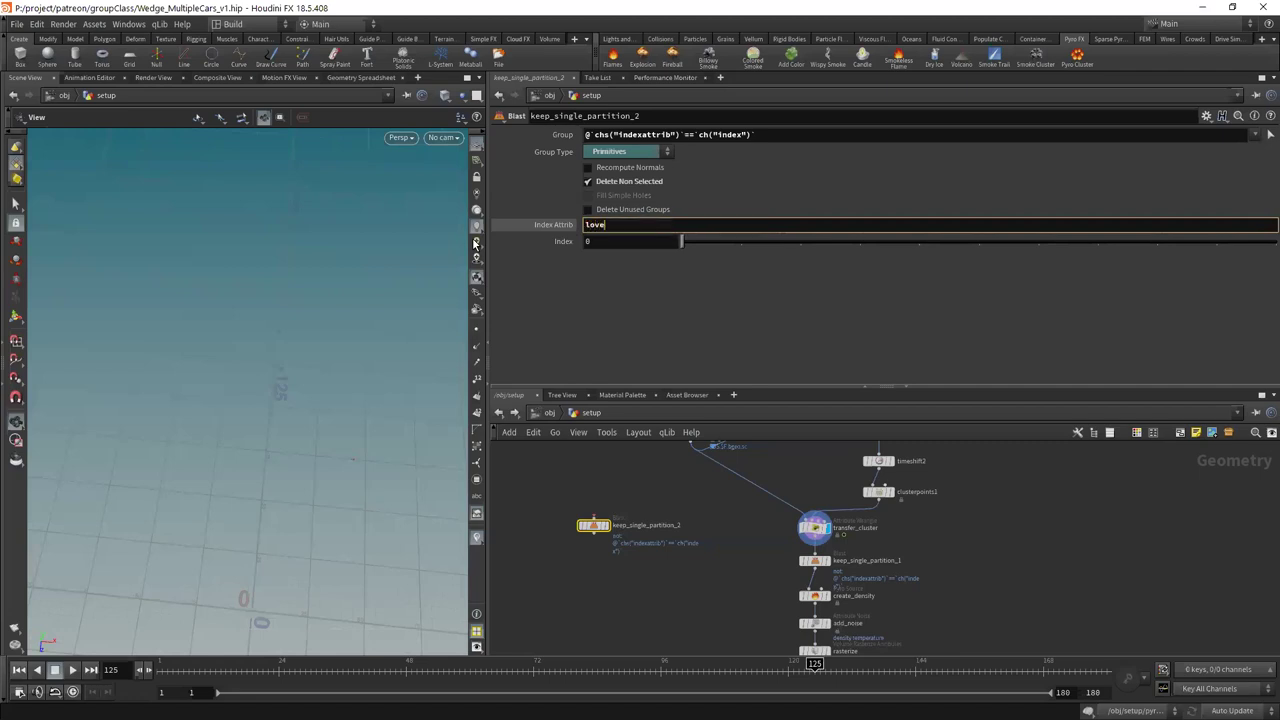
key("BackSpace")
key("BackSpace")
type("index")
key("BackSpace")
key("BackSpace")
key("BackSpace")
type("de")
key("Return")
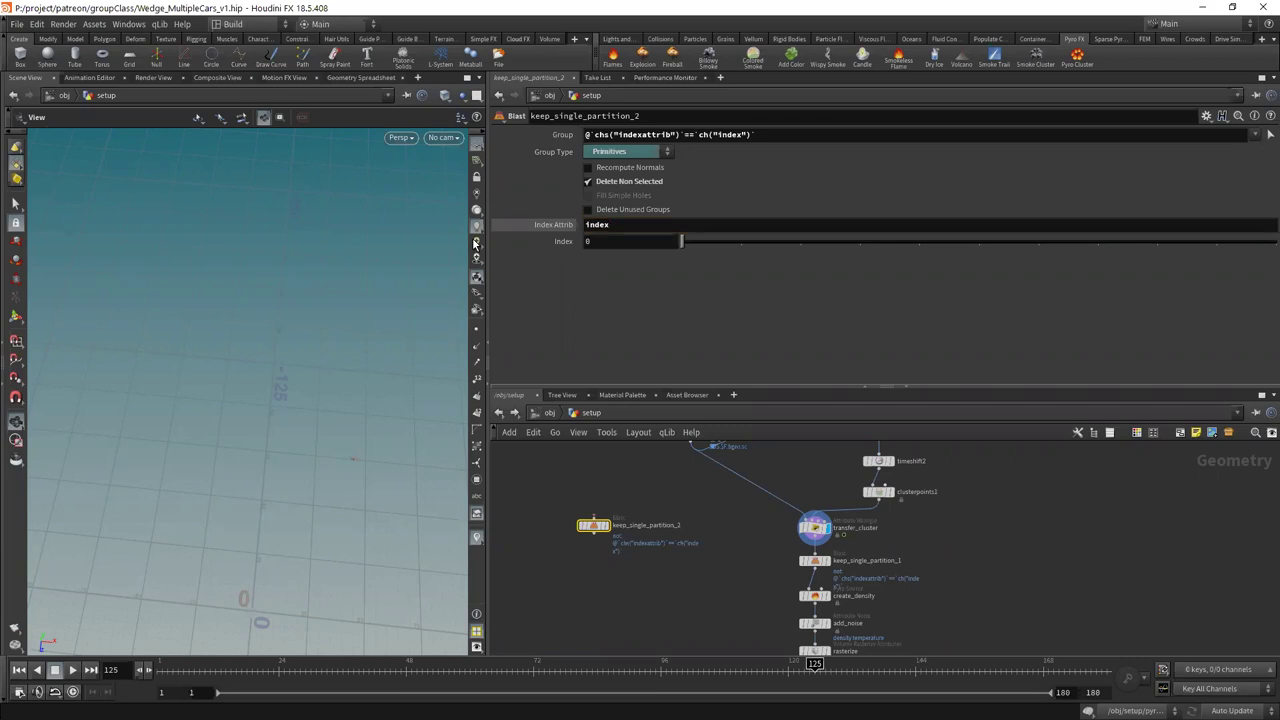
Delete keep_single_partition_2 and display keep_single_partition_1 in the viewport.
left_click(815, 527)
left_click(815, 560)
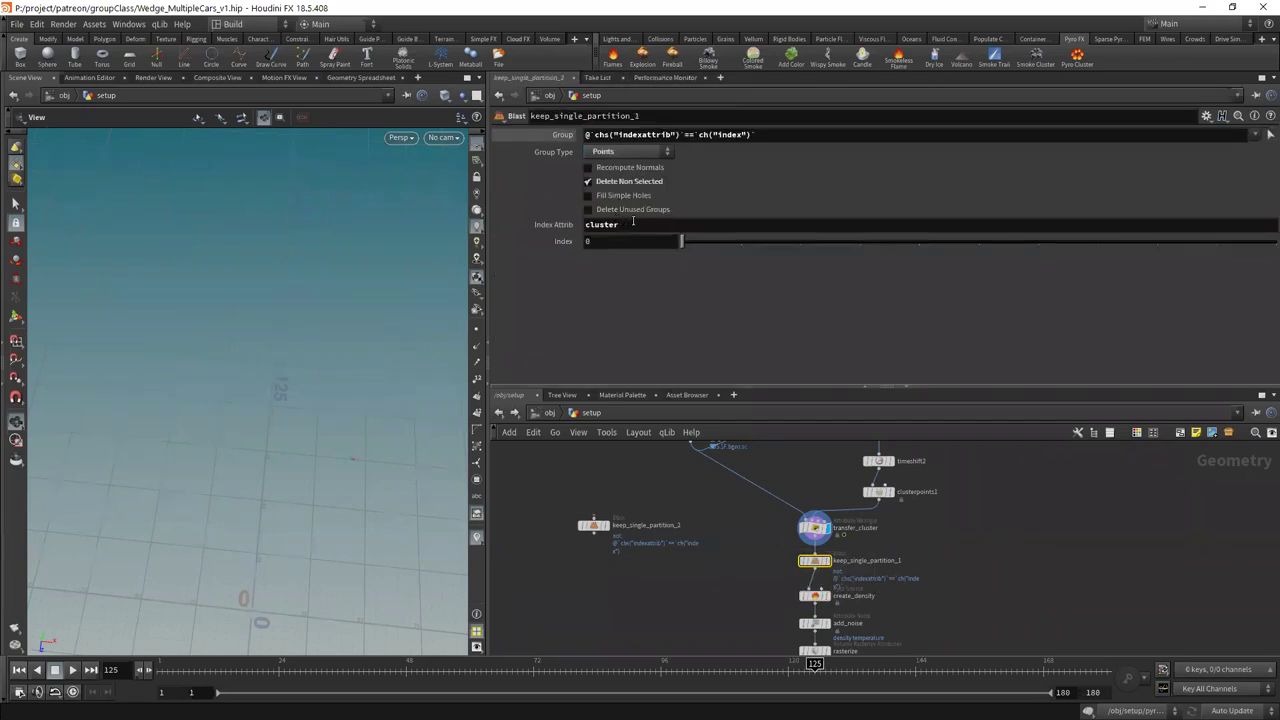
left_click(612, 525)
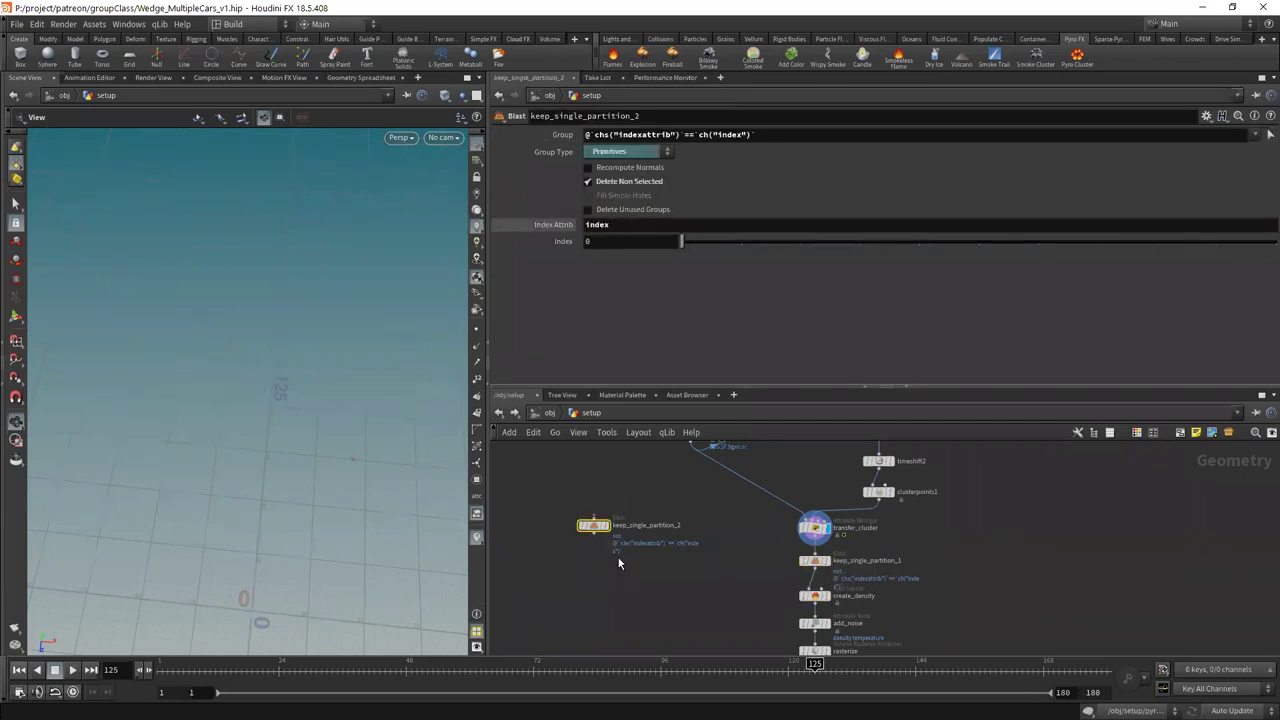
key("Delete")
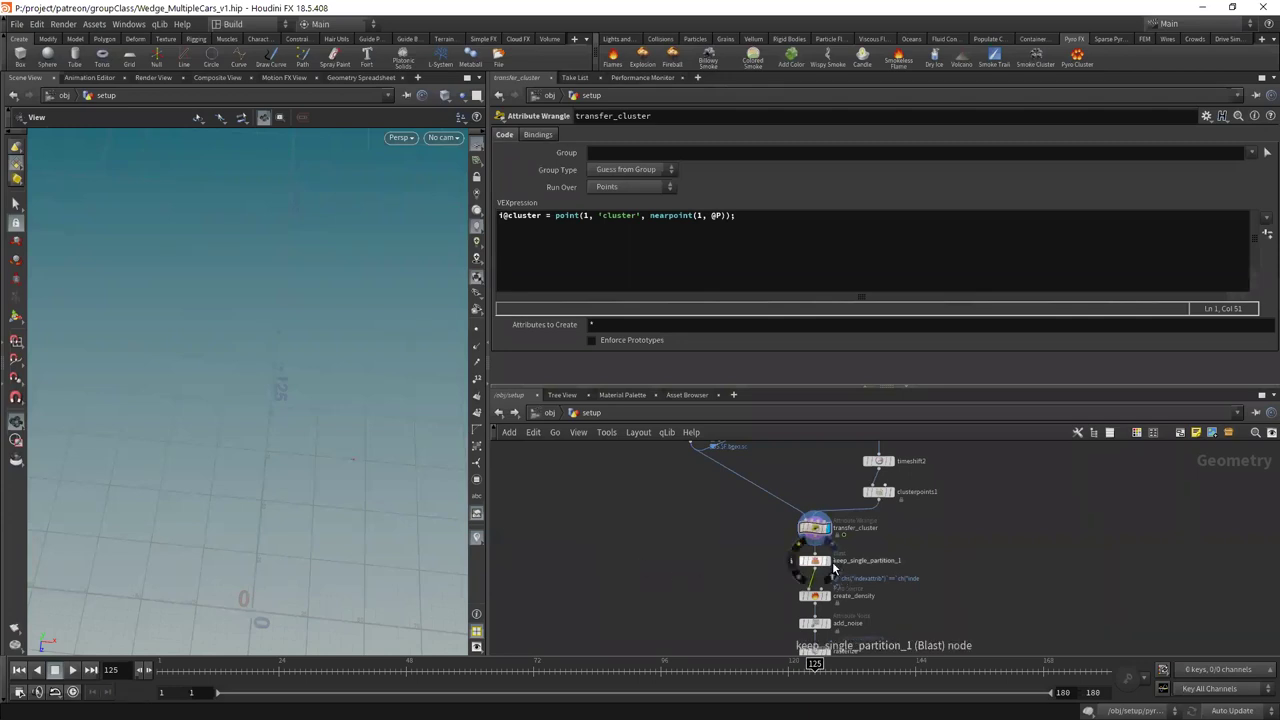
left_click(826, 560)
left_click(814, 560)
Try Index 2 to view another cluster, then scrub the timeline from frame 1 to 161.
mouse_move(688, 239)
left_mouse_down()
mouse_move(839, 249)
mouse_move(741, 243)
left_mouse_up()
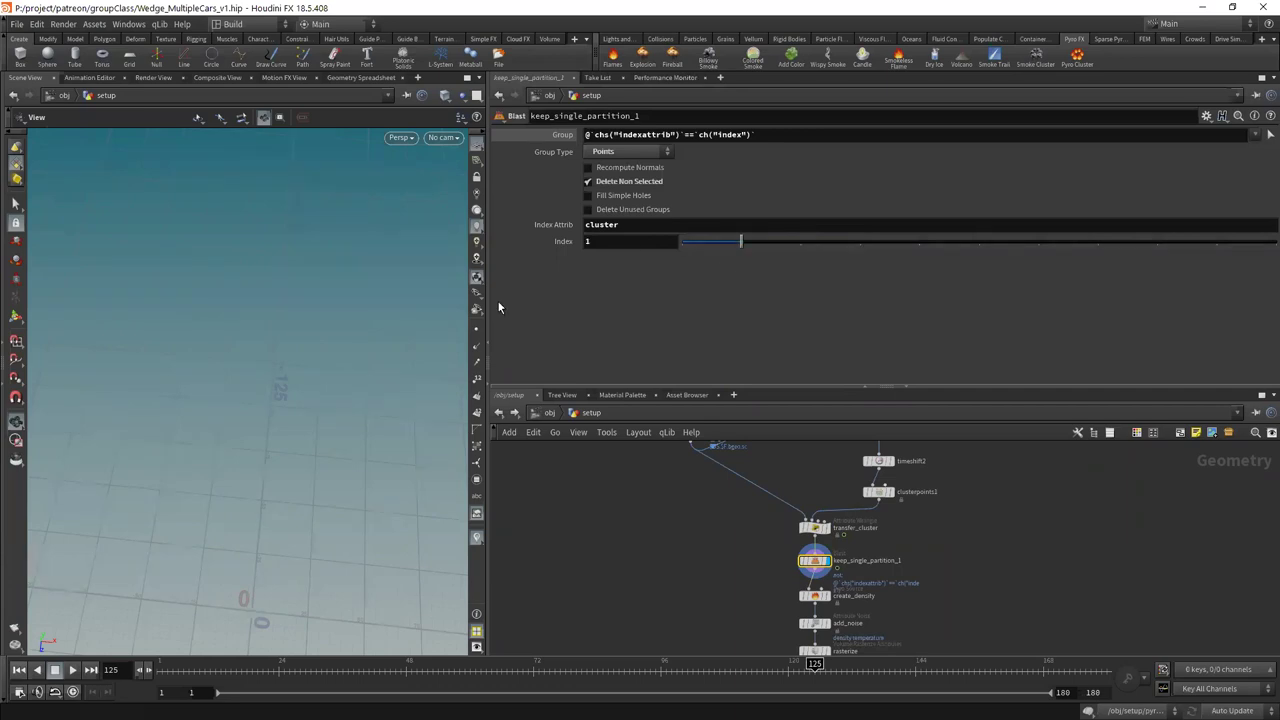
left_click(246, 664)
left_click_drag(246, 664, 357, 661)
key("ctrl+Left")
left_click_drag(1100, 664, 1005, 664)
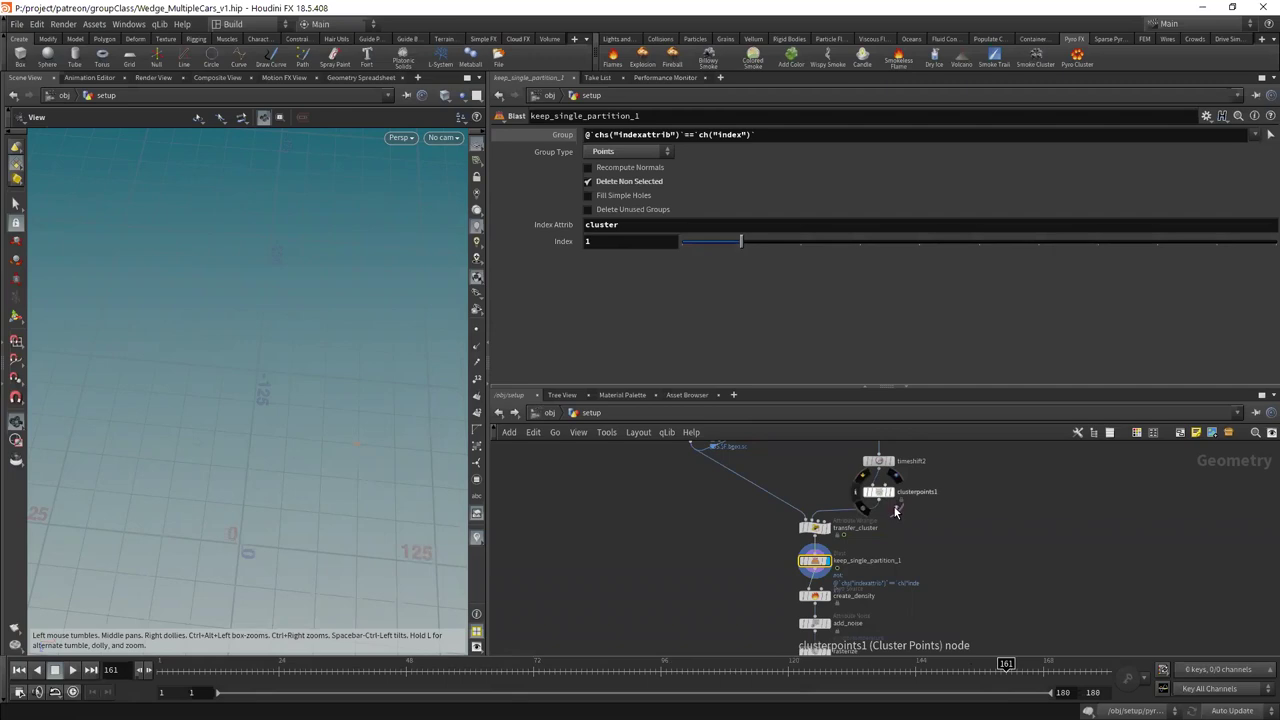
Template clusterpoints1, reset Index to 0, and scrub to frame 81 to watch cluster 0's points.
left_click(897, 513)
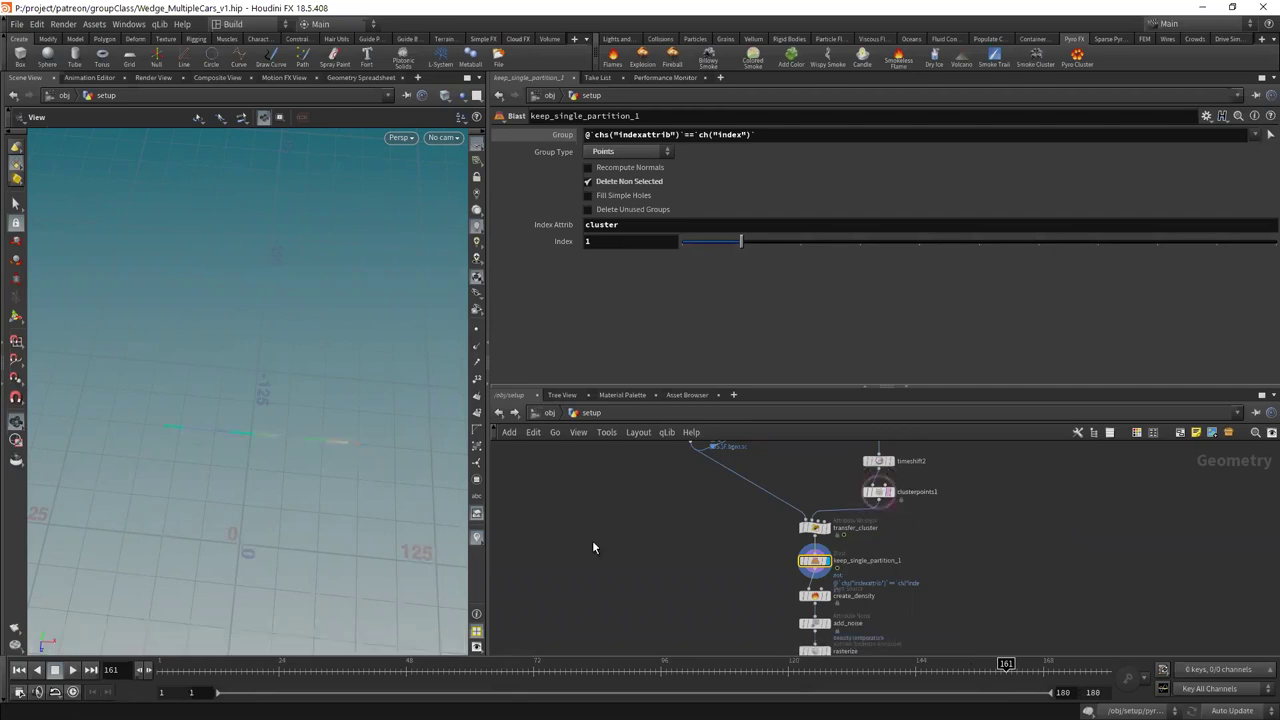
left_click_drag(354, 440, 409, 457)
left_click(682, 241)
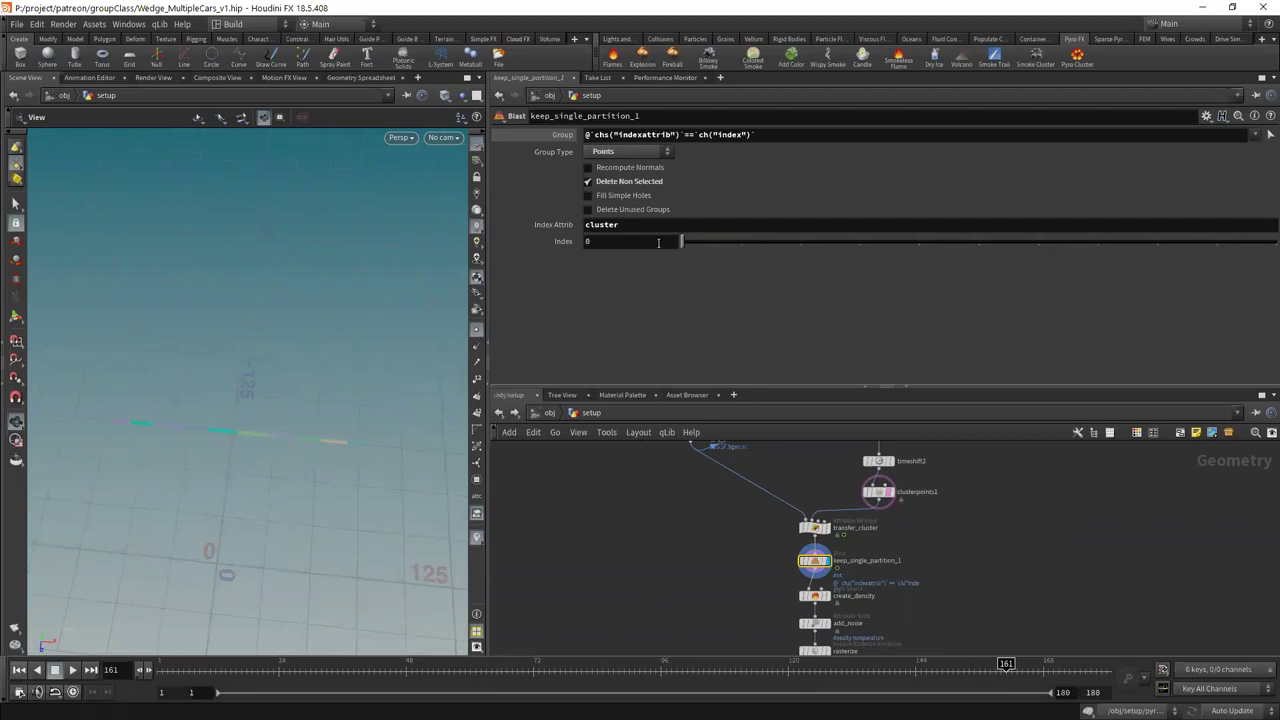
left_click_drag(170, 663, 560, 663)
mouse_move(300, 666)
left_mouse_down()
mouse_move(178, 666)
mouse_move(278, 689)
mouse_move(584, 686)
left_mouse_up()
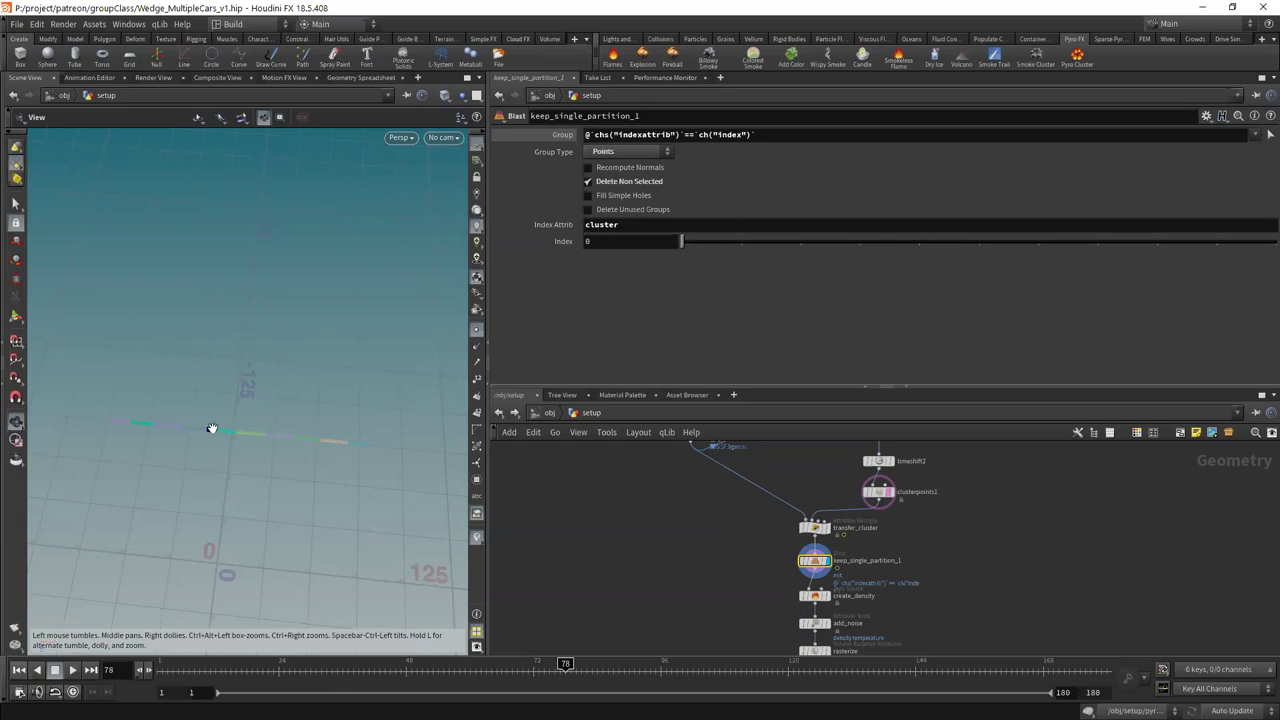
left_click_drag(576, 665, 634, 665)
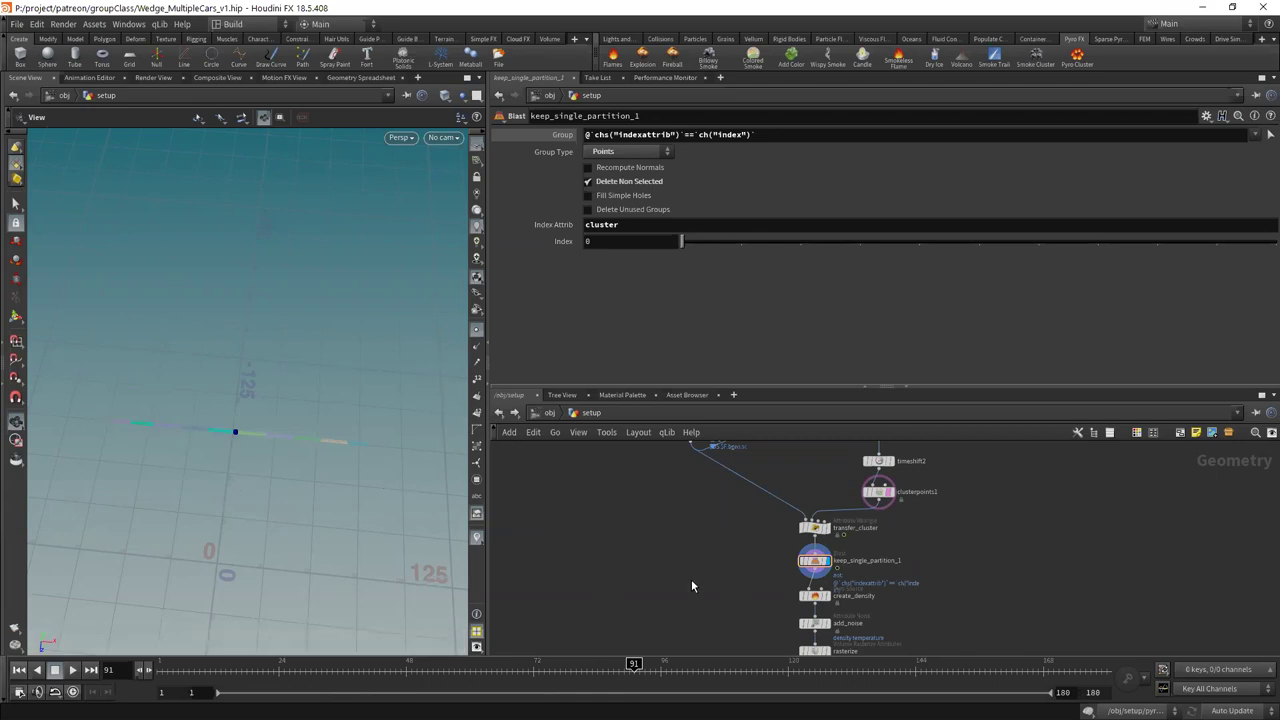
middle_click_drag(740, 585, 724, 497)
Review create_density's Pyro Source settings, leaving its Initialize preset unchanged.
left_click(797, 509)
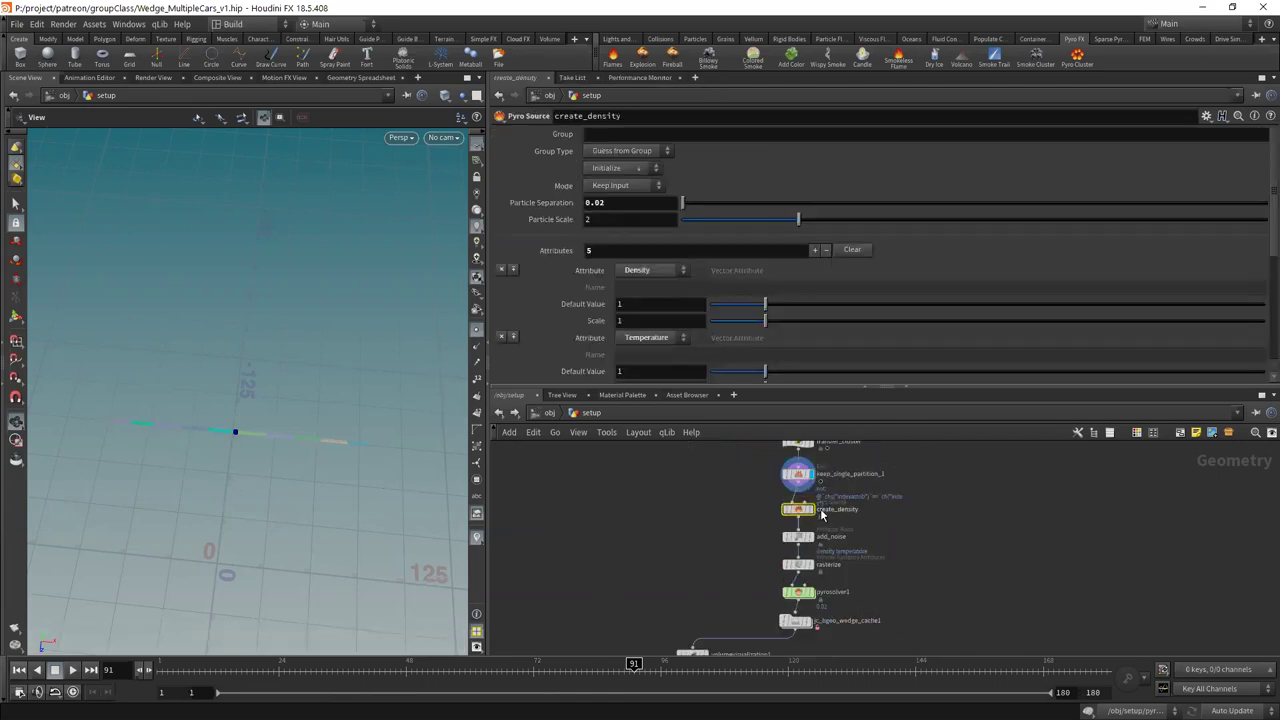
left_click(634, 170)
left_click(647, 174)
scroll(615, 300, "down", 1)
scroll(615, 300, "down", 2)
scroll(613, 305, "down", 1)
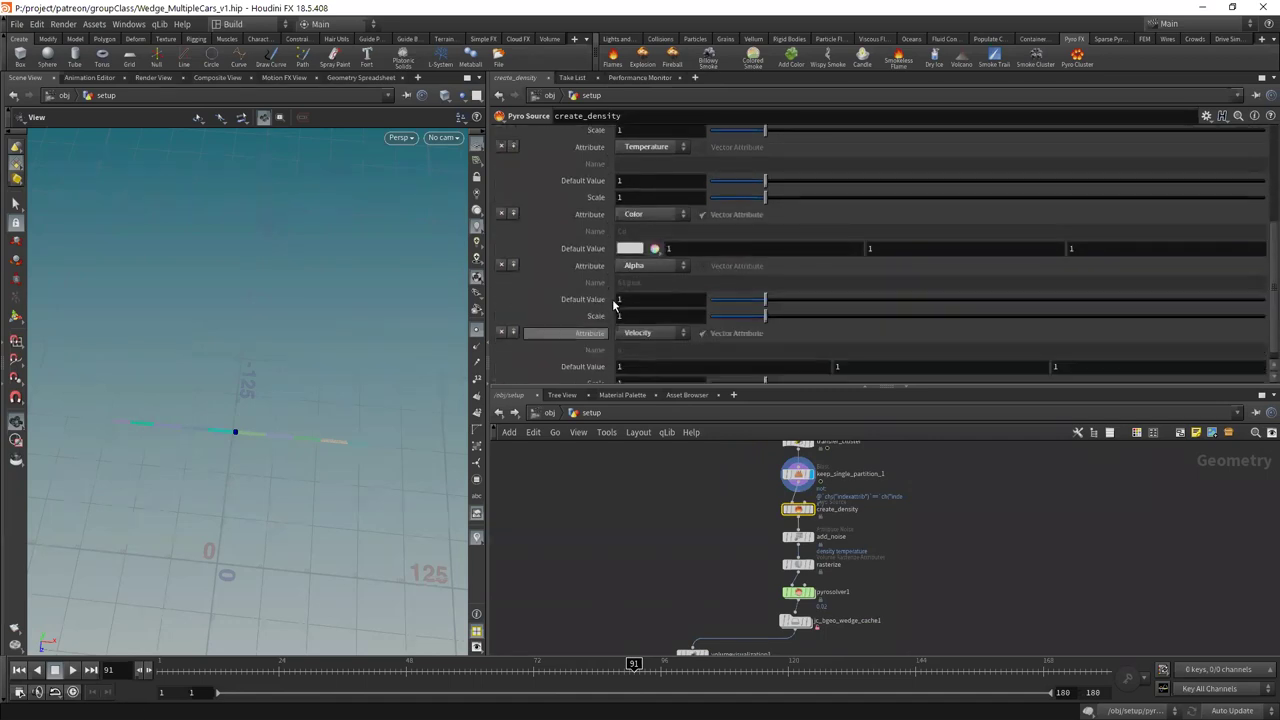
scroll(586, 280, "up", 3)
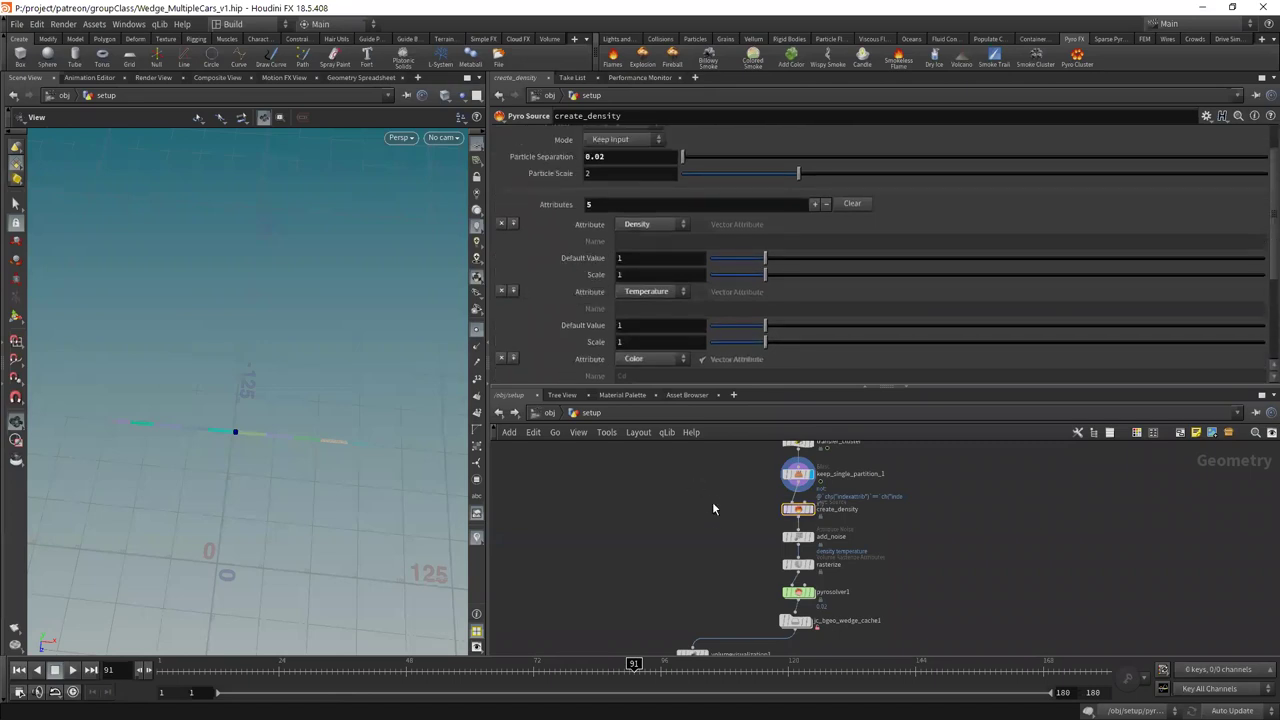
Add a pyrosource1 node via the 'pyro' search and set Initialize to Source Smoke.
key("Tab")
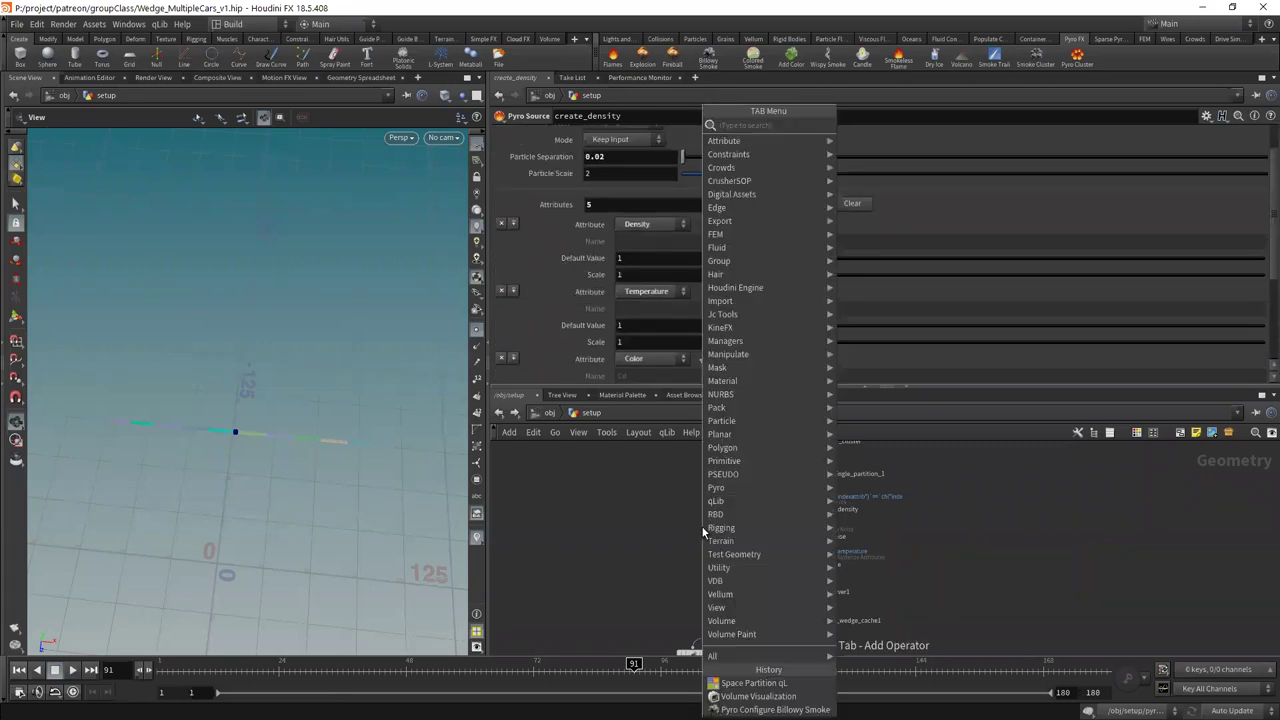
type("pyro")
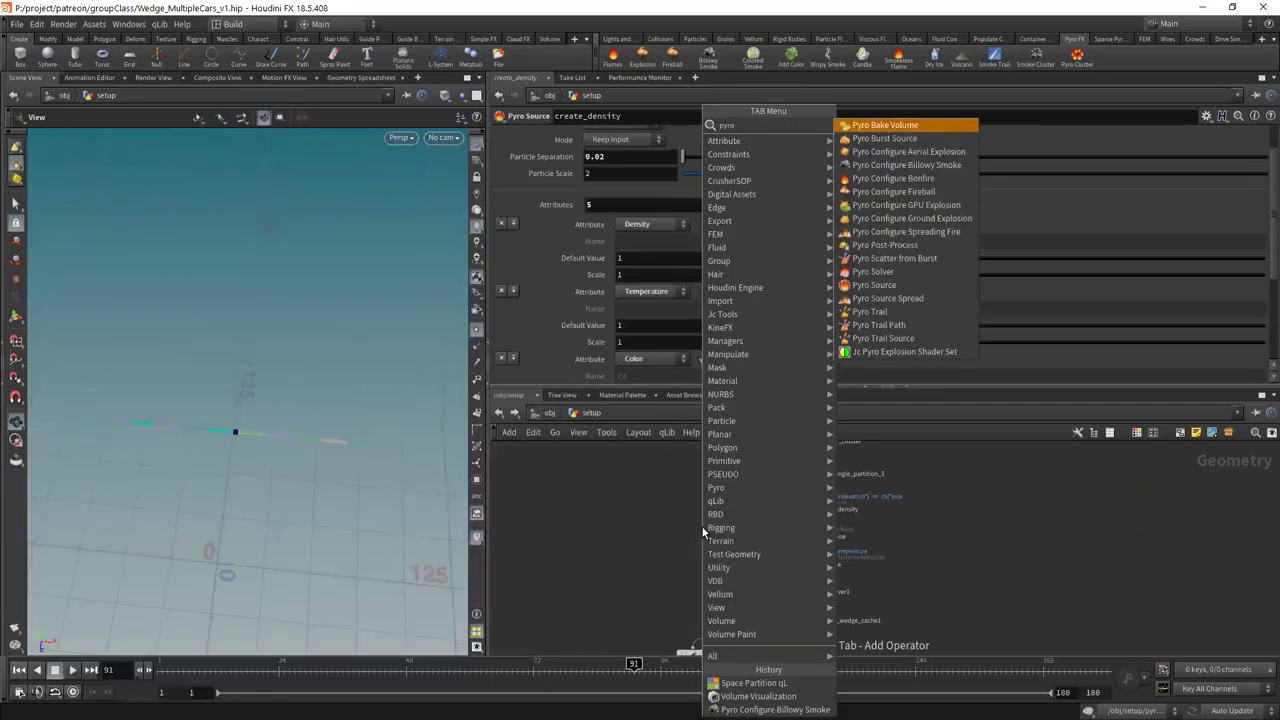
left_click(902, 285)
left_click(605, 575)
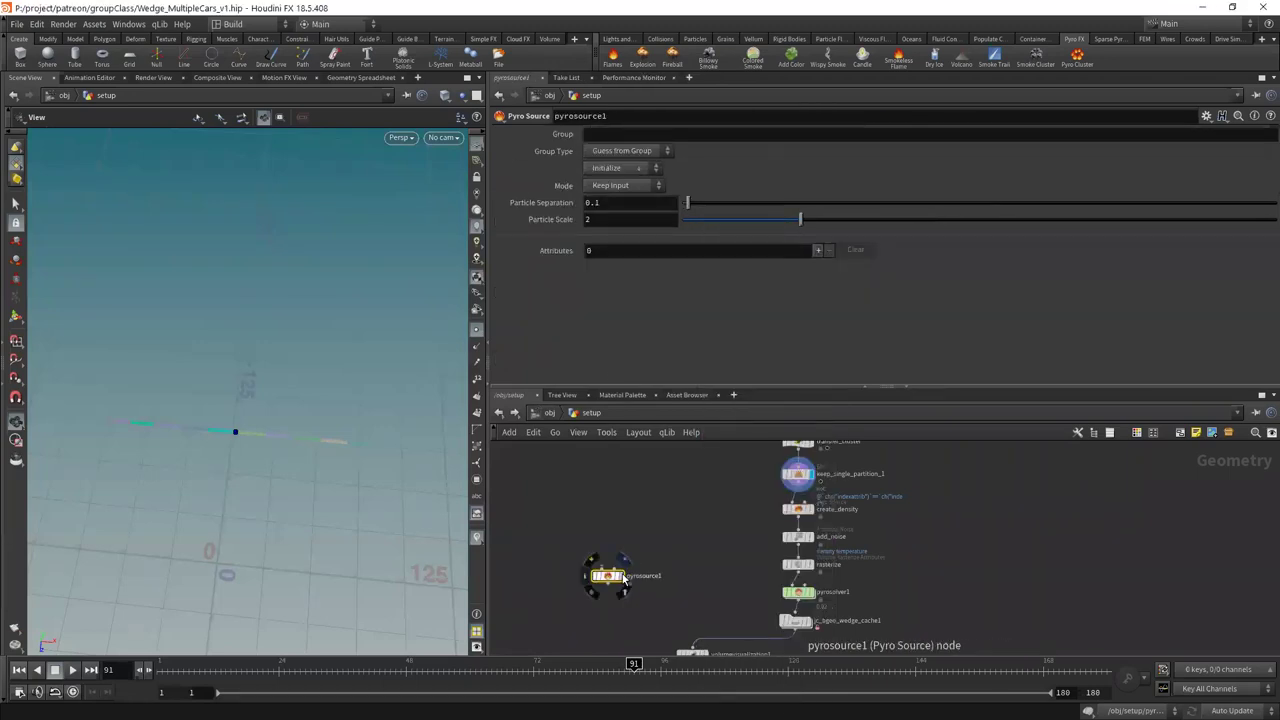
left_click(622, 185)
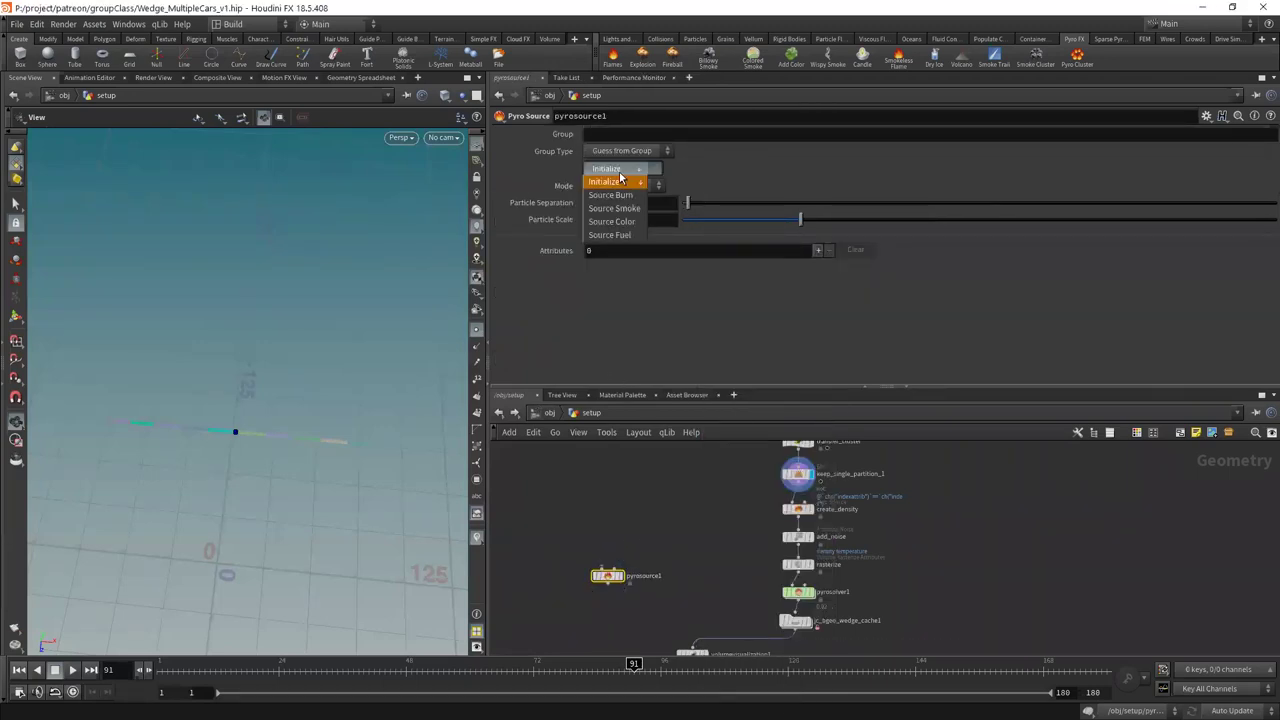
left_click(622, 223)
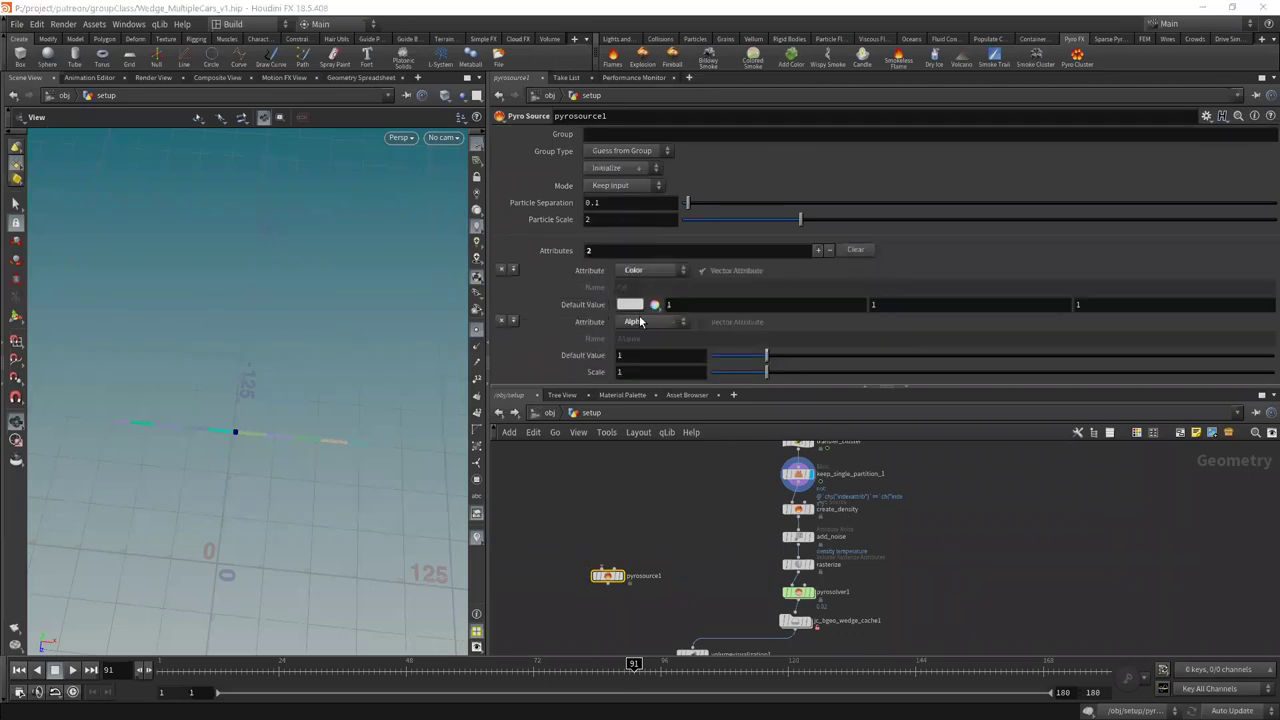
left_click(632, 172)
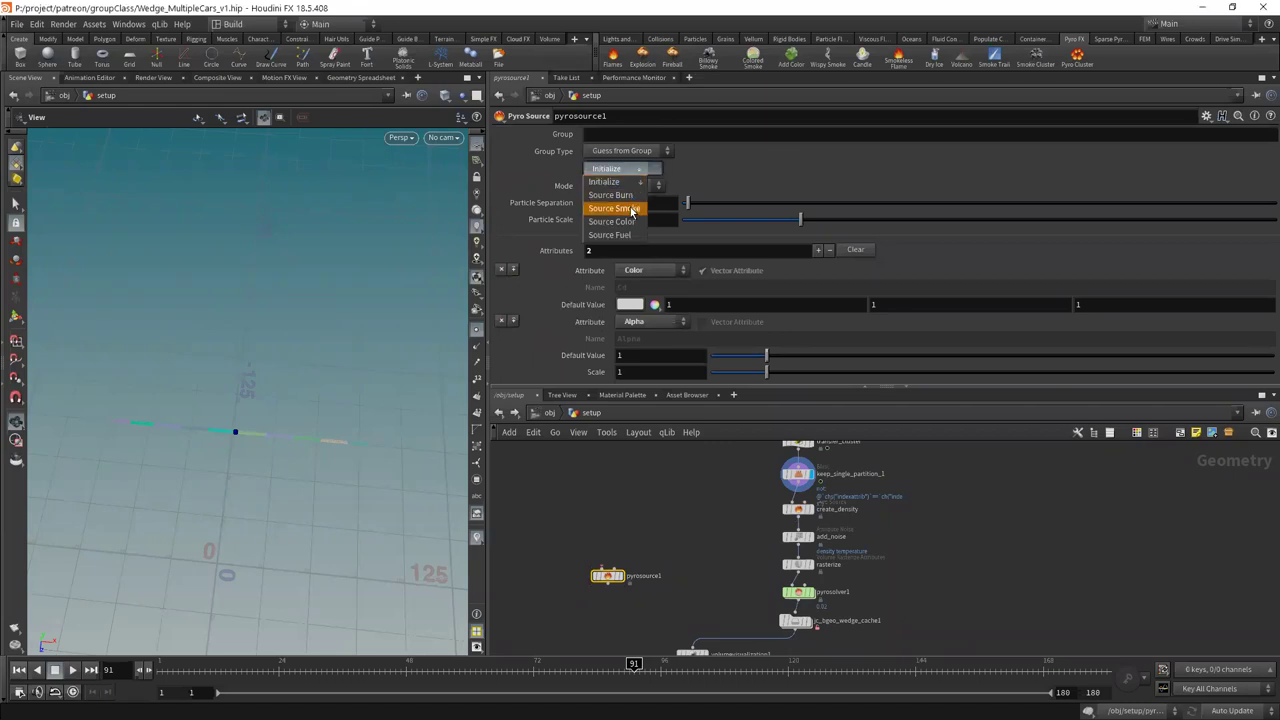
left_click(632, 208)
Raise pyrosource1's Attributes to 5, make the fifth Velocity, and select the node.
scroll(615, 280, "down", 2)
scroll(615, 276, "down", 2)
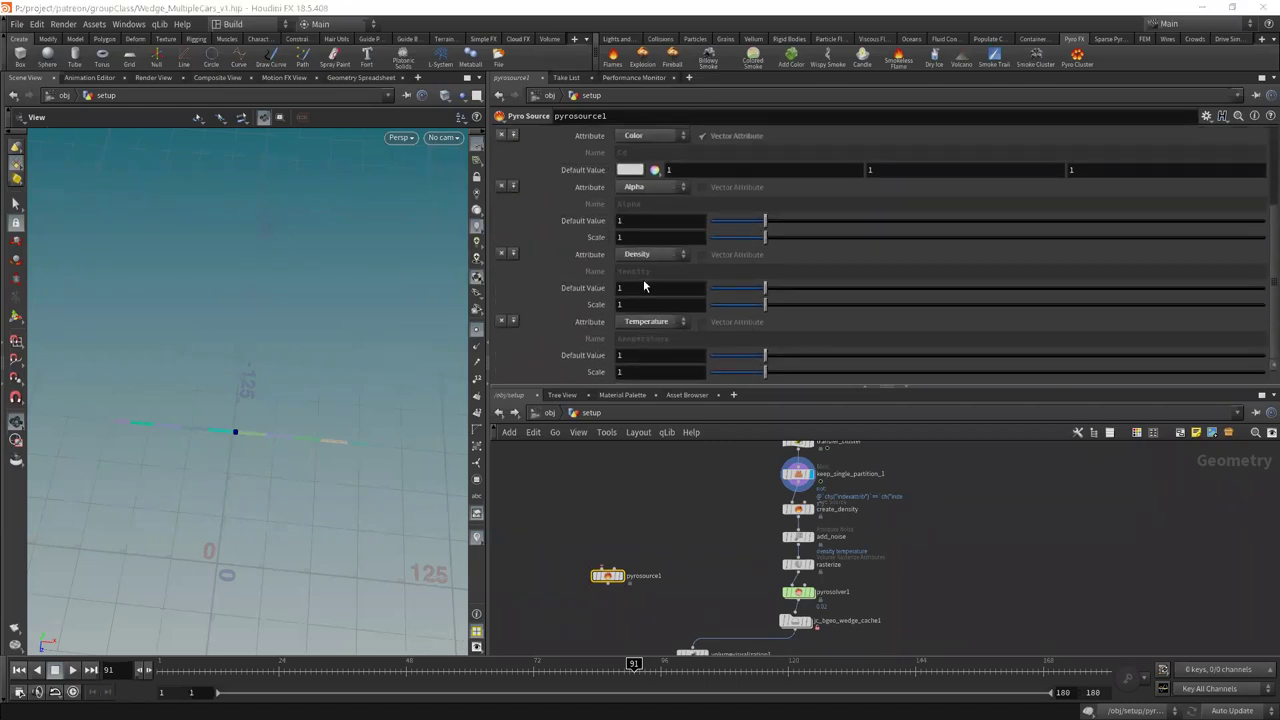
scroll(643, 285, "up", 1)
scroll(642, 270, "up", 1)
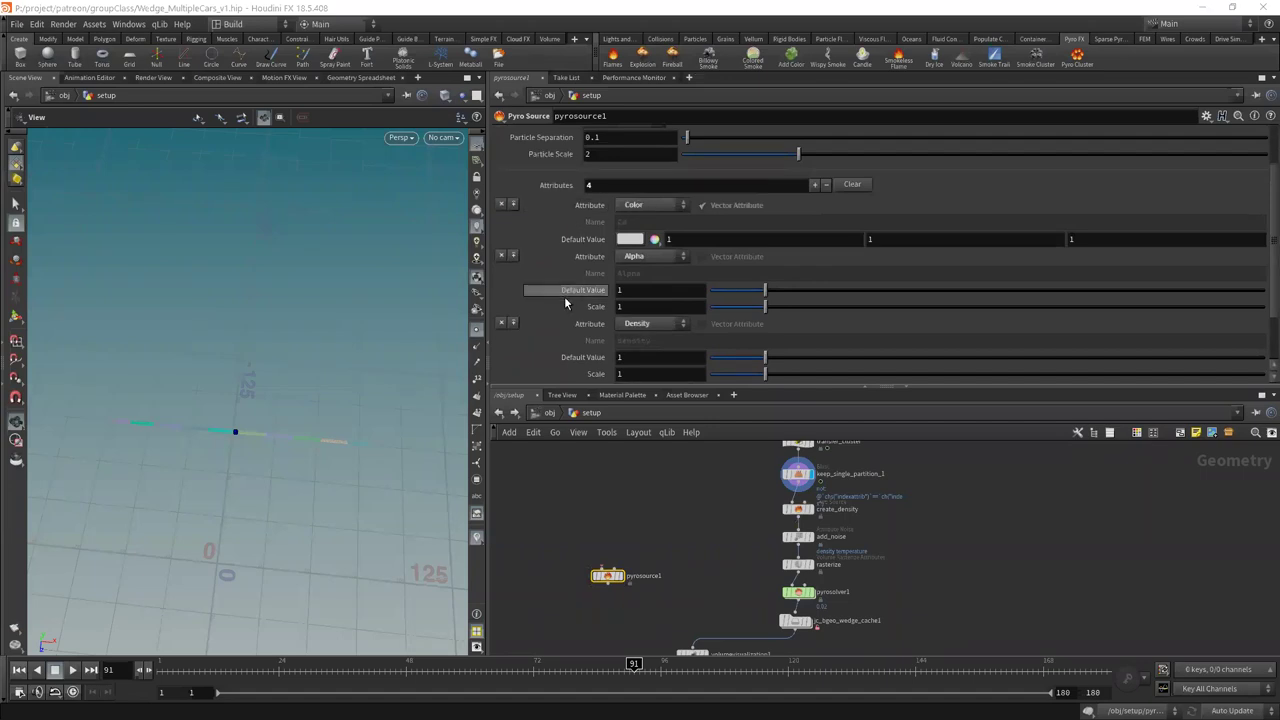
scroll(564, 297, "down", 2)
scroll(547, 300, "up", 4)
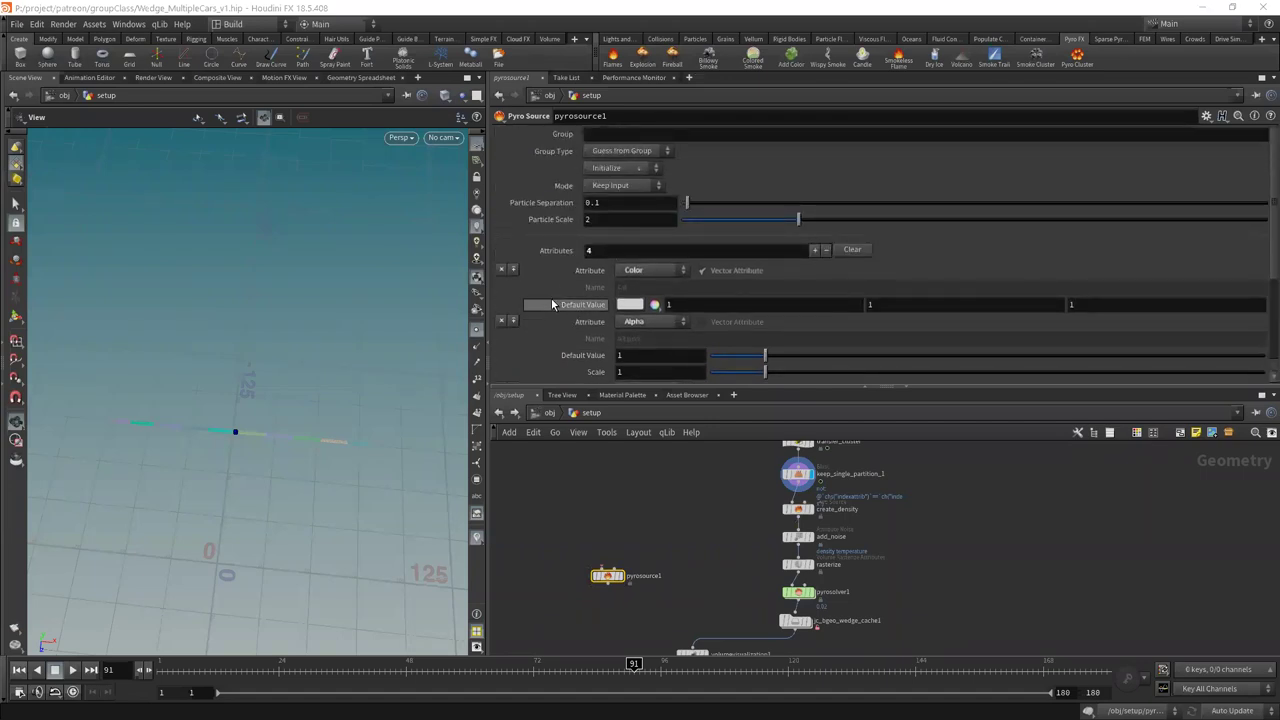
left_click(814, 250)
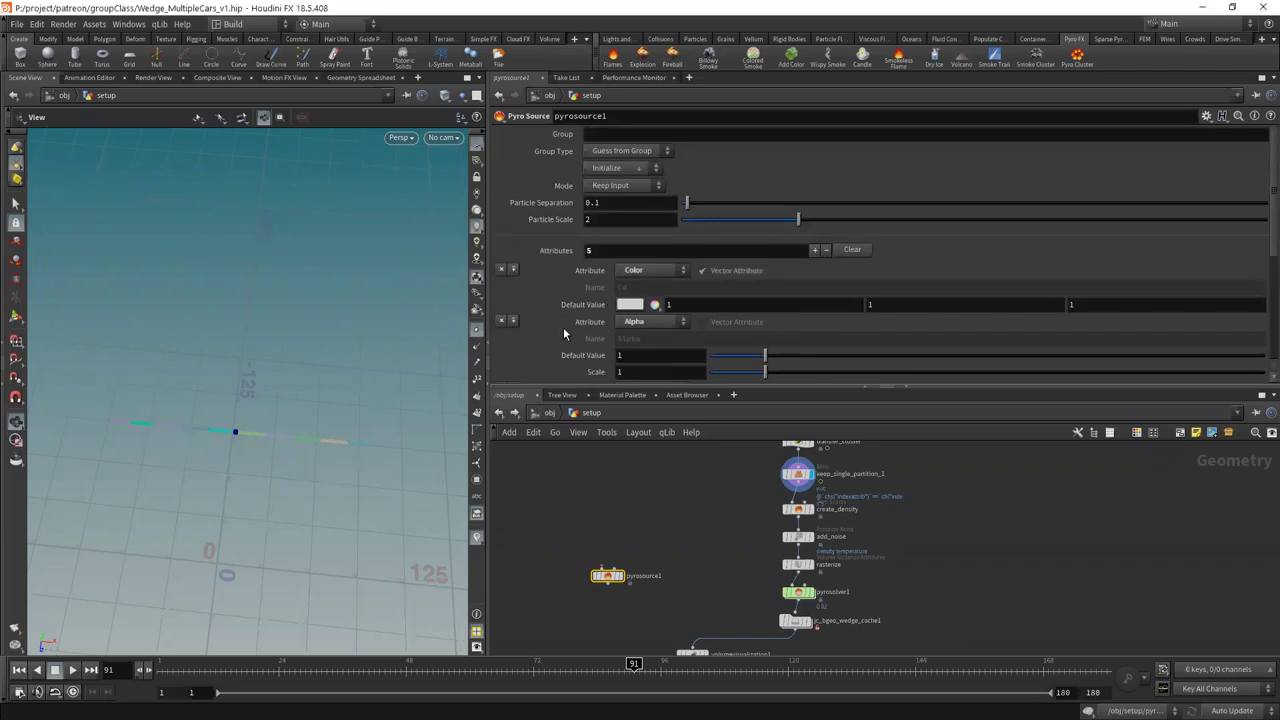
scroll(570, 320, "down", 2)
scroll(570, 320, "down", 4)
left_click(640, 322)
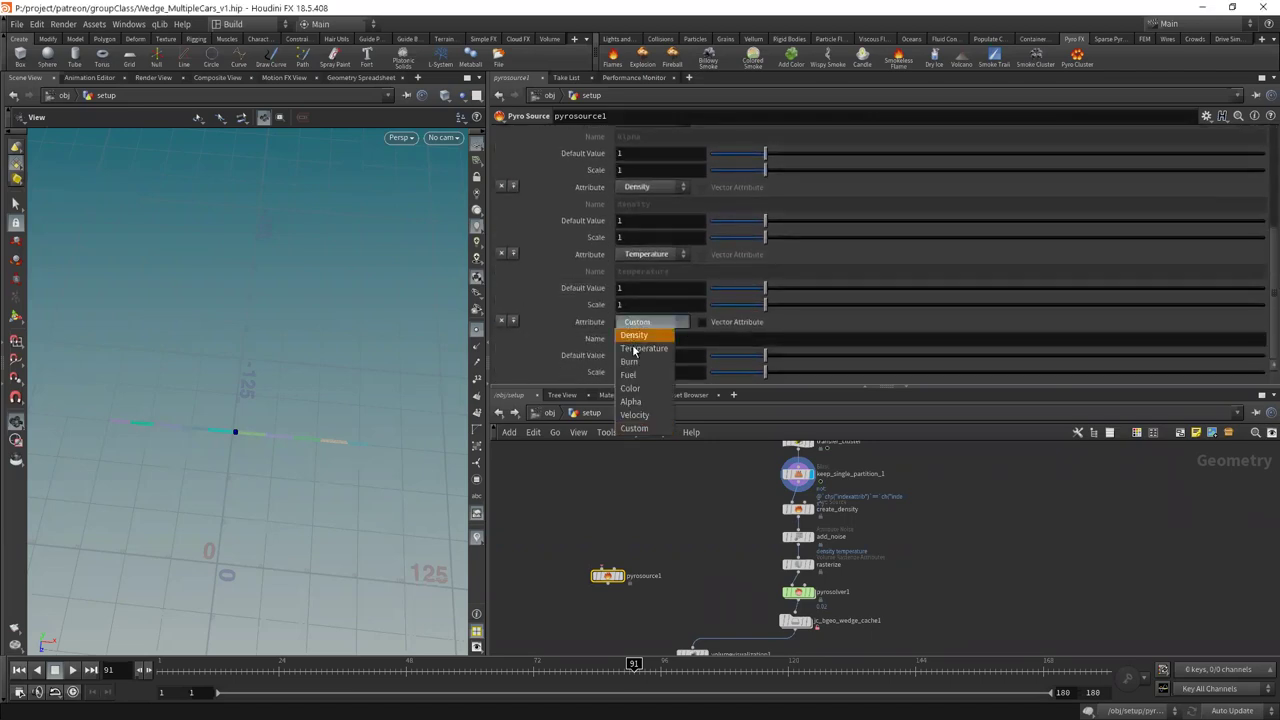
left_click(634, 414)
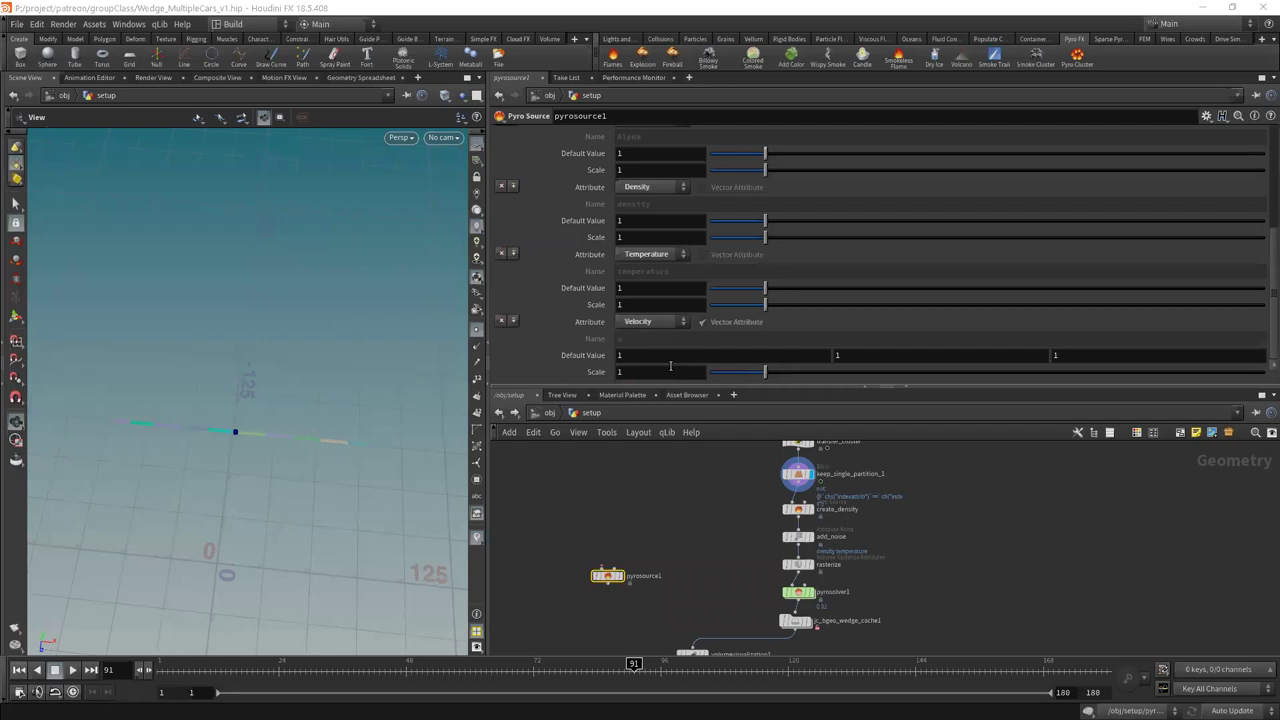
scroll(572, 235, "up", 3)
scroll(571, 228, "up", 1)
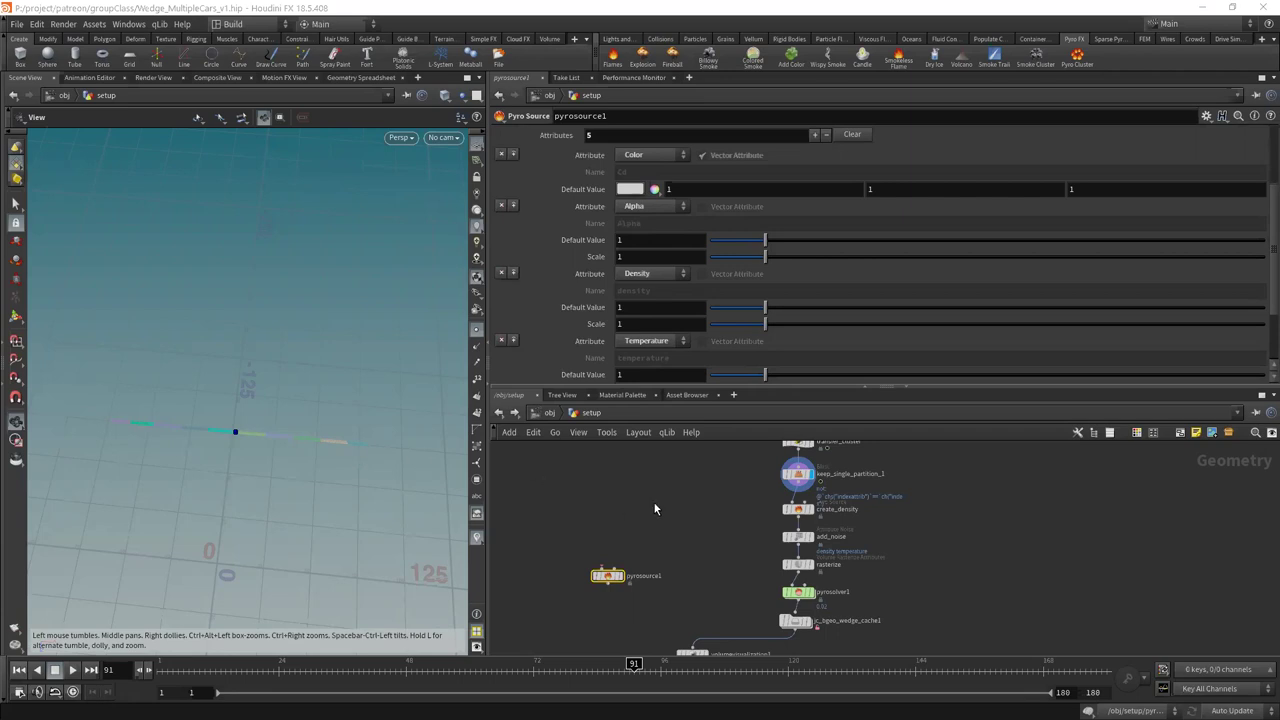
left_click_drag(668, 532, 575, 615)
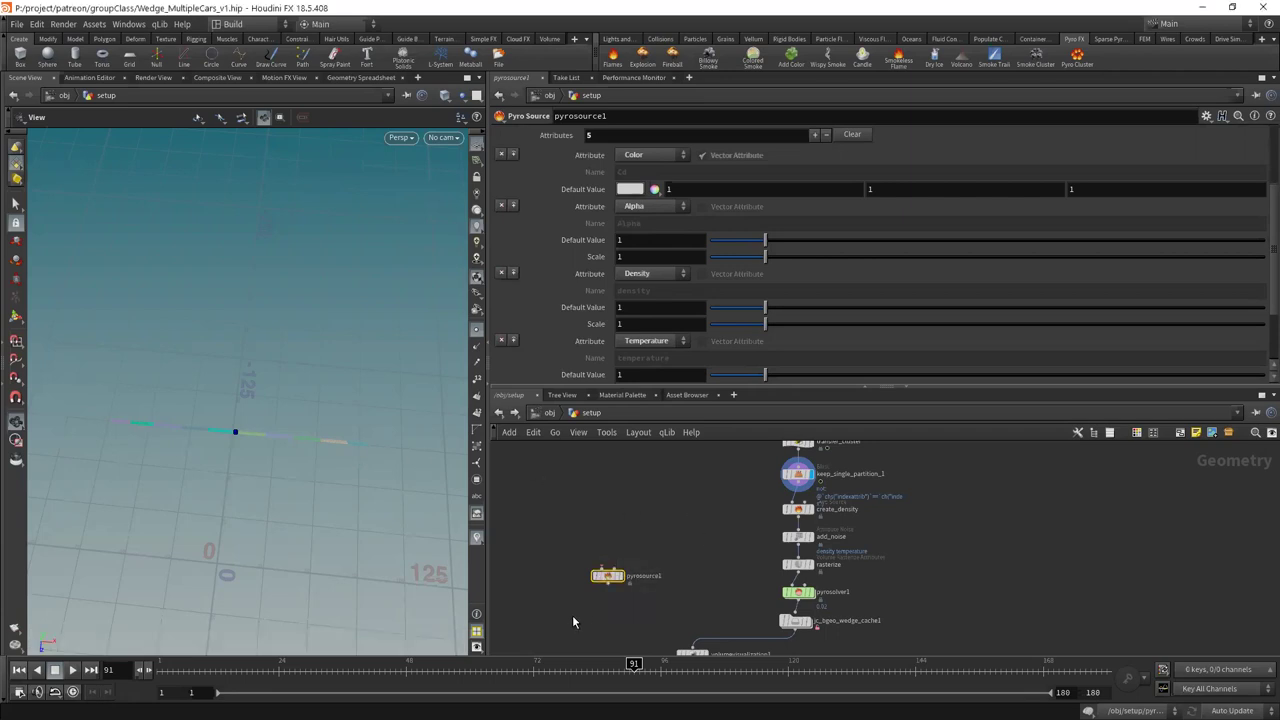
Delete pyrosource1 and inspect the 'density' entry in add_noise's Attributes field.
key("Delete")
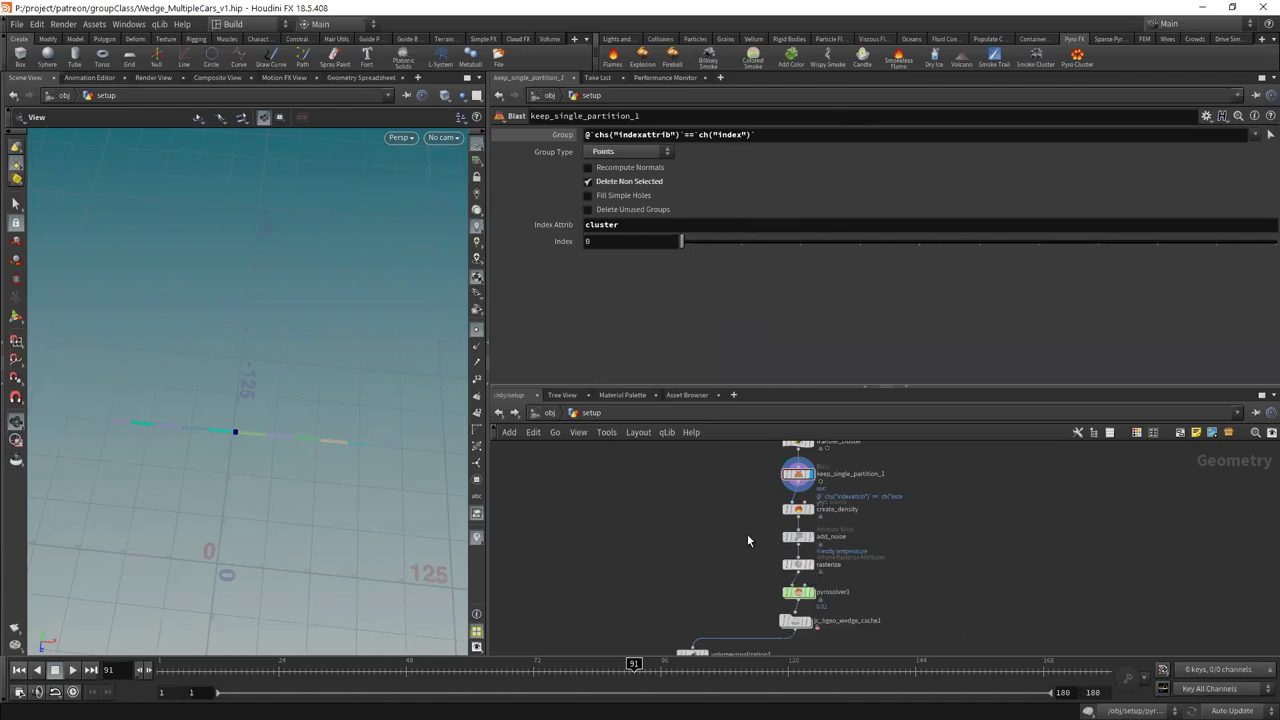
left_click(797, 537)
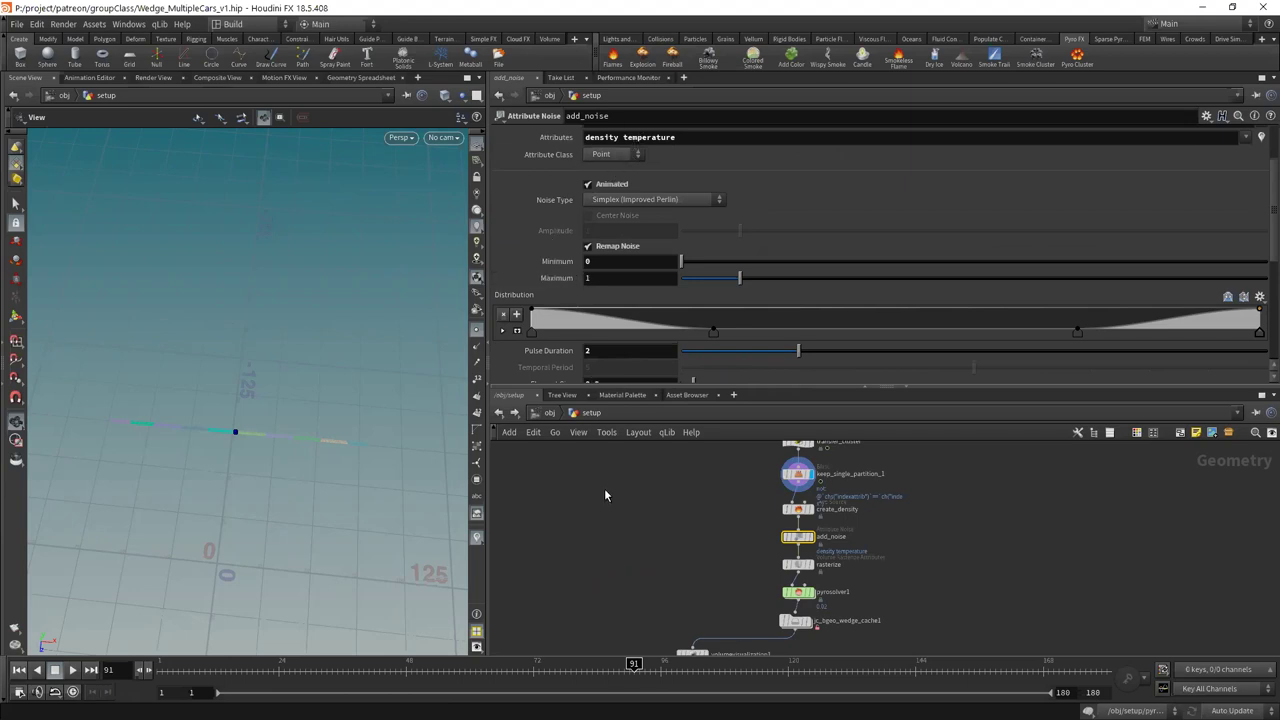
scroll(543, 331, "down", 2)
scroll(548, 260, "up", 3)
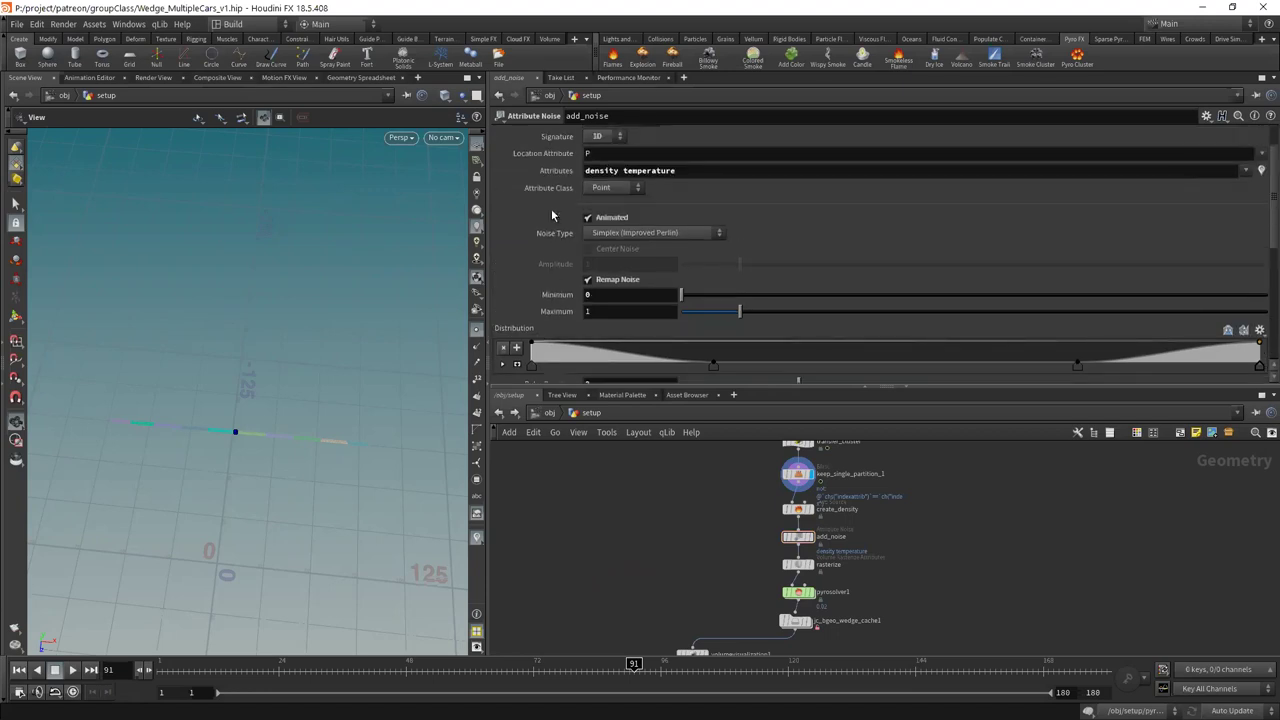
double_click(597, 172)
scroll(521, 280, "up", 2)
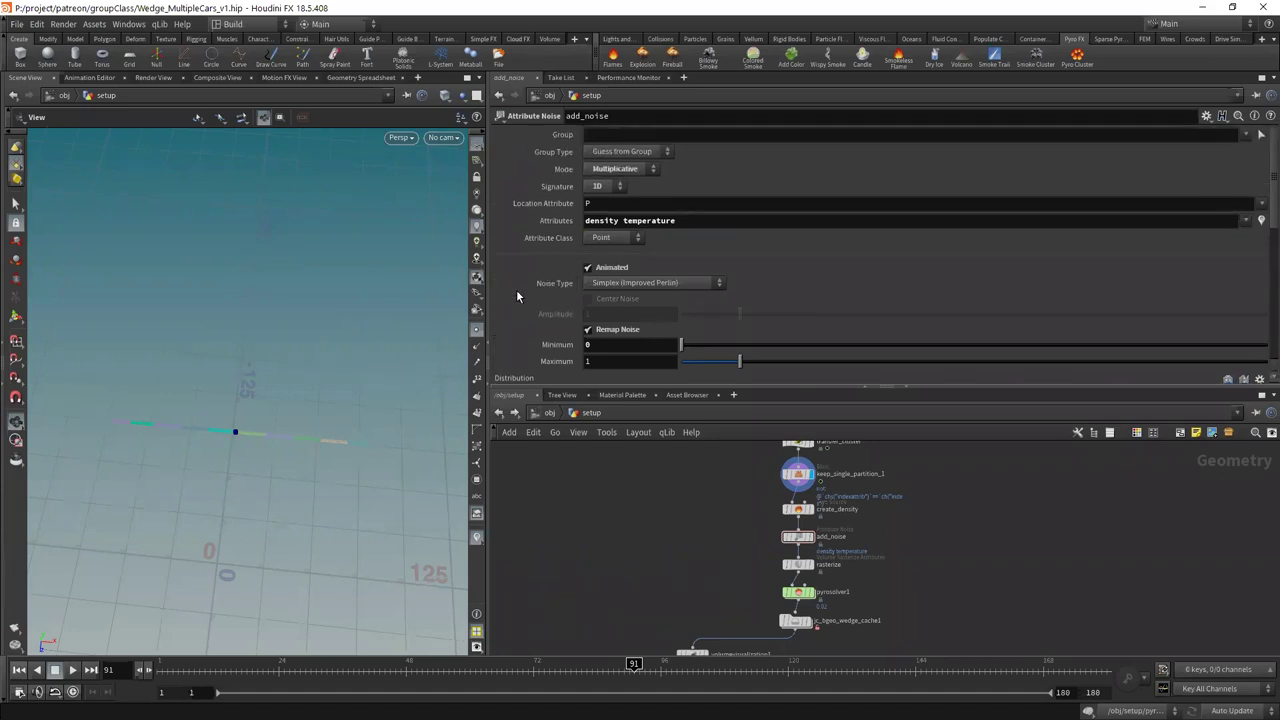
middle_click_drag(684, 492, 650, 448)
Select rasterize, orbit to the volume, and lower Particle Scale from 9.44 to 2.03.
left_click(761, 519)
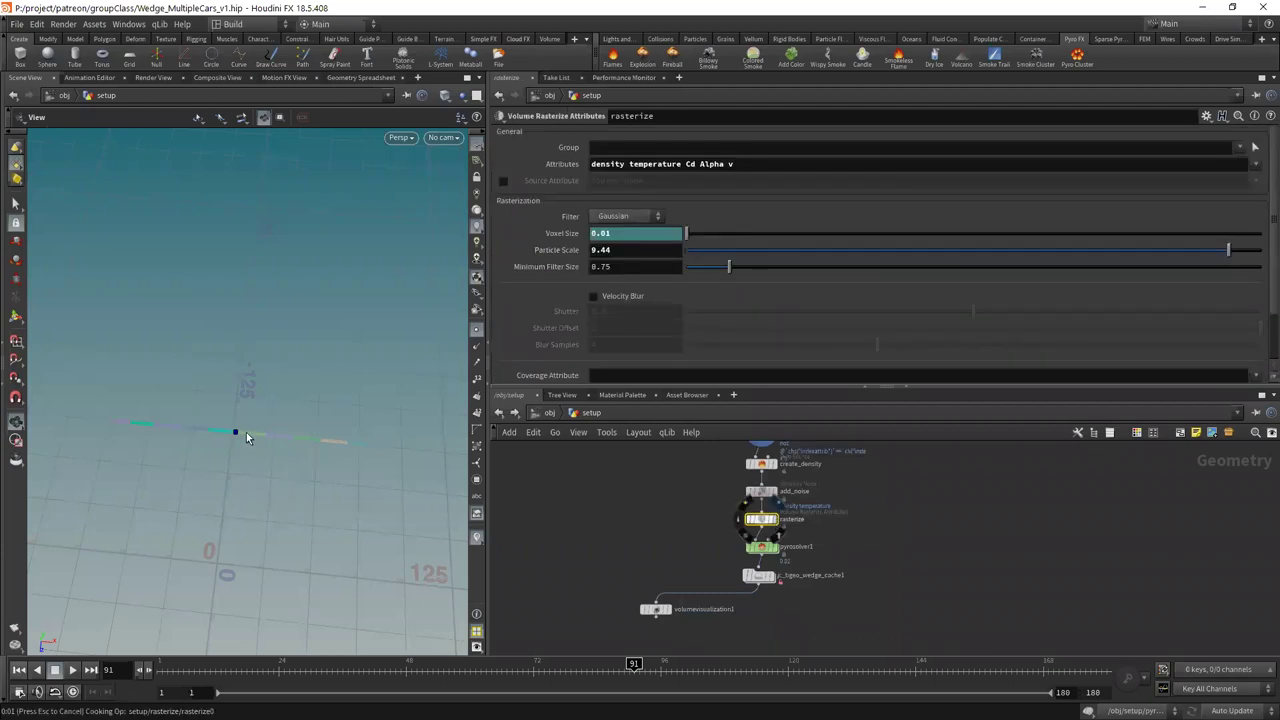
mouse_move(238, 429)
left_mouse_down()
mouse_move(474, 420)
mouse_move(308, 417)
mouse_move(351, 354)
mouse_move(449, 337)
left_mouse_up()
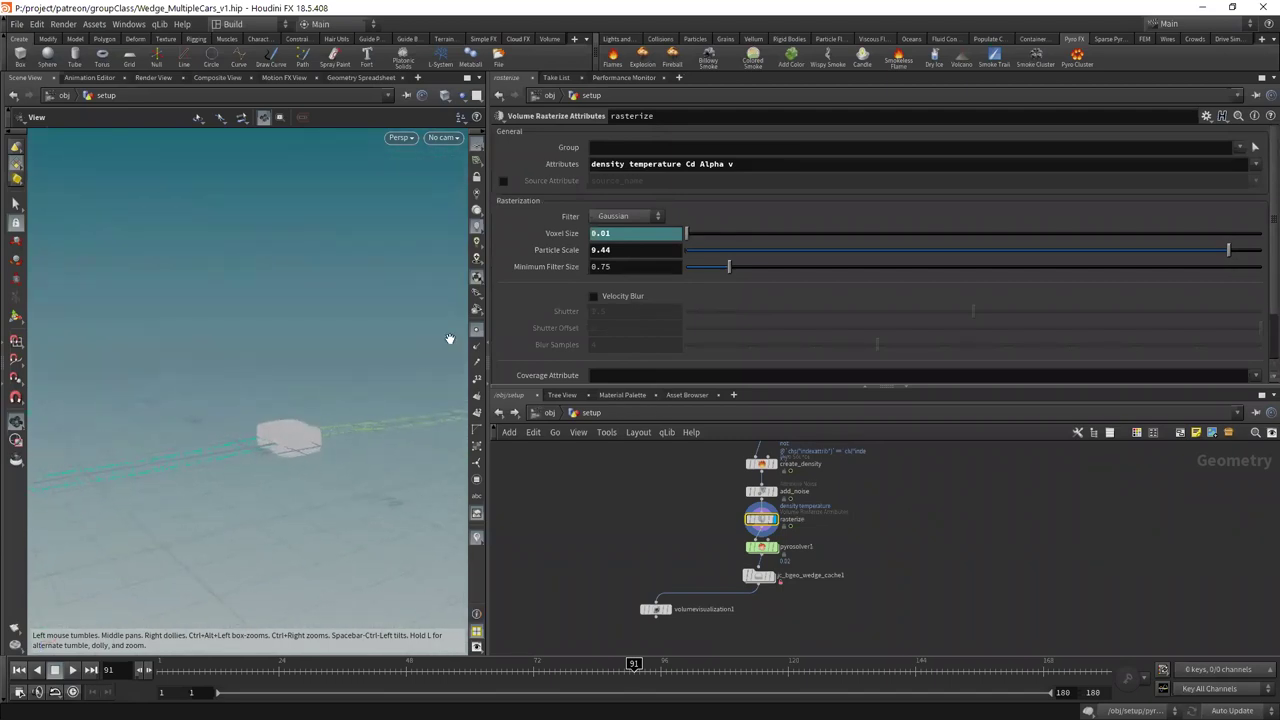
mouse_move(843, 249)
left_mouse_down()
mouse_move(792, 250)
mouse_move(803, 253)
left_mouse_up()
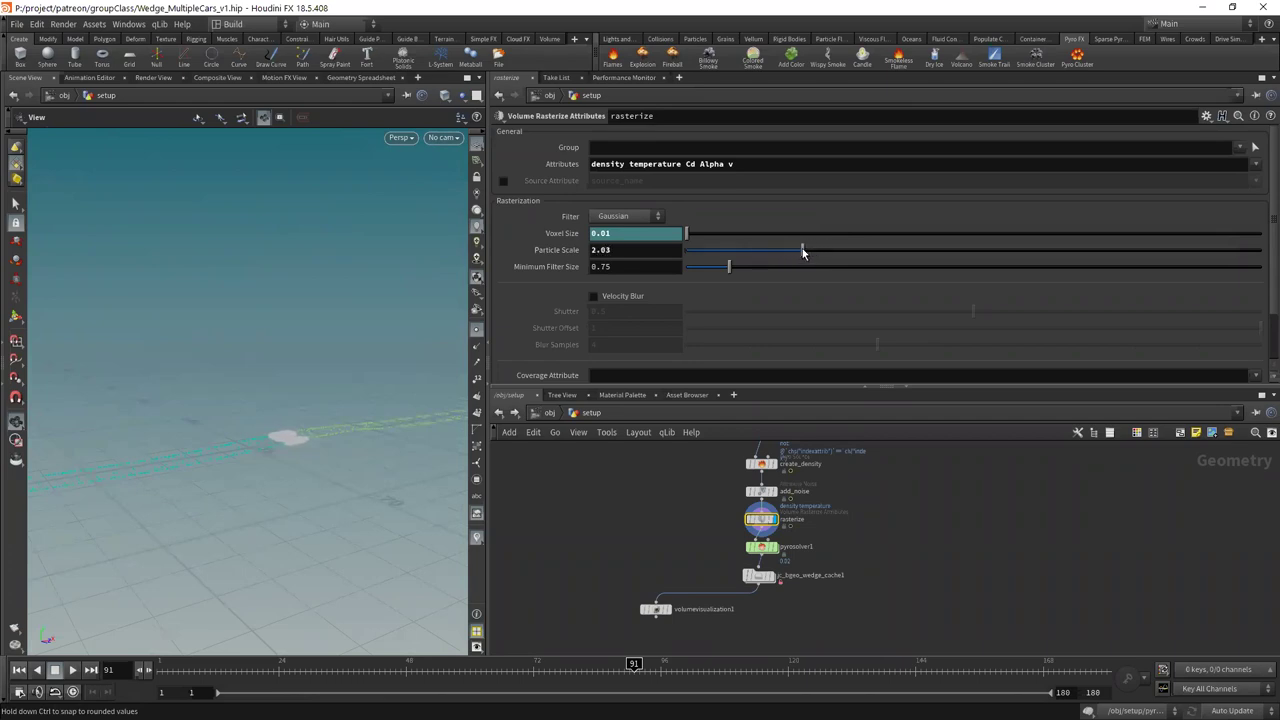
Read pyrosolver1's Sourcing rules from the top, then show jc_bgeo_wedge_cache1's Deadline settings.
left_click(762, 580)
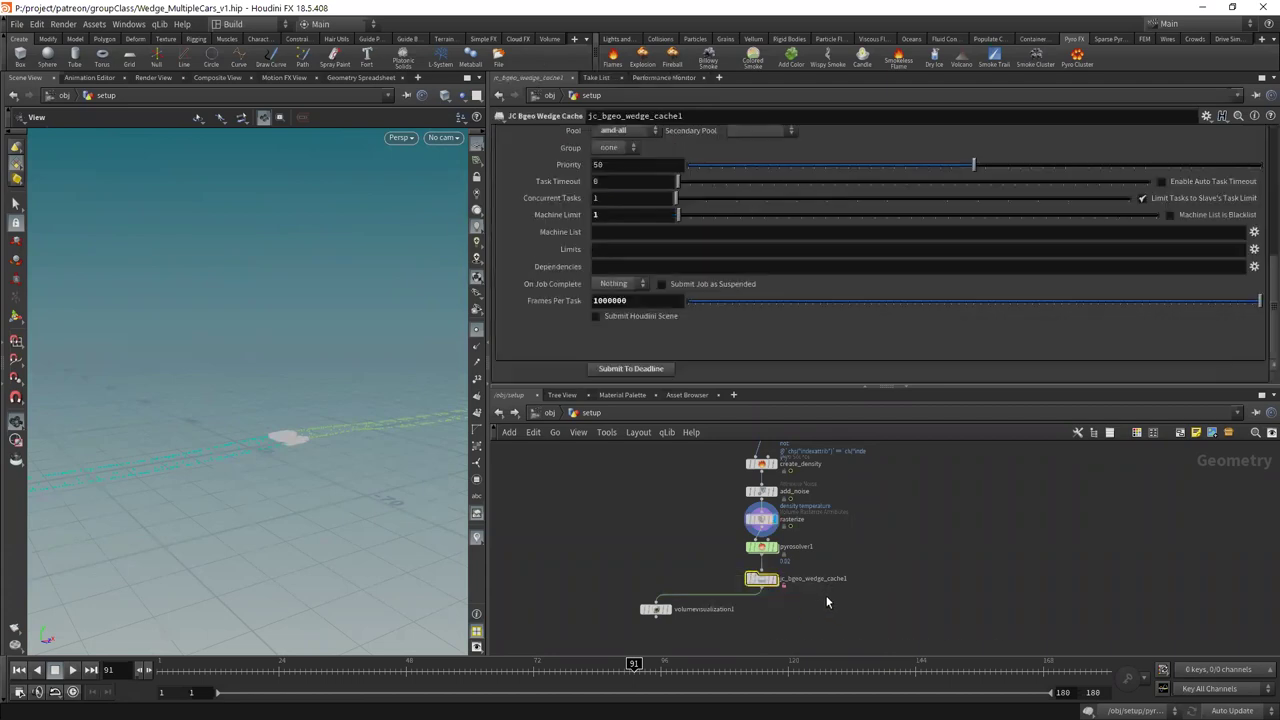
left_click(784, 558)
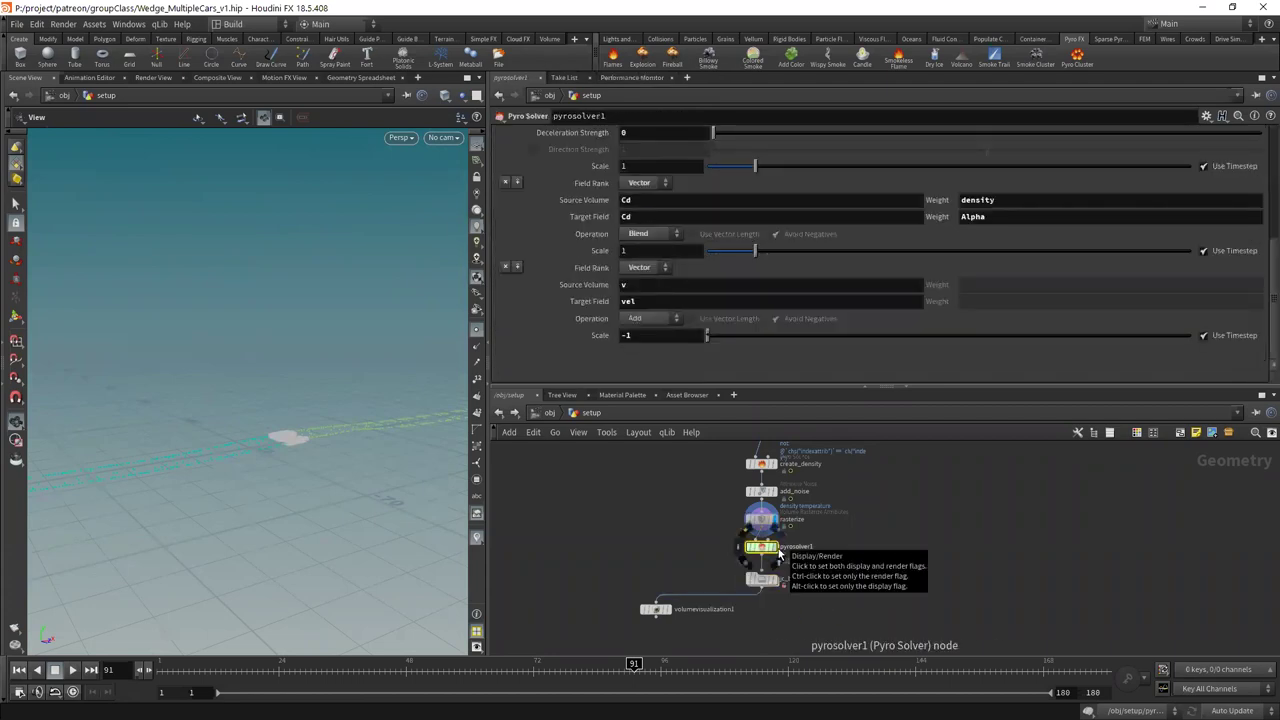
scroll(560, 330, "up", 2)
scroll(561, 328, "up", 4)
scroll(562, 300, "up", 1)
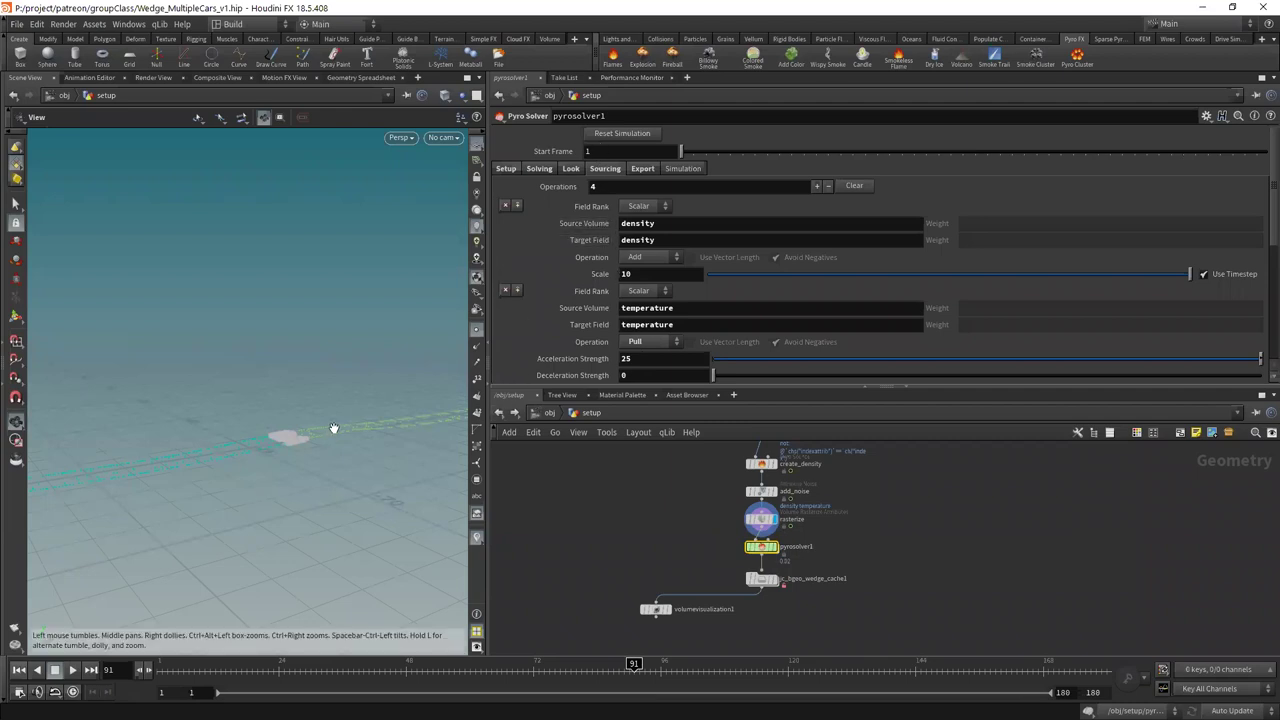
left_click(762, 580)
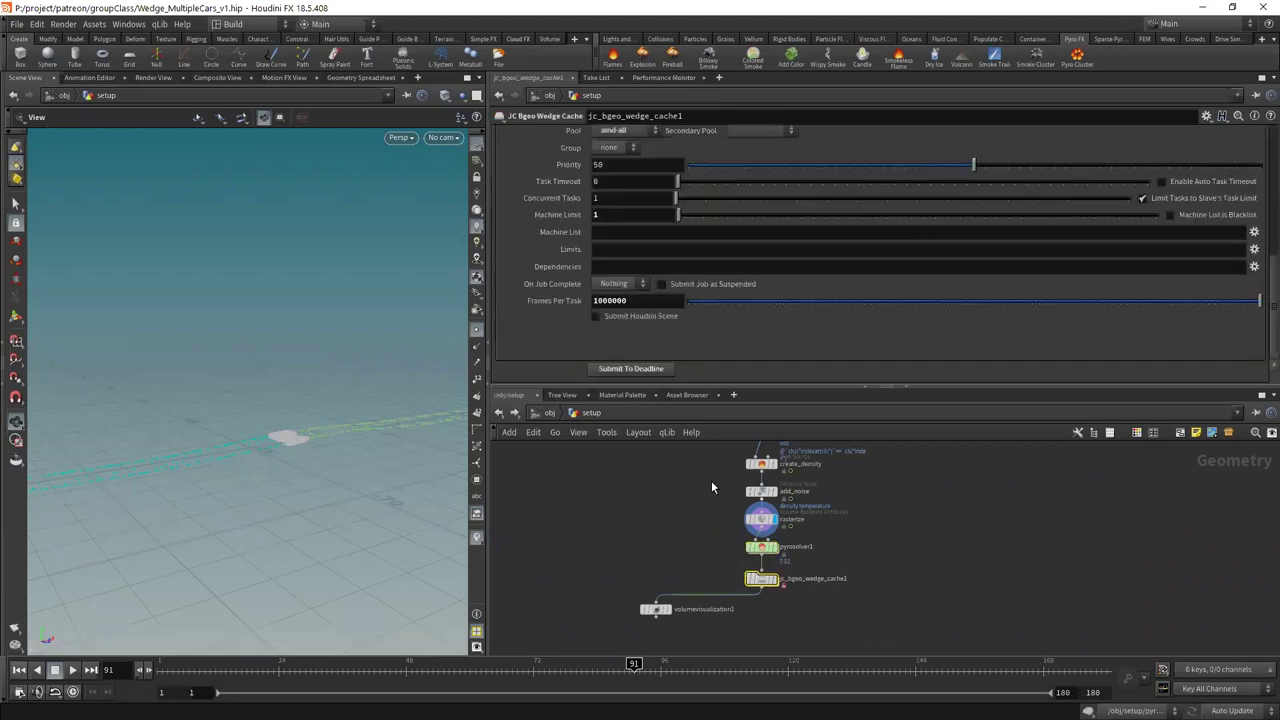
Scroll the wedge cache parameters up to Version Major and its v001 Result path.
scroll(552, 337, "up", 2)
scroll(552, 337, "up", 2)
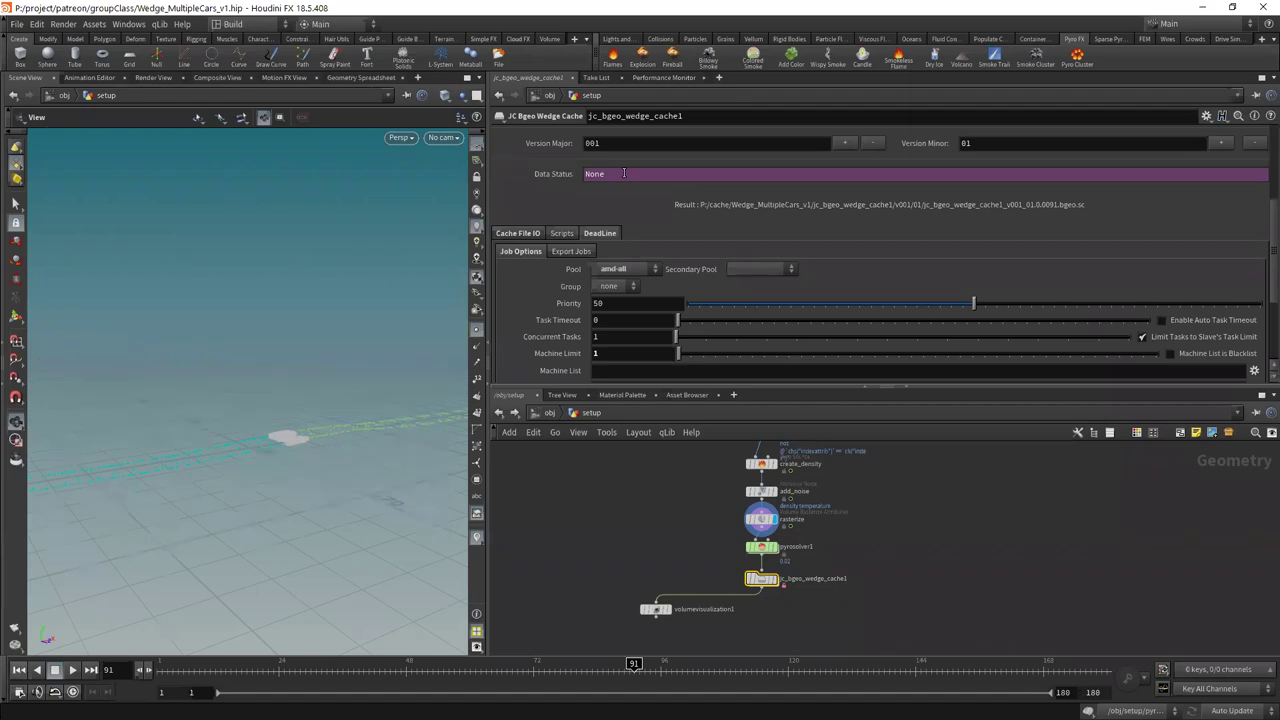
Enlarge the network editor and frame the smoke chain up to the point node.
left_click_drag(684, 386, 684, 301)
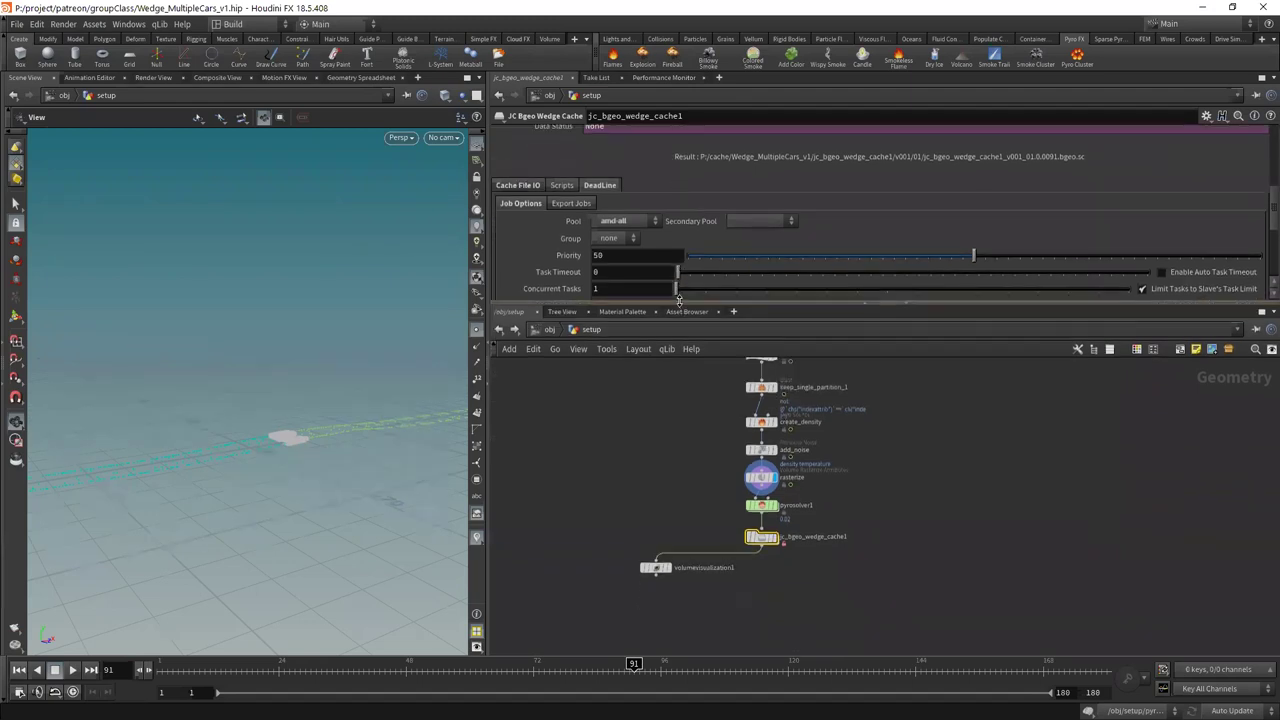
scroll(865, 410, "down", 2)
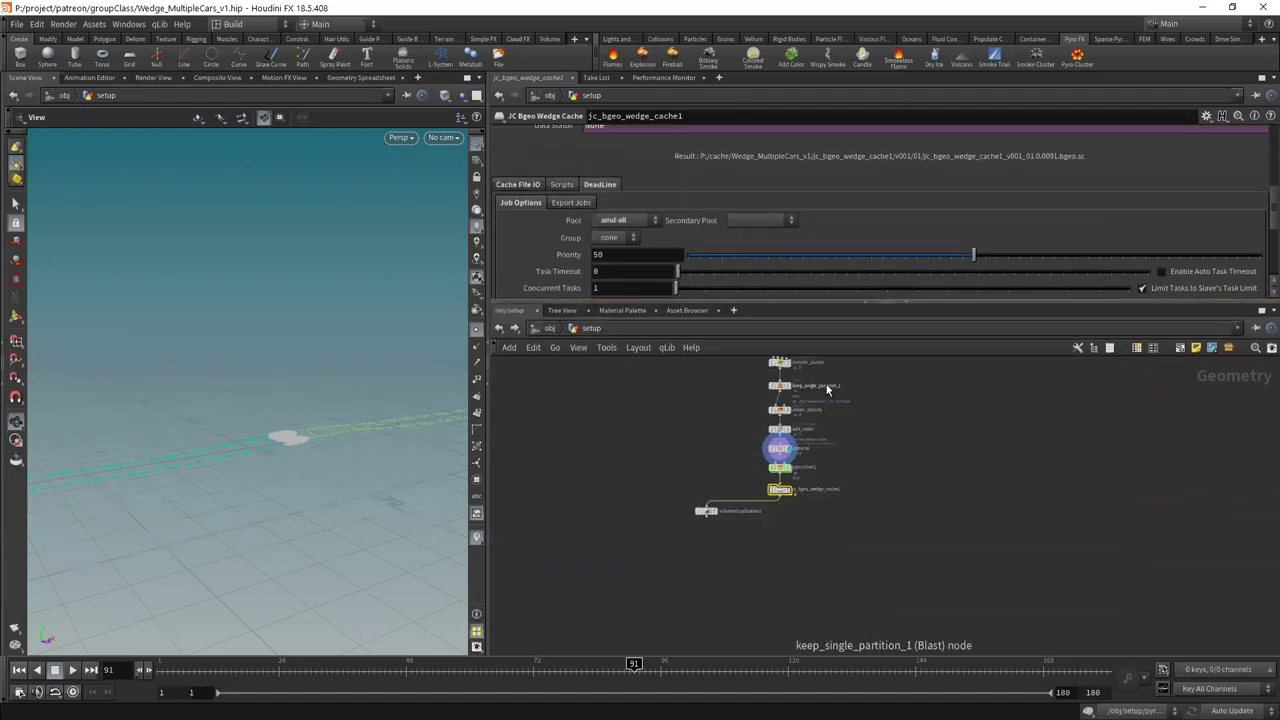
middle_click_drag(865, 410, 866, 427)
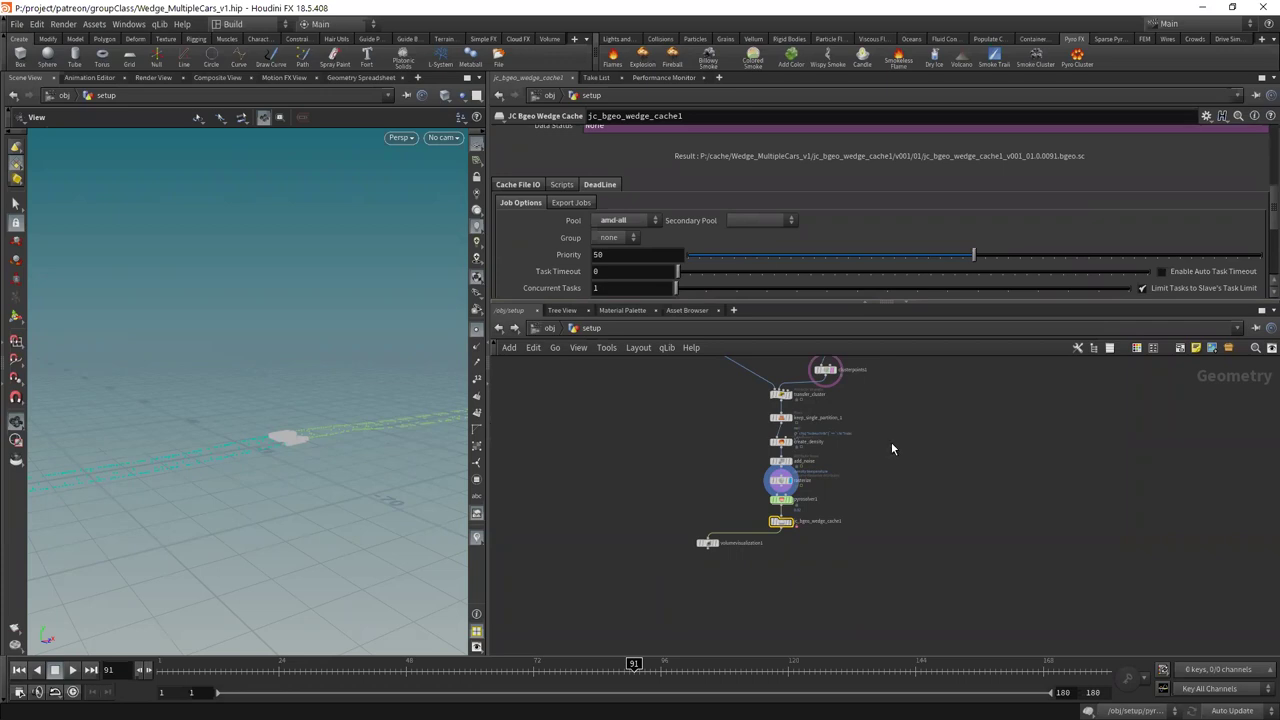
Browse the Tab node menu's Jc Tools and Material entries, then dismiss it.
key("Tab")
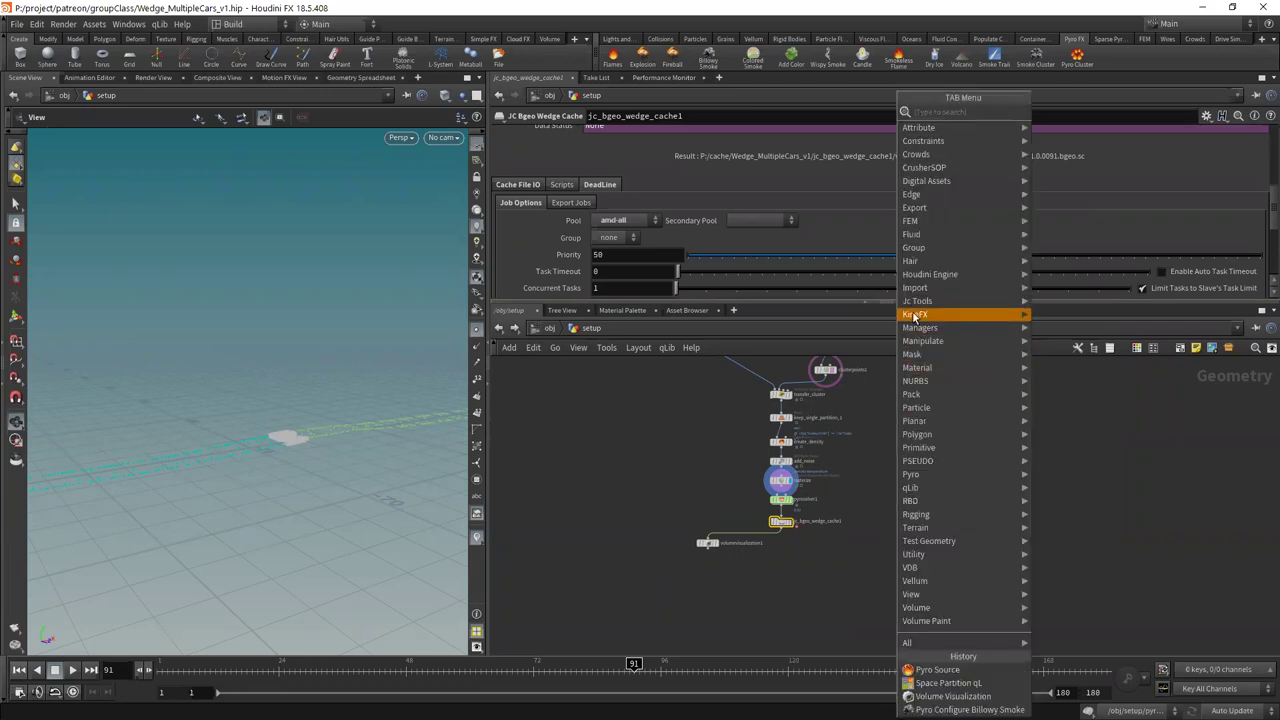
mouse_move(960, 301)
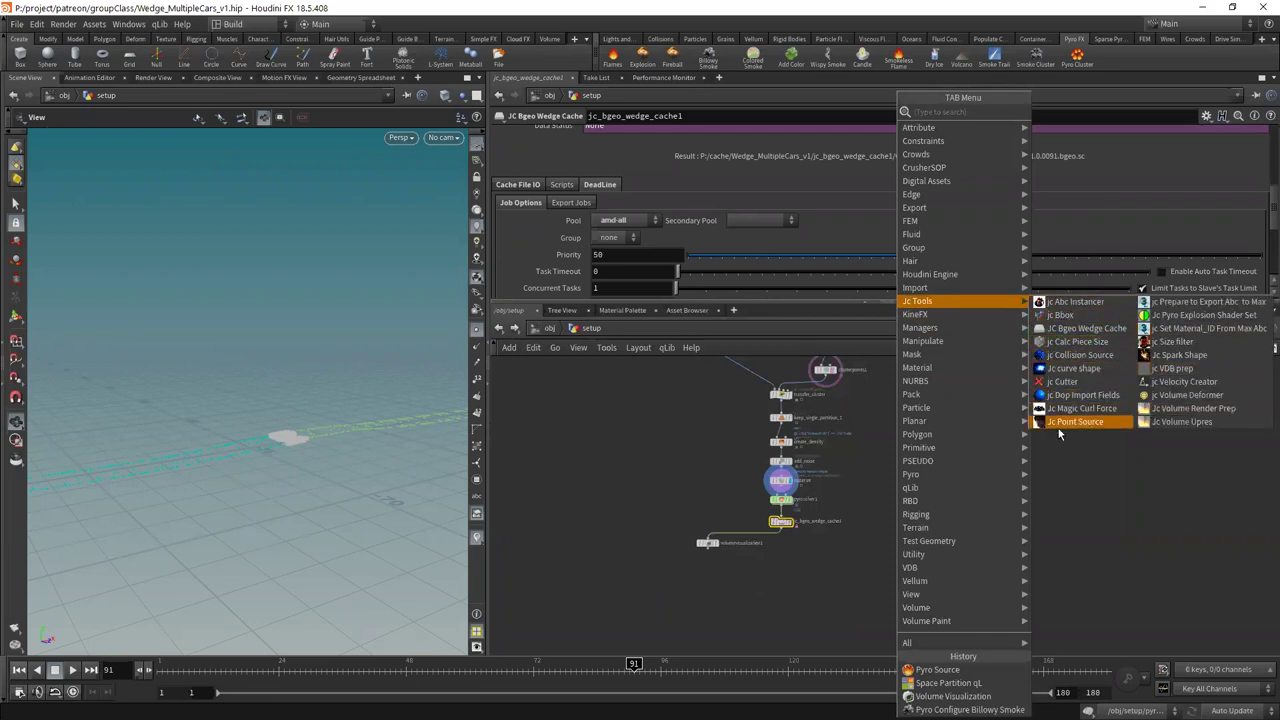
key("Escape")
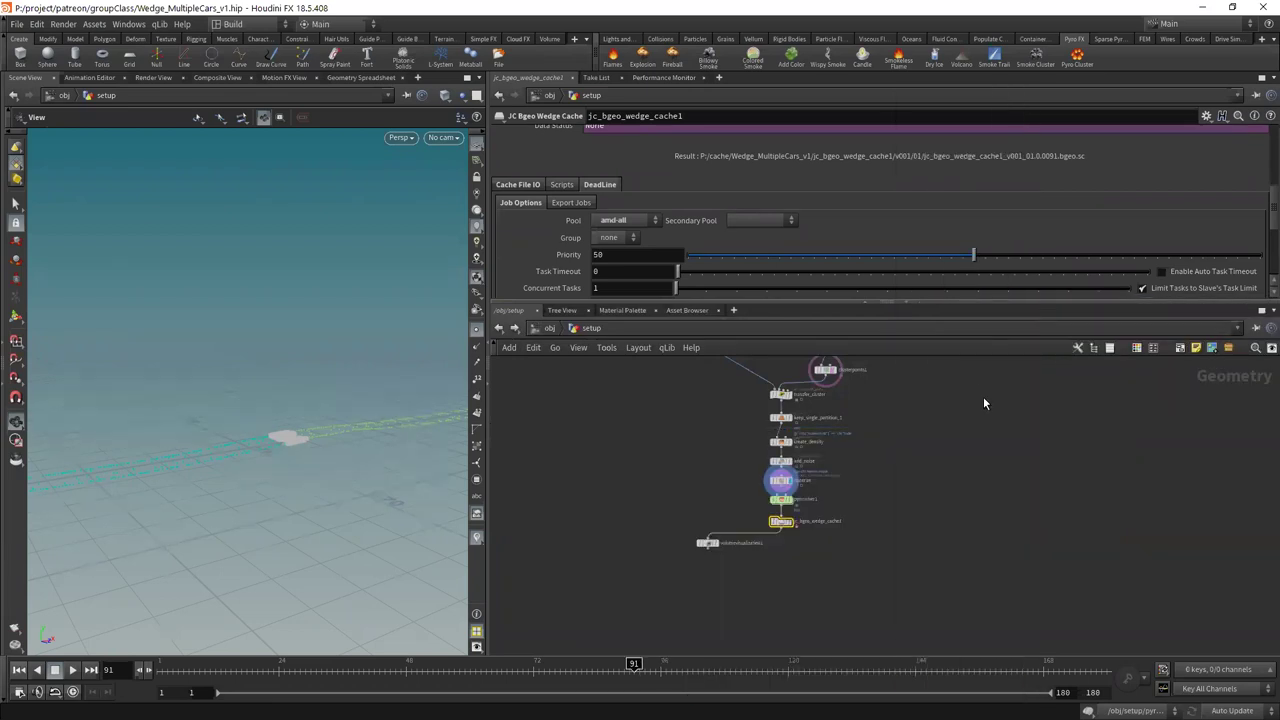
key("Tab")
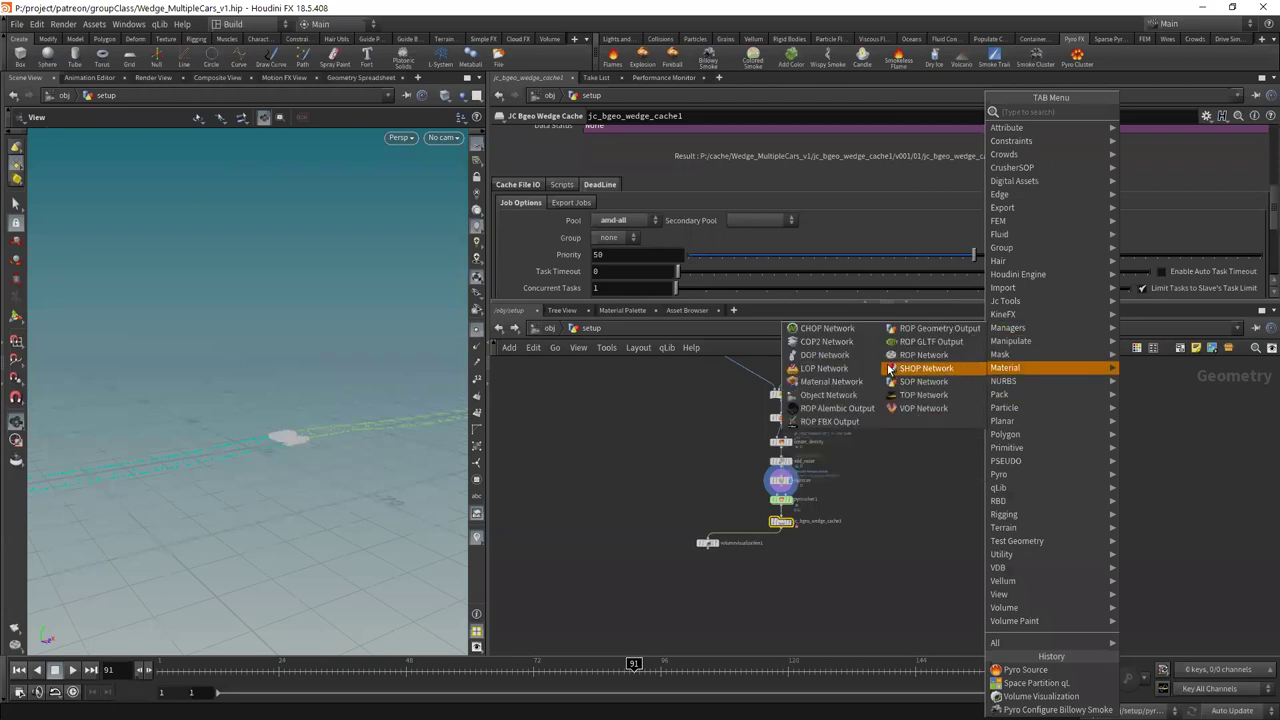
left_click(890, 368)
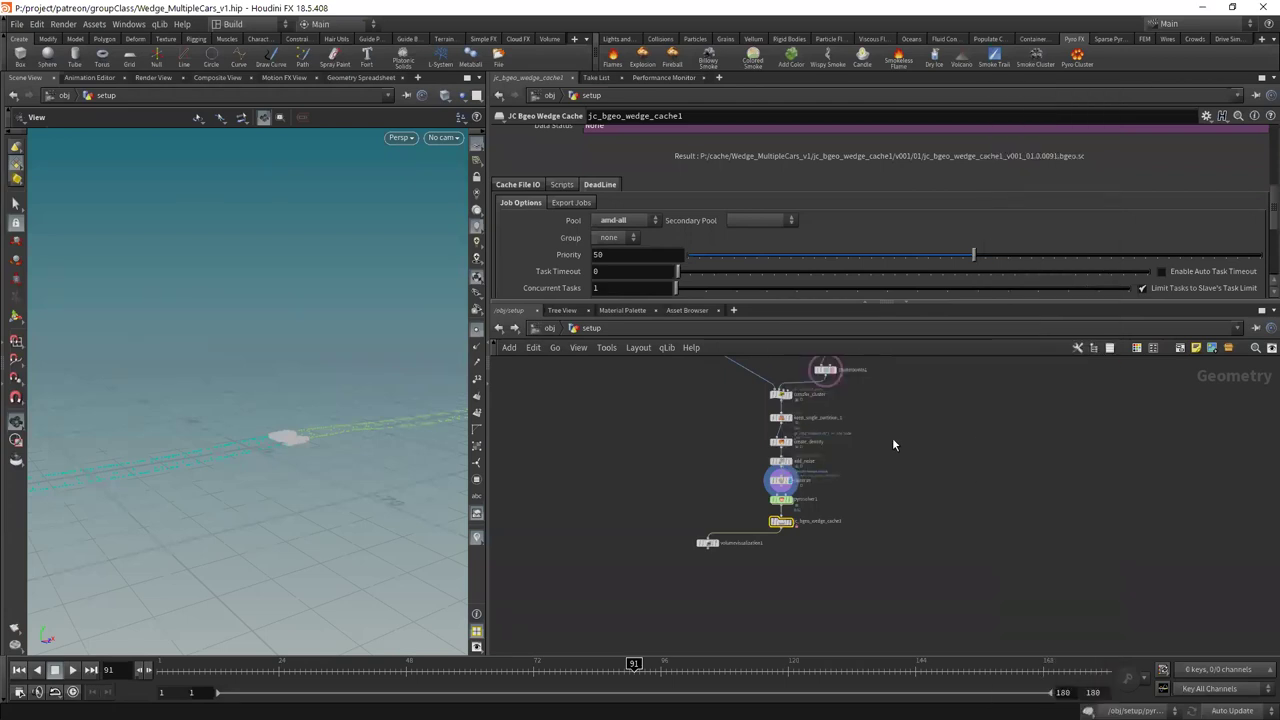
key("Tab")
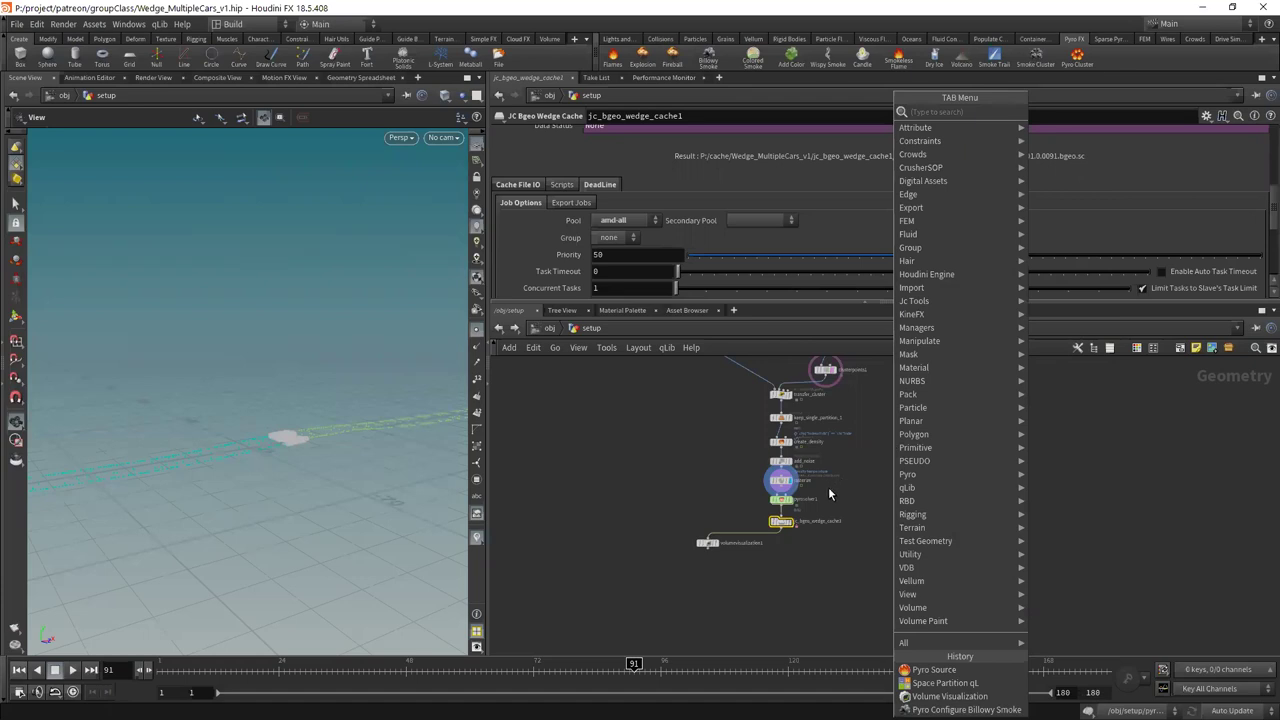
key("Escape")
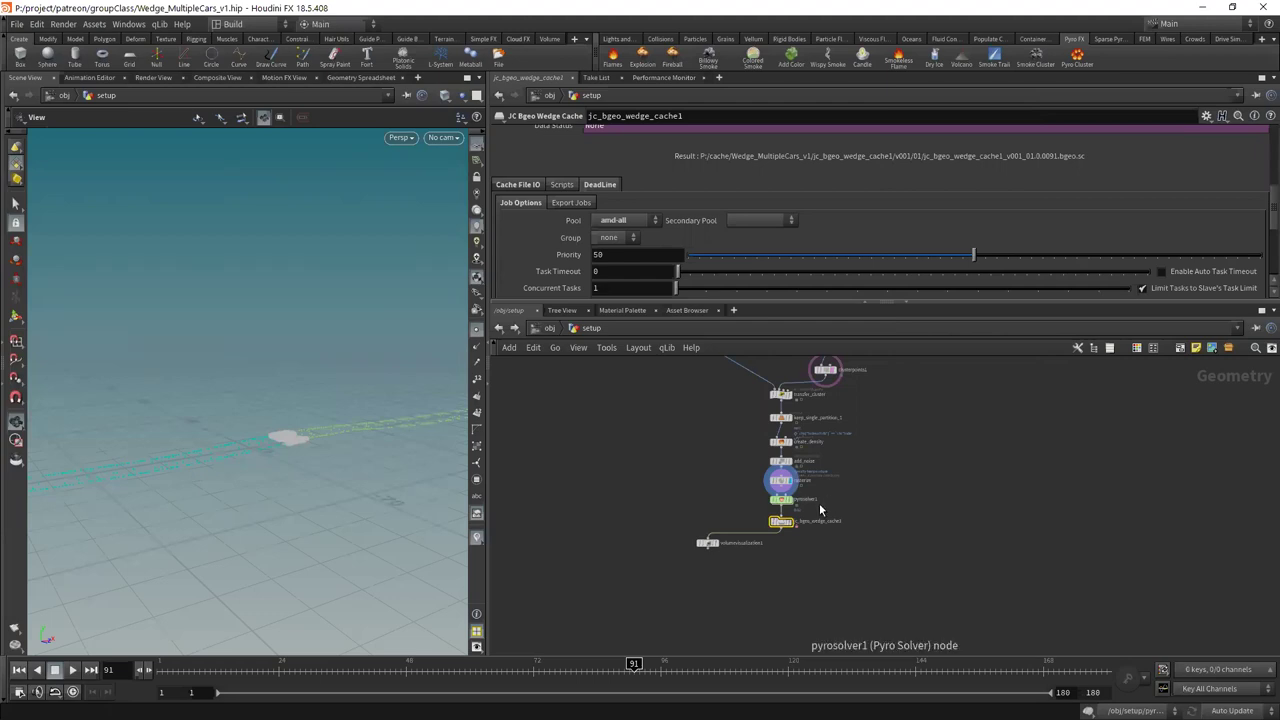
Select pyrosolver1 and read its density and temperature sourcing, restoring the pane split afterward.
scroll(820, 510, "up", 3)
left_click(740, 494)
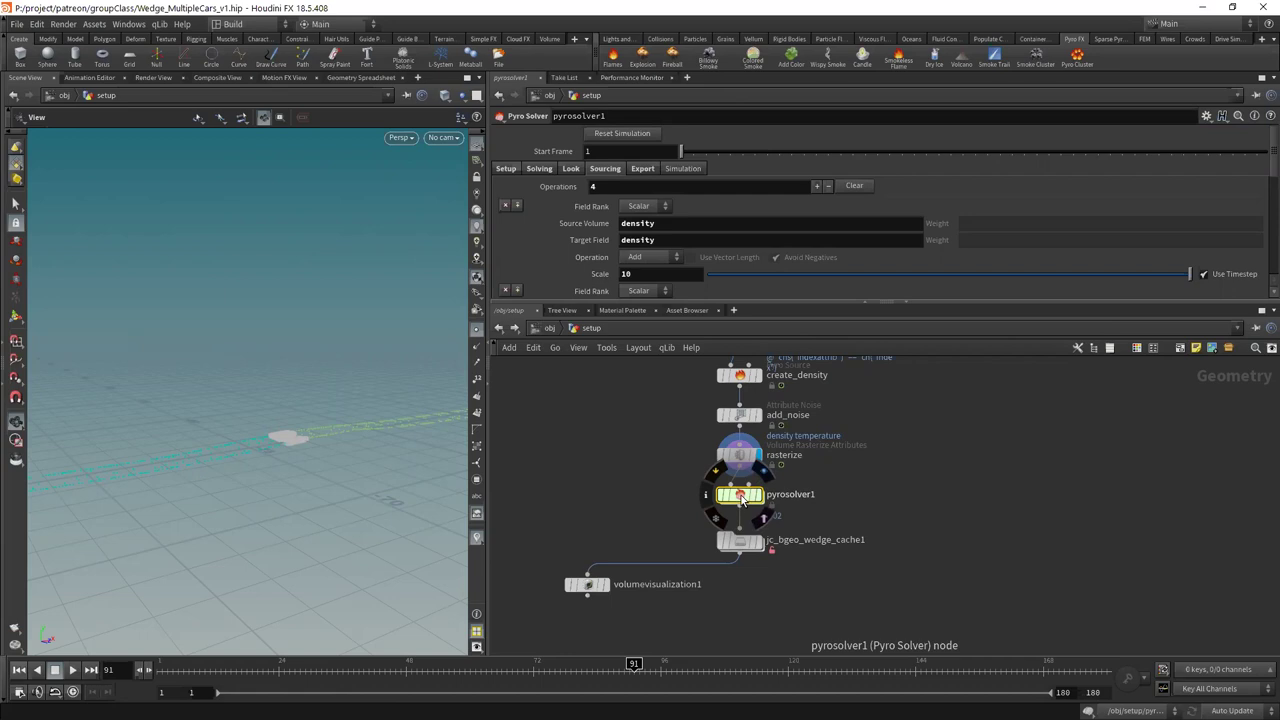
left_click_drag(674, 301, 670, 481)
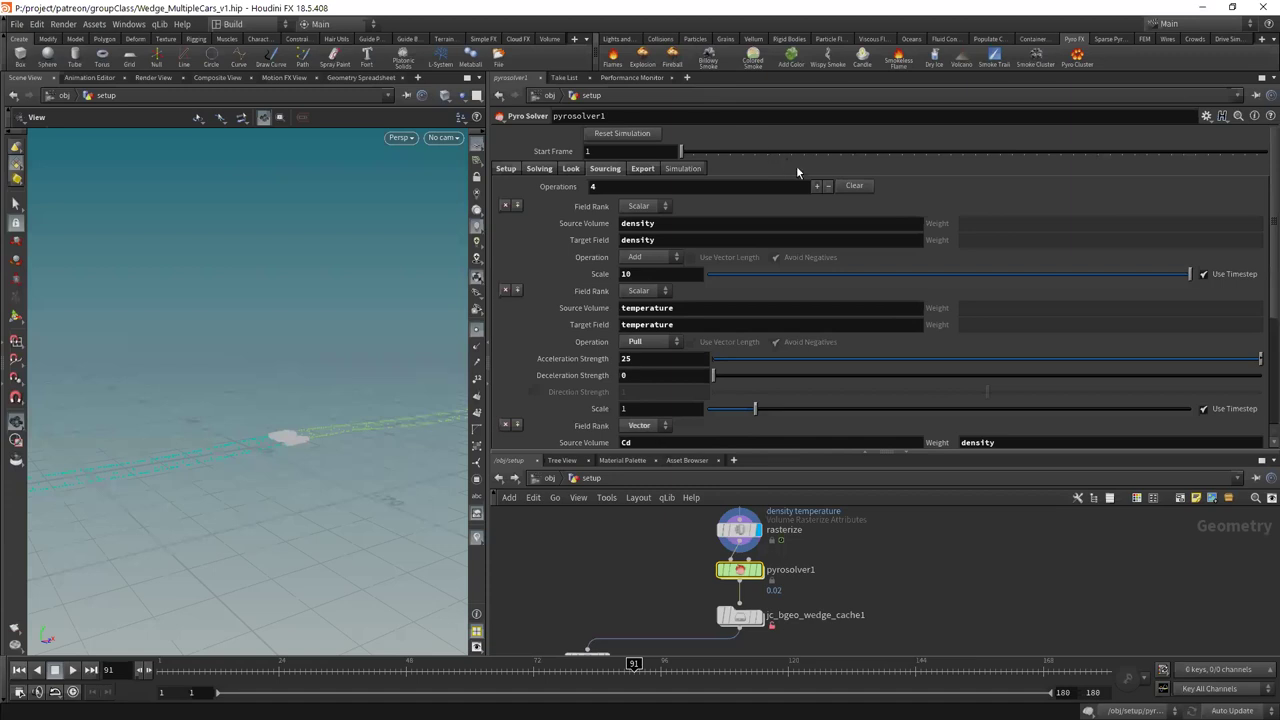
left_click_drag(748, 456, 748, 204)
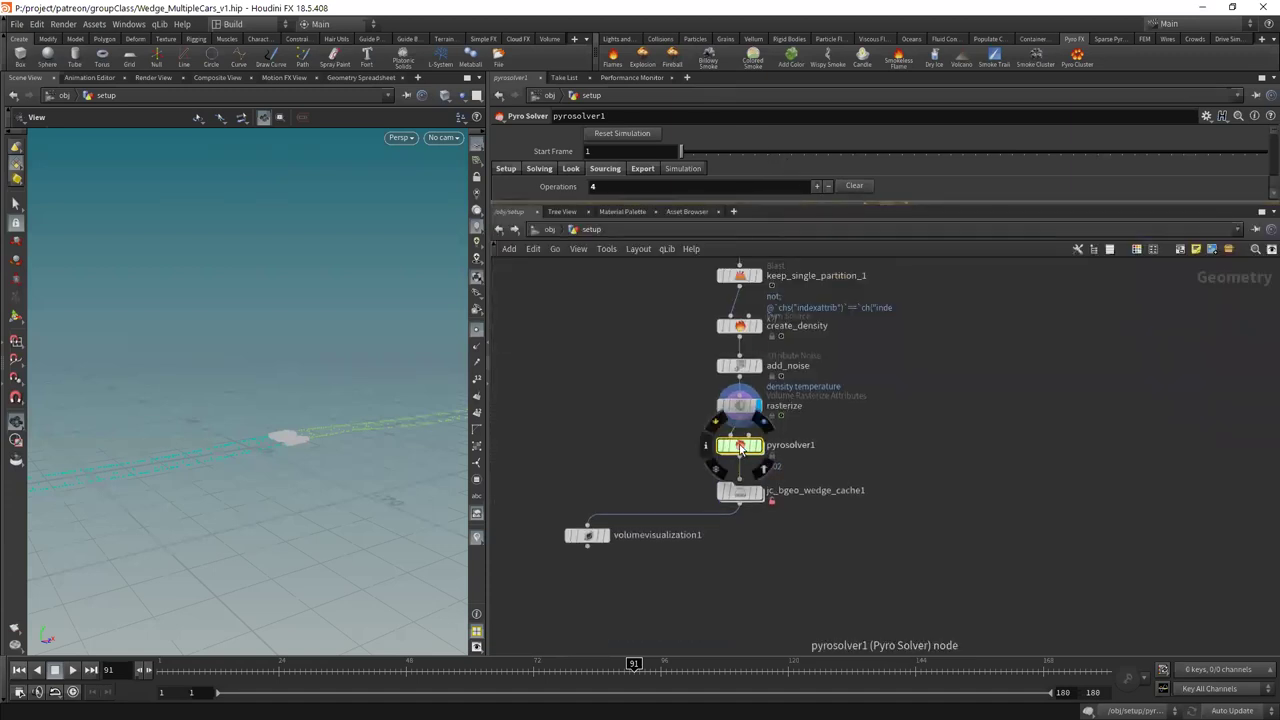
Create a Box node, box2, beside the smoke chain.
right_click(741, 411)
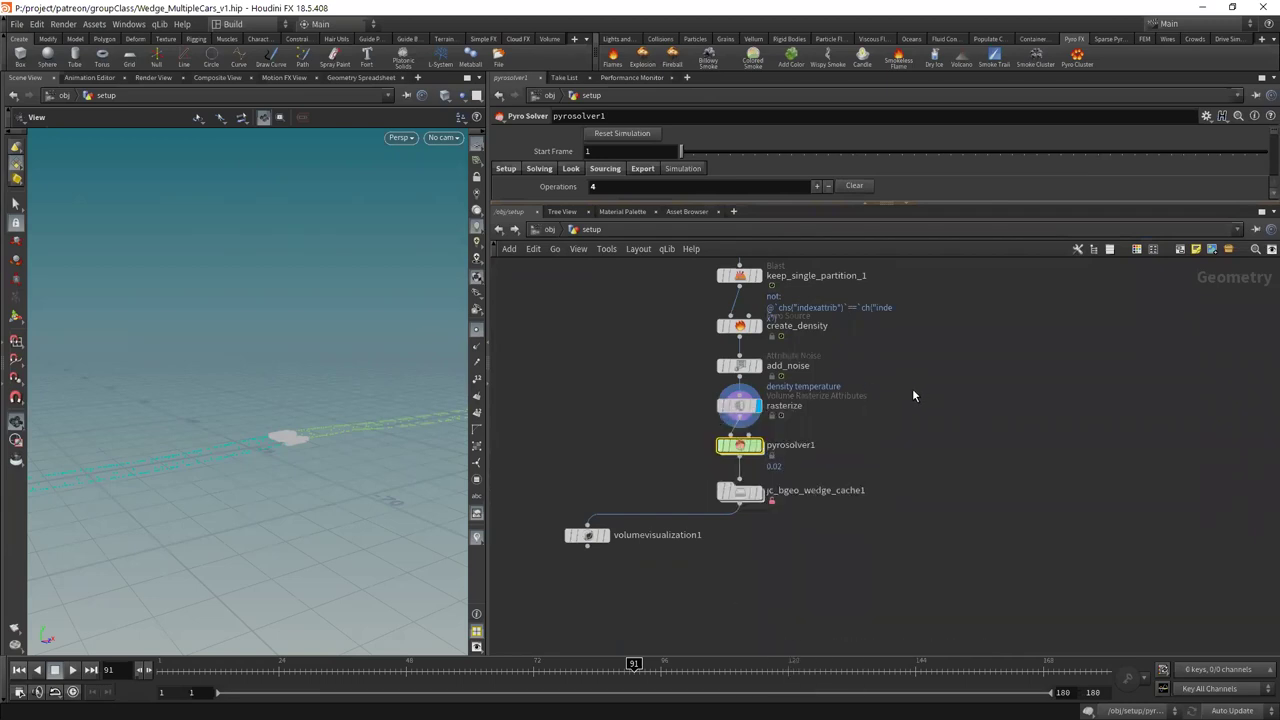
key("Tab")
type("box")
key("Return")
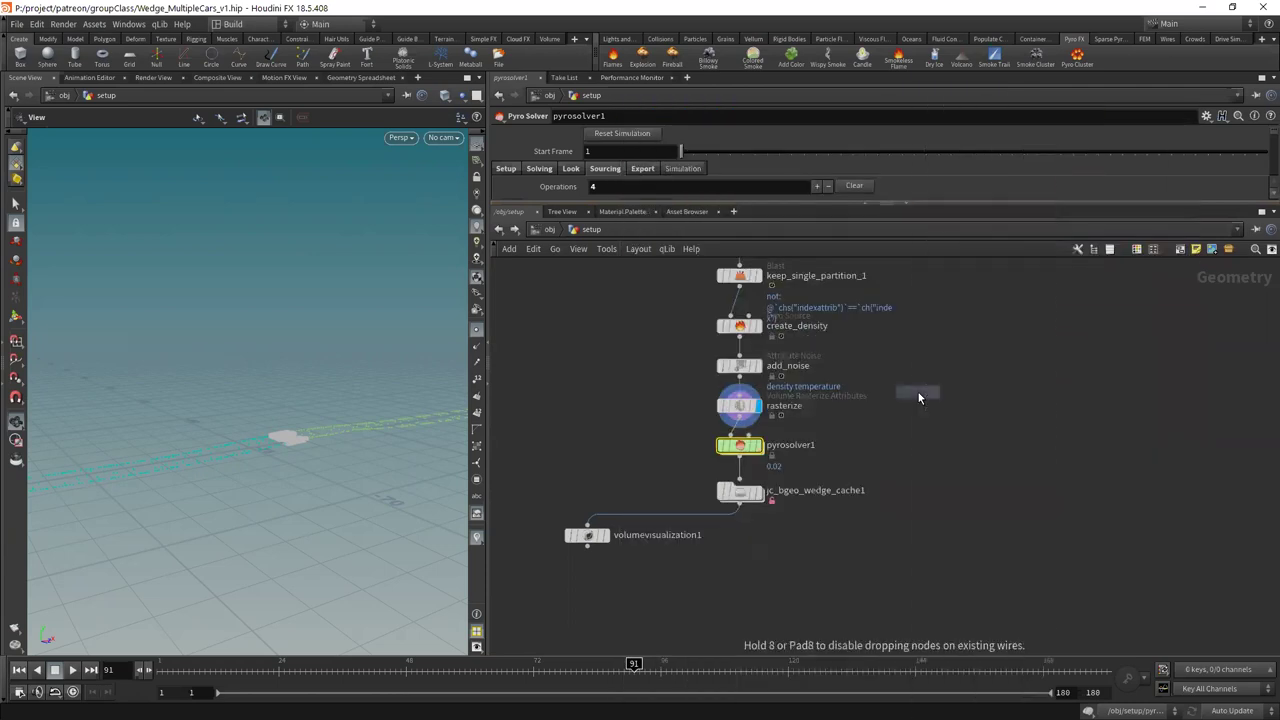
Inspect the right-click menus of box2 and pyrosolver1, leaving pyrosolver1 selected.
right_click(919, 397)
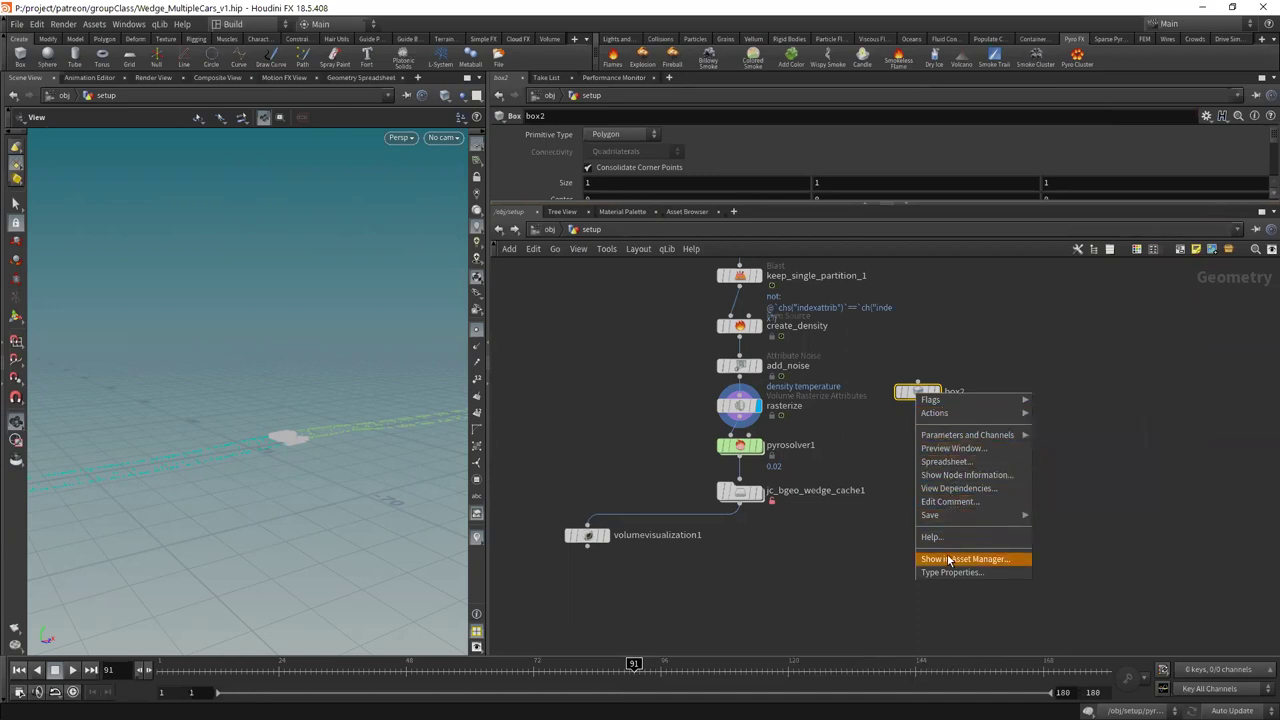
left_click(895, 463)
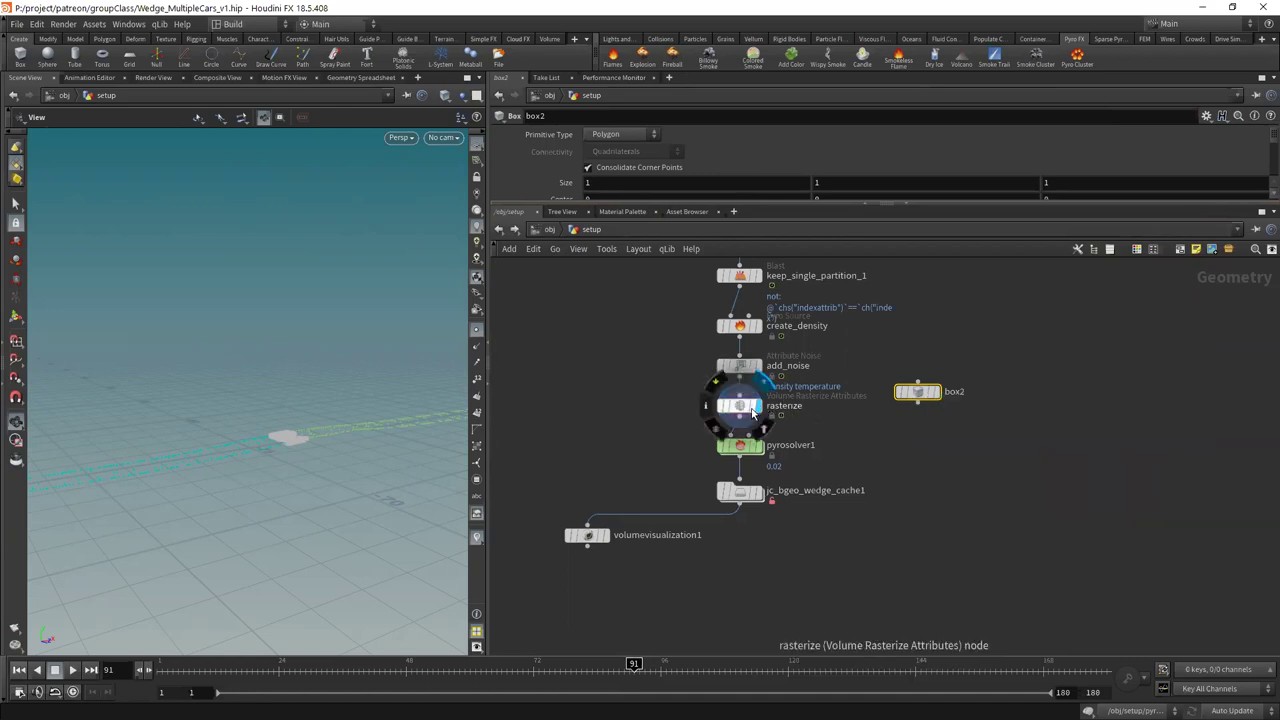
left_click(743, 447)
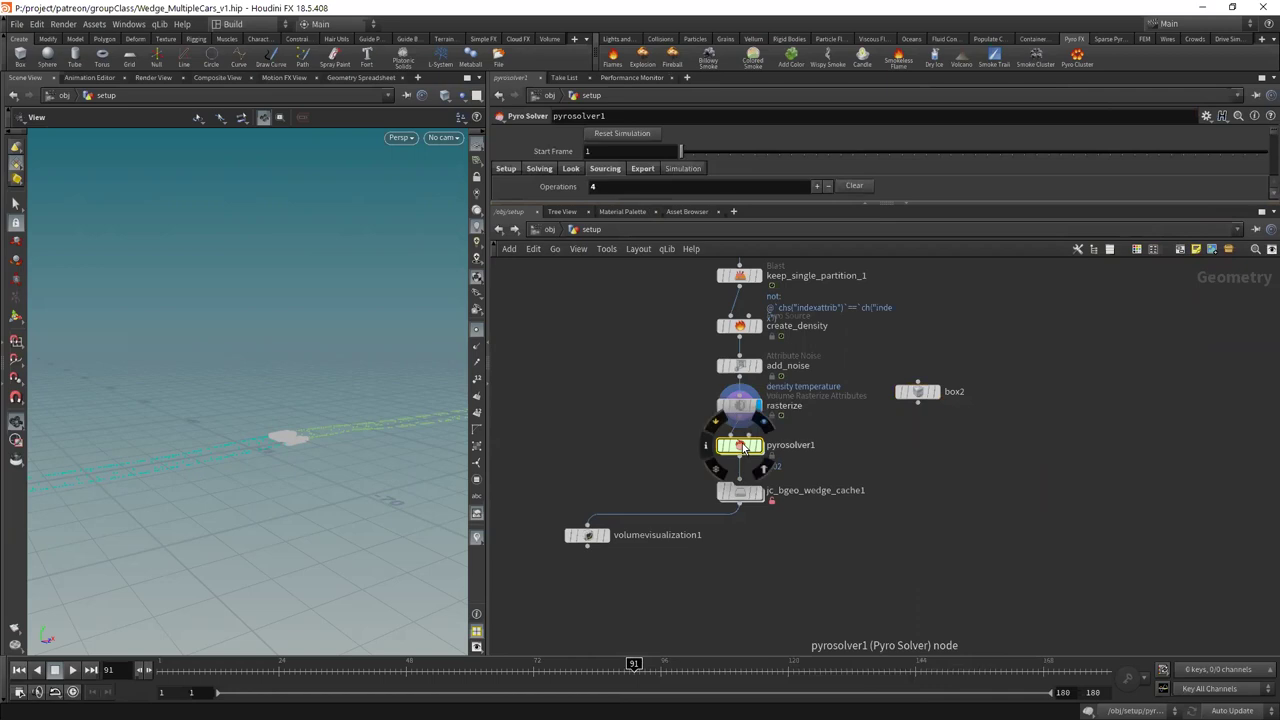
right_click(743, 440)
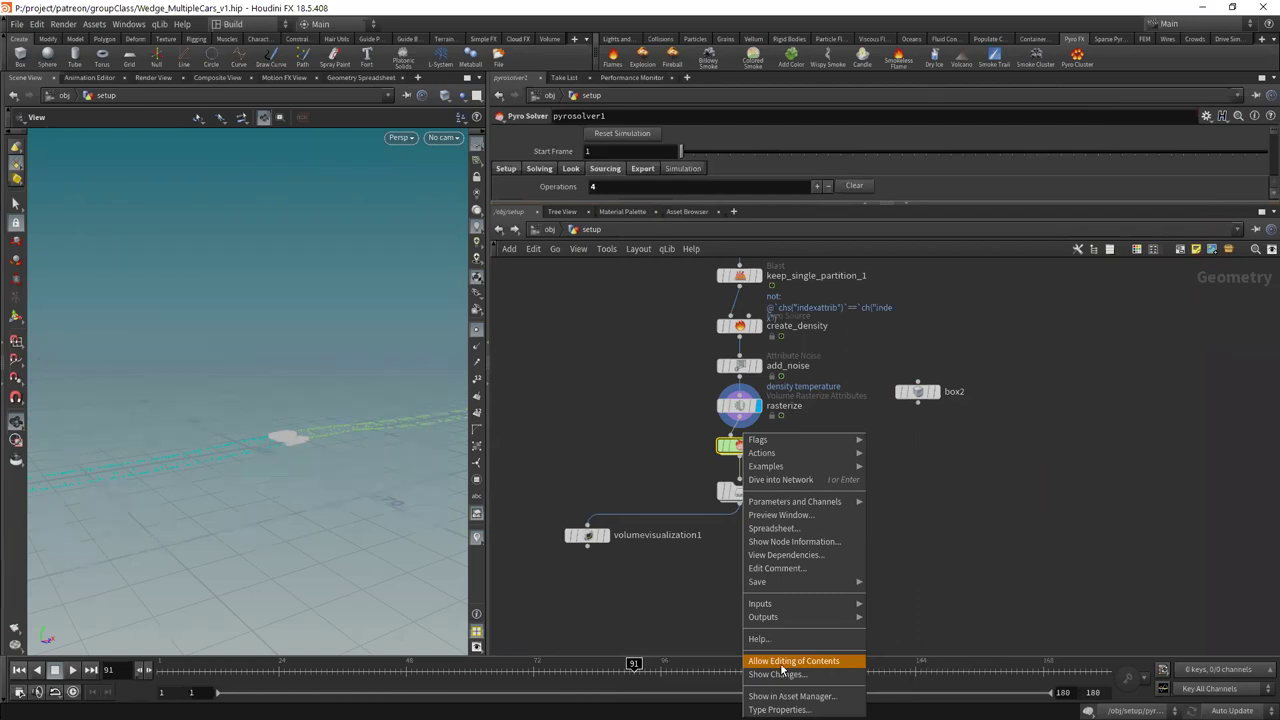
left_click(781, 664)
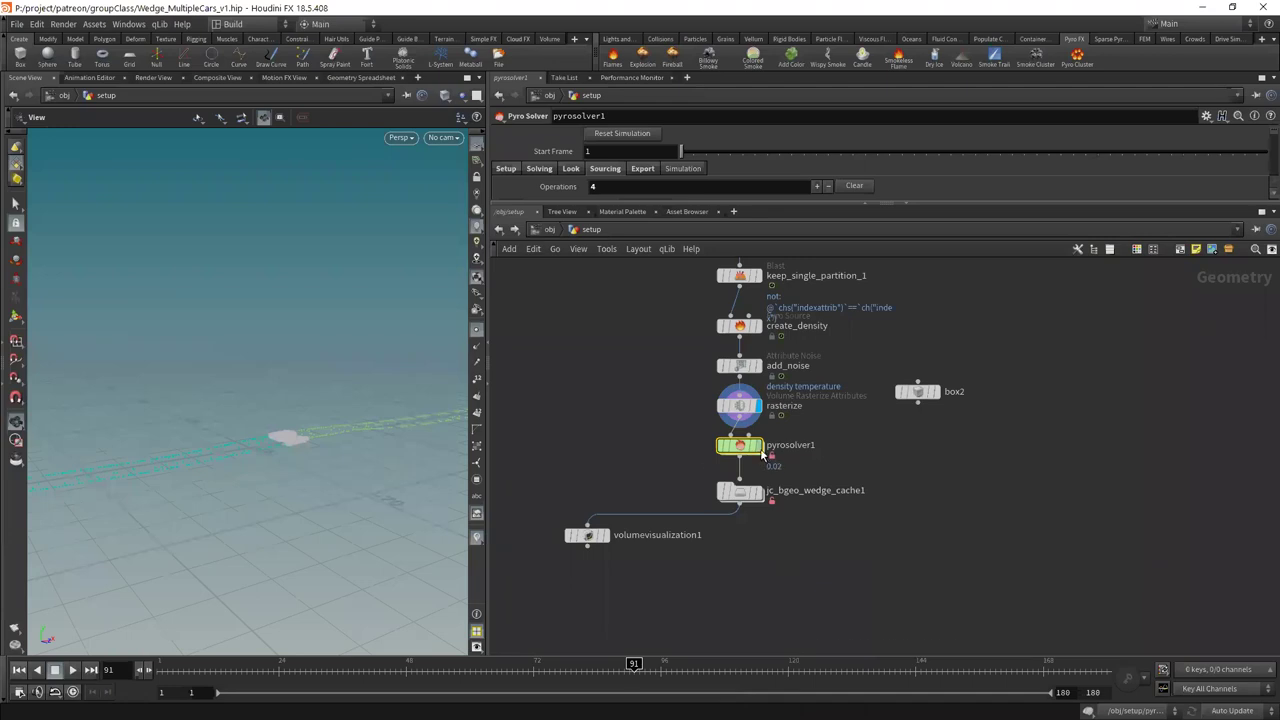
scroll(780, 465, "up", 4)
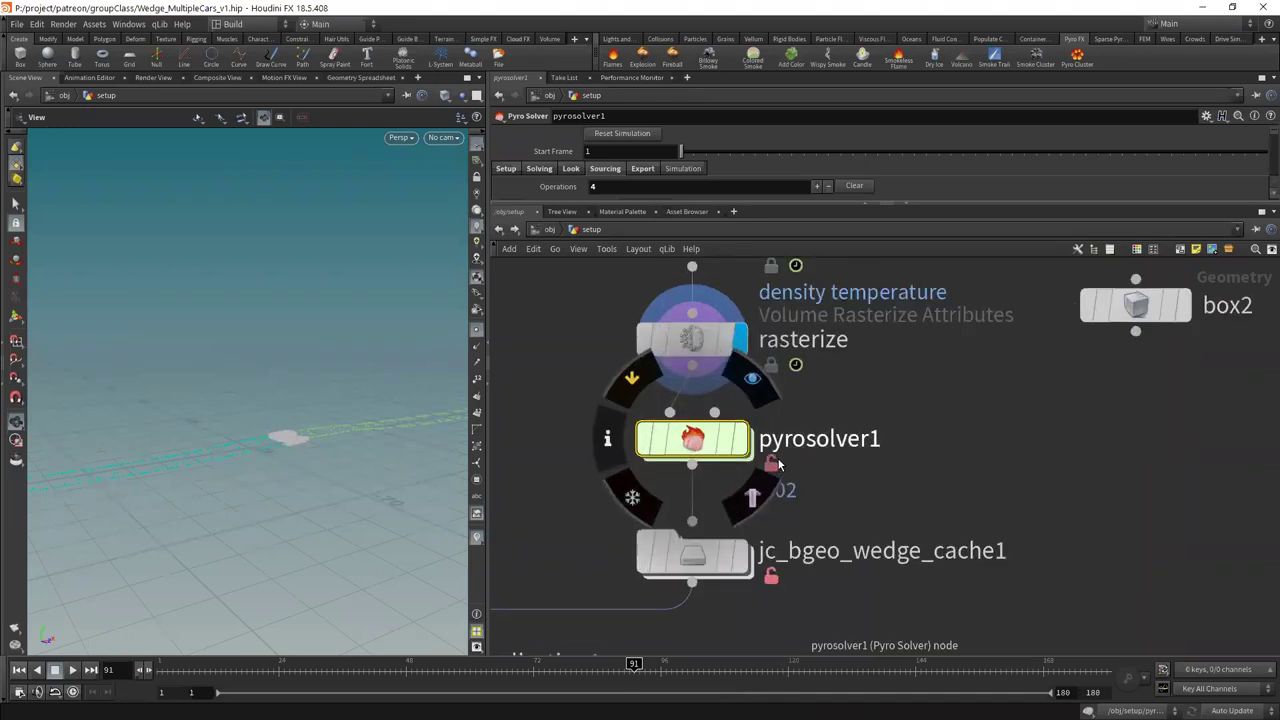
Return to frame 1 and move pyrosolver1's Volumes for Sourcing and Collisions inputs higher.
double_click(705, 443)
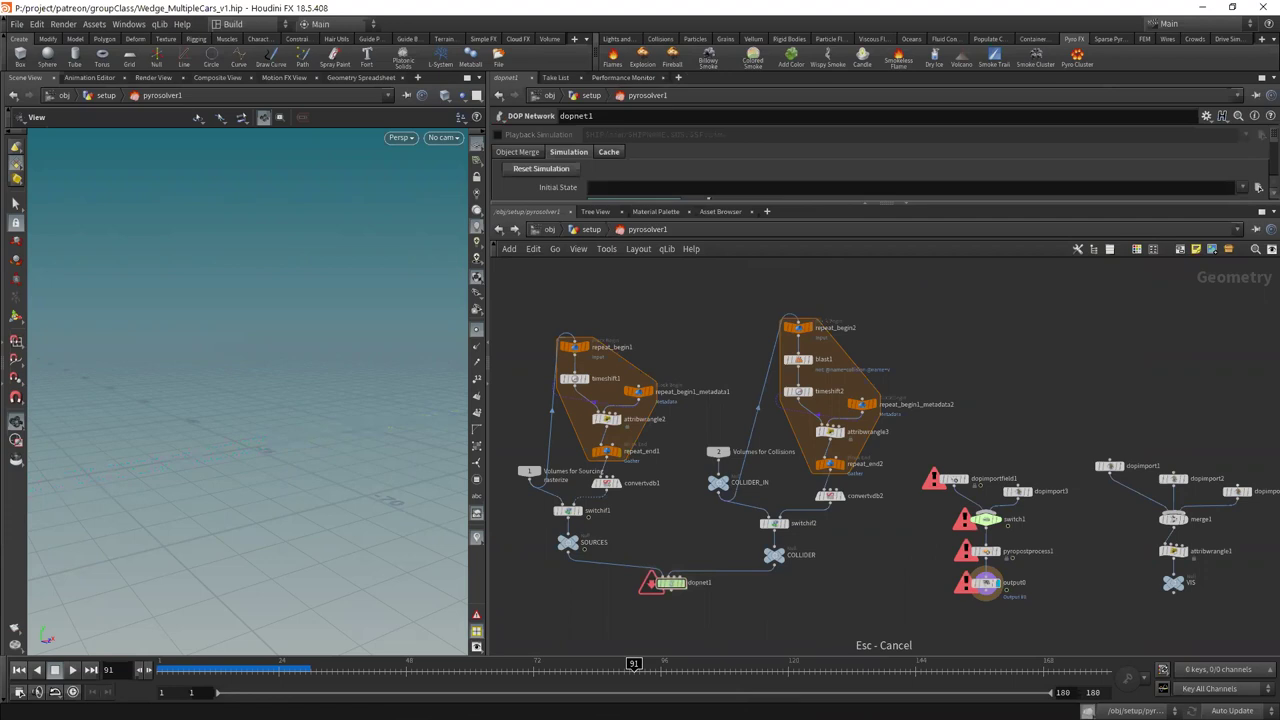
left_click_drag(287, 672, 163, 665)
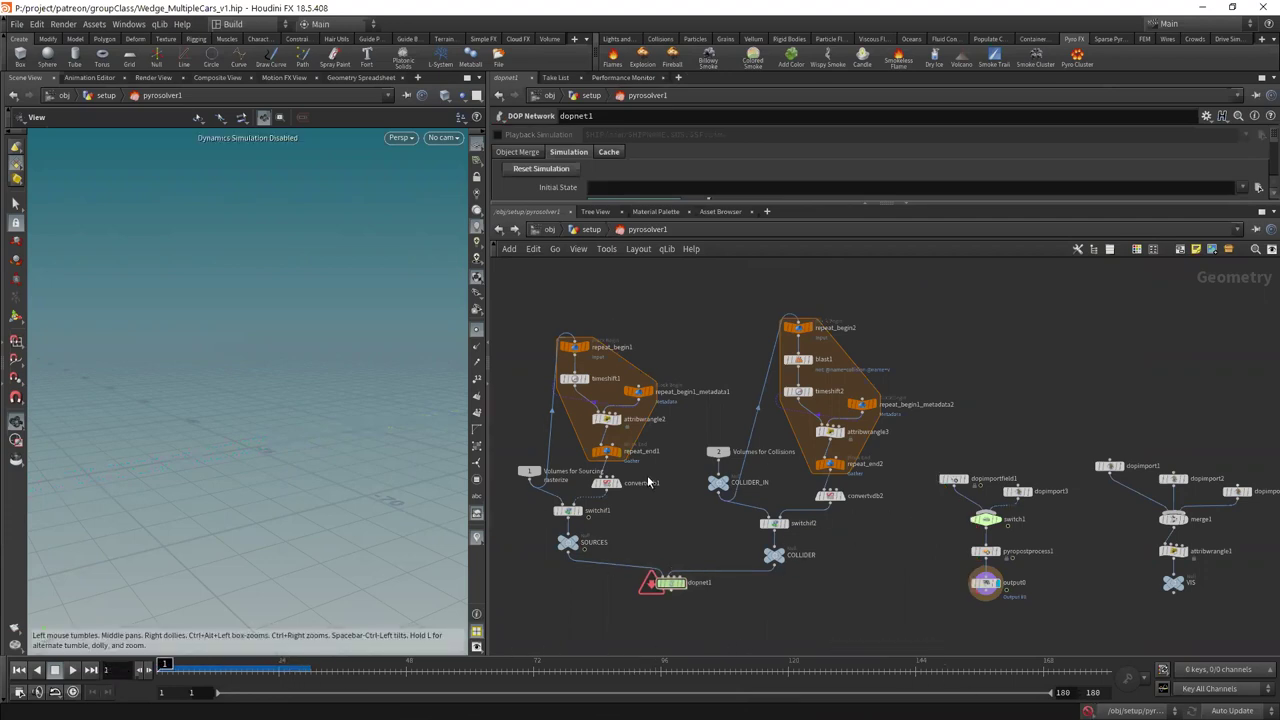
scroll(780, 455, "down", 3)
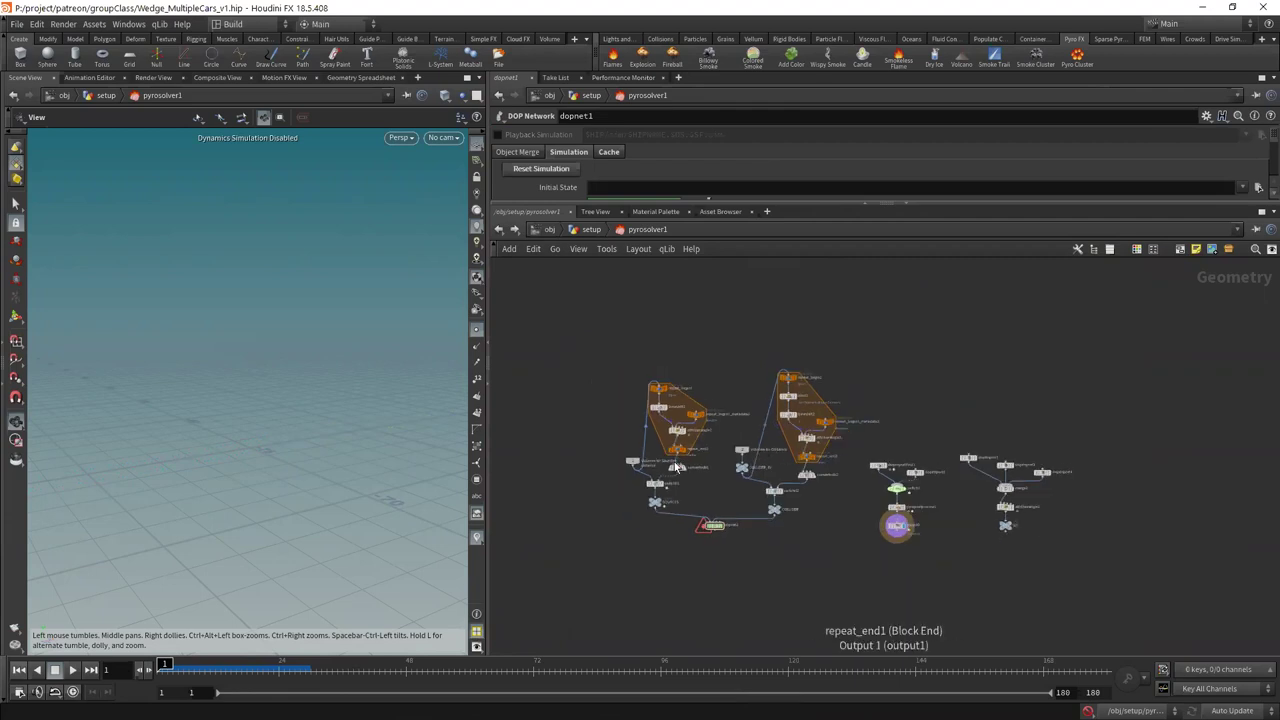
scroll(650, 468, "up", 5)
mouse_move(587, 466)
left_mouse_down()
mouse_move(549, 397)
mouse_move(531, 286)
left_mouse_up()
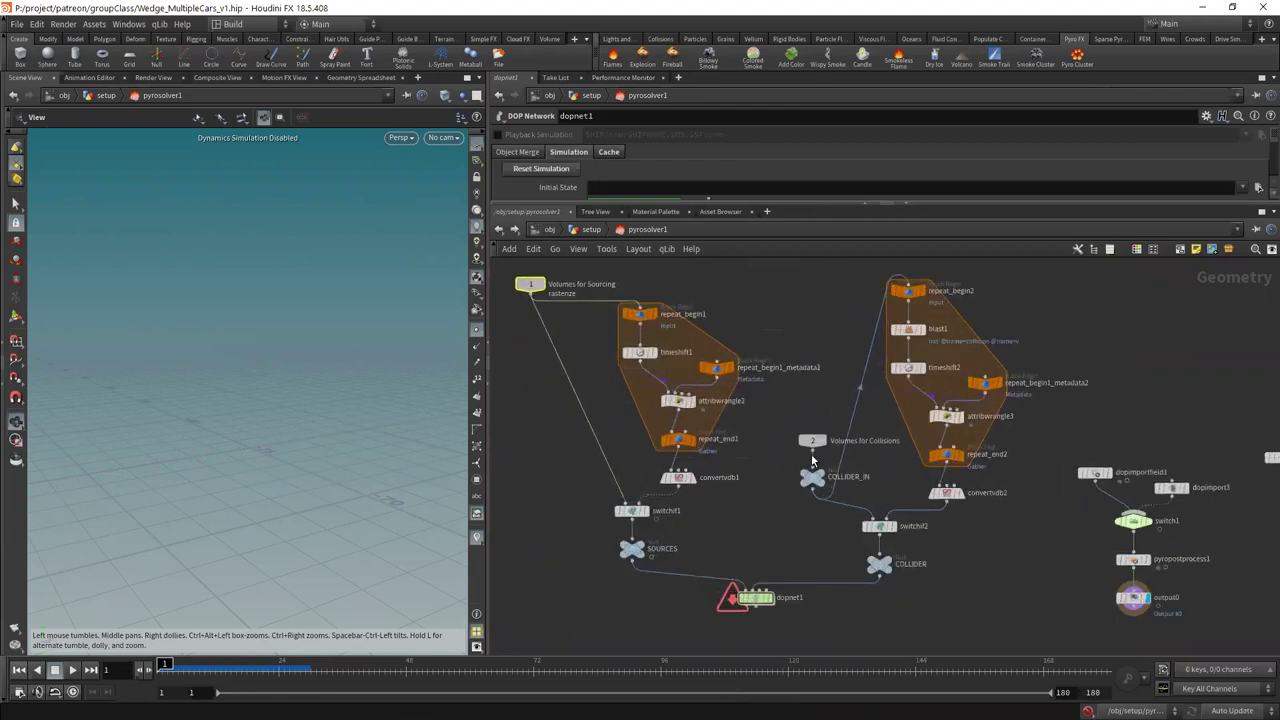
left_click_drag(815, 443, 815, 276)
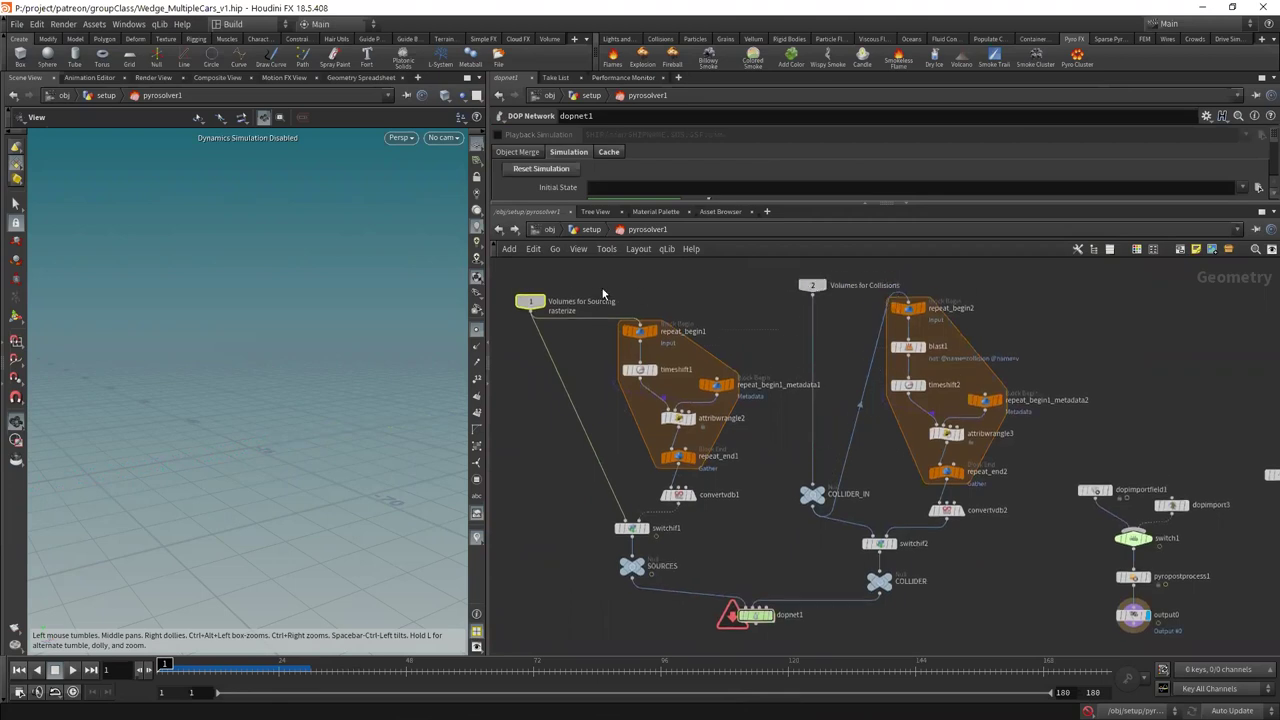
left_click(588, 231)
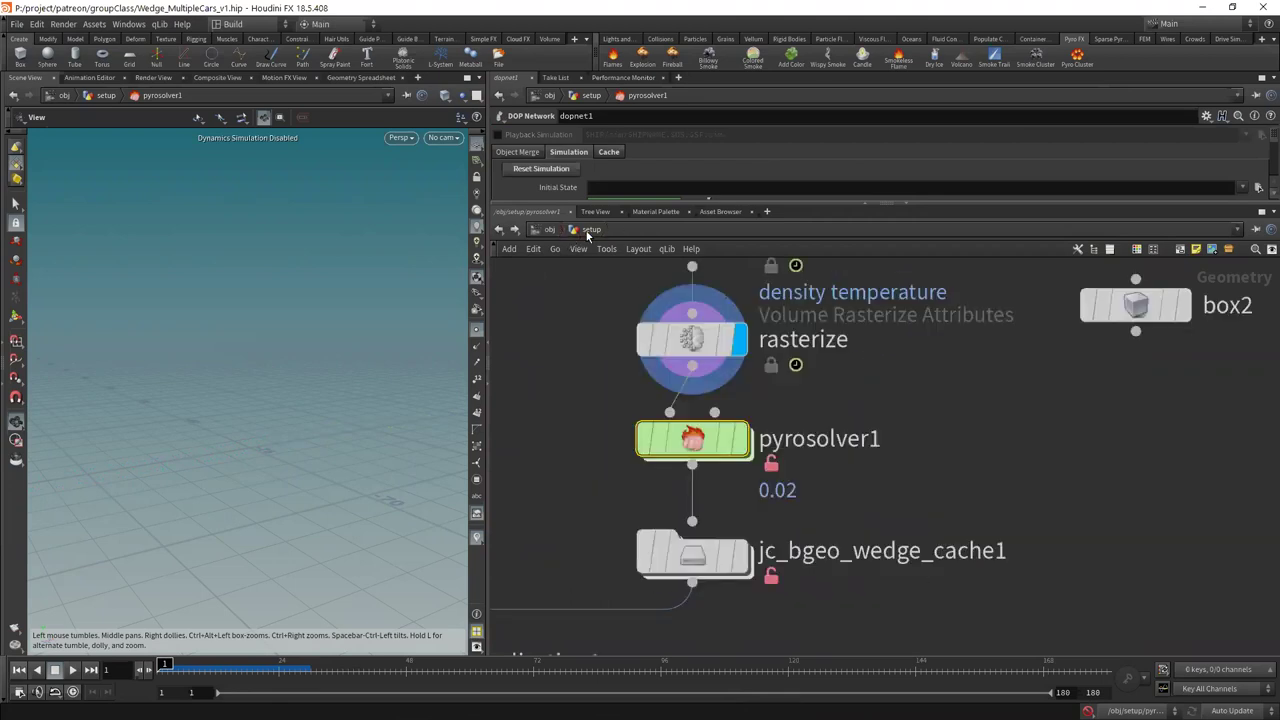
Check switchif1's Enable value inside pyrosolver1.
double_click(690, 440)
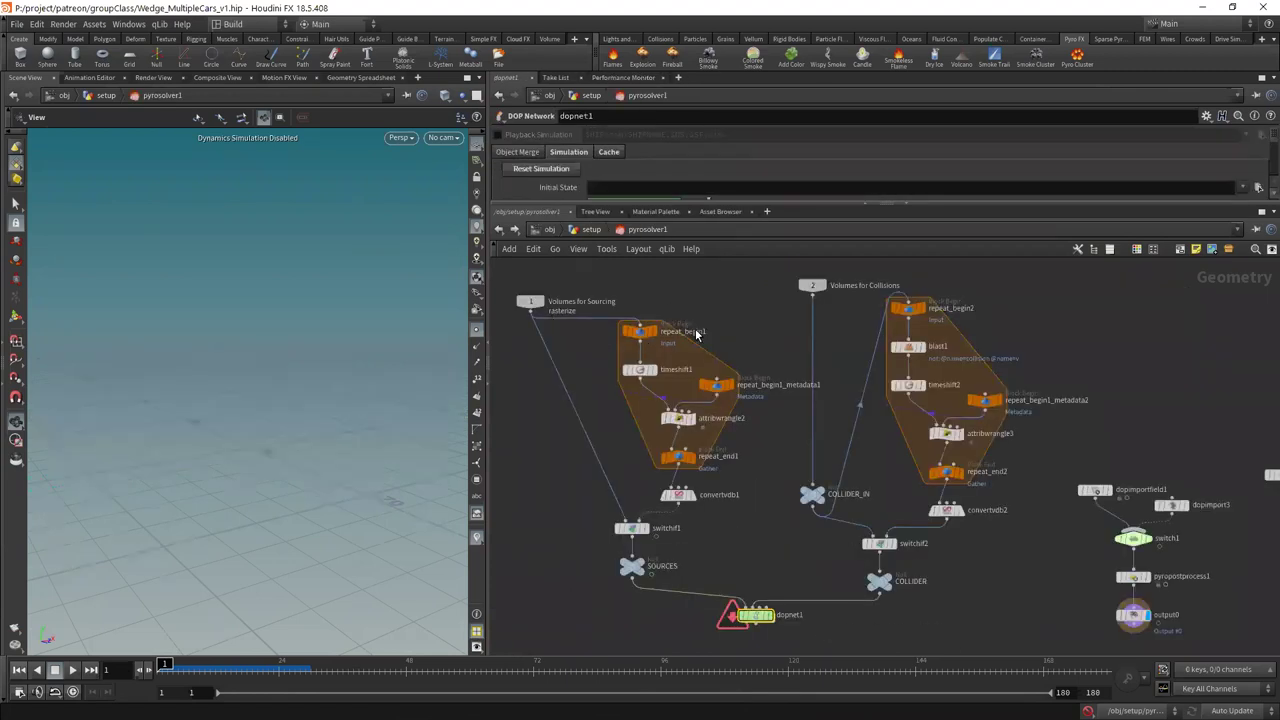
left_click(636, 529)
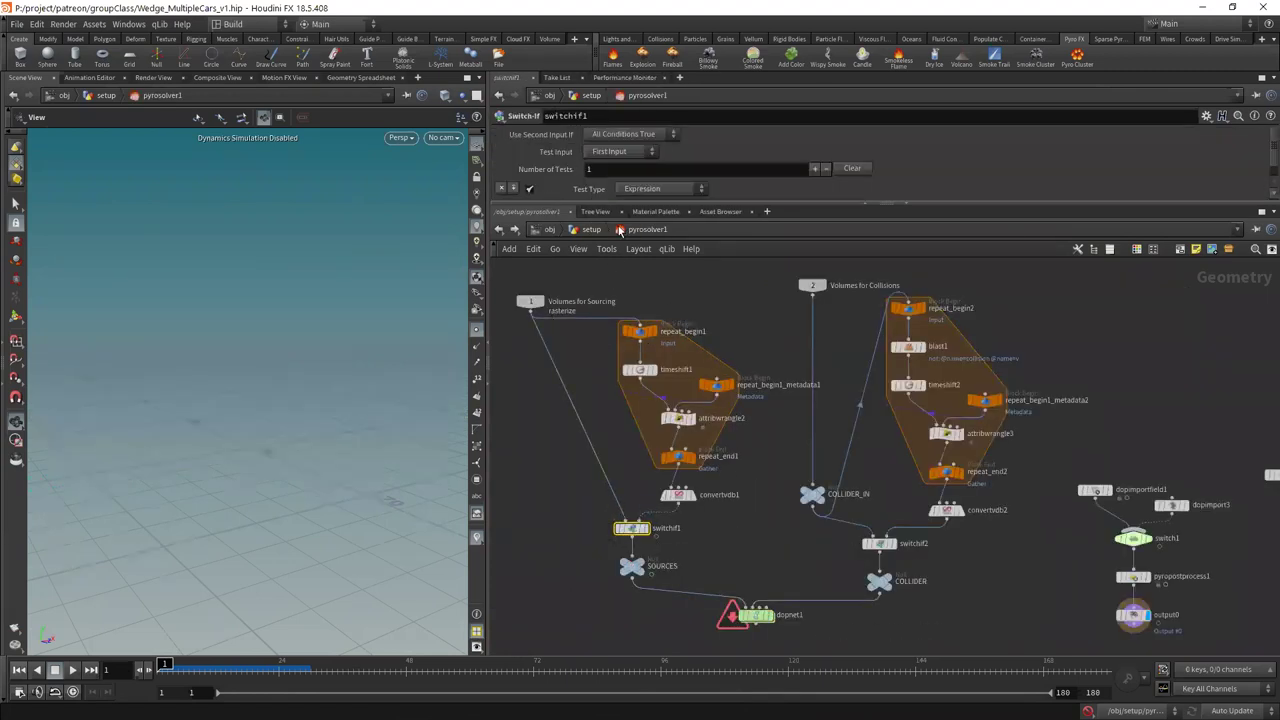
left_click_drag(626, 203, 626, 236)
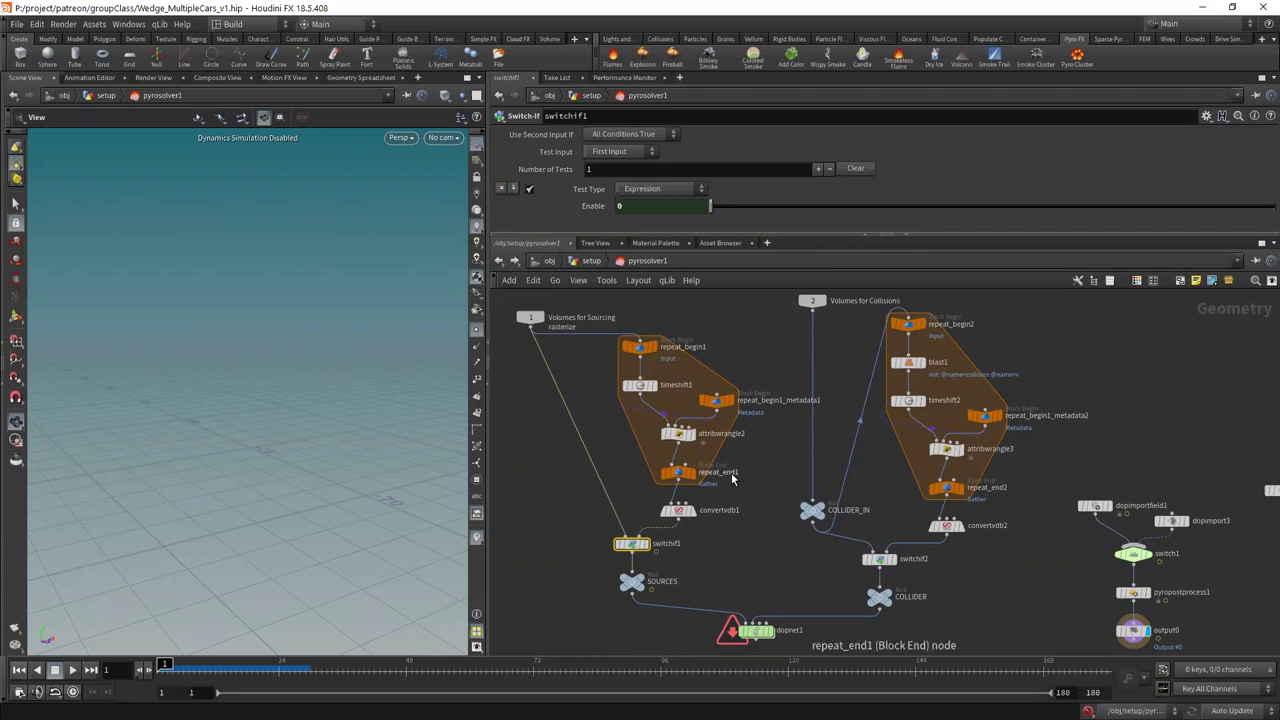
left_click(591, 261)
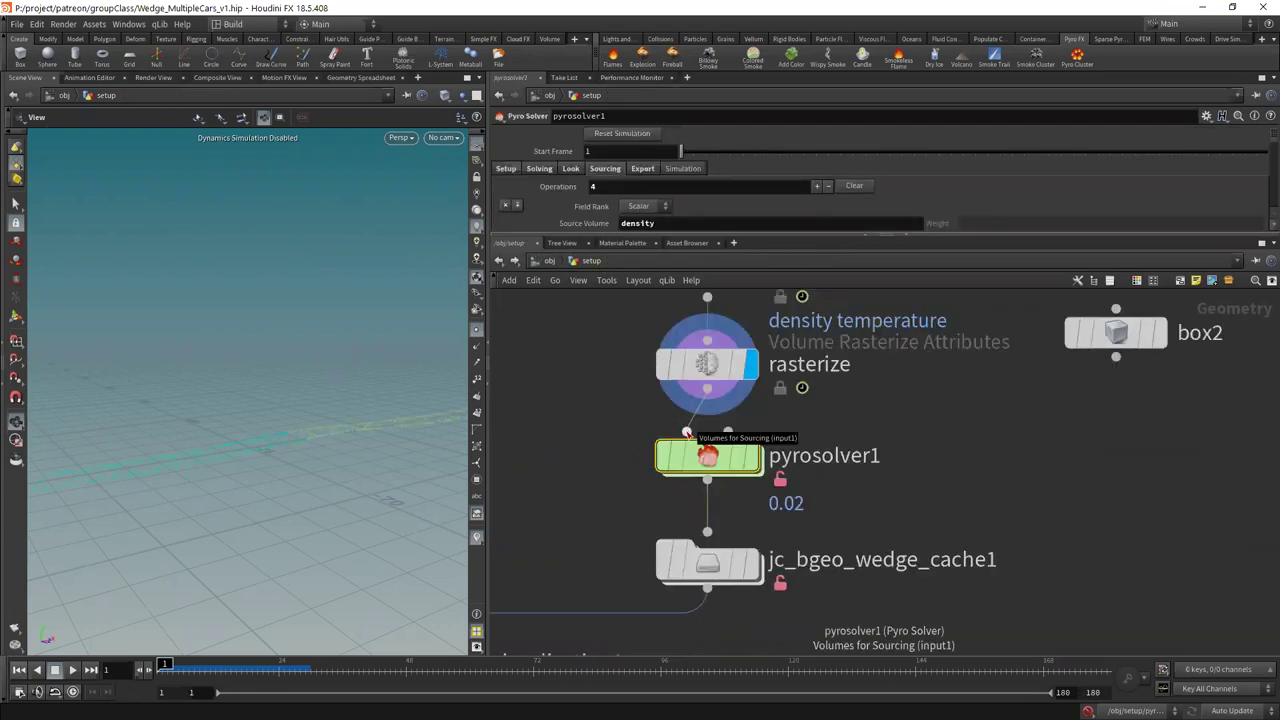
Inspect timeshift1, the attribwrangle2 code and convertvdb1, then return to the setup level.
double_click(708, 456)
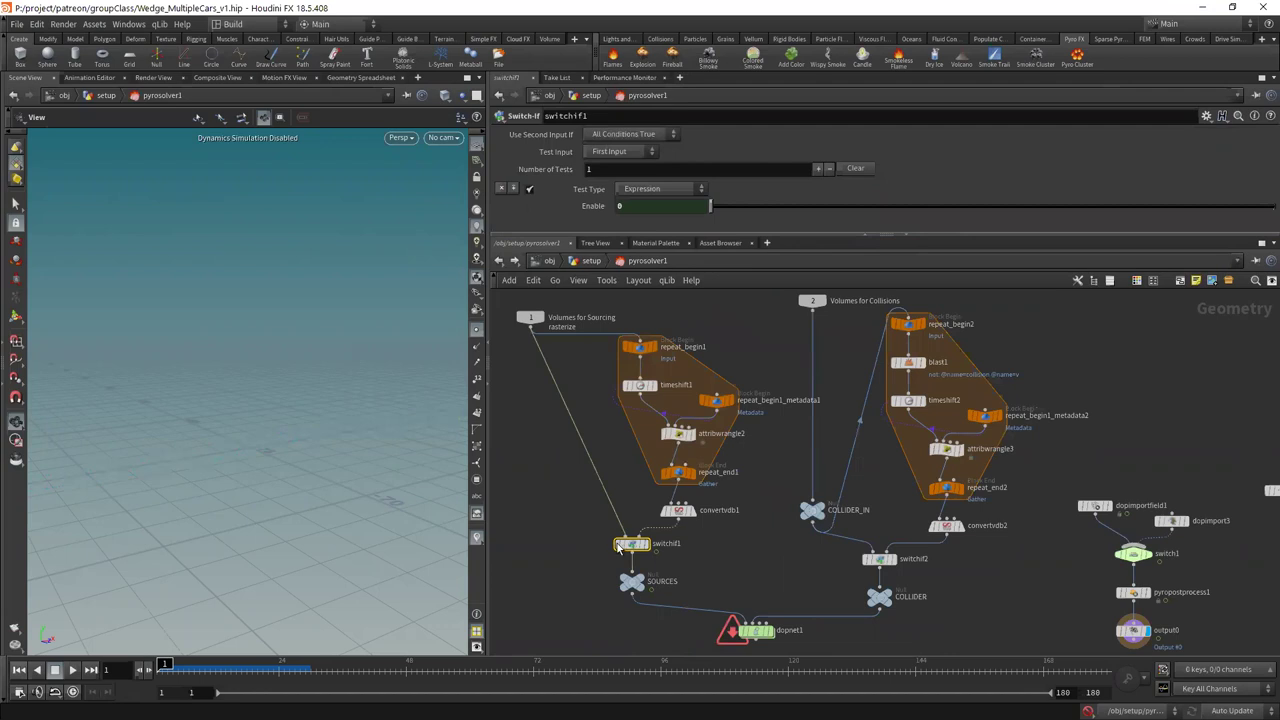
left_click(640, 385)
left_click(676, 445)
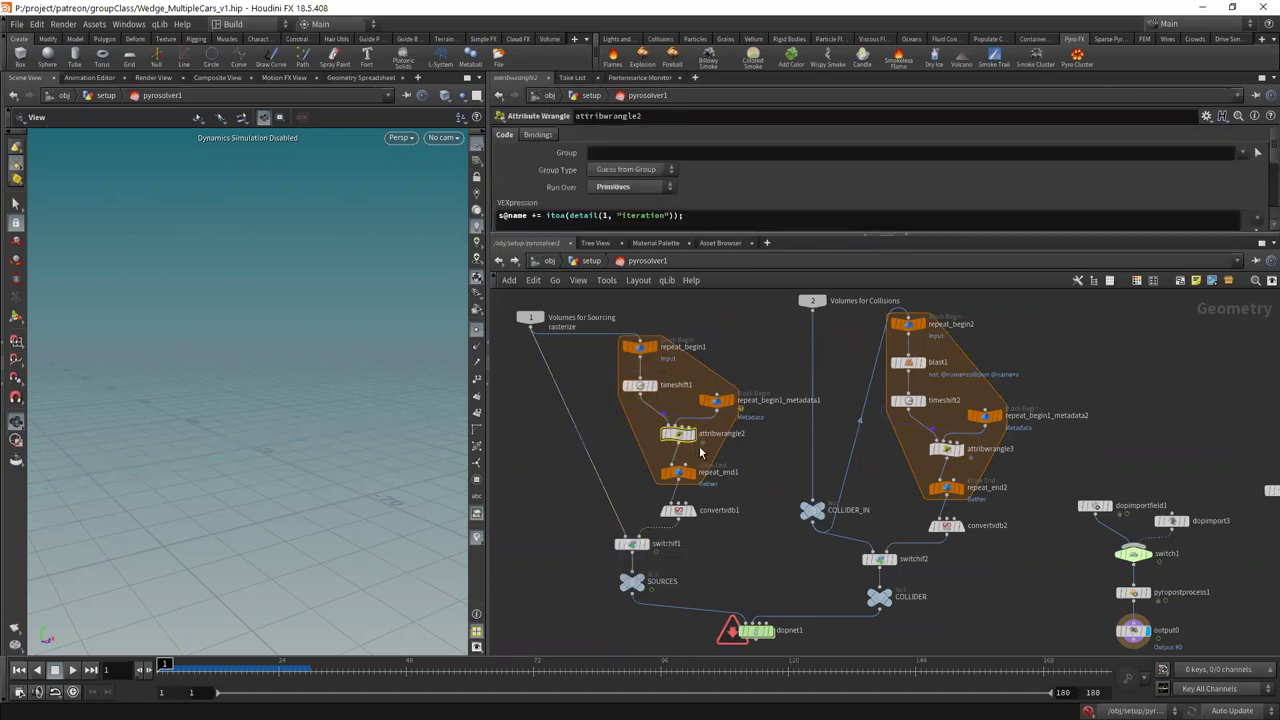
left_click_drag(617, 232, 617, 266)
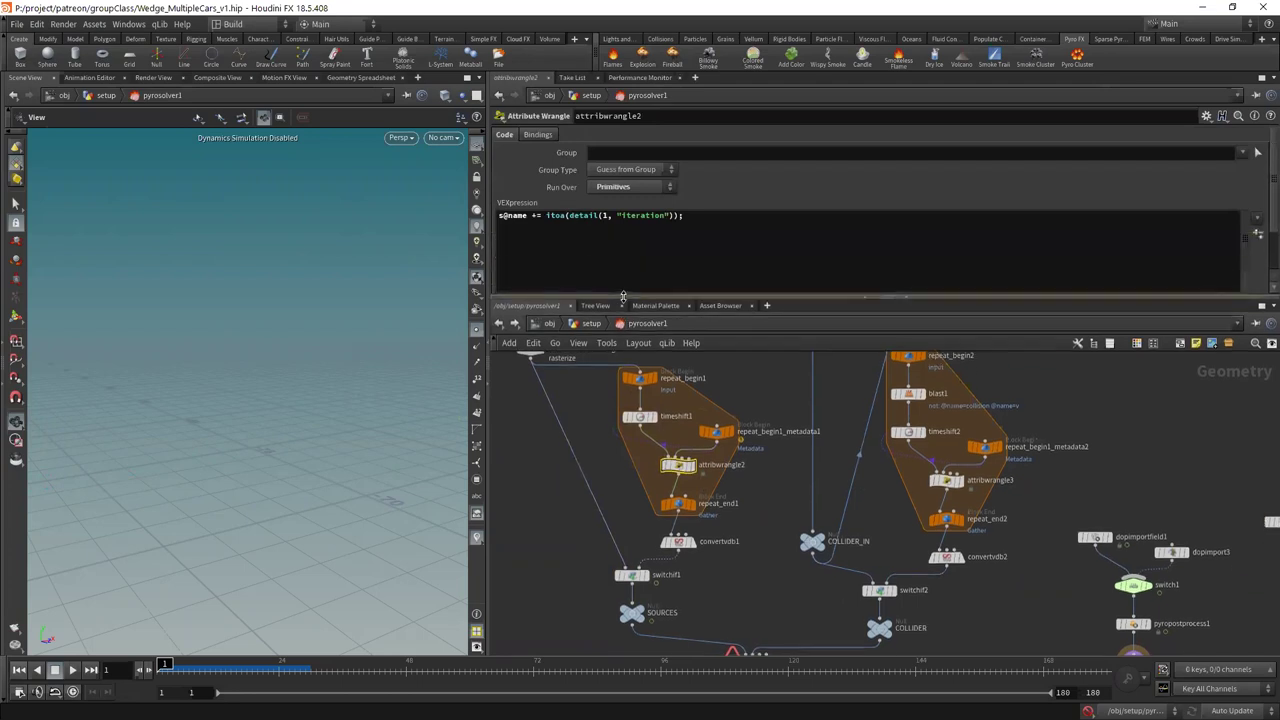
left_click(676, 527)
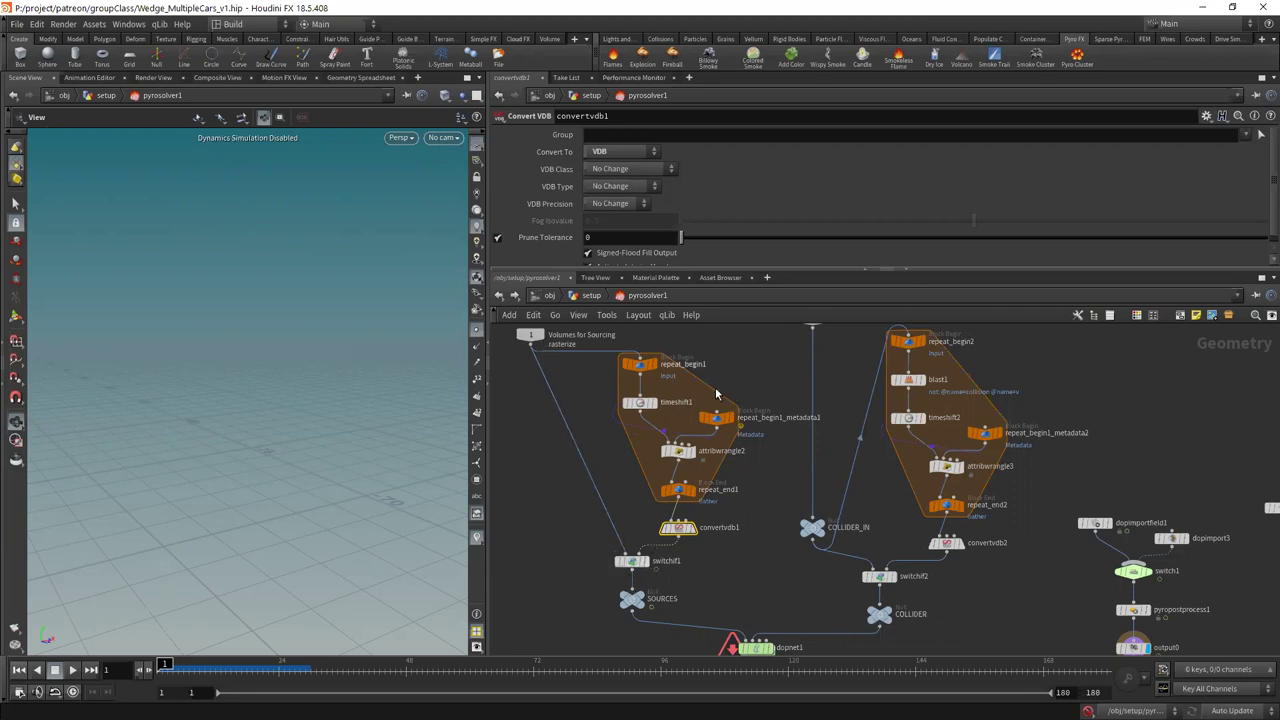
left_click(592, 291)
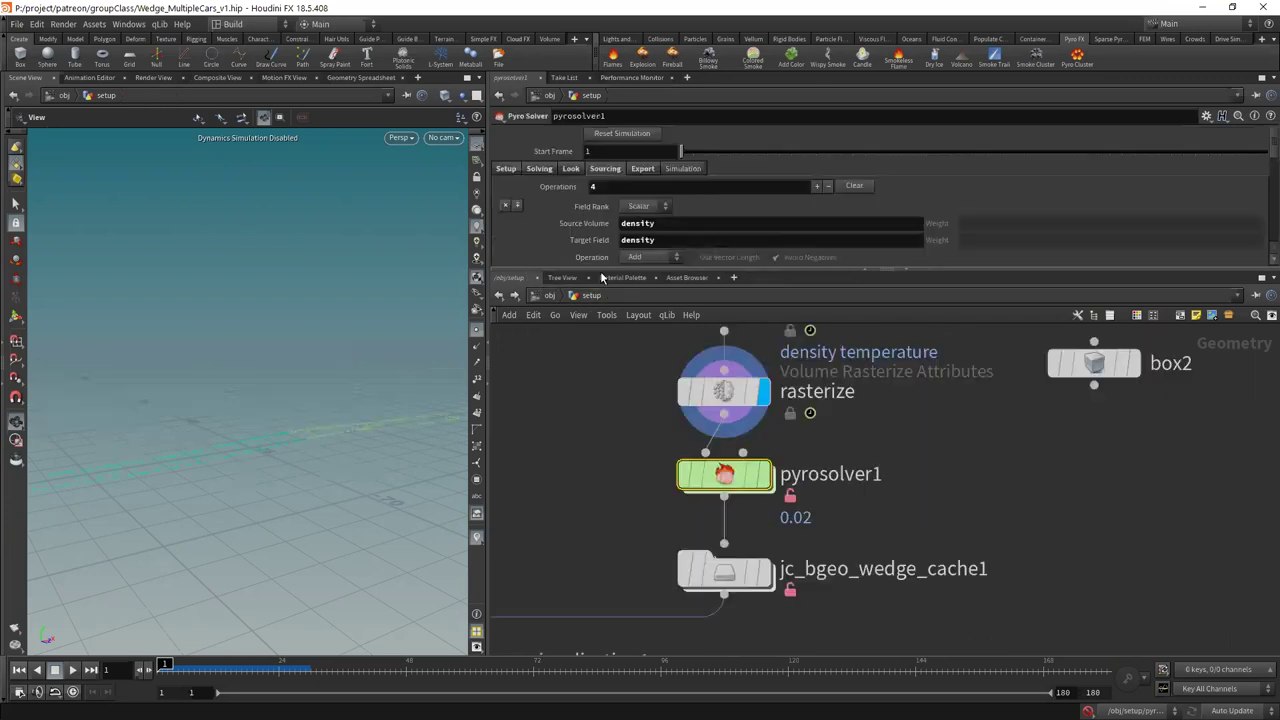
Review the pyro solver's setup settings, including voxel size and collision options.
left_click(508, 169)
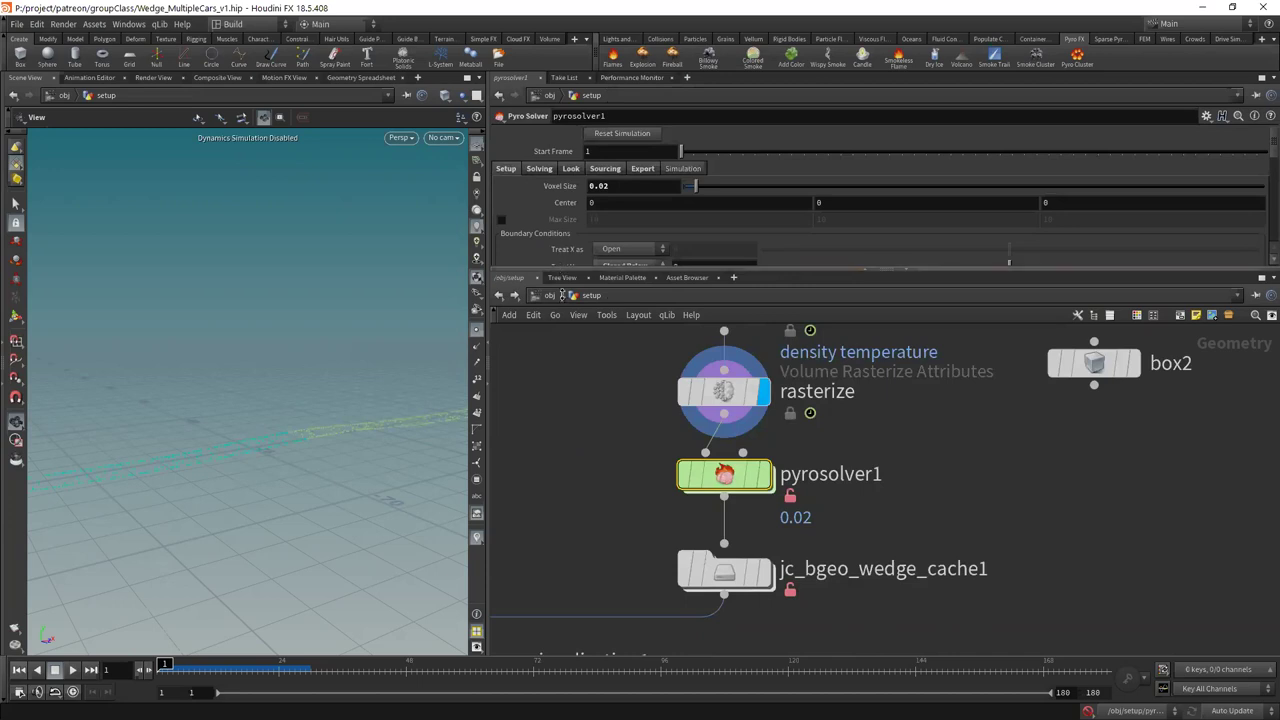
left_click_drag(563, 270, 566, 330)
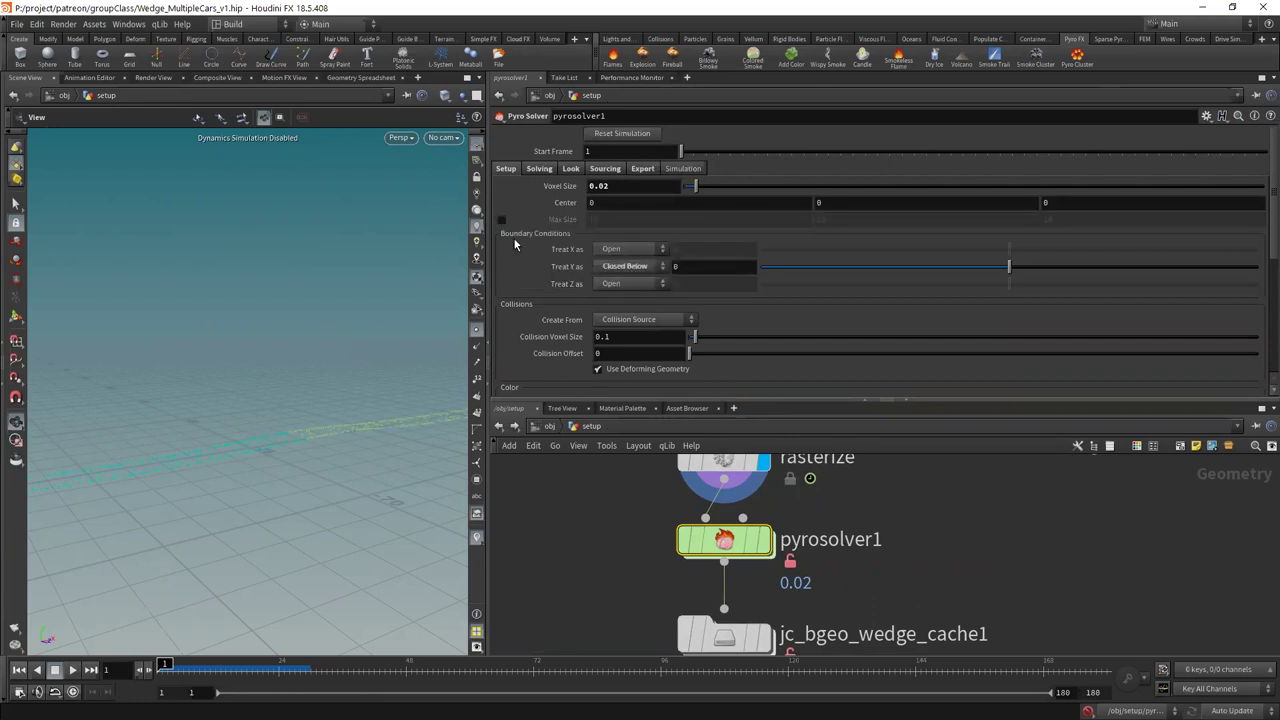
left_click_drag(563, 400, 565, 292)
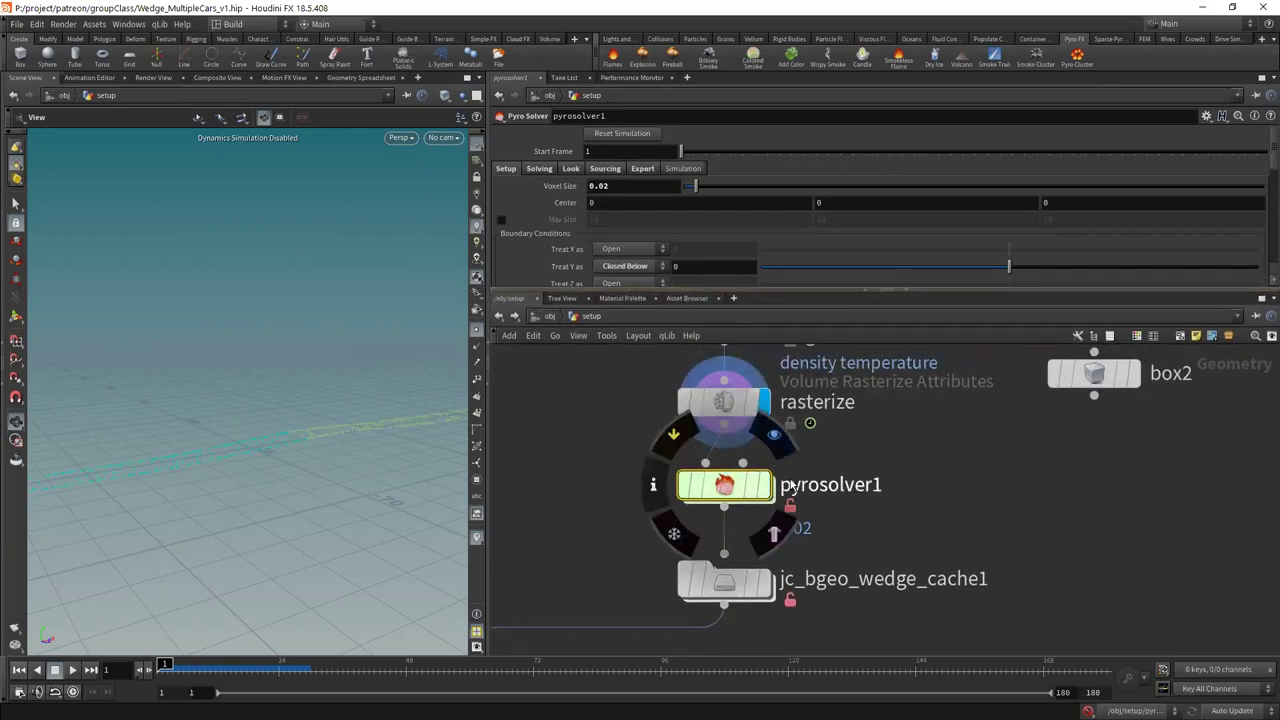
mouse_move(724, 540)
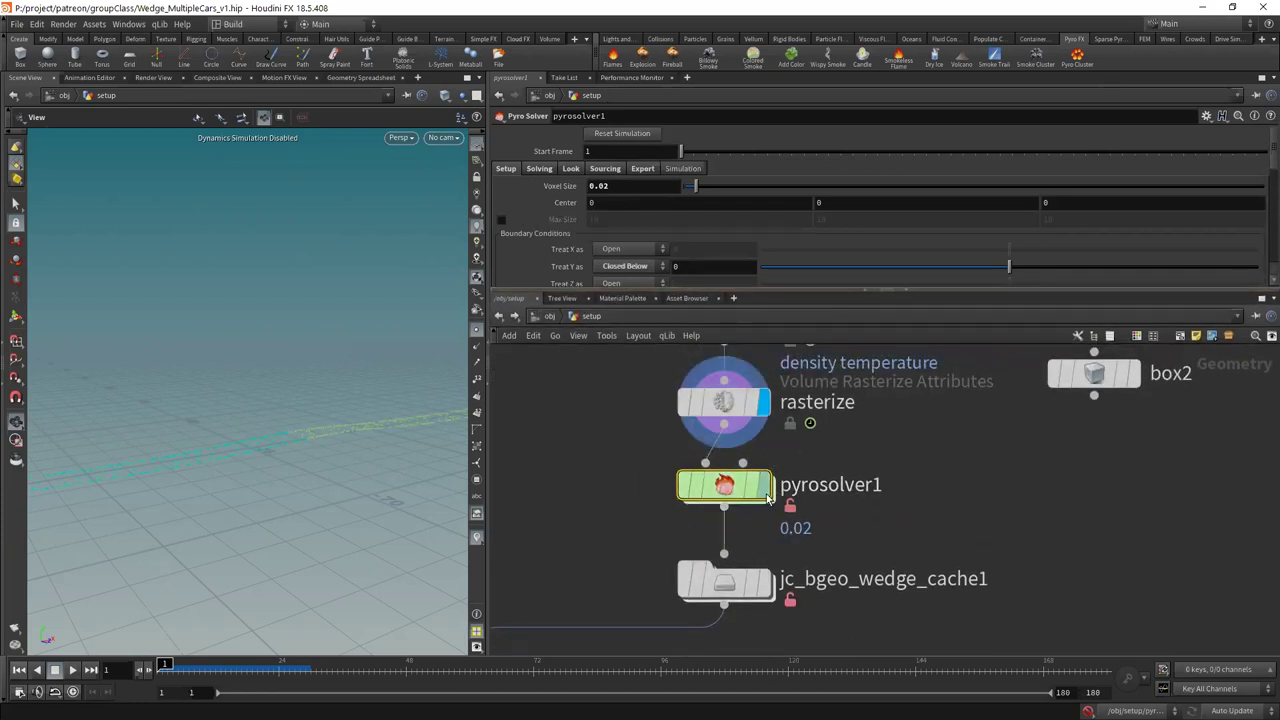
Select jc_bgeo_wedge_cache1 and step inside to view its internal network.
scroll(887, 500, "down", 2)
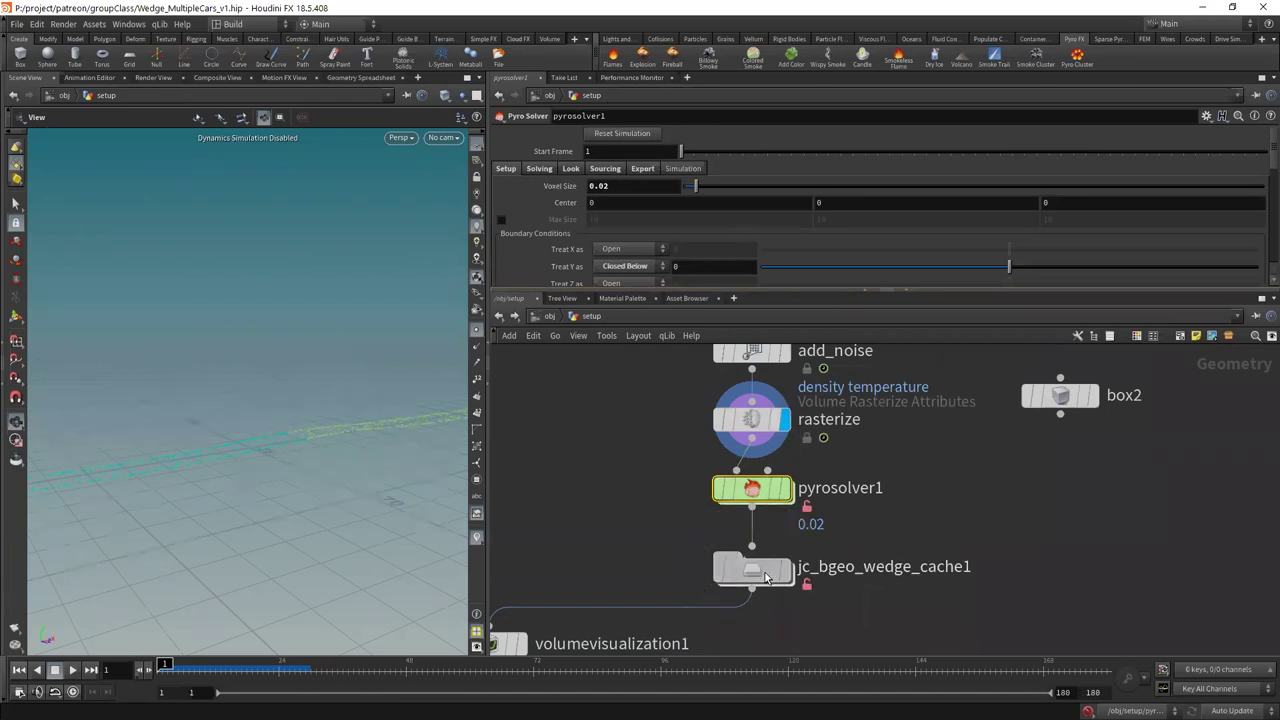
left_click(765, 572)
double_click(782, 556)
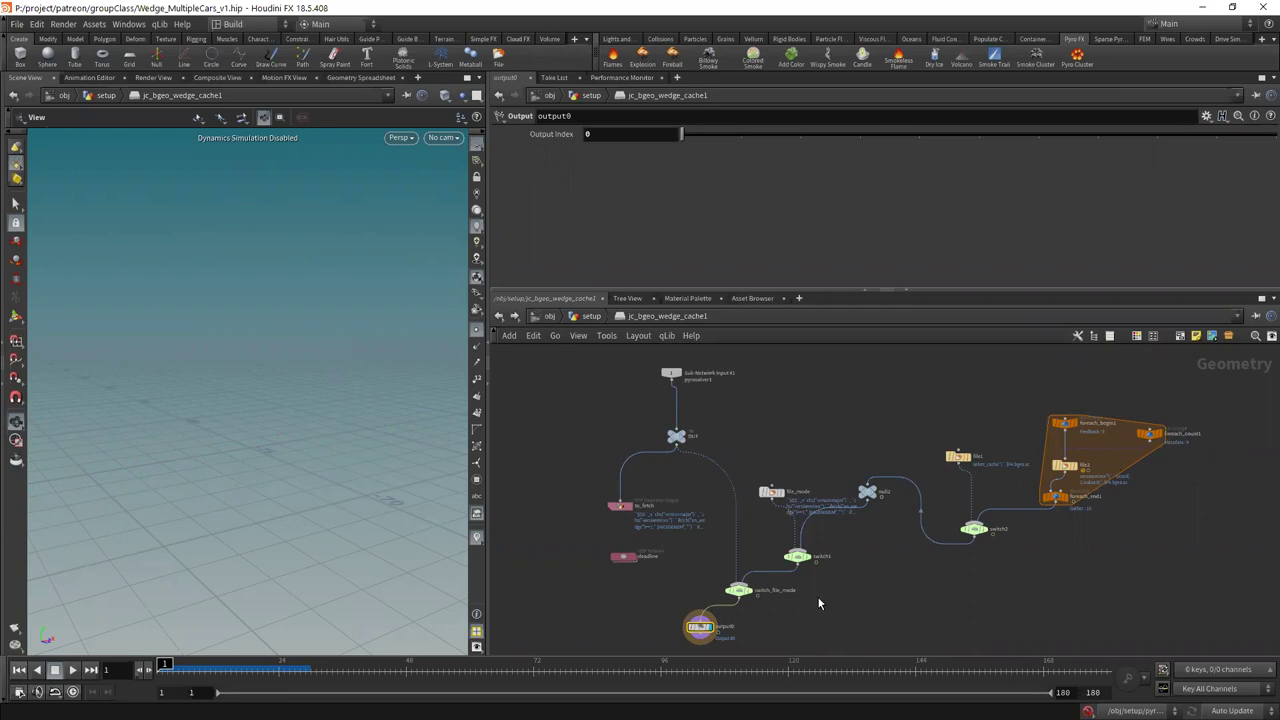
Move the OUT, to_fetch and deadline nodes further left.
left_click(676, 436)
left_click_drag(689, 352, 599, 594)
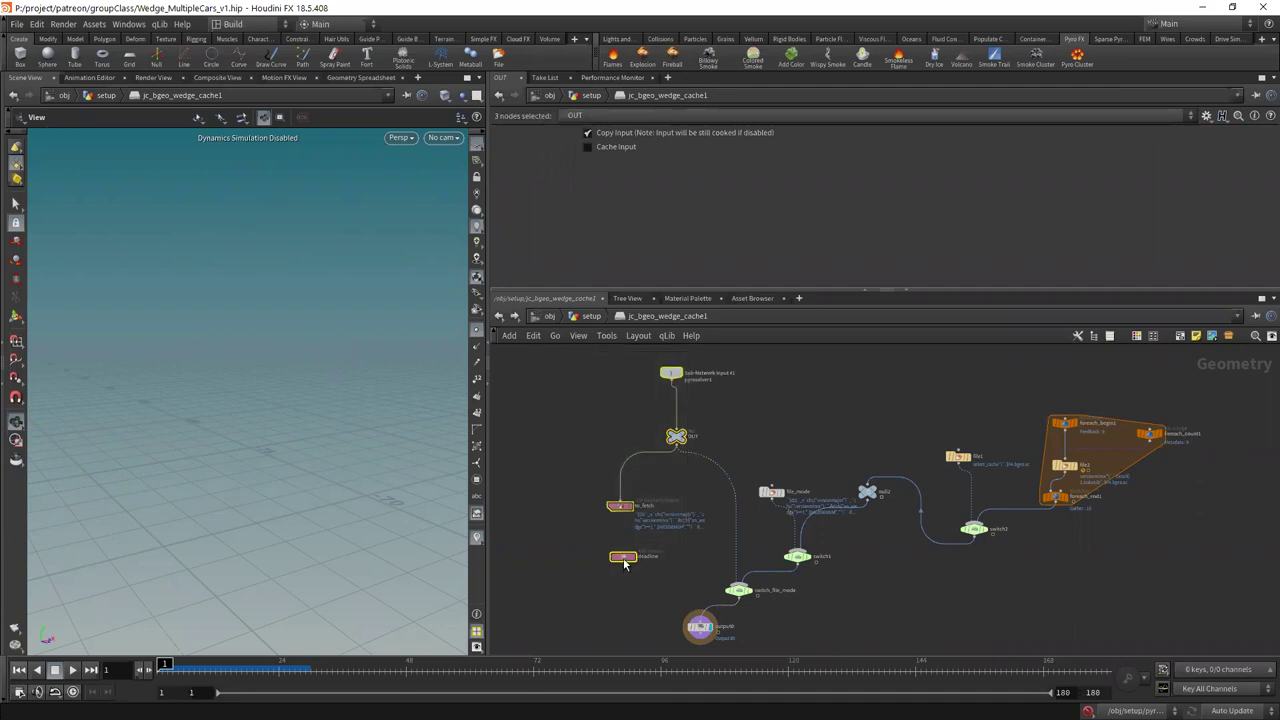
left_click_drag(676, 436, 606, 440)
left_click(629, 409)
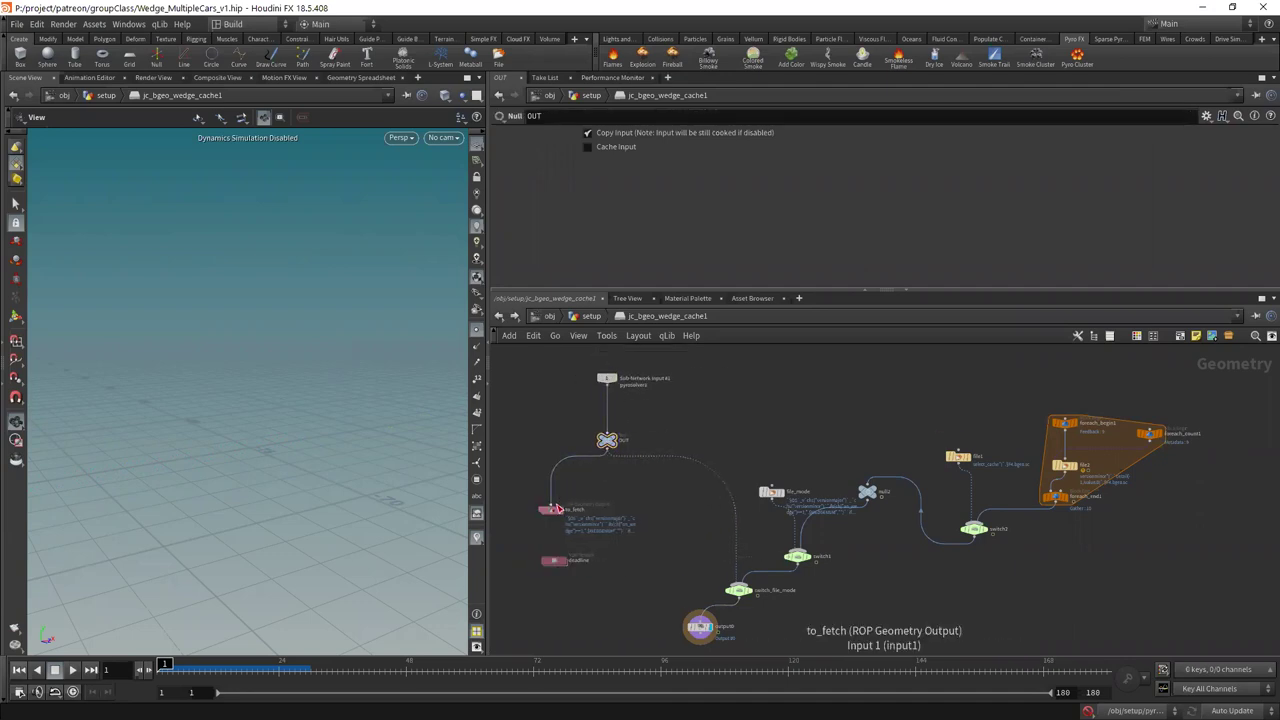
Inside the deadline ROP network, nudge FileCache_Geometry slightly to the right.
left_click_drag(558, 562, 553, 553)
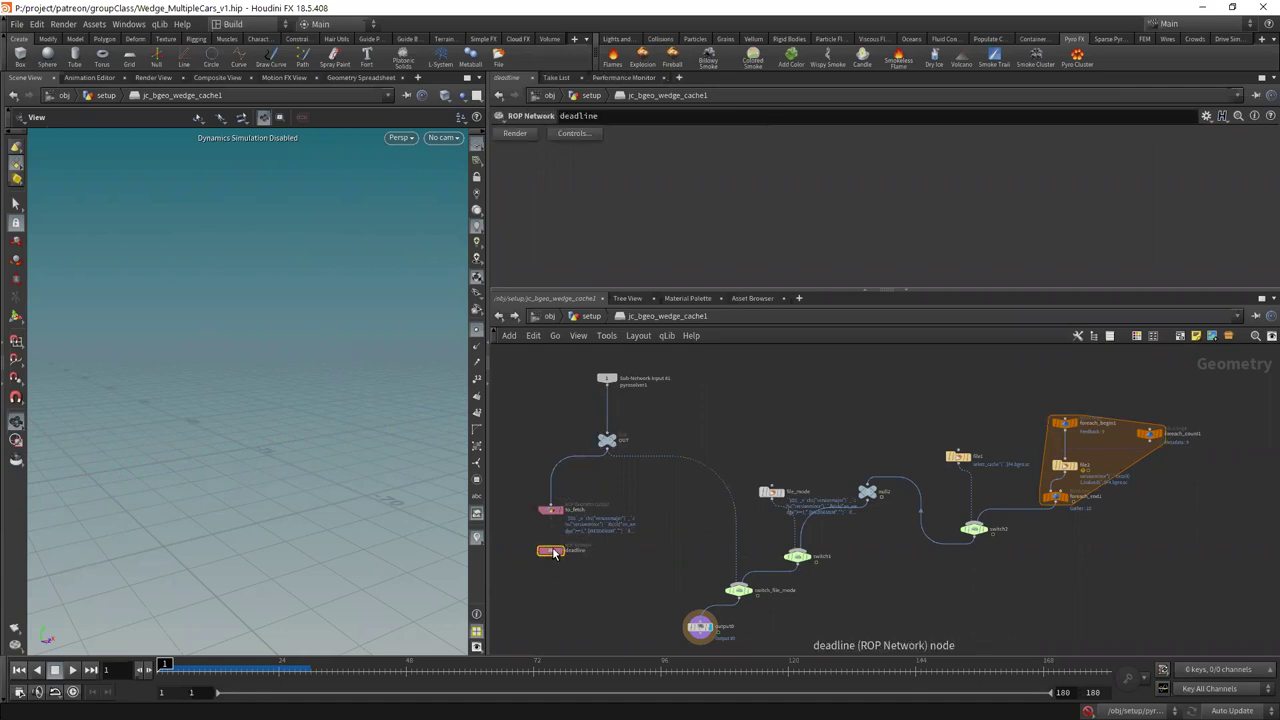
double_click(552, 551)
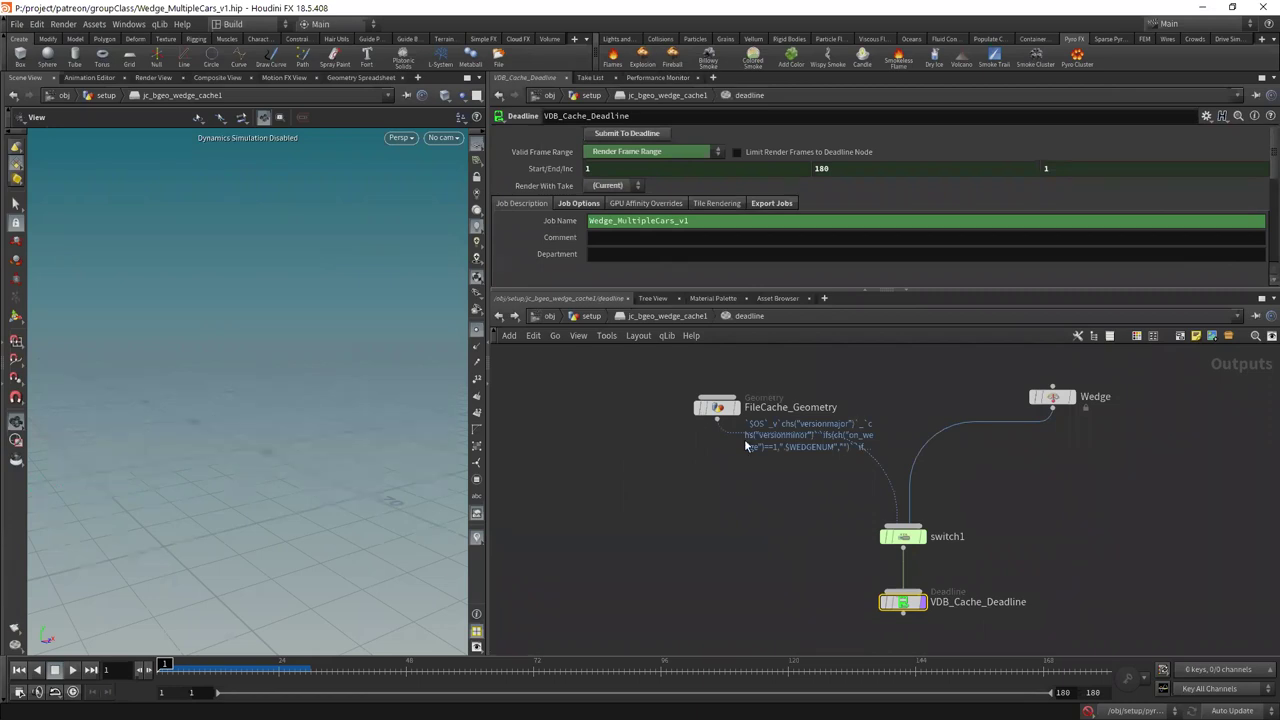
left_click_drag(651, 375, 1138, 606)
left_click(936, 615)
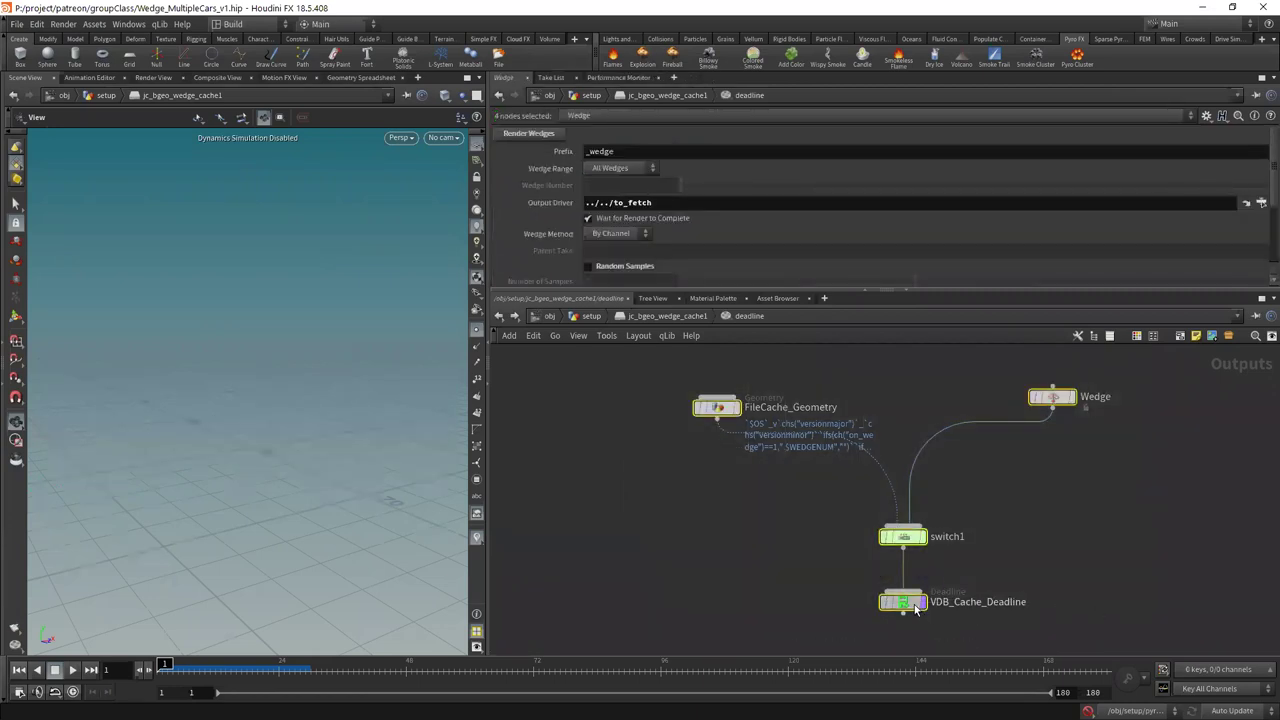
middle_click_drag(820, 545, 784, 539)
left_click_drag(686, 405, 716, 408)
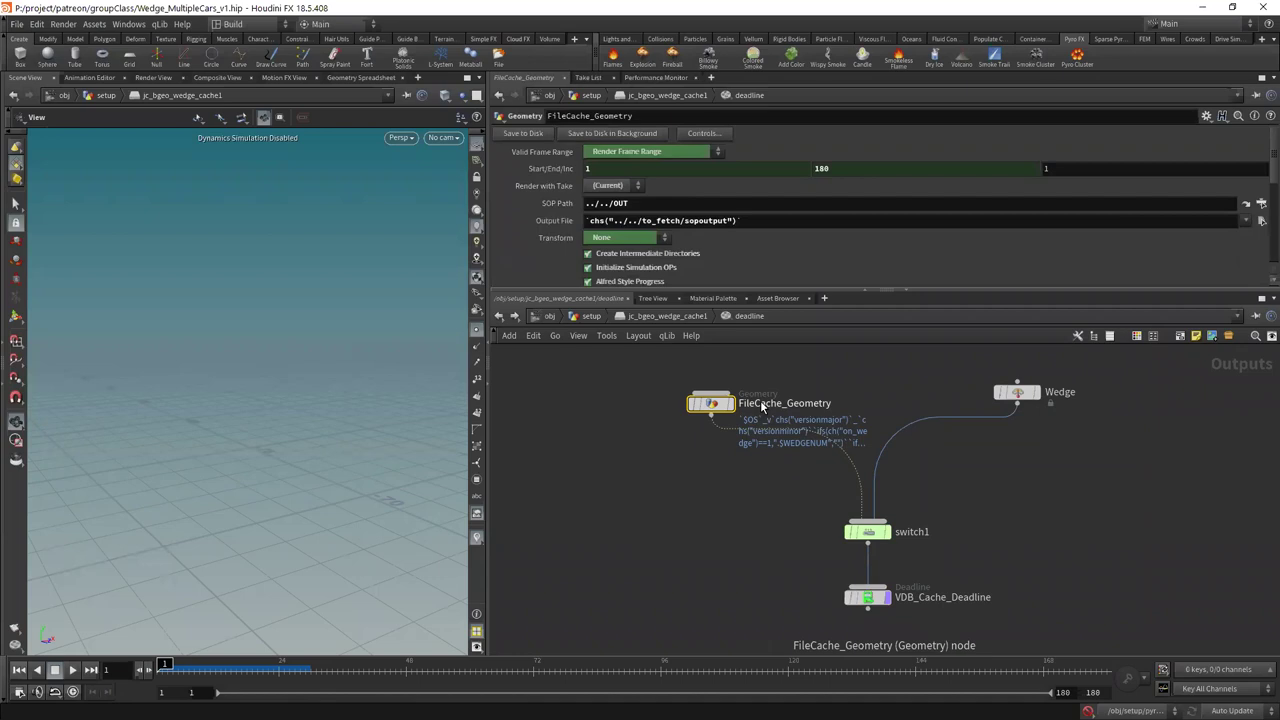
left_click_drag(686, 369, 736, 510)
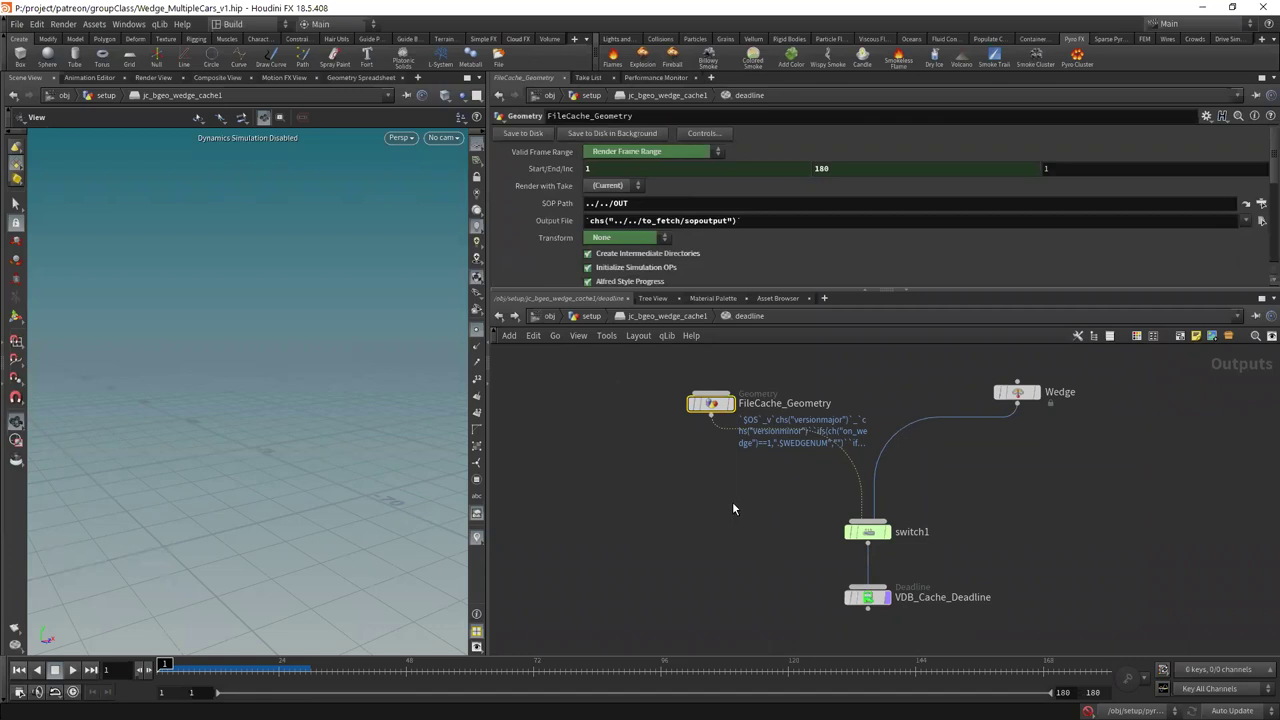
left_click_drag(690, 480, 734, 371)
Check the Wedge node's settings, then return to the setup network level.
left_click(1017, 392)
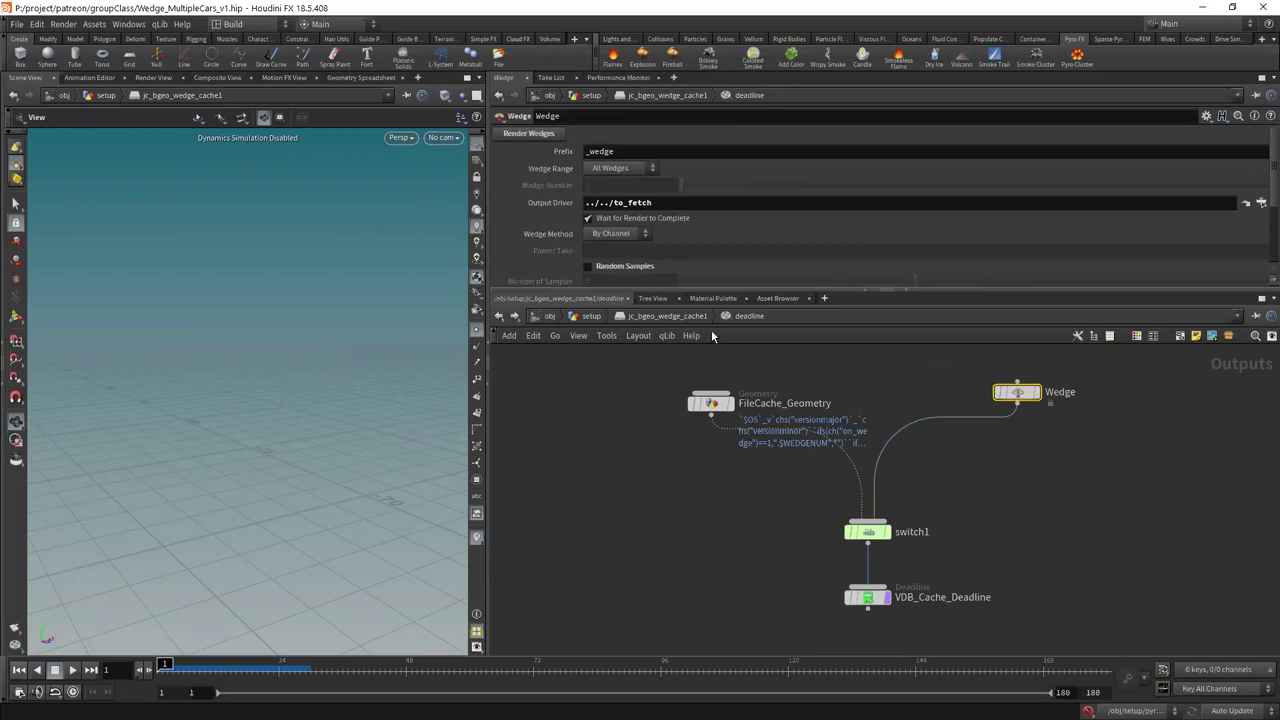
left_click(590, 317)
scroll(524, 253, "down", 2)
Turn off 'on wedge' in jc_bgeo_wedge_cache1's Cache File settings.
scroll(527, 252, "down", 2)
scroll(529, 240, "down", 2)
scroll(529, 236, "up", 3)
scroll(527, 210, "up", 3)
left_click(526, 190)
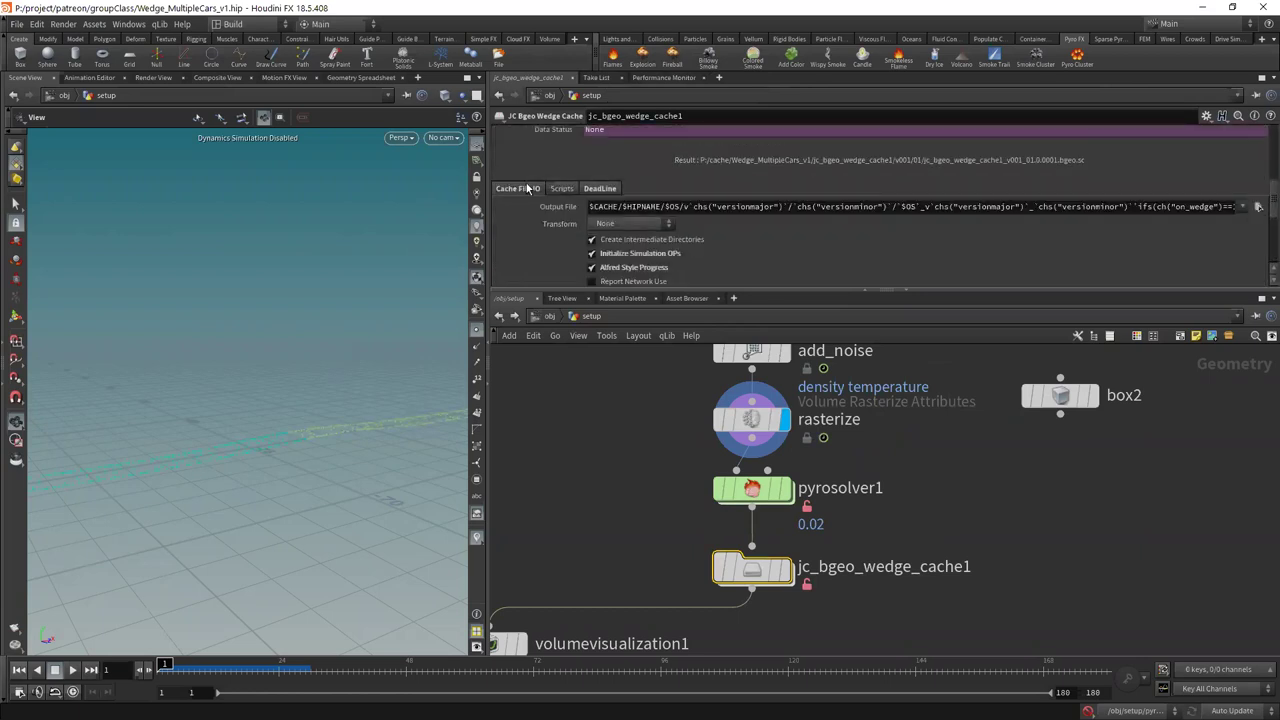
scroll(532, 213, "down", 2)
left_click_drag(556, 290, 570, 411)
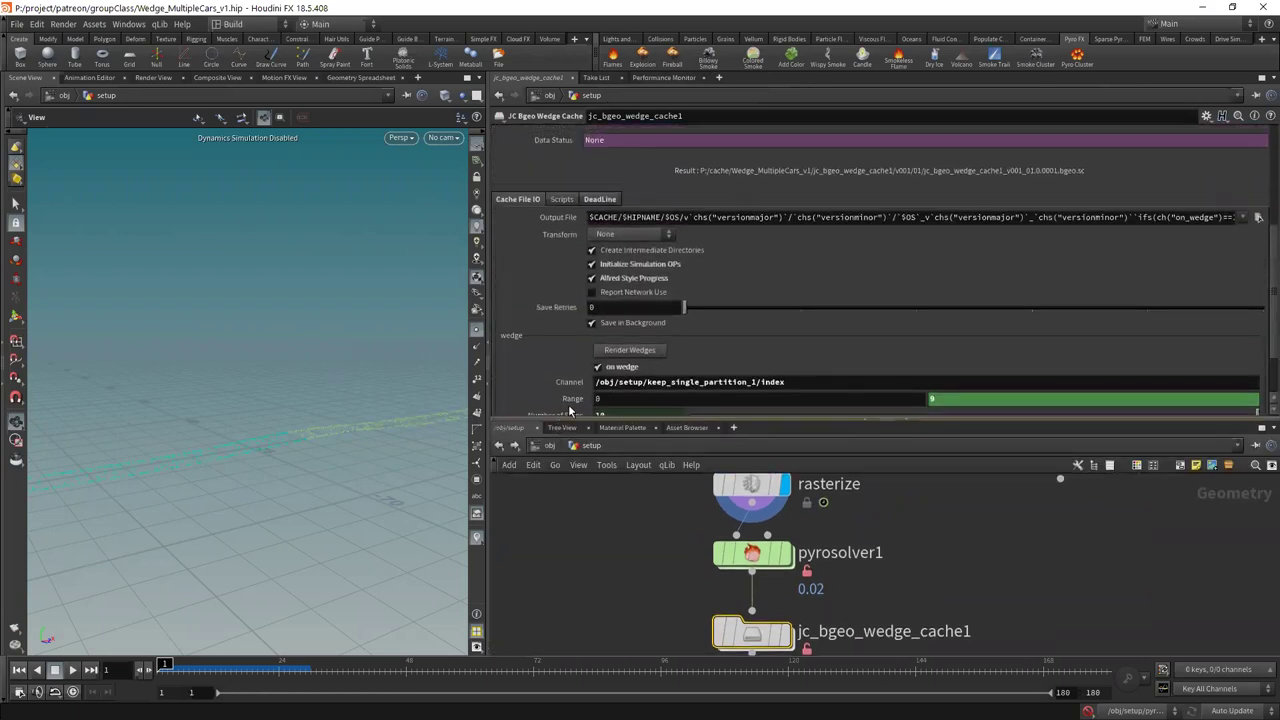
left_click(607, 370)
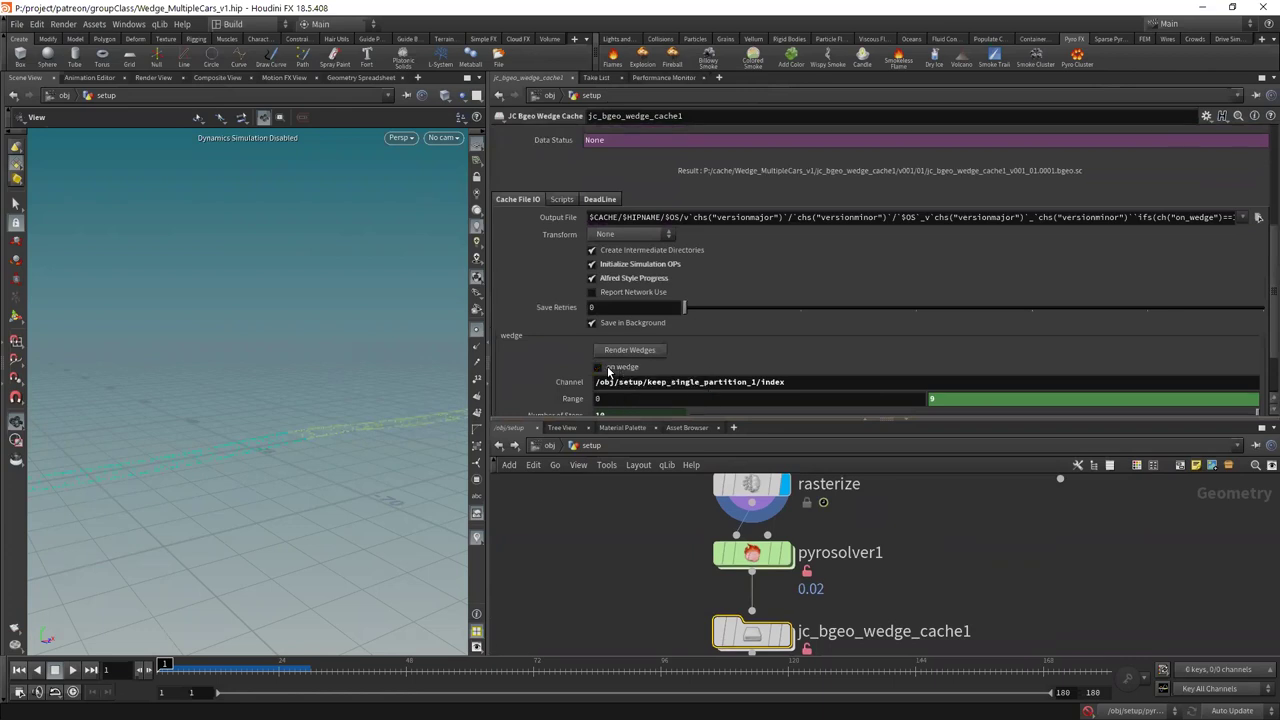
In the deadline network, replace switch1's on_wedge expression with Input Index 1.
double_click(752, 633)
double_click(690, 596)
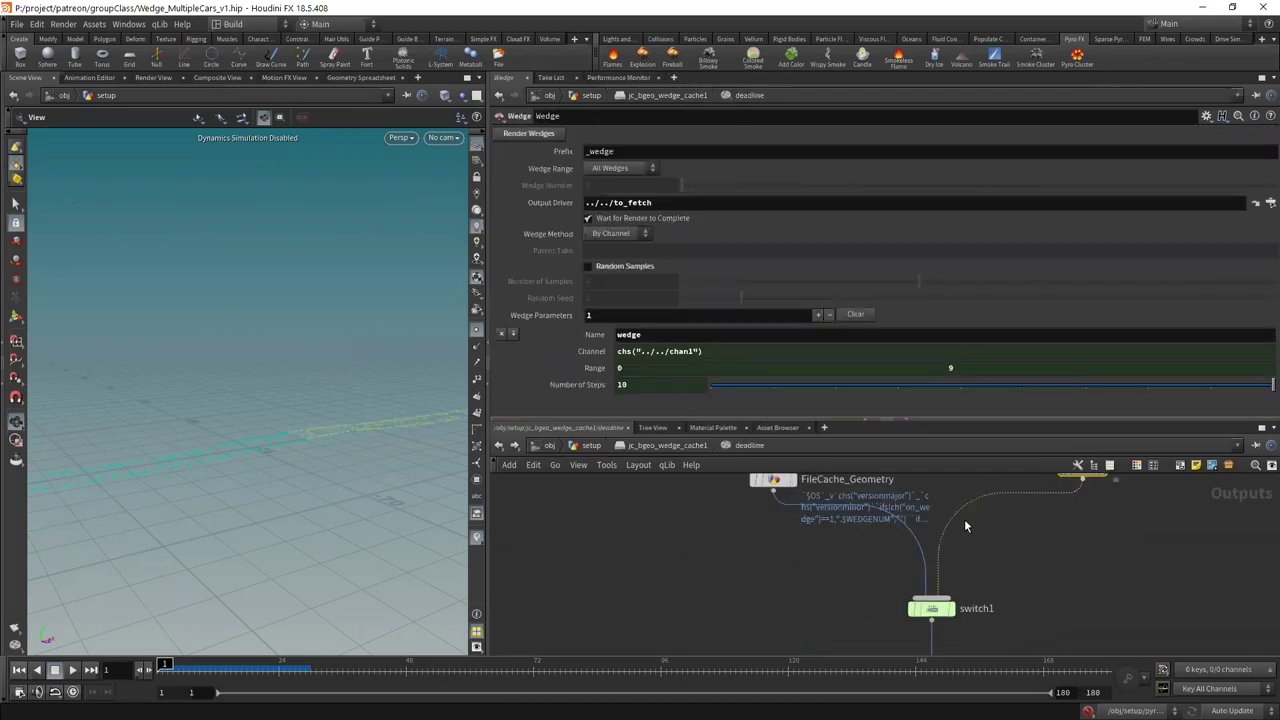
left_click(932, 608)
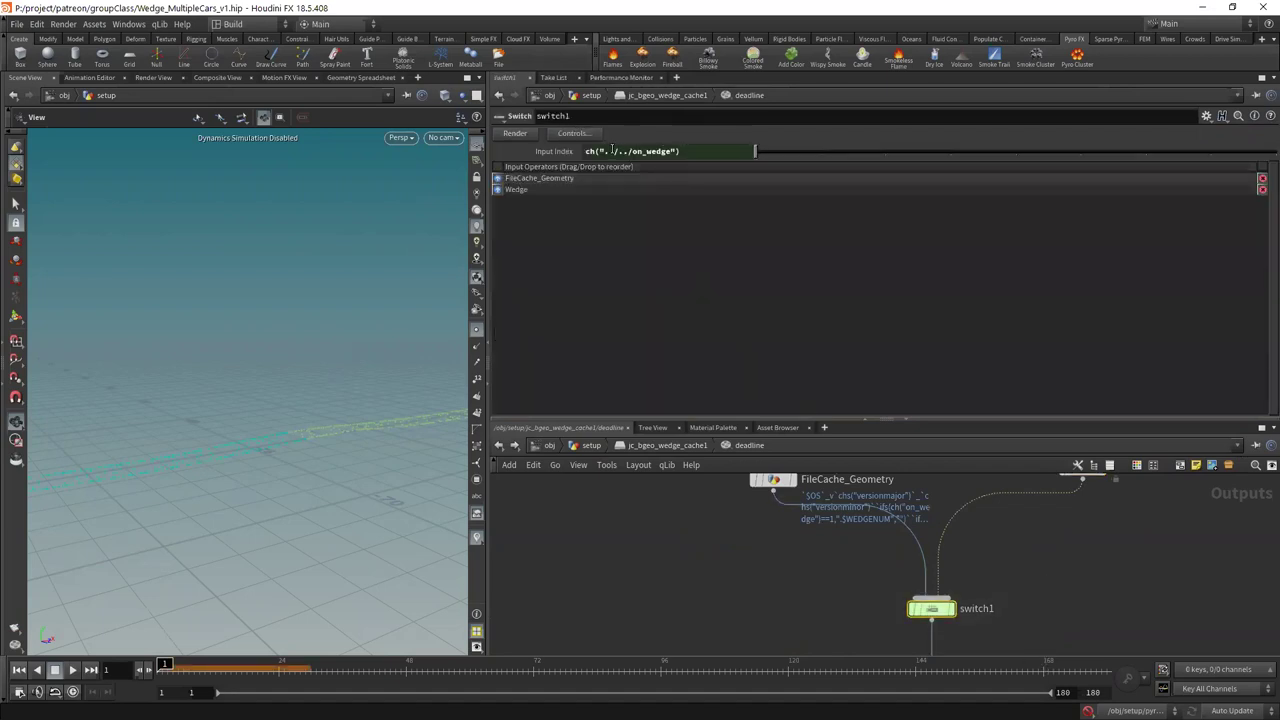
left_click(565, 152, "ctrl+shift")
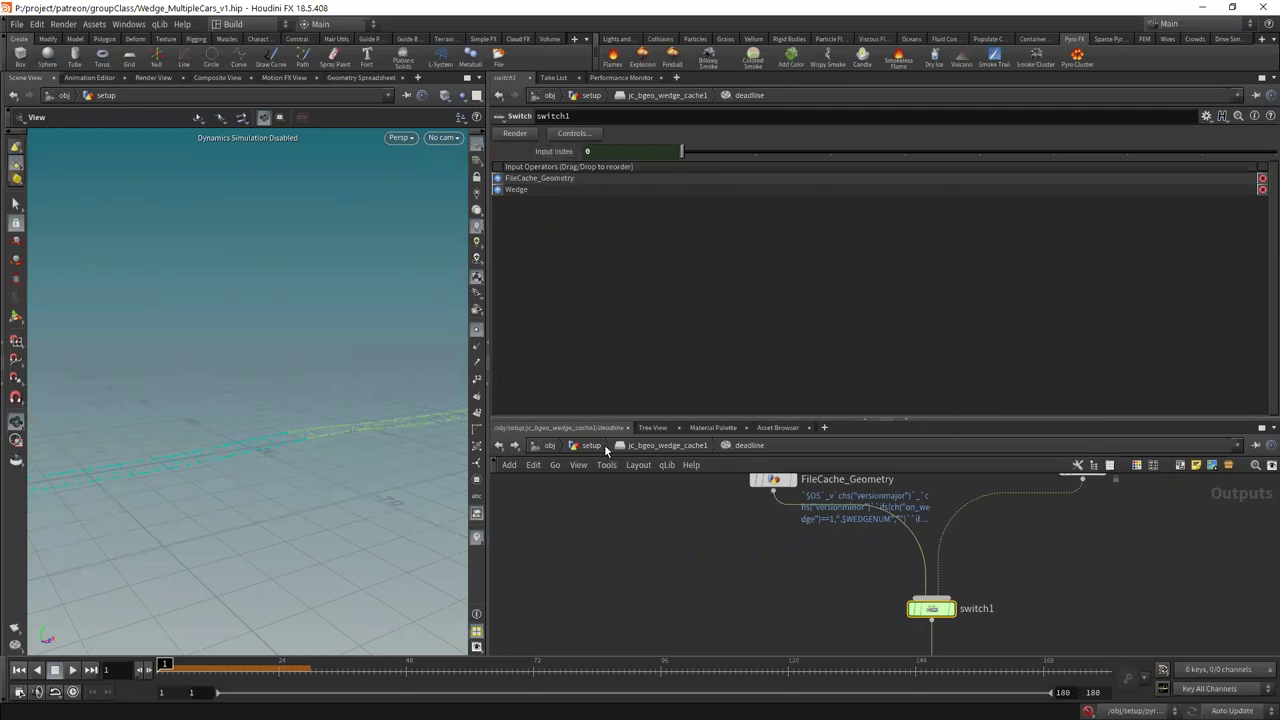
Re-enter the deadline network to review the Wedge node's settings, then go up one level.
left_click(600, 446)
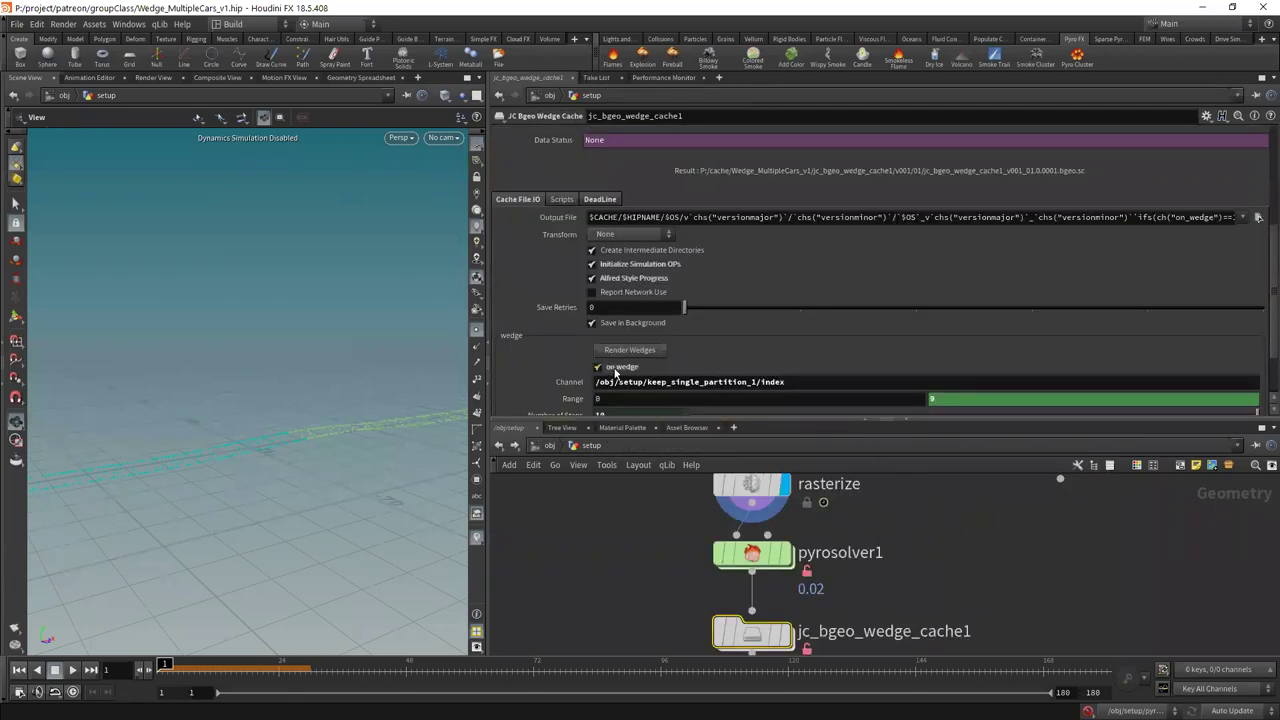
key("i")
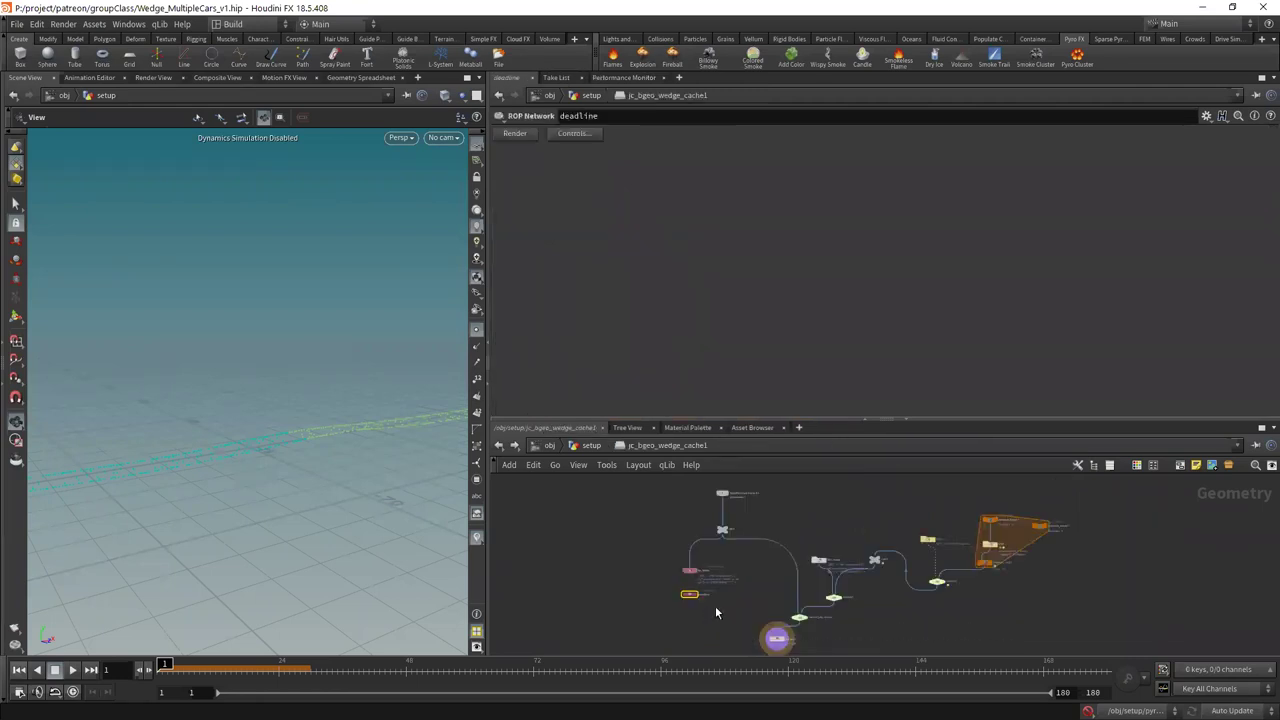
double_click(777, 638)
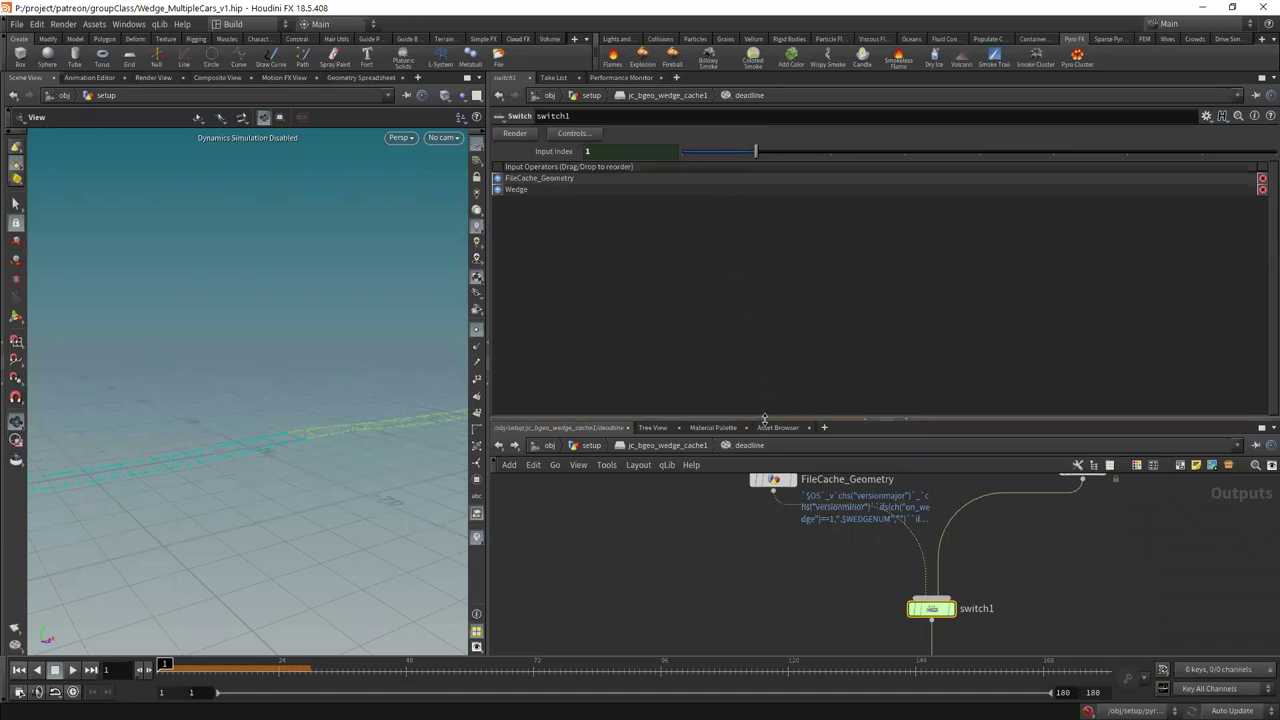
left_click_drag(765, 420, 790, 256)
left_click(1041, 394)
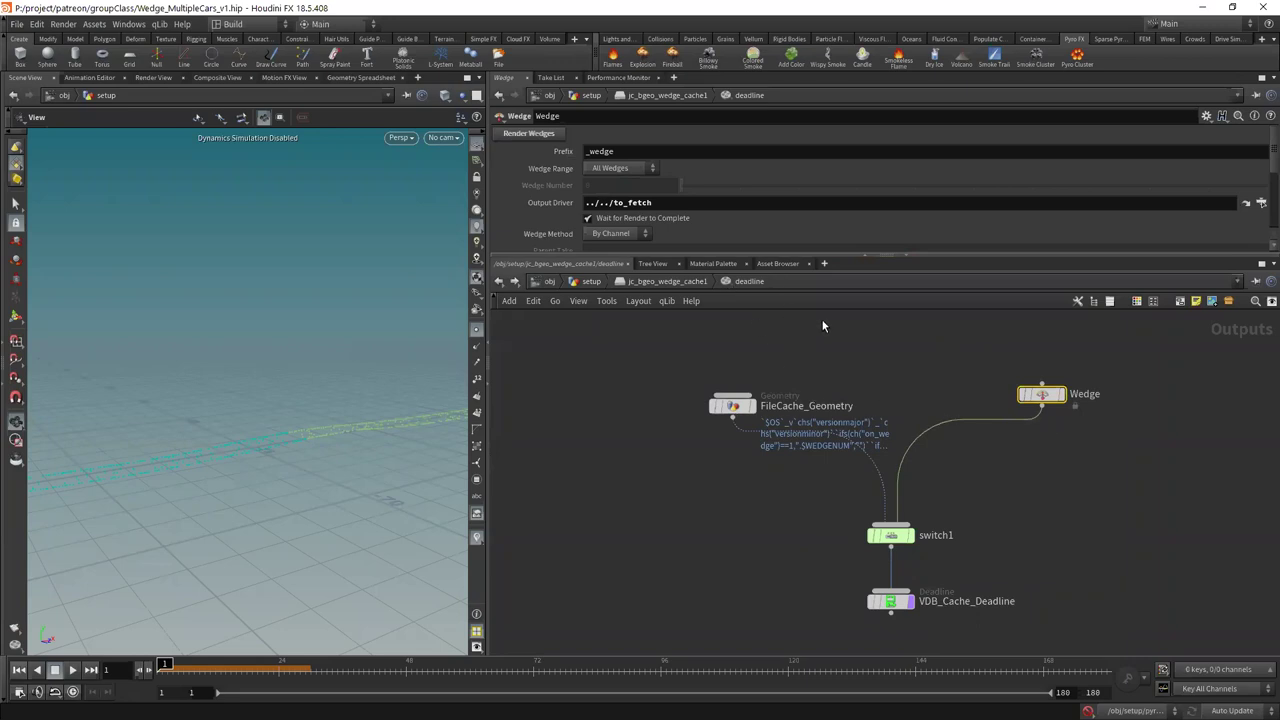
left_click(662, 282)
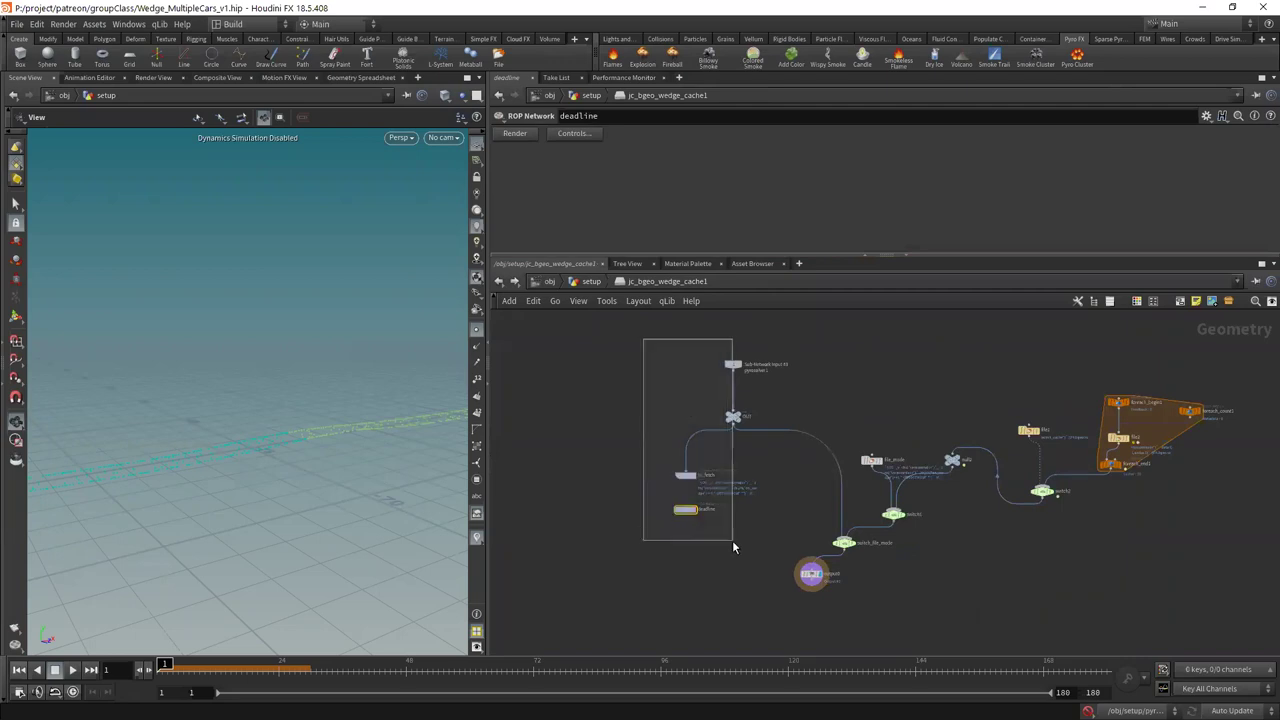
Move the three left-hand OUT group nodes up and to the left.
left_click_drag(643, 337, 749, 543)
left_click_drag(733, 416, 689, 411)
left_click(831, 397)
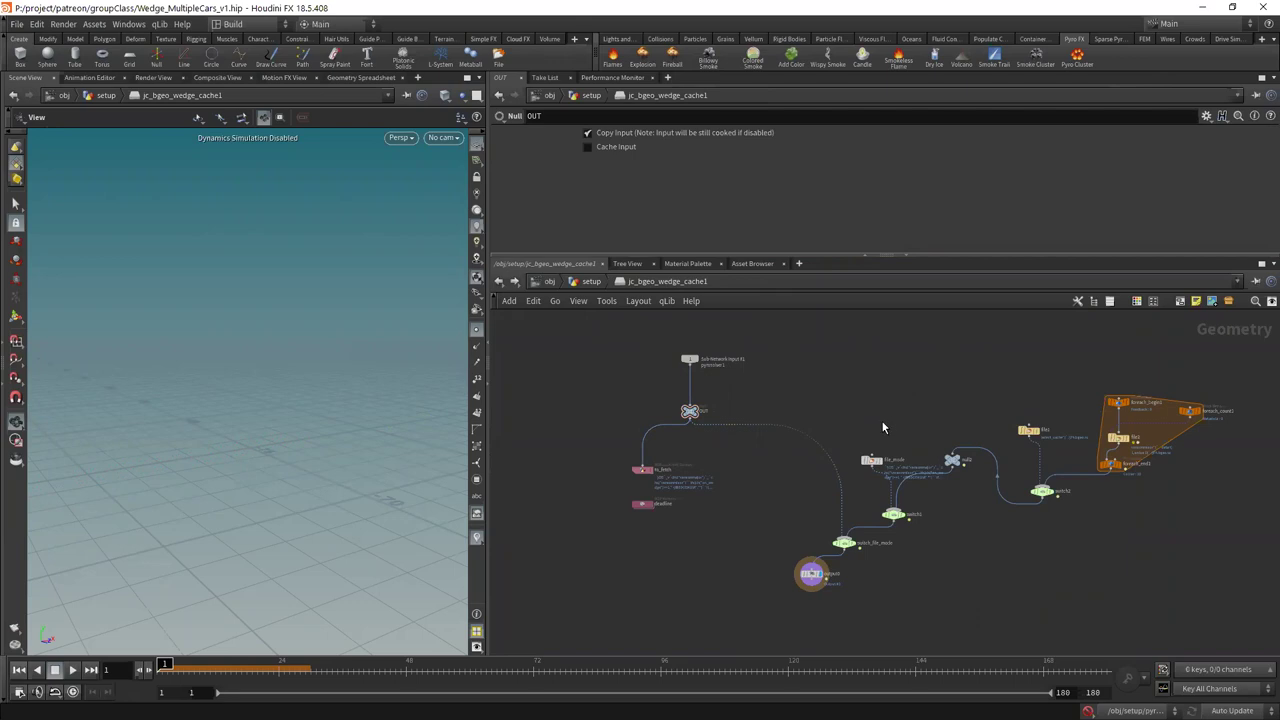
Review the foreach loop nodes and file1, then return to the setup network.
scroll(1201, 385, "up", 2)
left_click_drag(1235, 377, 1115, 510)
left_click_drag(971, 408, 923, 478)
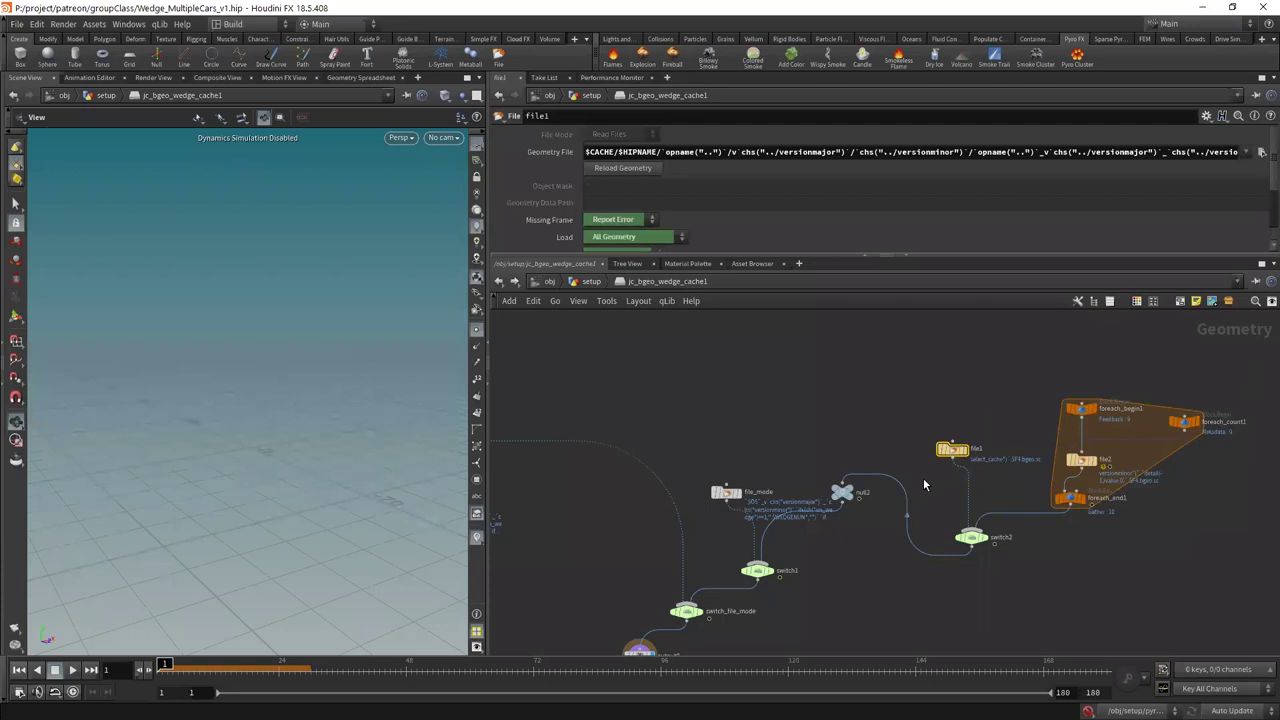
left_click_drag(1008, 395, 1250, 575)
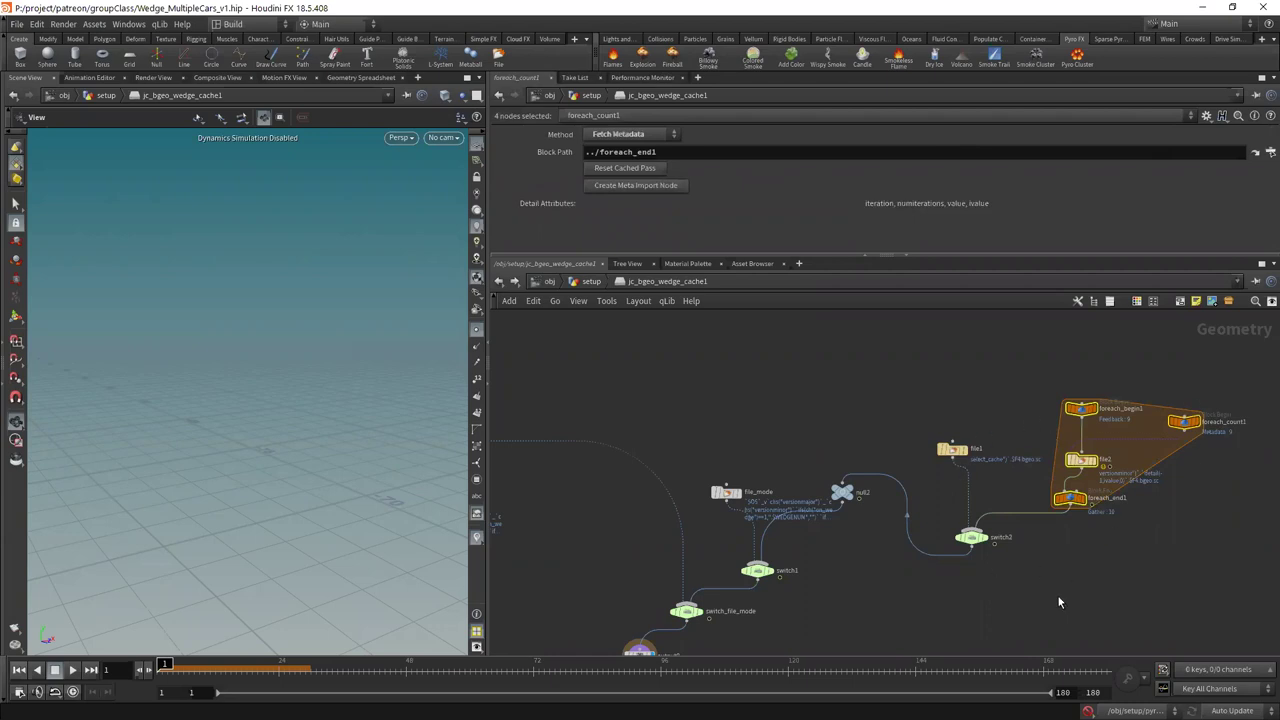
middle_click_drag(827, 600, 908, 488)
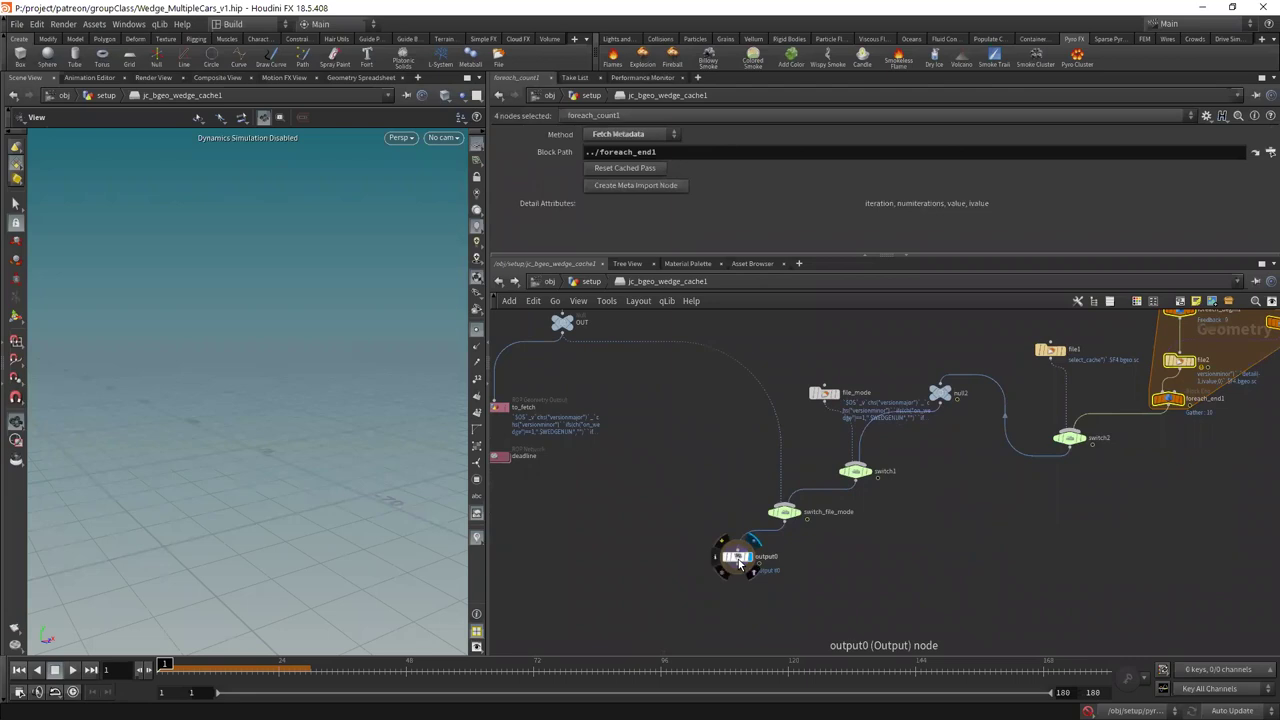
left_click(591, 281)
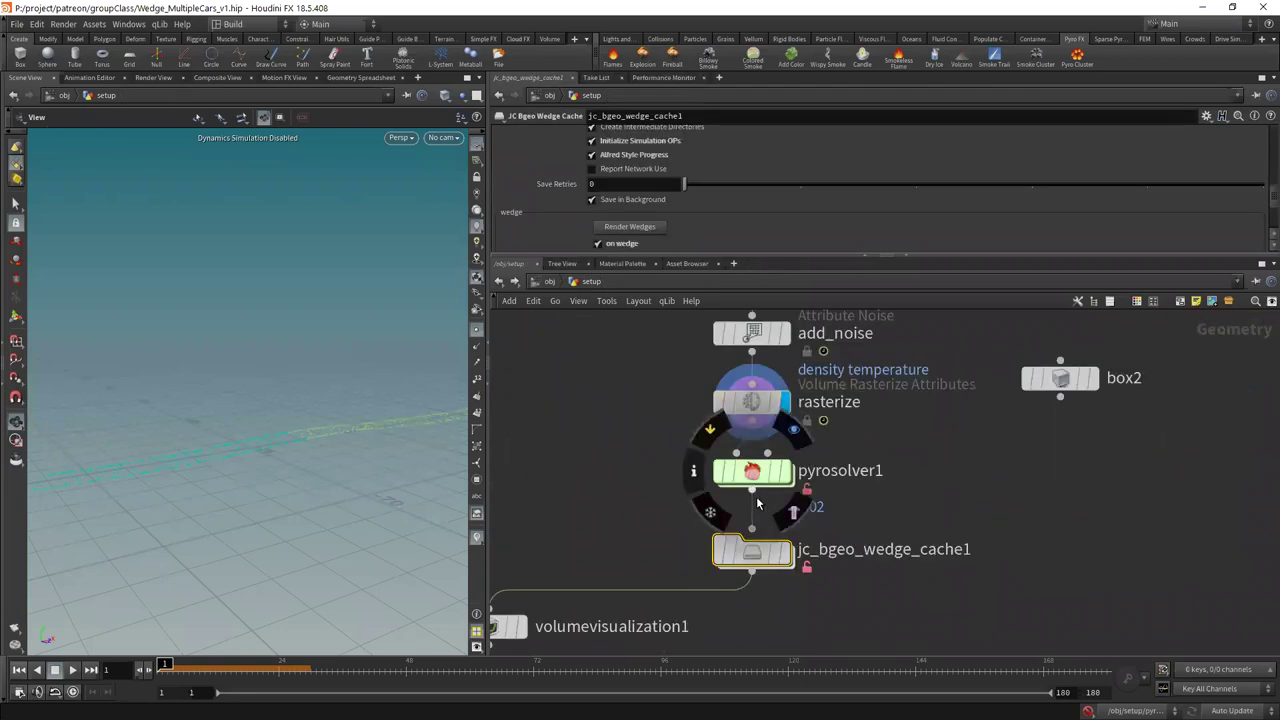
Display jc_bgeo_wedge_cache1 and review its output settings: All Merge on, Select Cache 10.
mouse_move(752, 551)
left_click(789, 560)
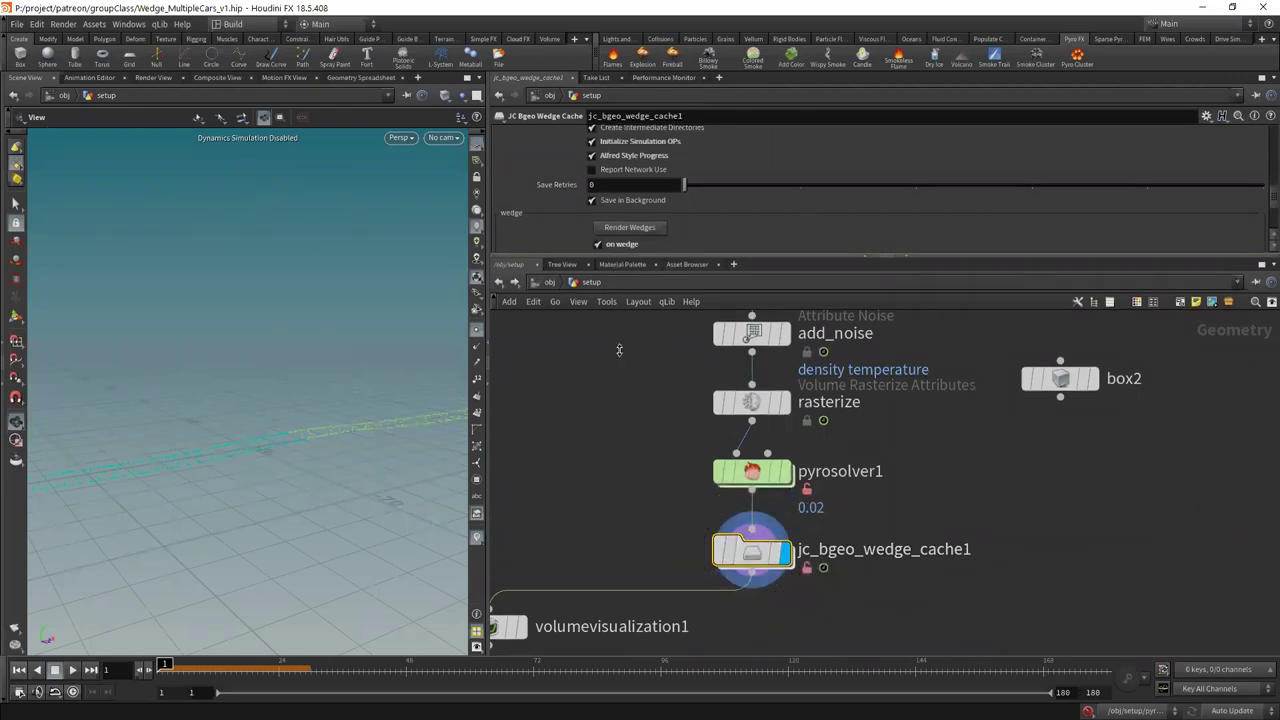
left_click_drag(615, 256, 658, 468)
scroll(530, 385, "down", 1)
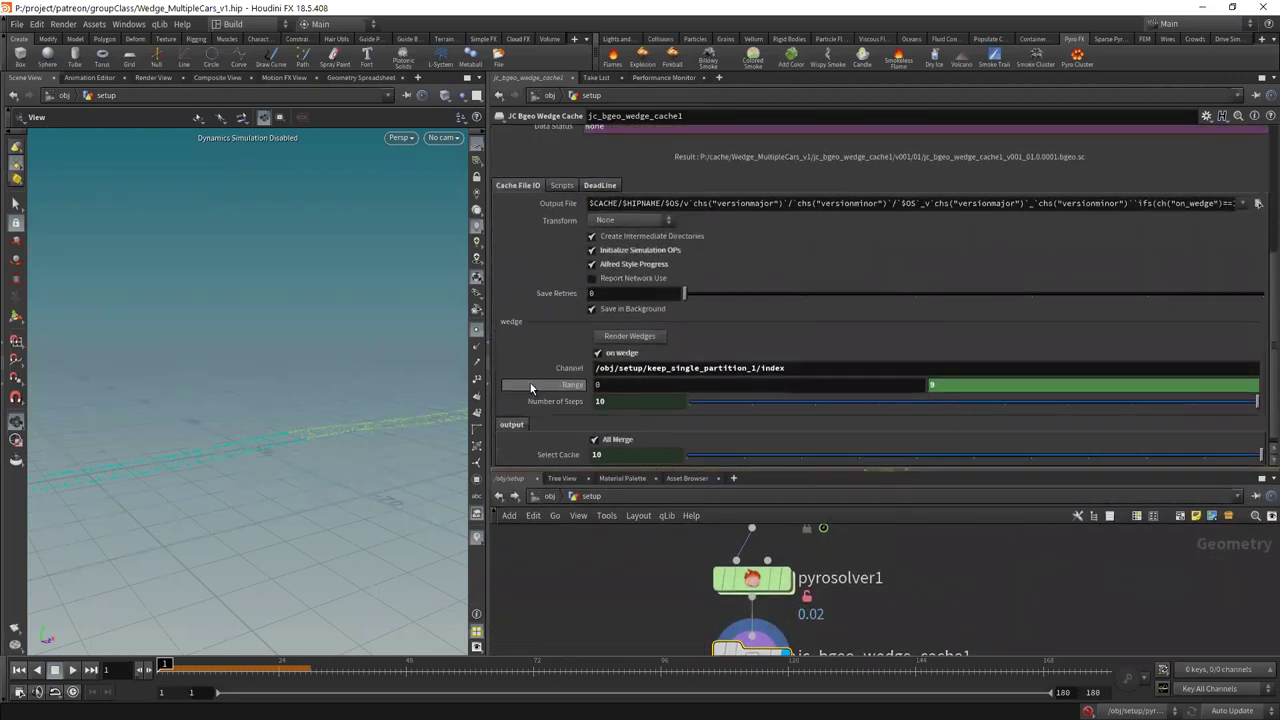
scroll(530, 383, "down", 1)
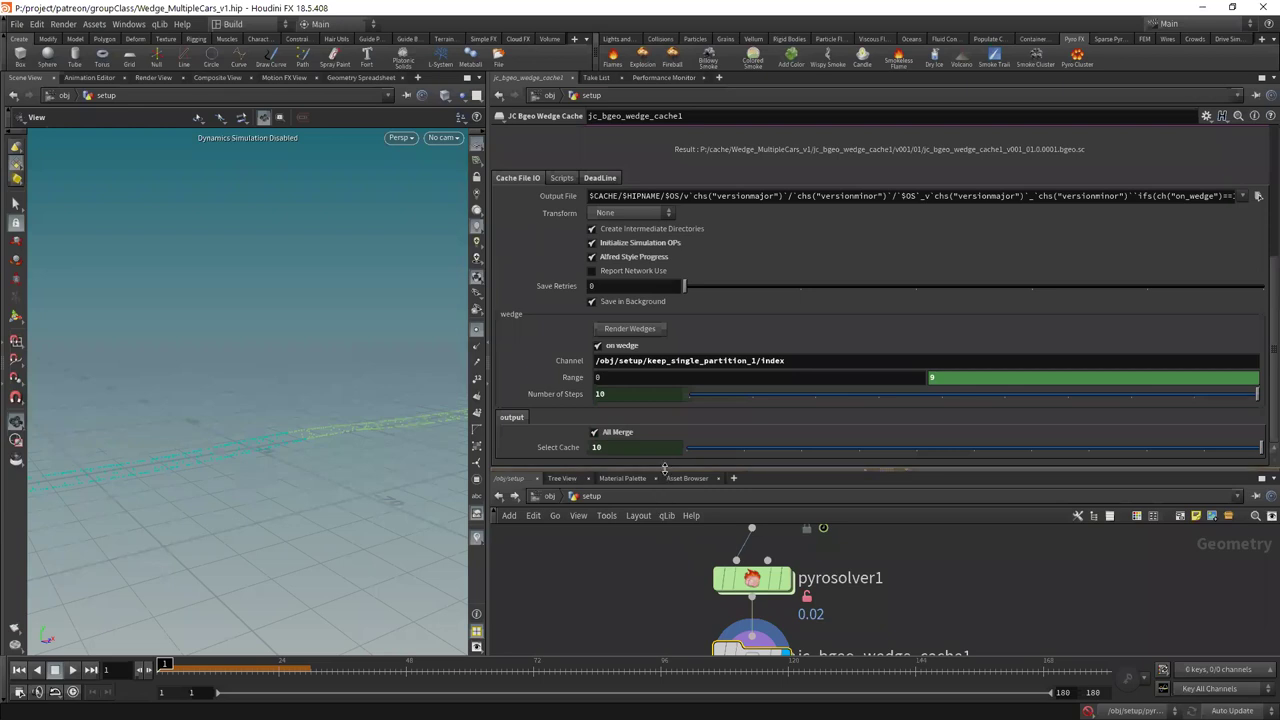
left_click_drag(664, 468, 655, 323)
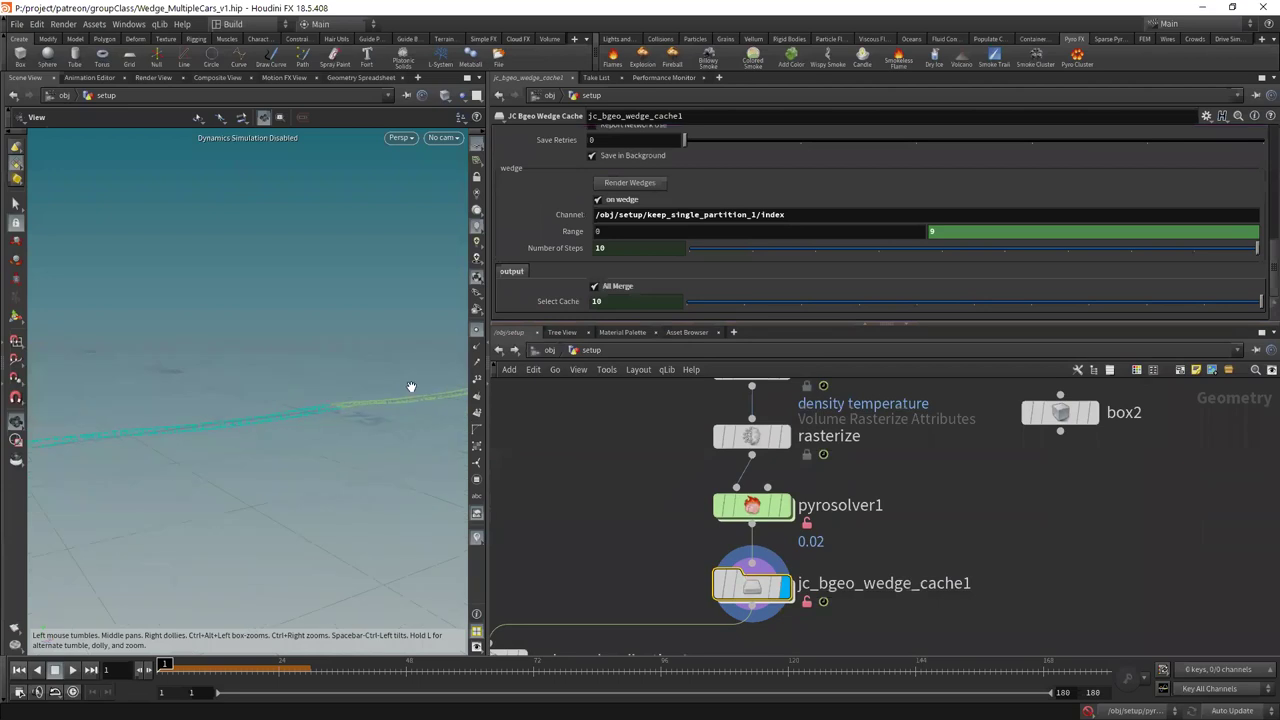
Display the coloured smoke from volumevisualization1 and orbit around the trail.
mouse_move(356, 397)
left_mouse_down()
mouse_move(314, 420)
mouse_move(356, 418)
left_mouse_up()
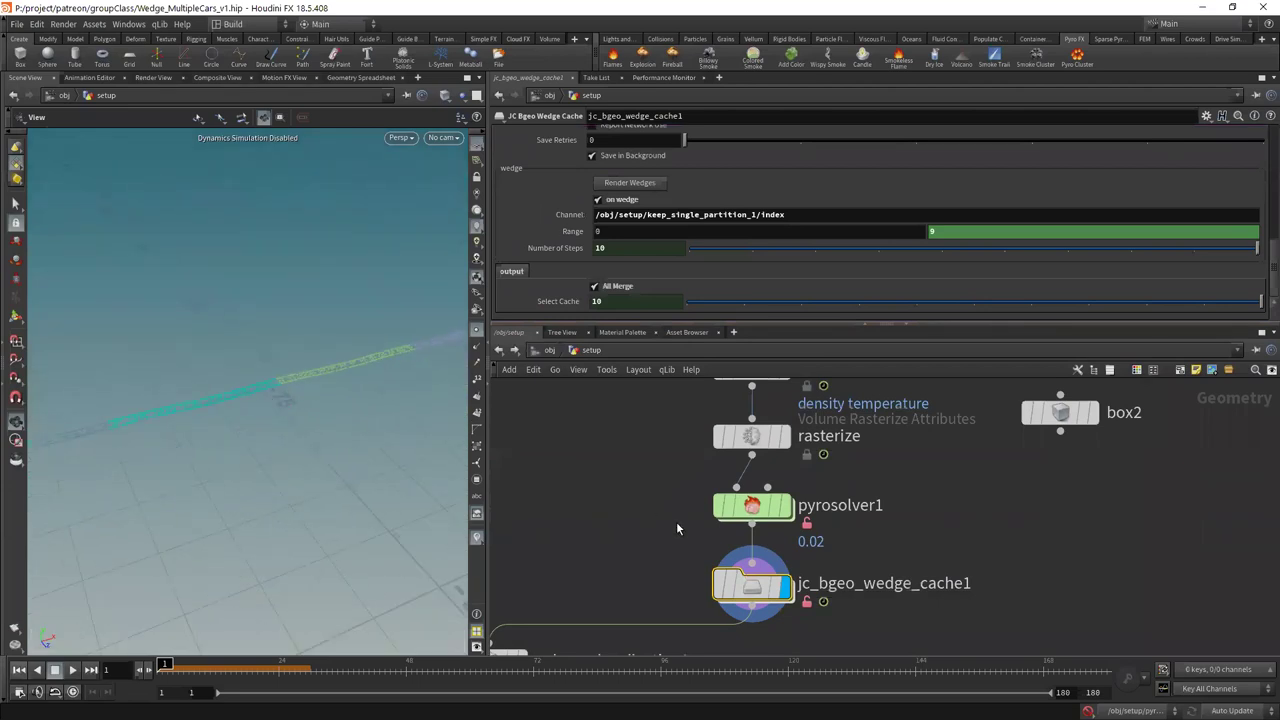
middle_click_drag(648, 533, 704, 472)
mouse_move(349, 406)
left_mouse_down()
mouse_move(286, 434)
mouse_move(429, 594)
left_mouse_up()
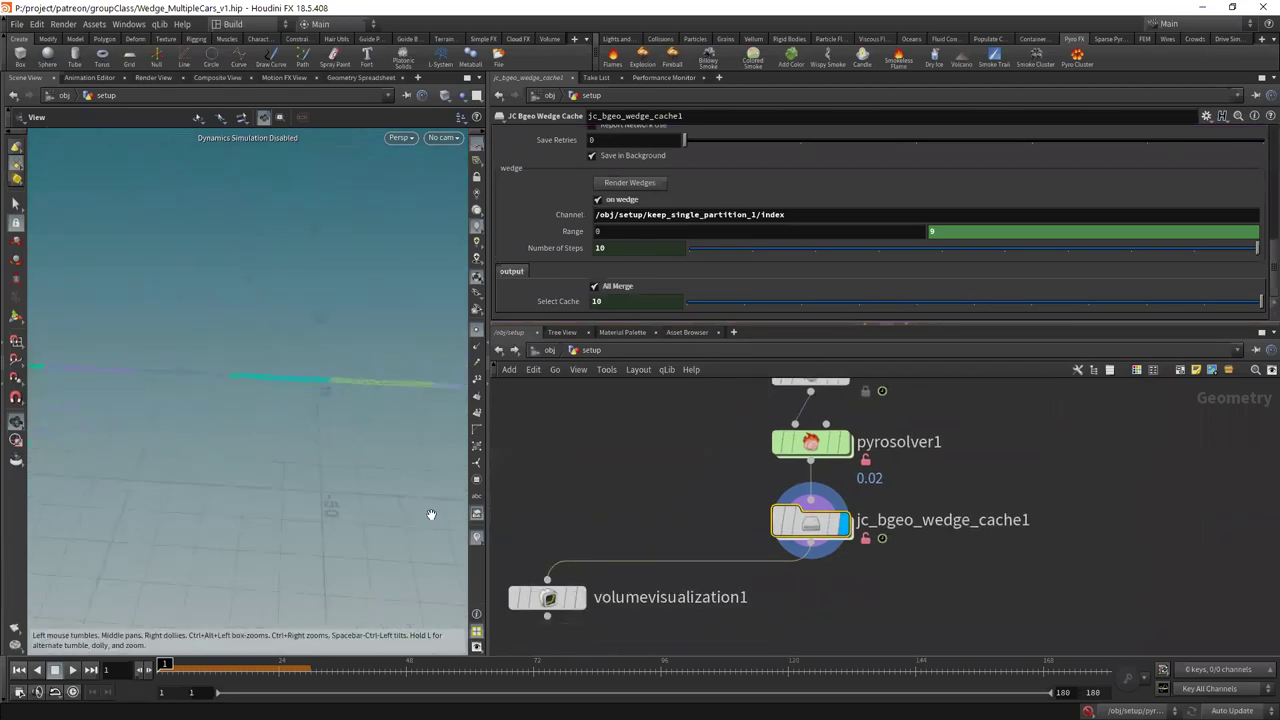
left_click(581, 600)
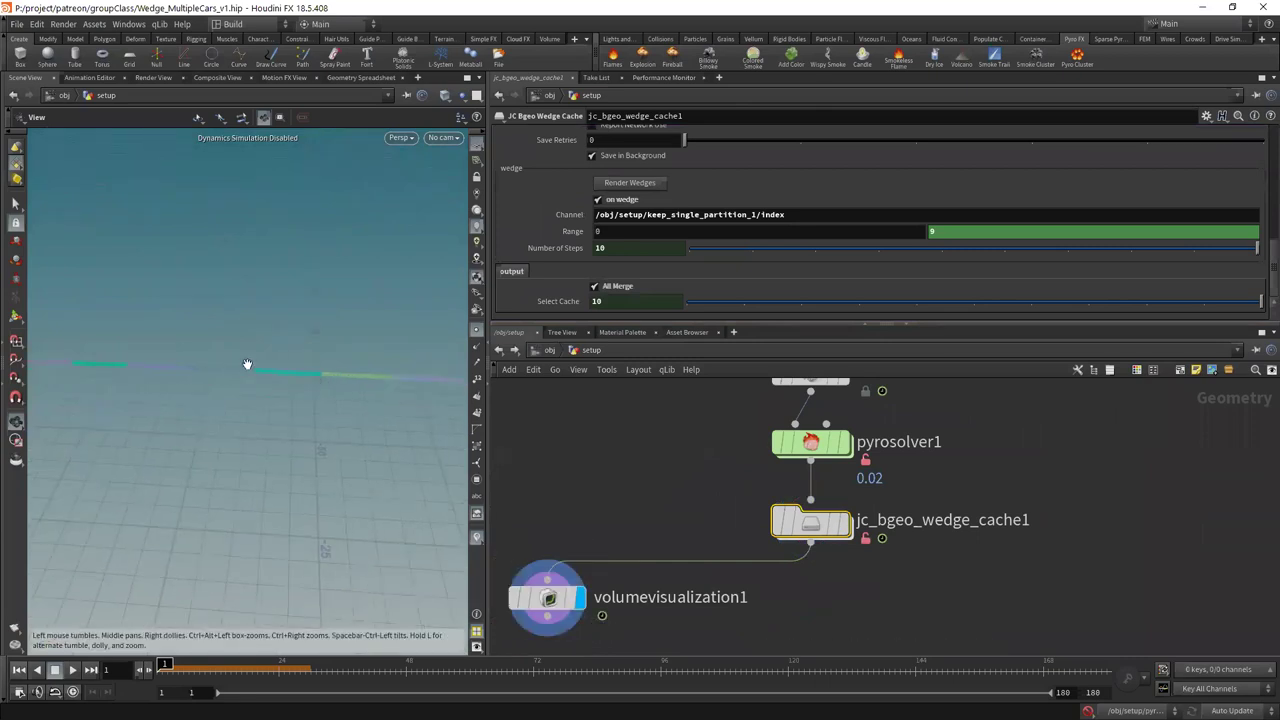
mouse_move(184, 393)
left_mouse_down()
mouse_move(306, 400)
mouse_move(263, 543)
left_mouse_up()
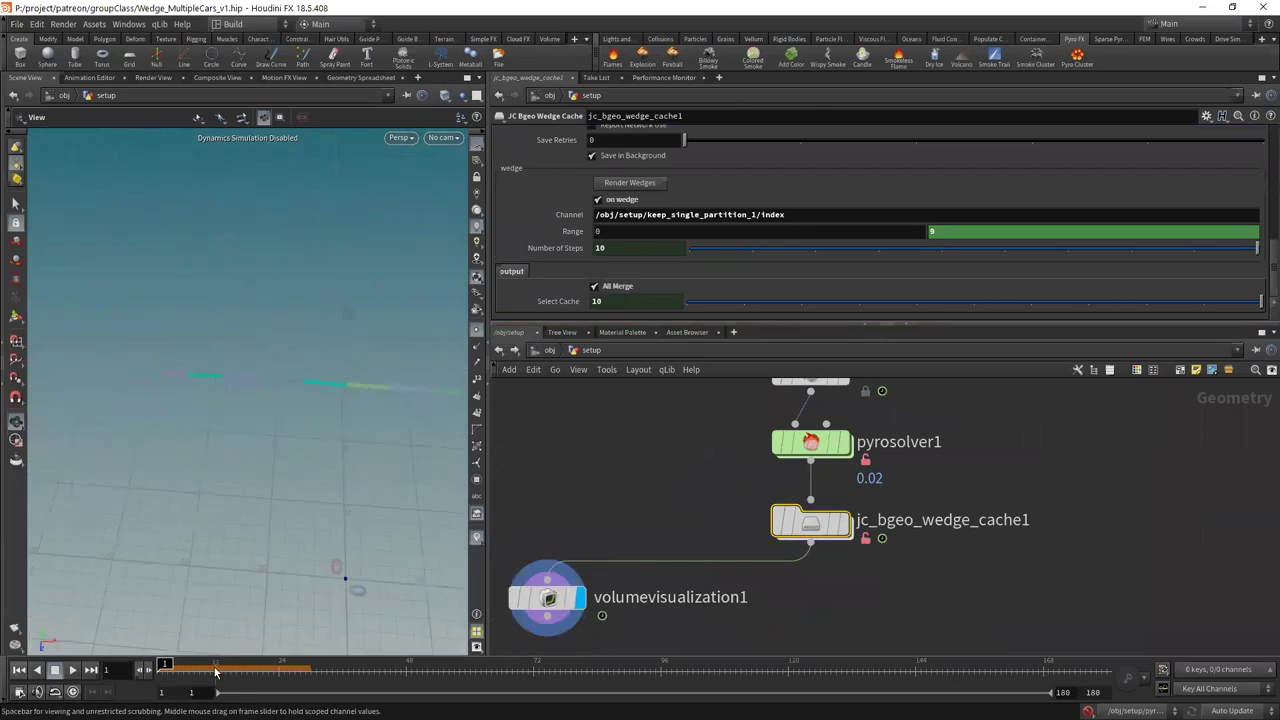
scroll(860, 425, "down", 2)
scroll(875, 420, "up", 3)
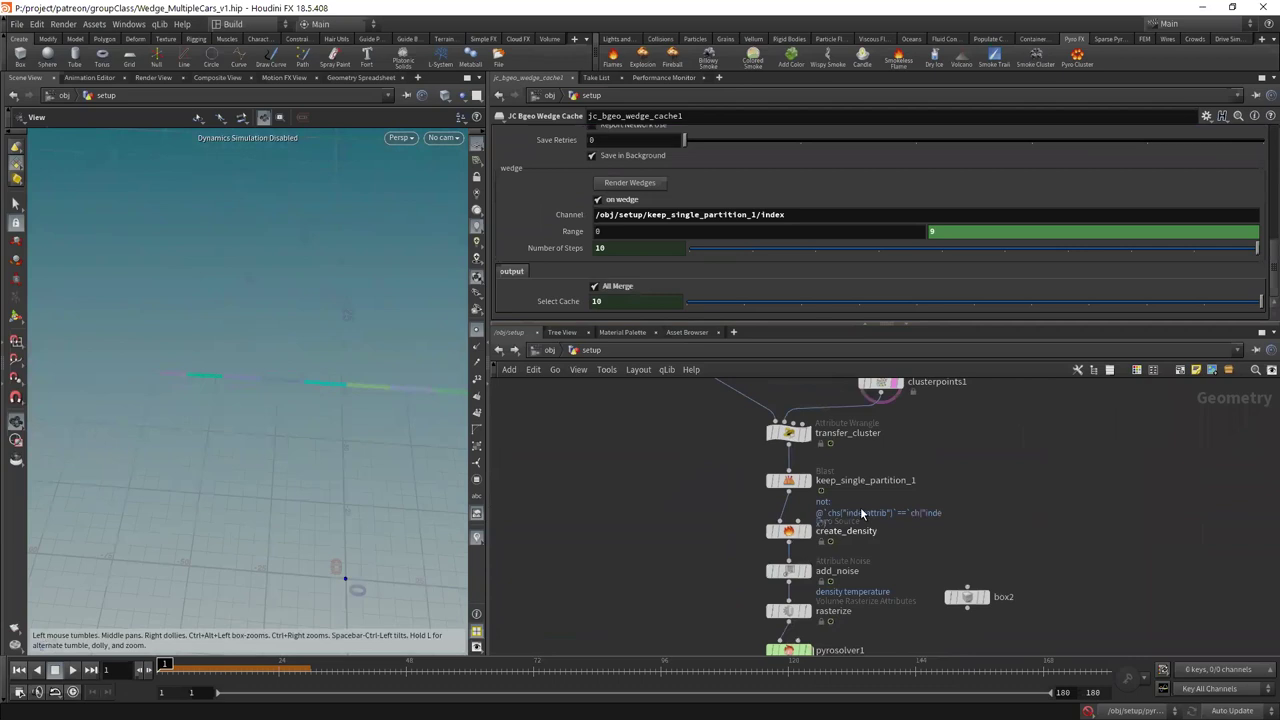
Advance to frame 21, frame the car's smoke, and select transform1.
left_click(895, 390)
left_click_drag(199, 666, 262, 670)
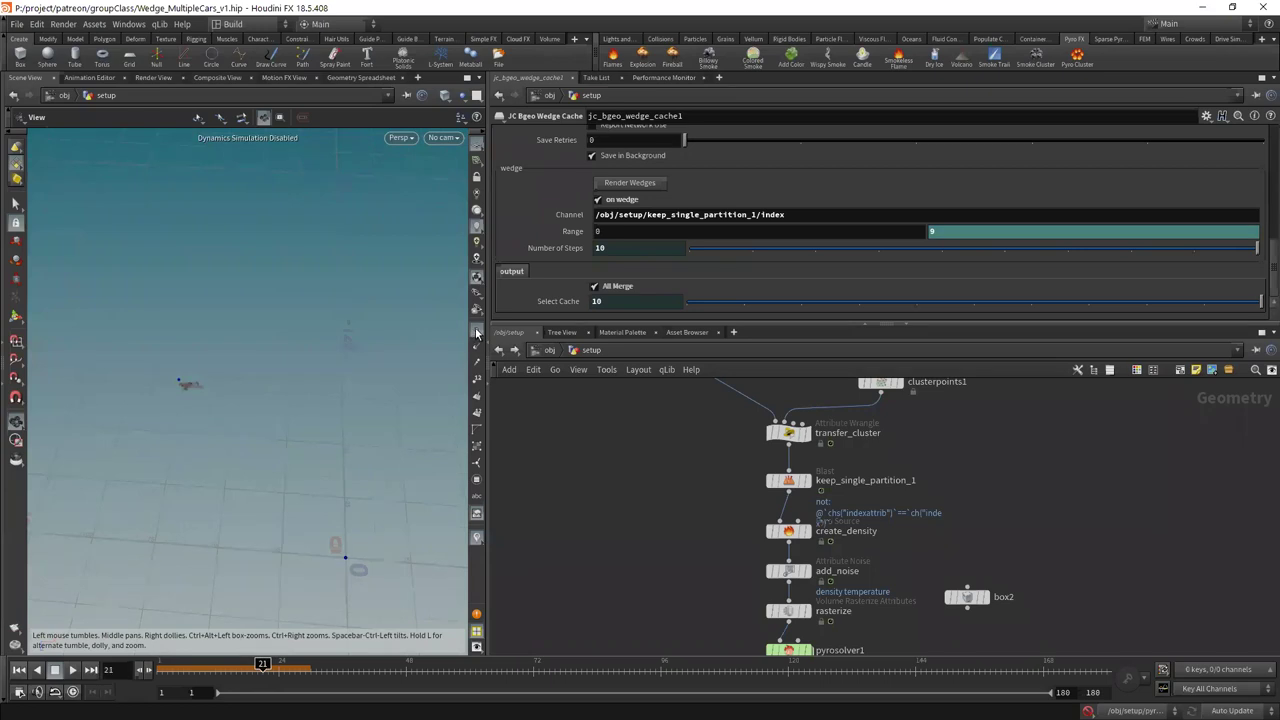
right_click_drag(300, 434, 391, 373)
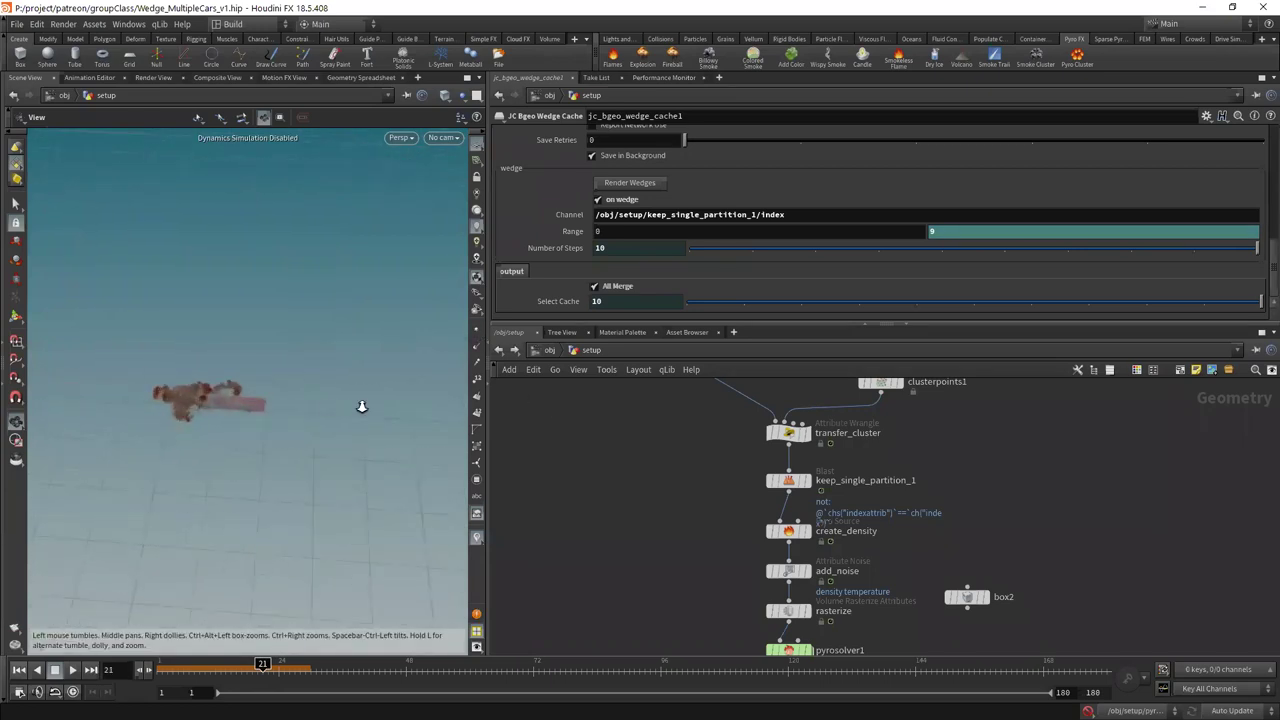
left_click_drag(391, 373, 277, 366)
mouse_move(690, 400)
middle_mouse_down()
mouse_move(707, 502)
mouse_move(748, 591)
mouse_move(857, 643)
mouse_move(811, 563)
mouse_move(817, 437)
middle_mouse_up()
left_click(815, 433)
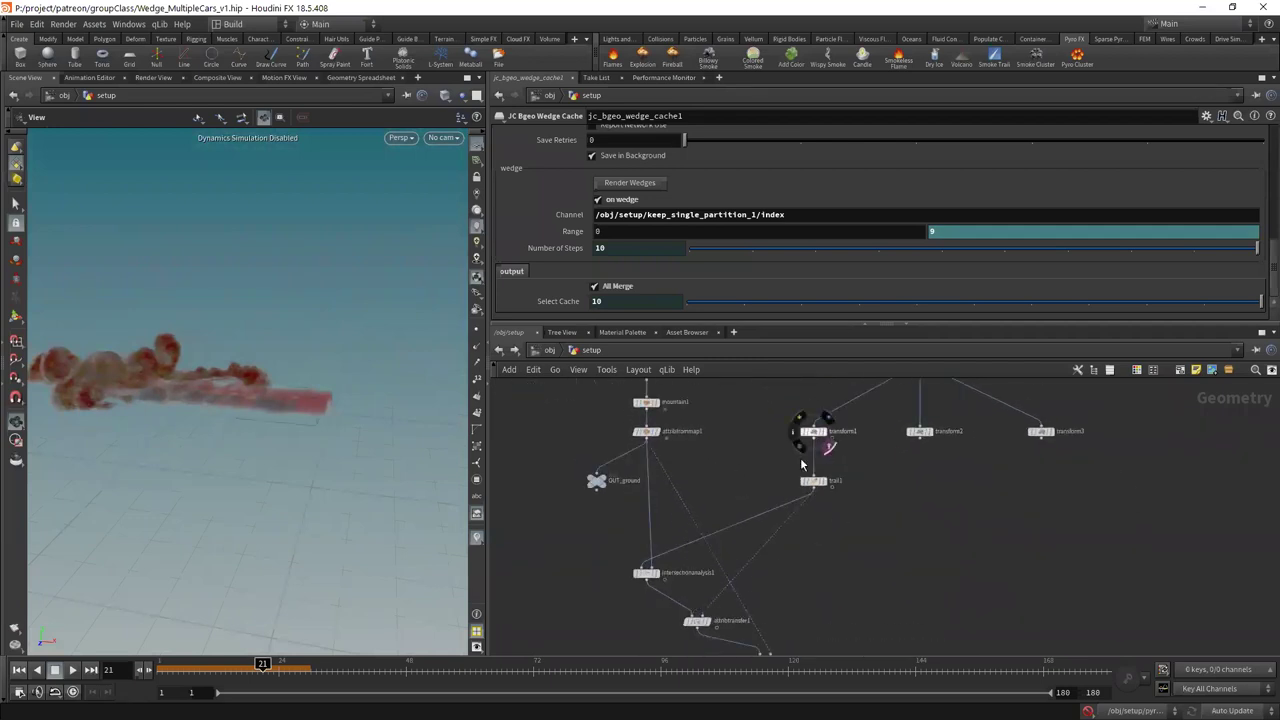
Inspect the whole smoke plume at frame 38, including from above.
mouse_move(346, 474)
left_mouse_down()
mouse_move(362, 474)
mouse_move(323, 491)
mouse_move(266, 608)
left_mouse_up()
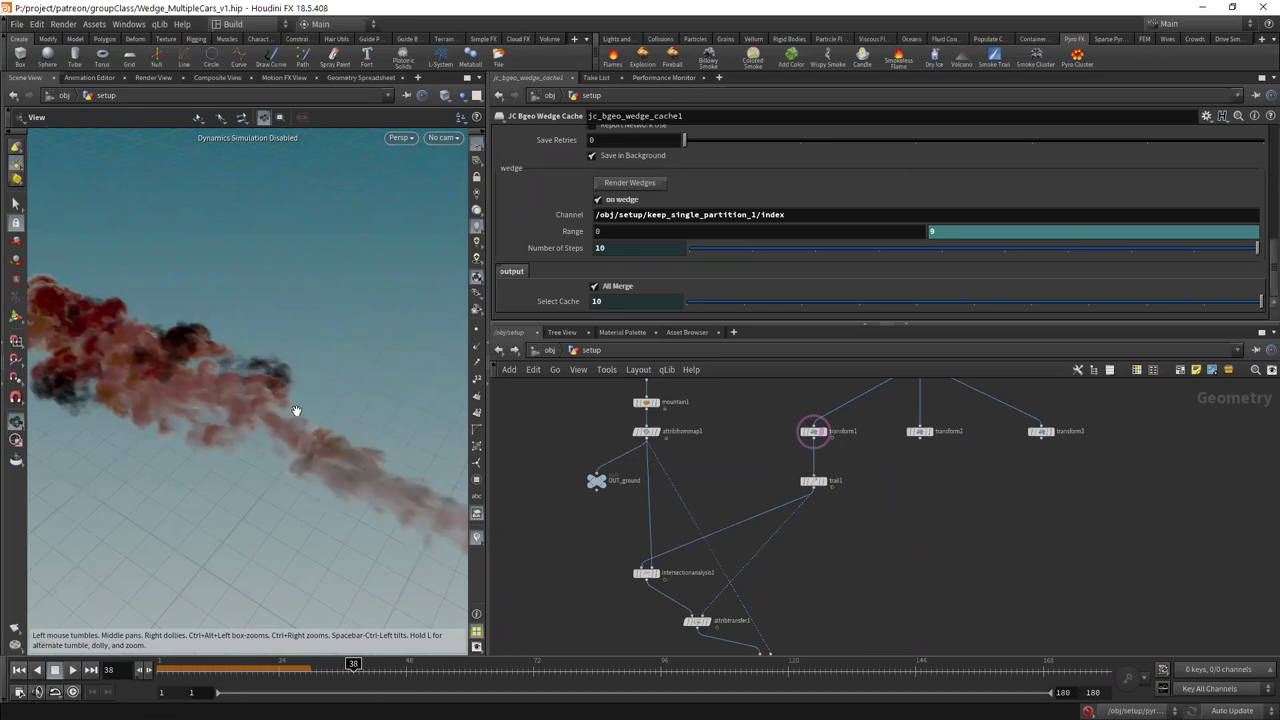
mouse_move(329, 409)
left_mouse_down()
mouse_move(214, 366)
mouse_move(306, 414)
mouse_move(258, 446)
left_mouse_up()
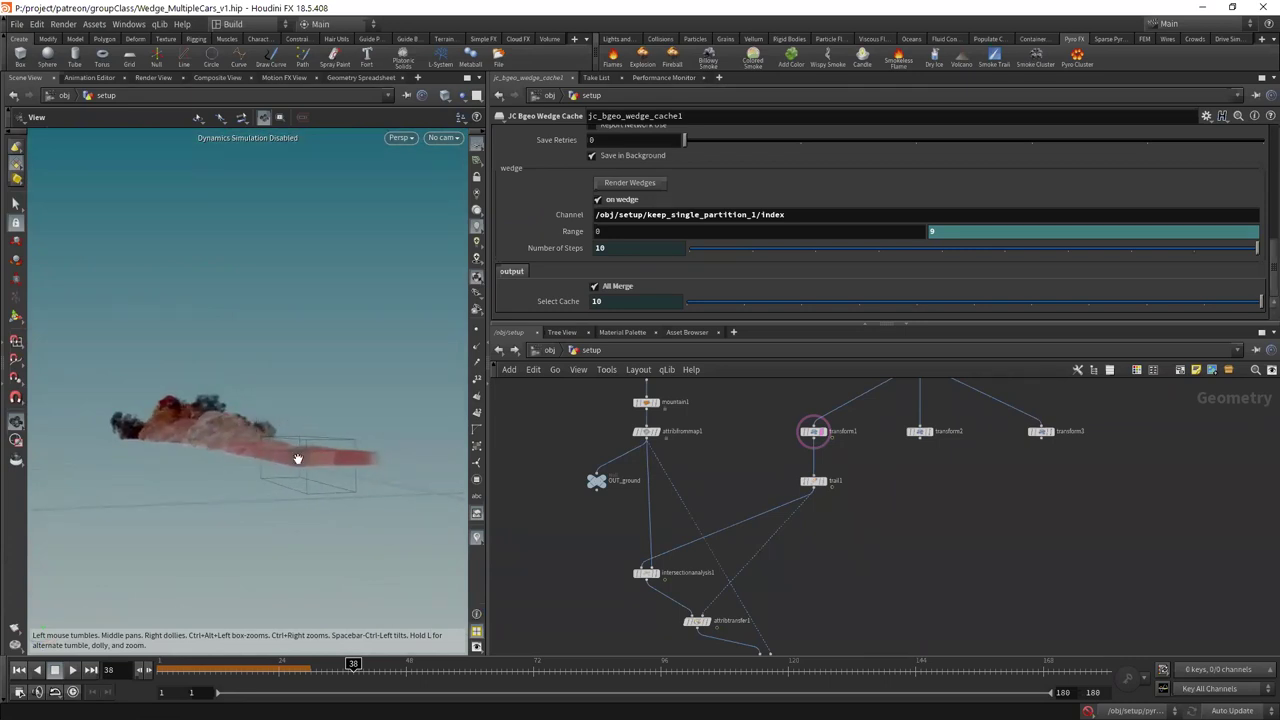
left_click_drag(171, 437, 177, 448)
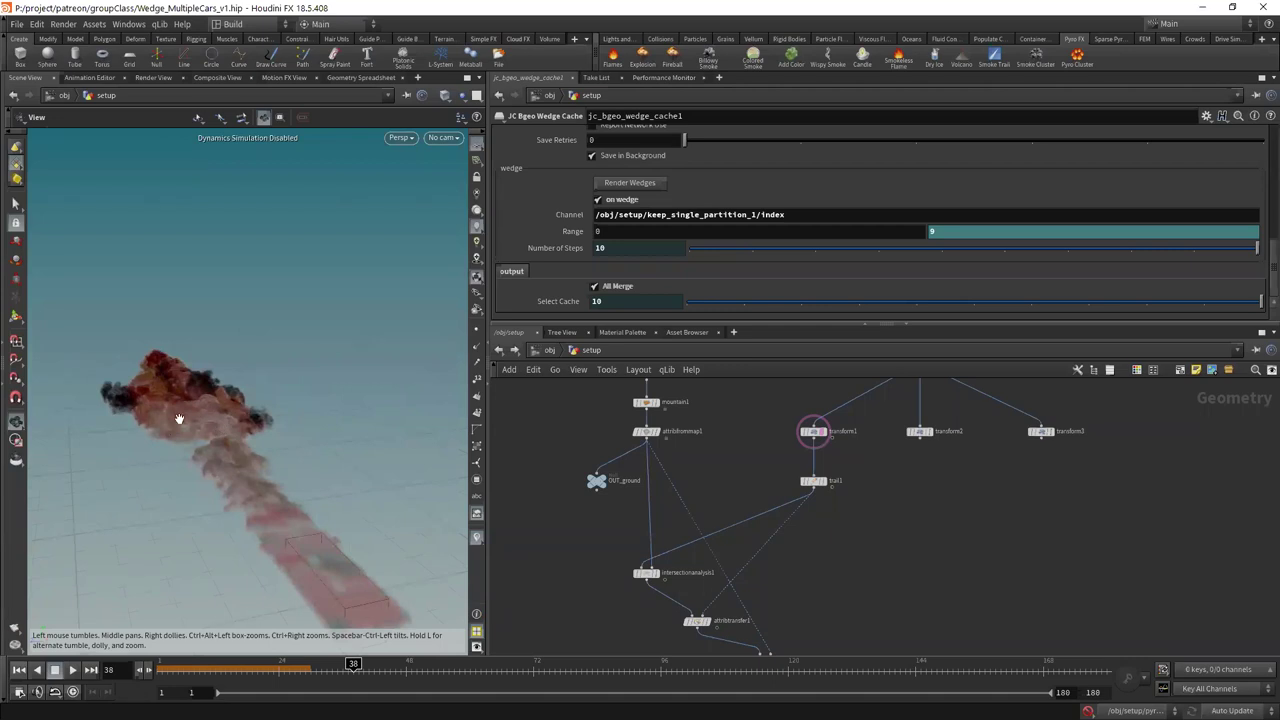
Display the stone-textured terrain from attribfrommap1 and view it from above.
middle_click_drag(758, 422, 775, 512)
scroll(747, 528, "up", 2)
scroll(743, 536, "up", 2)
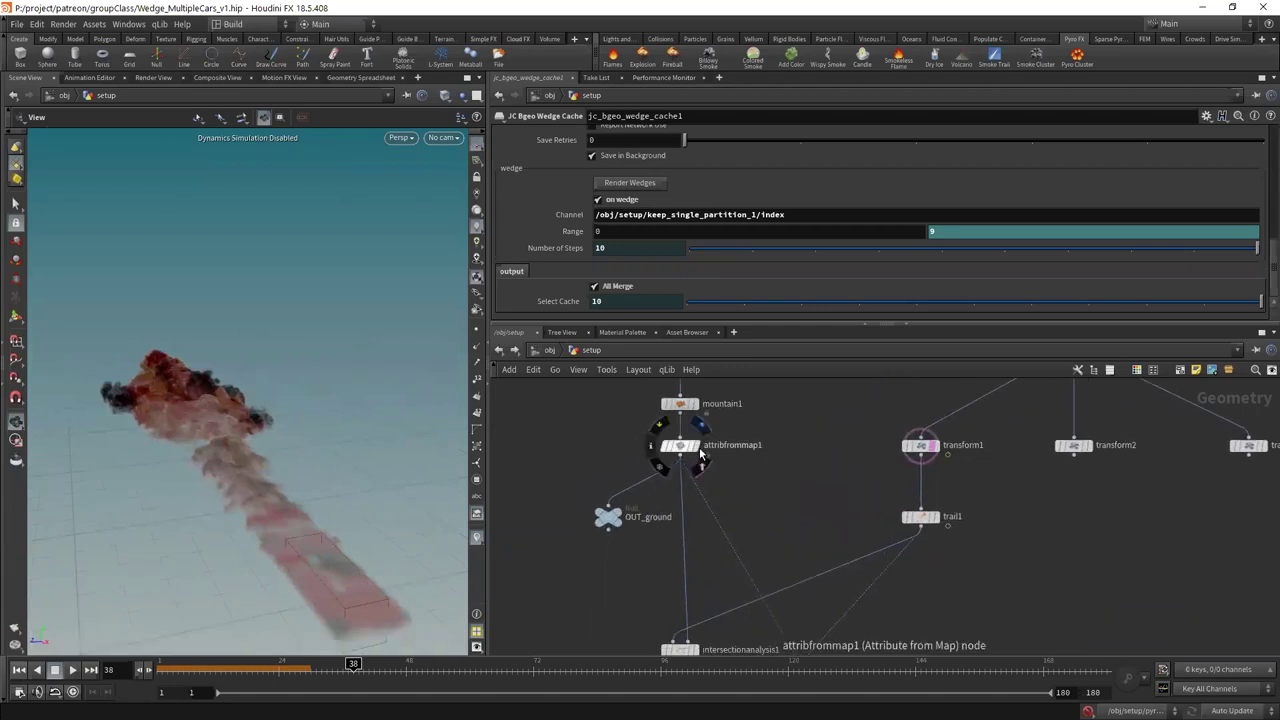
left_click(703, 428)
mouse_move(235, 543)
left_mouse_down()
mouse_move(337, 543)
mouse_move(237, 486)
mouse_move(285, 420)
mouse_move(169, 377)
left_mouse_up()
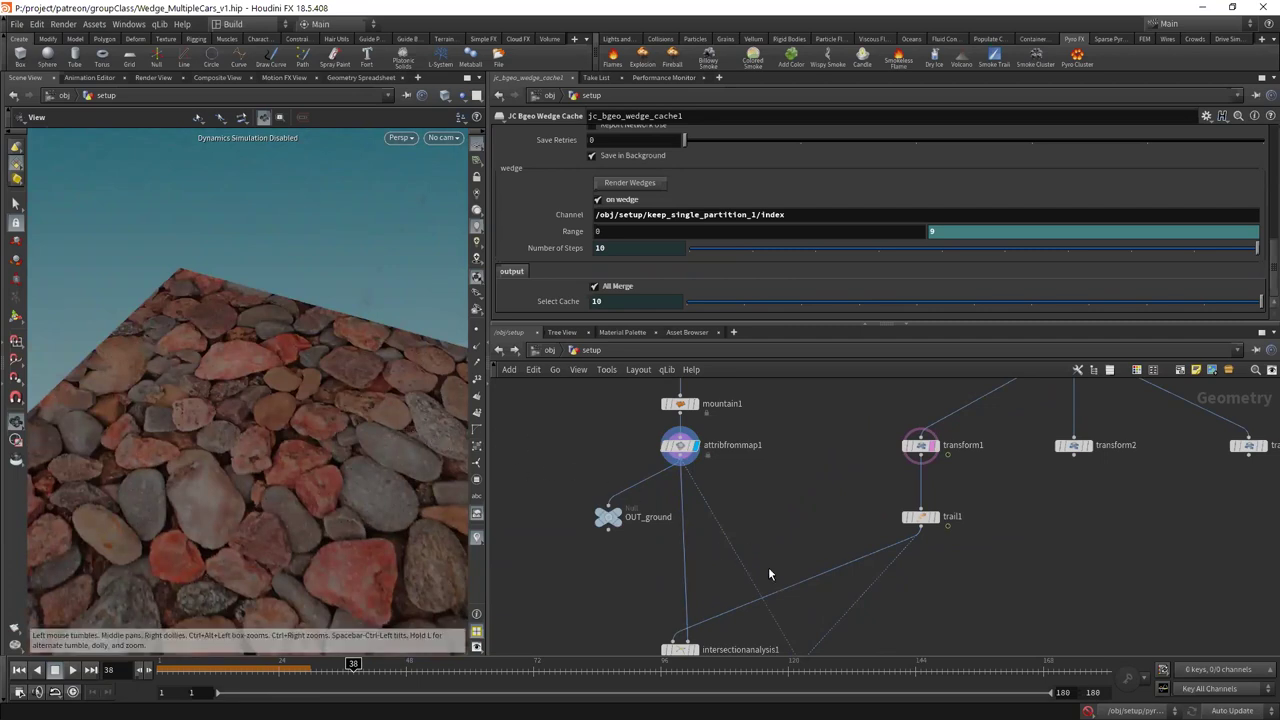
Display jc_bgeo_wedge_cache1's grey smoke plume again and frame it closer.
scroll(780, 447, "down", 3)
scroll(897, 410, "down", 3)
scroll(897, 410, "up", 2)
scroll(985, 561, "up", 3)
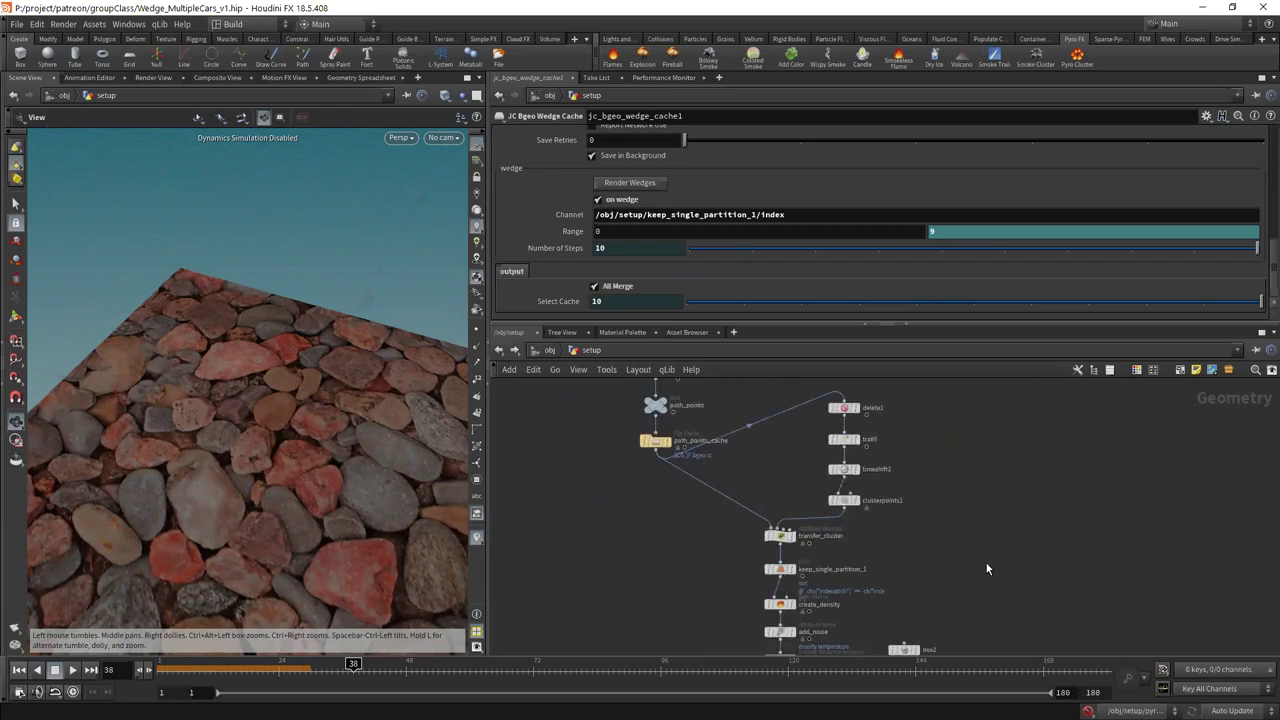
scroll(900, 545, "up", 2)
left_click(838, 530)
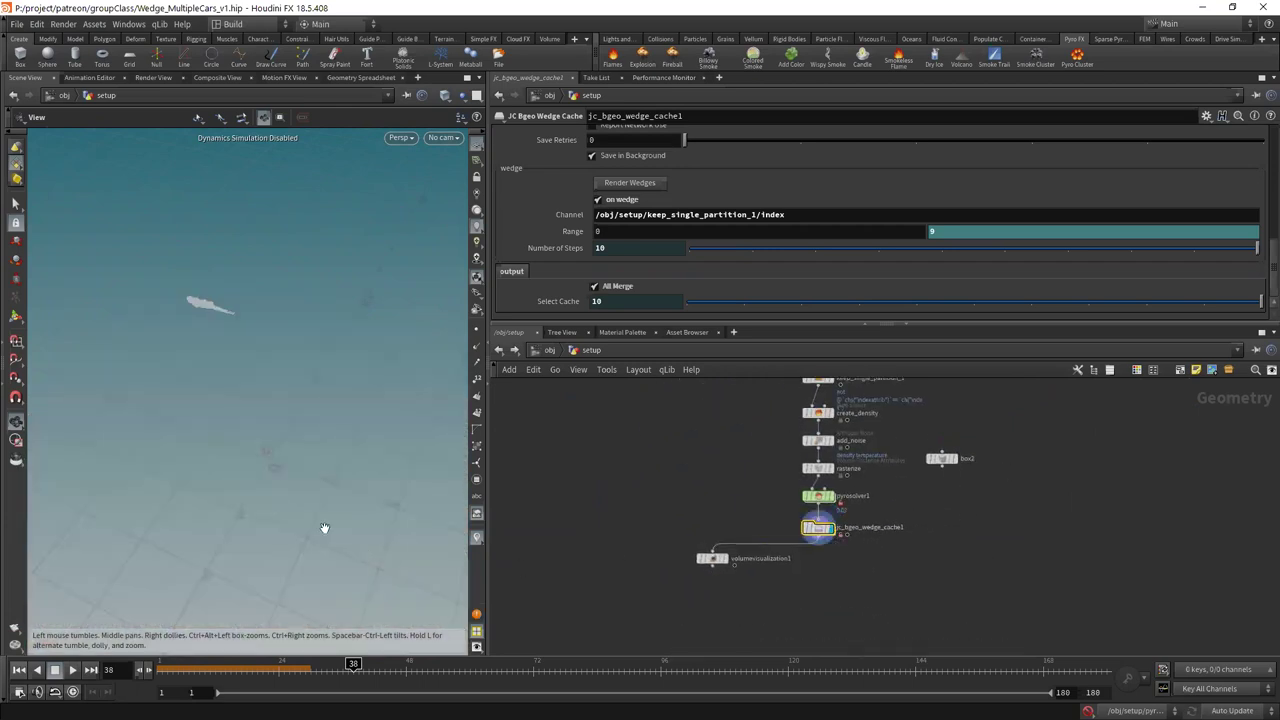
mouse_move(327, 404)
left_mouse_down()
mouse_move(260, 517)
mouse_move(217, 486)
mouse_move(360, 442)
left_mouse_up()
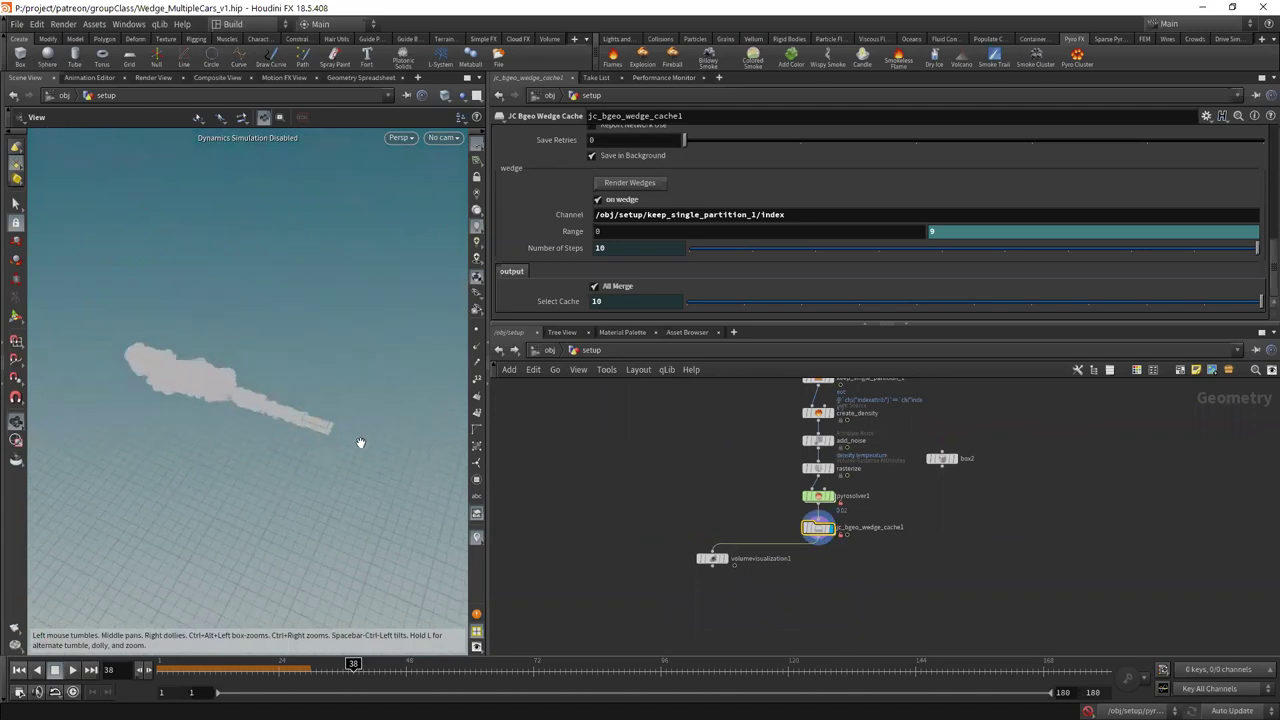
Check the cache node's volume fields in its info panel, then select pyrosolver1.
middle_click(812, 528)
scroll(885, 425, "down", 3)
scroll(872, 400, "down", 3)
scroll(870, 396, "down", 3)
scroll(885, 360, "down", 3)
scroll(885, 354, "down", 1)
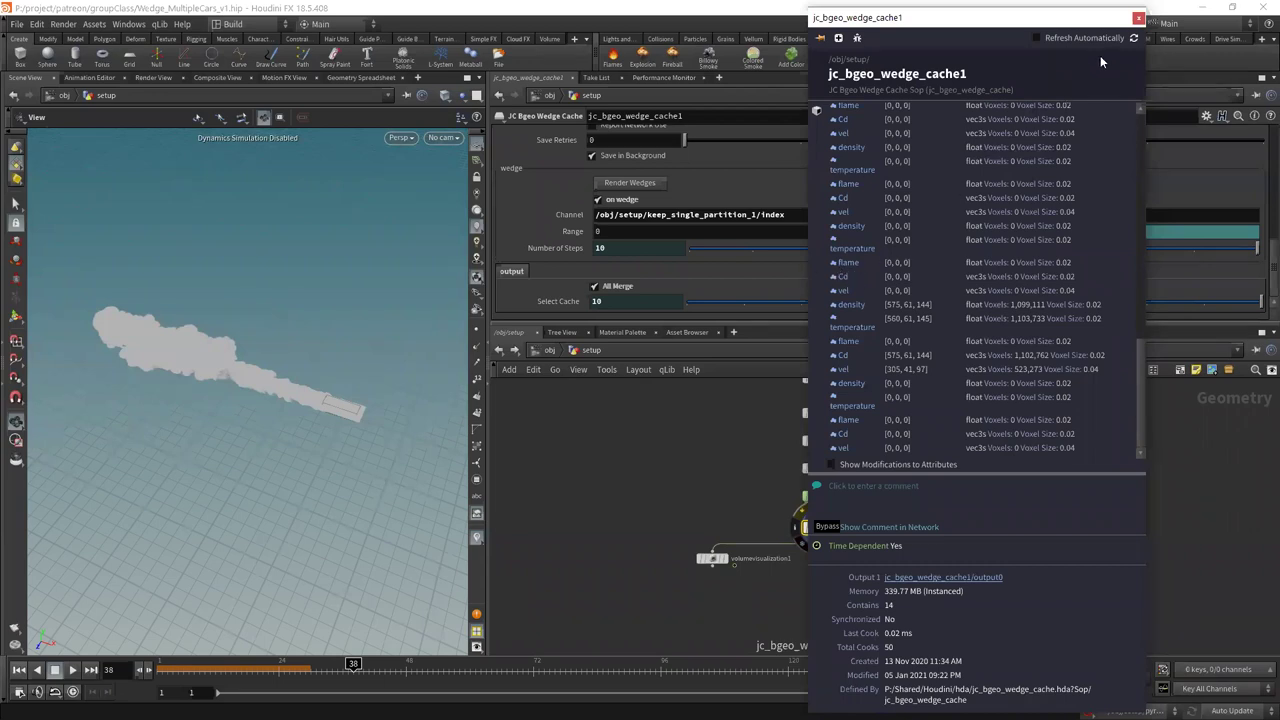
left_click(1138, 18)
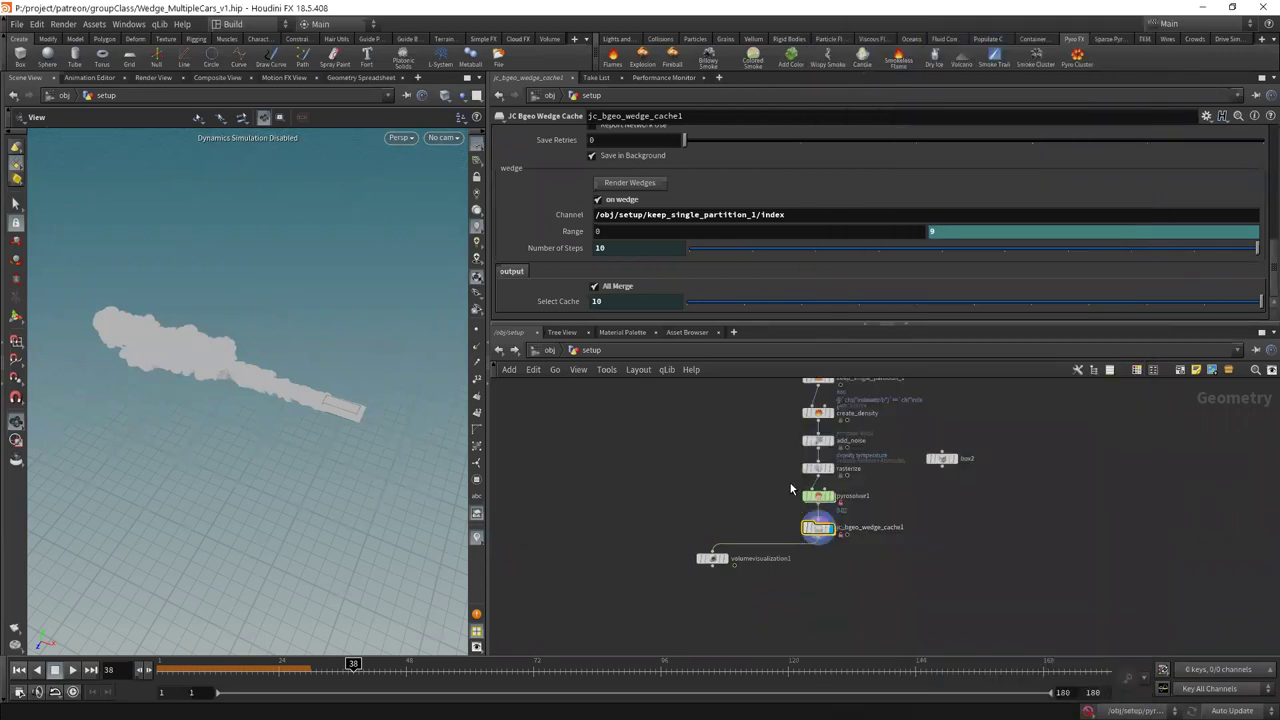
key("Up")
left_click(642, 168)
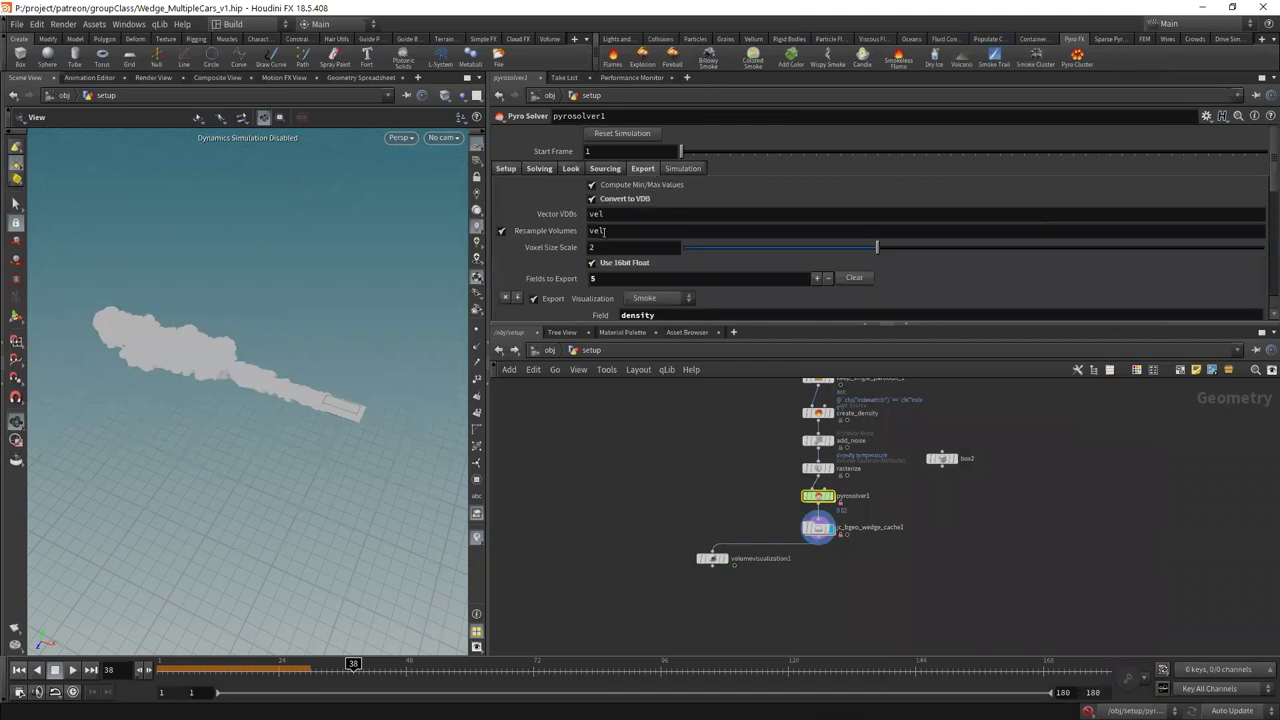
left_click_drag(597, 325, 610, 545)
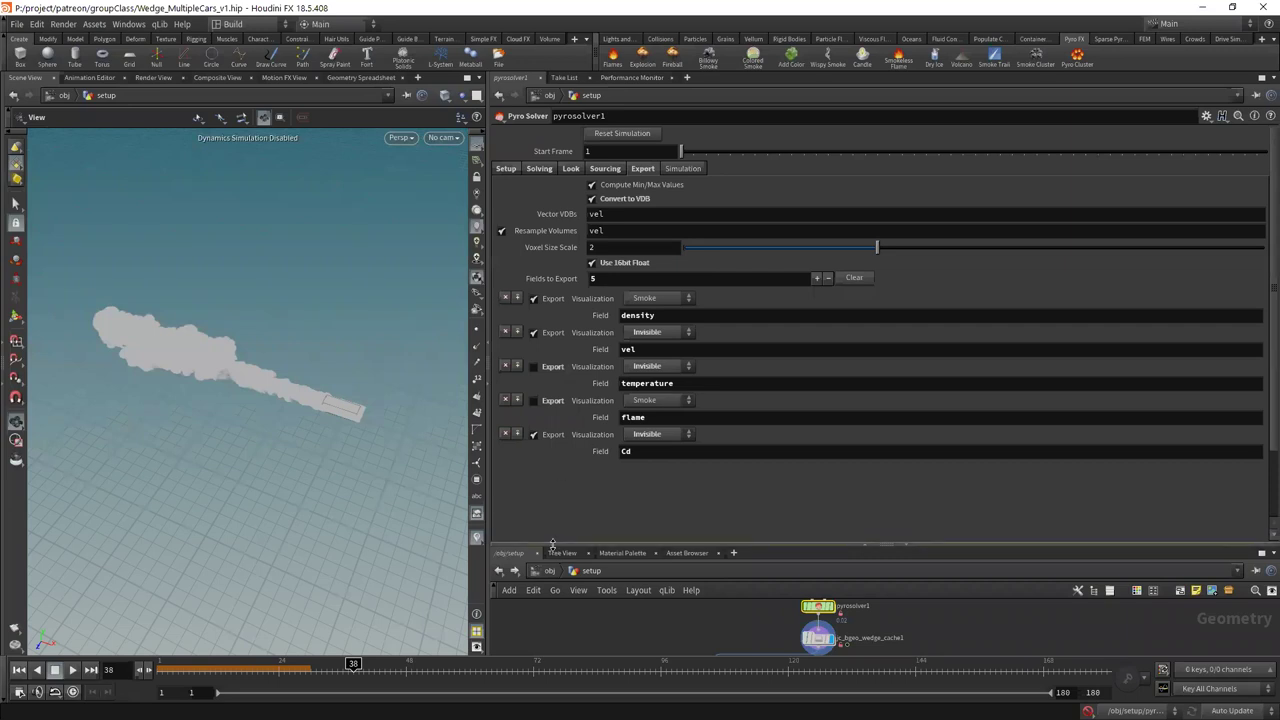
left_click_drag(552, 543, 557, 468)
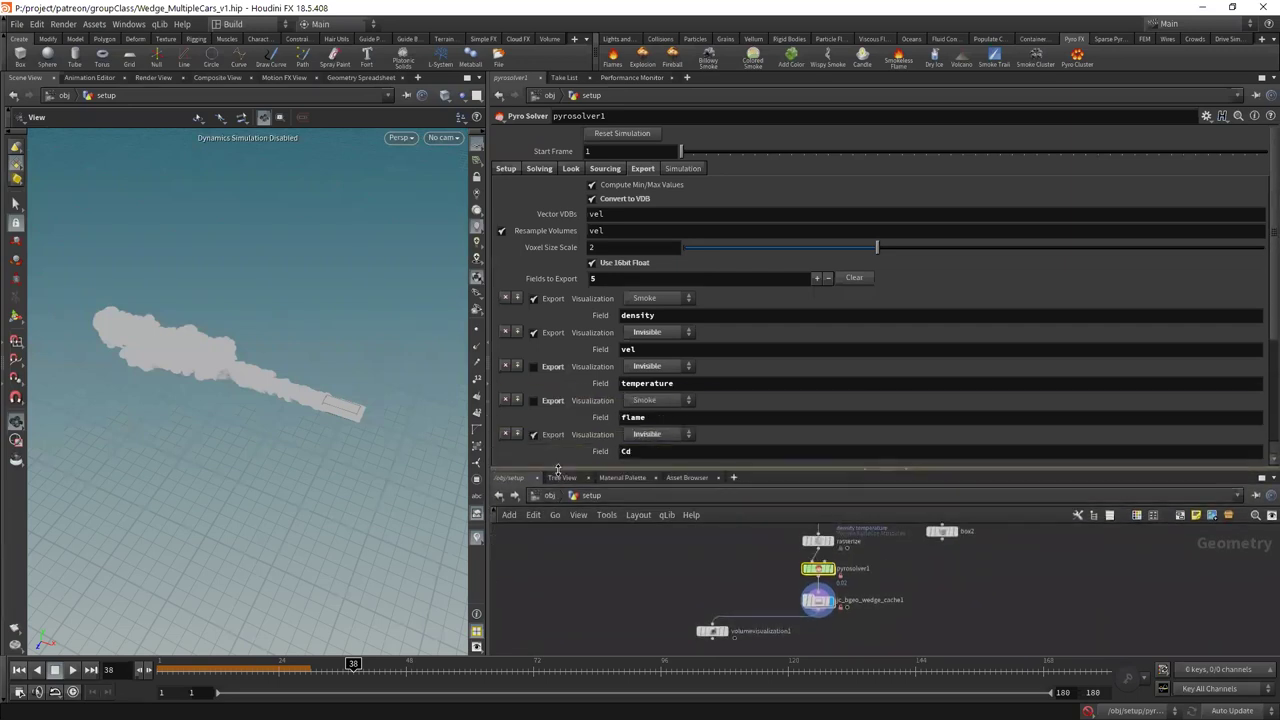
left_click_drag(559, 463, 560, 478)
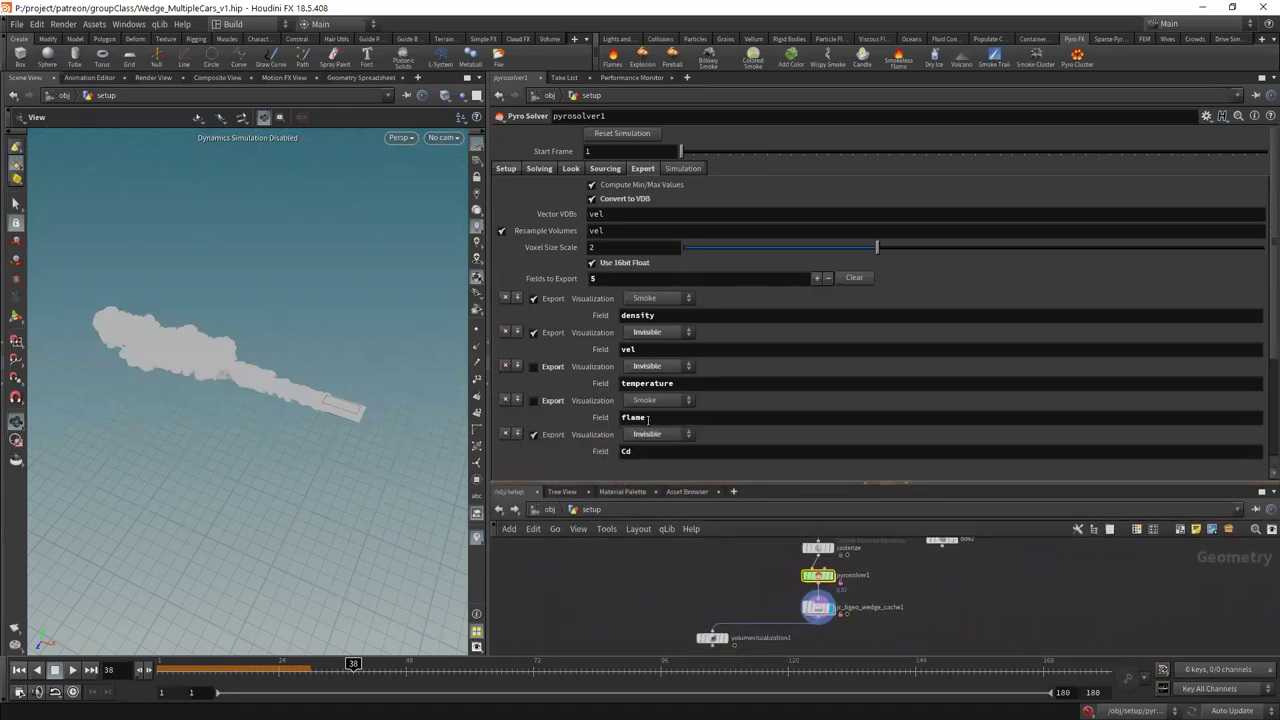
left_click(657, 315)
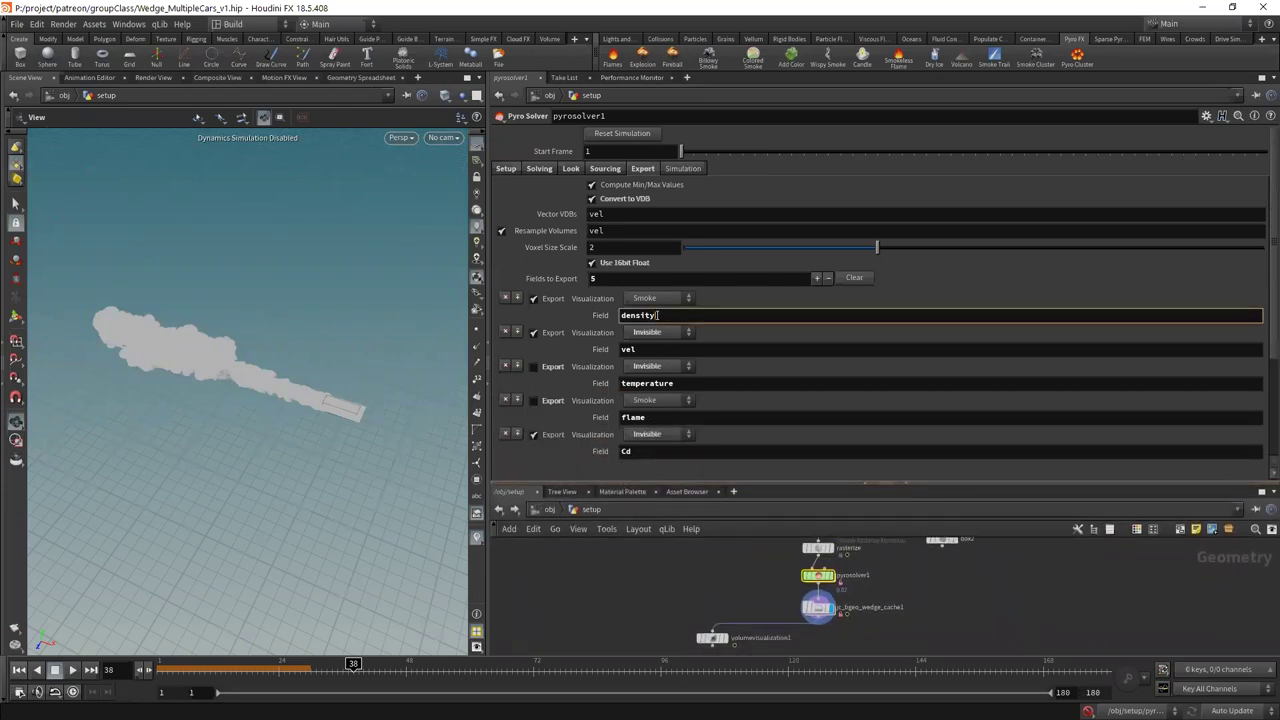
left_click(653, 348)
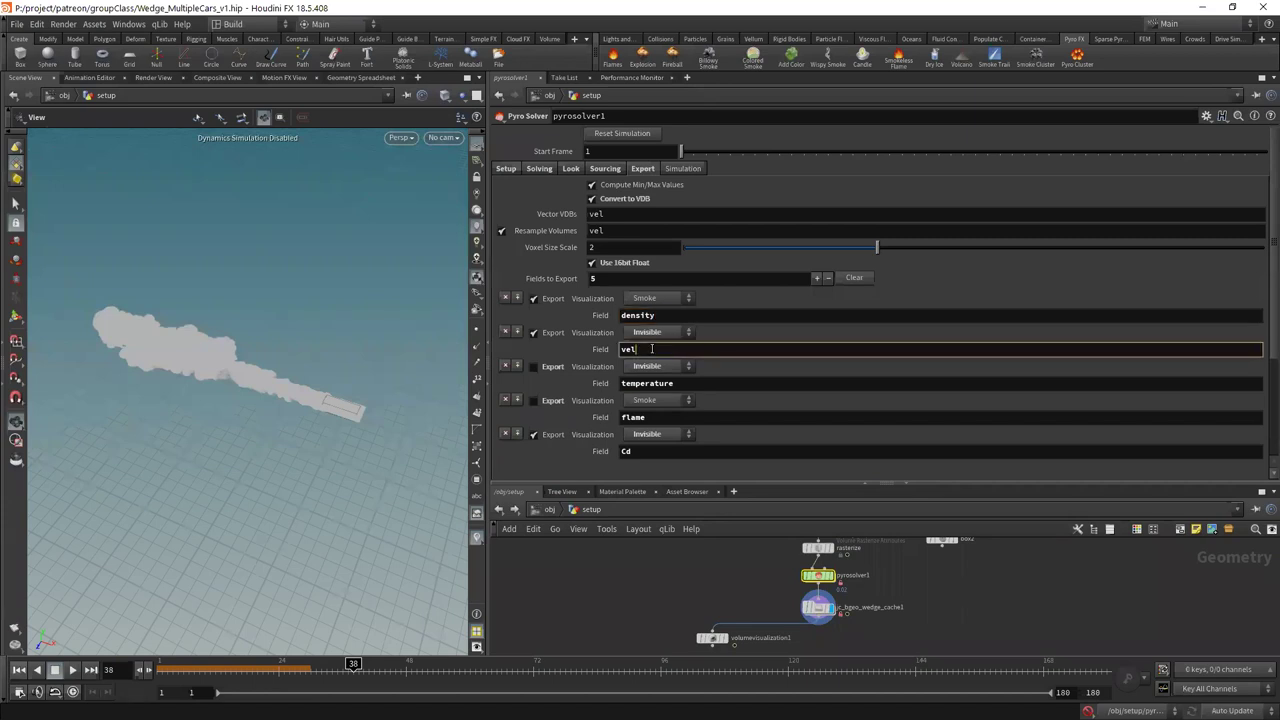
left_click(649, 450)
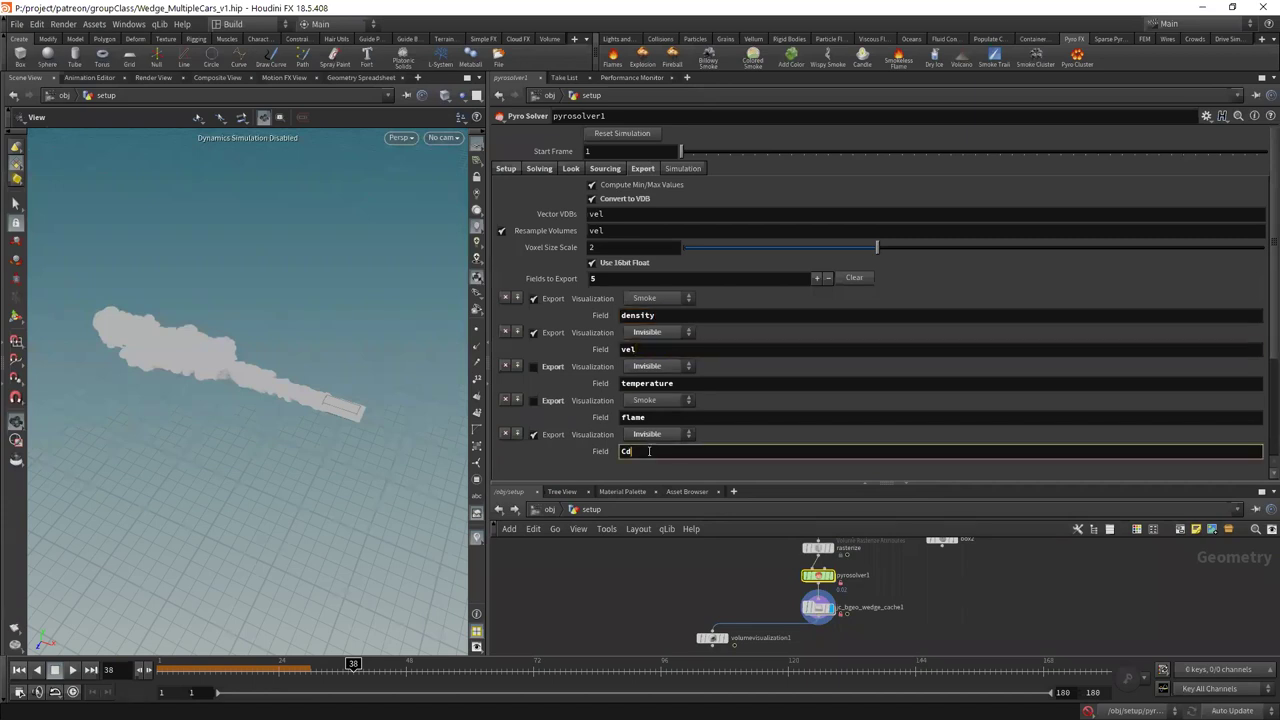
Display volumevisualization1's red-black smoke and advance to frame 84 to review the trail.
left_click_drag(652, 483, 676, 325)
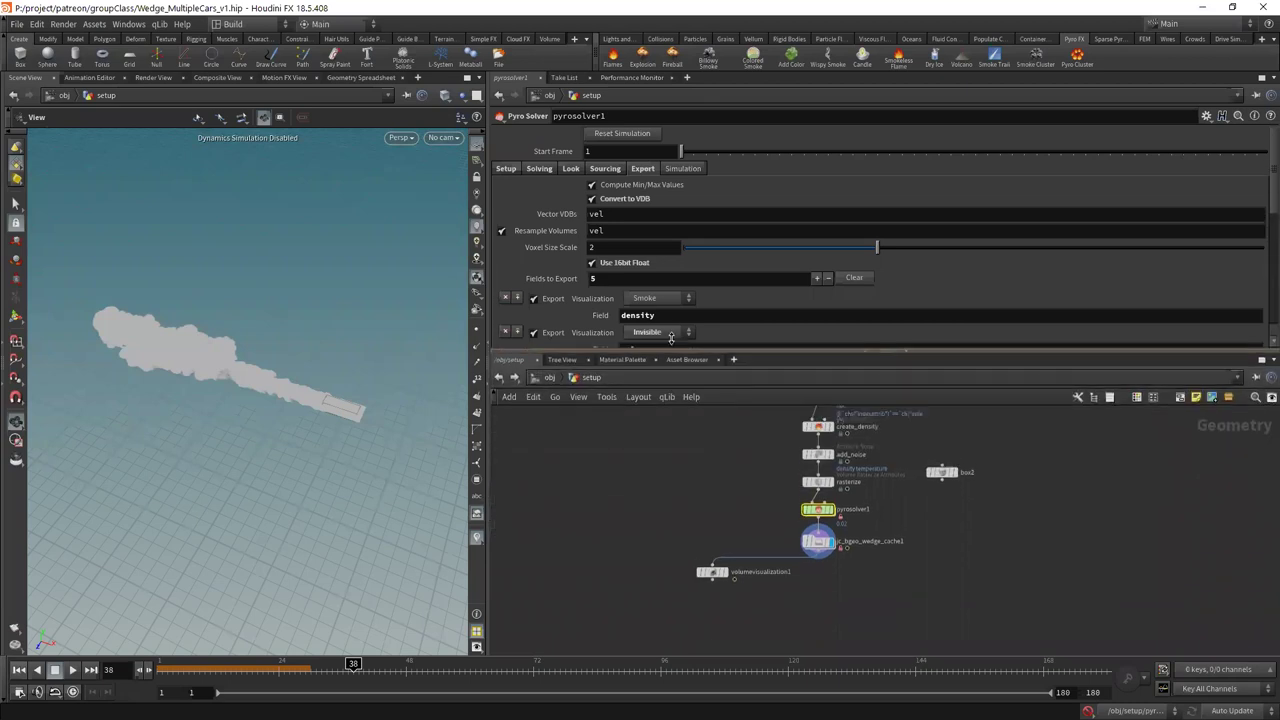
middle_click_drag(720, 453, 732, 407)
left_click(736, 512)
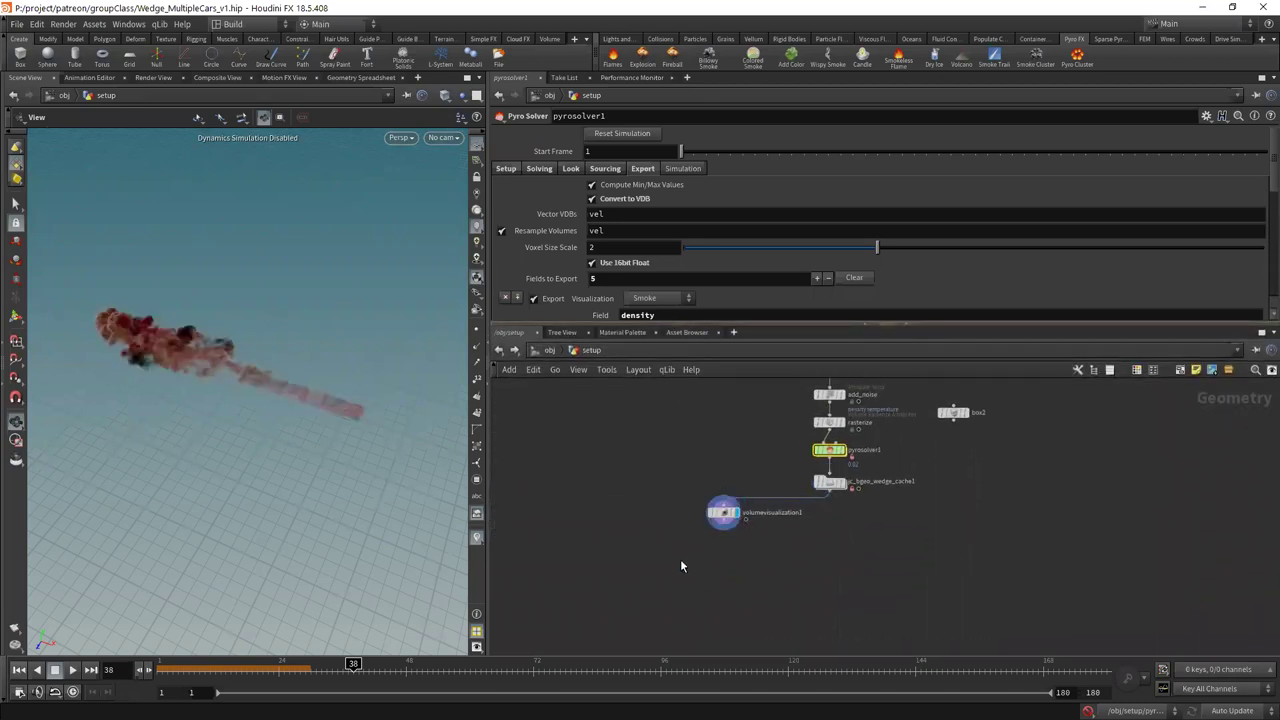
mouse_move(375, 436)
left_mouse_down()
mouse_move(408, 423)
mouse_move(380, 403)
mouse_move(309, 471)
mouse_move(327, 460)
left_mouse_up()
left_click_drag(380, 668, 446, 671)
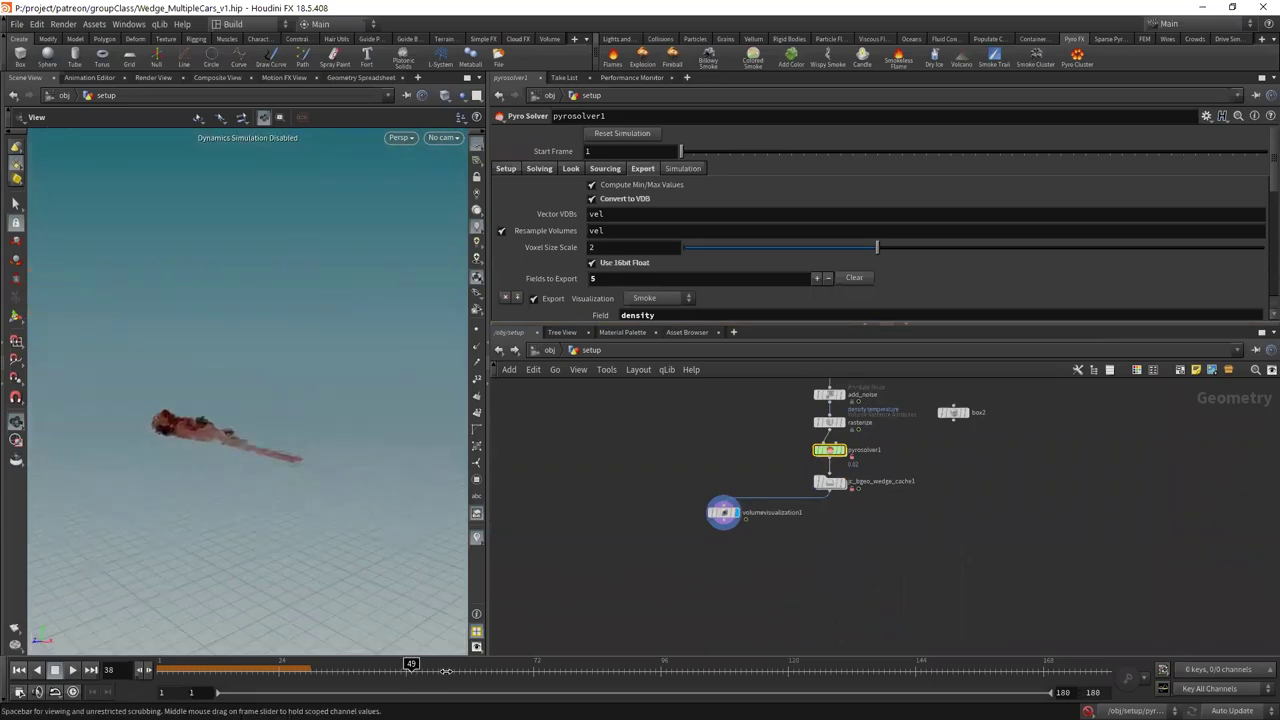
left_click(522, 671)
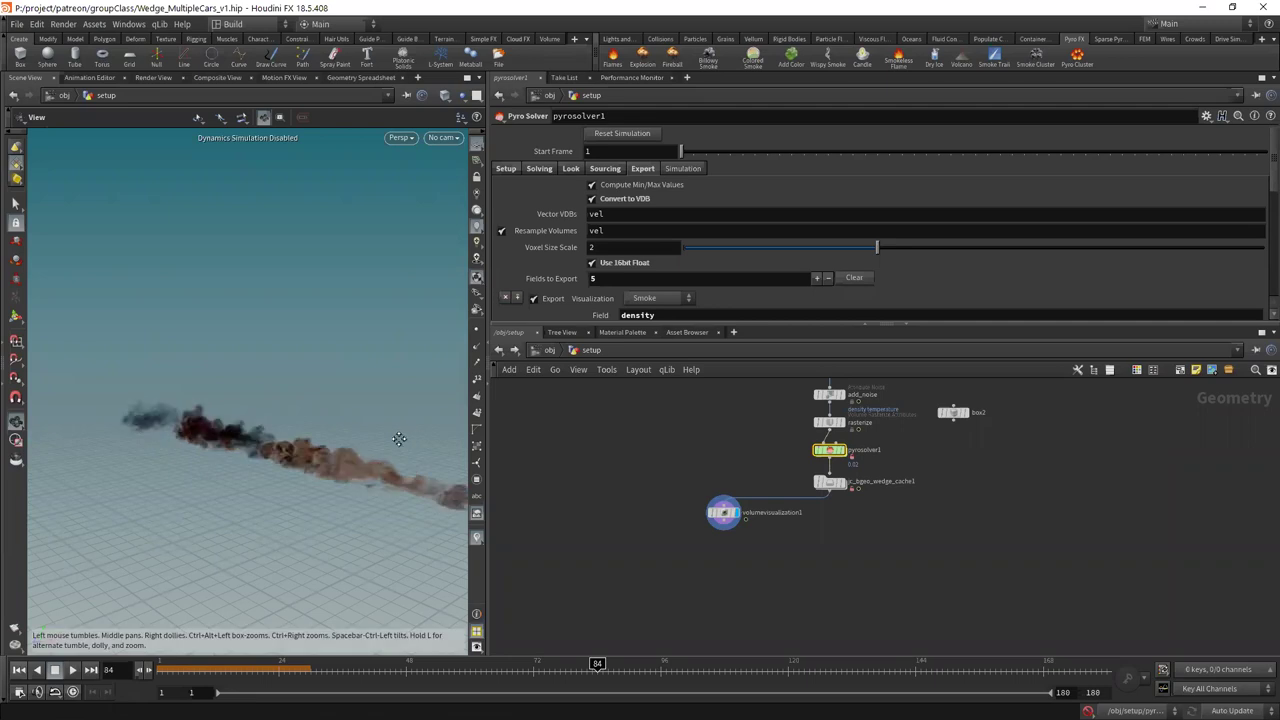
mouse_move(307, 431)
left_mouse_down()
mouse_move(220, 423)
mouse_move(331, 483)
mouse_move(243, 486)
mouse_move(286, 517)
mouse_move(349, 523)
mouse_move(331, 503)
mouse_move(386, 469)
left_mouse_up()
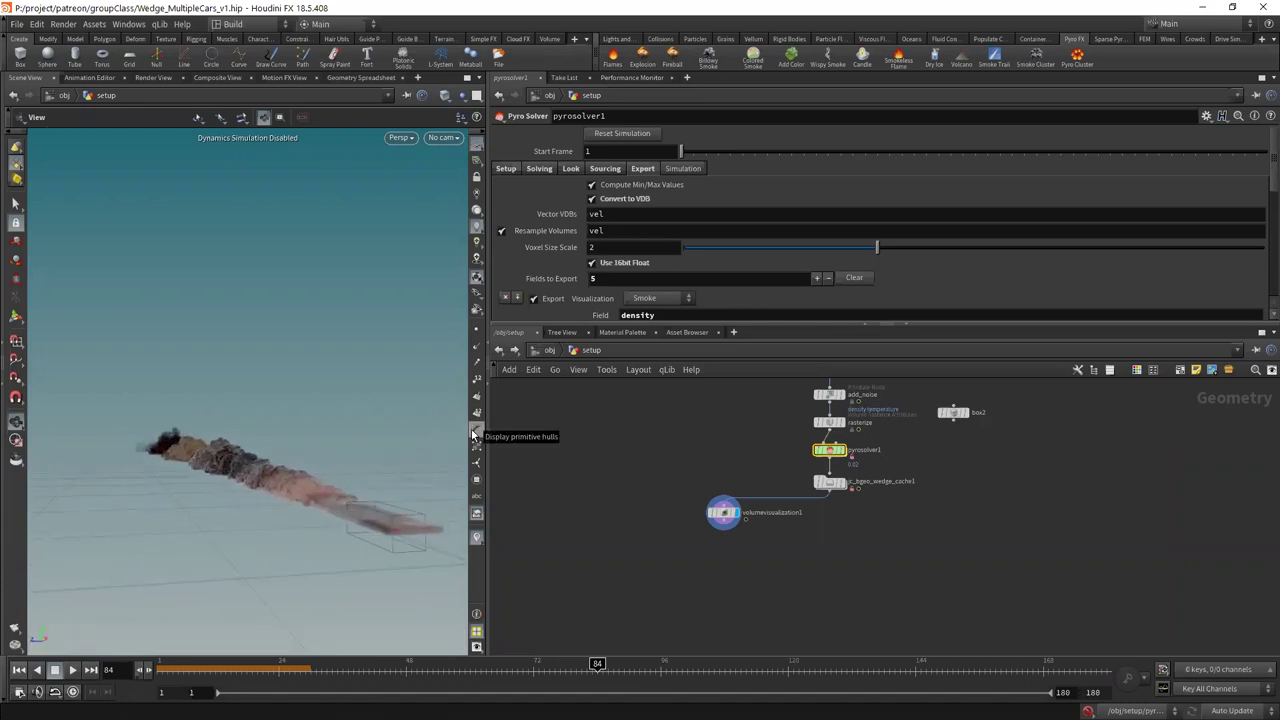
Show wireframe hulls around the smoke volumes and orbit closer to the trail.
left_click(474, 433)
mouse_move(303, 448)
left_mouse_down()
mouse_move(323, 429)
mouse_move(303, 364)
left_mouse_up()
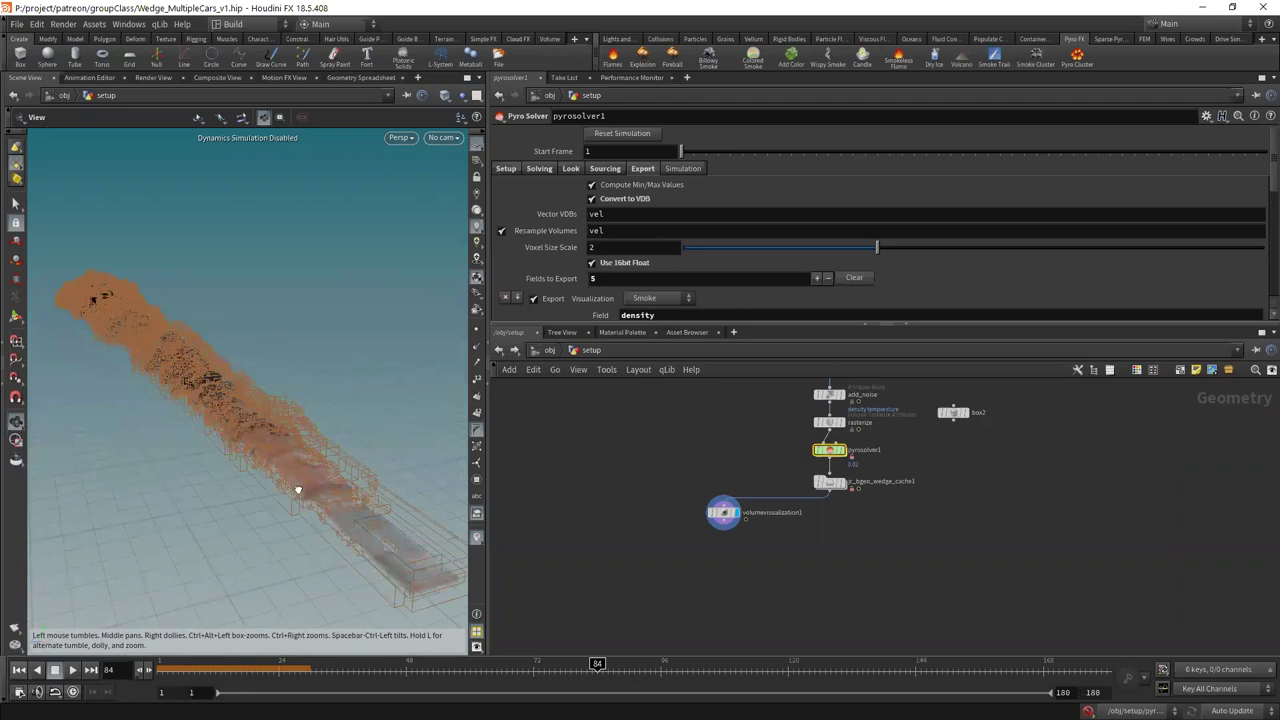
scroll(297, 489, "up", 2)
scroll(314, 500, "up", 1)
scroll(314, 506, "up", 1)
scroll(314, 491, "up", 1)
mouse_move(322, 486)
left_mouse_down()
mouse_move(394, 486)
mouse_move(297, 480)
mouse_move(476, 459)
left_mouse_up()
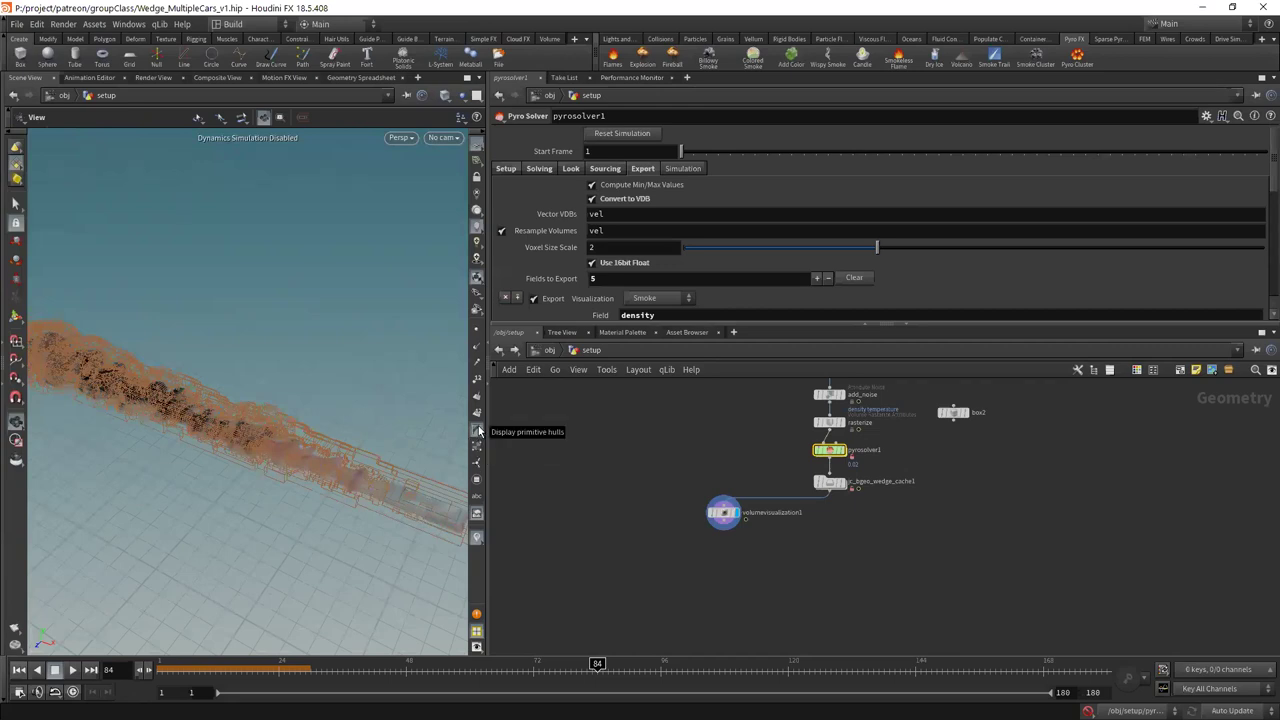
left_click_drag(223, 443, 371, 443)
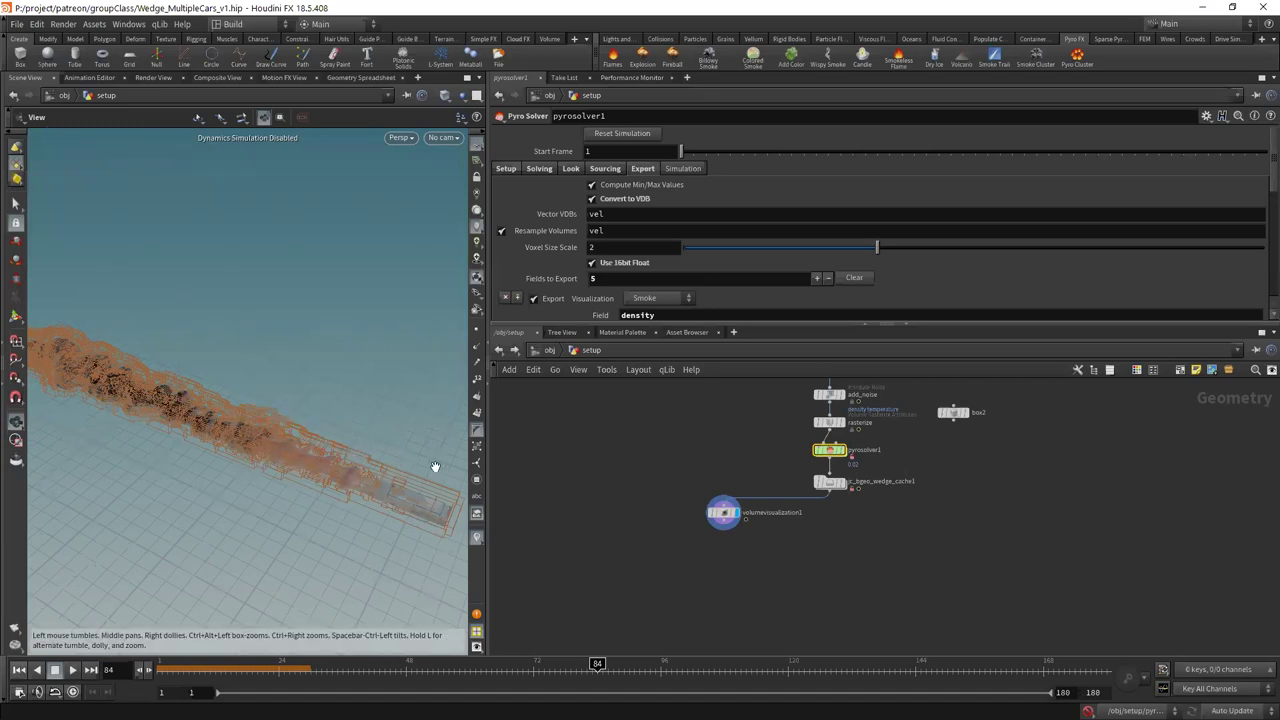
mouse_move(218, 460)
left_mouse_down()
mouse_move(237, 450)
mouse_move(177, 453)
left_mouse_up()
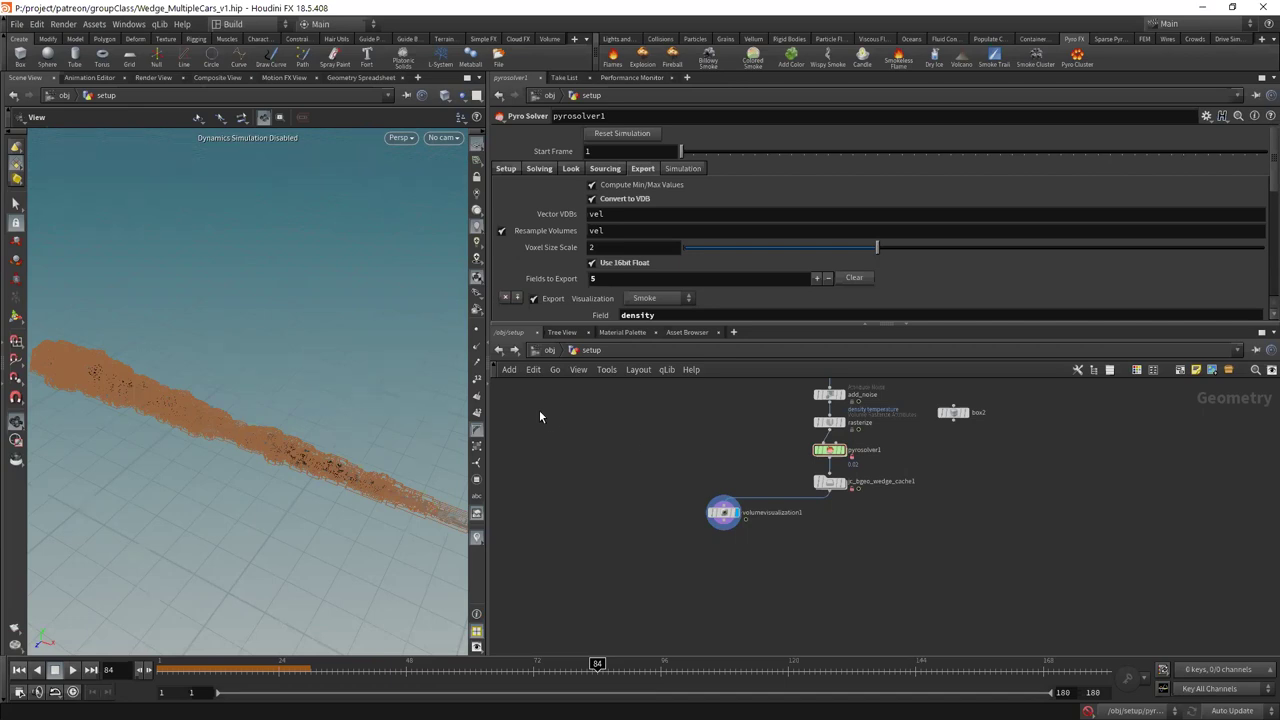
Enlarge the network pane and pan so the whole node chain is visible.
left_click_drag(718, 323, 716, 207)
mouse_move(714, 277)
middle_mouse_down()
mouse_move(628, 424)
mouse_move(623, 514)
middle_mouse_up()
mouse_move(659, 351)
middle_mouse_down()
mouse_move(707, 494)
mouse_move(737, 343)
middle_mouse_up()
middle_click_drag(675, 527, 663, 422)
Select jc_bgeo_wedge_cache1 and enlarge its parameters to check the 0–9 range, 10 steps and All Merge output.
left_click(728, 527)
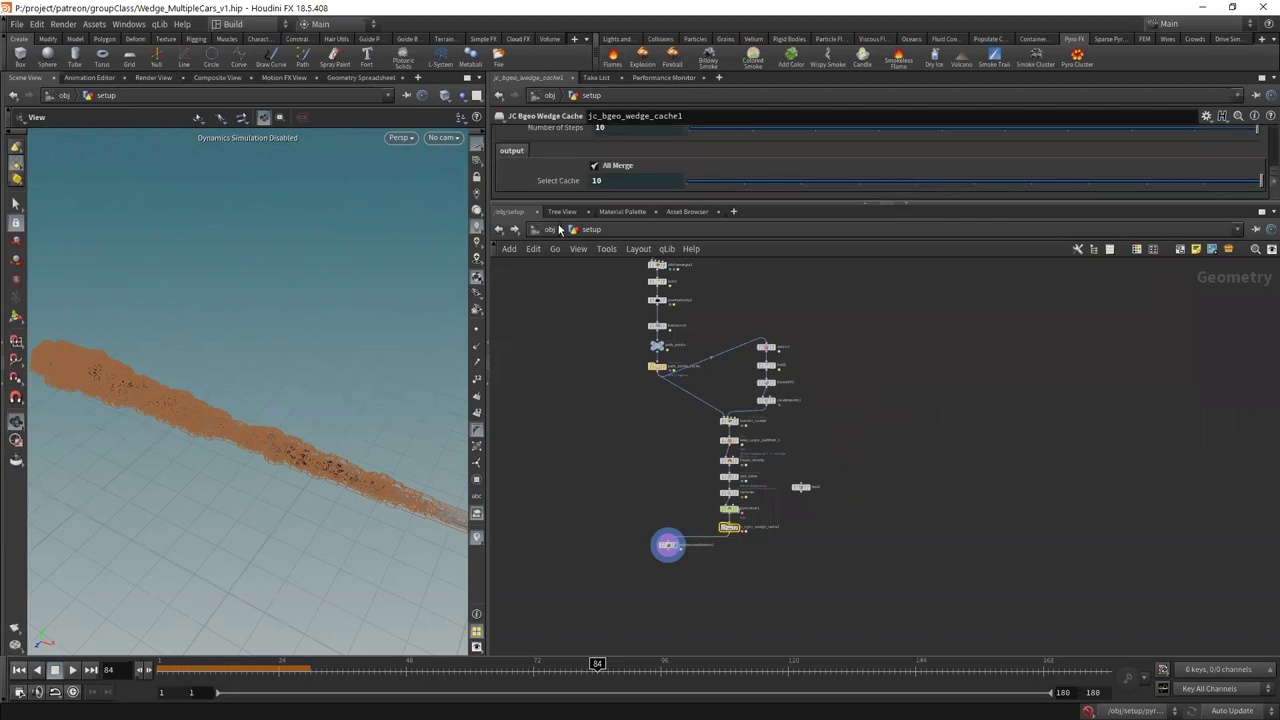
left_click_drag(570, 203, 572, 422)
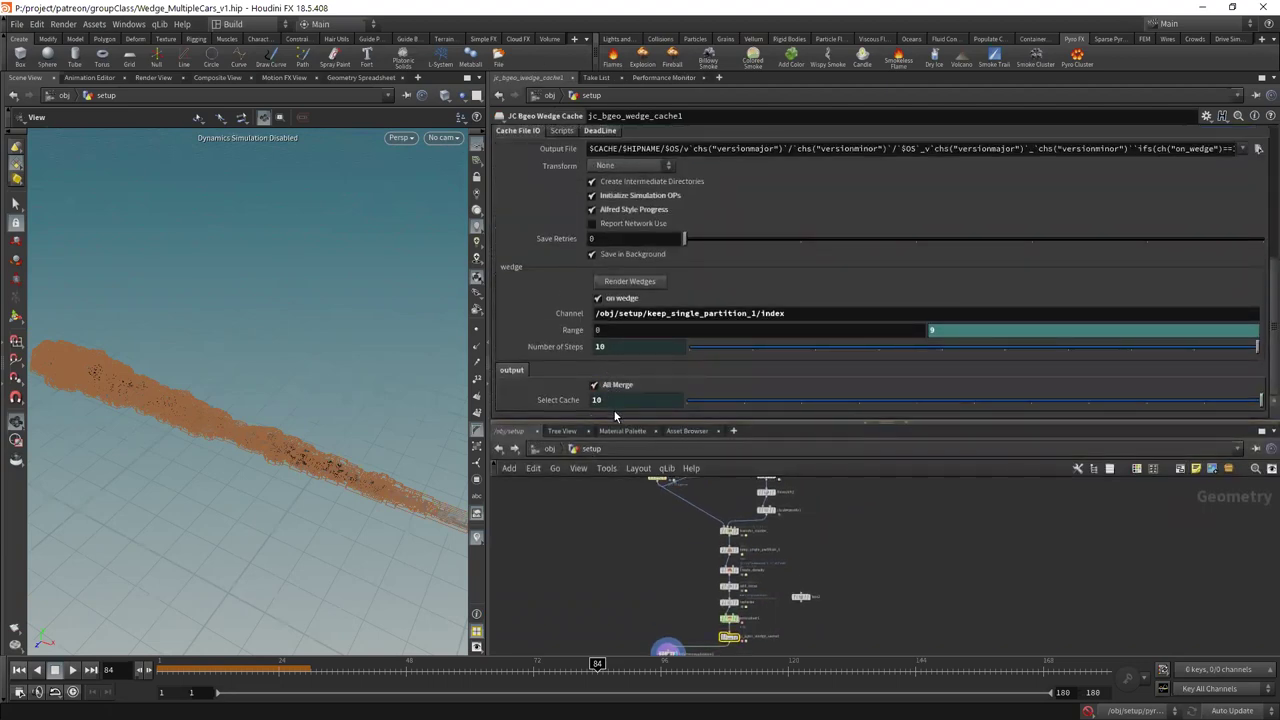
left_click_drag(619, 424, 620, 226)
middle_click_drag(831, 311, 799, 475)
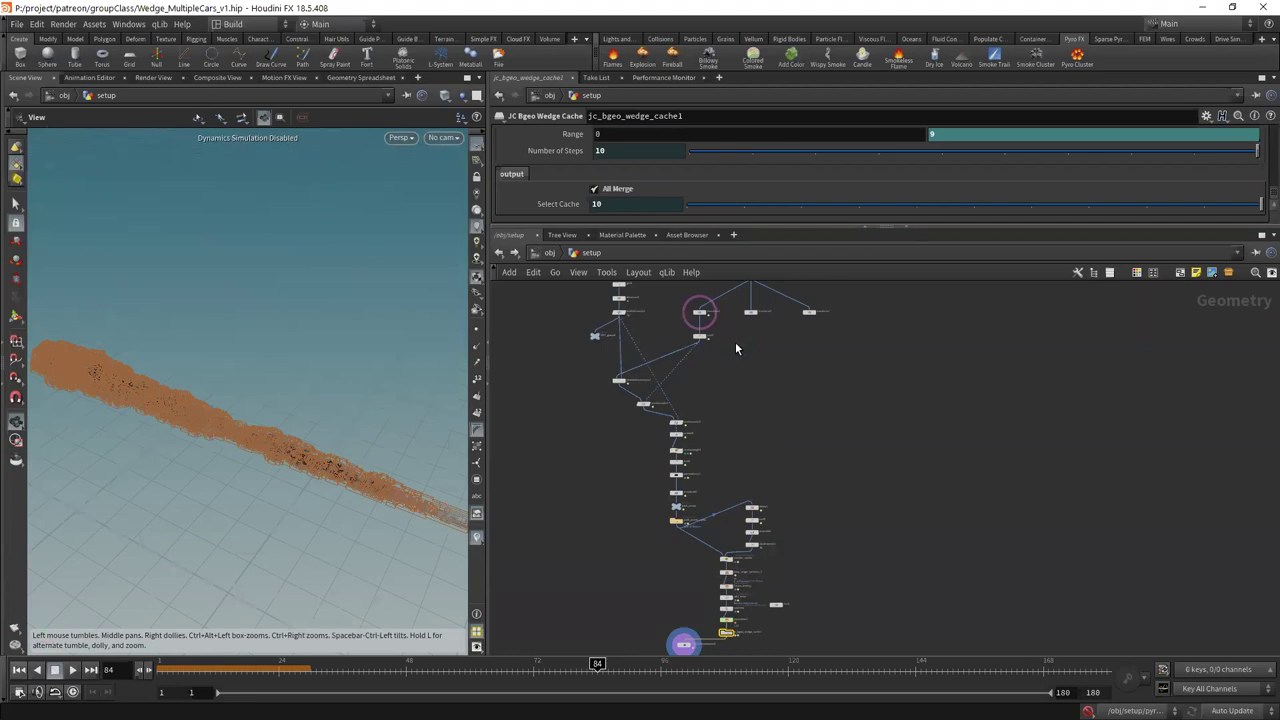
Add a new Merge node, merge1, beside trail1.
scroll(735, 342, "up", 2)
scroll(731, 351, "up", 2)
mouse_move(693, 444)
middle_mouse_down()
mouse_move(723, 466)
mouse_move(860, 420)
mouse_move(738, 491)
middle_mouse_up()
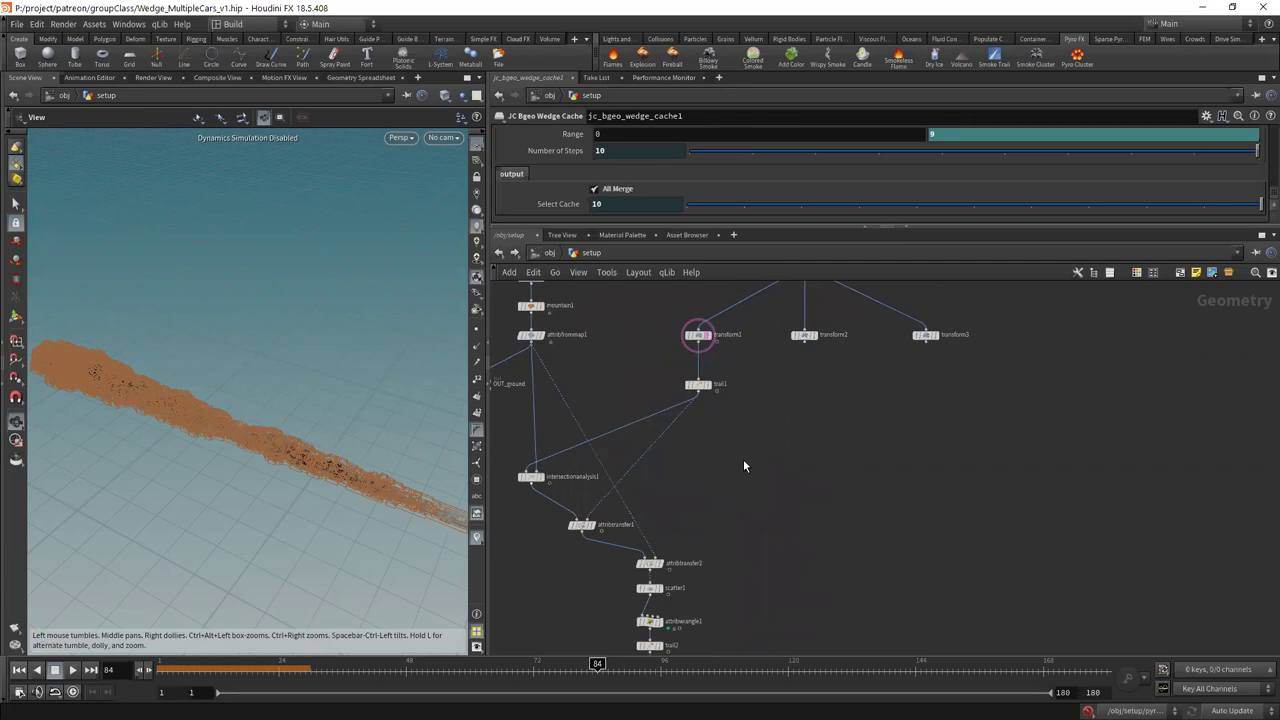
mouse_move(240, 463)
left_mouse_down()
mouse_move(303, 480)
mouse_move(340, 470)
left_mouse_up()
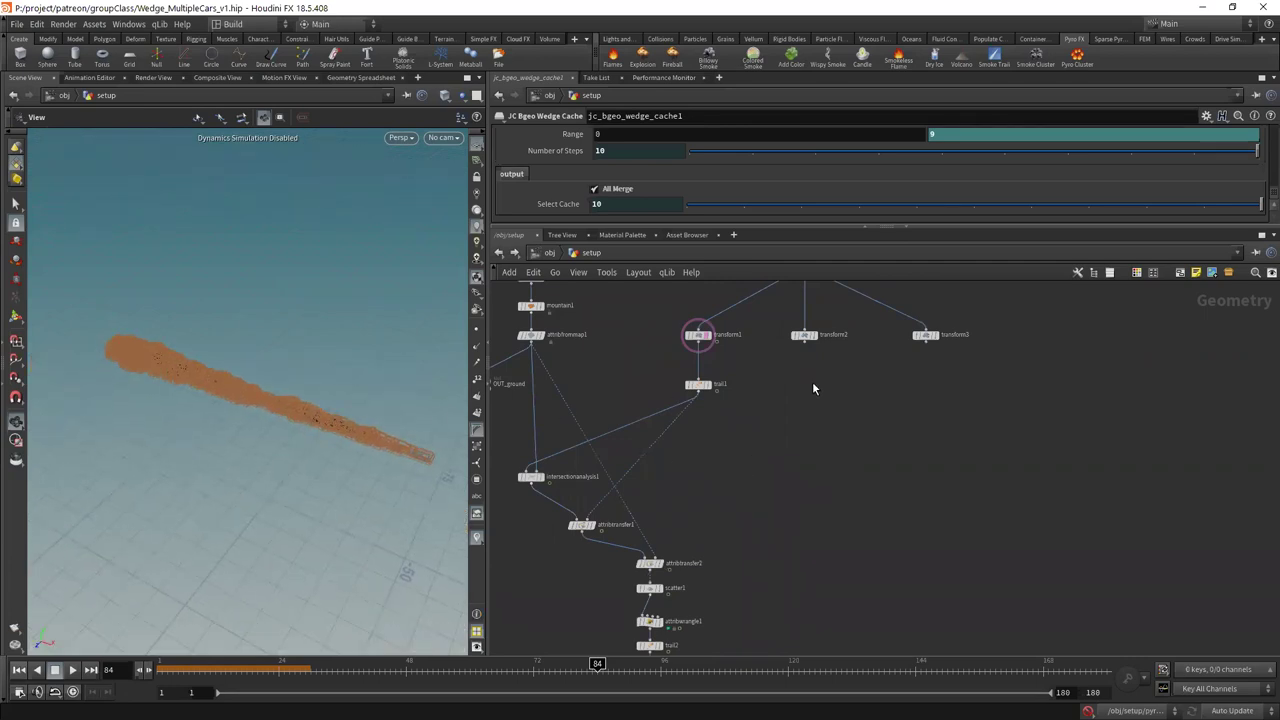
key("Tab")
type("me")
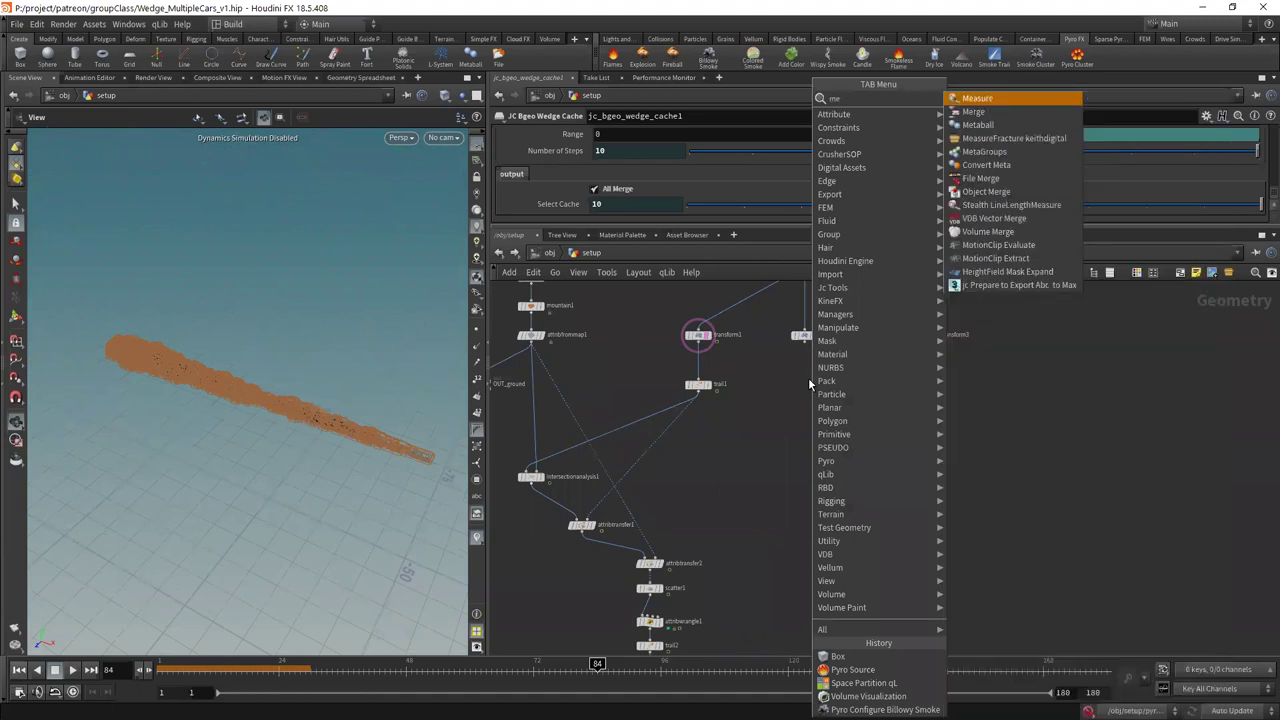
type("rge")
key("Return")
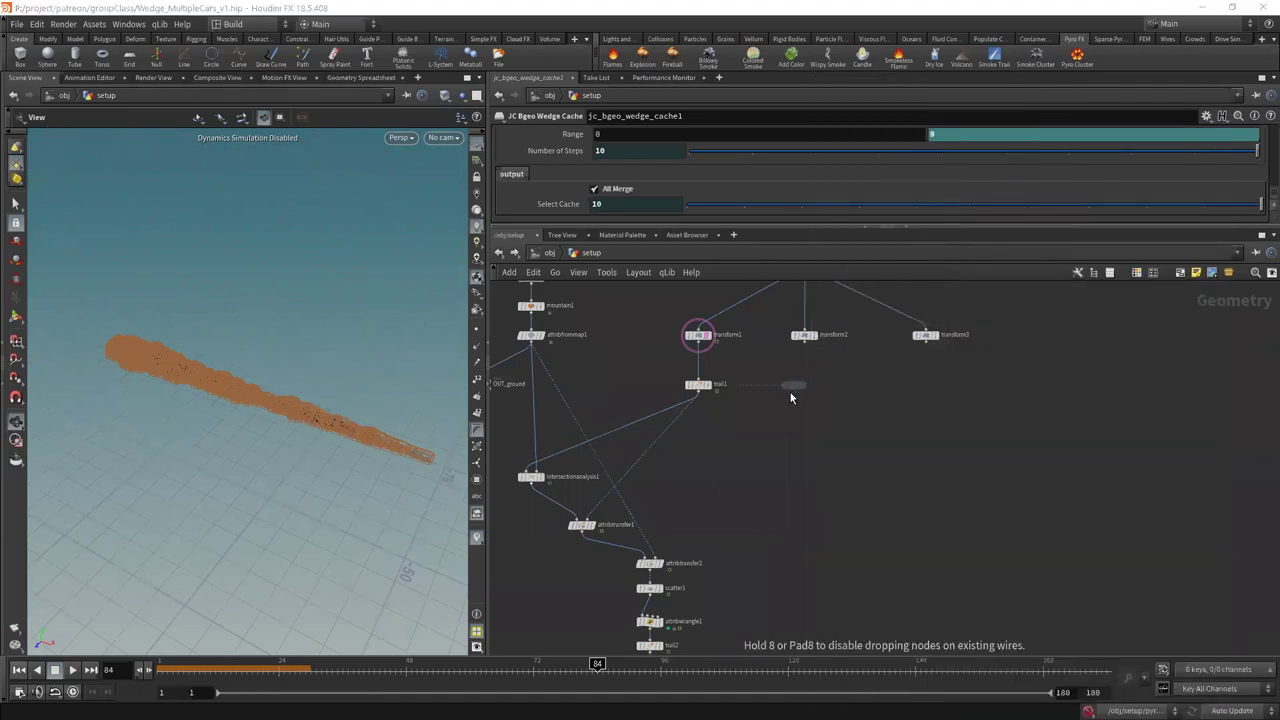
left_click(789, 400)
Wire transform1, transform2 and transform3 into merge1, preview it, then display trail1 again.
left_click_drag(671, 316, 966, 352)
left_click(925, 342)
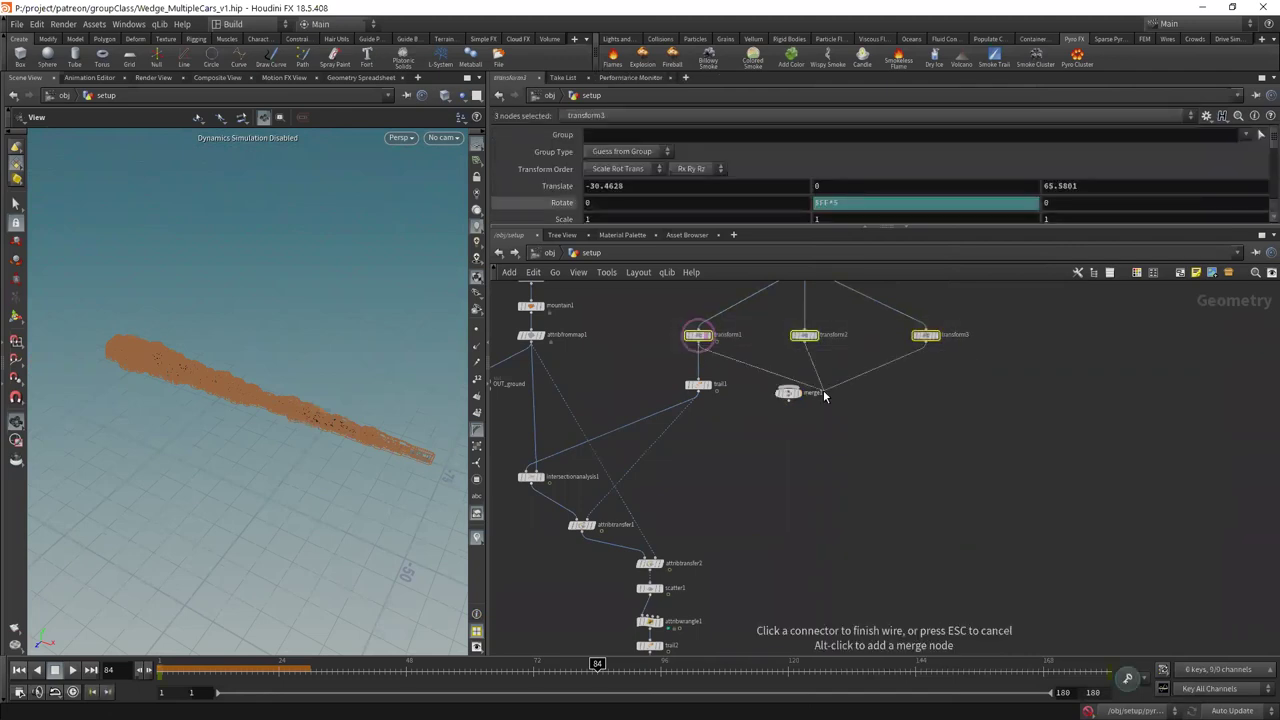
left_click(792, 387)
left_click(798, 392)
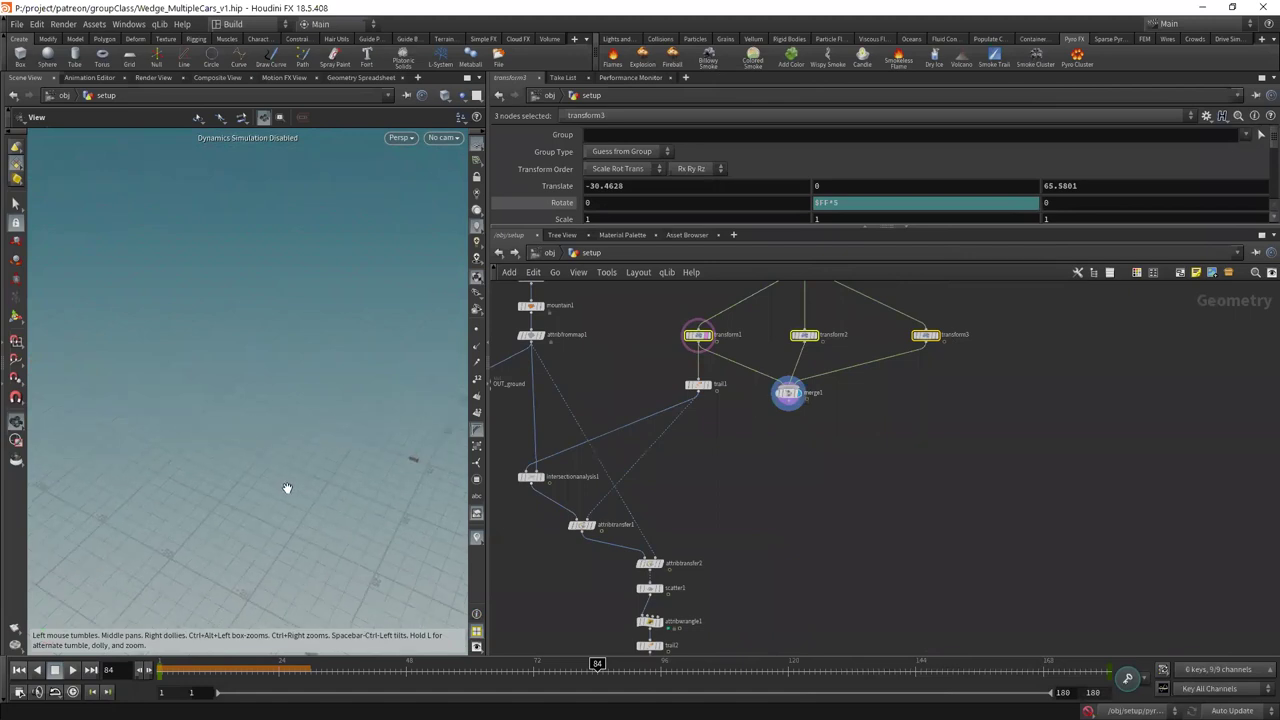
left_click(771, 413)
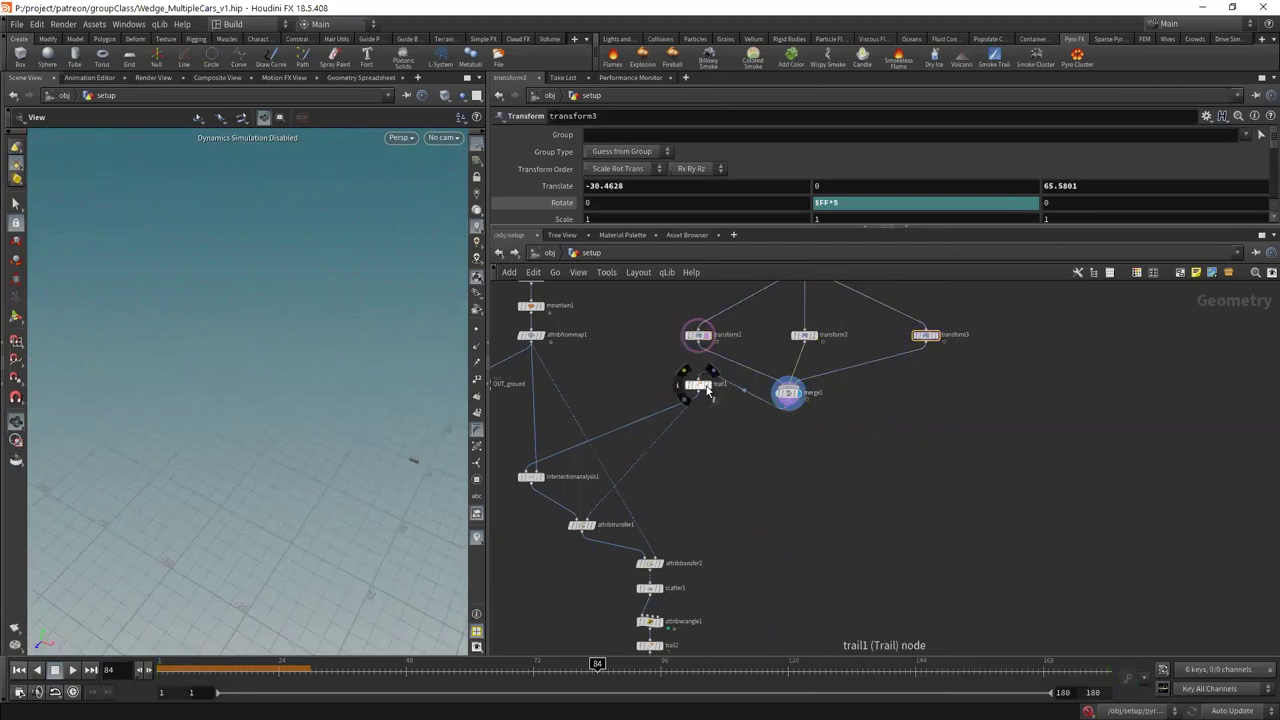
left_click(708, 384)
Return to frame 73 and select path_points_cache to show its File Cache settings.
left_click_drag(320, 521, 279, 610)
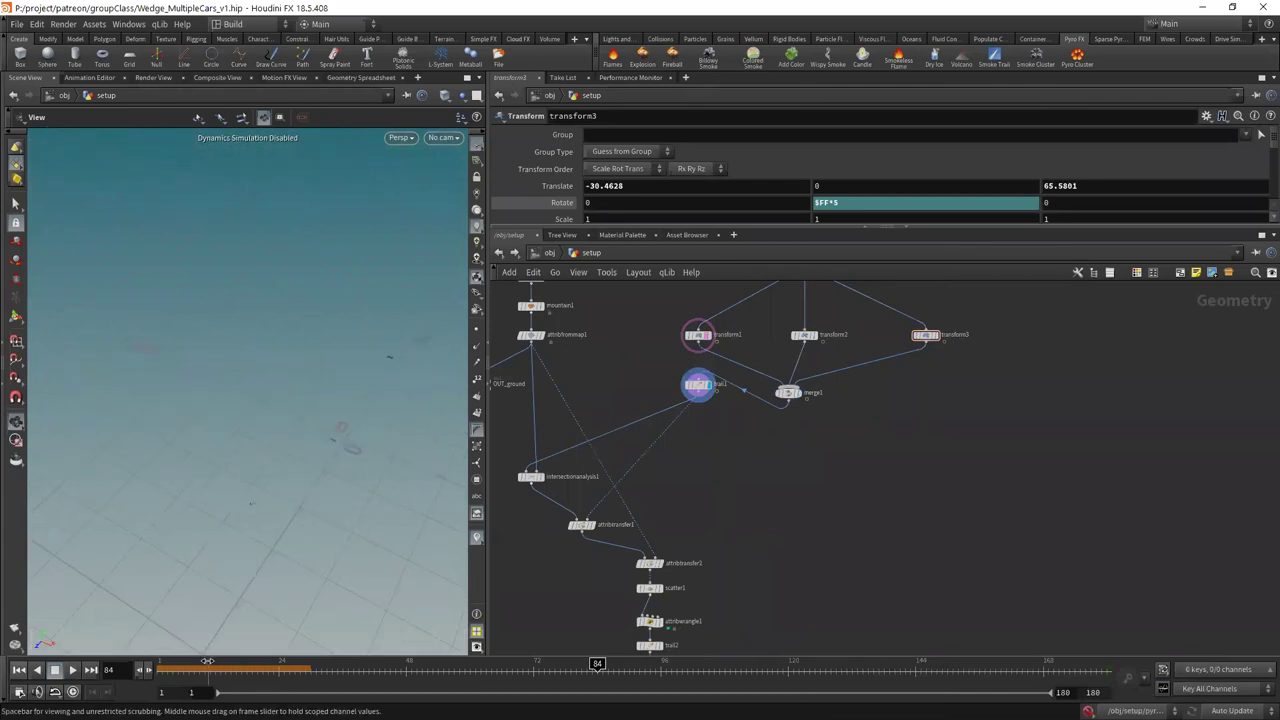
left_click(538, 662)
middle_click_drag(707, 536, 786, 557)
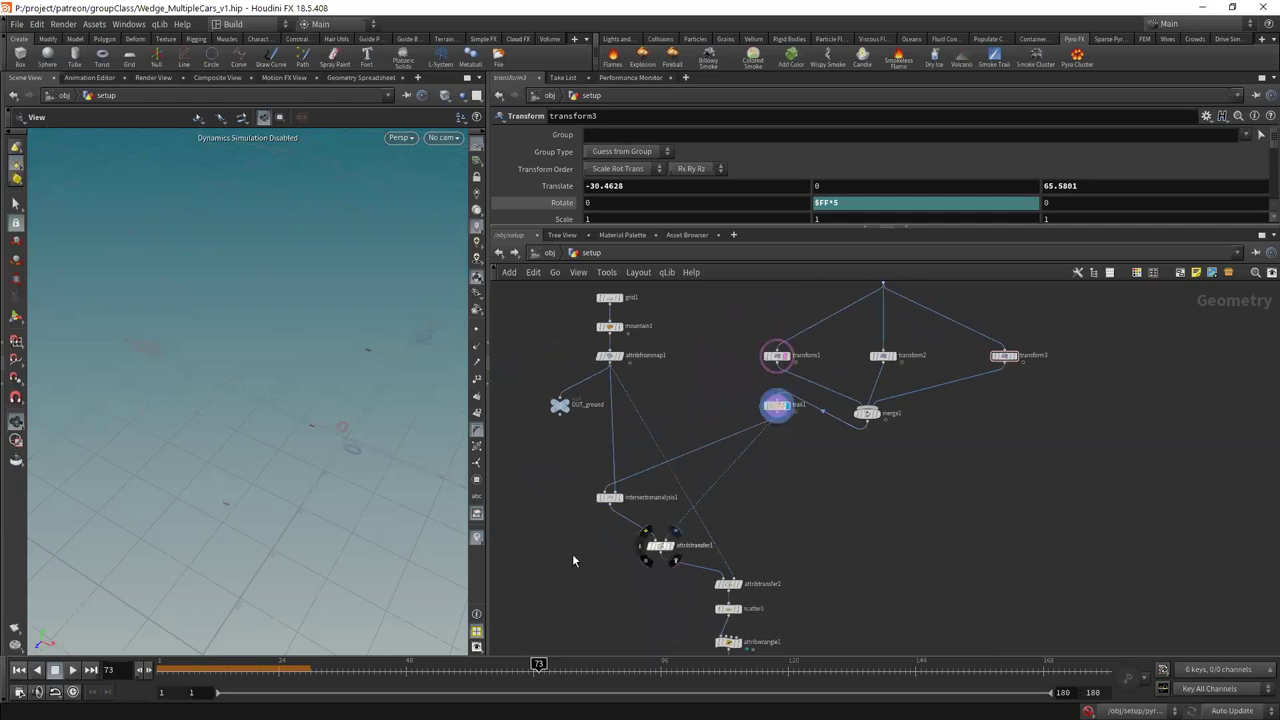
left_click(670, 552)
left_click(741, 588)
middle_click_drag(818, 601, 764, 474)
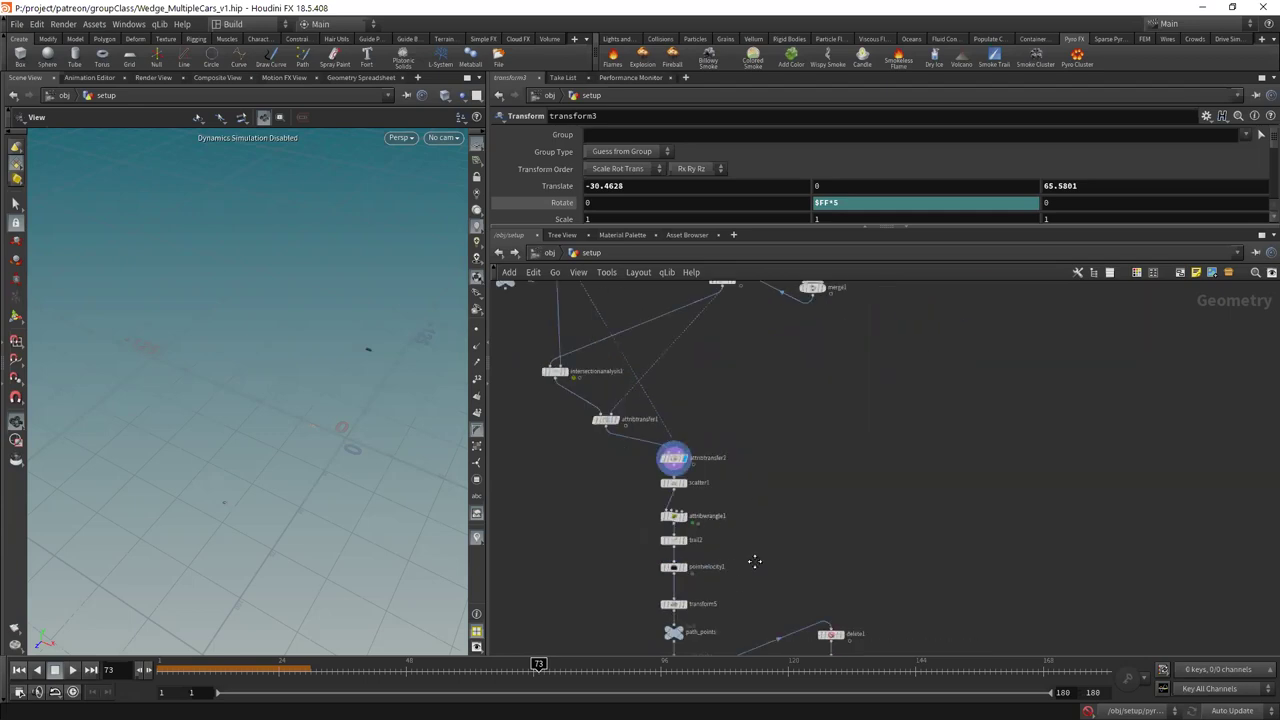
middle_click_drag(754, 560, 684, 365)
left_click(606, 469)
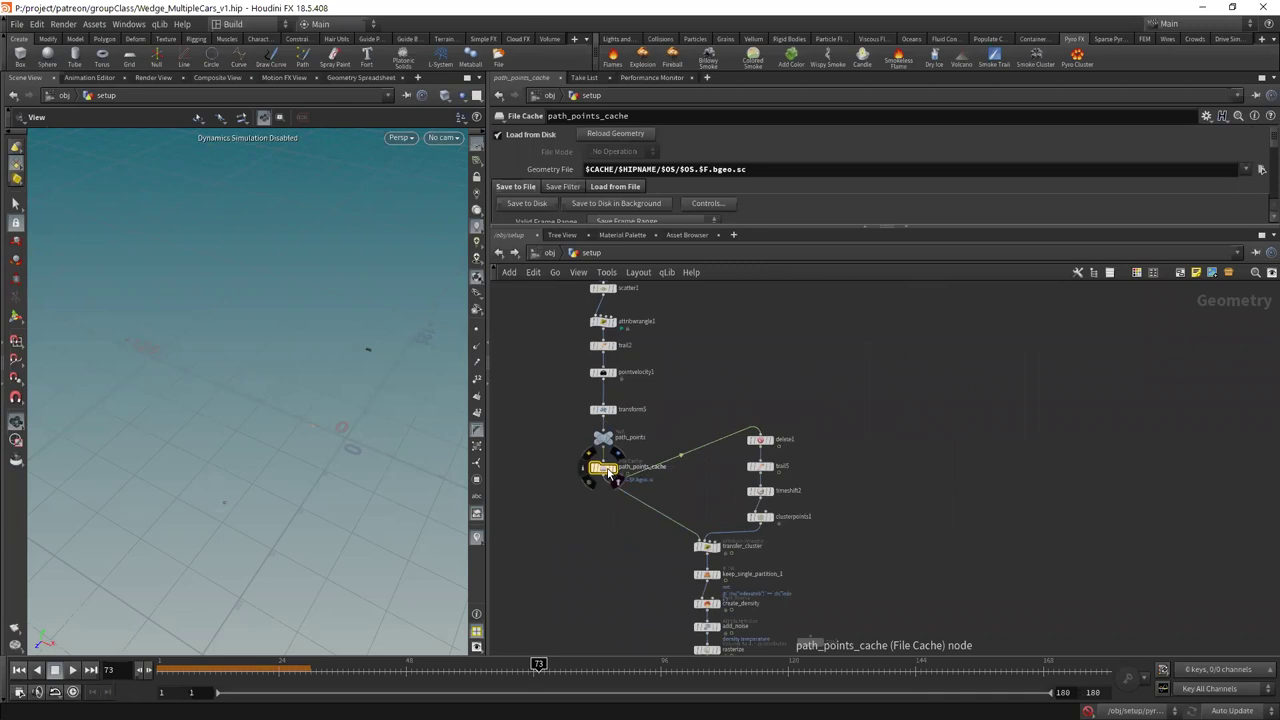
Duplicate path_points_cache and rename the original node path_points_cache_3cars.
left_click_drag(608, 474, 513, 486, "alt")
double_click(576, 485)
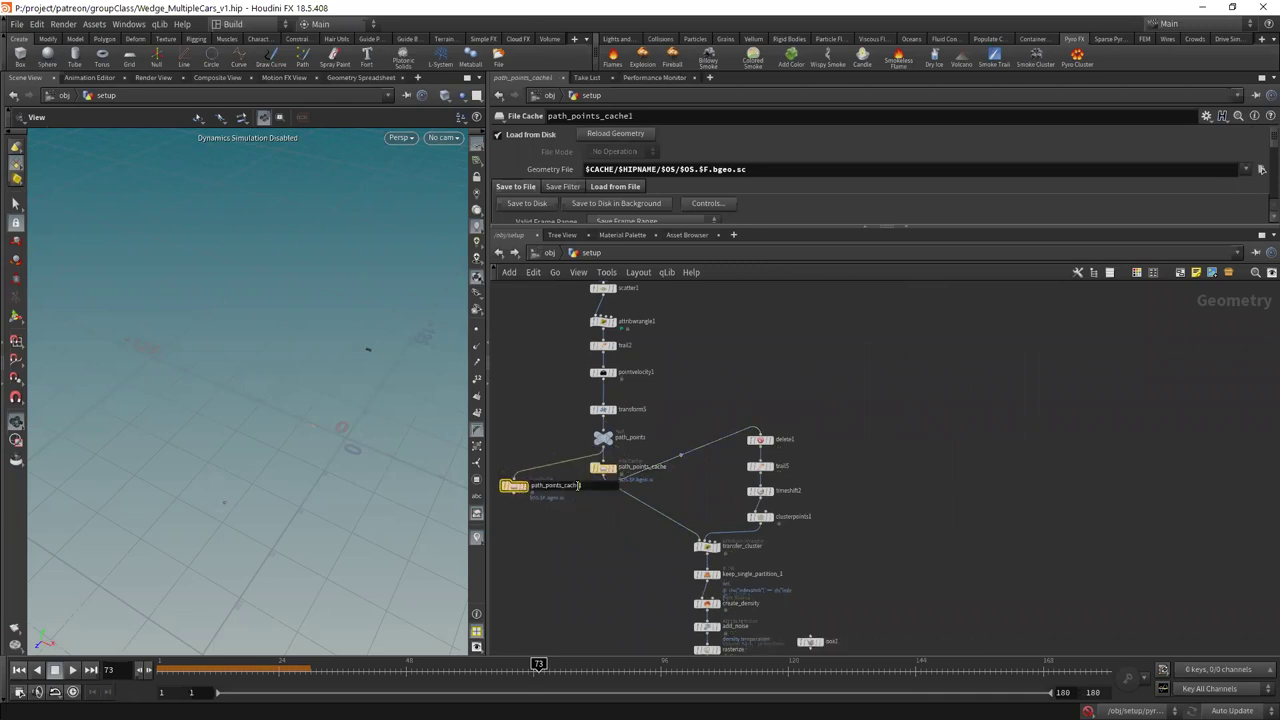
left_click(660, 470)
double_click(663, 468)
type("_lcam")
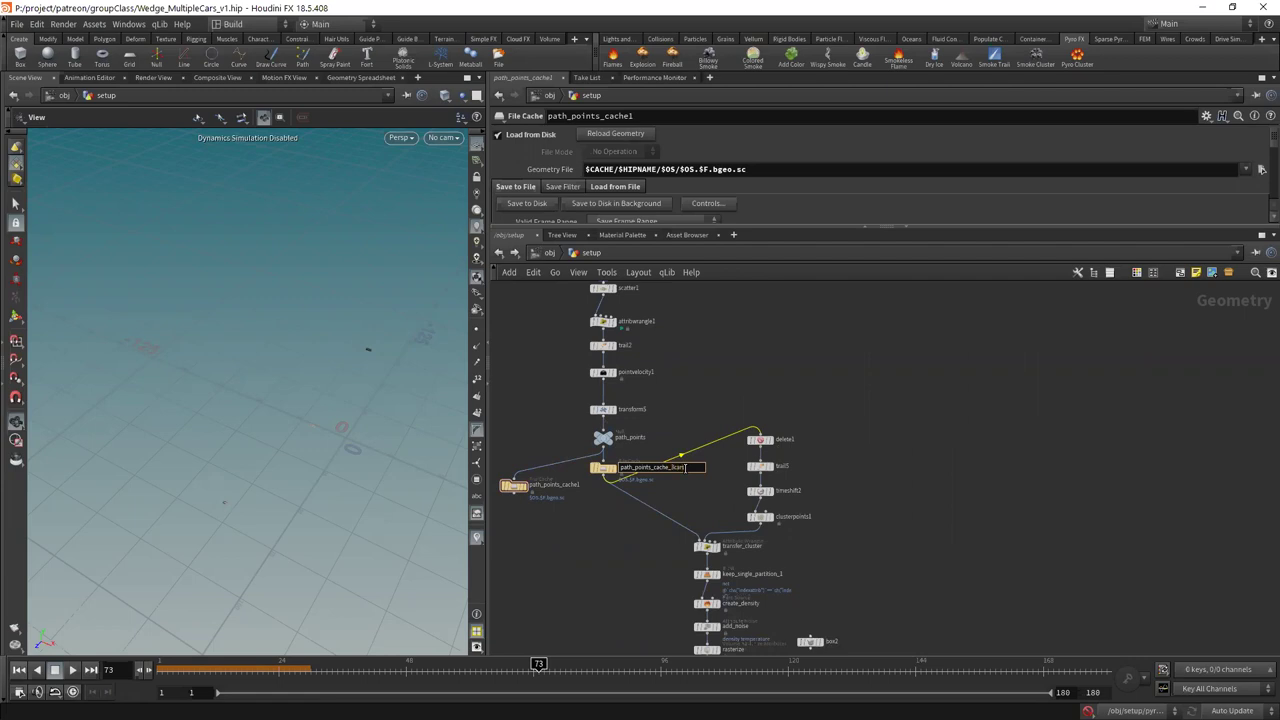
key("Return")
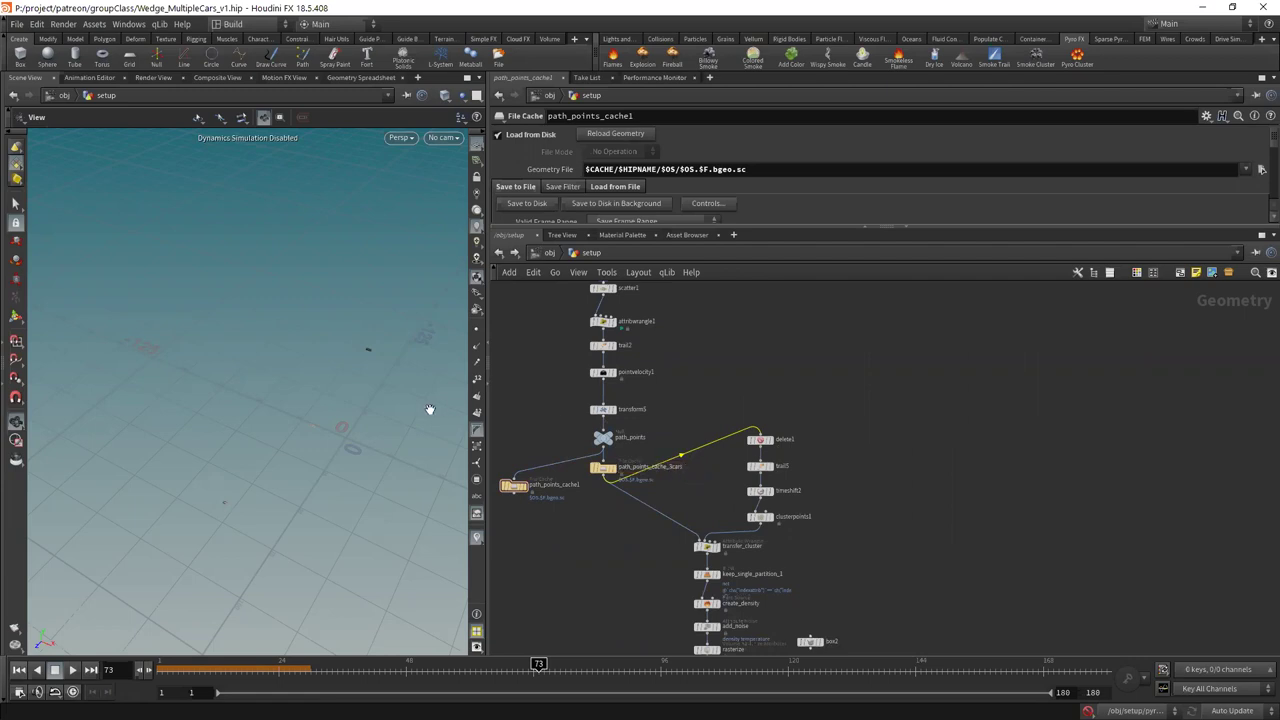
Rename the copy to path_points_cache, then write path_points_cache_3cars to disk.
double_click(578, 485)
key("BackSpace")
key("Return")
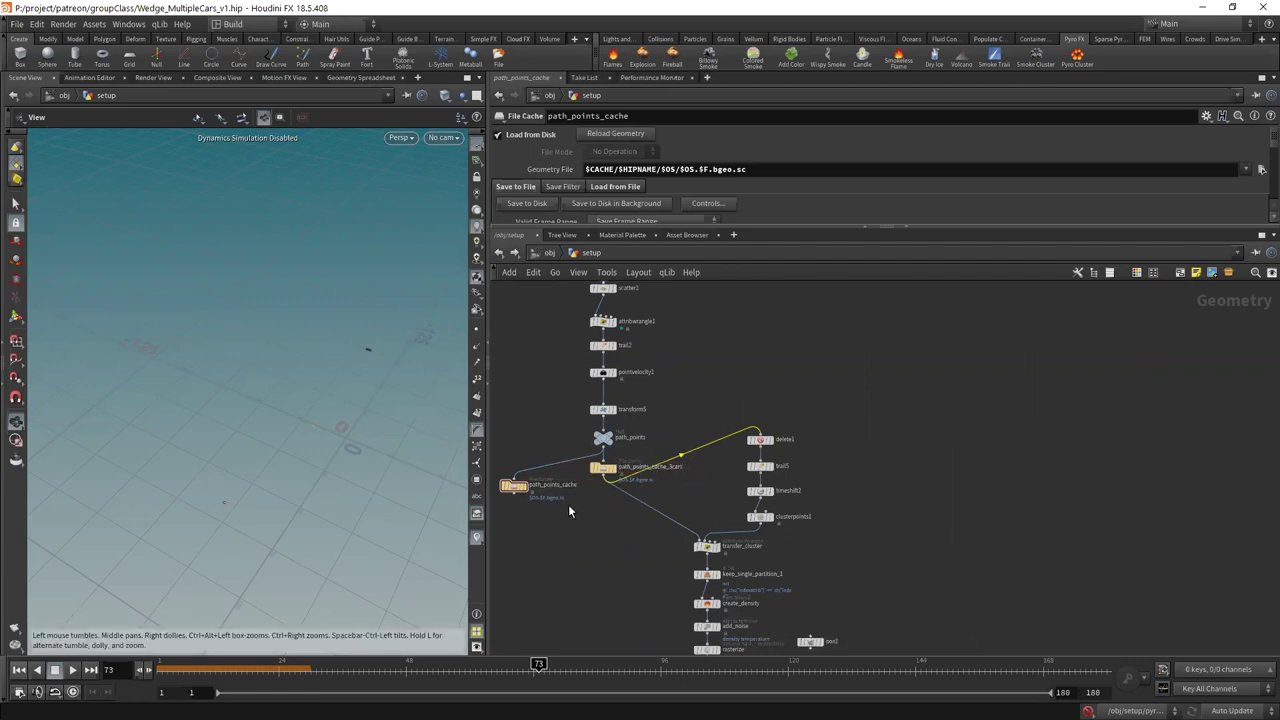
left_click(620, 466)
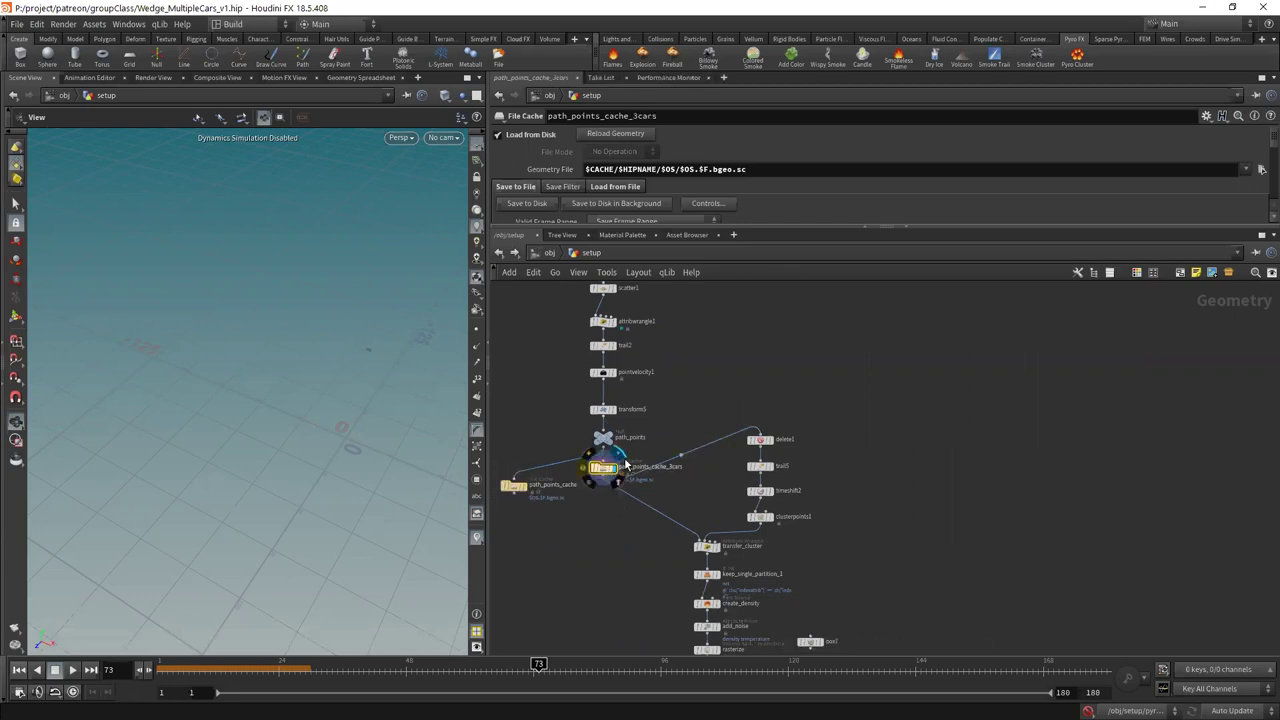
left_click(535, 205)
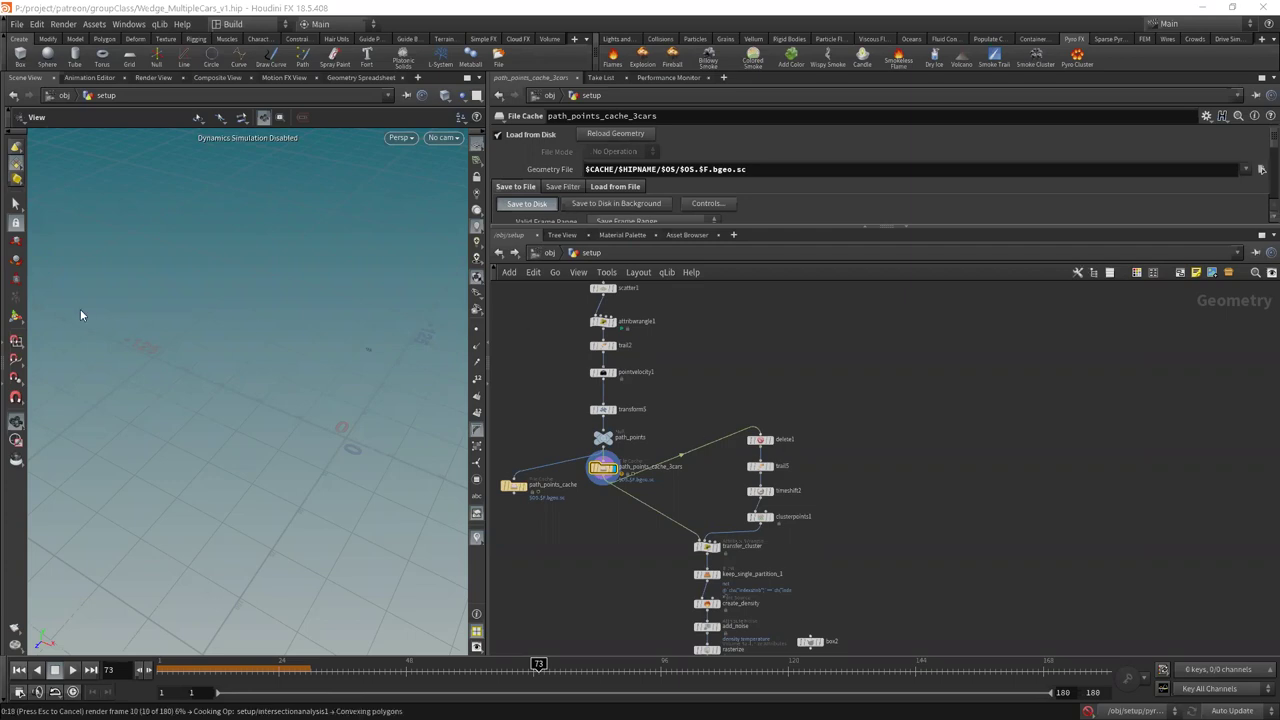
left_click_drag(69, 220, 676, 596)
mouse_move(236, 250)
left_mouse_down()
mouse_move(258, 285)
mouse_move(240, 250)
left_mouse_up()
left_click_drag(261, 457, 218, 432)
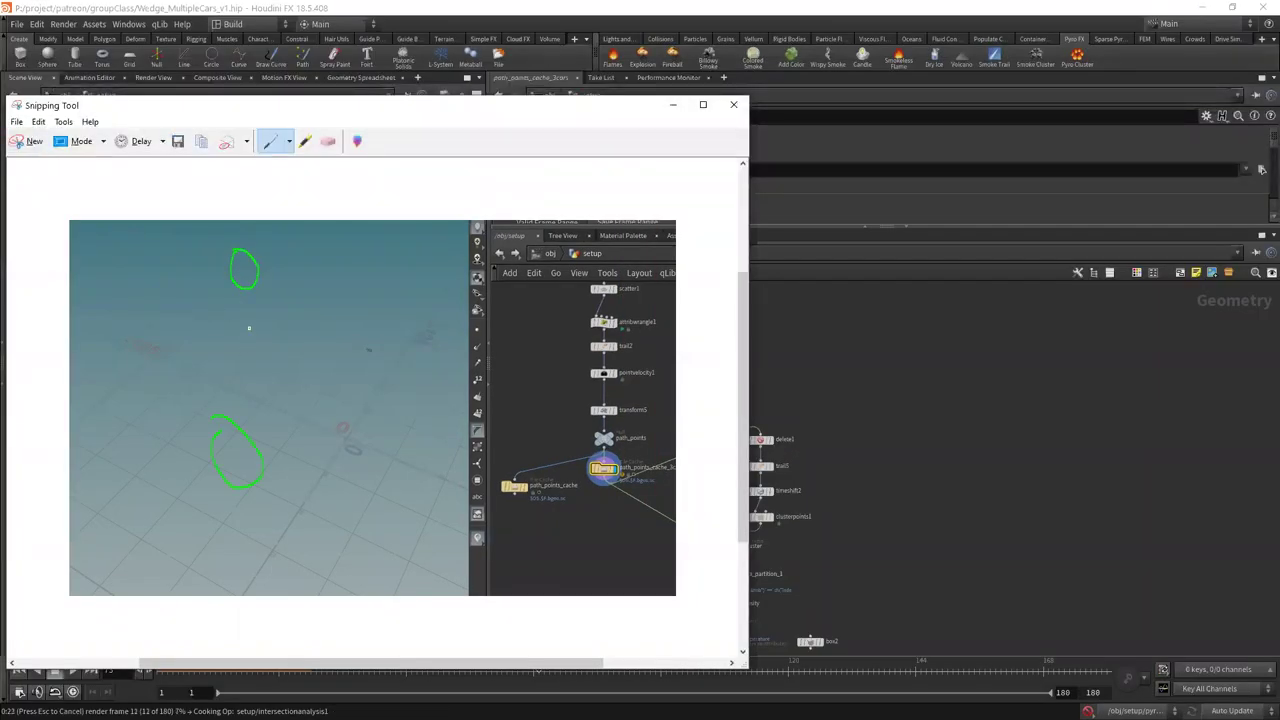
mouse_move(255, 280)
left_mouse_down()
mouse_move(443, 358)
mouse_move(560, 515)
mouse_move(565, 458)
left_mouse_up()
mouse_move(261, 457)
left_mouse_down()
mouse_move(357, 443)
mouse_move(596, 308)
mouse_move(592, 334)
left_mouse_up()
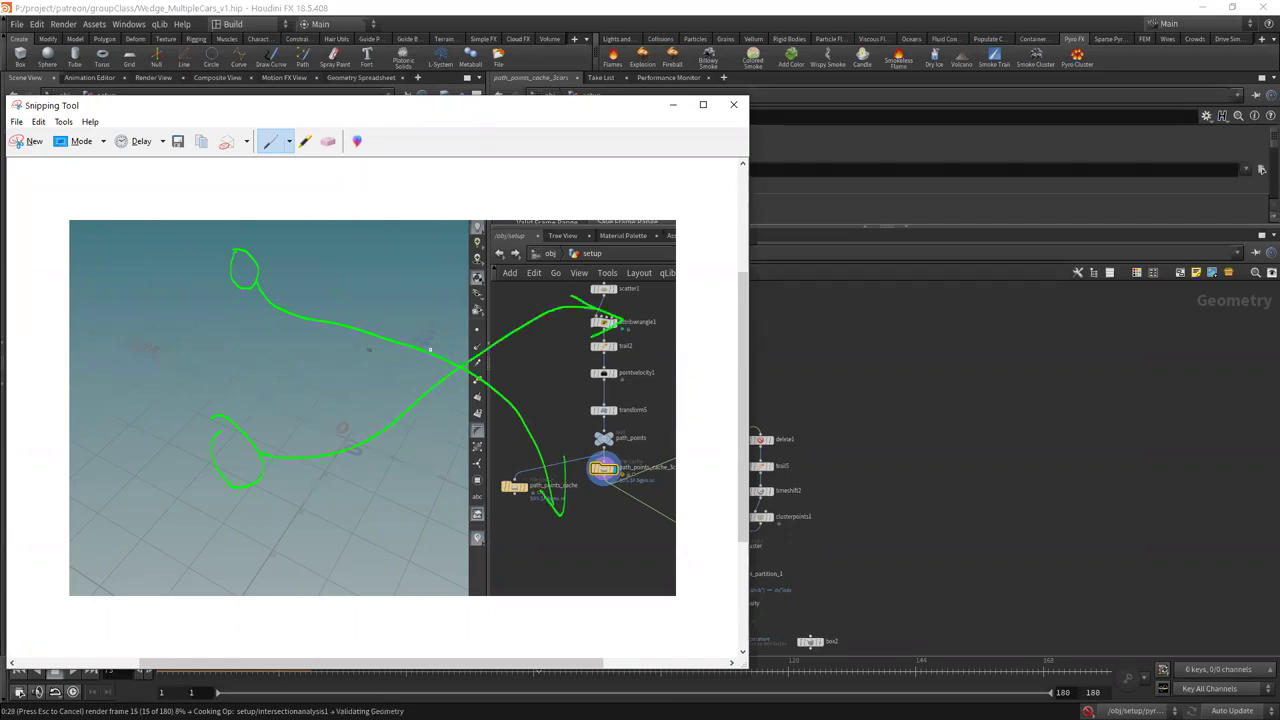
mouse_move(555, 448)
left_mouse_down()
mouse_move(405, 288)
mouse_move(470, 378)
left_mouse_up()
left_click_drag(254, 474, 390, 418)
left_click_drag(411, 373, 457, 389)
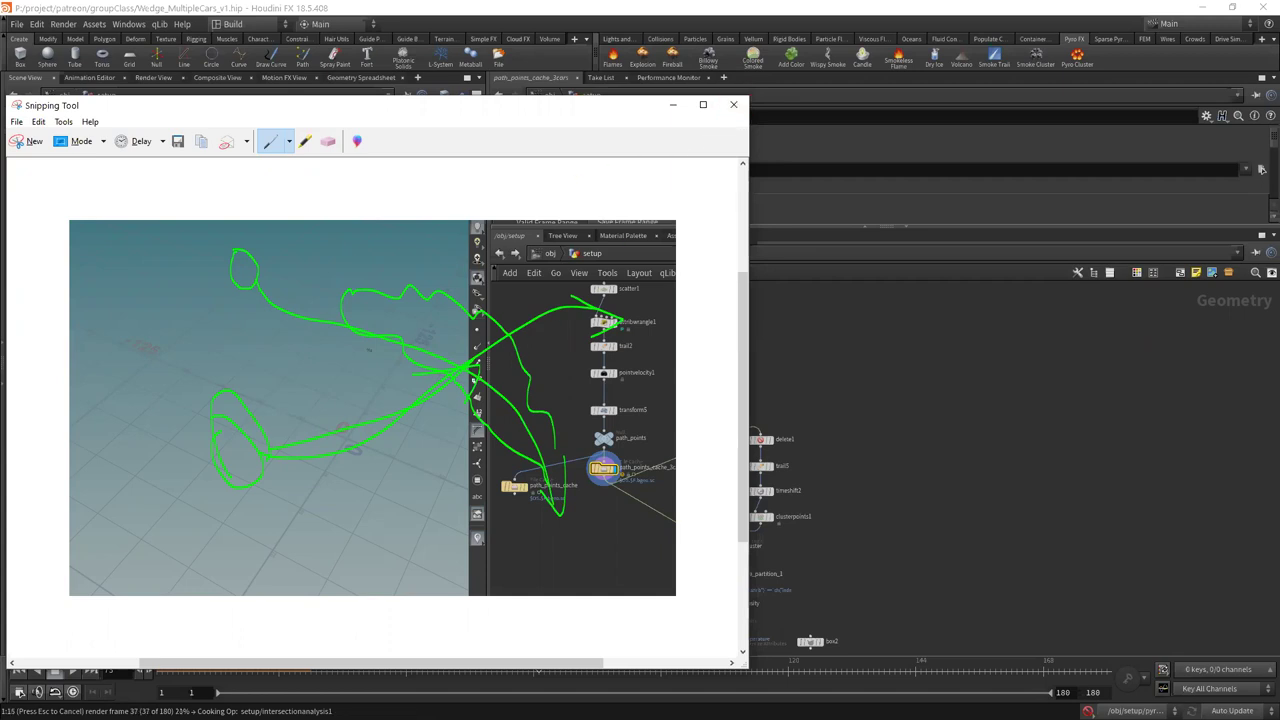
left_click_drag(366, 317, 375, 328)
mouse_move(375, 317)
left_mouse_down()
mouse_move(336, 334)
mouse_move(350, 328)
left_mouse_up()
left_click_drag(293, 454, 468, 372)
left_click_drag(416, 375, 453, 360)
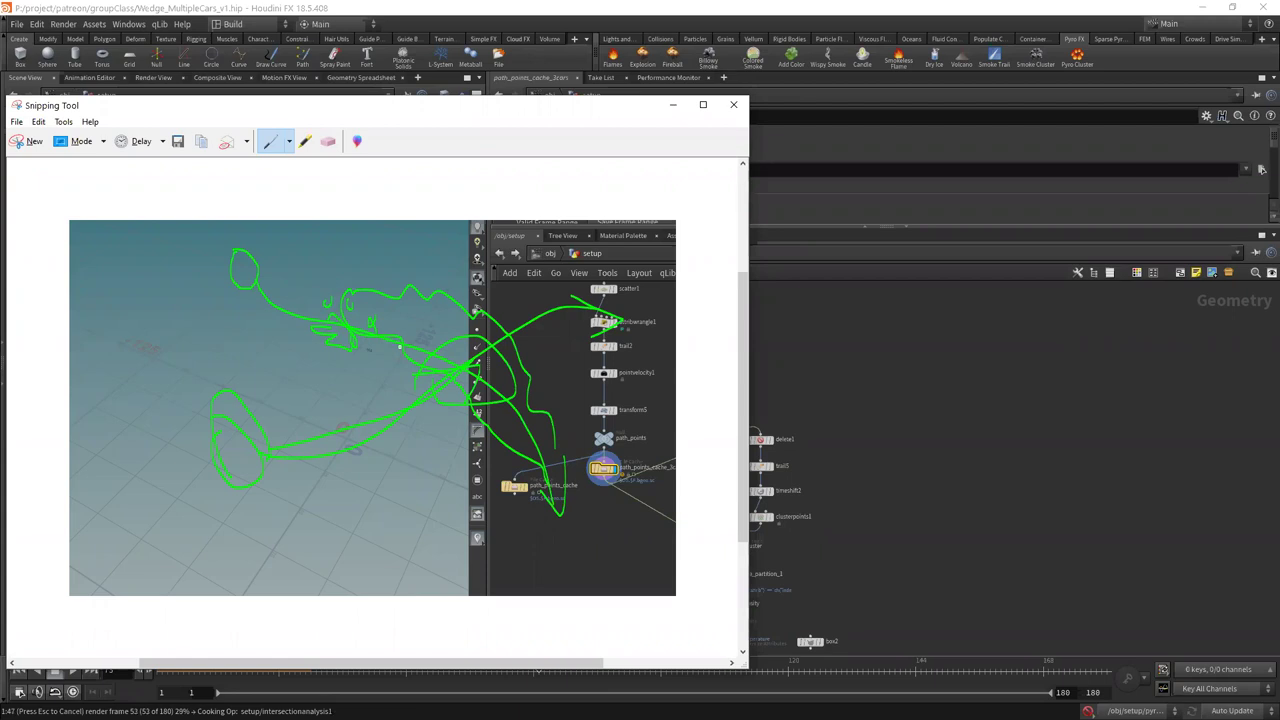
left_click(733, 104)
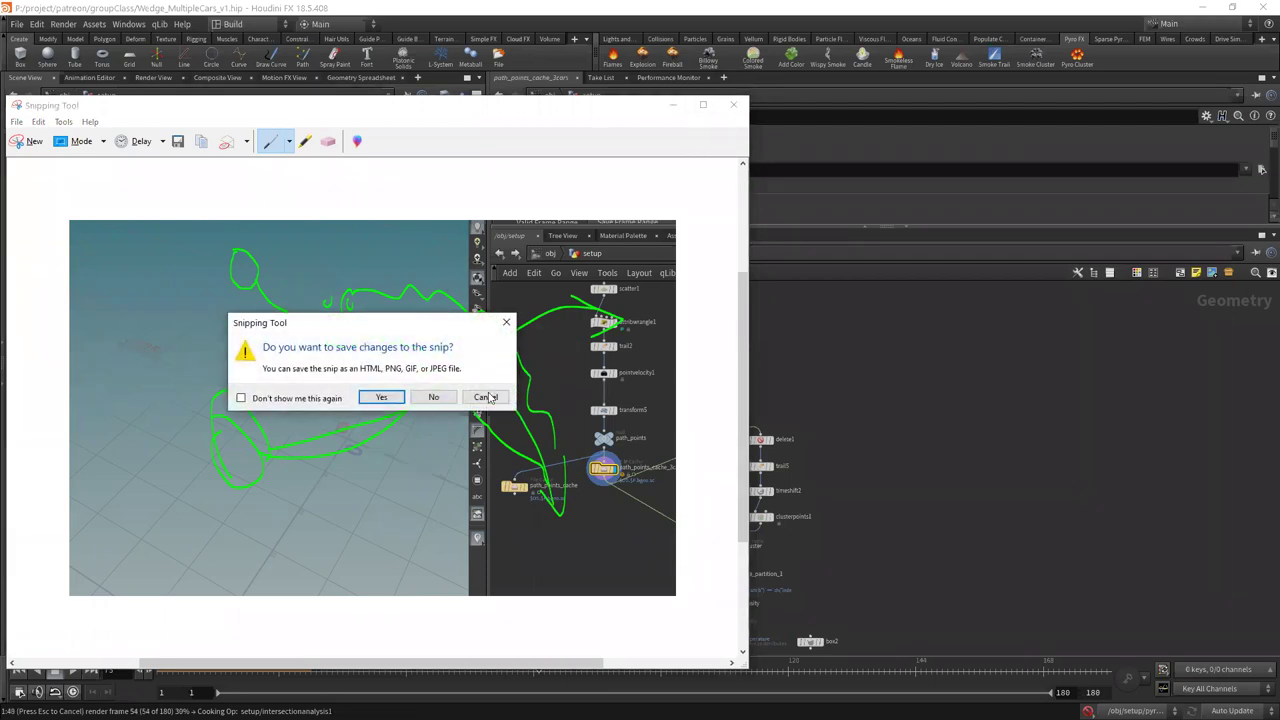
left_click(434, 398)
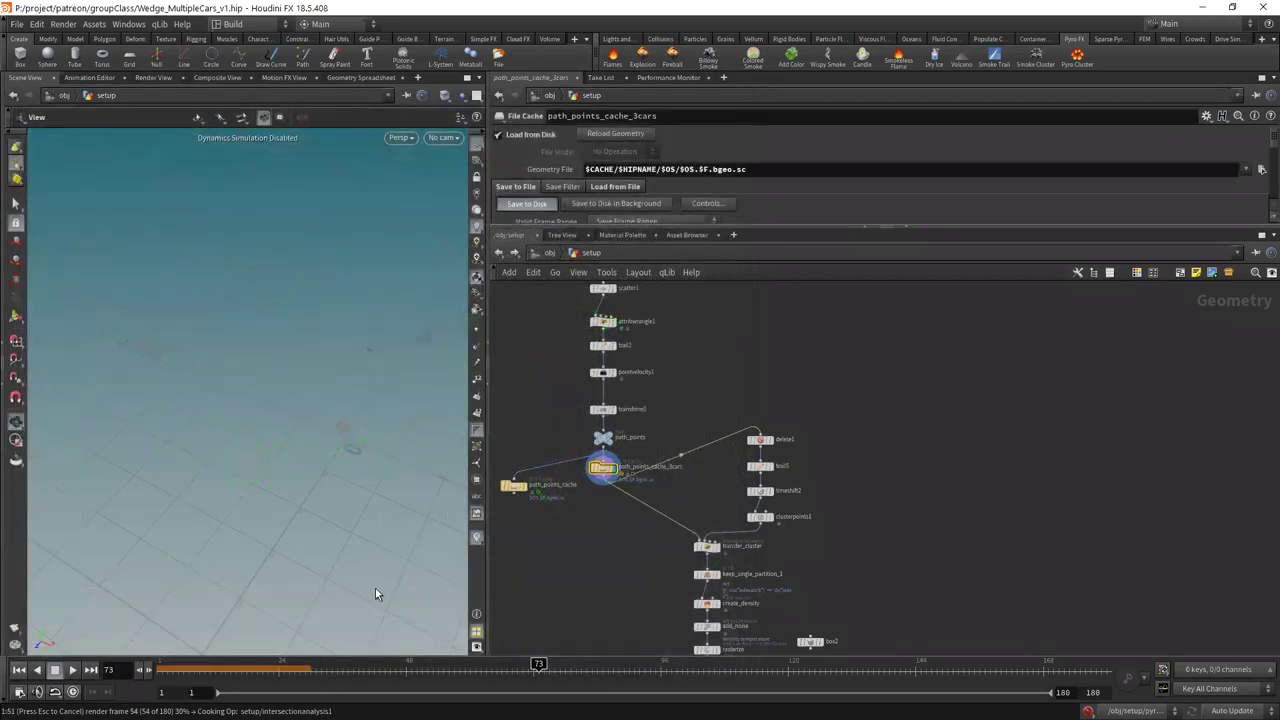
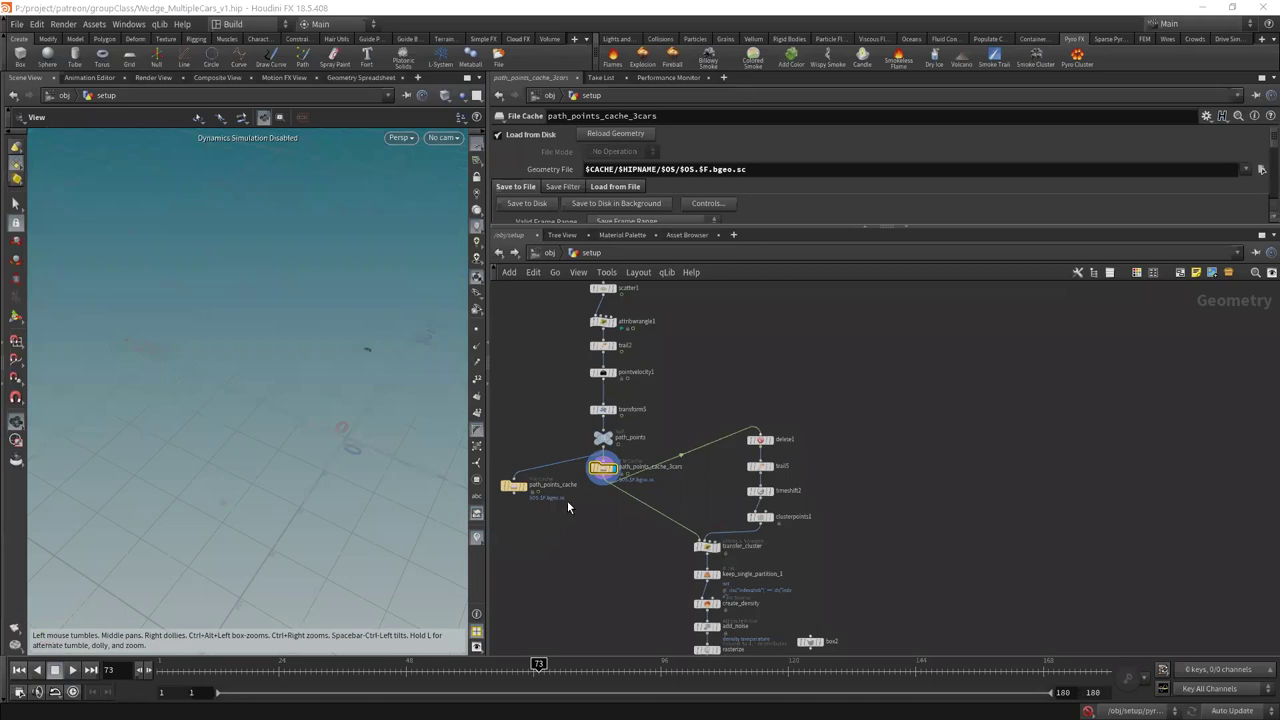
Scrub the timeline to frame 76 and orbit the view around the three cars.
mouse_move(386, 667)
left_mouse_down()
mouse_move(502, 668)
mouse_move(554, 684)
left_mouse_up()
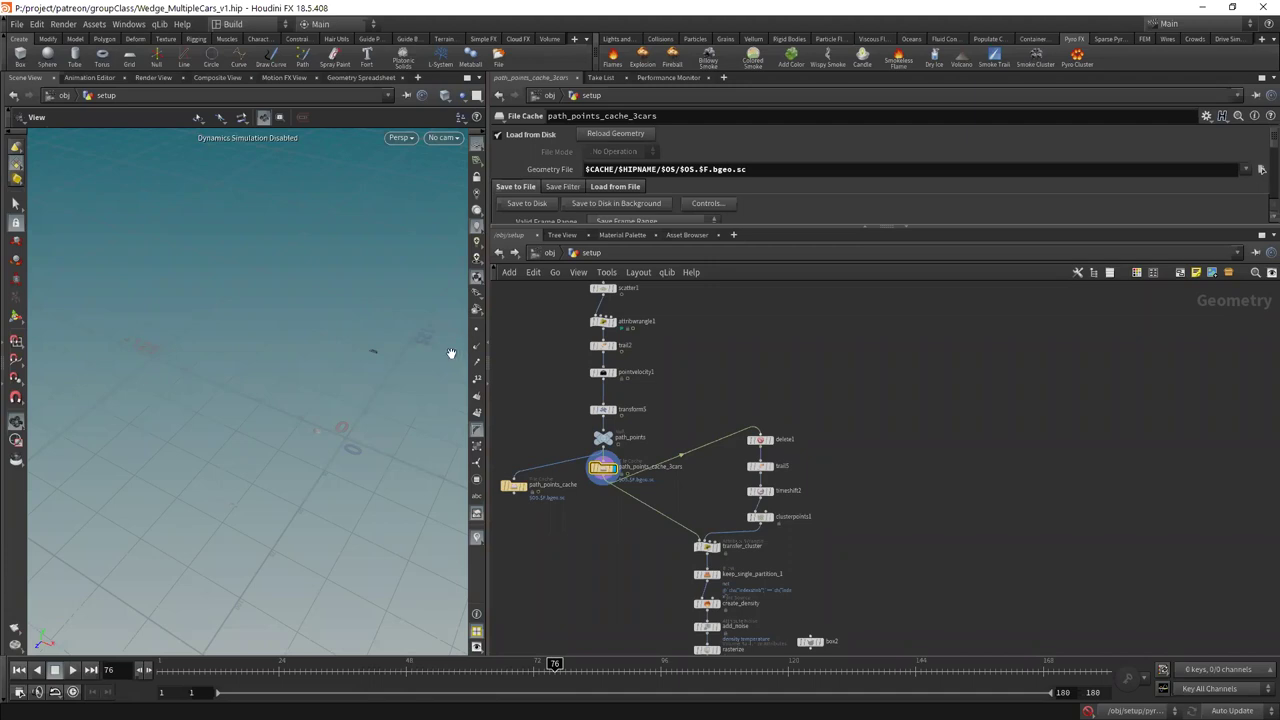
left_click_drag(327, 402, 371, 414)
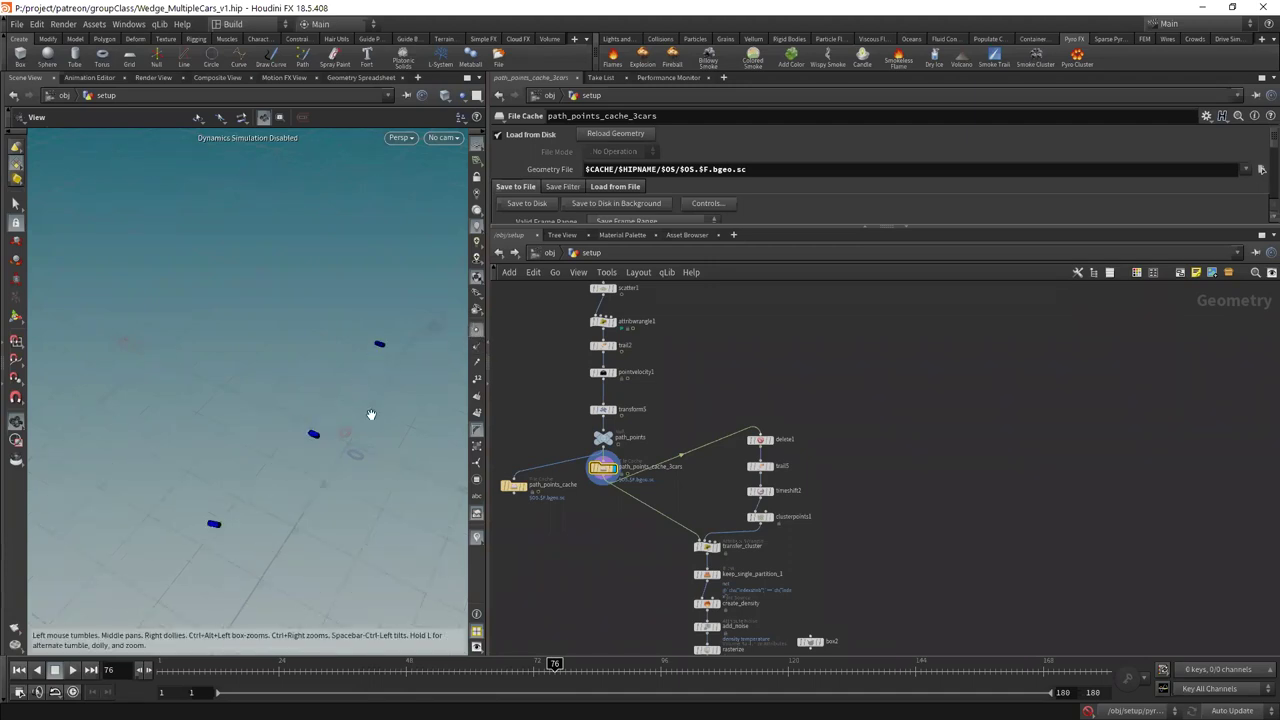
Display clusterpoints1's cluster-coloured trails, orbit around them, and select the node for its settings.
left_click(772, 523)
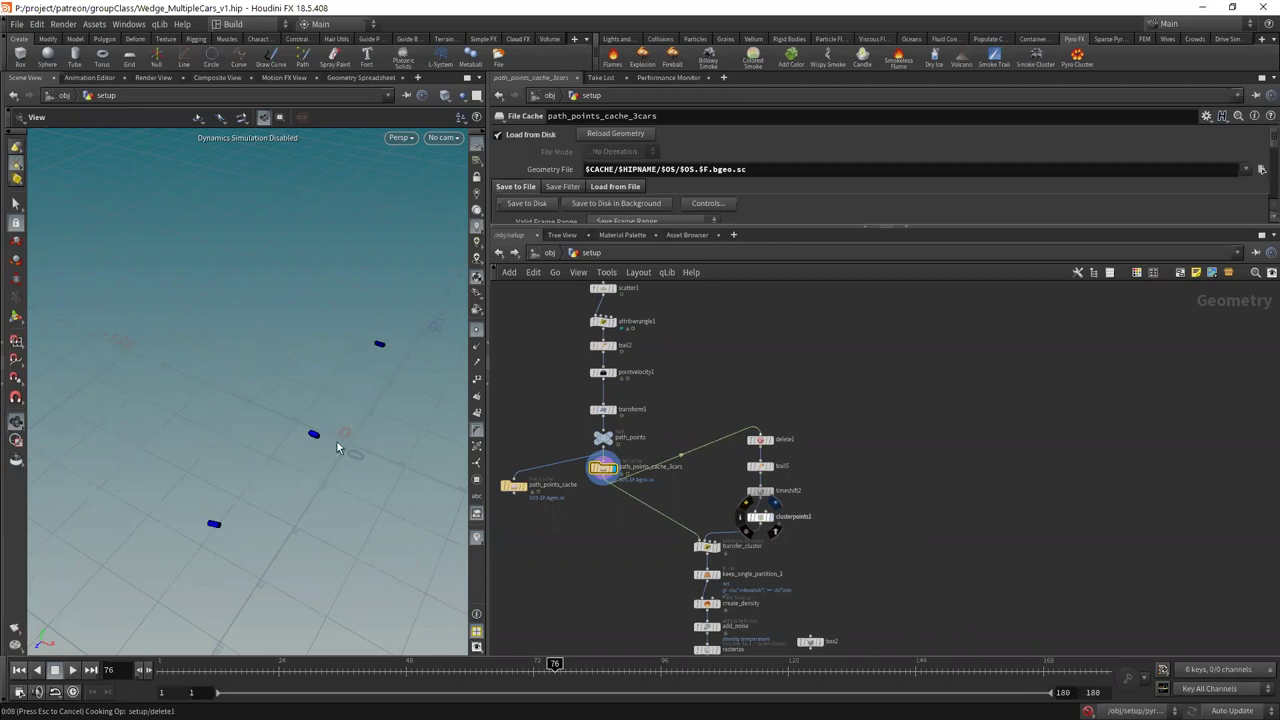
mouse_move(374, 369)
left_mouse_down()
mouse_move(271, 386)
mouse_move(409, 357)
left_mouse_up()
mouse_move(318, 398)
left_mouse_down()
mouse_move(329, 423)
mouse_move(325, 370)
mouse_move(246, 434)
left_mouse_up()
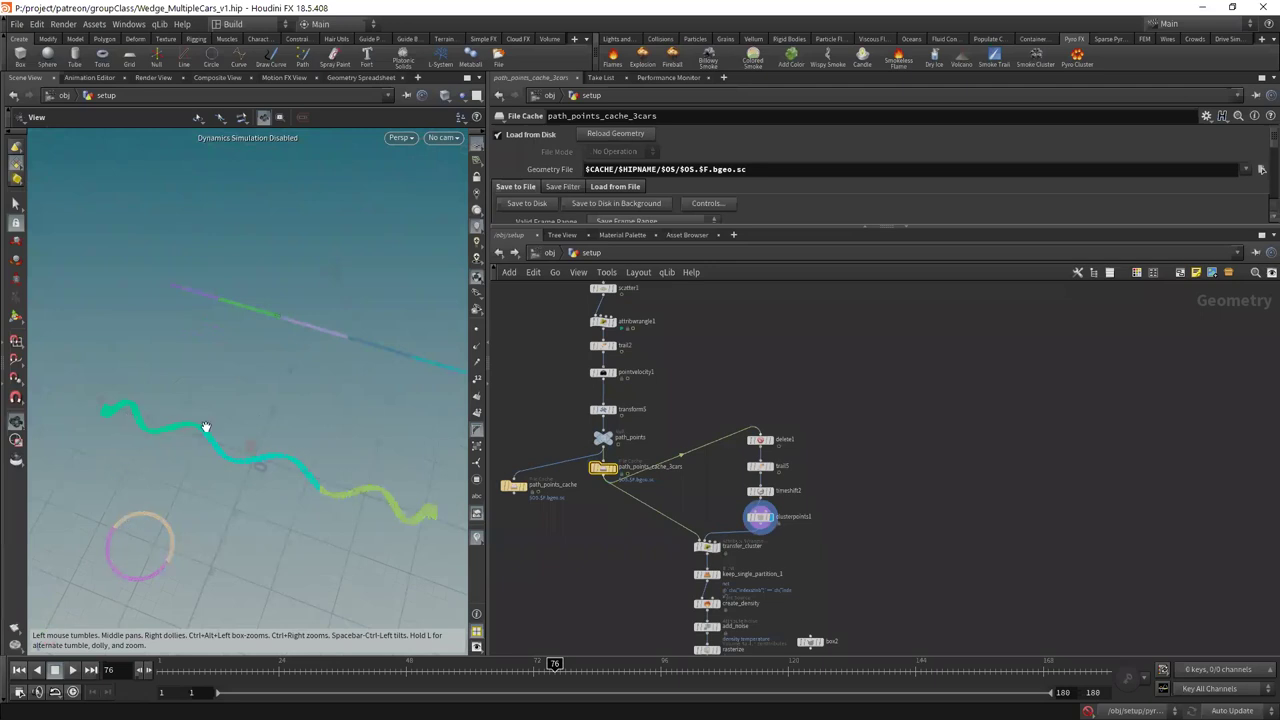
mouse_move(388, 437)
left_mouse_down()
mouse_move(402, 433)
mouse_move(337, 437)
mouse_move(329, 389)
mouse_move(310, 402)
left_mouse_up()
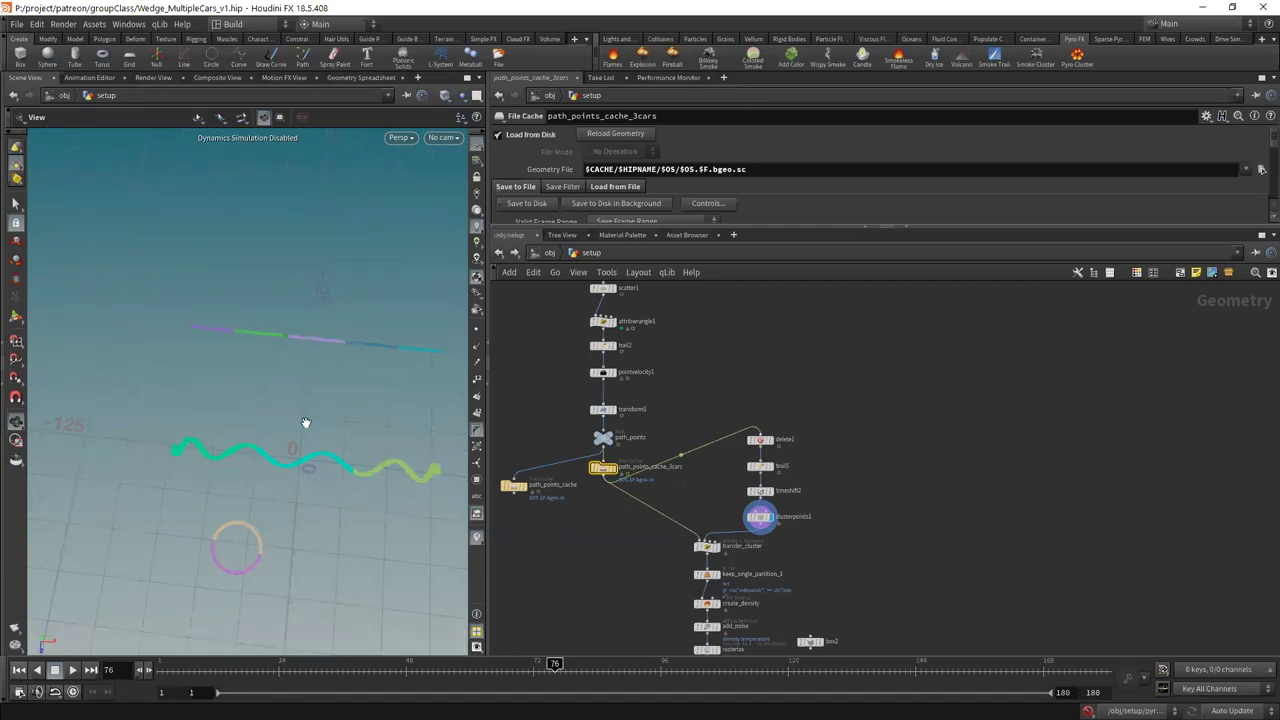
left_click(760, 516)
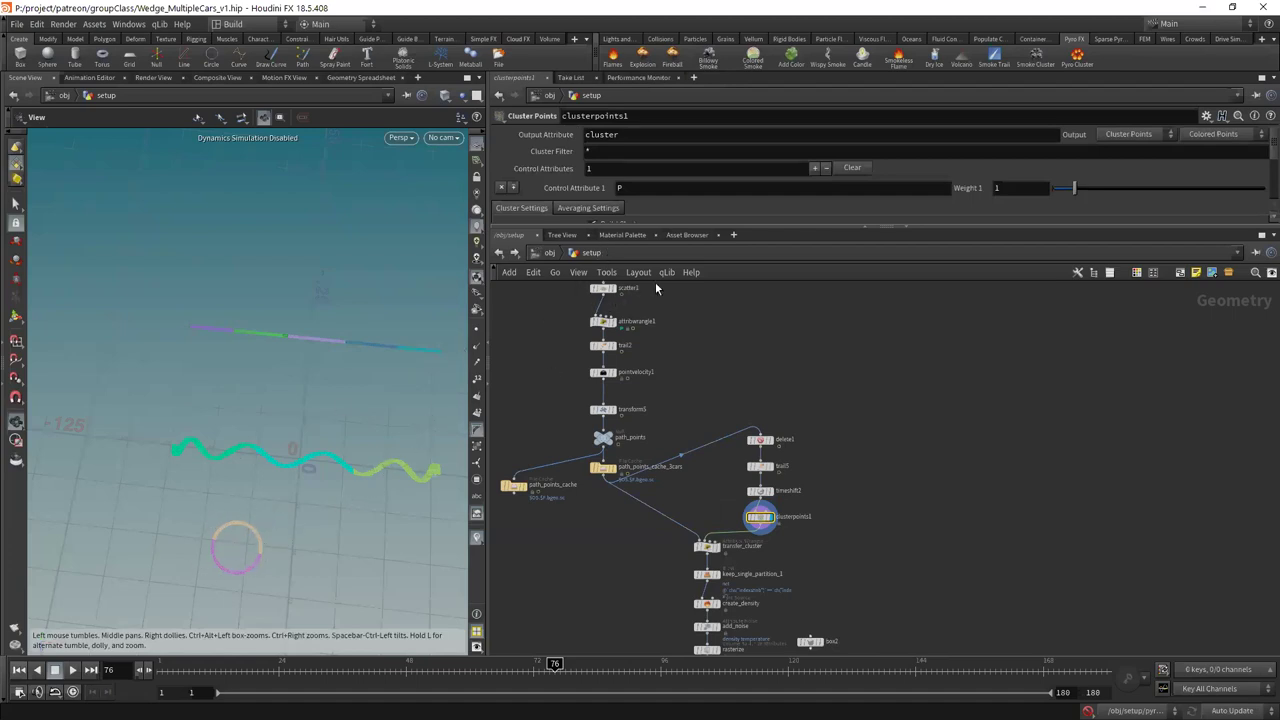
Set clusterpoints1's Clusters to 20 and display keep_single_partition_1's output.
left_click_drag(673, 227, 675, 341)
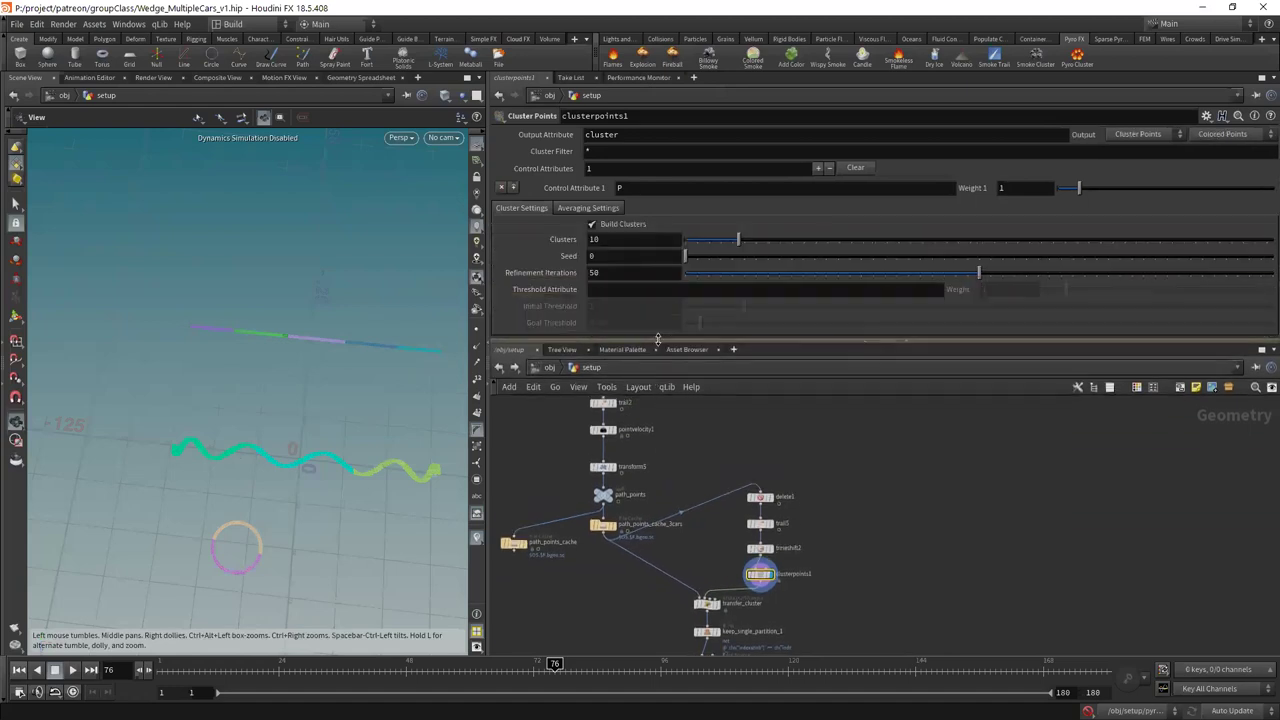
middle_click_drag(871, 484, 873, 462)
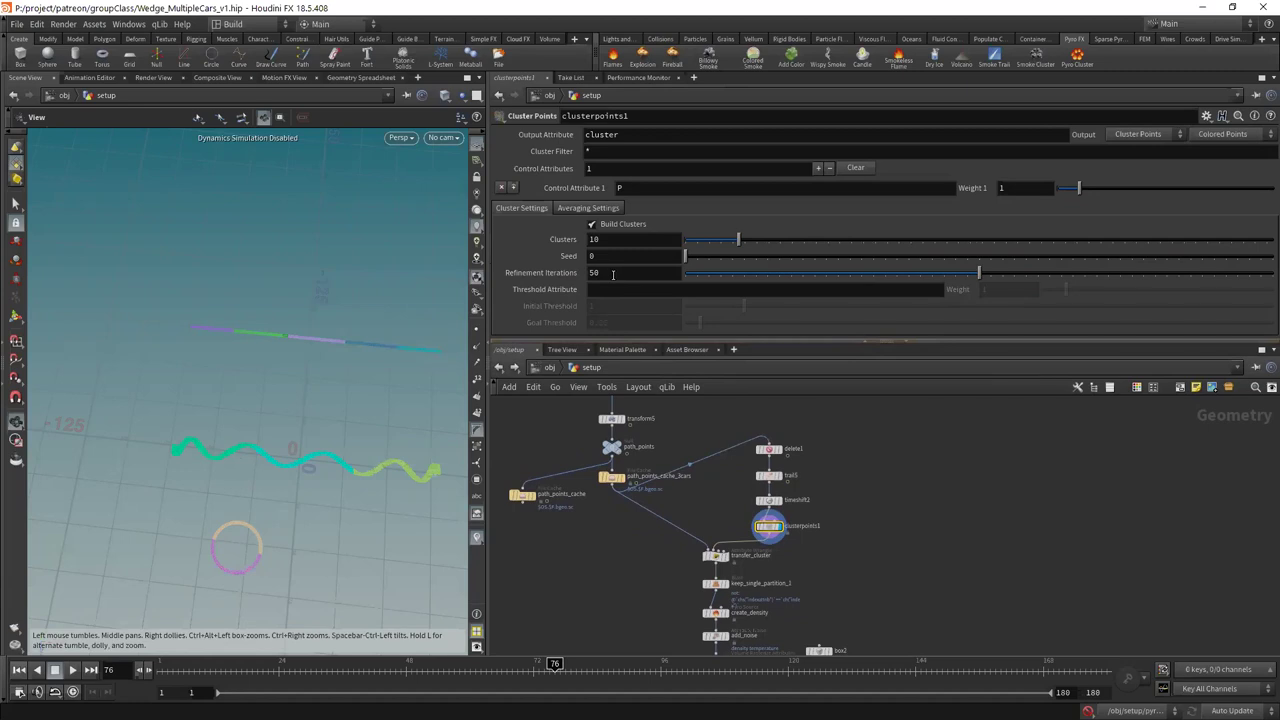
double_click(605, 240)
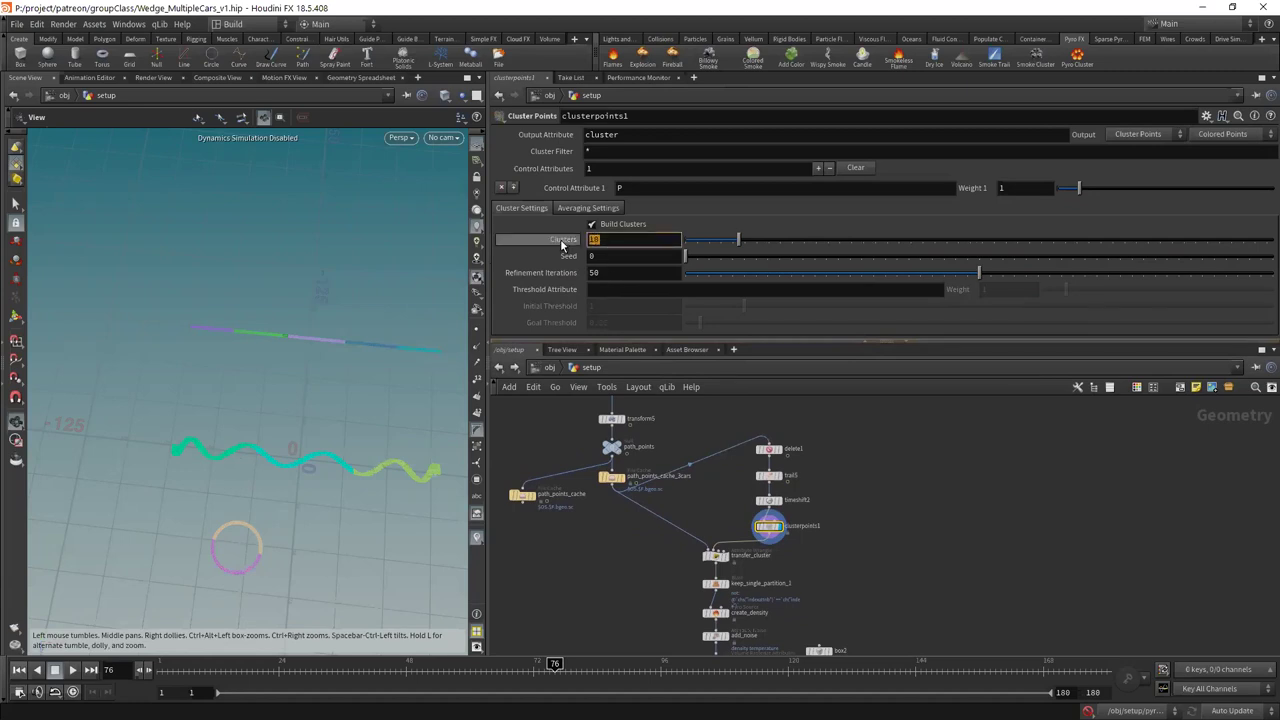
type("20")
key("Return")
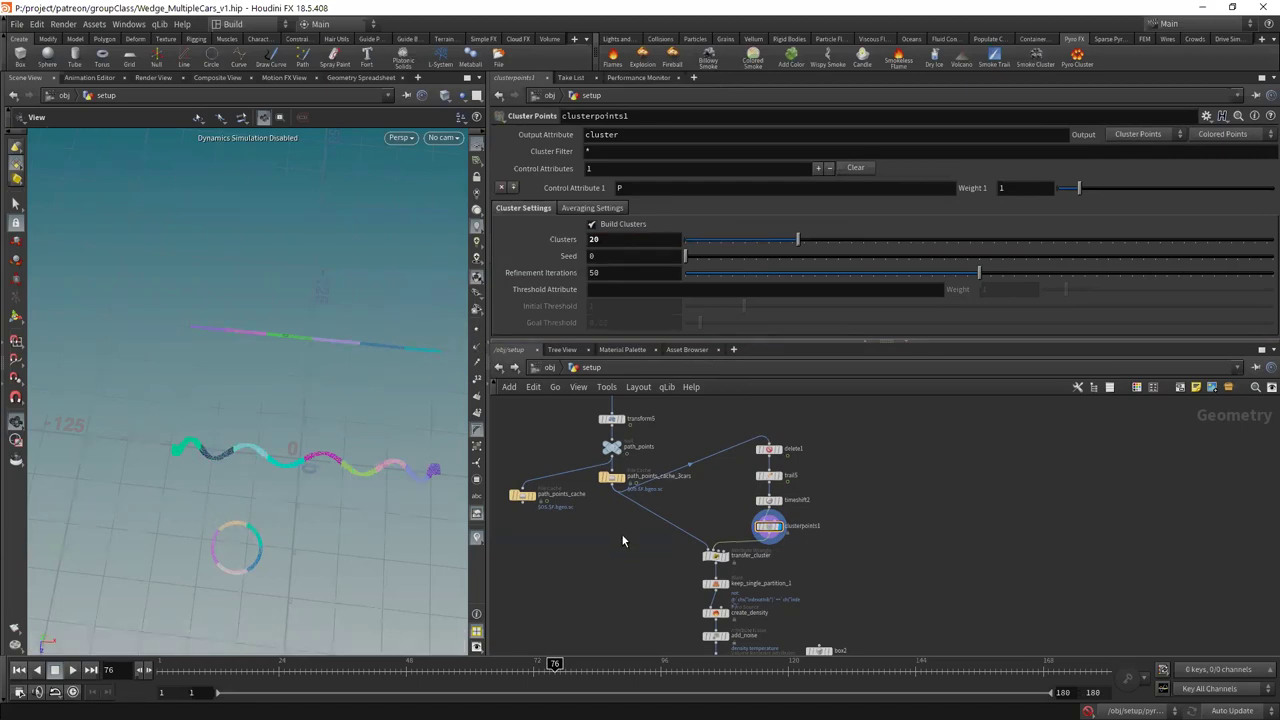
middle_click_drag(628, 548, 630, 499)
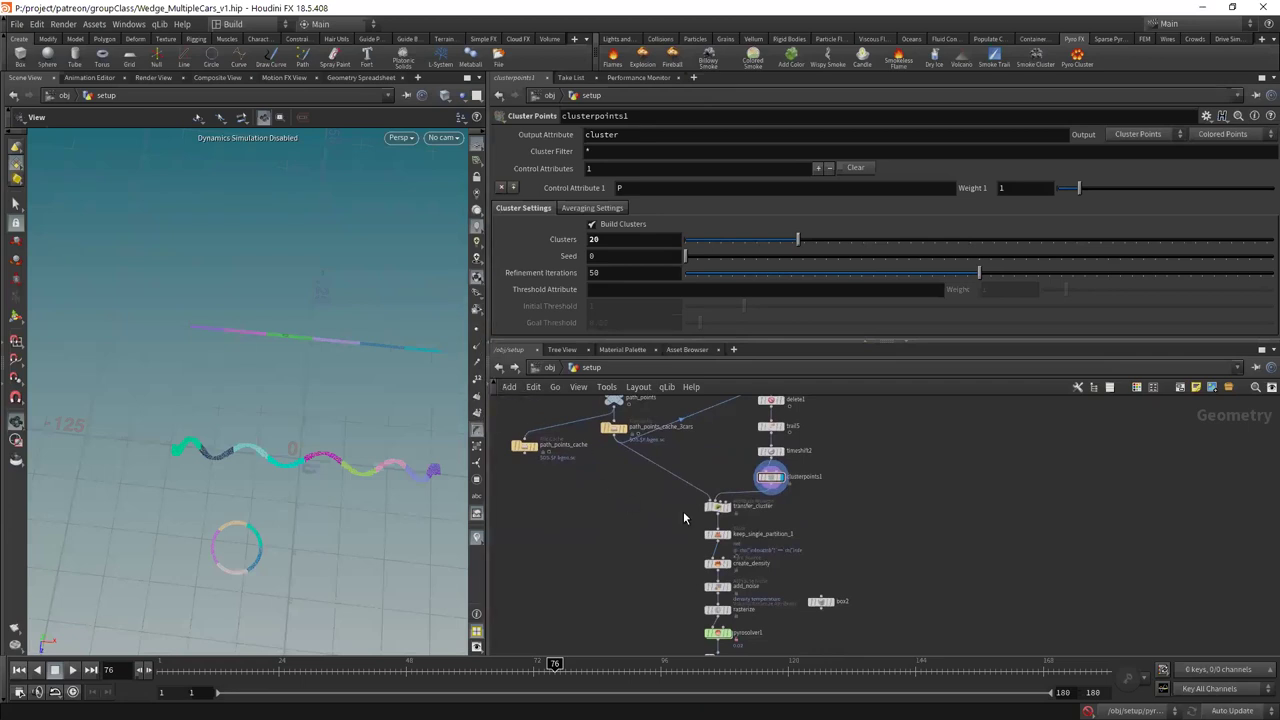
left_click(729, 535)
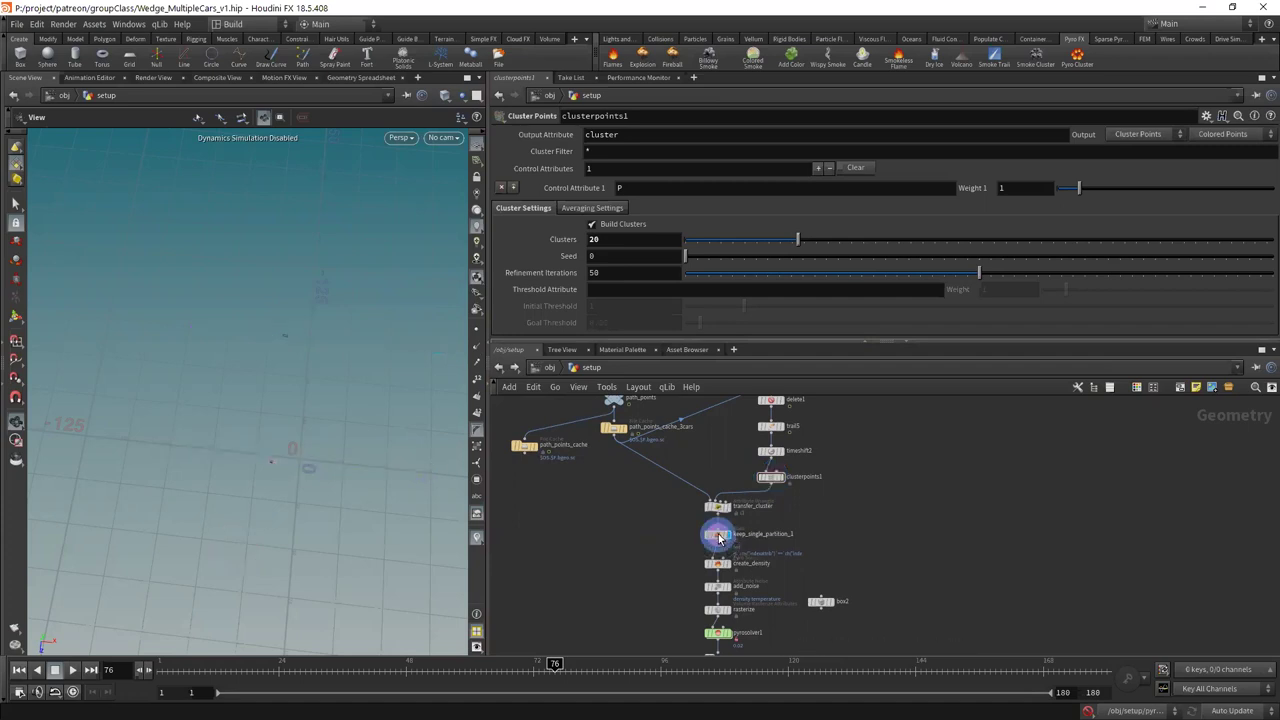
Select keep_single_partition_1, scrub the animation to frame 125, and set its display flag.
left_click(716, 535)
left_click_drag(228, 664, 326, 664)
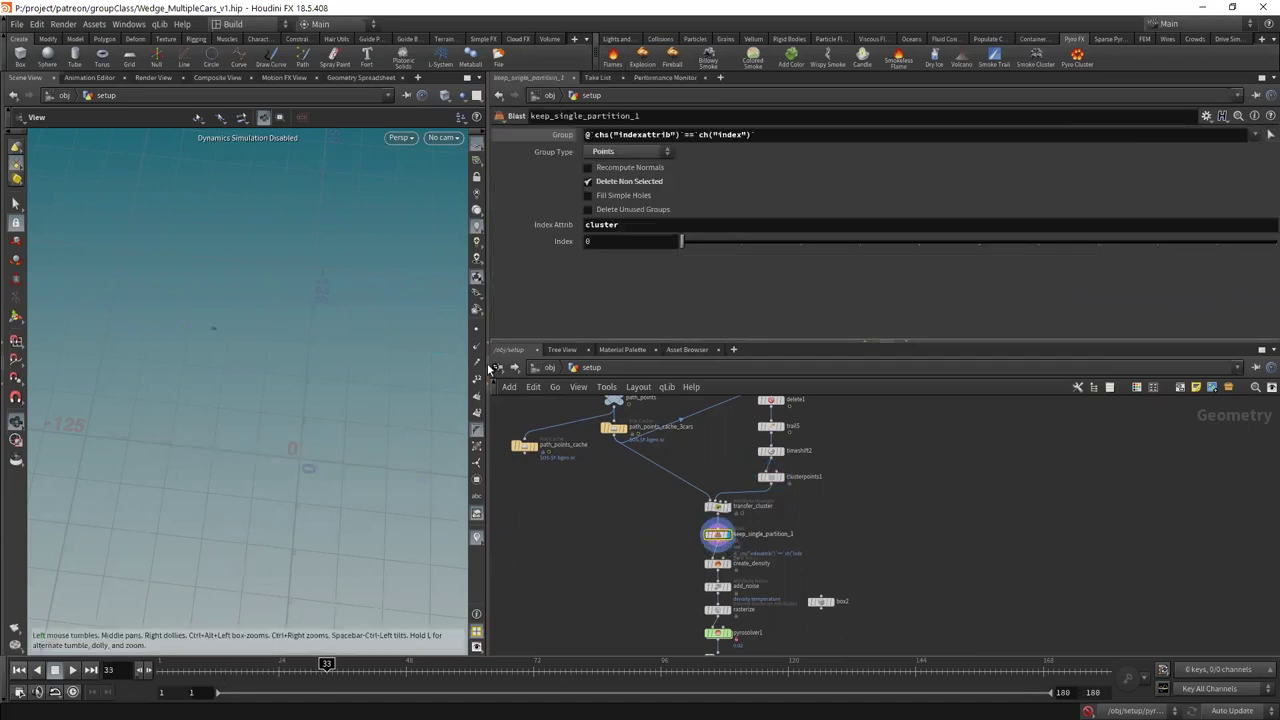
mouse_move(230, 664)
left_mouse_down()
mouse_move(804, 632)
mouse_move(491, 647)
mouse_move(618, 645)
left_mouse_up()
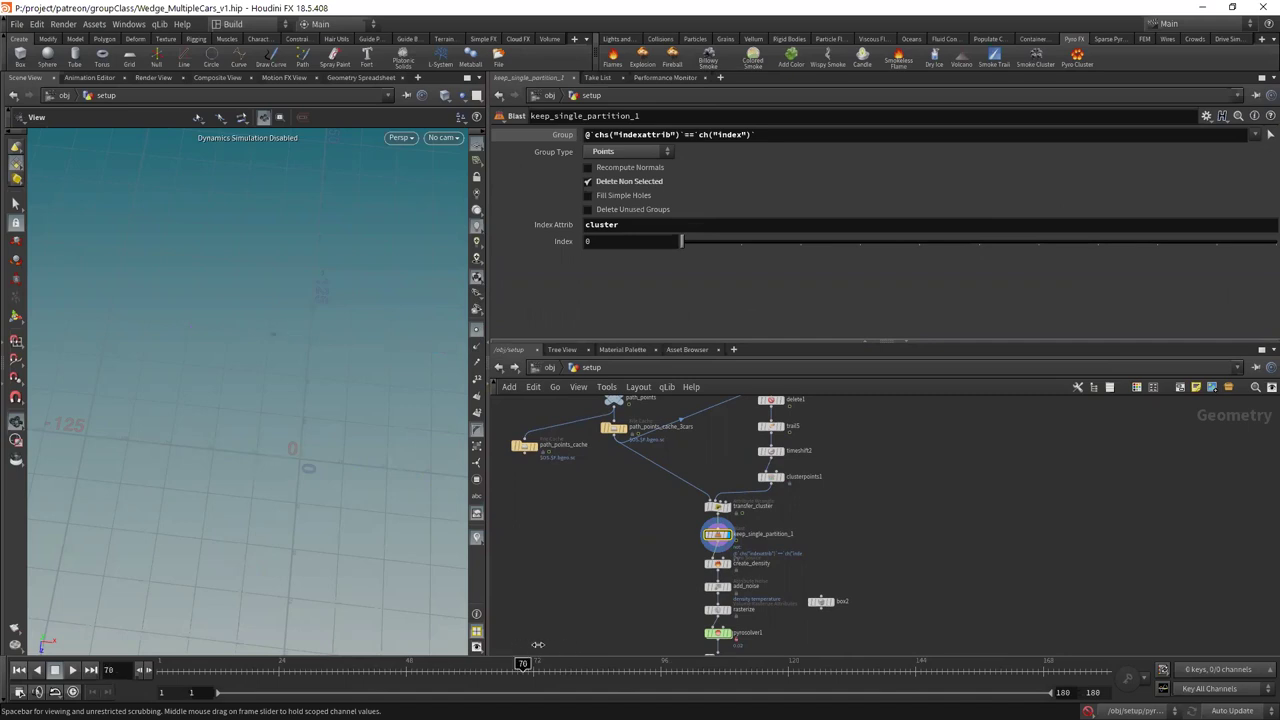
left_click_drag(618, 645, 555, 645)
mouse_move(882, 454)
middle_mouse_down()
mouse_move(829, 516)
mouse_move(729, 553)
mouse_move(718, 480)
middle_mouse_up()
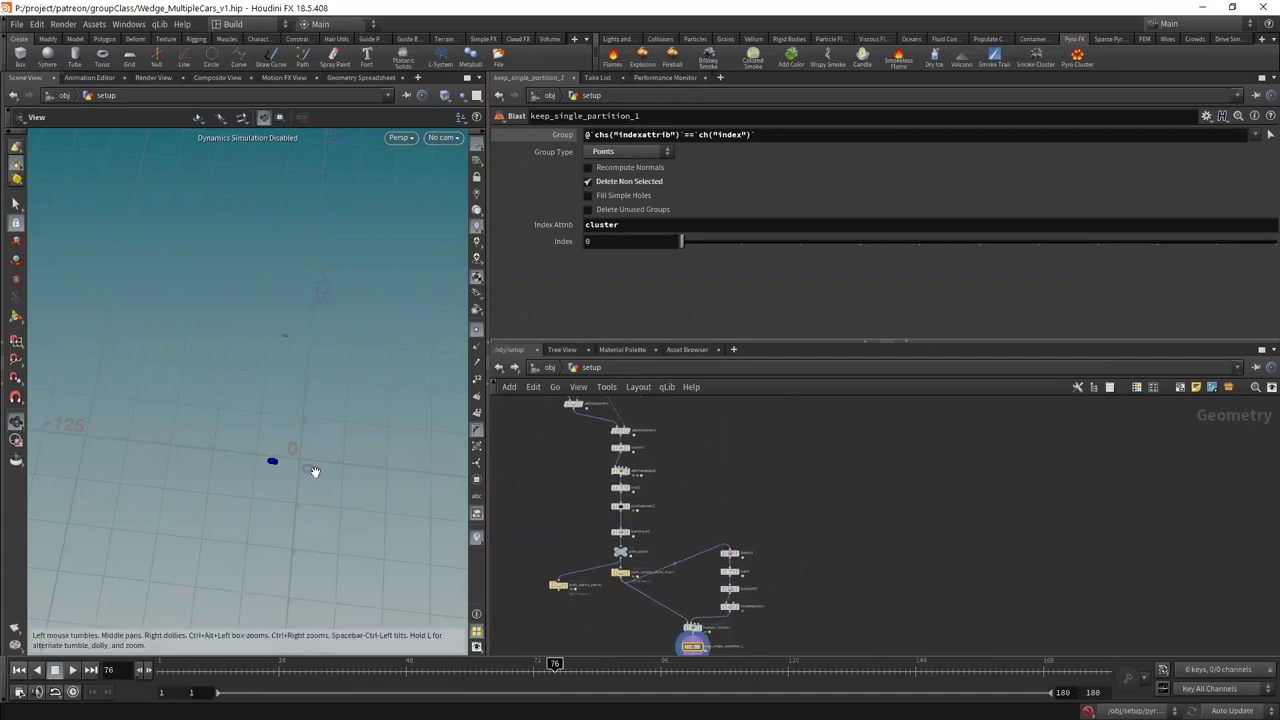
middle_click_drag(708, 590, 706, 508)
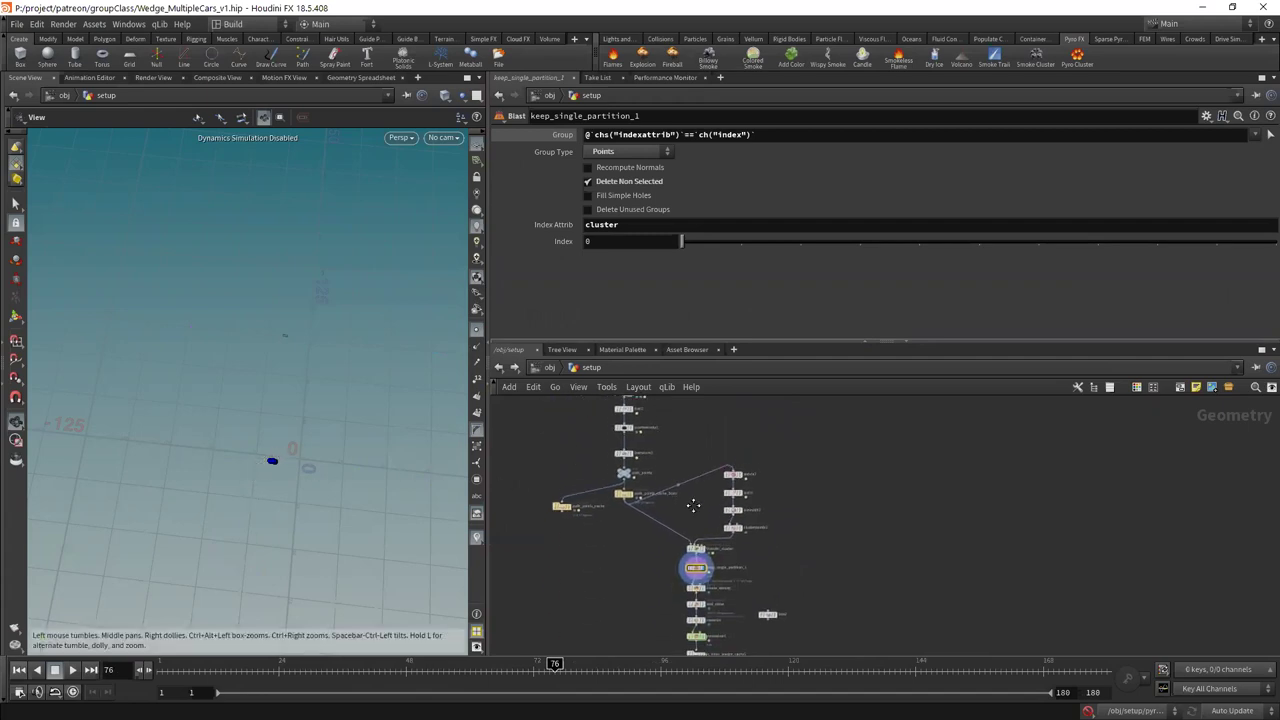
scroll(704, 560, "up", 3)
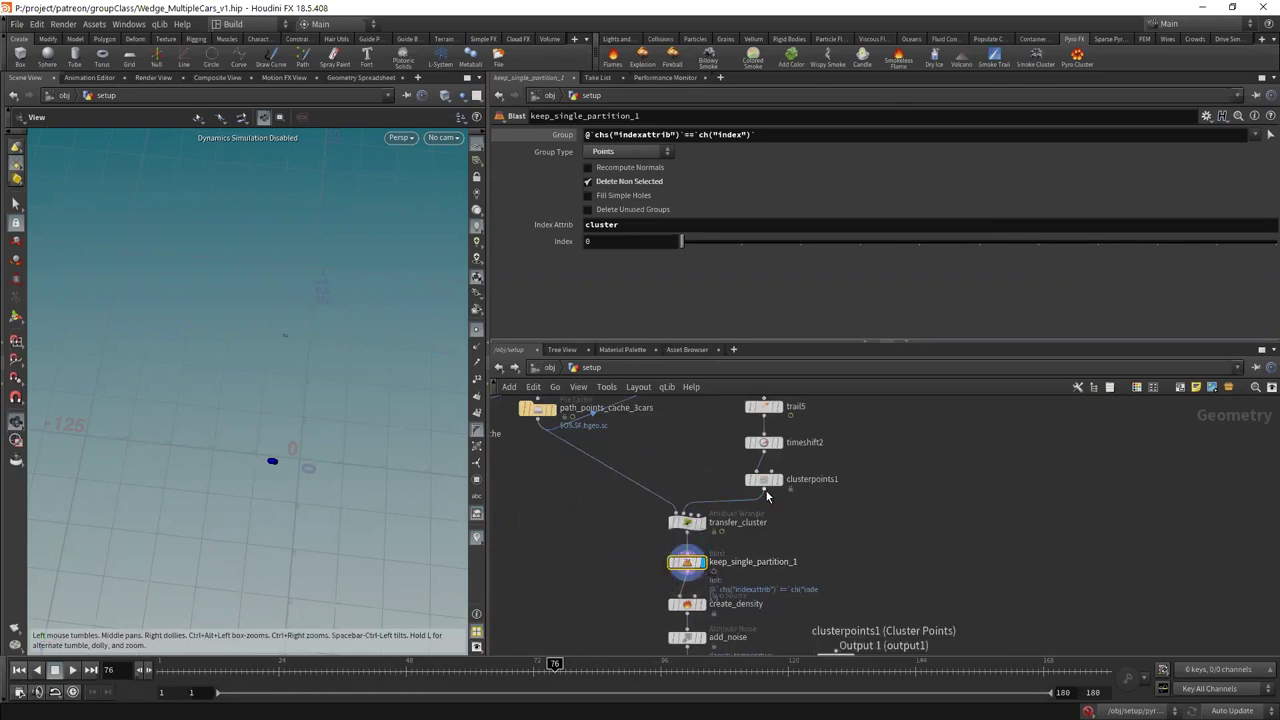
middle_click_drag(625, 471, 683, 547)
left_click_drag(212, 665, 815, 662)
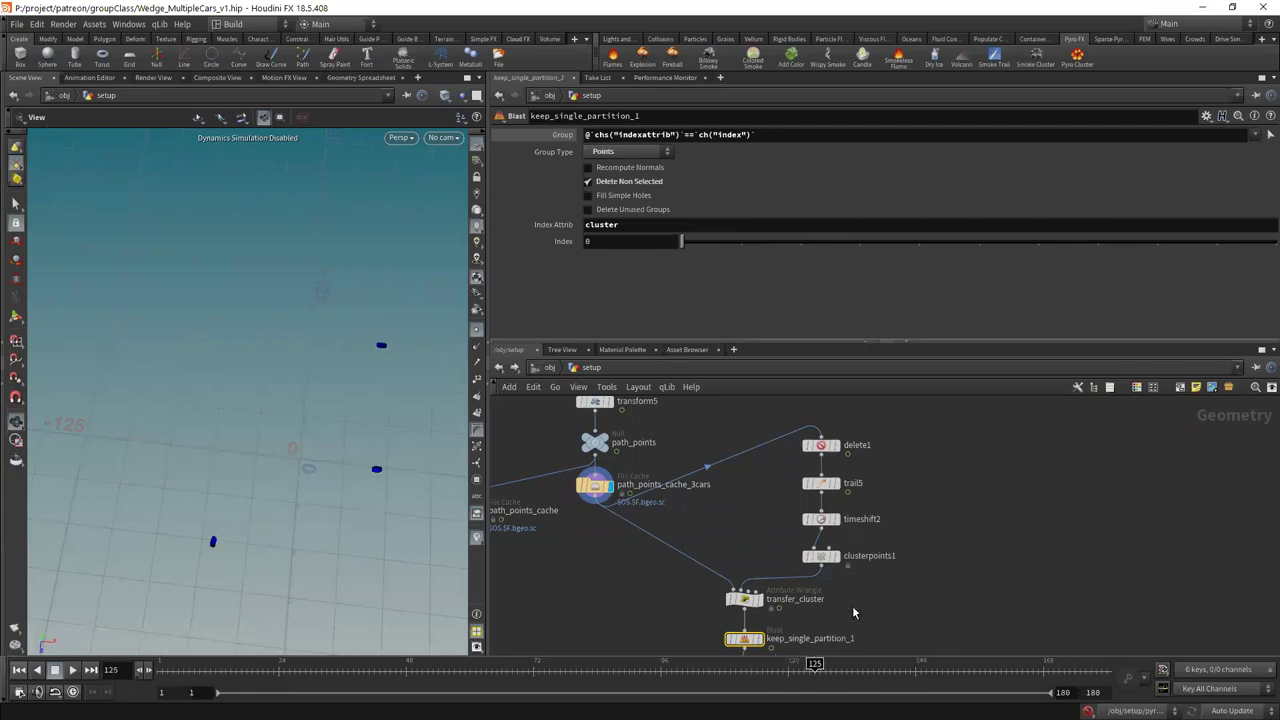
middle_click_drag(851, 608, 843, 552)
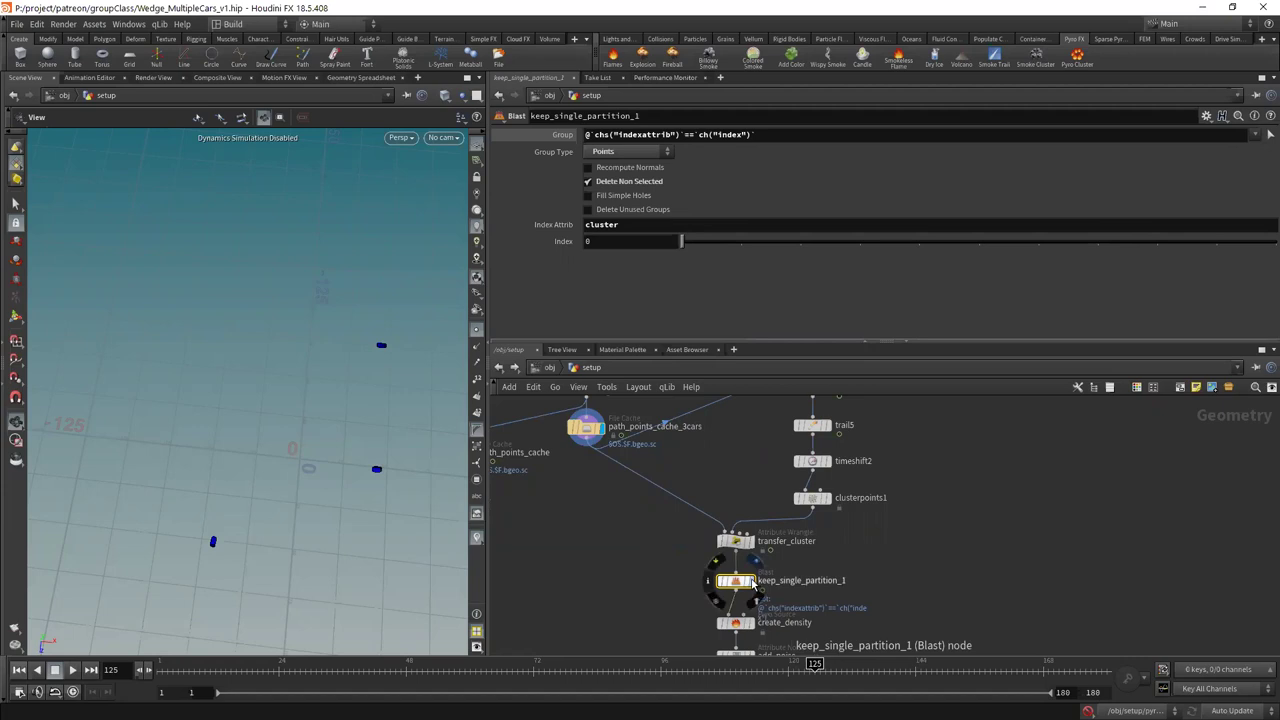
left_click(753, 580)
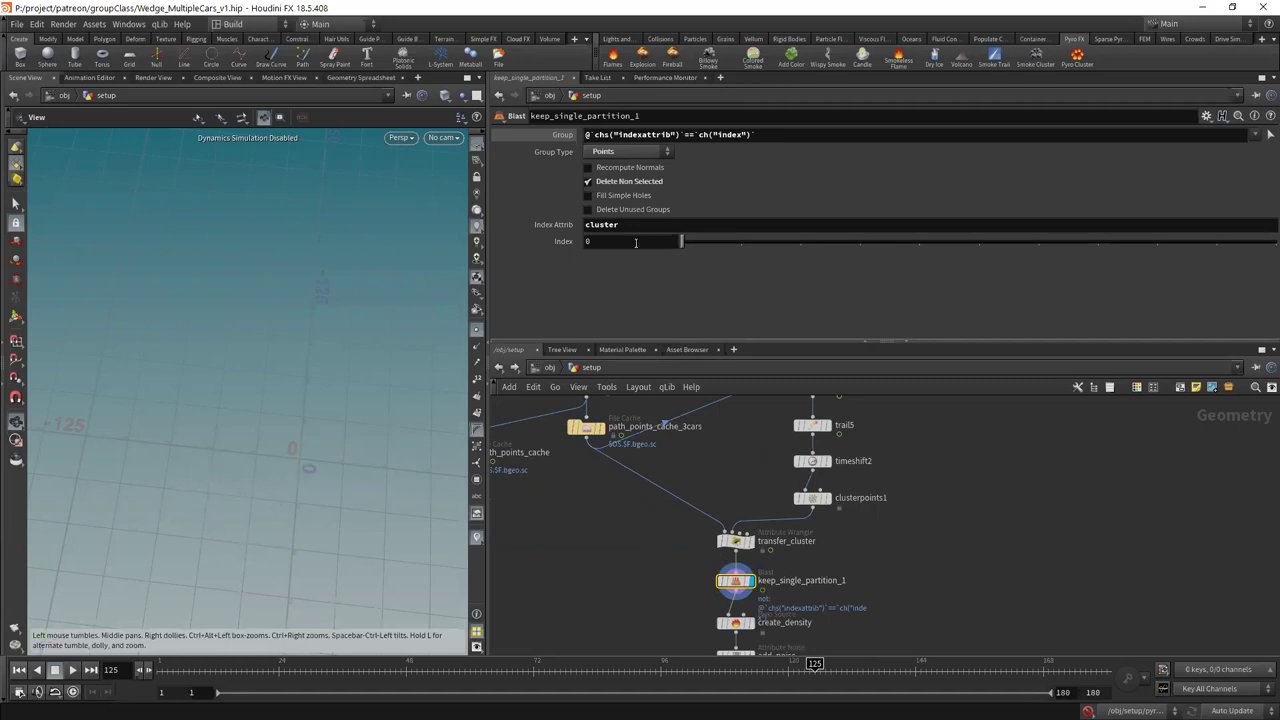
Raise keep_single_partition_1's Index to 12 to isolate a single cluster.
left_click(603, 243)
left_click_drag(679, 255, 733, 253)
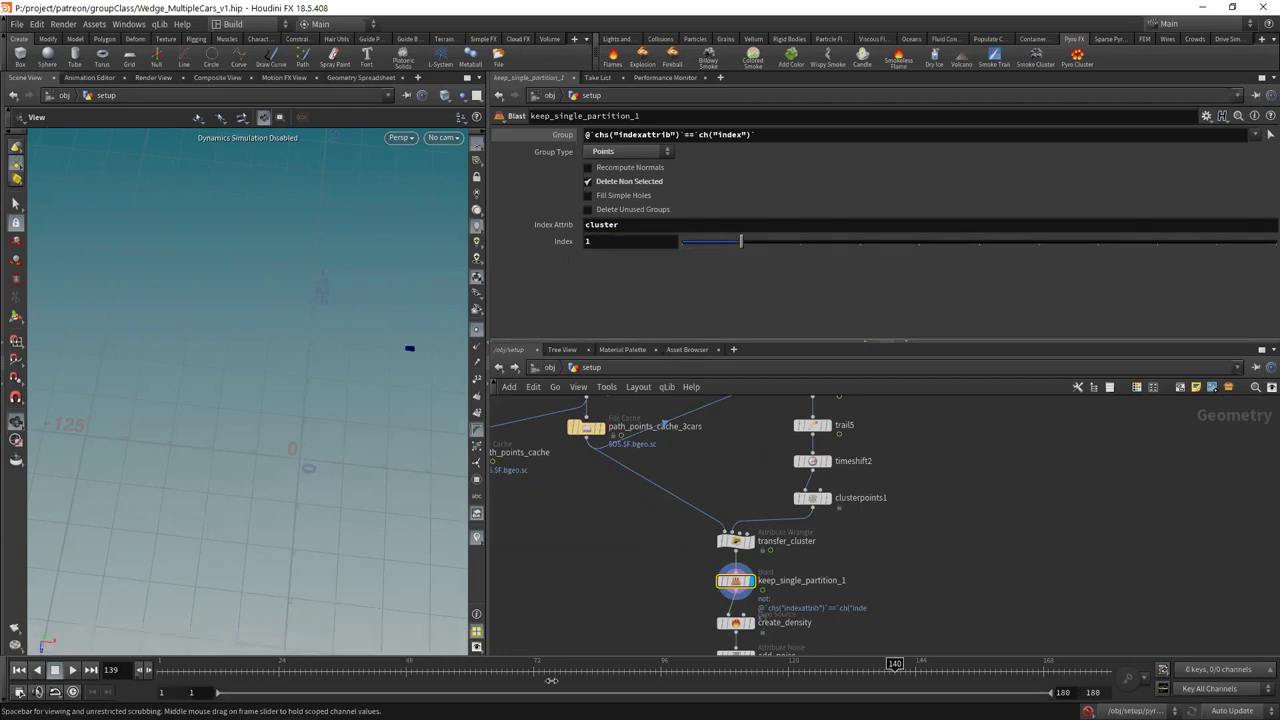
left_click_drag(337, 666, 305, 666)
left_click_drag(745, 247, 1157, 246)
mouse_move(378, 666)
left_mouse_down()
mouse_move(527, 668)
mouse_move(183, 668)
mouse_move(300, 664)
left_mouse_up()
middle_click(605, 241)
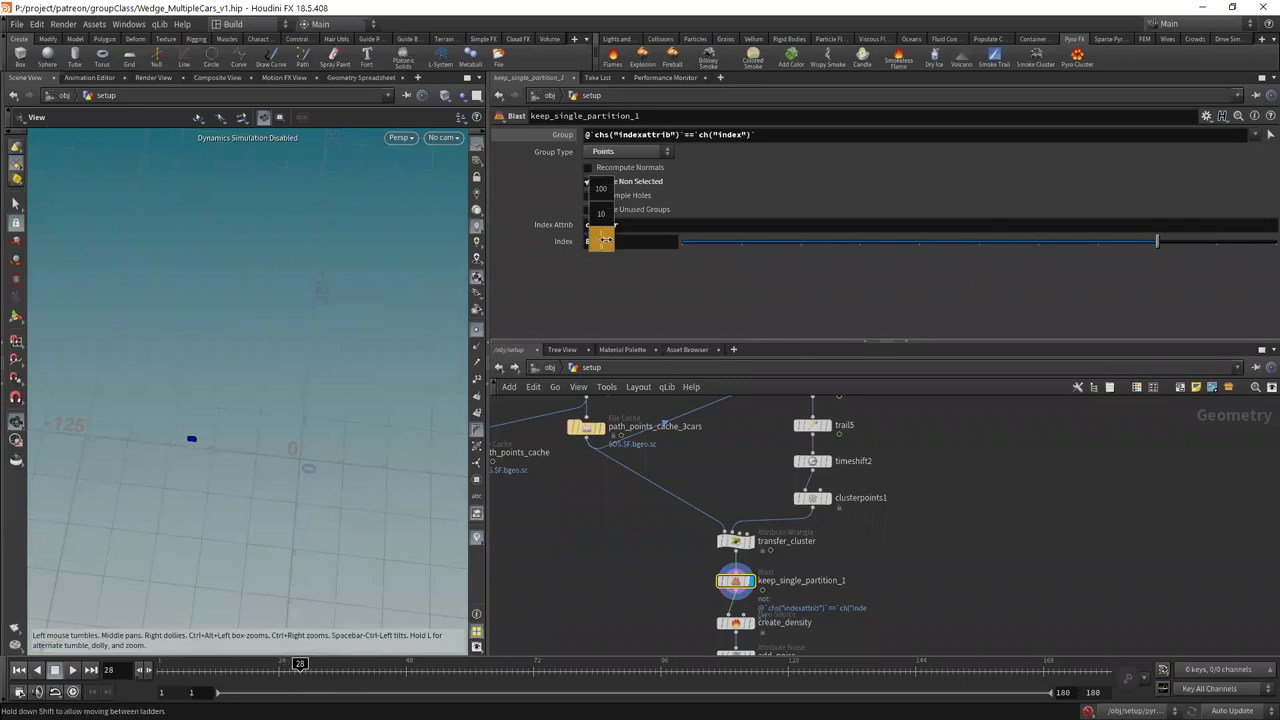
middle_click_drag(605, 241, 639, 241)
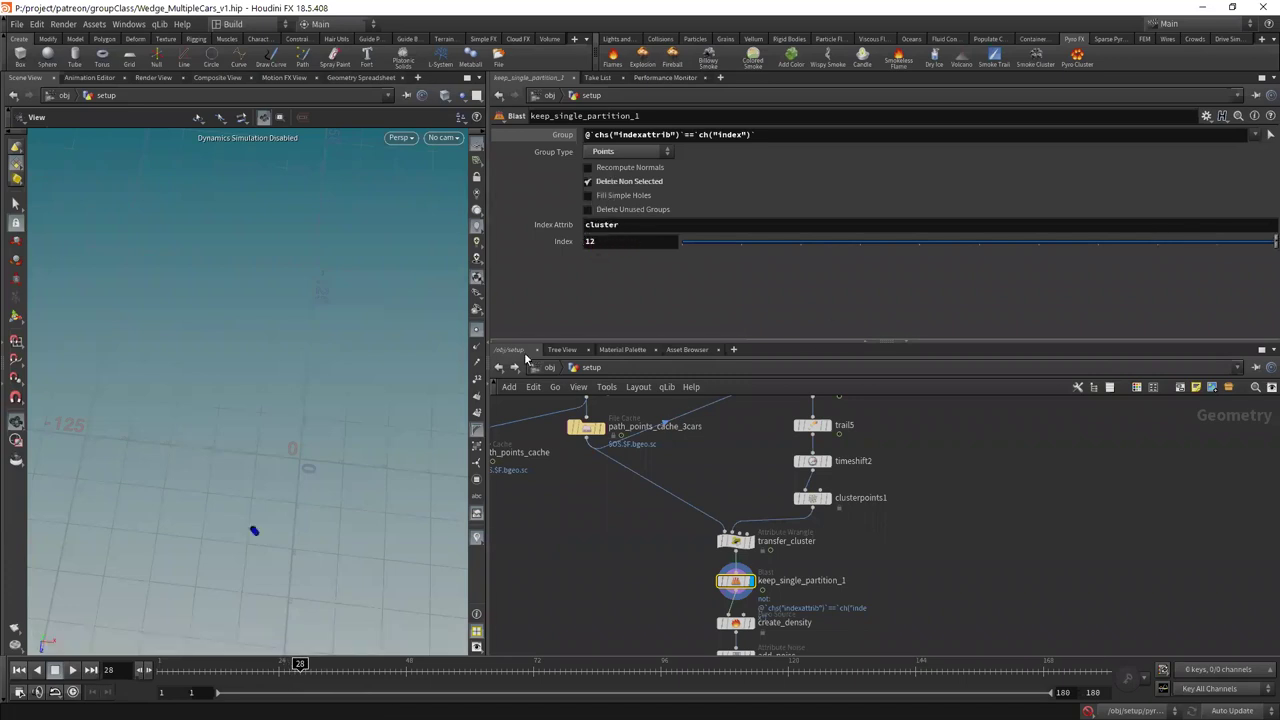
mouse_move(171, 666)
left_mouse_down()
mouse_move(787, 677)
mouse_move(566, 668)
mouse_move(714, 666)
mouse_move(327, 666)
mouse_move(624, 670)
mouse_move(770, 692)
left_mouse_up()
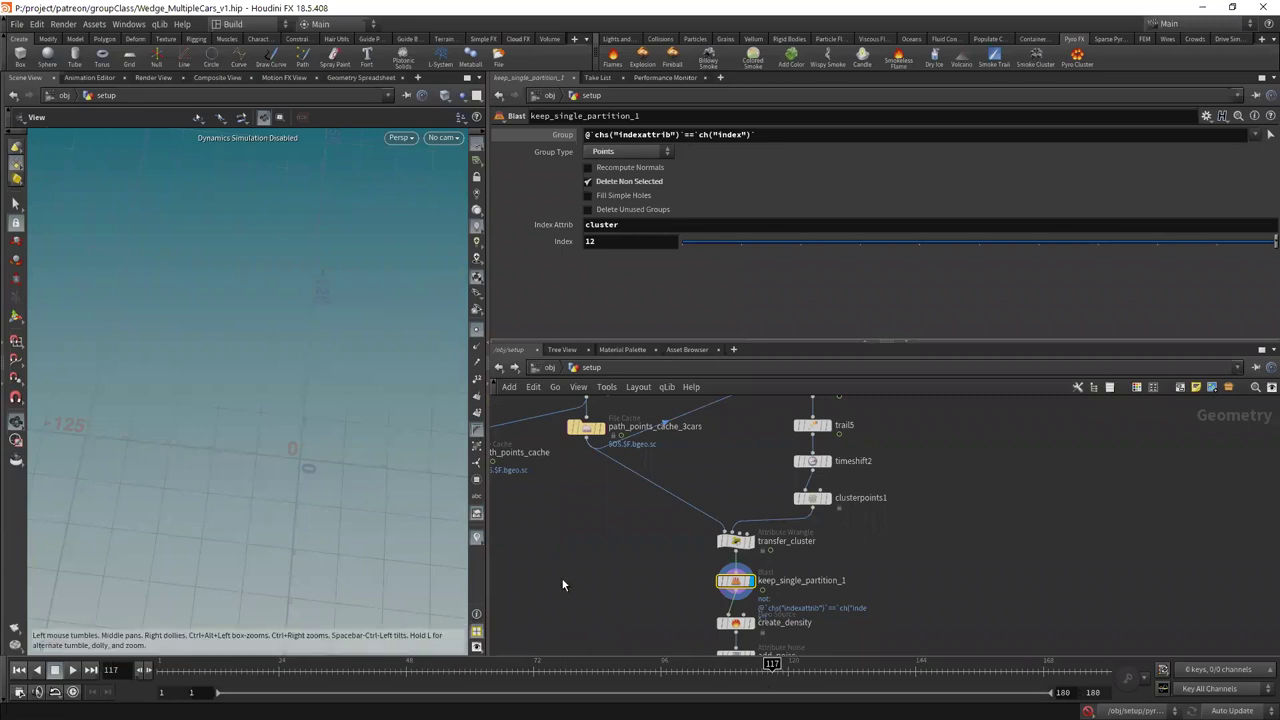
scroll(563, 585, "down", 3)
scroll(651, 509, "down", 2)
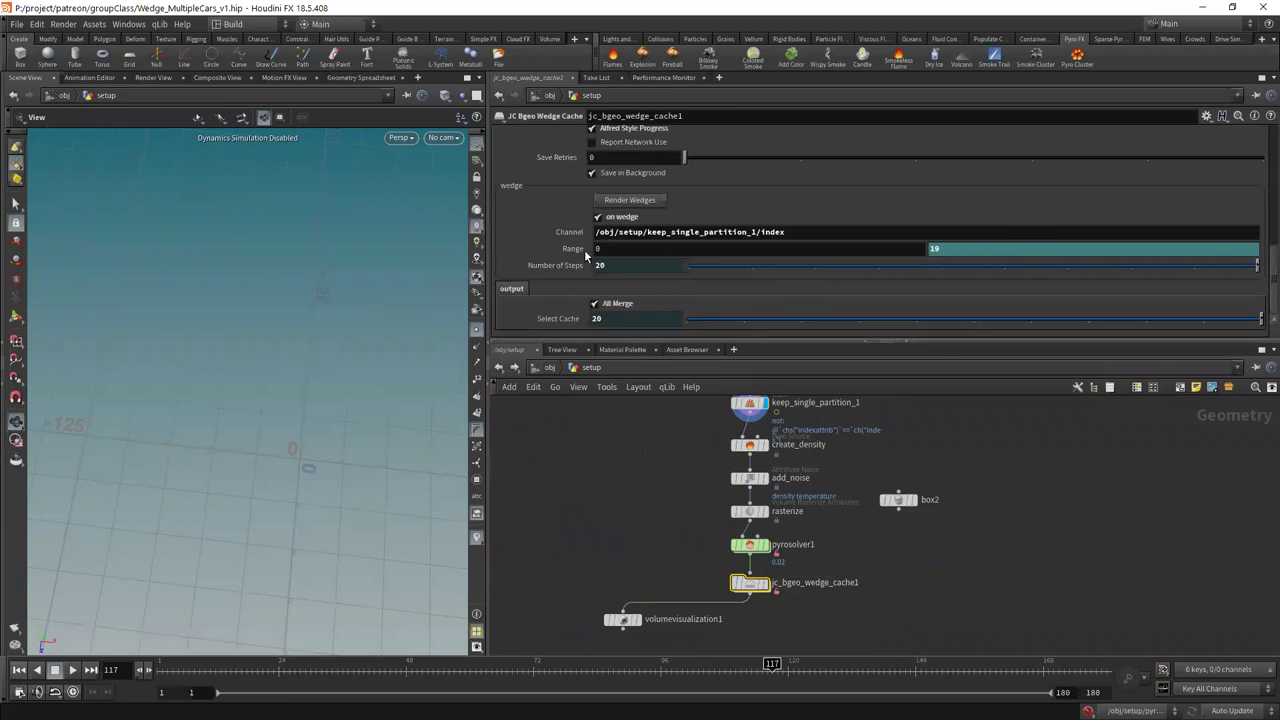
Inspect the expression driving the wedge cache's Range end value.
left_click(1001, 246)
left_click(1125, 248)
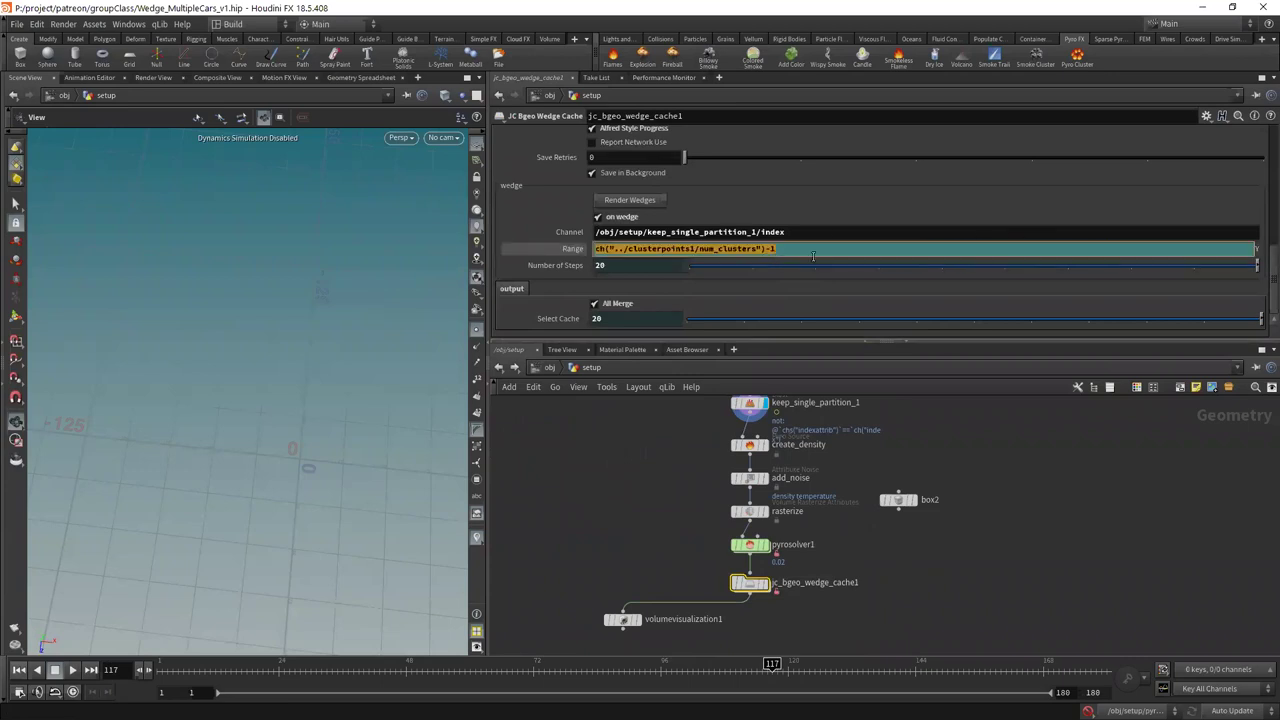
left_click(560, 248)
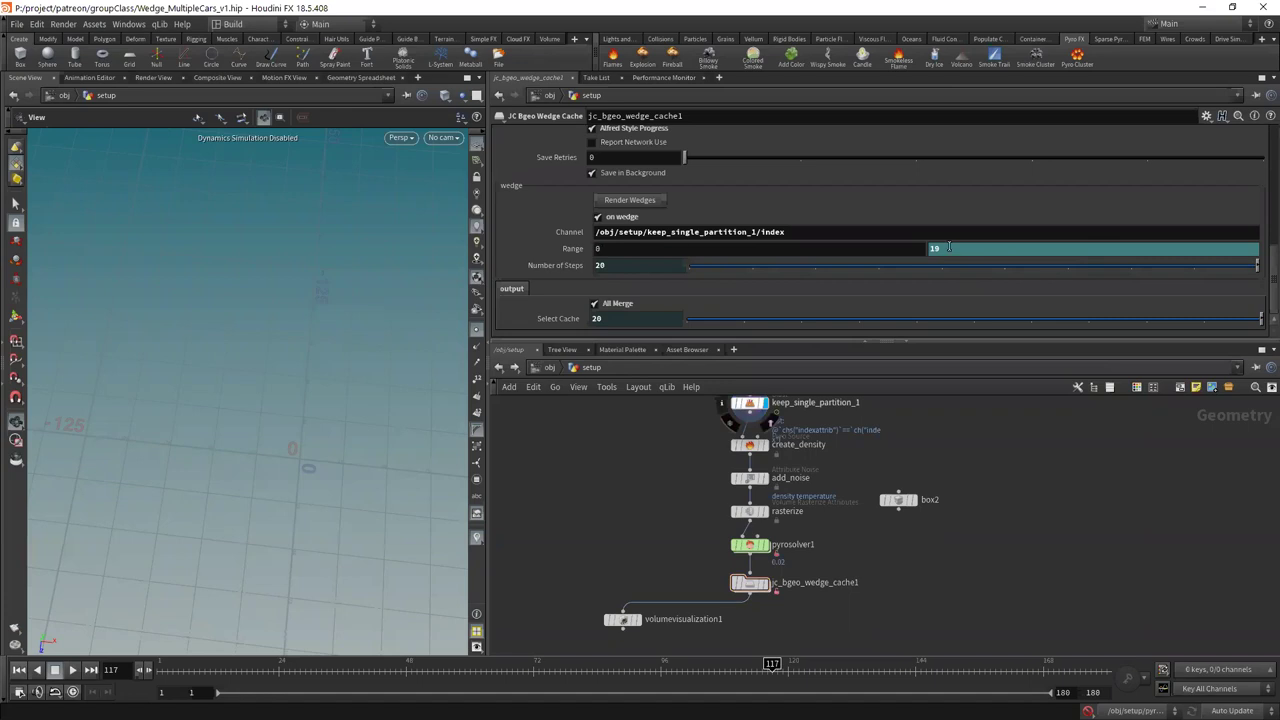
Check clusterpoints1's parameters, then select the jc_bgeo_wedge_cache1 node.
middle_click_drag(664, 391, 650, 562)
left_click(812, 493)
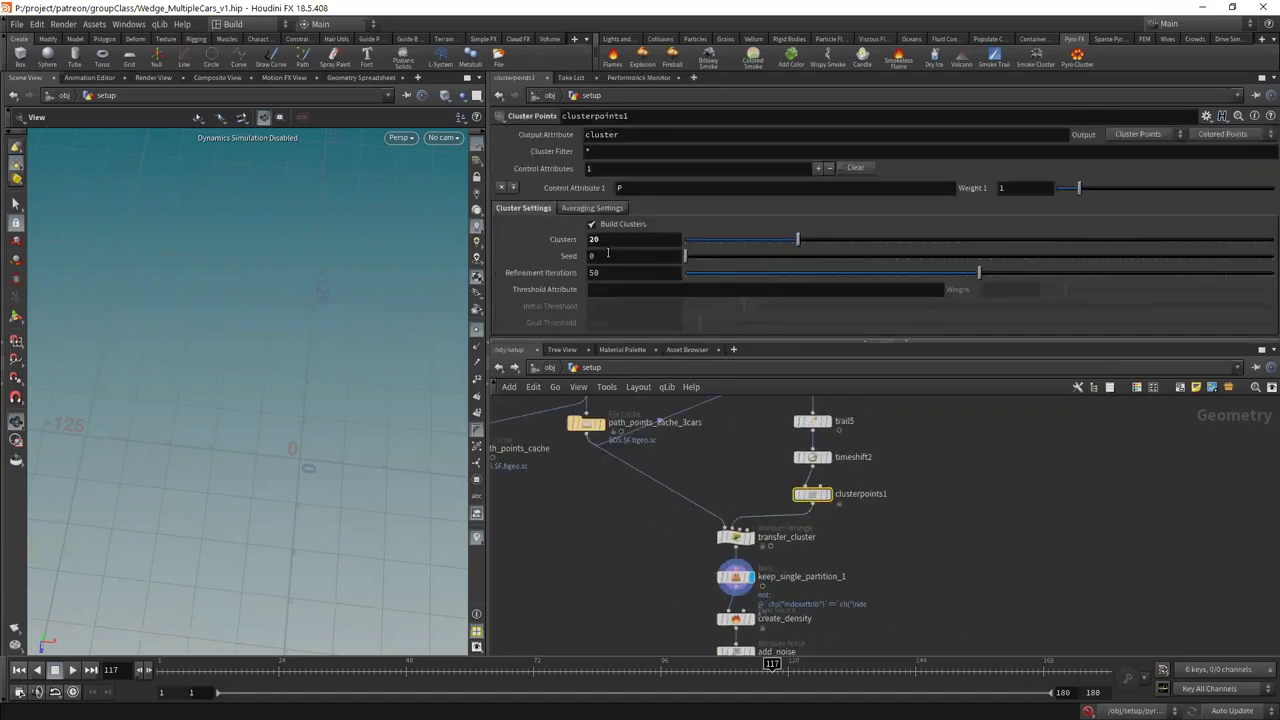
middle_click_drag(672, 587, 647, 502)
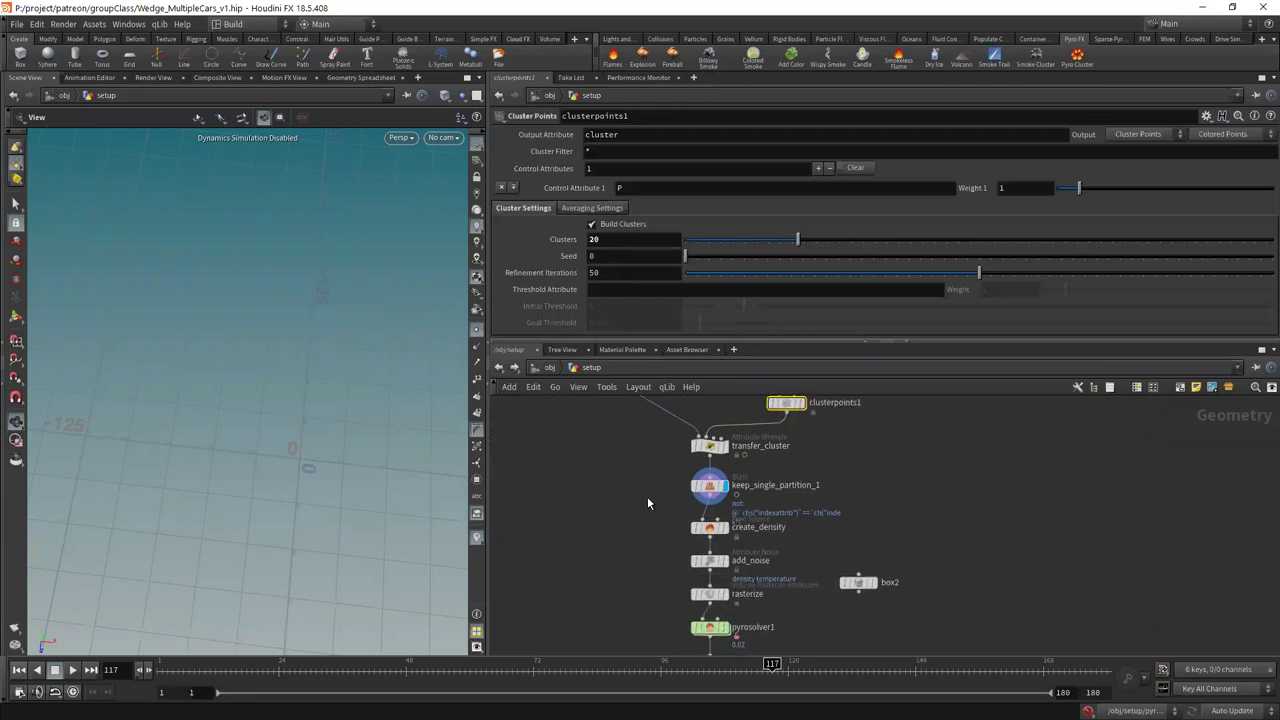
middle_click_drag(671, 580, 651, 500)
left_click(690, 585)
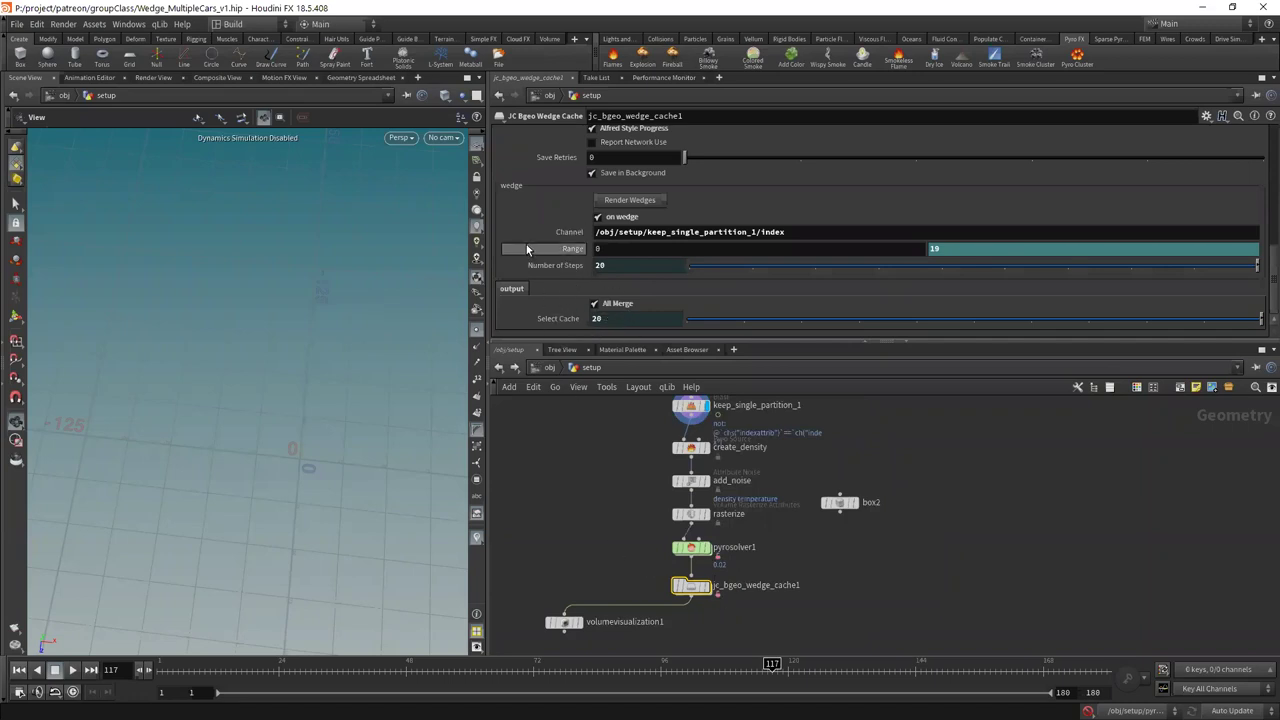
Set the wedge cache's Deadline Pool to none and submit it to Deadline.
scroll(532, 249, "up", 2)
scroll(535, 254, "down", 2)
scroll(546, 227, "up", 2)
scroll(546, 227, "up", 2)
left_click(599, 188)
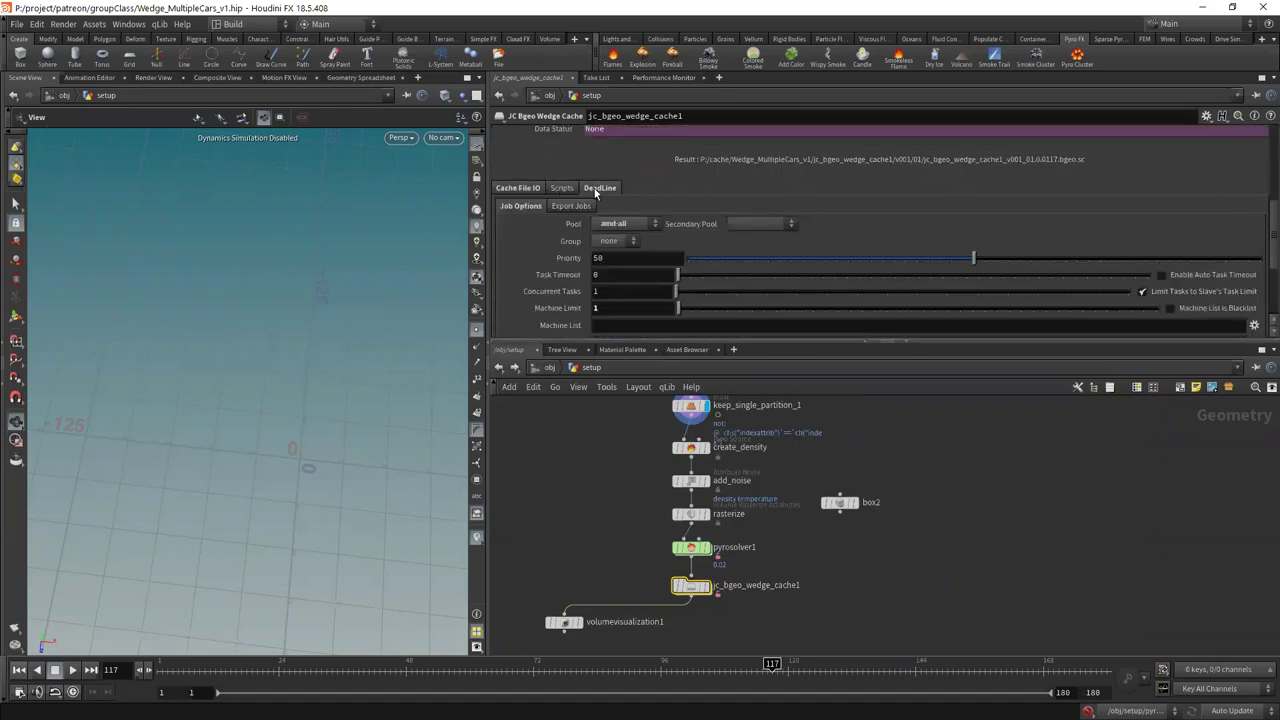
left_click(629, 226)
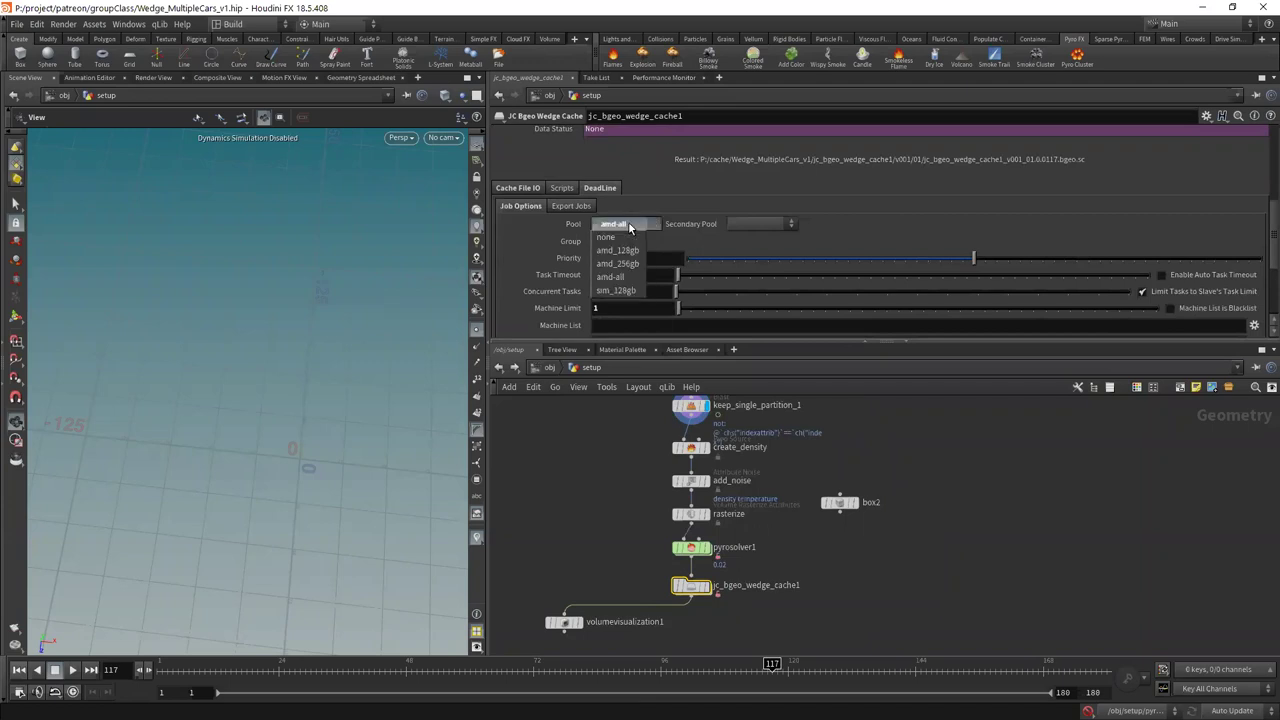
left_click(628, 237)
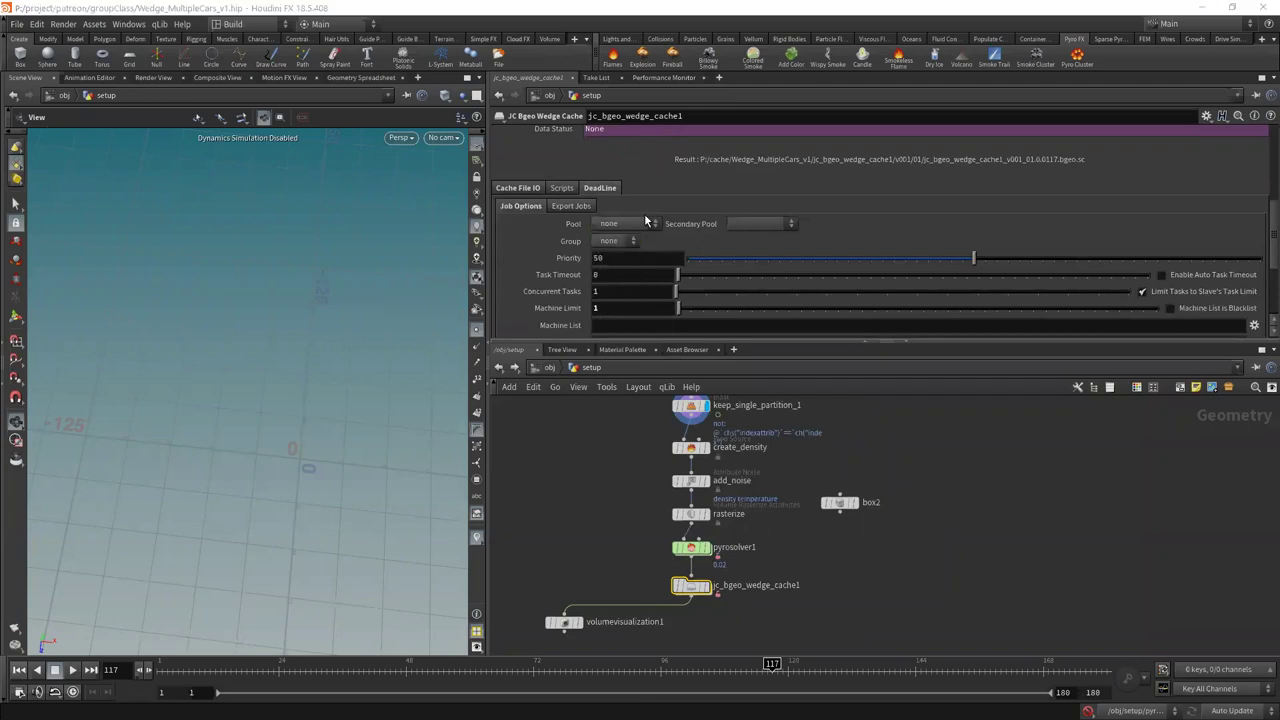
scroll(543, 274, "down", 3)
scroll(542, 274, "down", 2)
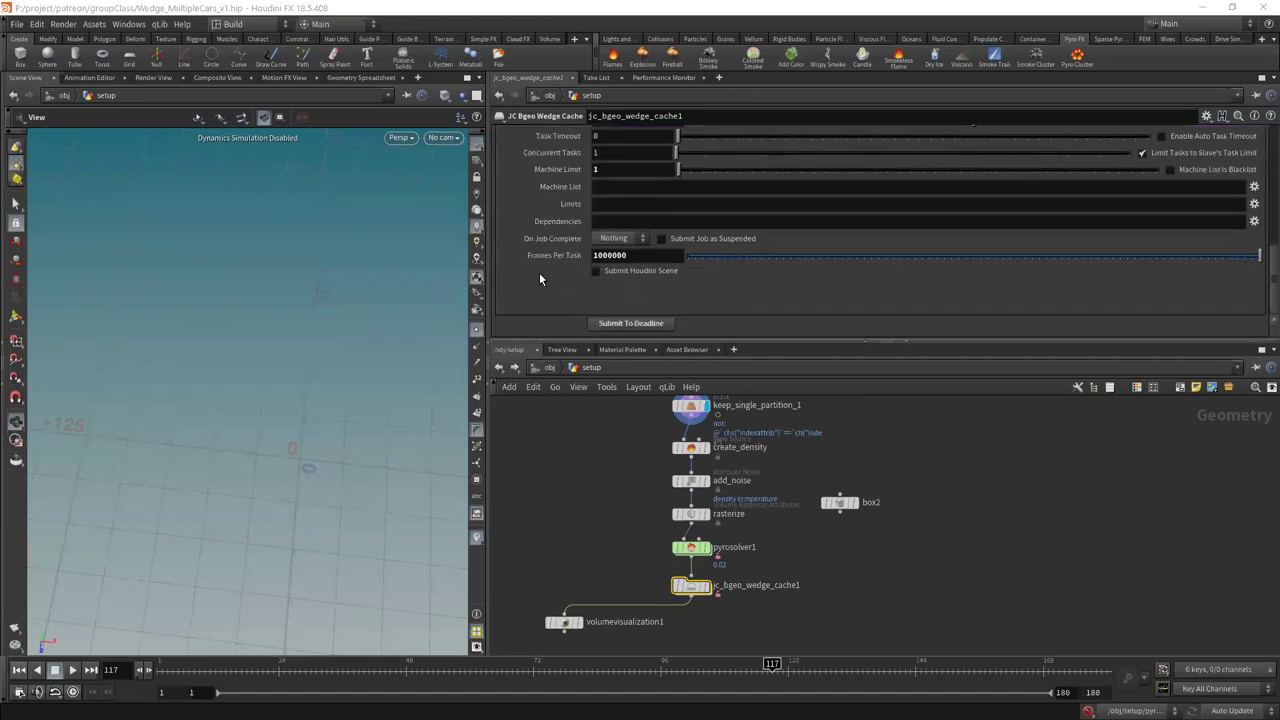
left_click(601, 325)
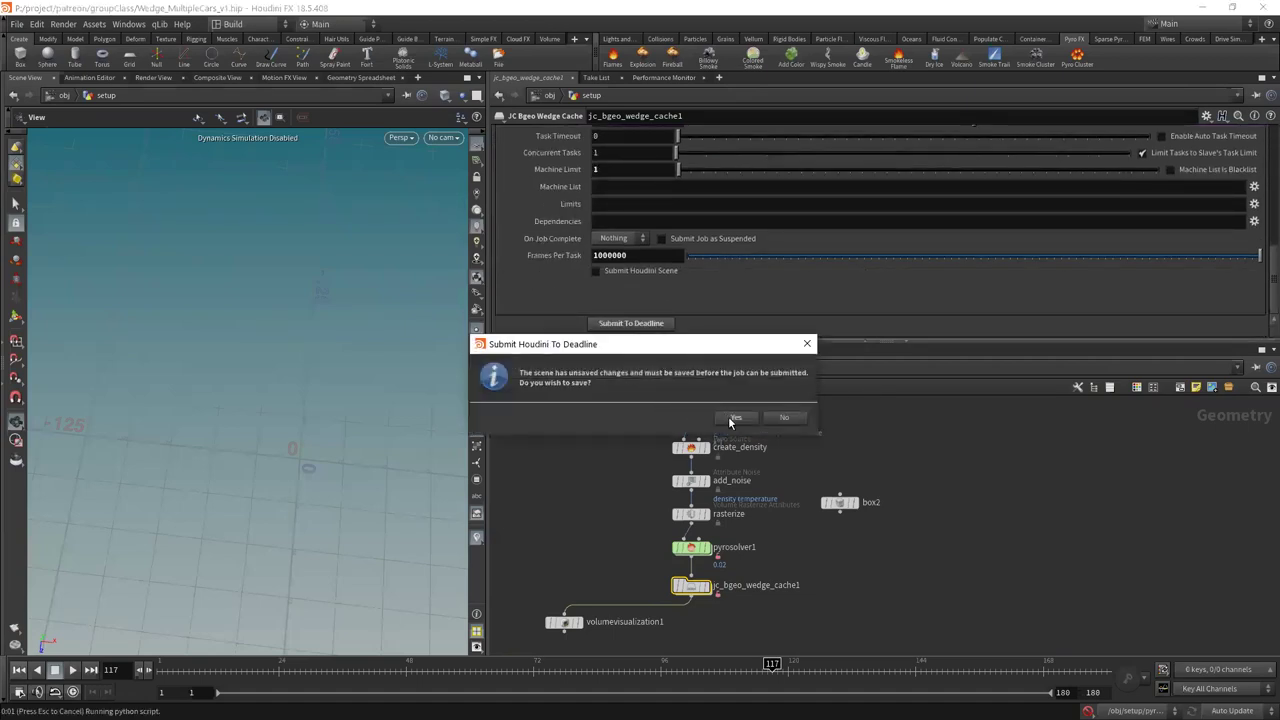
Save the scene to complete submission, then inspect the new wedge jobs in Deadline Monitor.
left_click(733, 418)
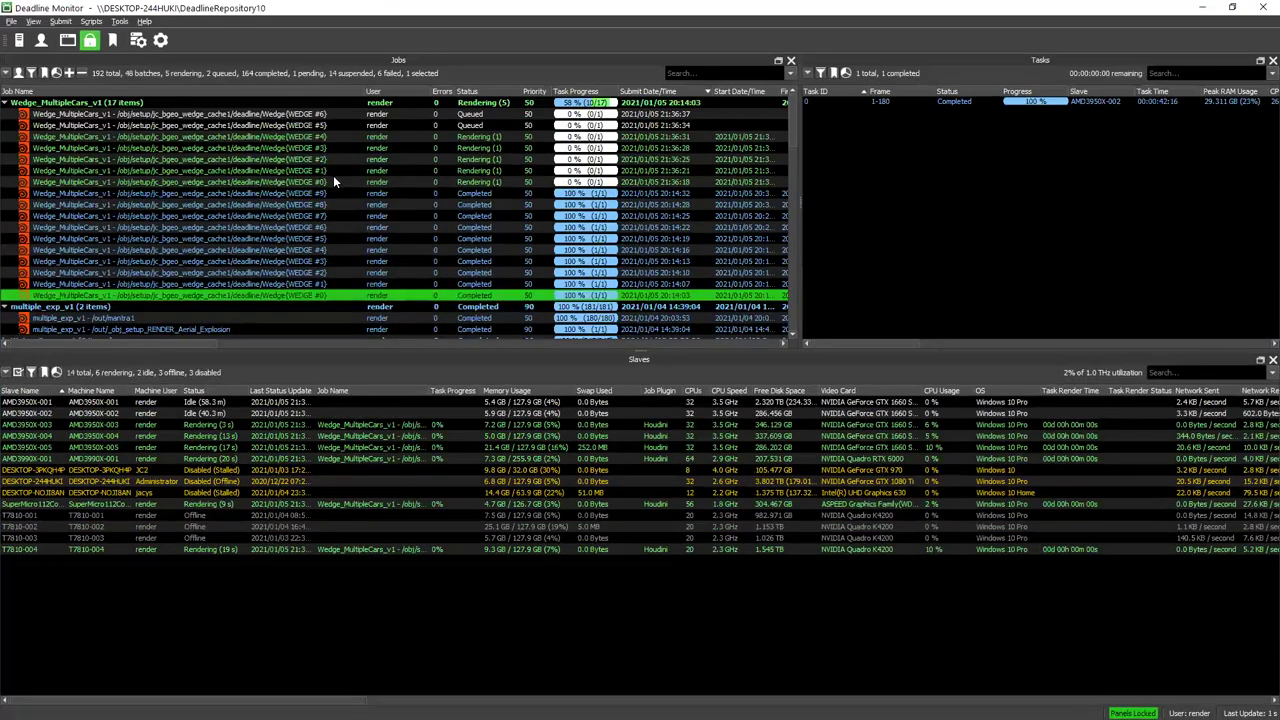
left_click(333, 179)
left_click(333, 147)
left_click(333, 136)
left_click(333, 125)
left_click(333, 212)
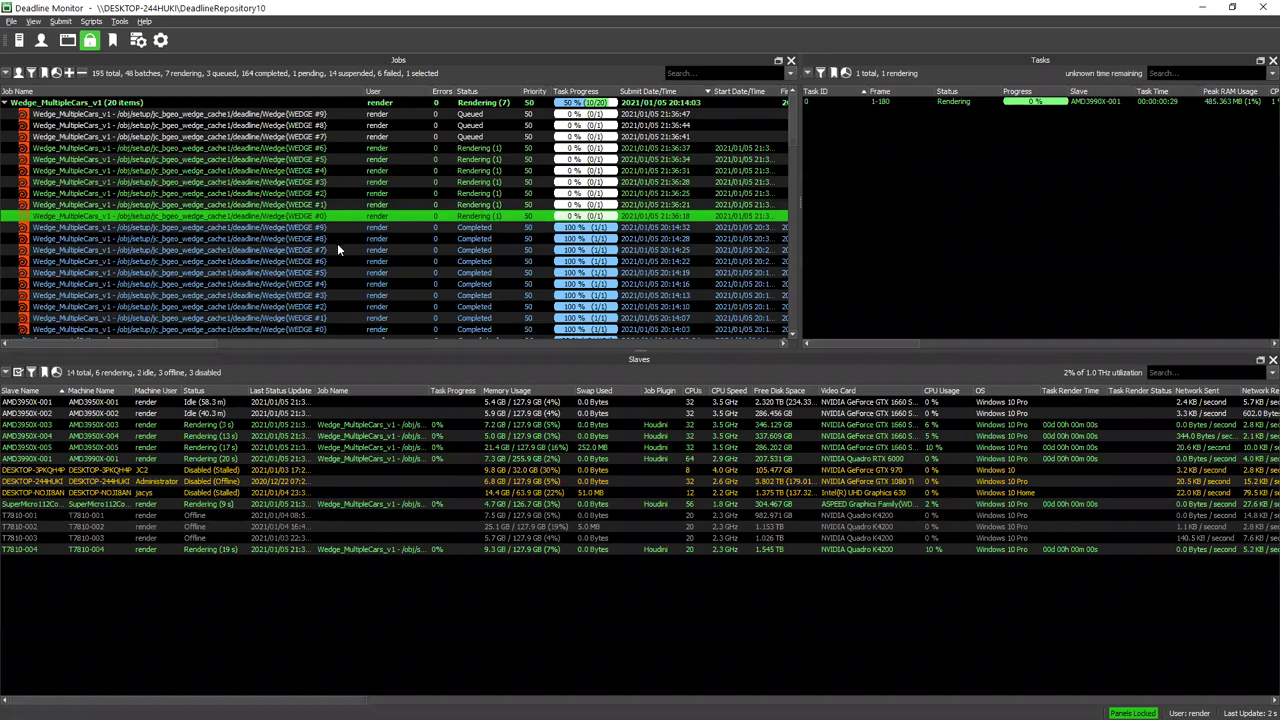
Inspect the tasks of the WEDGE #2, #0 and #19 jobs.
left_click(345, 306)
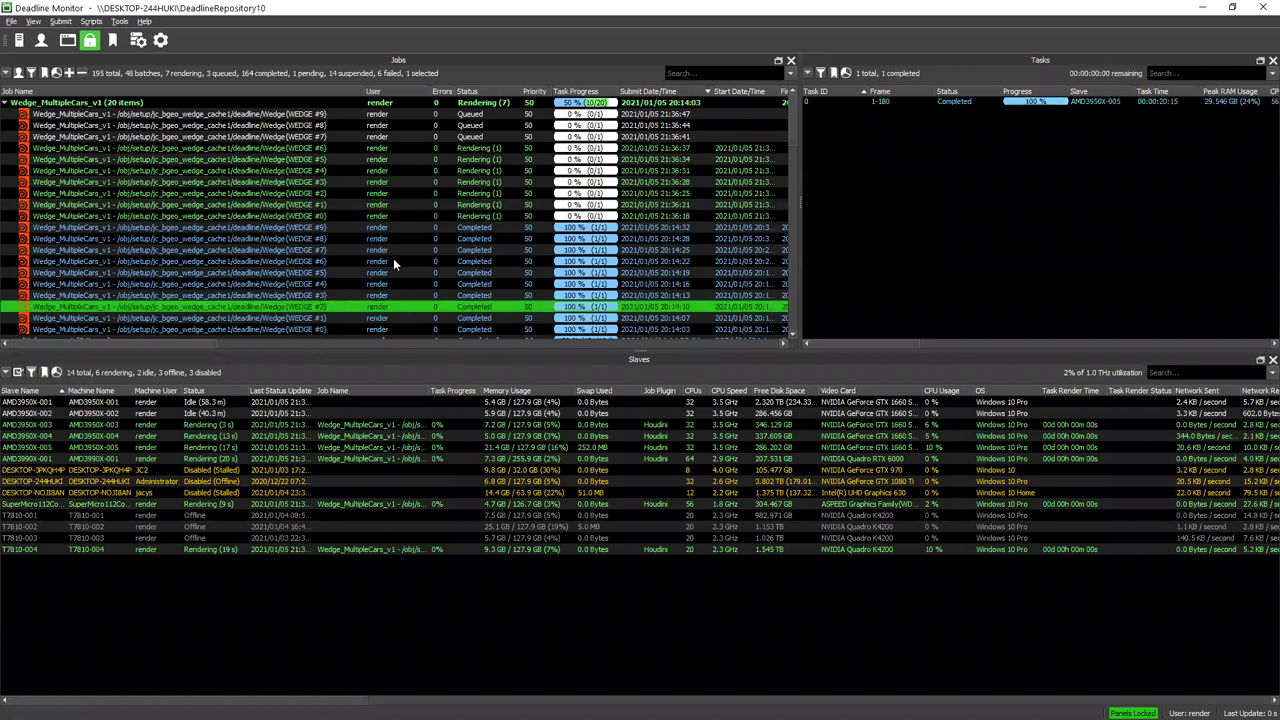
left_click(510, 226)
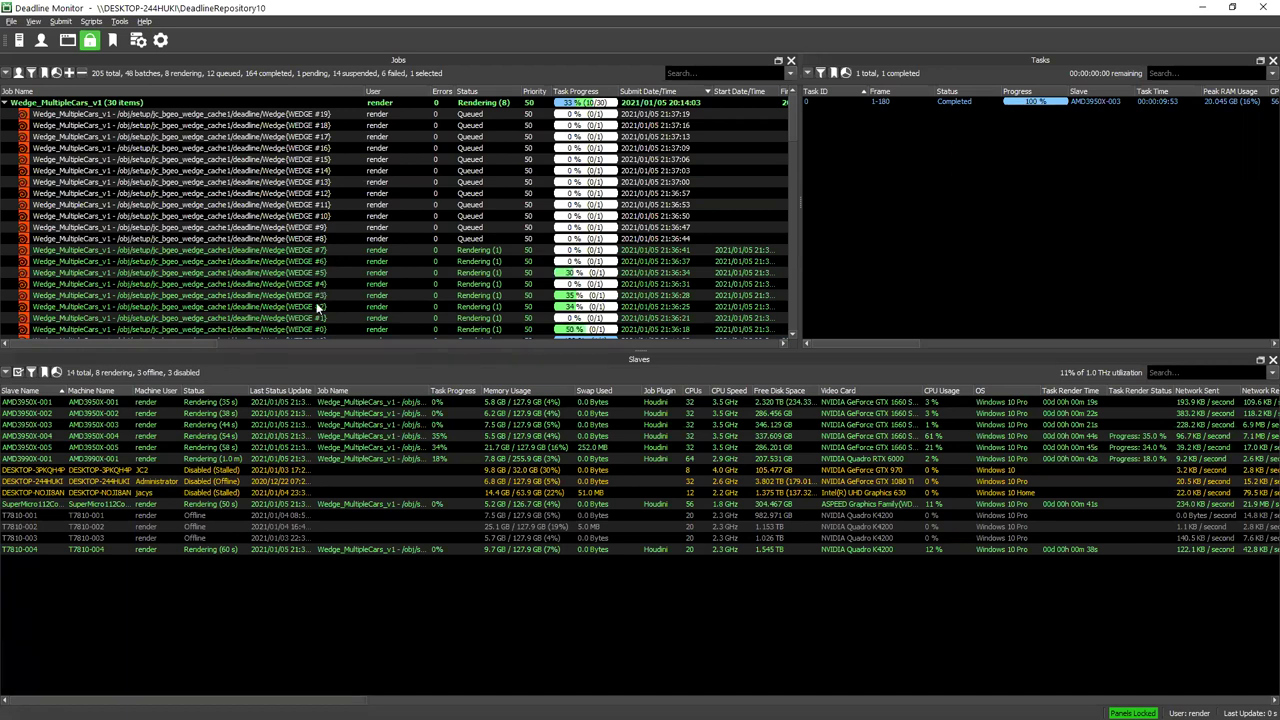
left_click(325, 328)
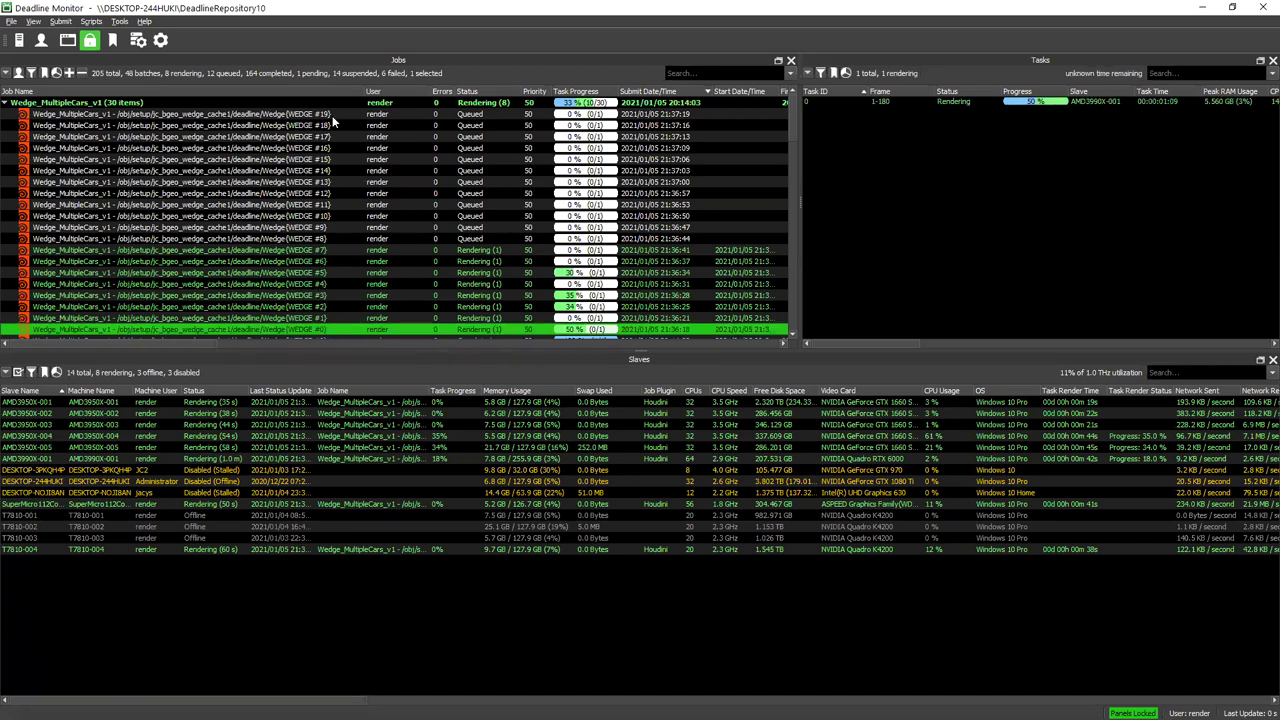
left_click(331, 116)
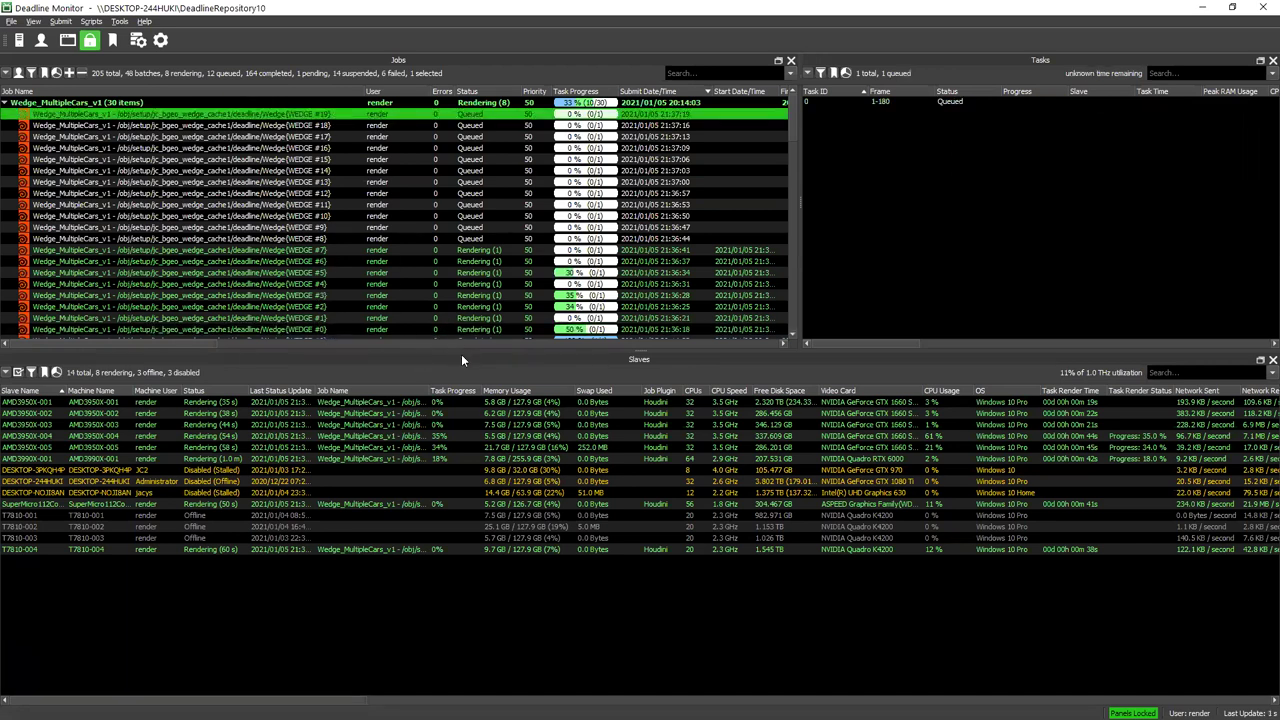
Enlarge the Jobs panel and widen it to reveal the Pool column.
left_click_drag(460, 347, 462, 438)
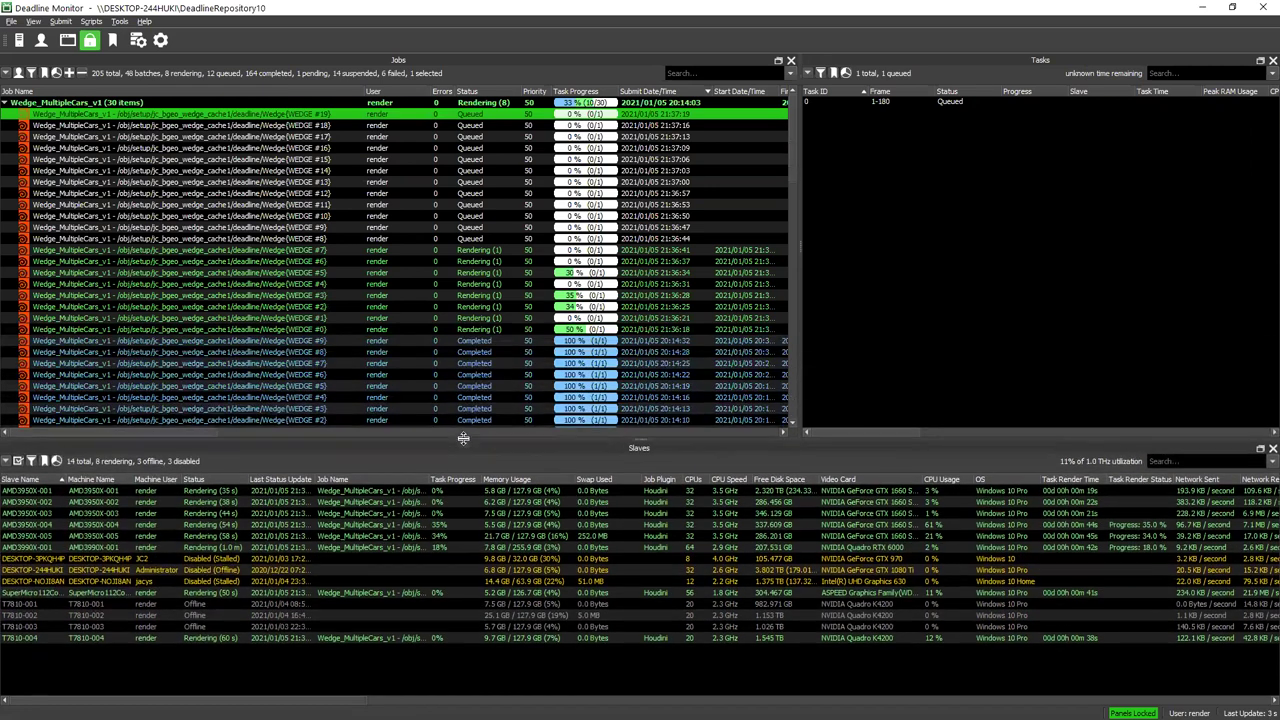
left_click(465, 377)
left_click_drag(799, 331, 958, 321)
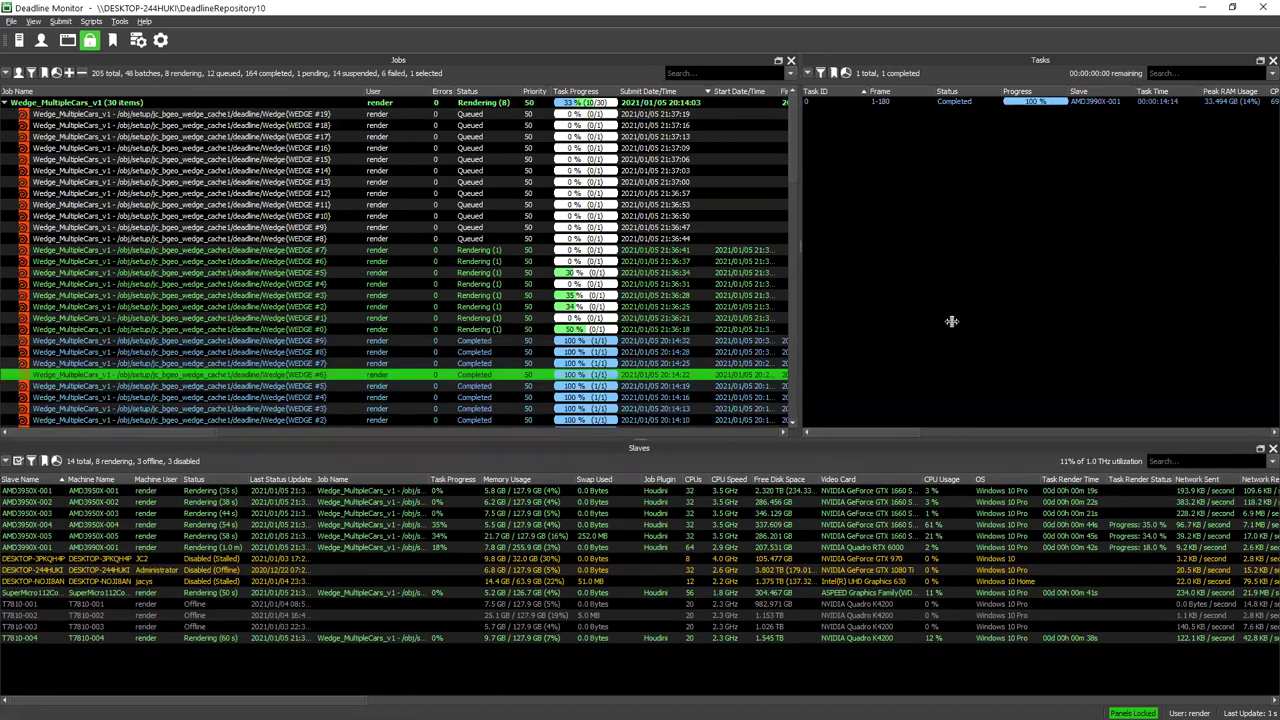
scroll(890, 360, "down", 2)
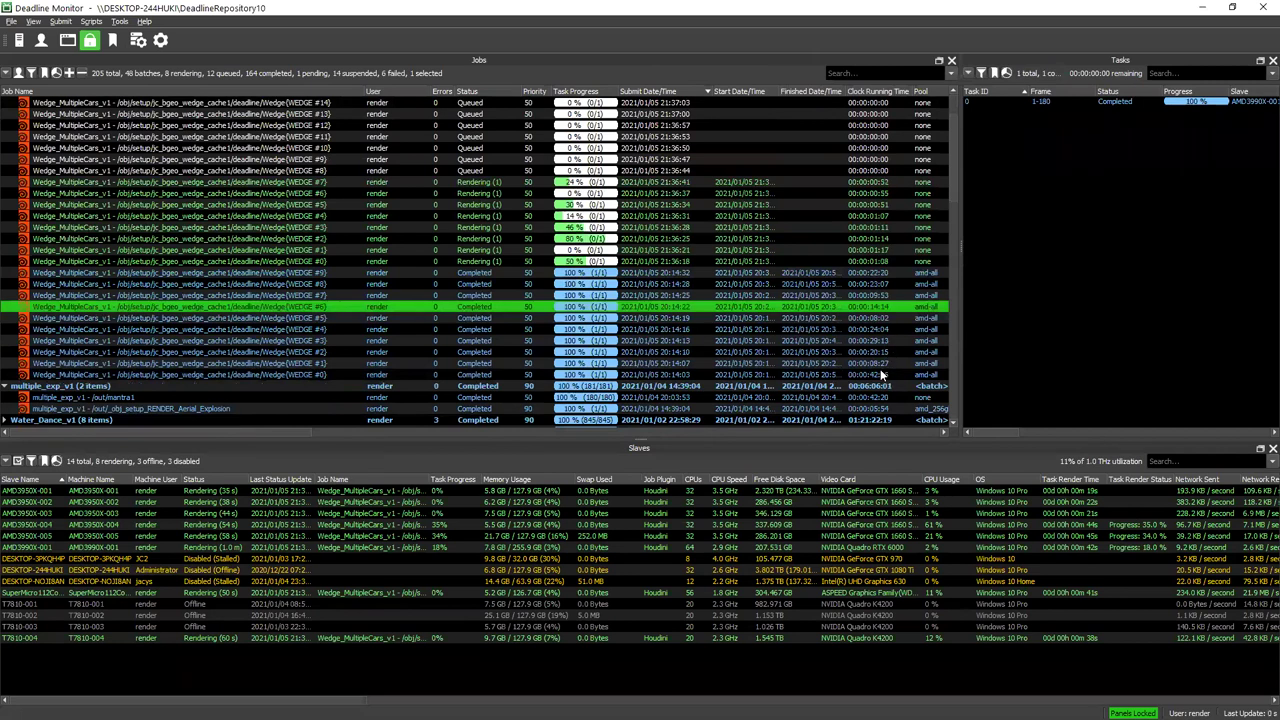
Step through the completed wedge jobs up to queued WEDGE #9, then return to Houdini.
left_click(883, 373)
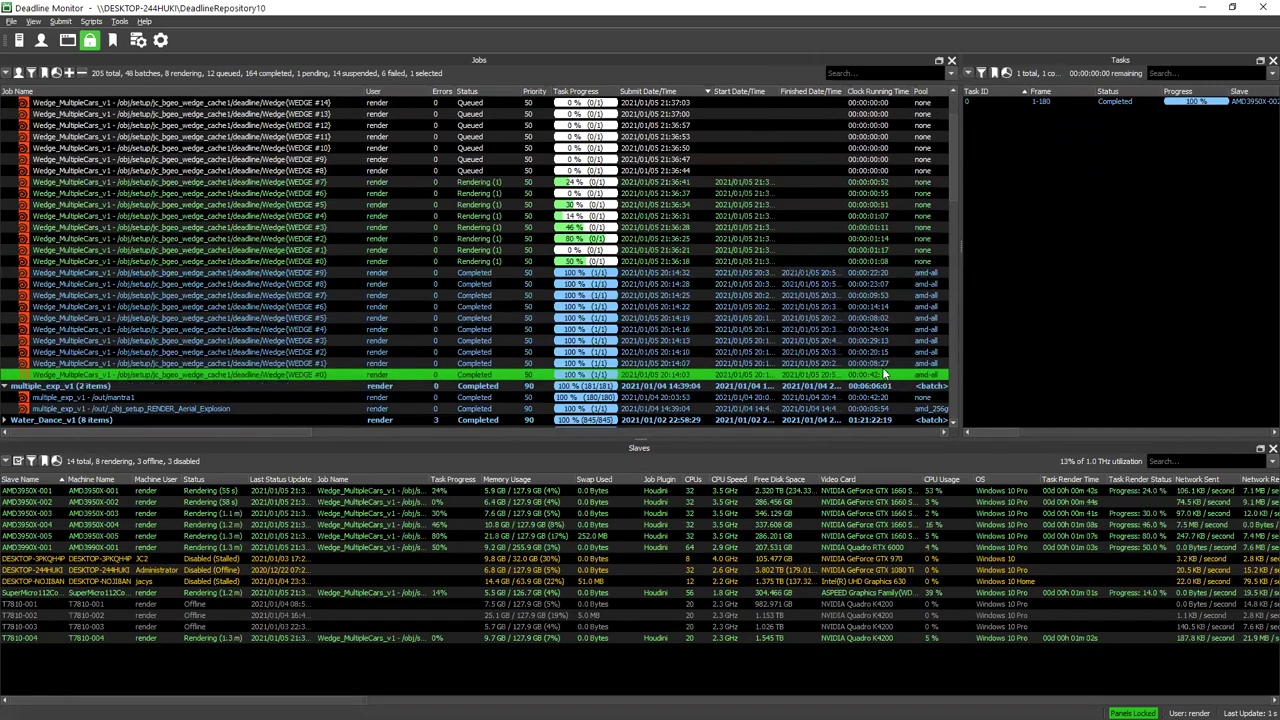
left_click(883, 367)
left_click(887, 353)
left_click(885, 307)
left_click(880, 295)
left_click(876, 272)
left_click(866, 184)
left_click(860, 159)
scroll(845, 190, "up", 2)
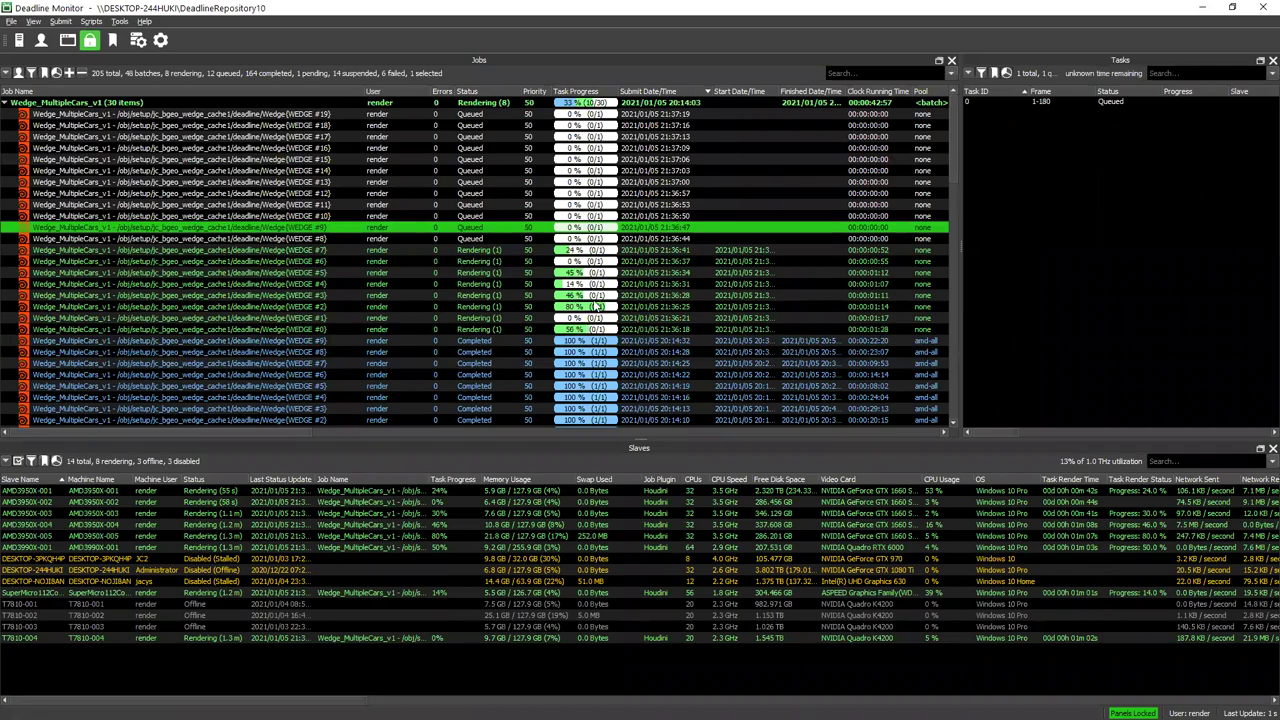
left_click(1203, 9)
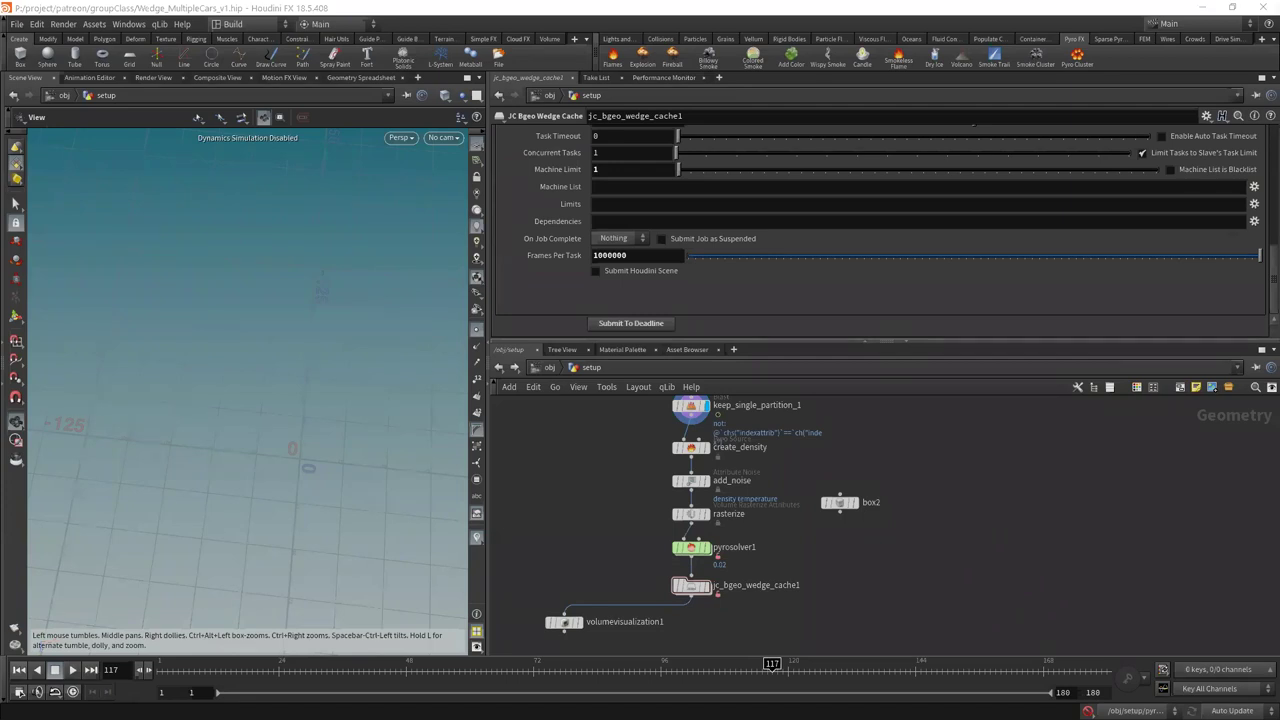
Start a new scene and place a geo1 geometry object.
key("ctrl+n")
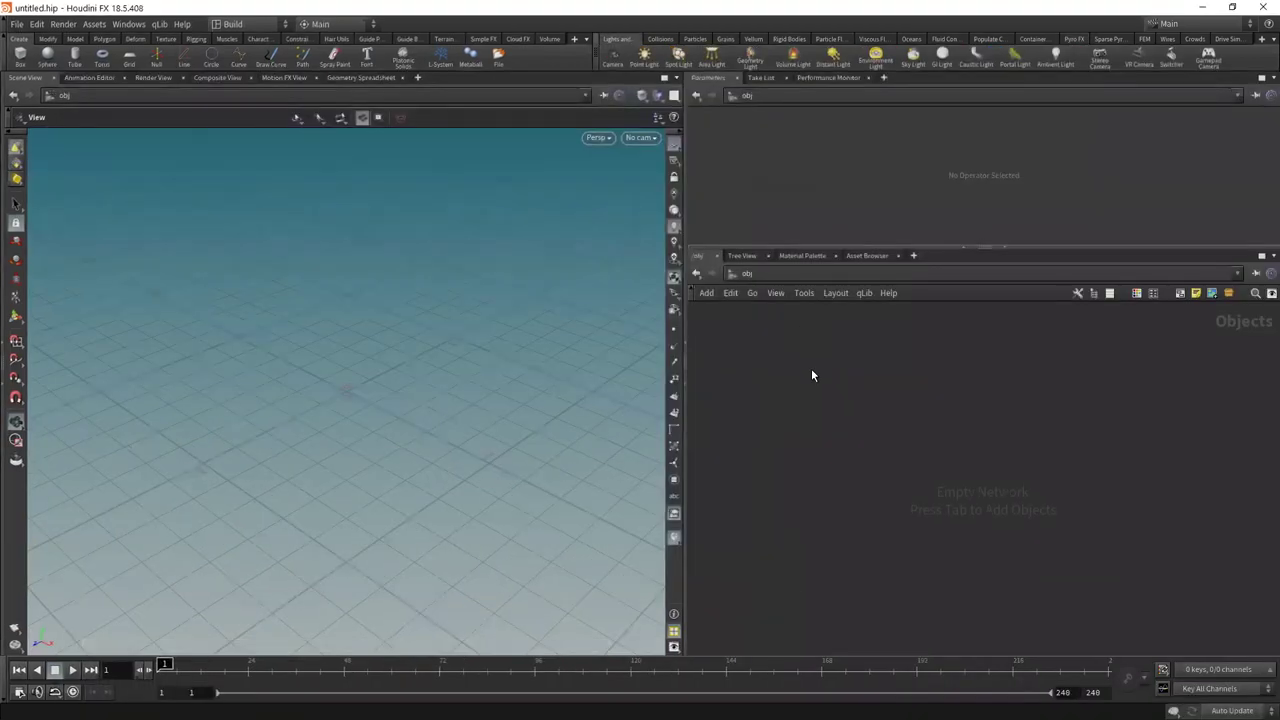
key("Tab")
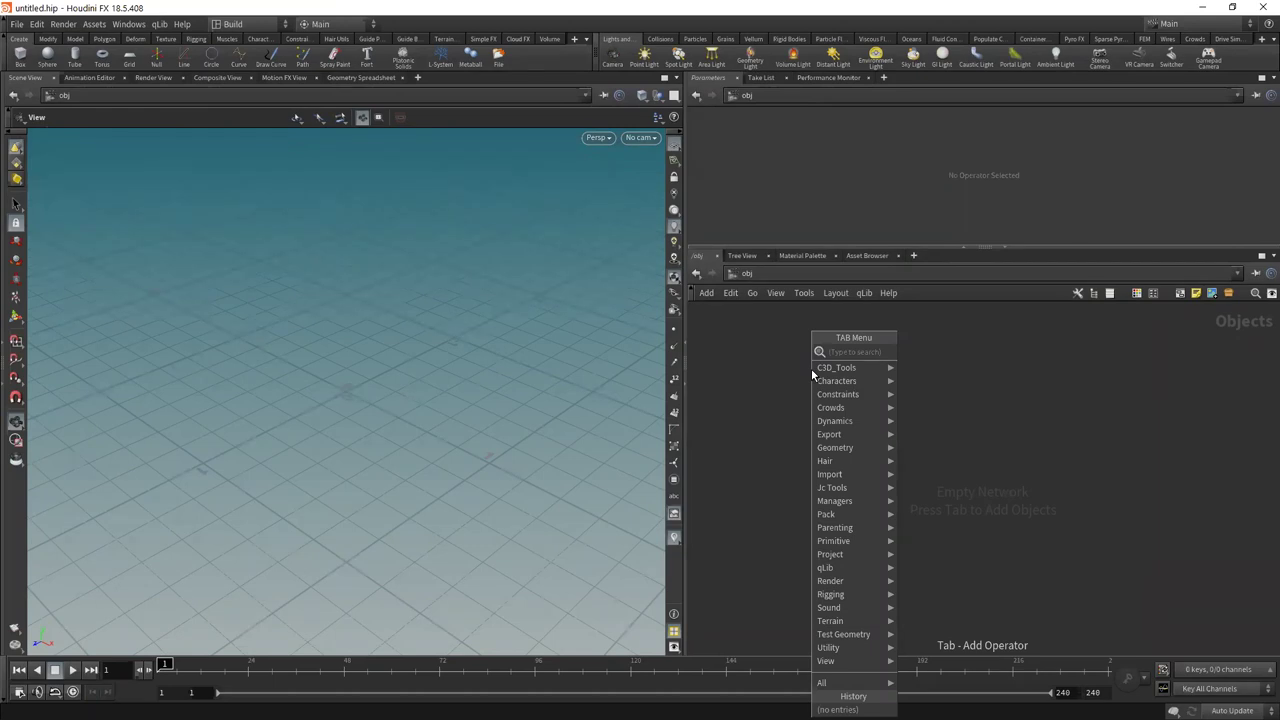
key("Escape")
key("Tab")
key("Escape")
left_click(812, 375)
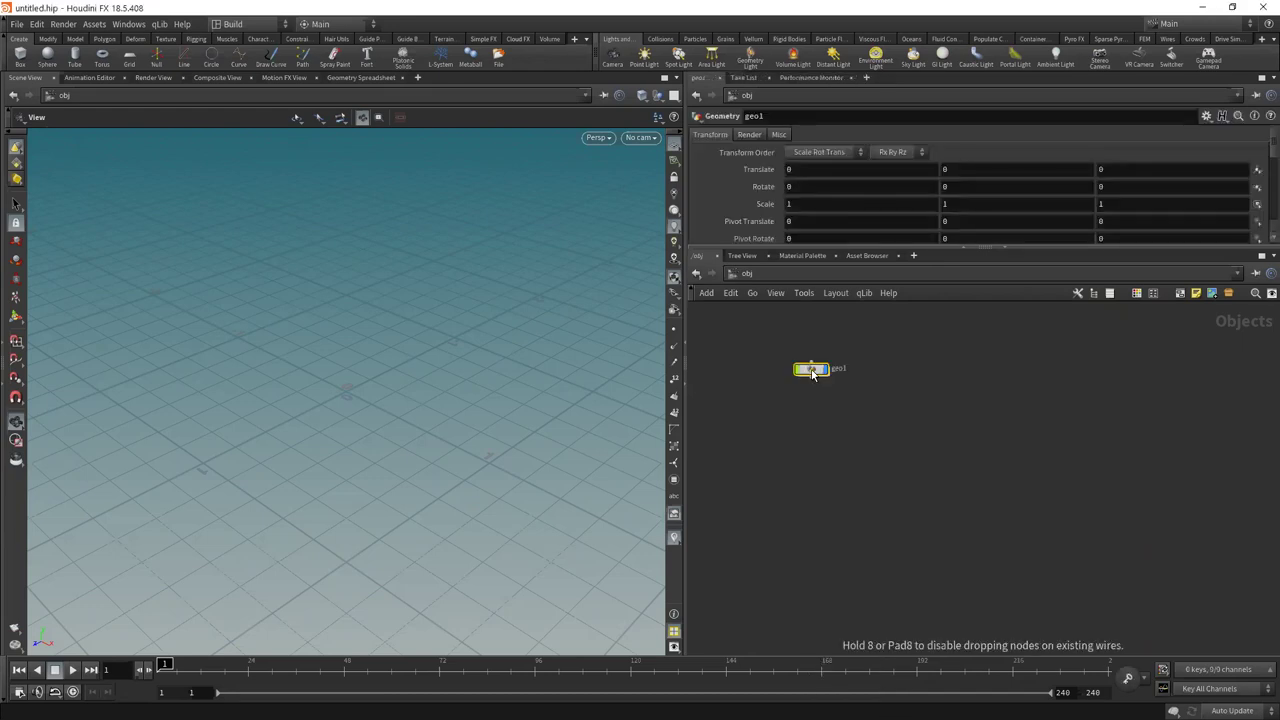
Add a jcWorkCam1 jc Work Camera node beside geo1.
key("Tab")
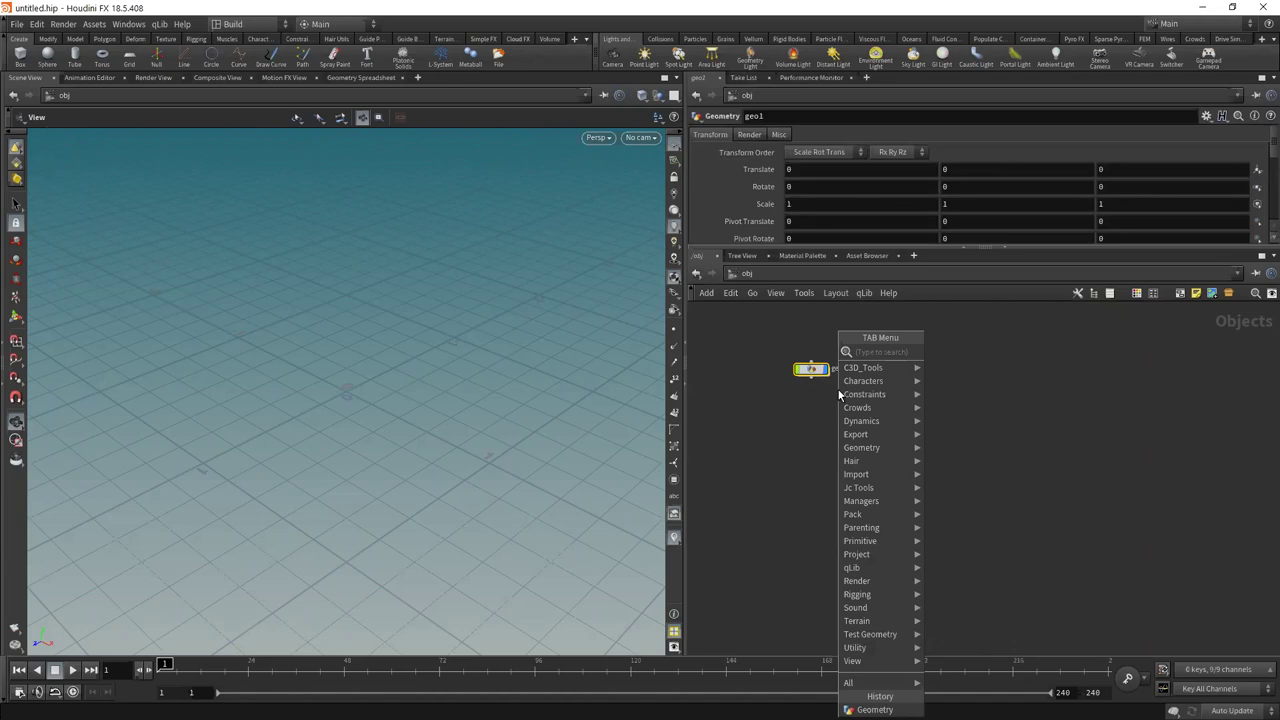
mouse_move(859, 488)
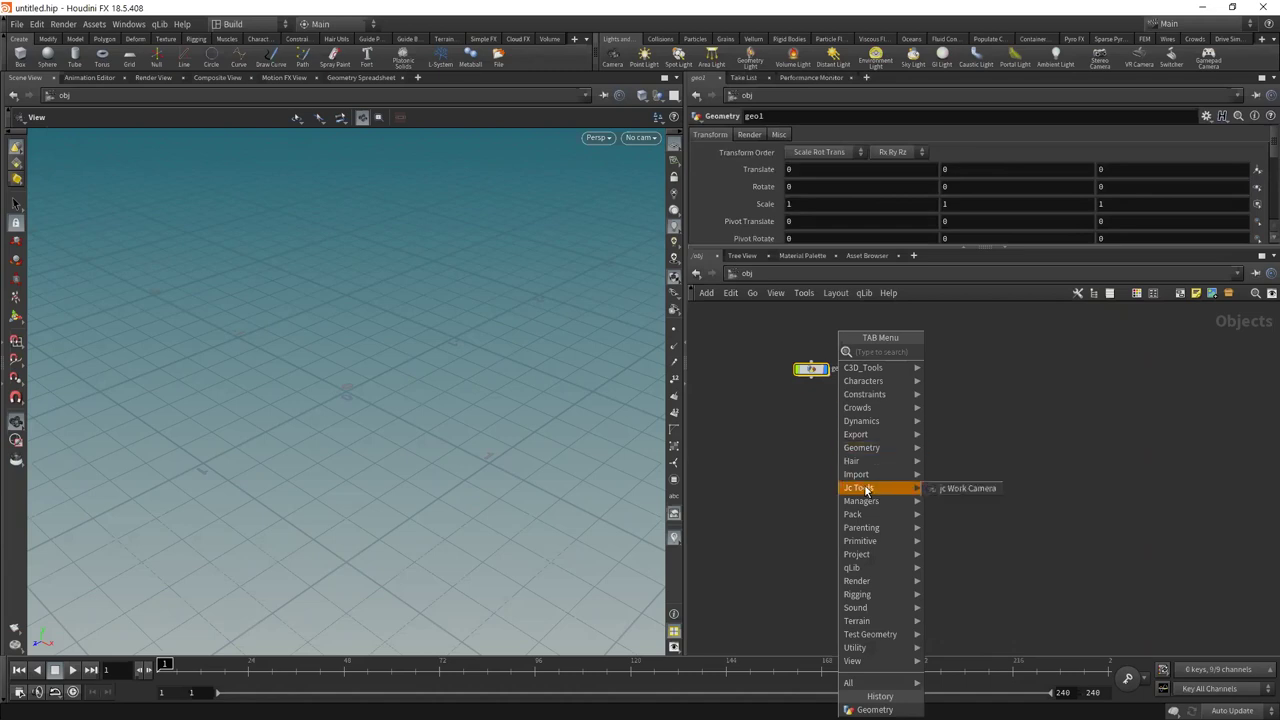
left_click(957, 488)
left_click(936, 372)
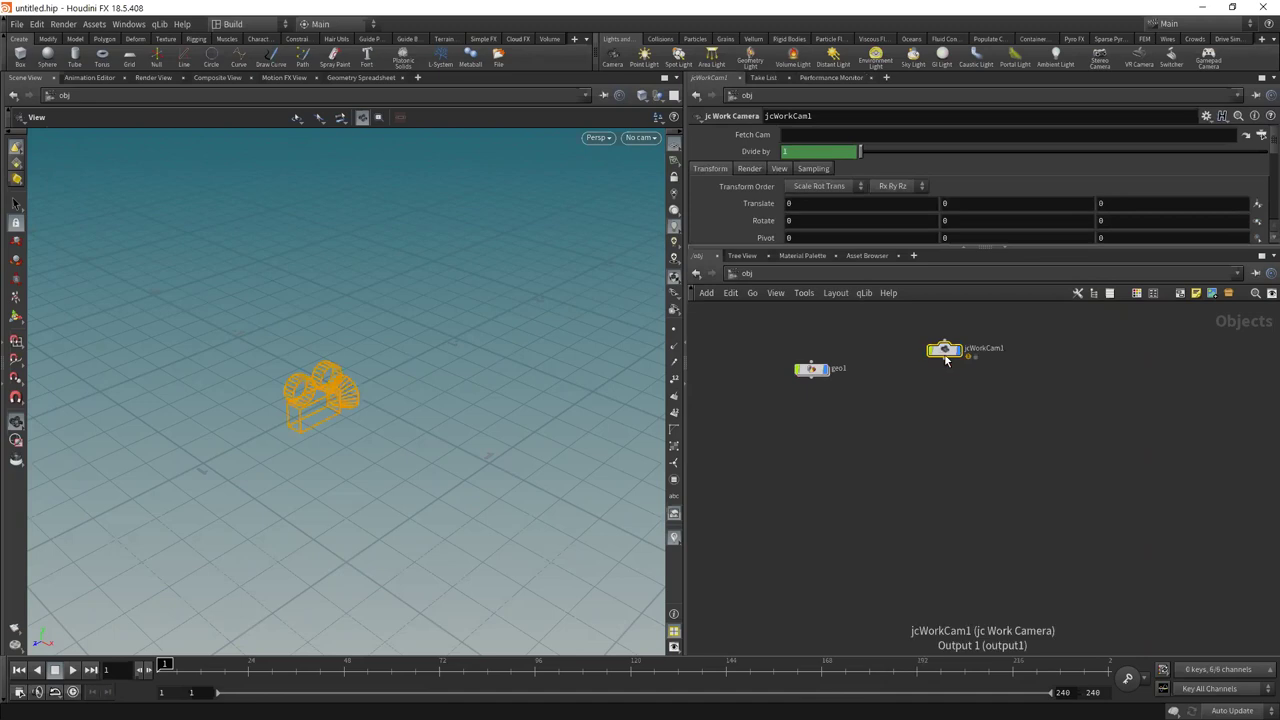
mouse_move(823, 247)
left_mouse_down()
mouse_move(824, 422)
mouse_move(826, 318)
left_mouse_up()
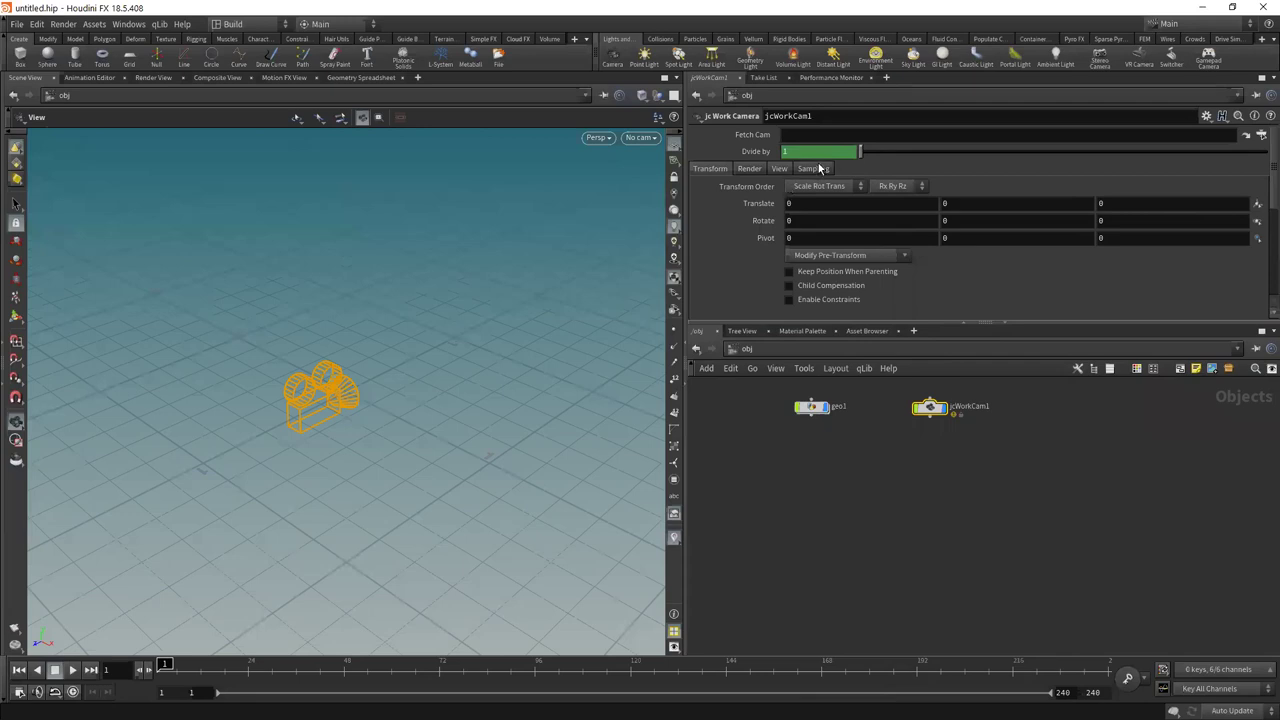
left_click(889, 415)
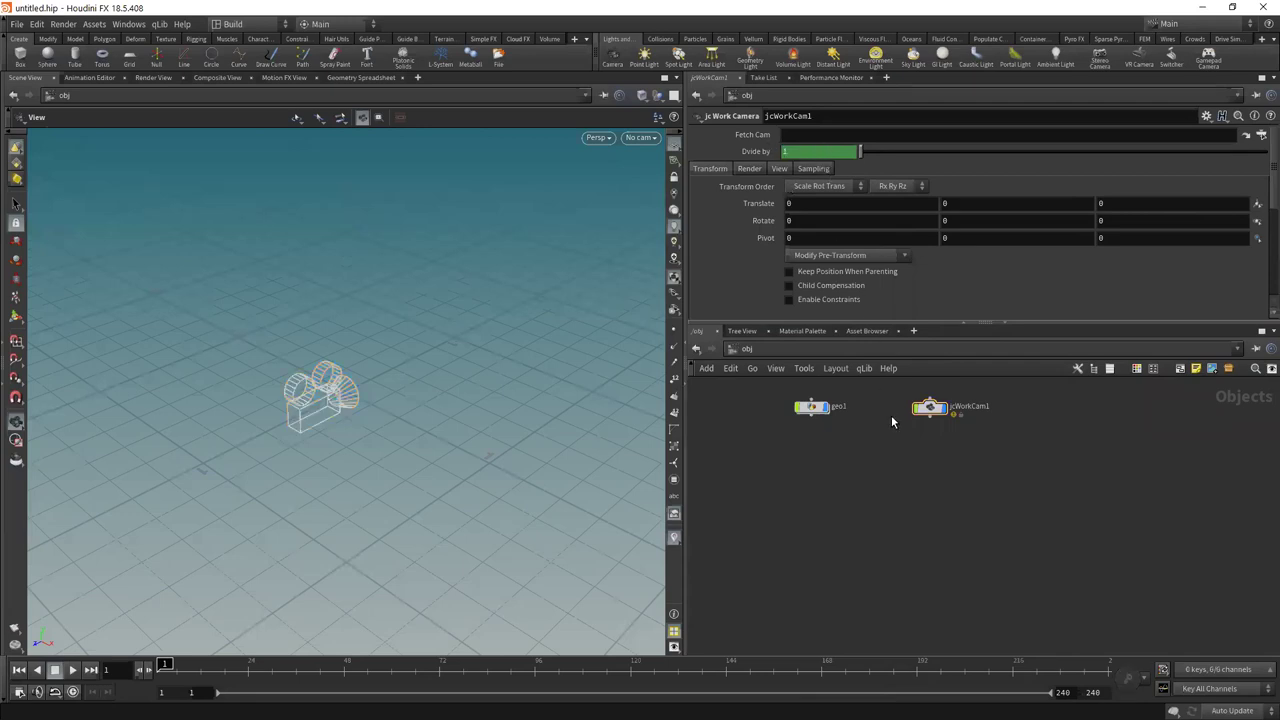
Add cam1 and a null1 wired into it, with null1's Uniform Scale at .01.
key("Tab")
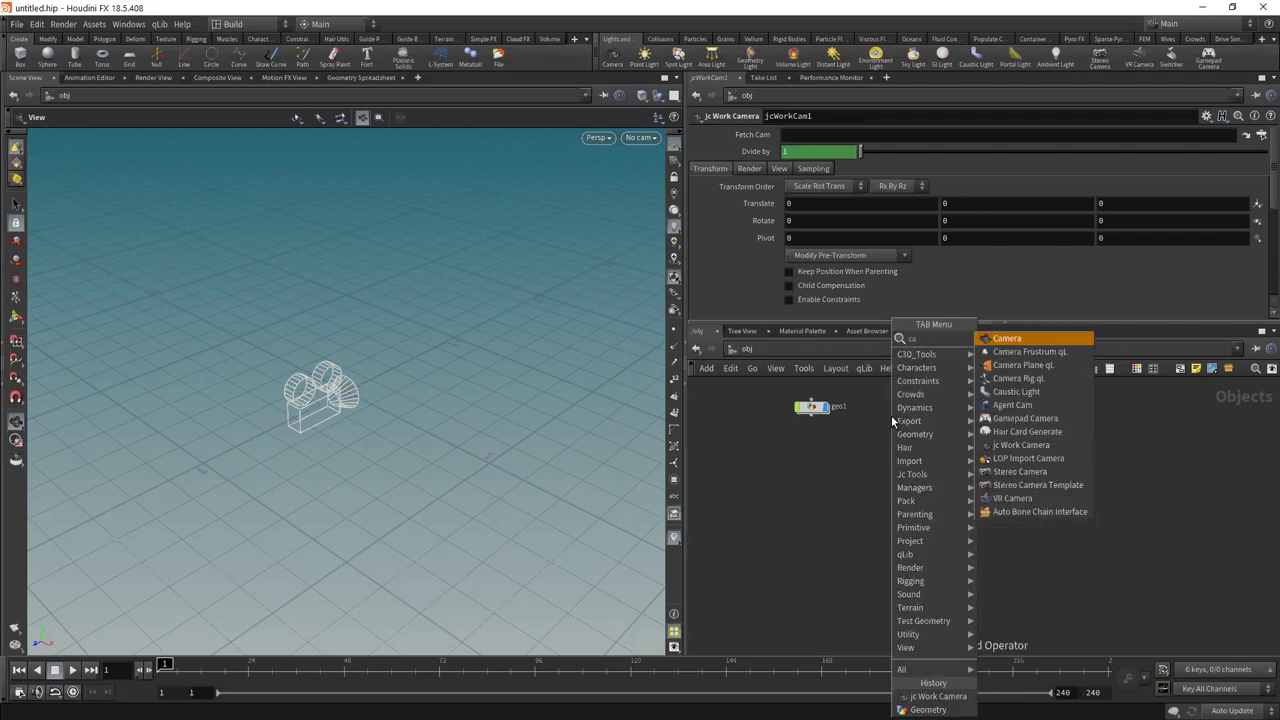
mouse_move(910, 342)
left_click(990, 340)
left_click(872, 555)
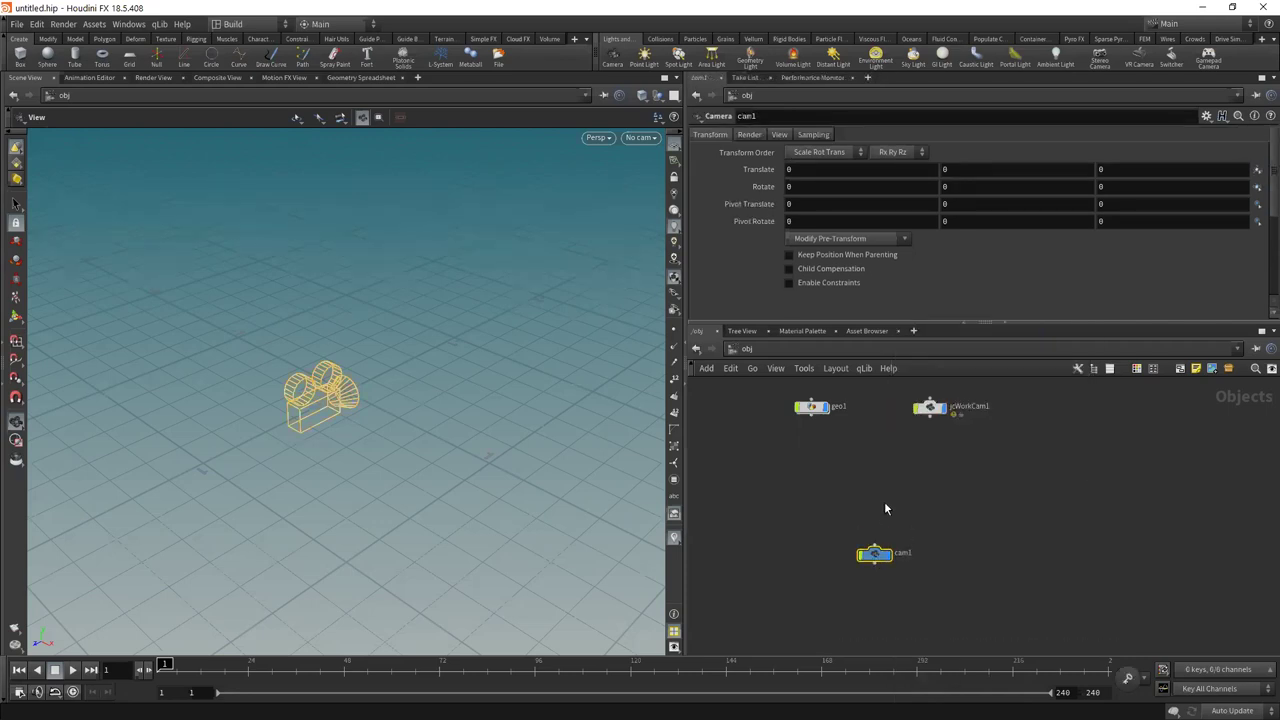
key("Tab")
type("nu")
key("Return")
left_click(872, 503)
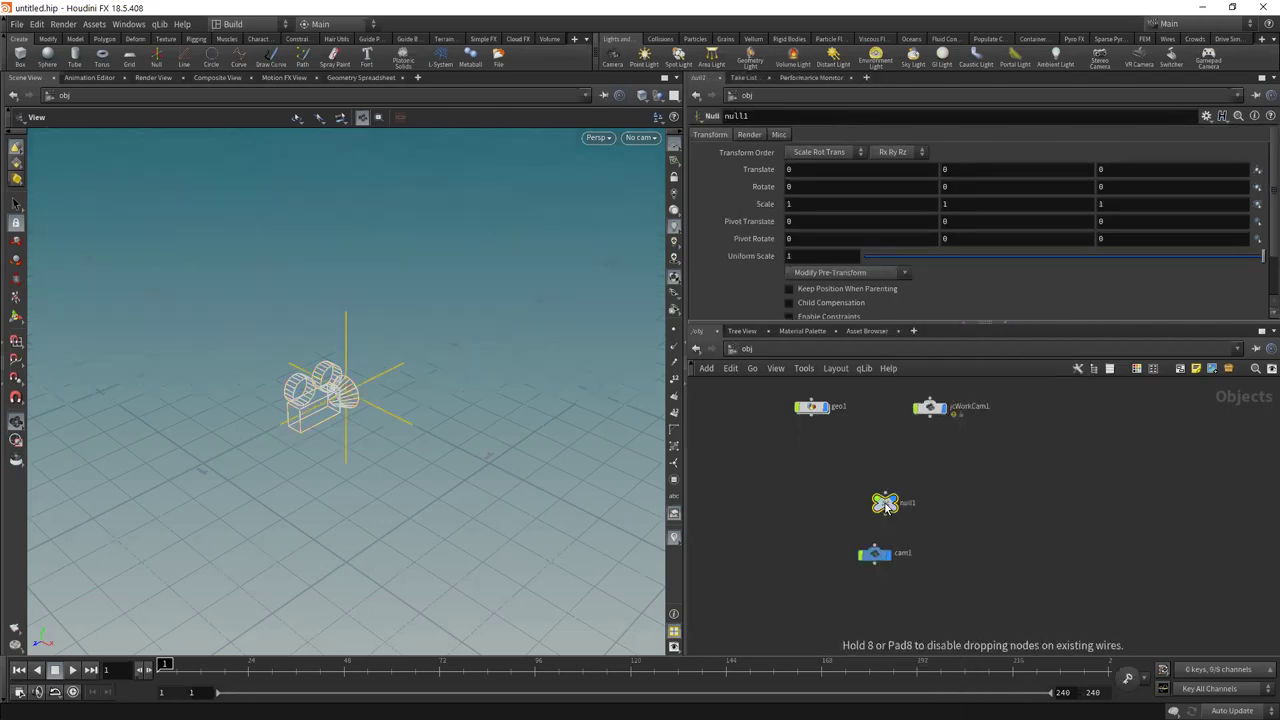
left_click(873, 516)
left_click(874, 546)
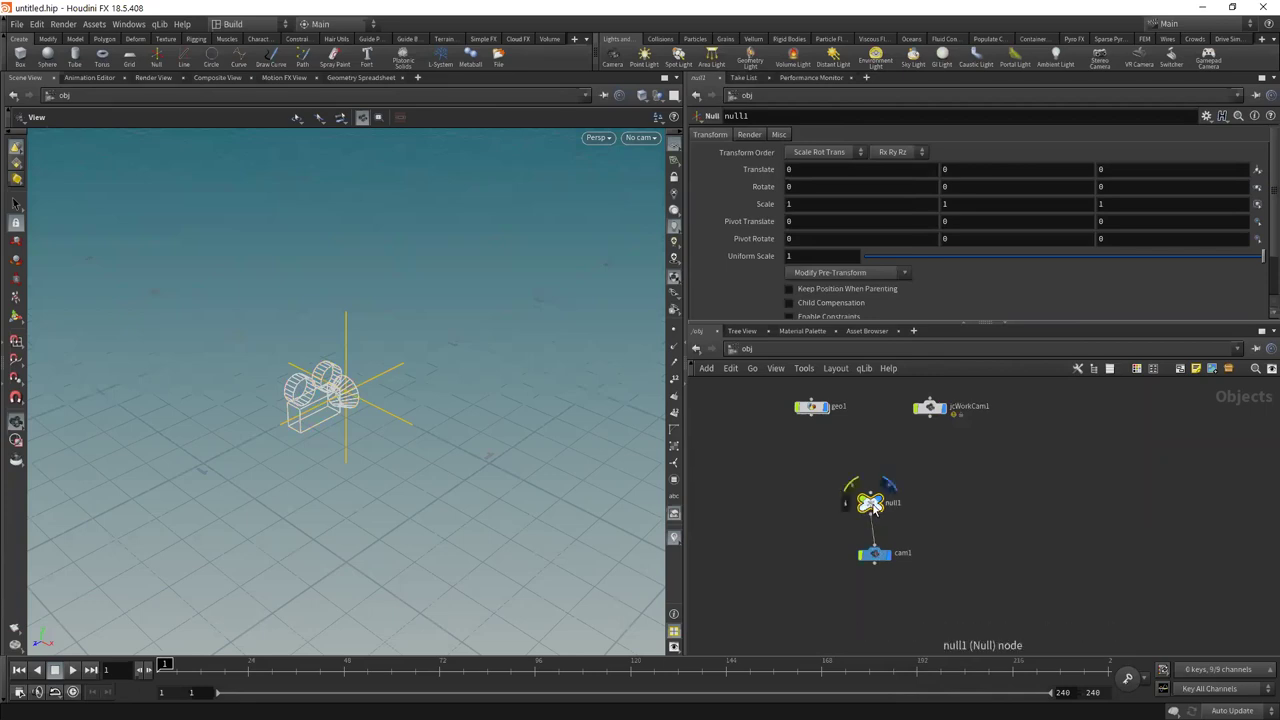
left_click(821, 258)
type("01")
key("Return")
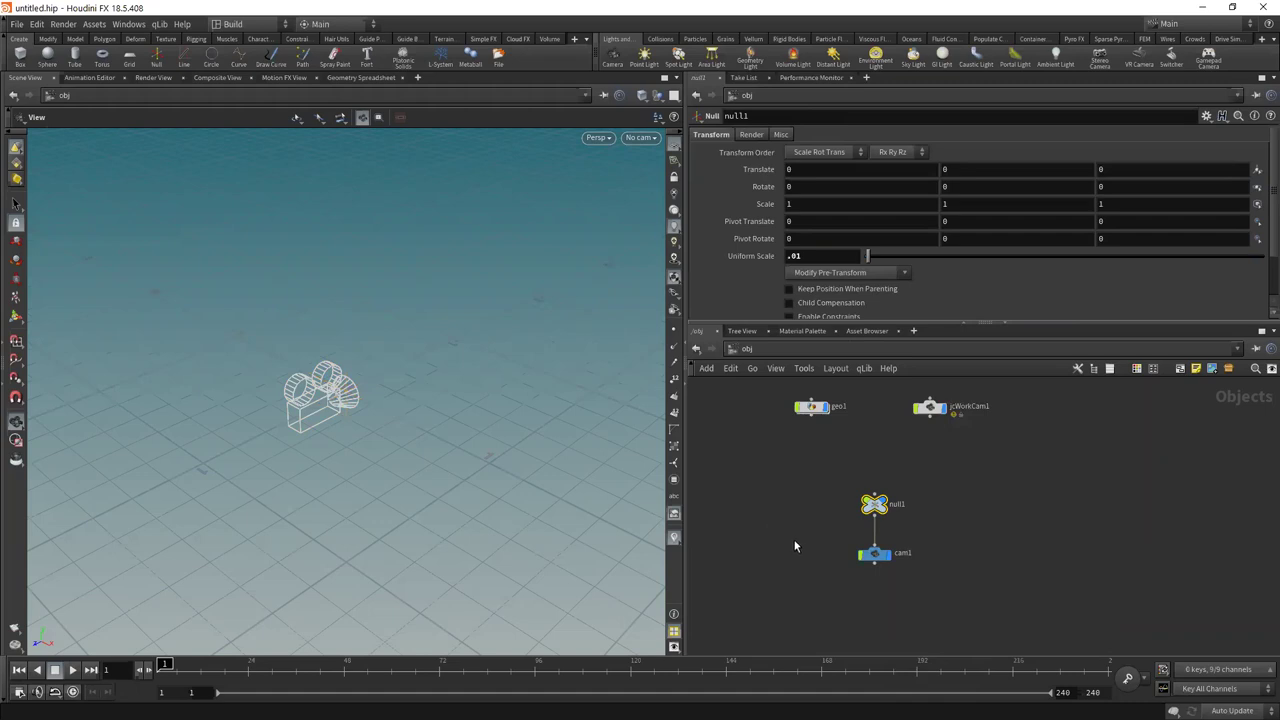
Delete null1, cam1 and jcWorkCam1, leaving geo1 selected.
left_click_drag(836, 477, 935, 624)
key("Delete")
left_click_drag(964, 465, 924, 356)
key("Delete")
mouse_move(874, 437)
left_mouse_down()
mouse_move(804, 368)
mouse_move(822, 412)
left_mouse_up()
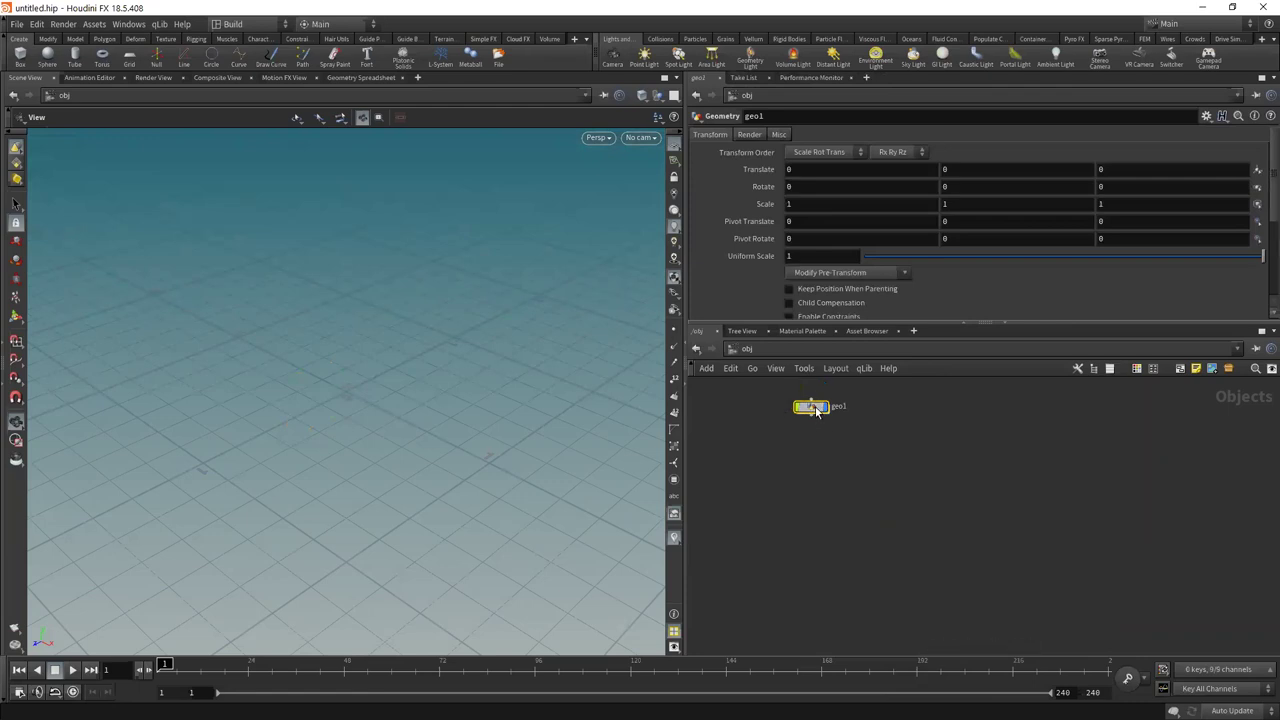
Dive into geo1 to show its empty geometry network.
double_click(816, 410)
key("Tab")
key("Escape")
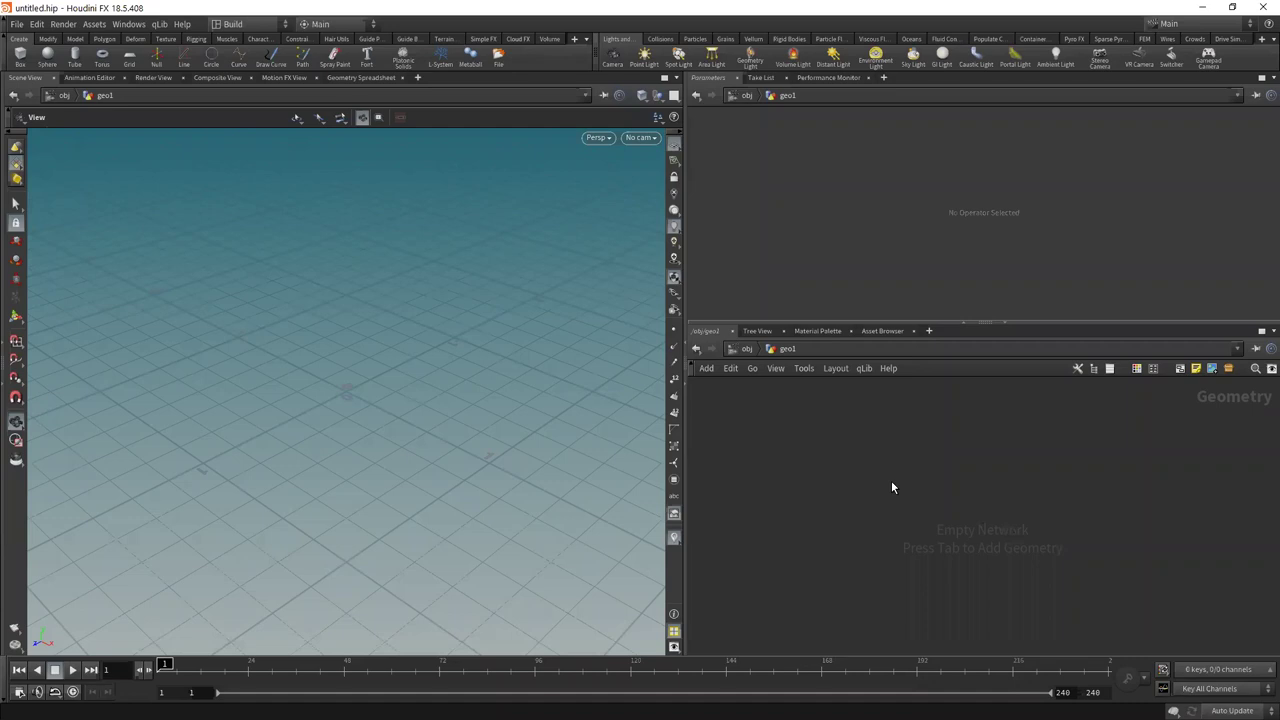
Place a Grid node, grid1, in the geo1 network.
key("Tab")
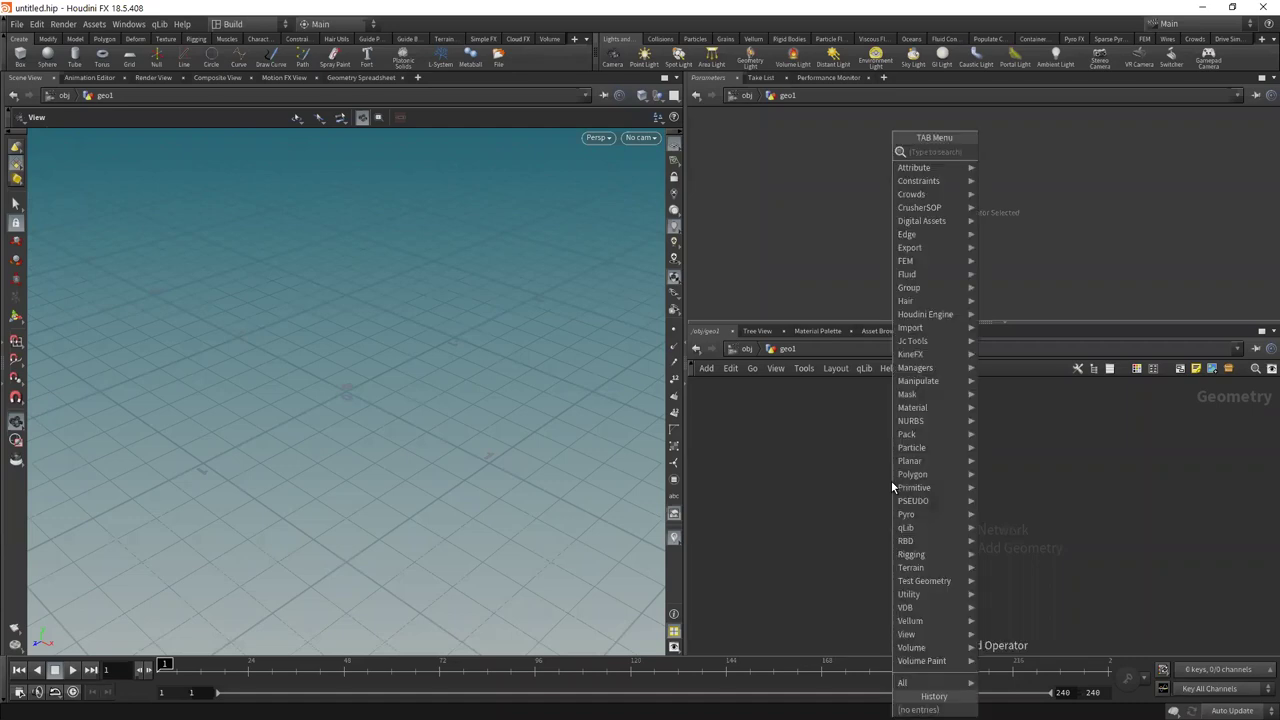
mouse_move(924, 581)
left_click(1000, 210)
left_click(893, 485)
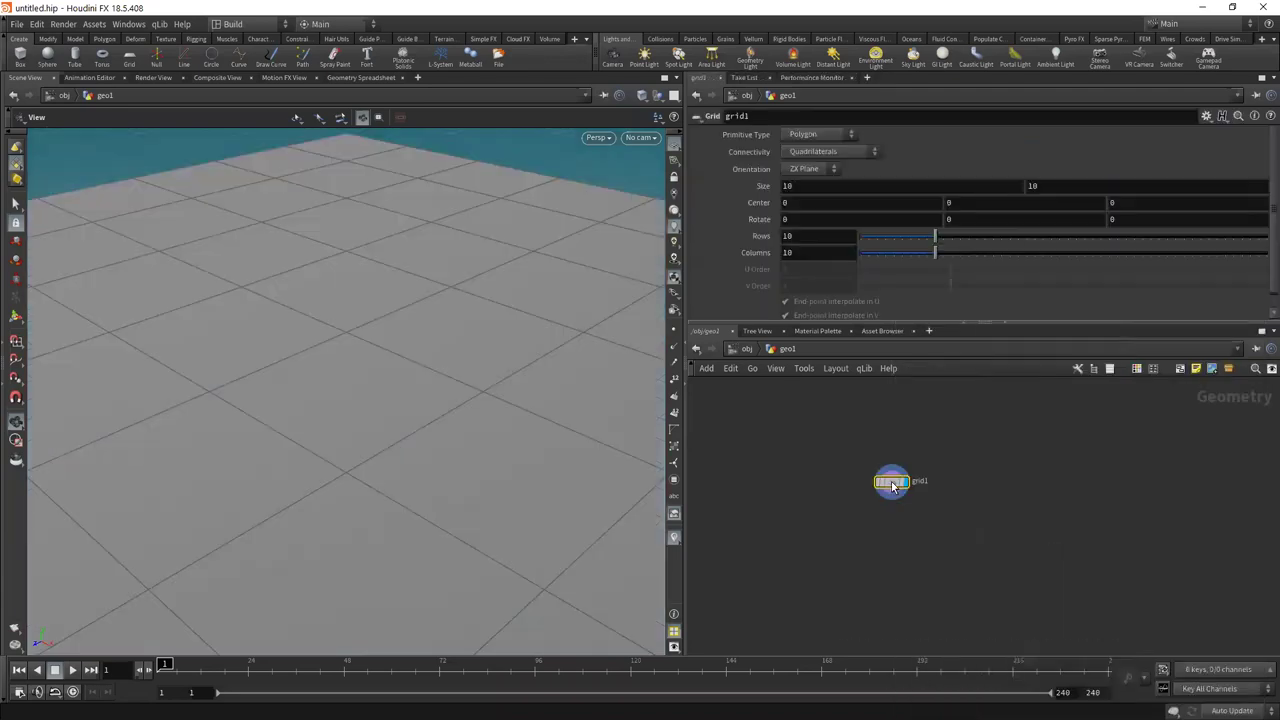
Add a Test Geometry: Crag node beside grid1 and frame the character in the viewport.
key("Tab")
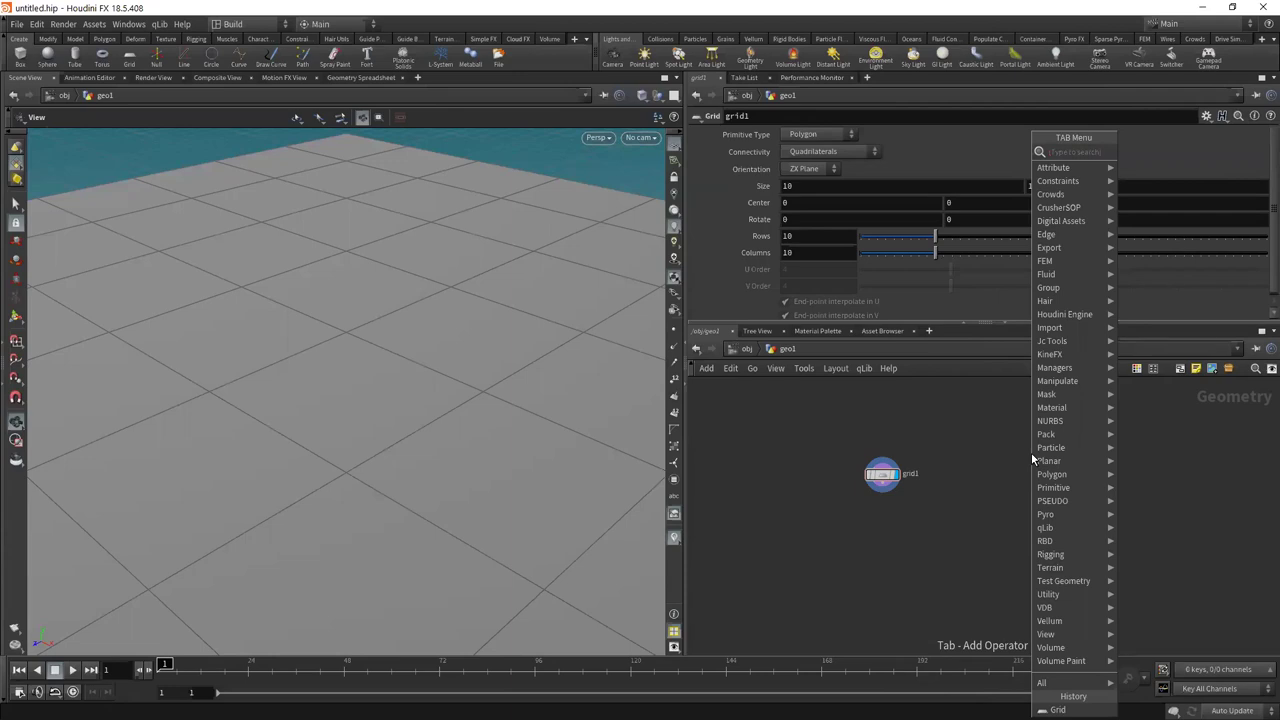
type("crag")
key("Return")
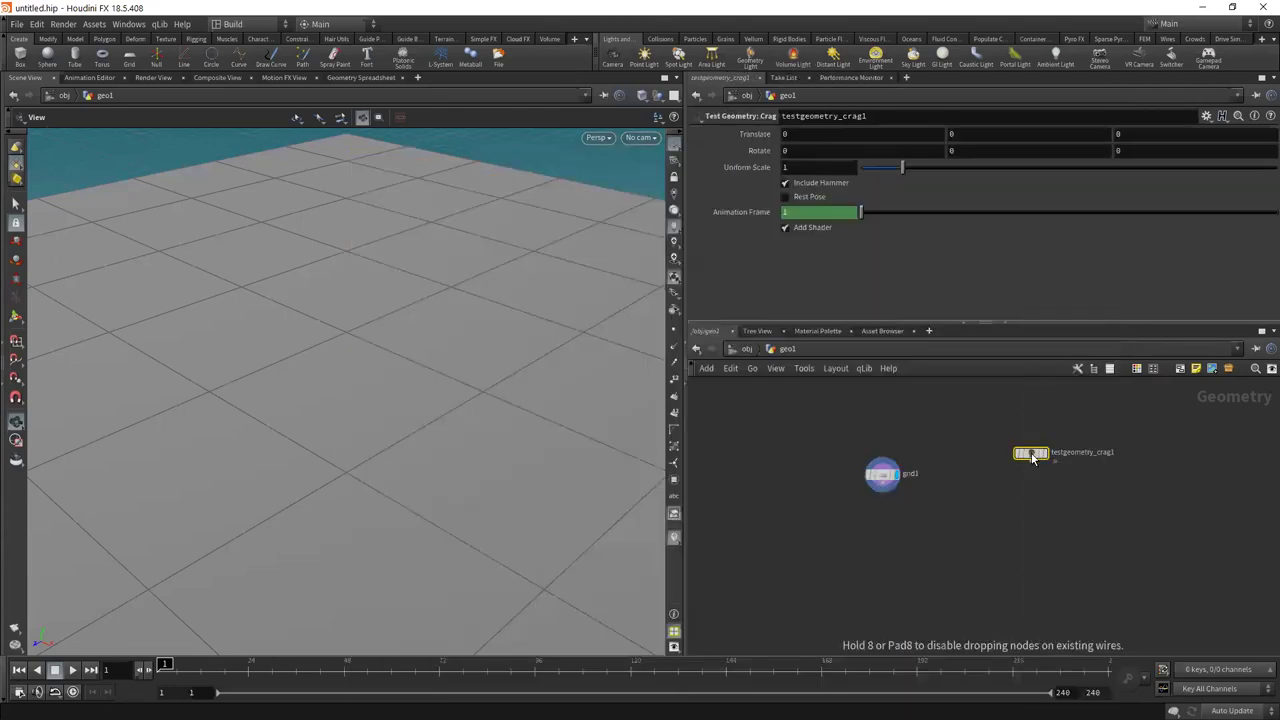
left_click(1032, 456)
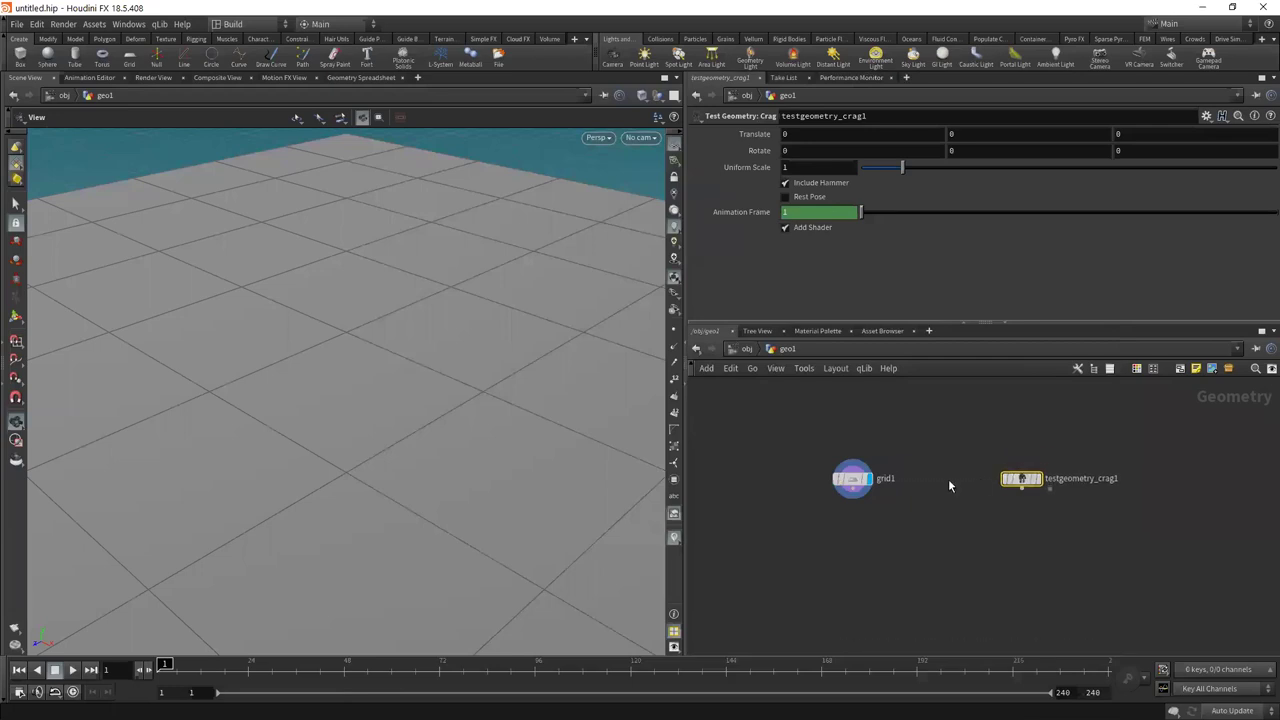
left_click_drag(292, 517, 474, 499)
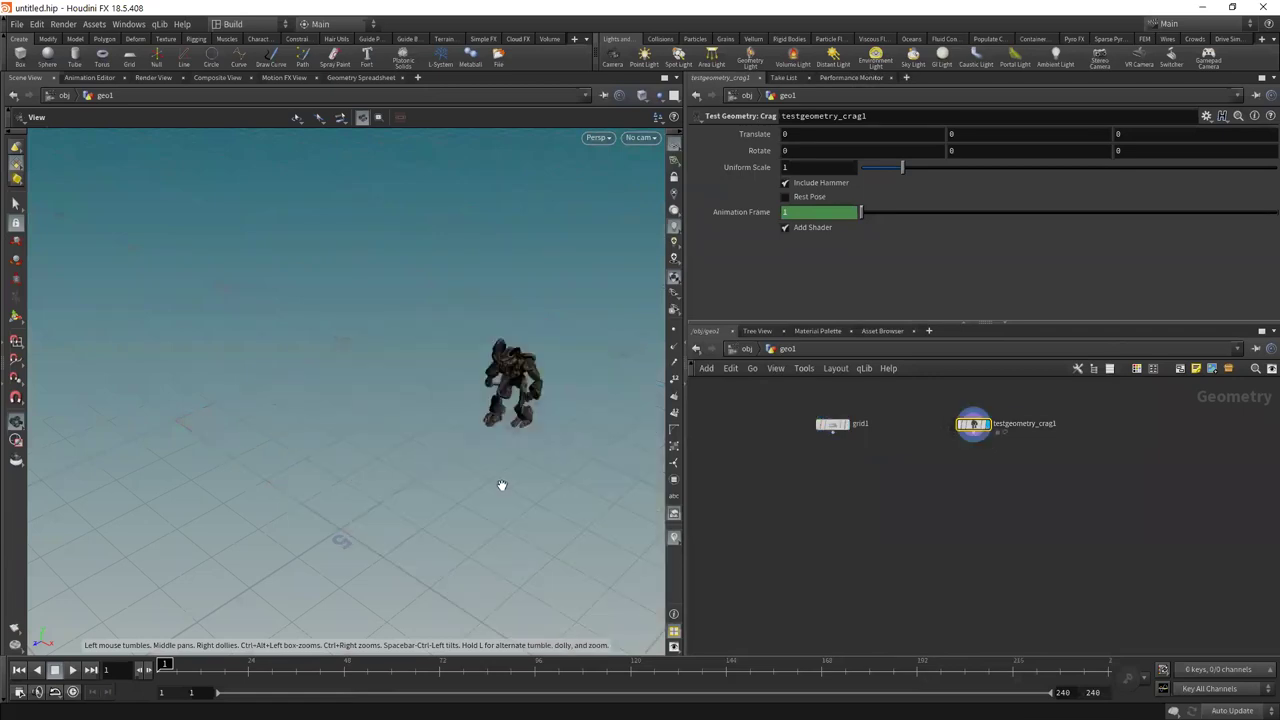
mouse_move(446, 451)
left_mouse_down()
mouse_move(560, 437)
mouse_move(471, 434)
mouse_move(447, 345)
left_mouse_up()
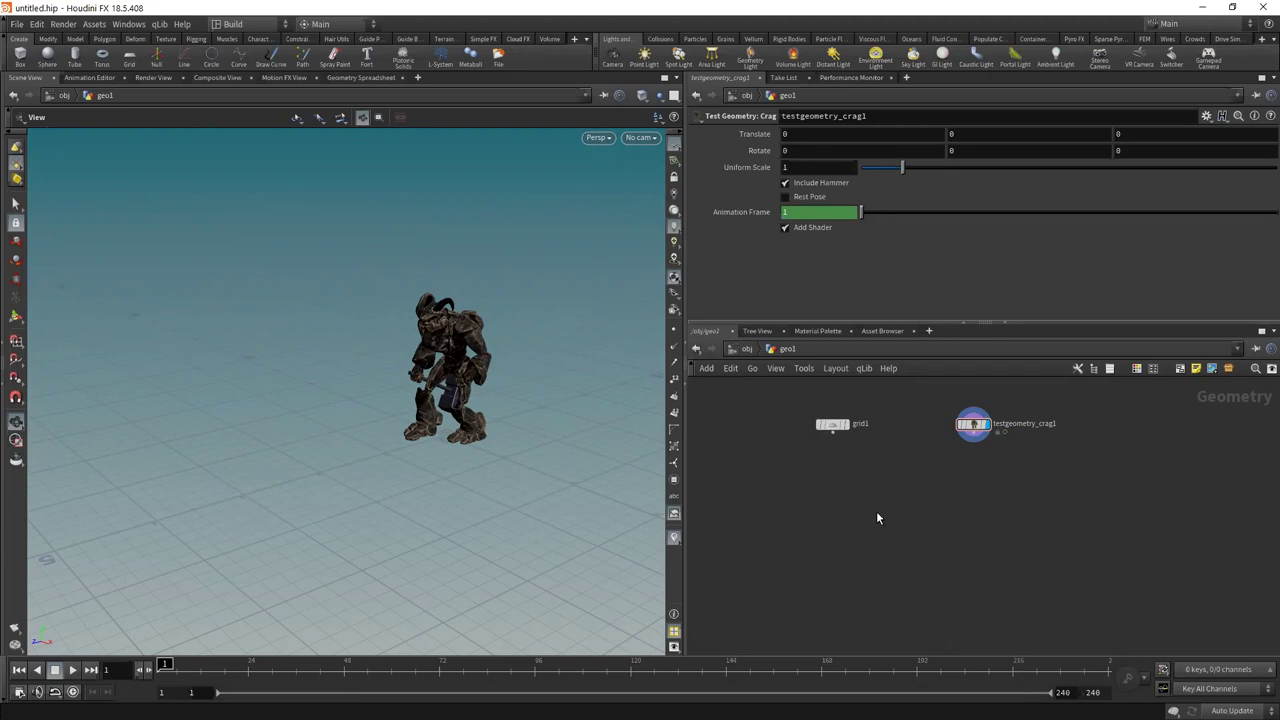
key("Tab")
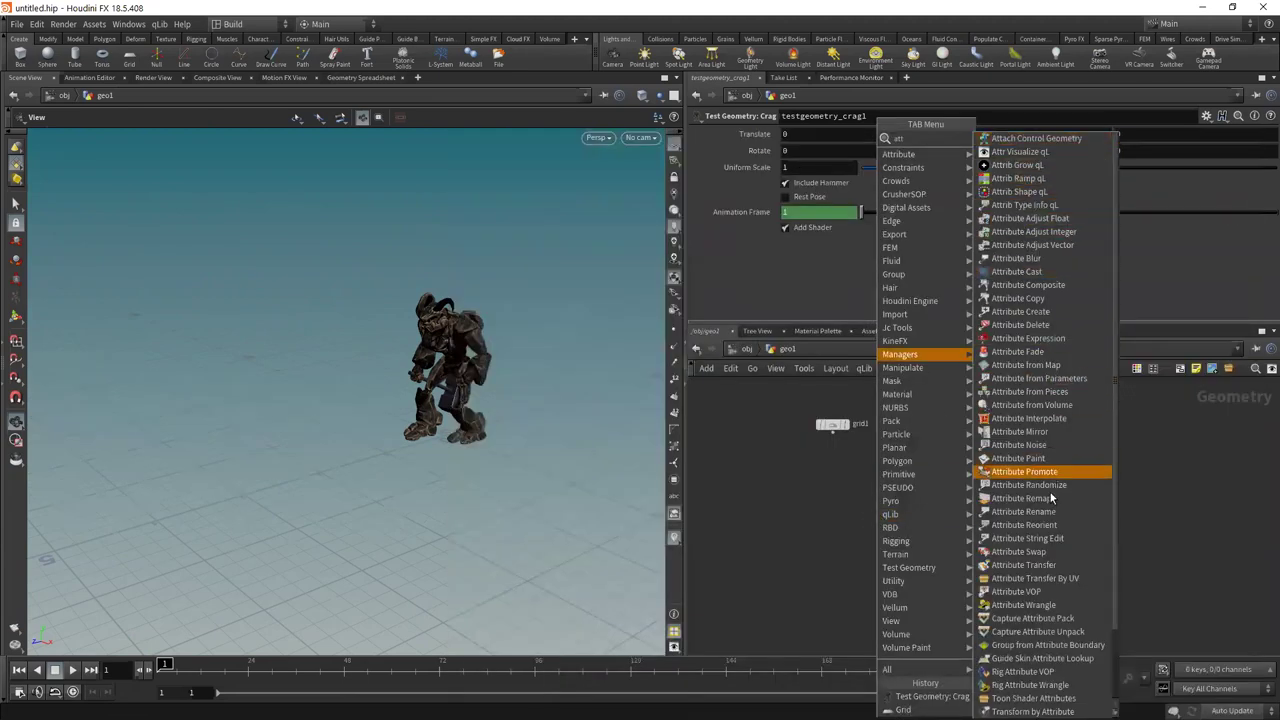
Add attribtransfer1 with grid1 on its first input and the Crag on its second, and display it.
left_click(1057, 566)
left_click(919, 506)
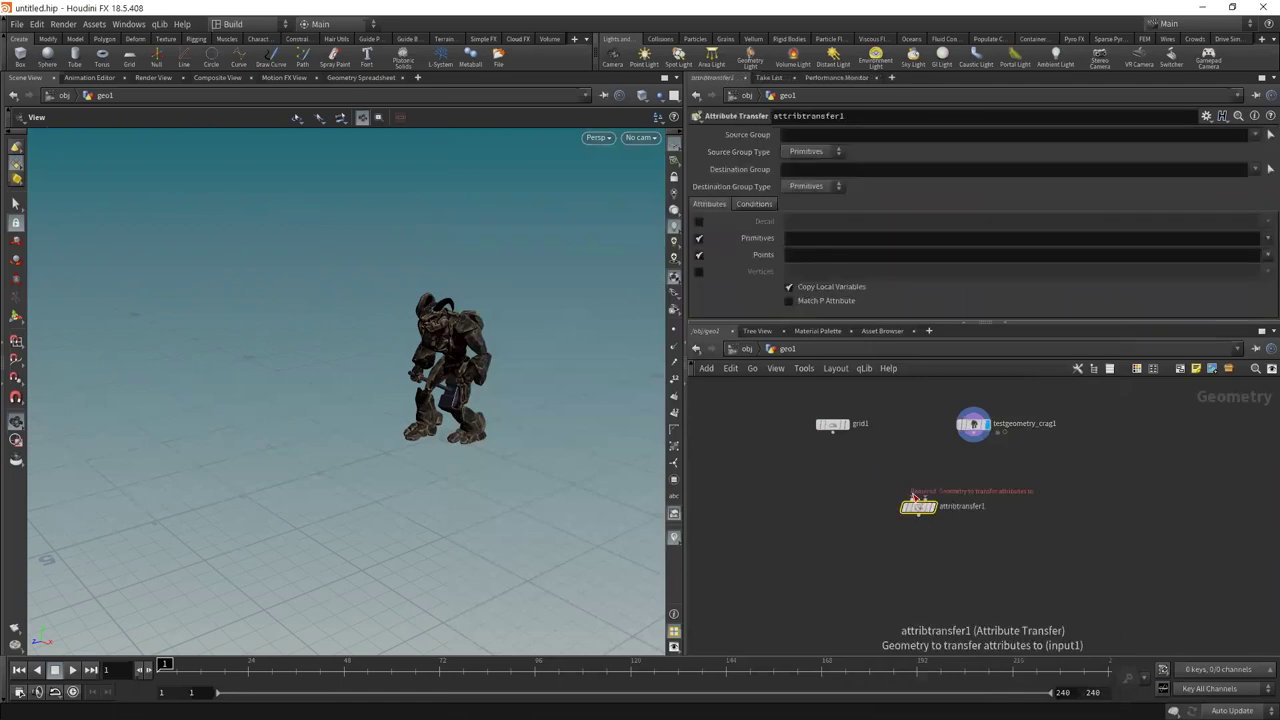
scroll(913, 500, "up", 2)
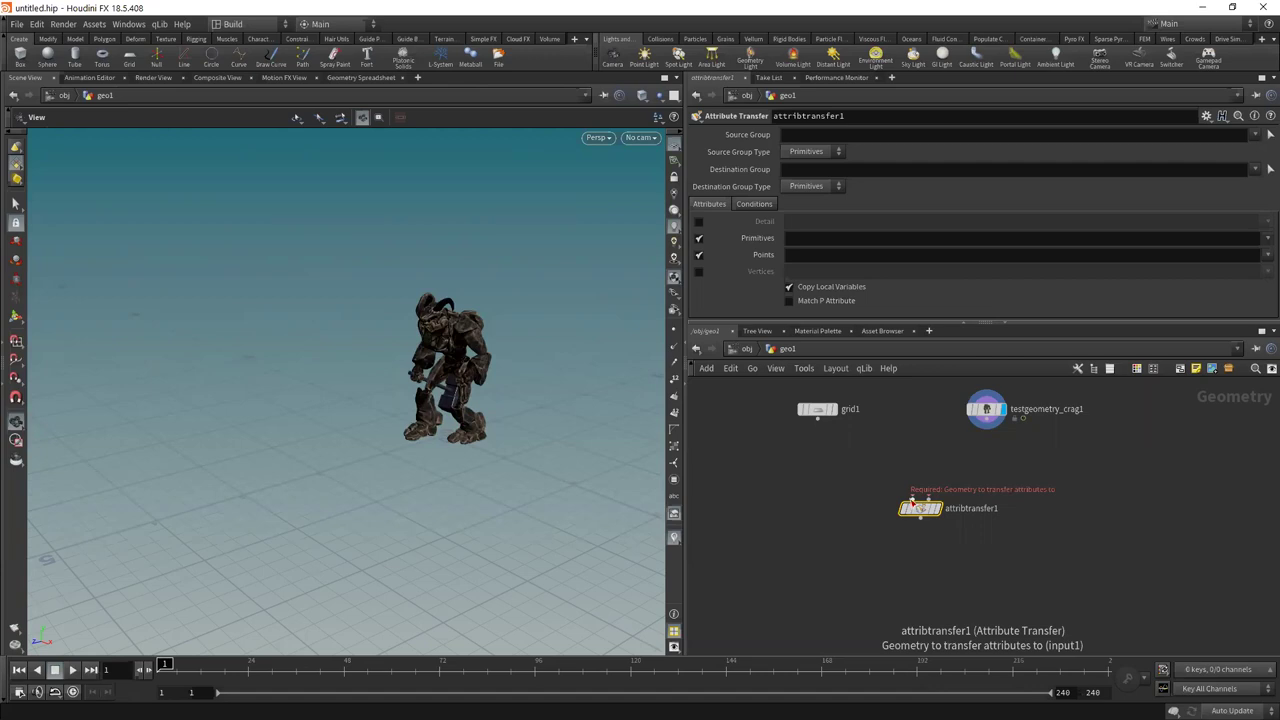
left_click(912, 498)
left_click(817, 419)
left_click(834, 409)
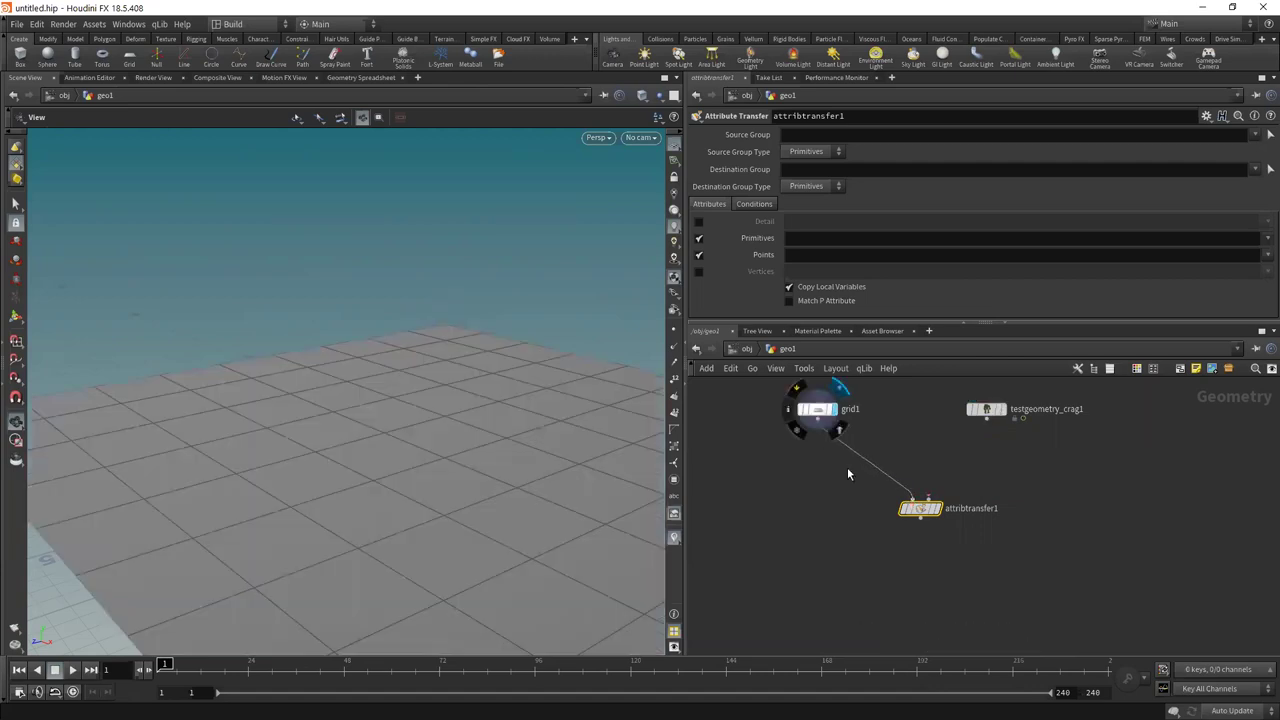
left_click(987, 418)
left_click(927, 498)
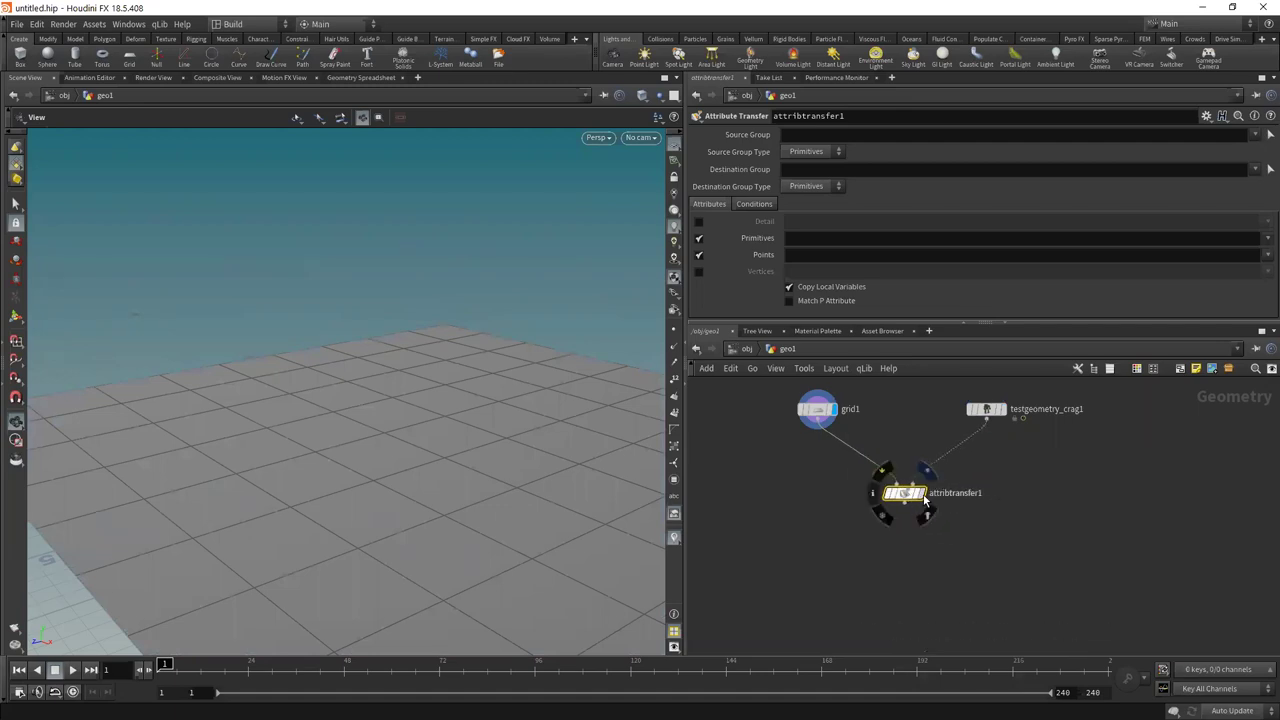
left_click(929, 476)
Compare the Crag and the transfer result in the viewport, then move attribtransfer1 lower.
left_click_drag(427, 453, 469, 397)
left_click(1002, 414)
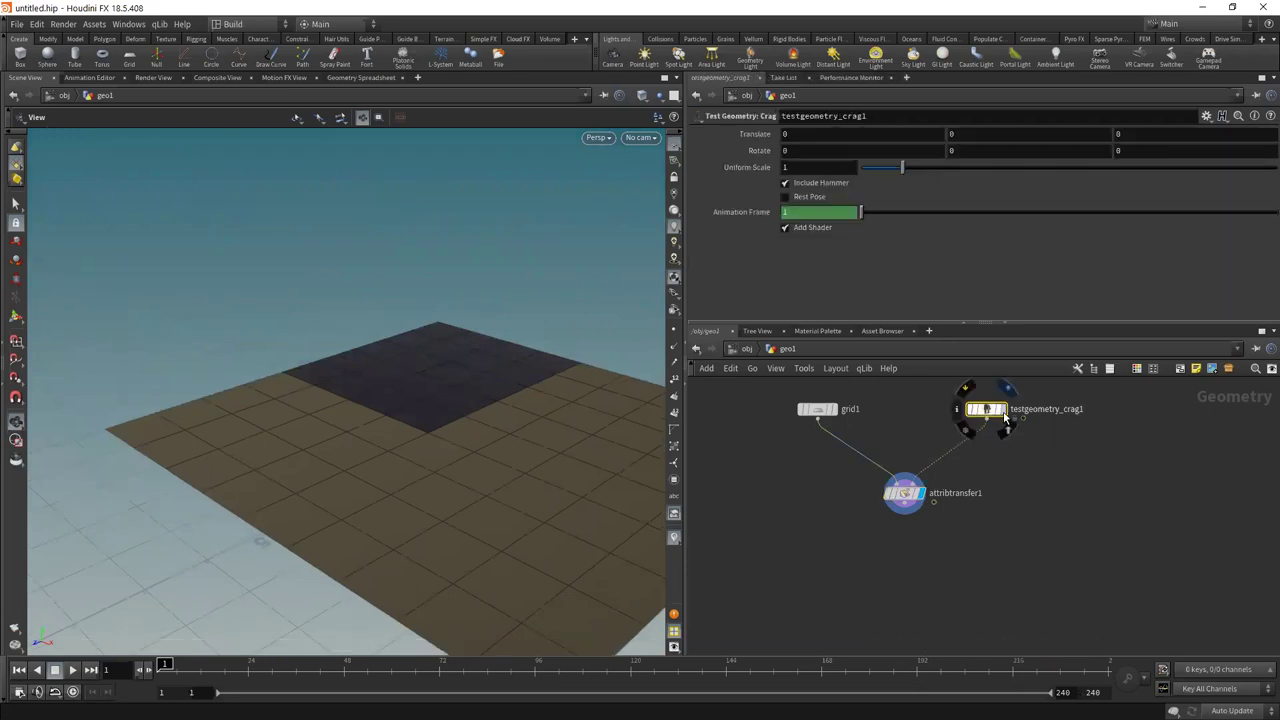
left_click(1004, 414)
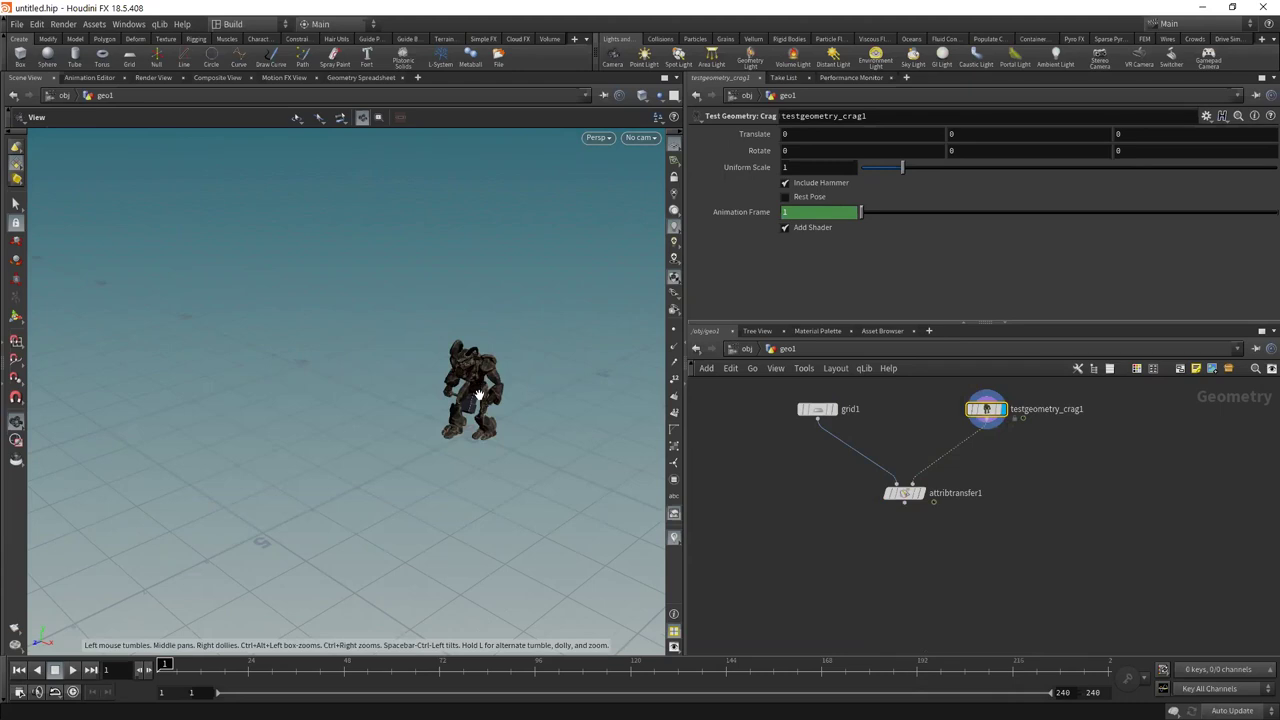
left_click(924, 502)
left_click(907, 496)
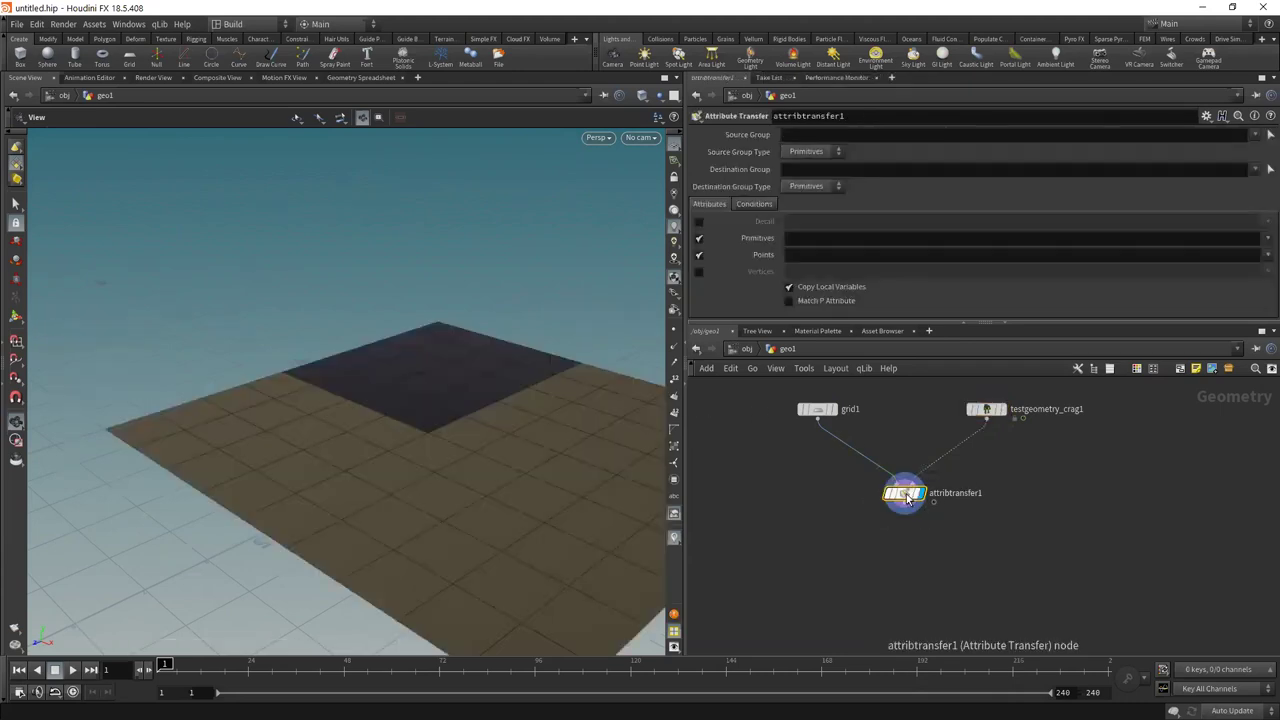
left_click_drag(907, 496, 897, 549)
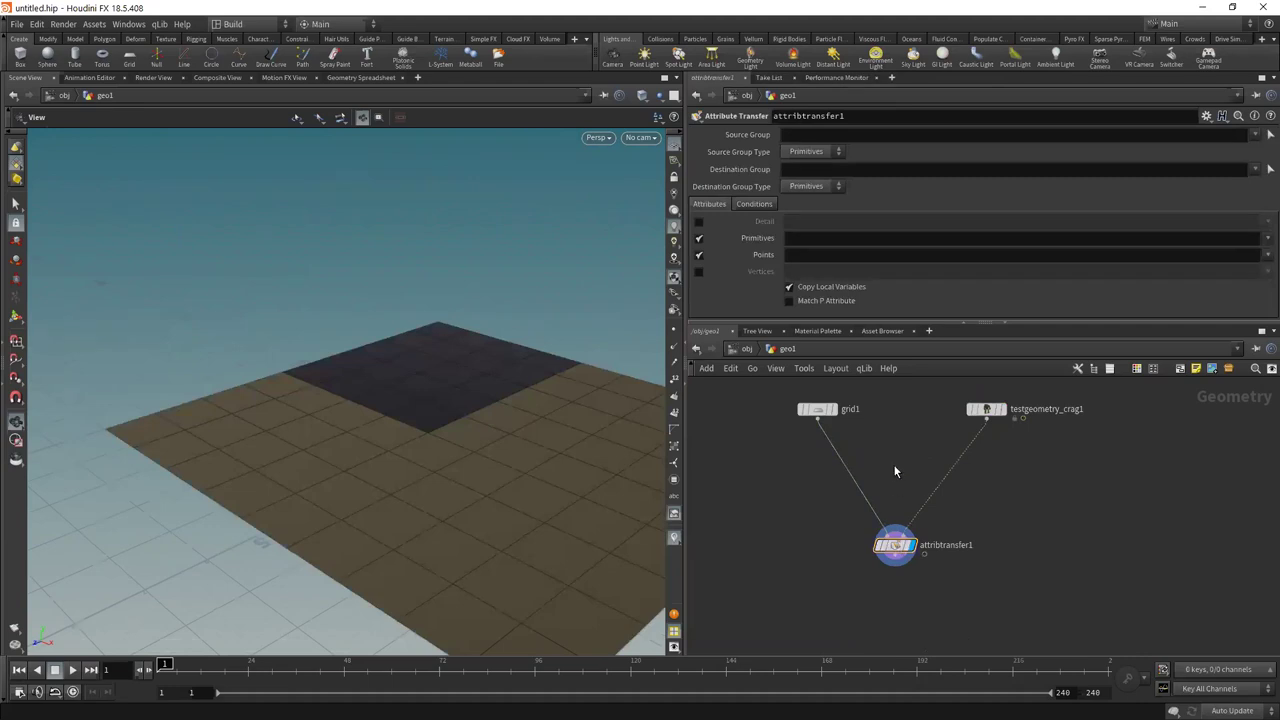
Insert color1 on the grid1 wire and color2 on the Crag wire into attribtransfer1.
key("Tab")
type("color")
key("Return")
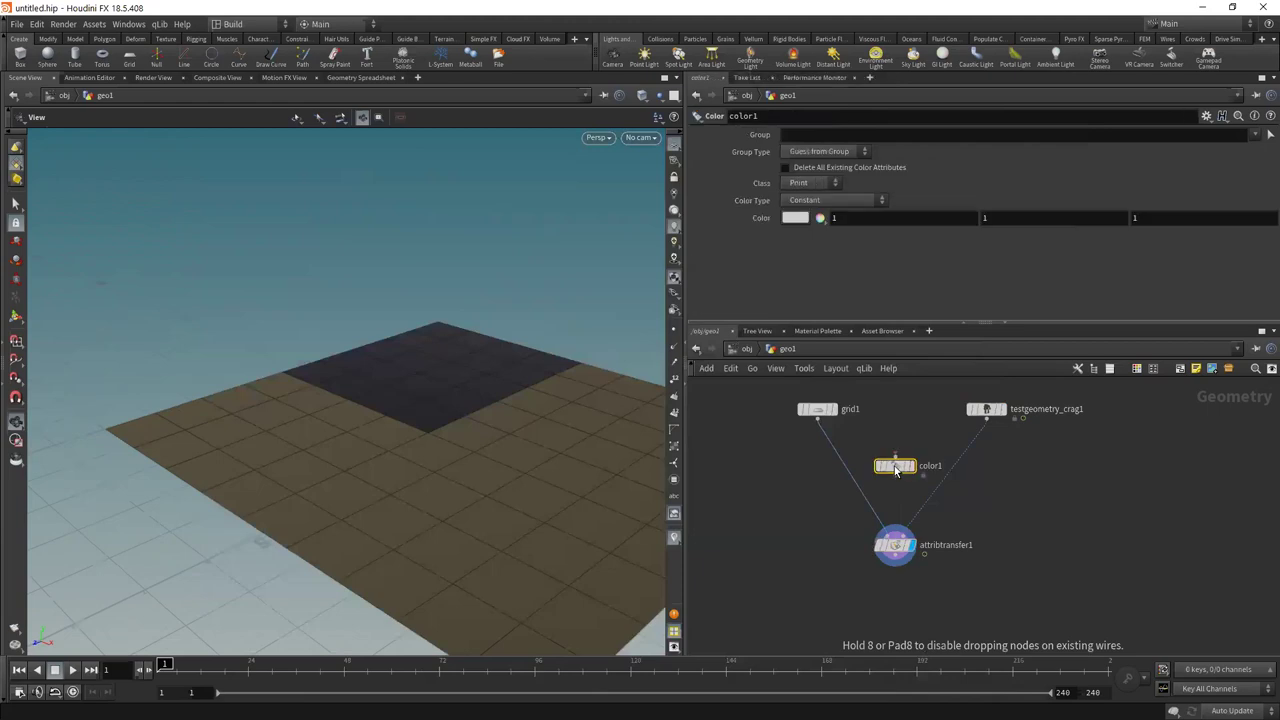
left_click(831, 463)
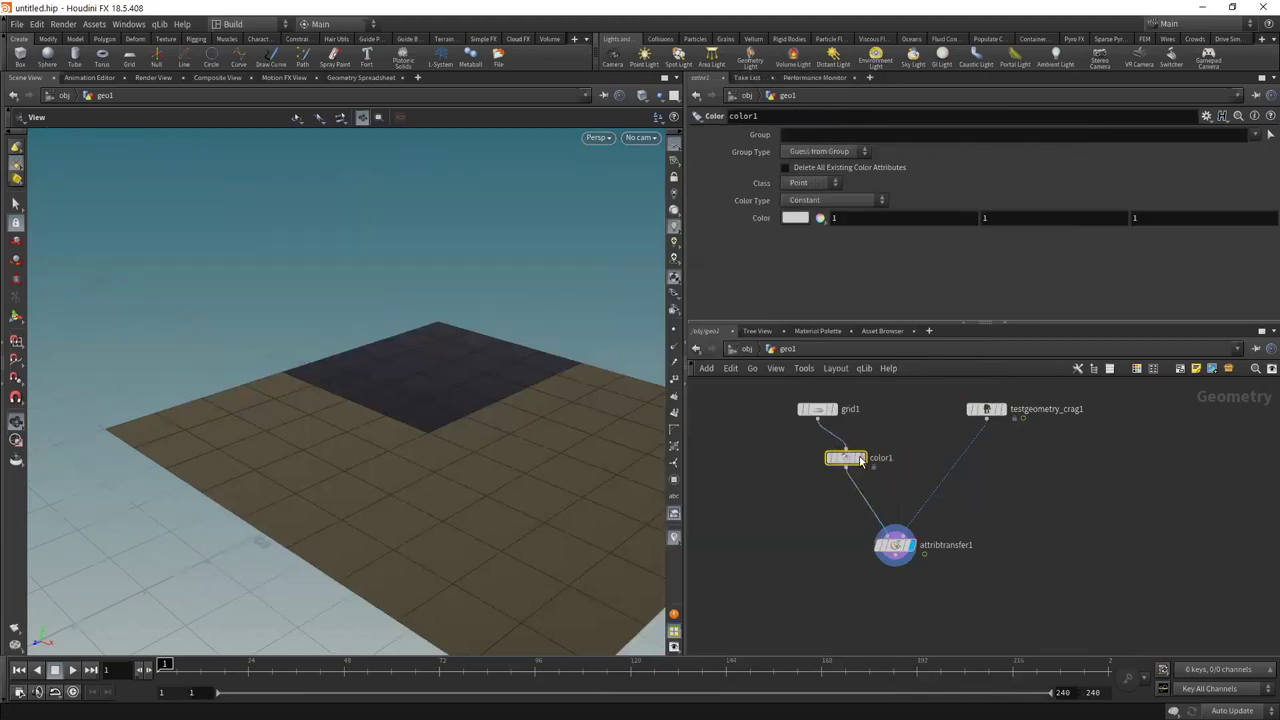
left_click_drag(831, 463, 812, 464)
key("Tab")
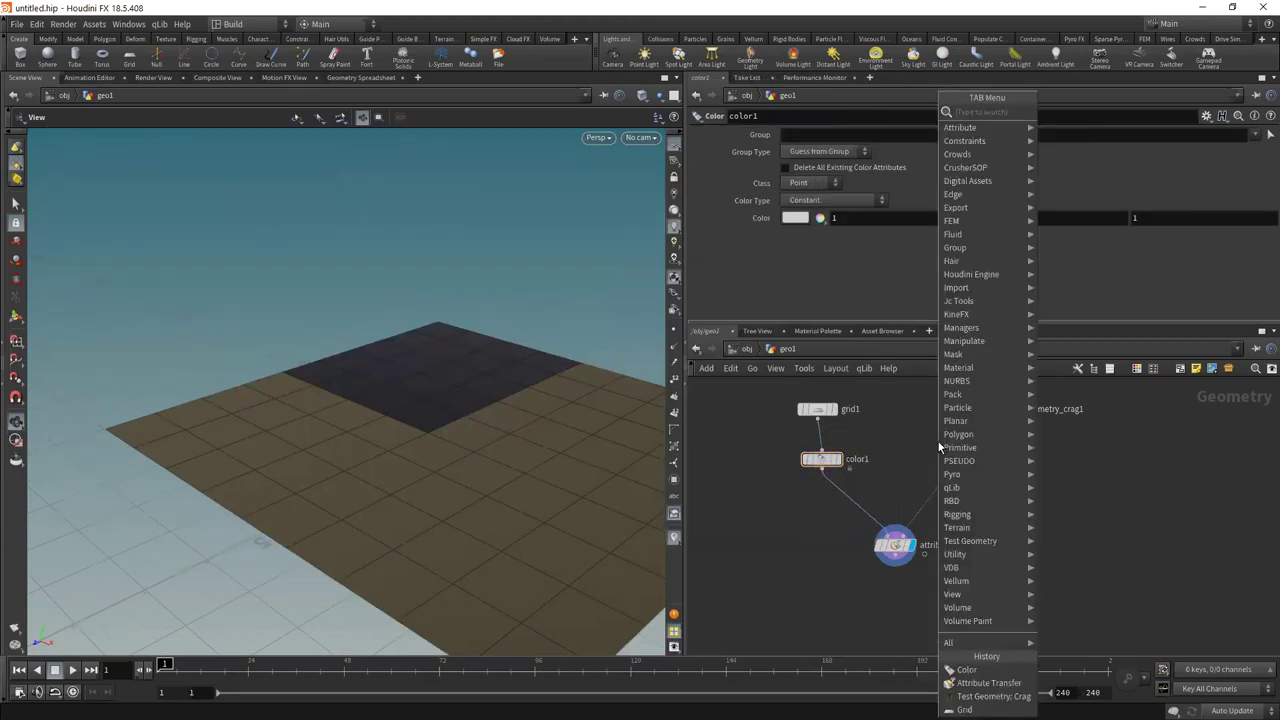
type("color")
key("Return")
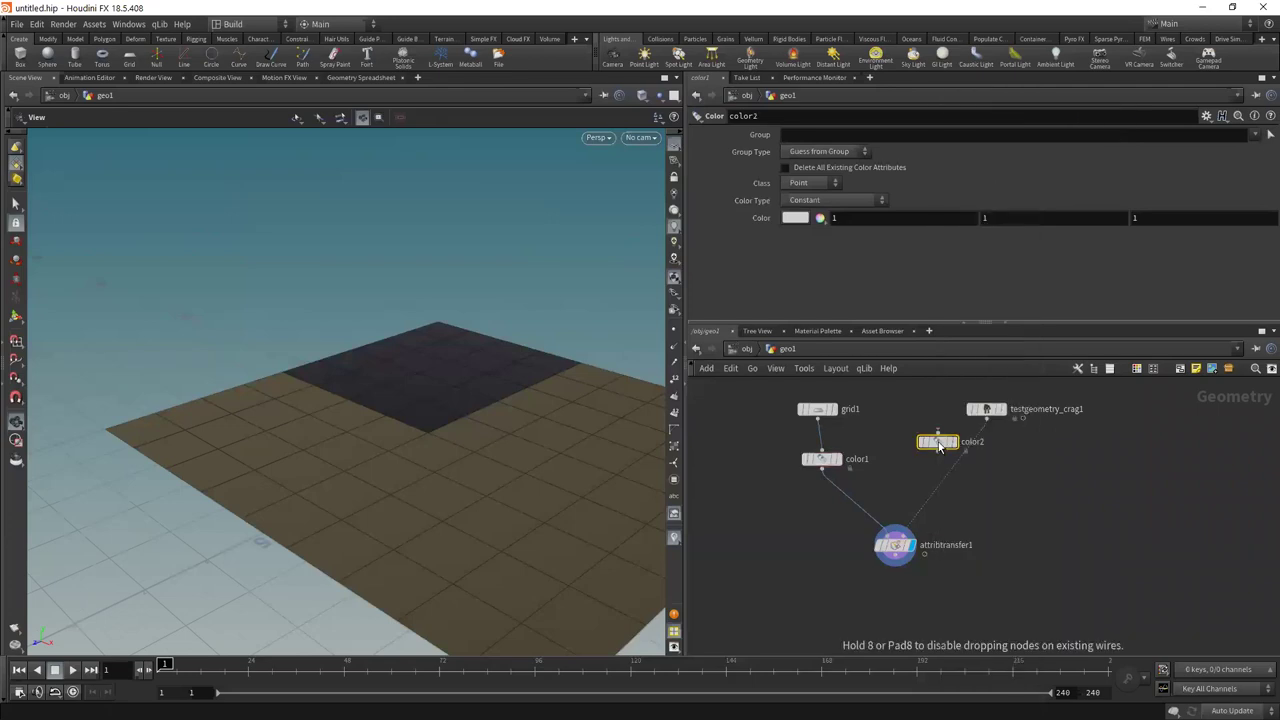
left_click(986, 468)
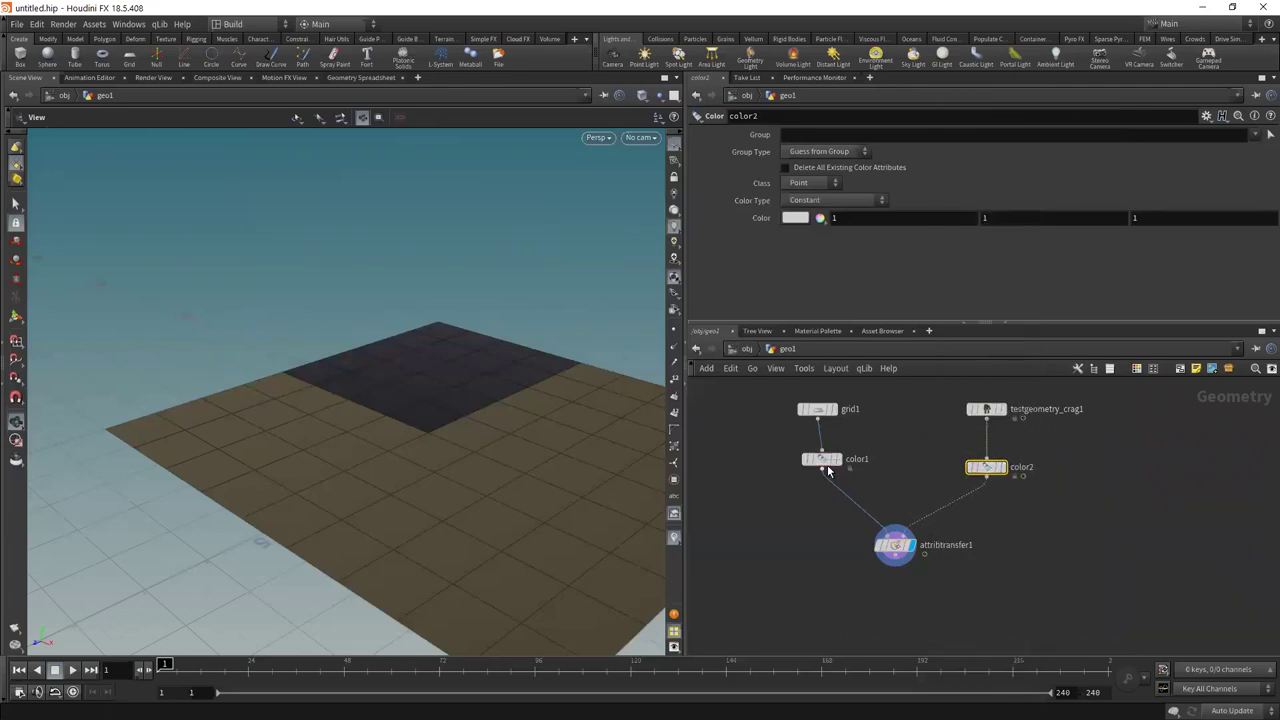
left_click_drag(828, 471, 823, 479)
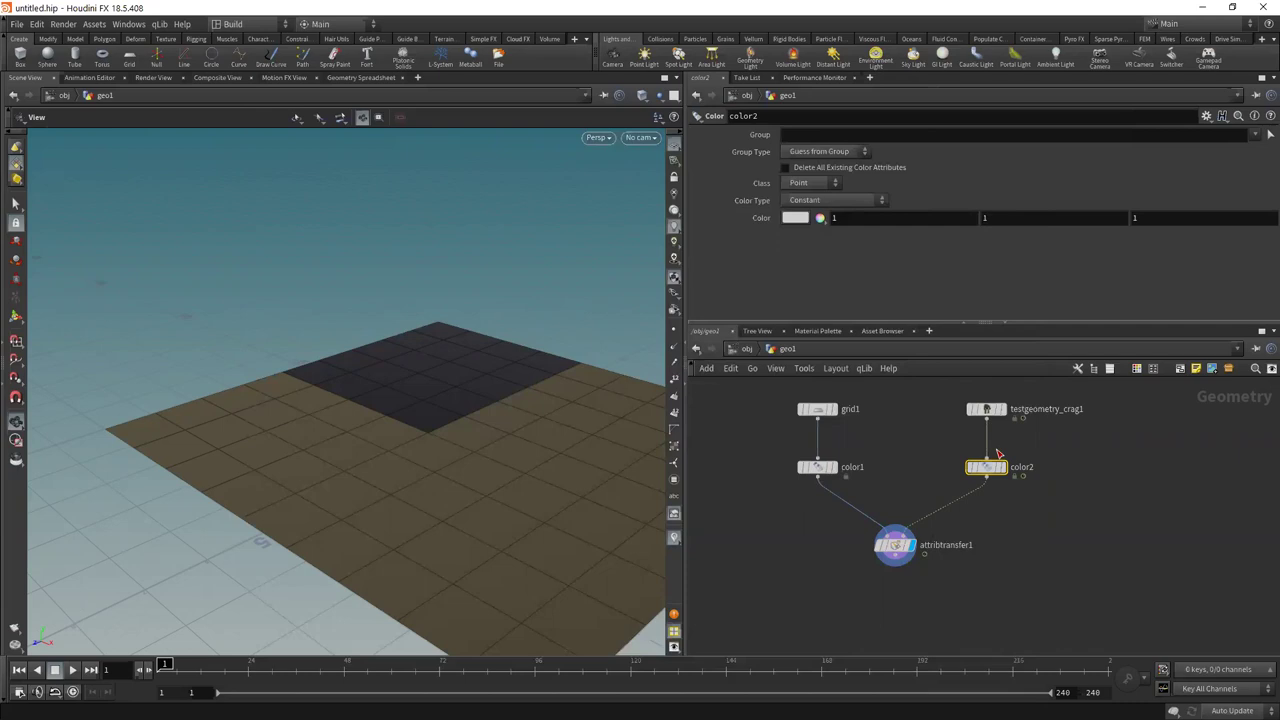
Set color2 to pure red and color1 to black.
left_click(805, 220)
left_click(756, 130)
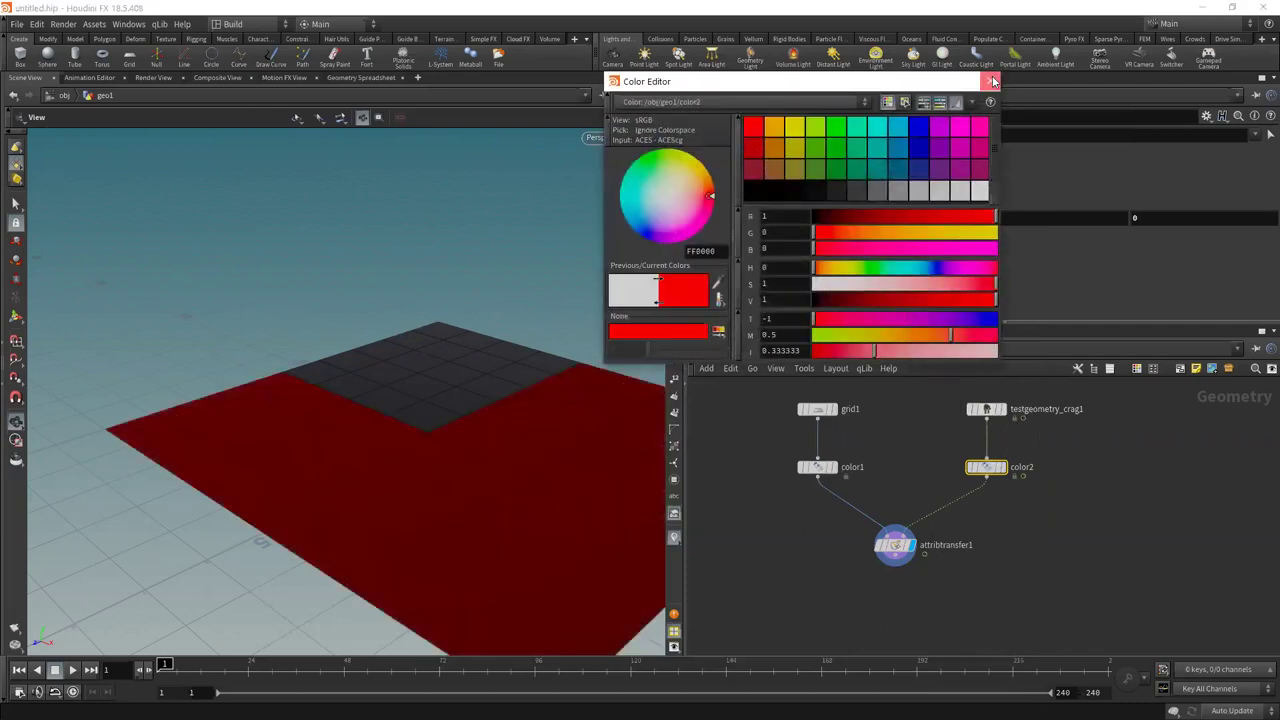
left_click(993, 81)
left_click(817, 467)
left_click(832, 467)
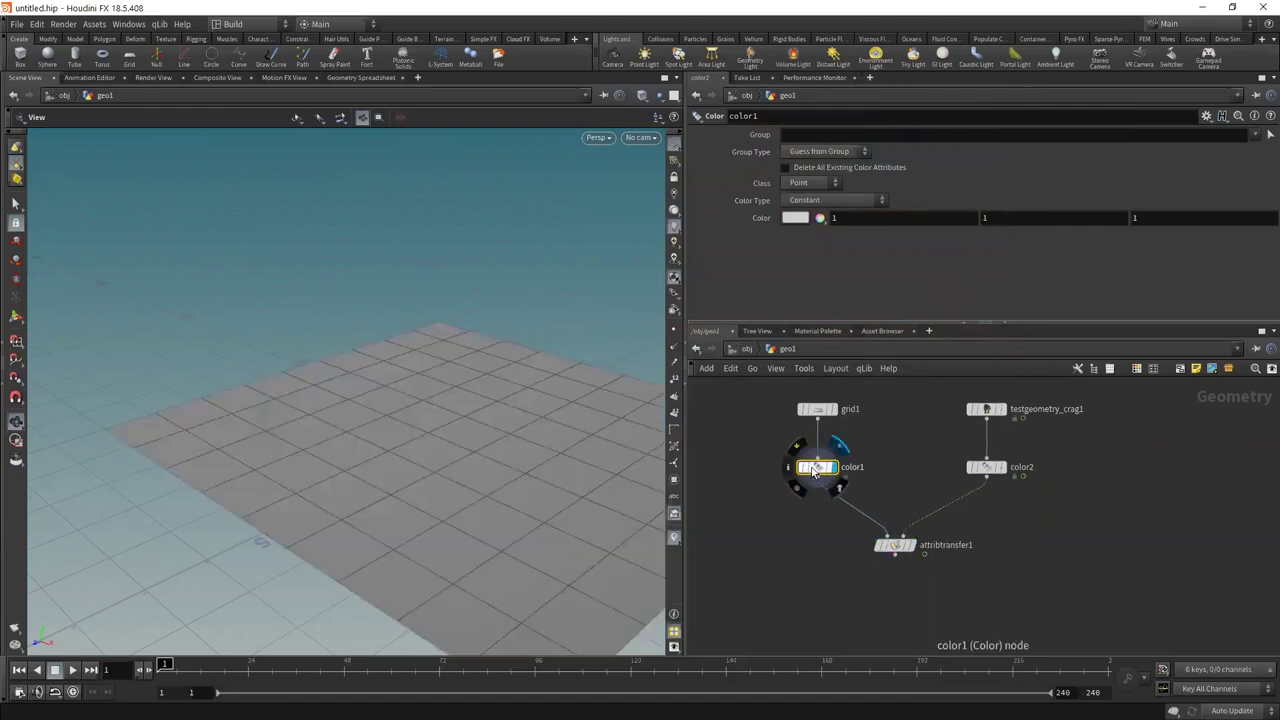
left_click(796, 218)
left_click(763, 190)
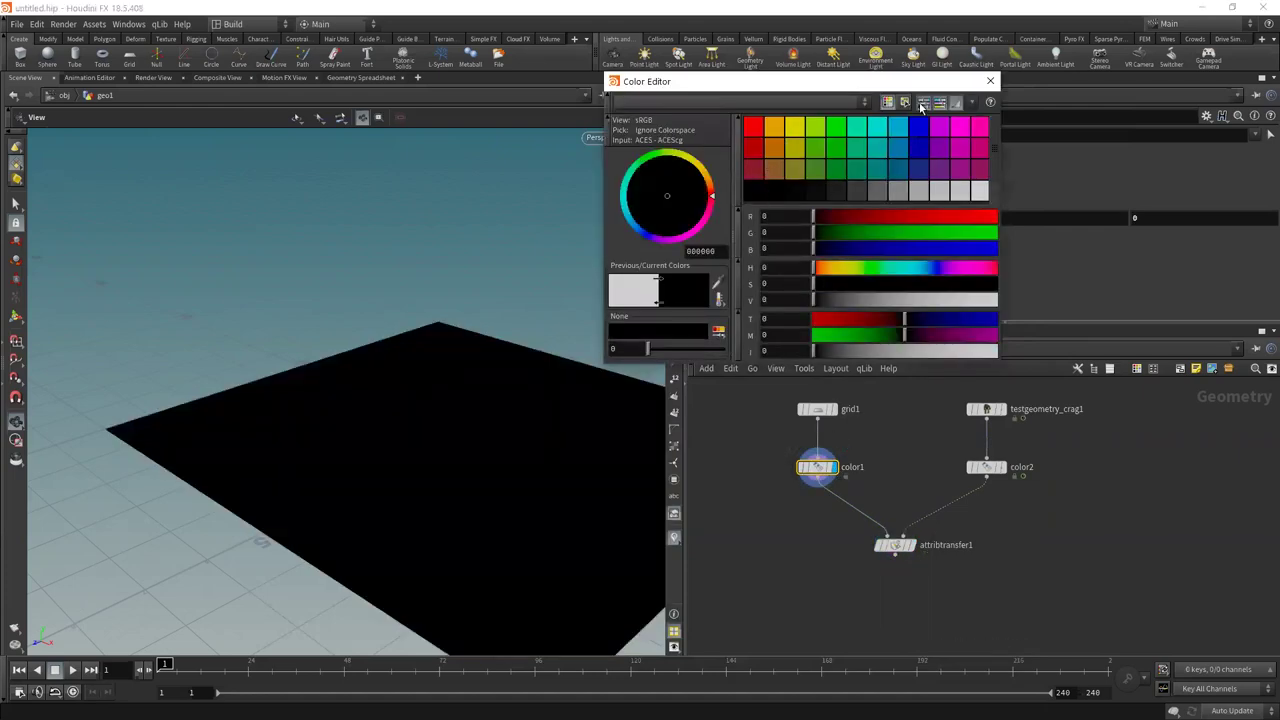
left_click(990, 81)
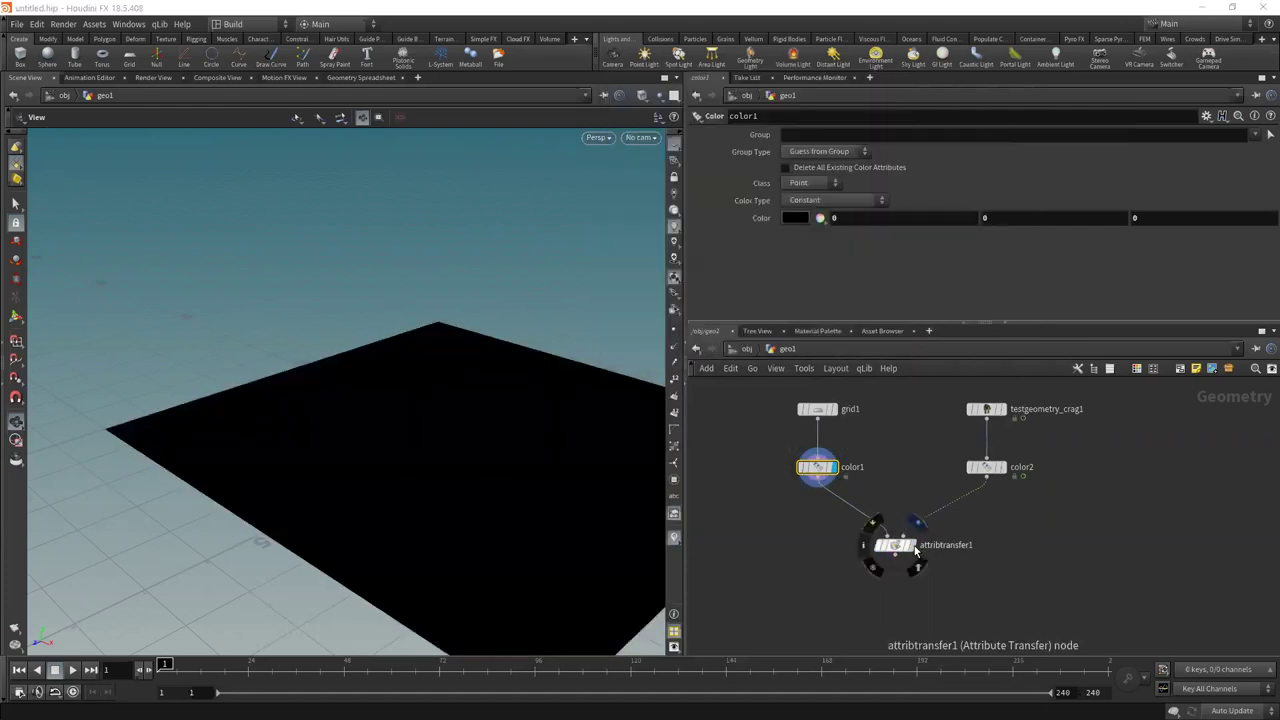
Display testgeometry_crag1 alone and check its info: 67 points, 67 packed primitives.
left_click(916, 522)
left_click(895, 545)
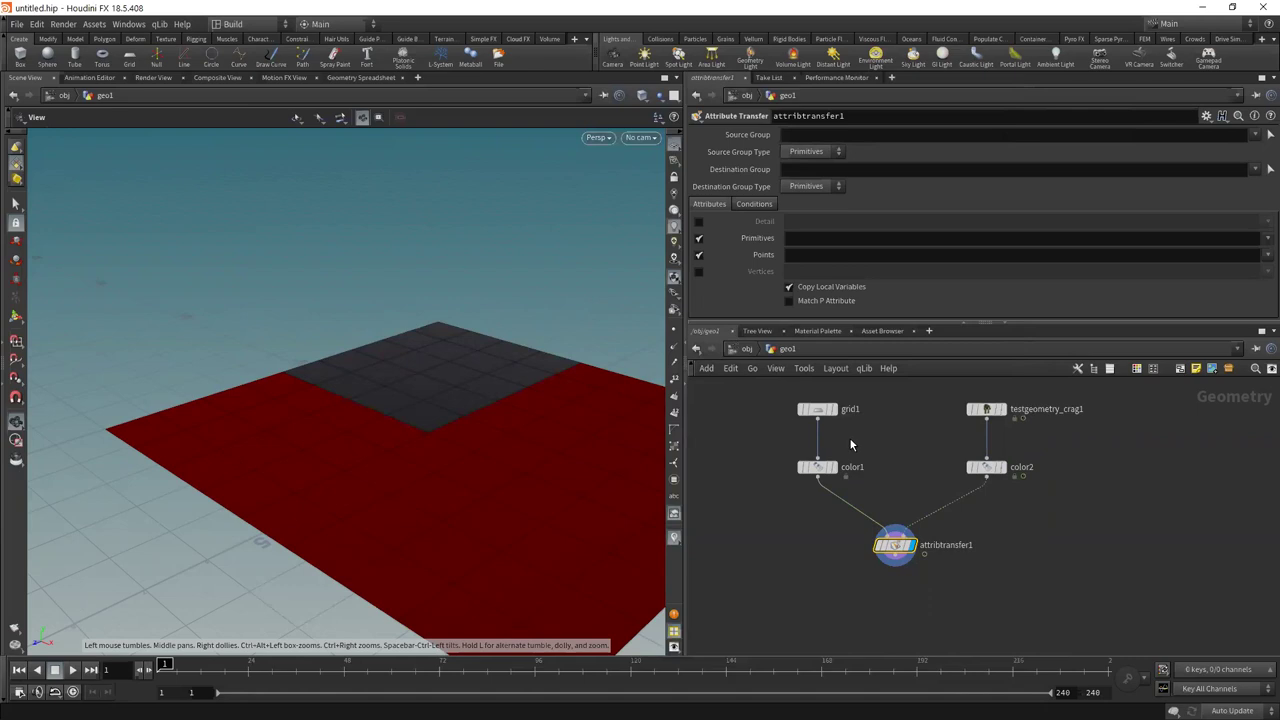
left_click(996, 414)
left_click(997, 414)
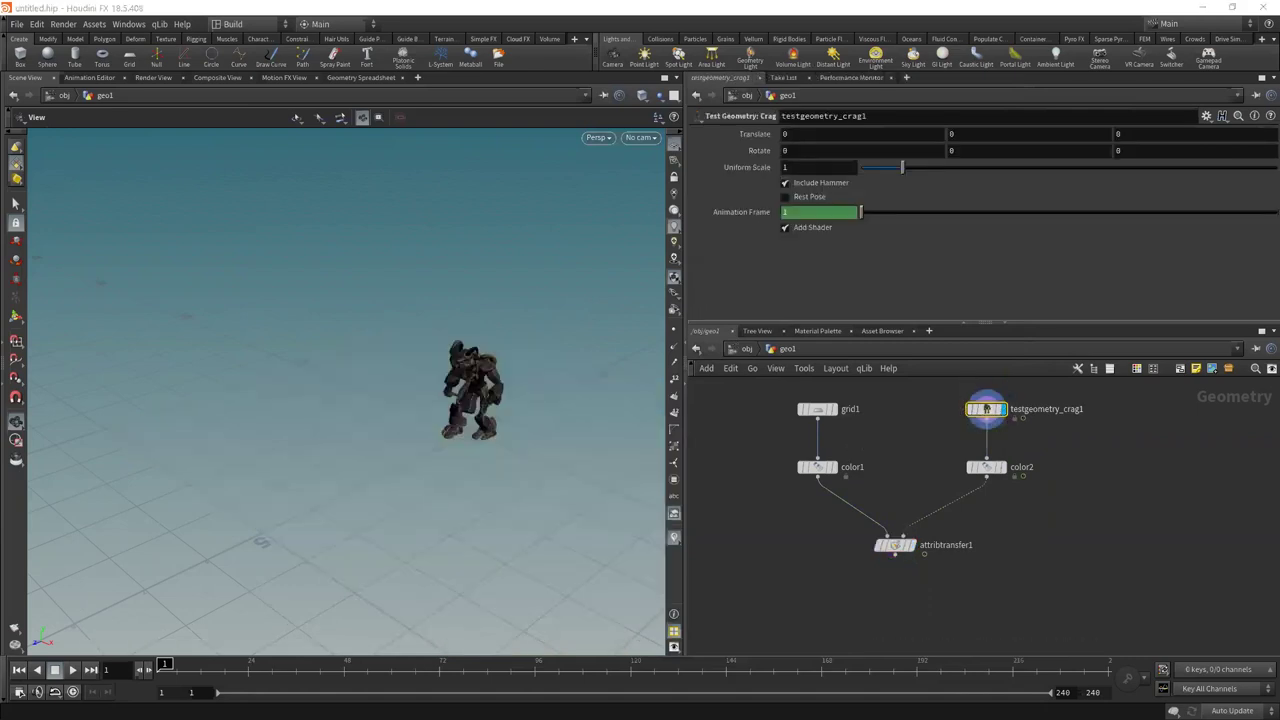
middle_click(986, 409)
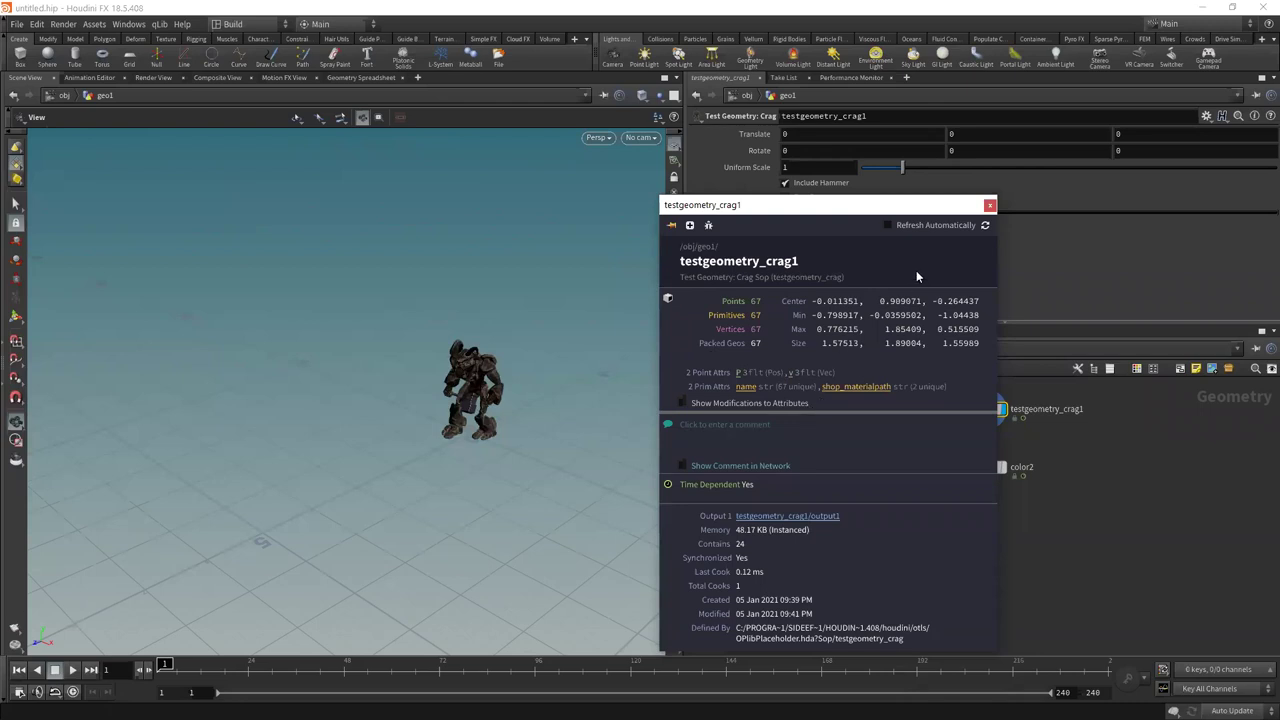
left_click(989, 206)
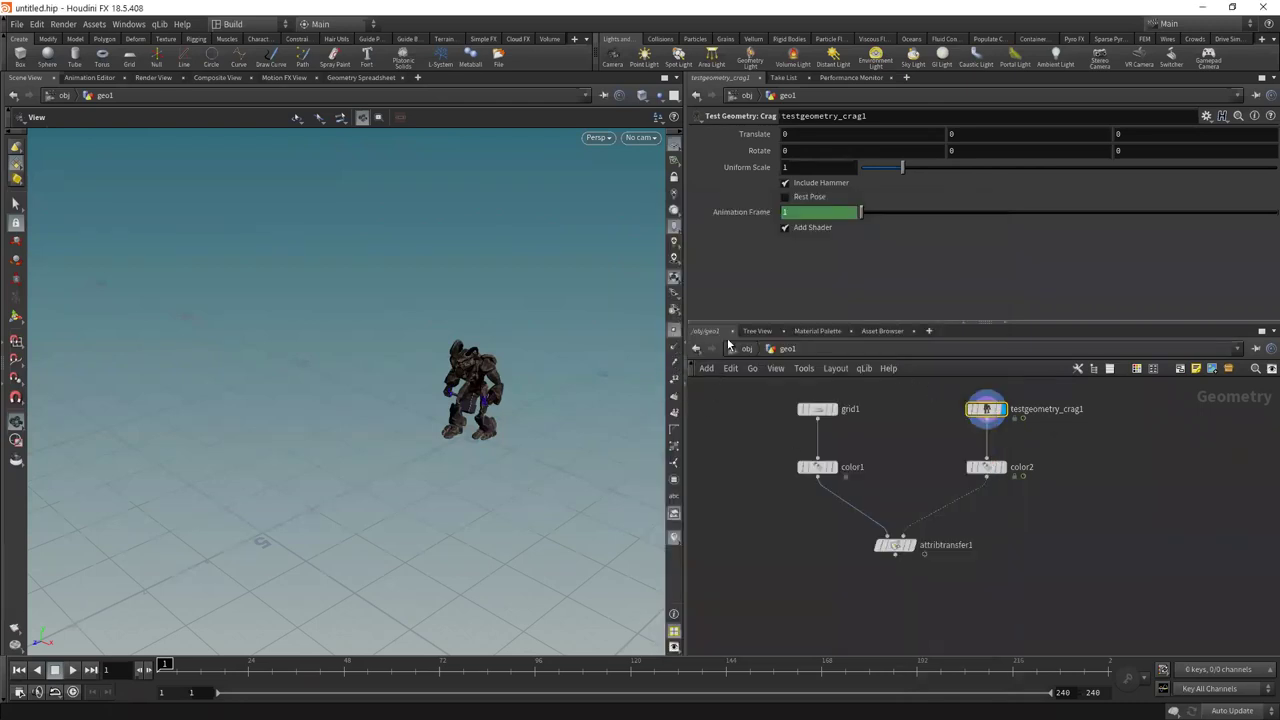
scroll(490, 375, "up", 2)
Inspect the Crag in wireframe and shaded views, then drag color2 lower beneath it.
scroll(490, 375, "up", 3)
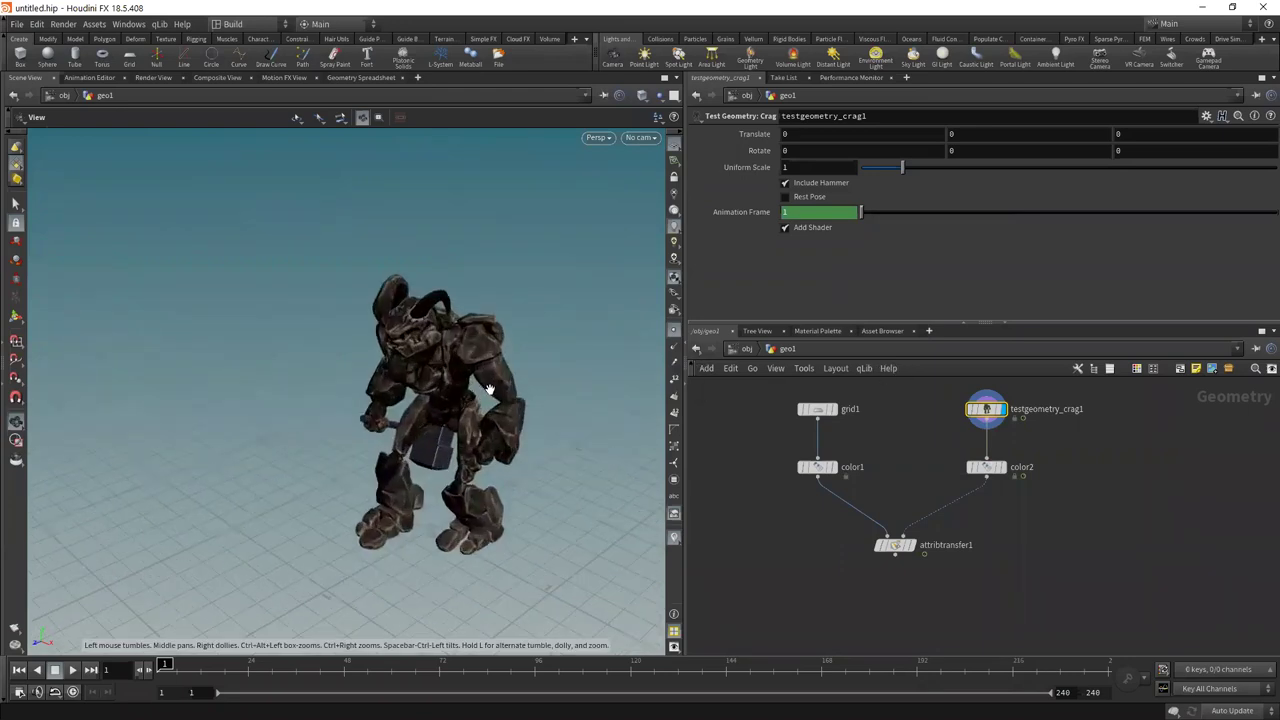
scroll(490, 375, "up", 3)
scroll(480, 375, "up", 3)
key("w")
mouse_move(457, 371)
left_mouse_down()
mouse_move(514, 386)
mouse_move(628, 343)
mouse_move(565, 377)
mouse_move(523, 366)
mouse_move(560, 374)
mouse_move(507, 384)
mouse_move(551, 386)
left_mouse_up()
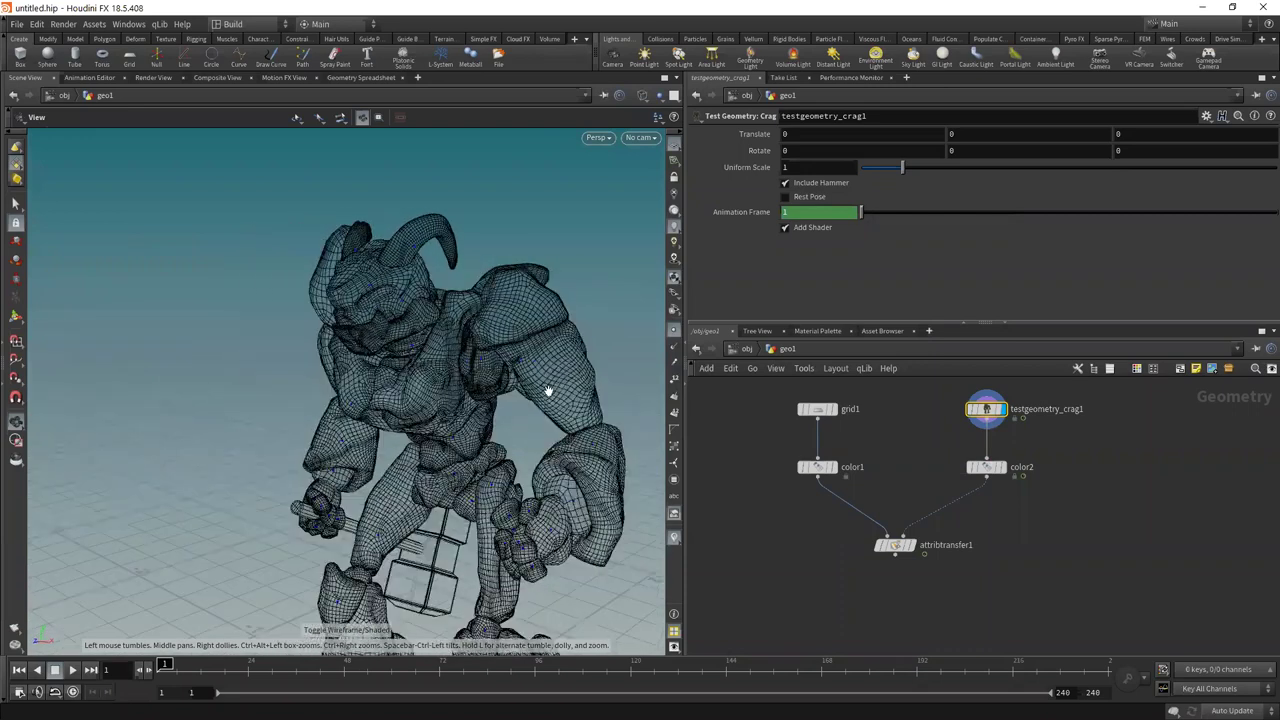
key("w")
mouse_move(986, 466)
left_mouse_down()
mouse_move(986, 444)
mouse_move(986, 512)
left_mouse_up()
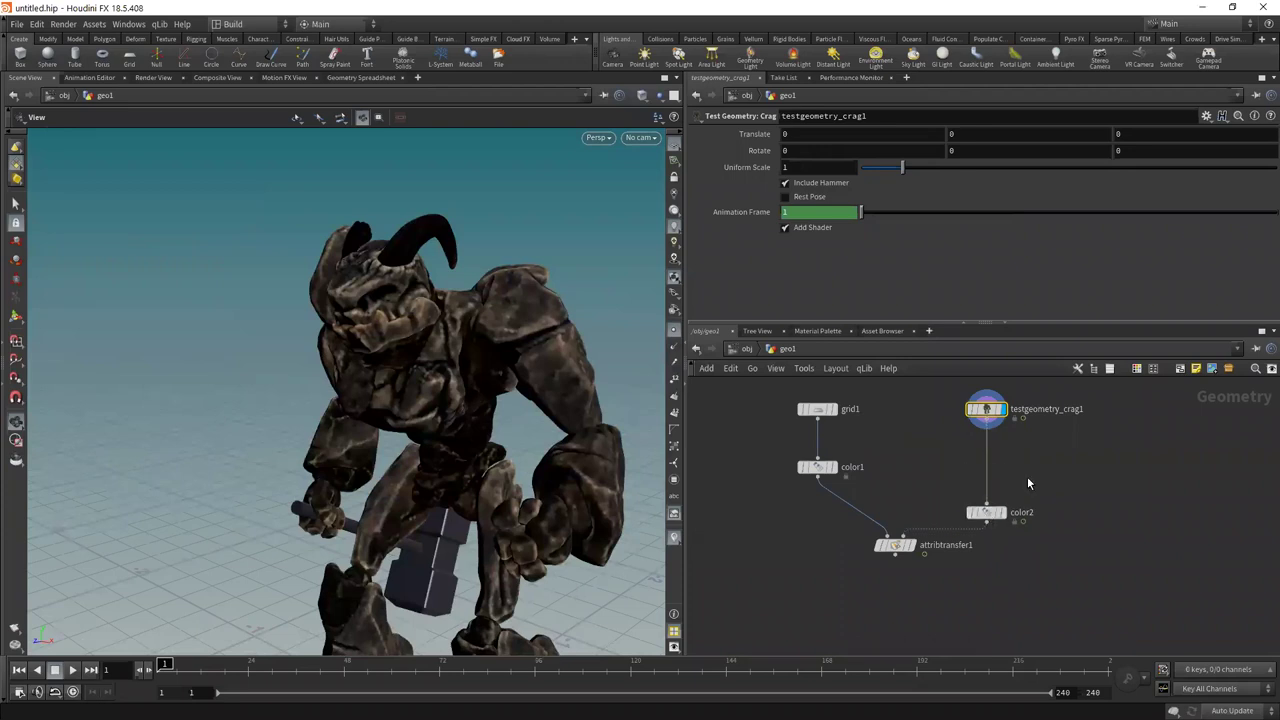
key("Tab")
Insert unpack1 between testgeometry_crag1 and color2, check its info, and display the red character.
type("unpack")
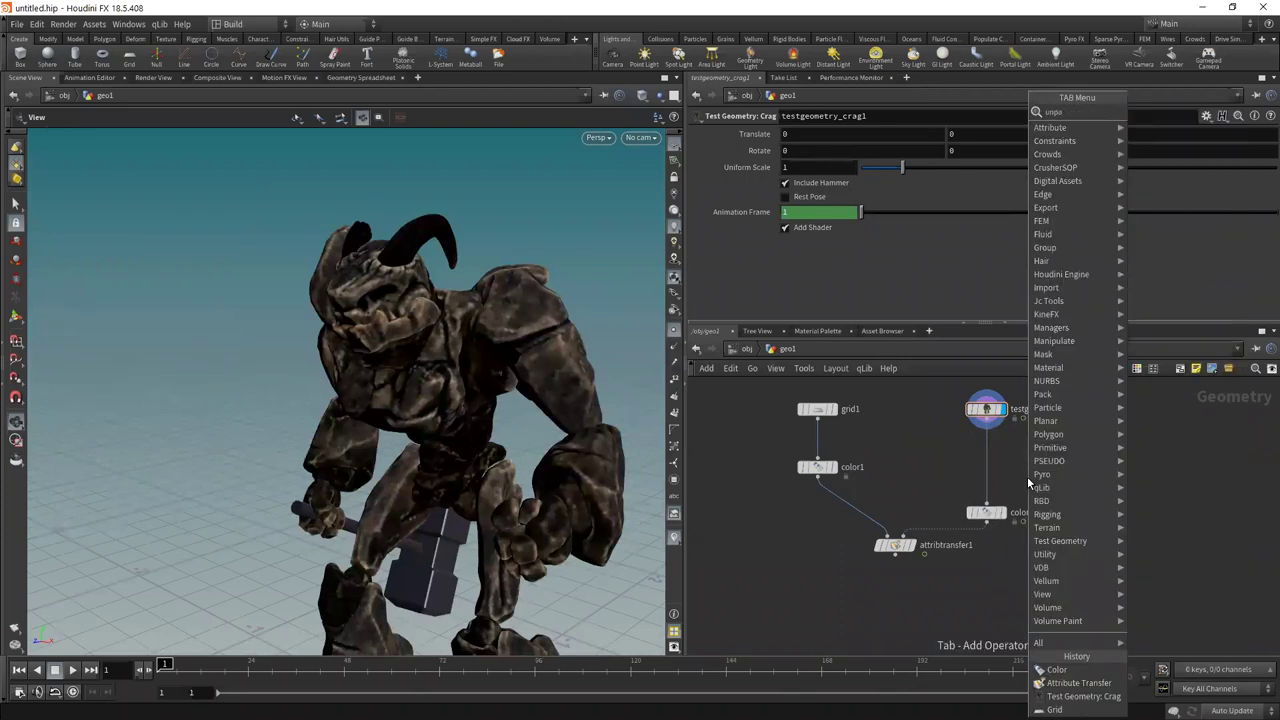
key("Return")
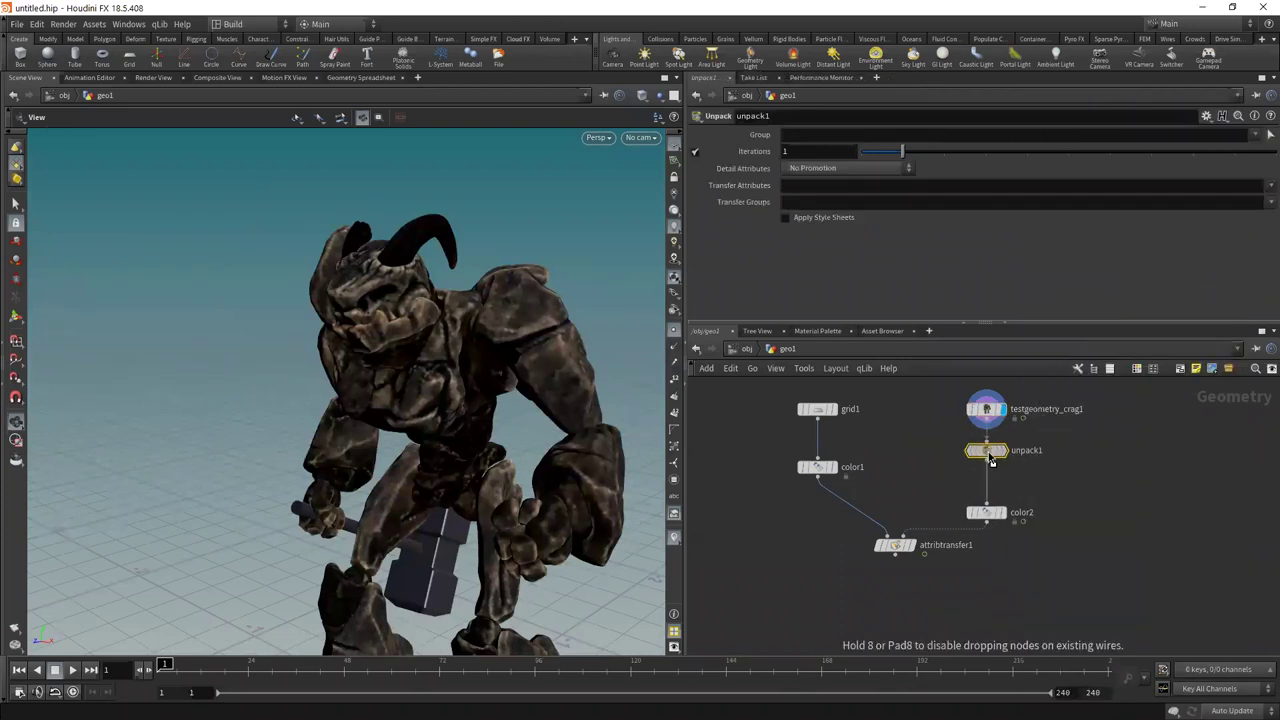
left_click(1002, 456)
left_click(1002, 452)
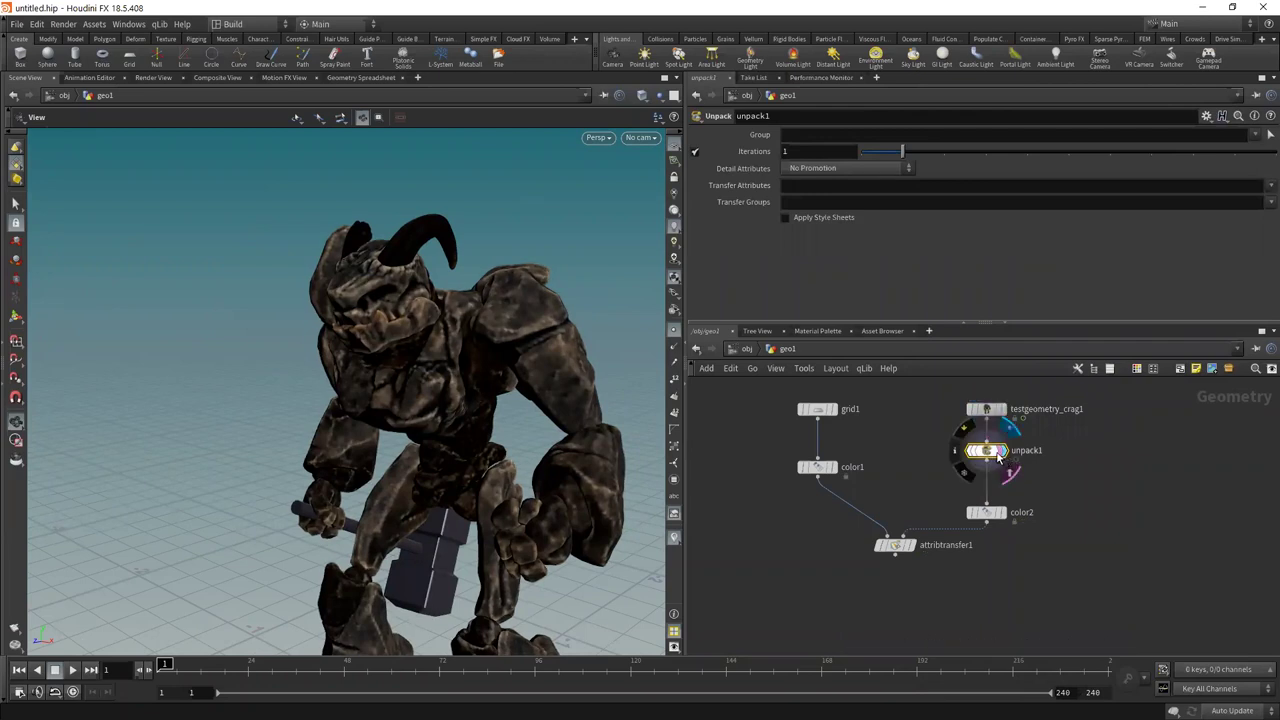
left_click(955, 451)
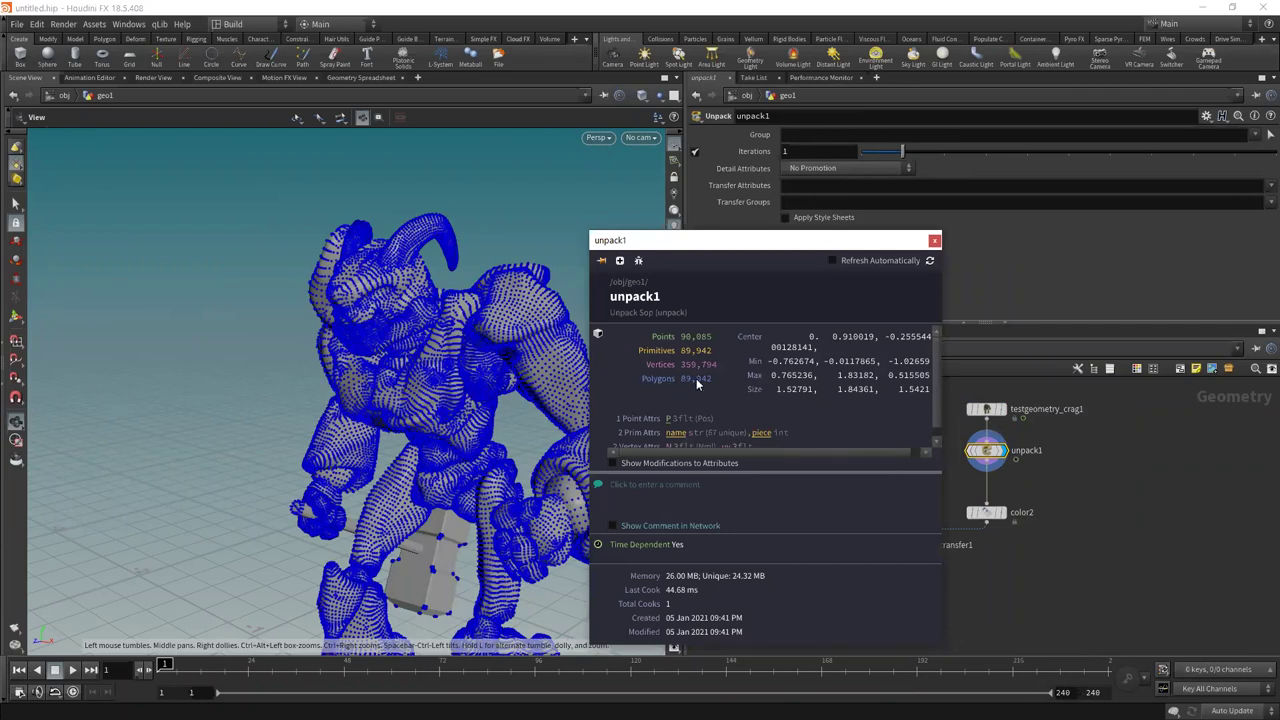
left_click(934, 240)
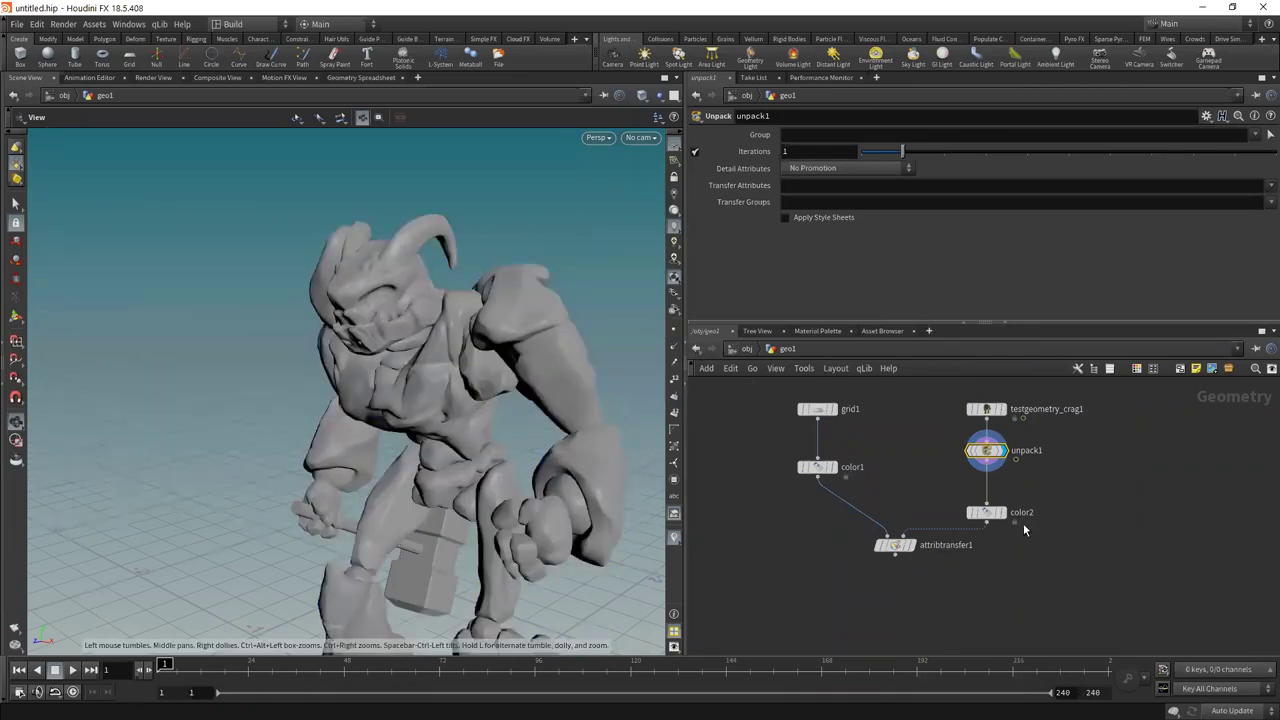
left_click(999, 514)
left_click_drag(996, 513, 996, 496)
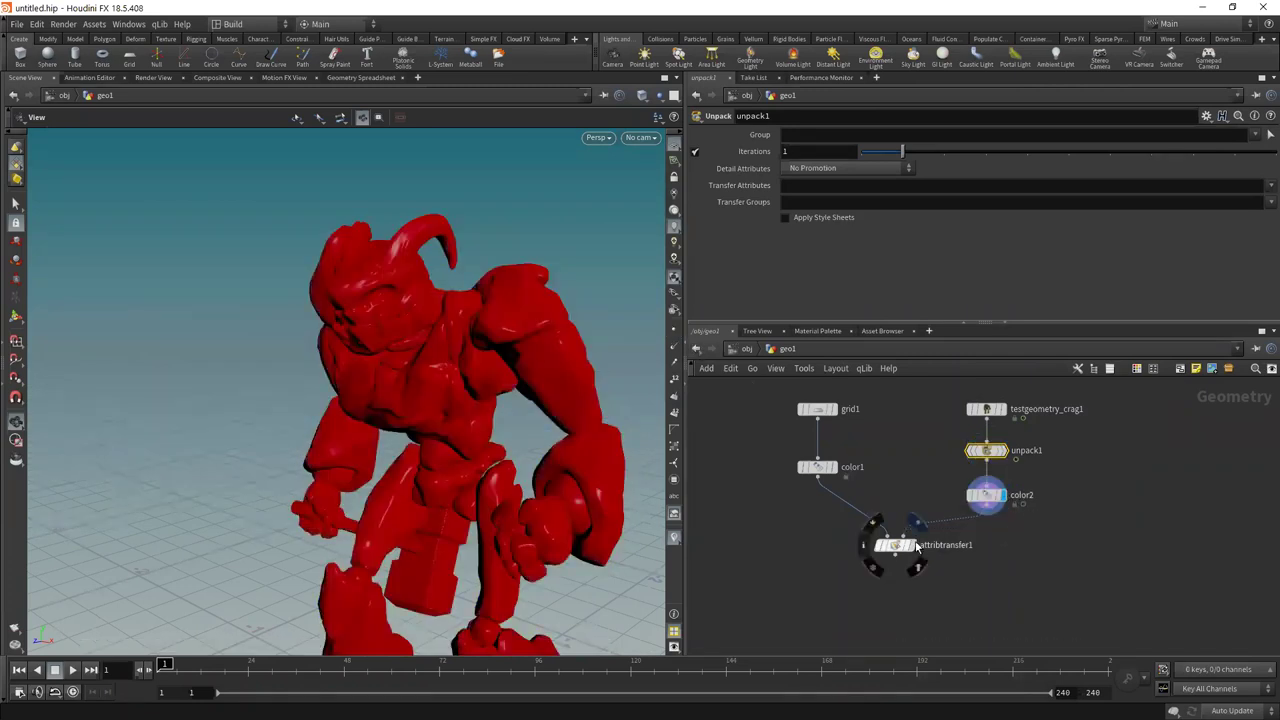
Display attribtransfer1 and drag its Conditions Distance Threshold down to 1.06.
left_click(908, 545)
mouse_move(394, 518)
left_mouse_down()
mouse_move(523, 600)
mouse_move(403, 557)
mouse_move(574, 451)
mouse_move(570, 462)
left_mouse_up()
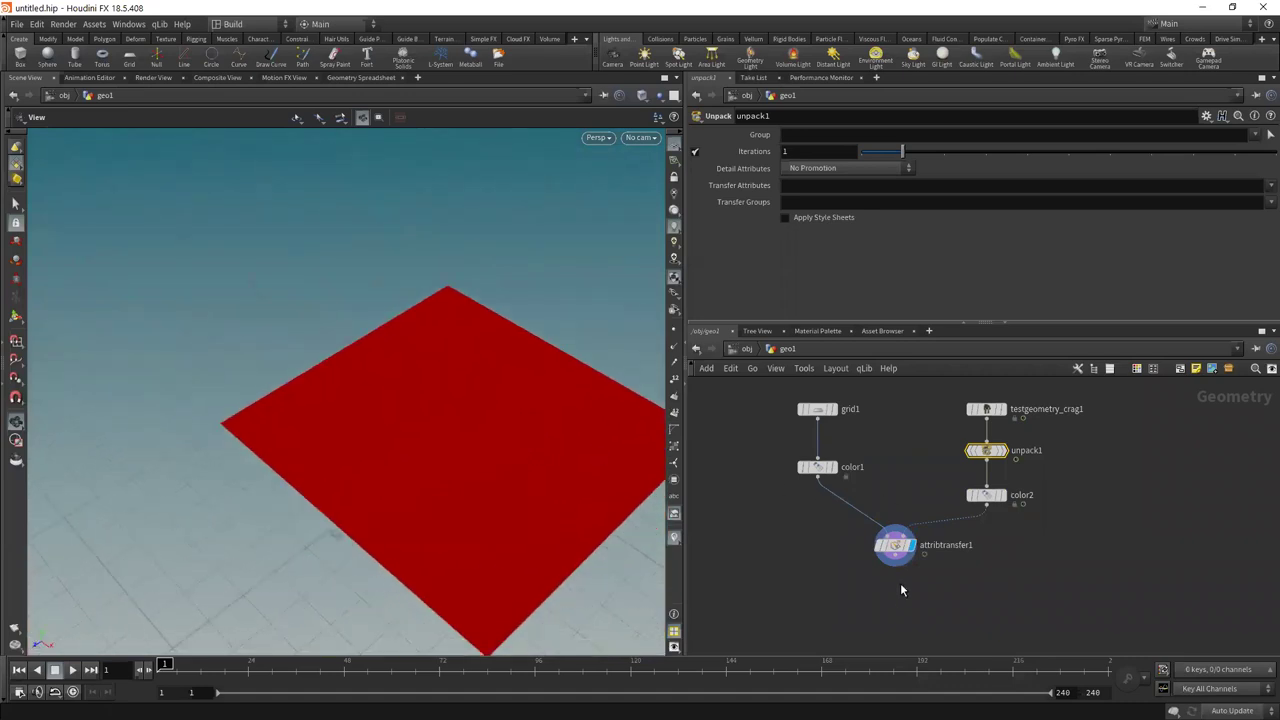
left_click(895, 545)
left_click(760, 205)
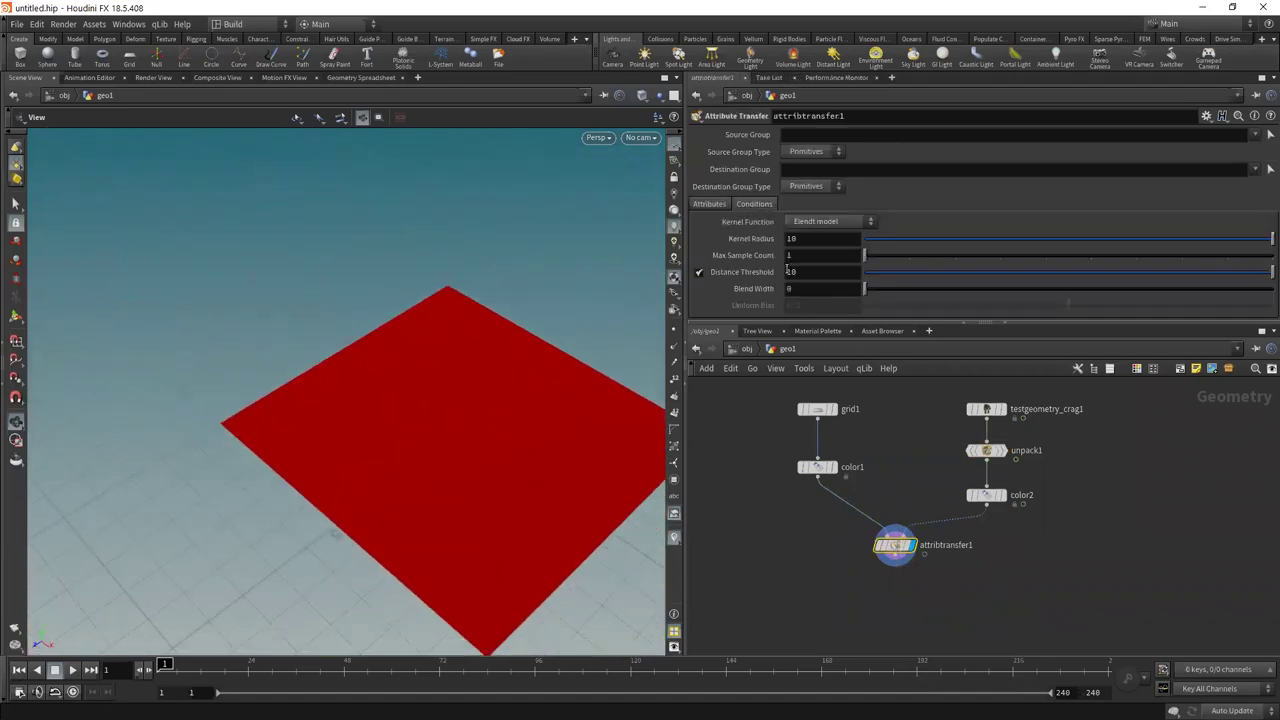
left_click_drag(960, 272, 906, 282)
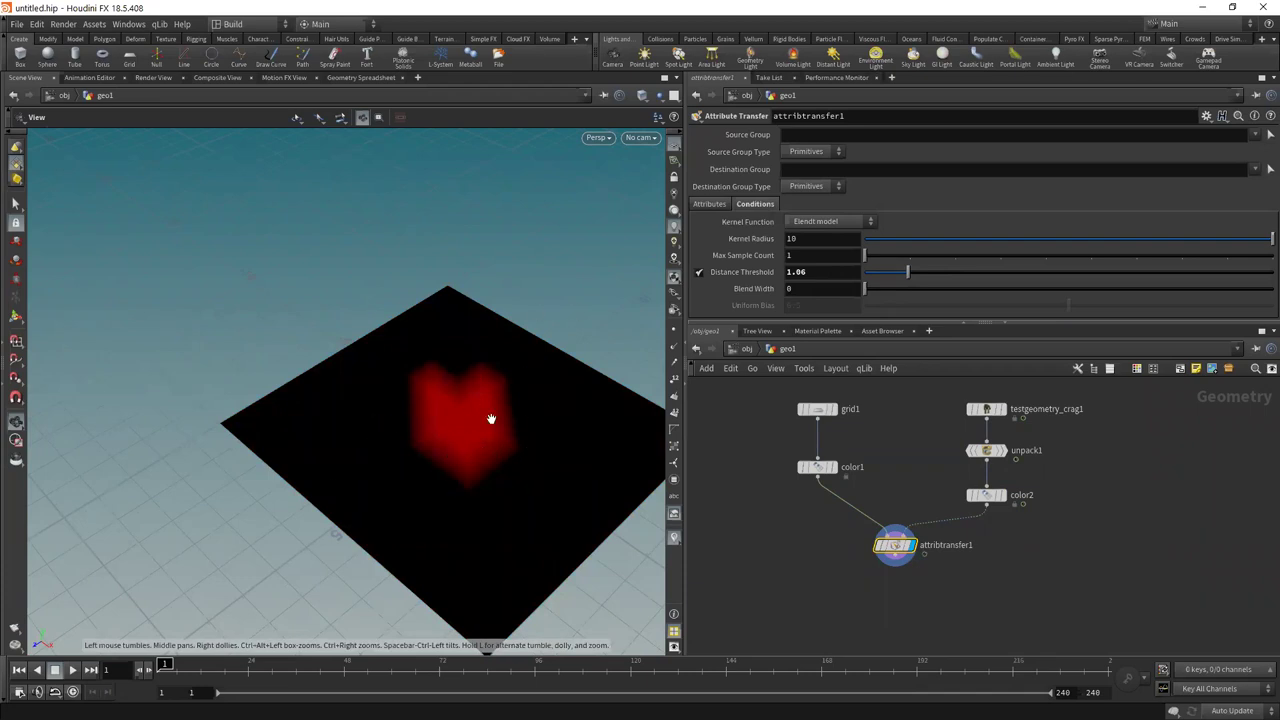
left_click(850, 411)
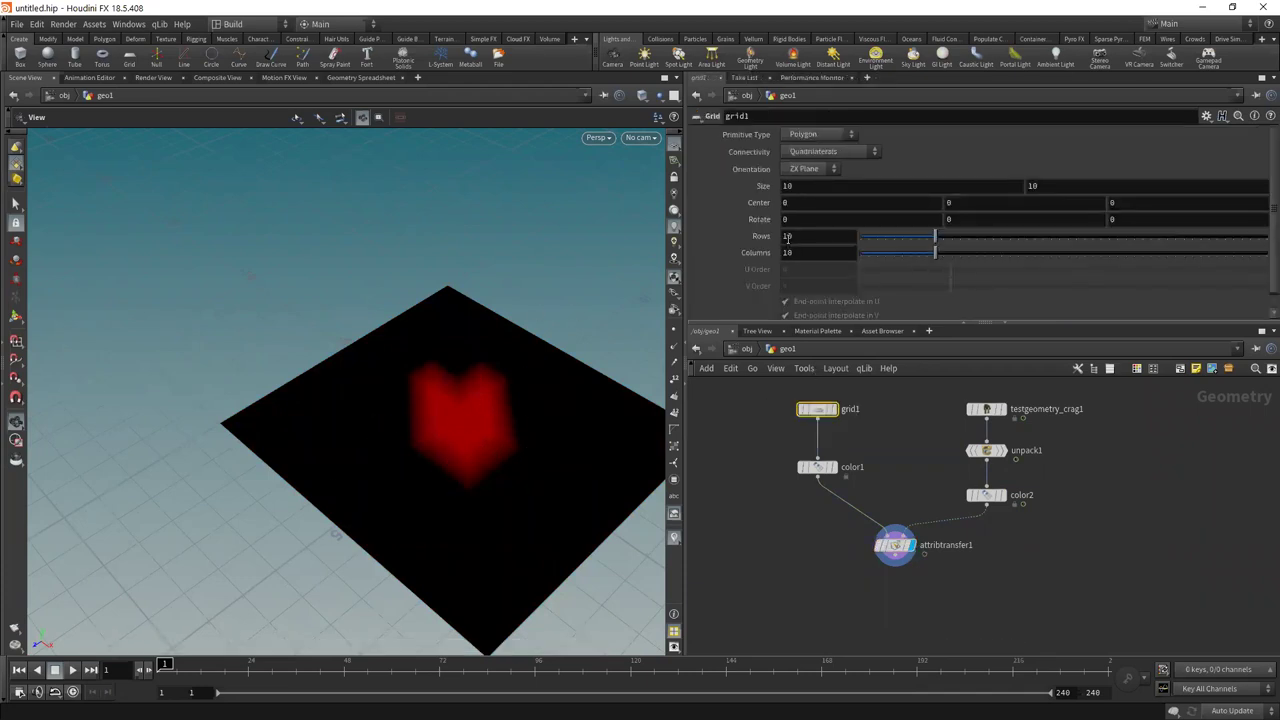
Set grid1 to 500 rows and 500 columns, and template color2's character.
double_click(787, 237)
type("500")
key("Tab")
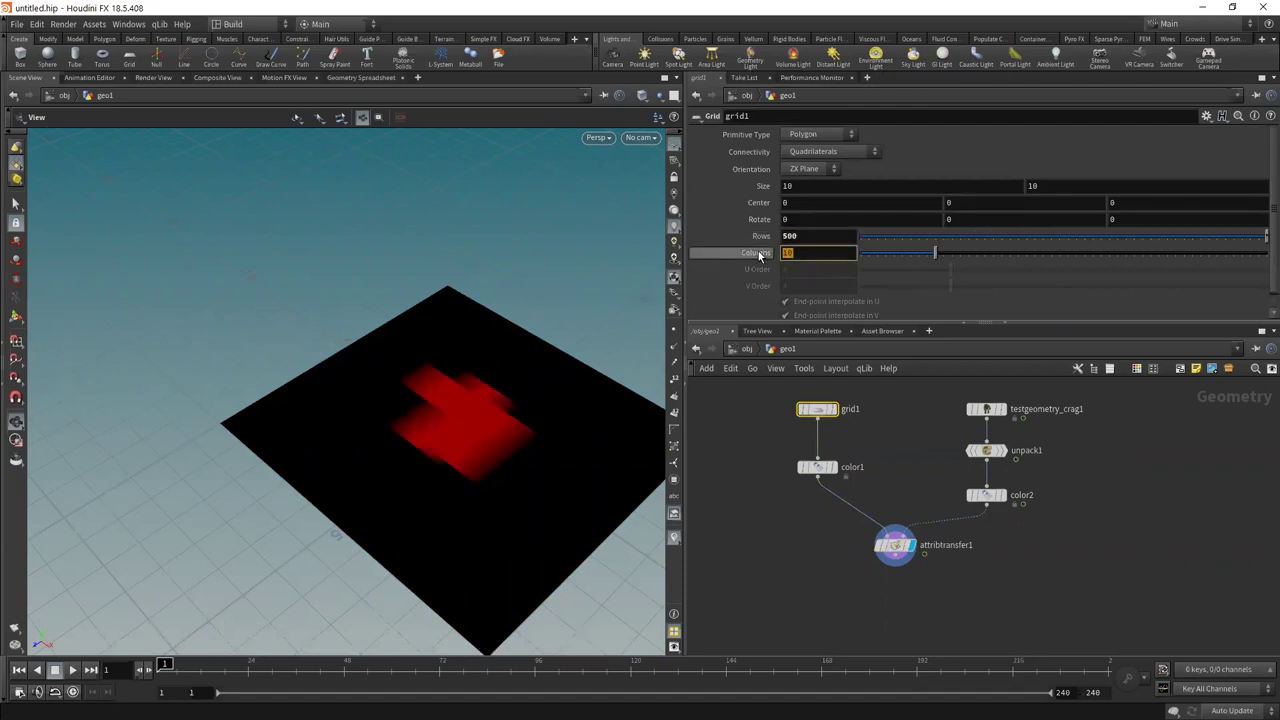
type("50")
key("Return")
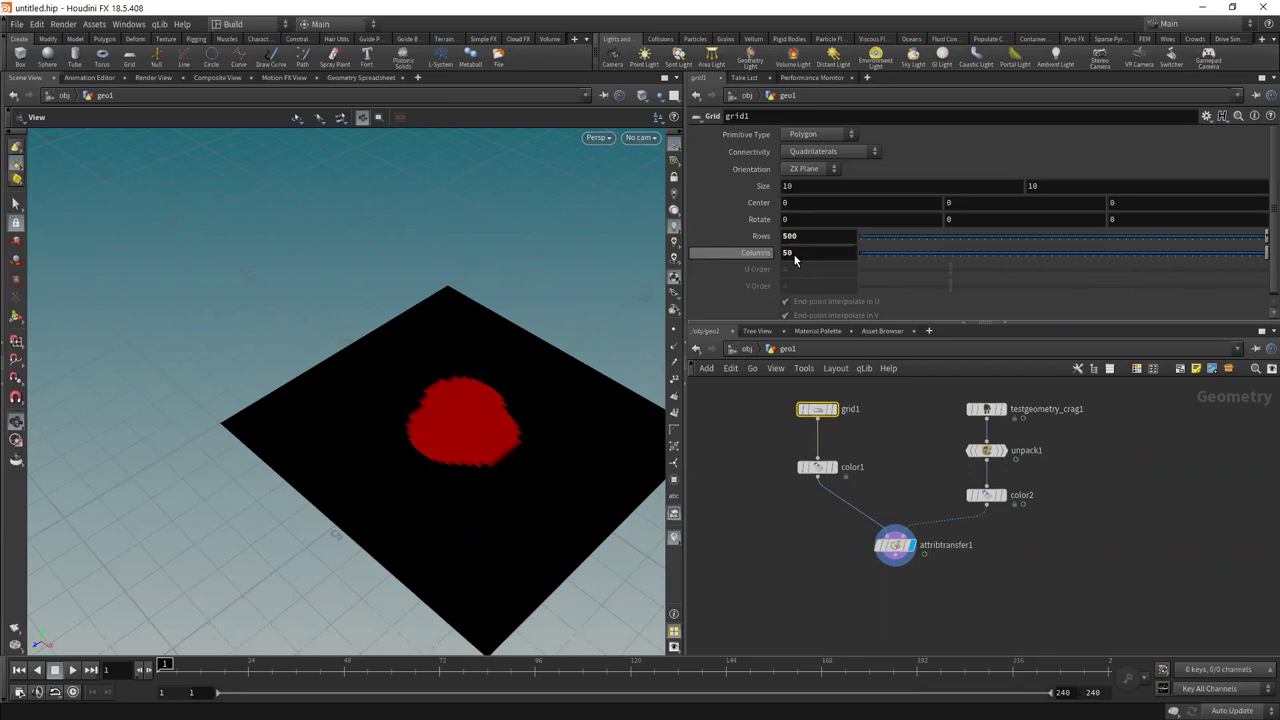
left_click(800, 254)
type("0")
key("Return")
left_click(996, 506)
mouse_move(366, 503)
left_mouse_down()
mouse_move(610, 473)
mouse_move(354, 457)
left_mouse_up()
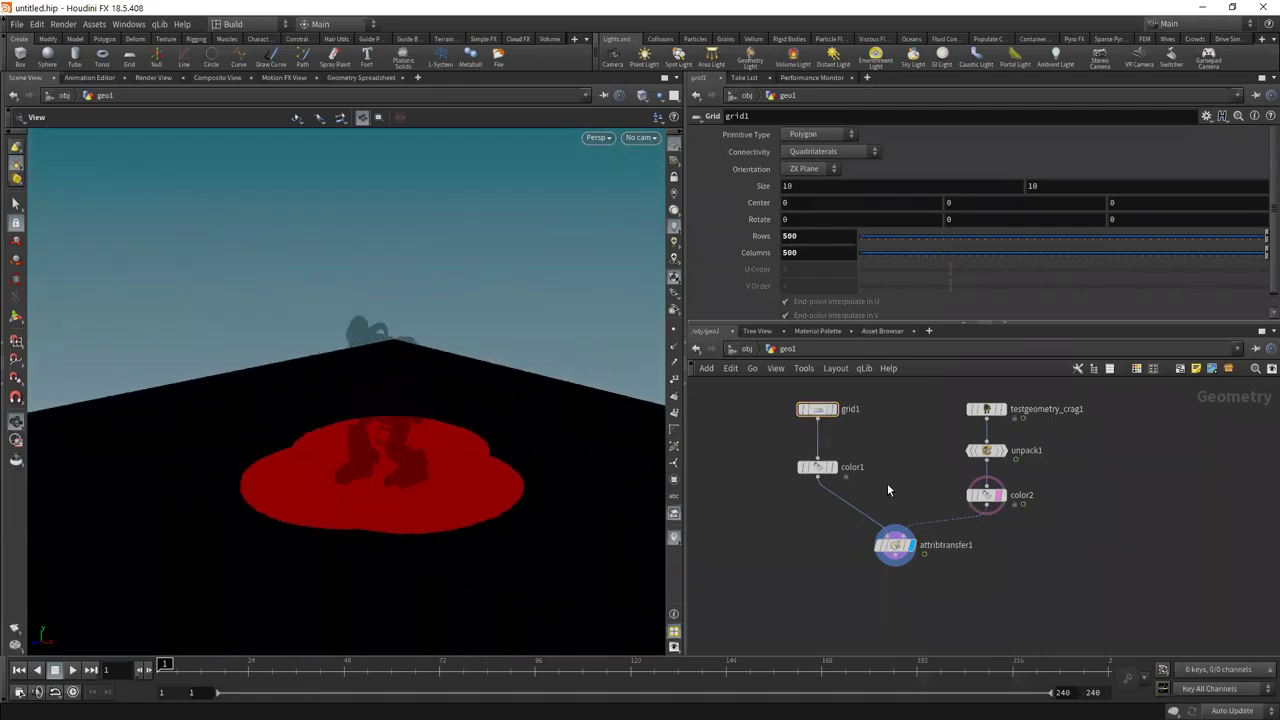
Set attribtransfer1's Distance Threshold to 0.05 so small crisp red footprints remain.
left_click(895, 545)
mouse_move(523, 491)
left_mouse_down()
mouse_move(567, 482)
mouse_move(314, 471)
left_mouse_up()
left_click_drag(907, 272, 866, 279)
left_click_drag(540, 410, 446, 457)
left_click(802, 272)
key("Return")
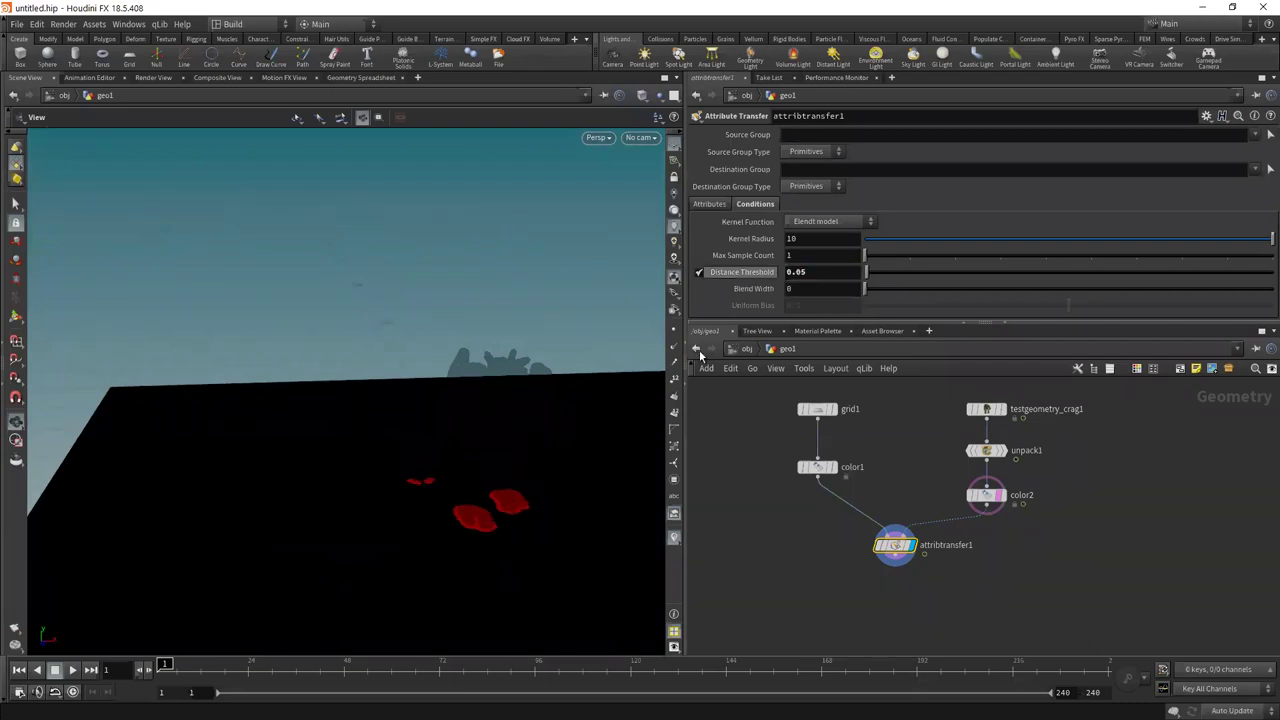
left_click_drag(580, 410, 388, 427)
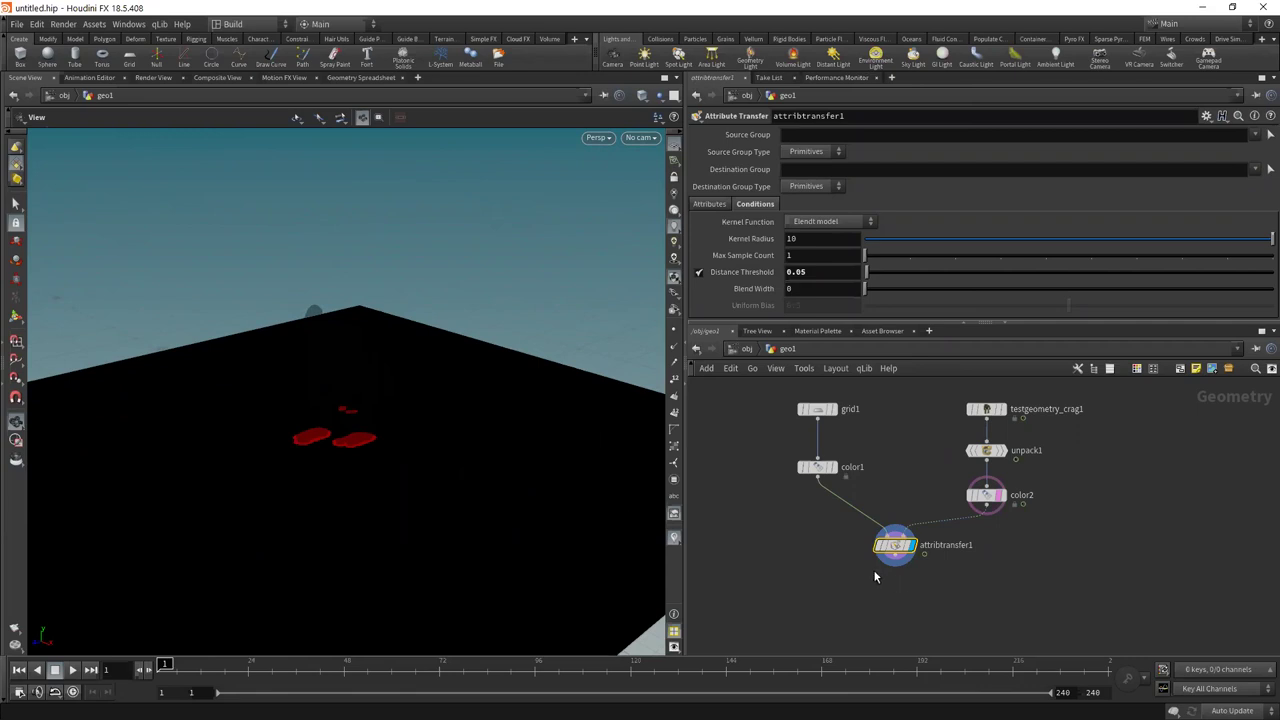
Create solver1 and wire color1 and color2 into its inputs.
key("Tab")
type("solver")
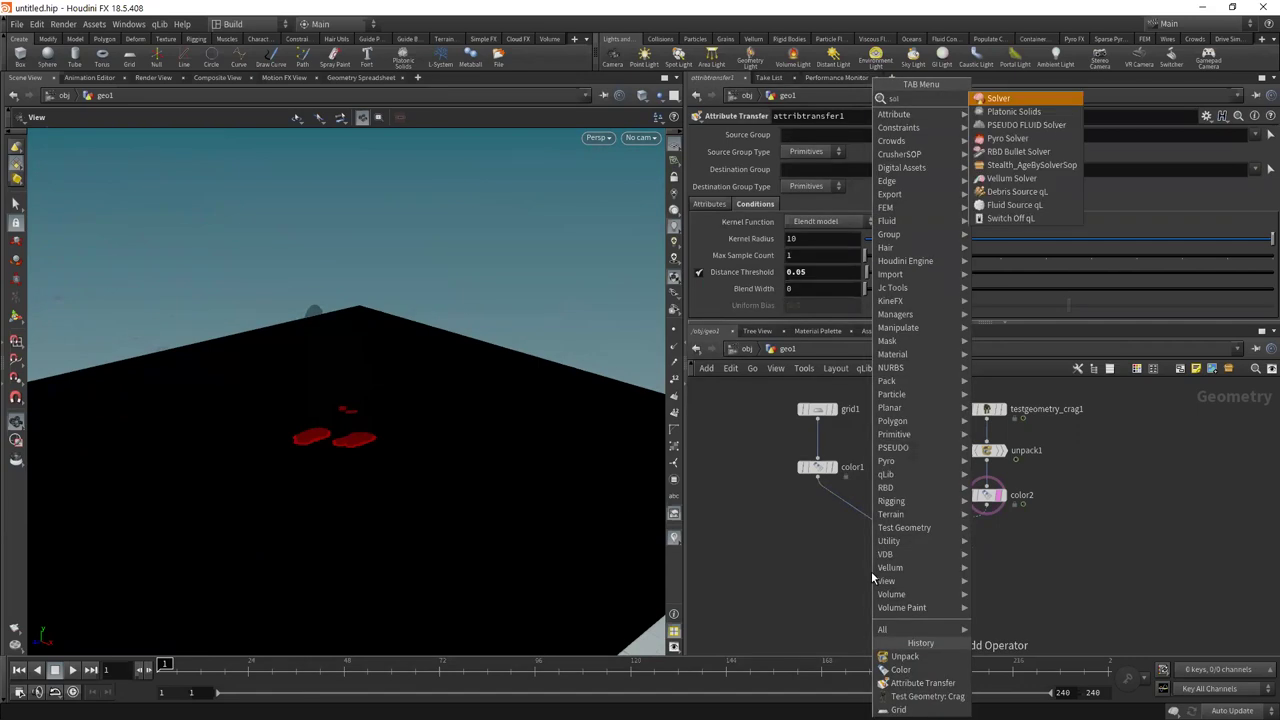
key("Return")
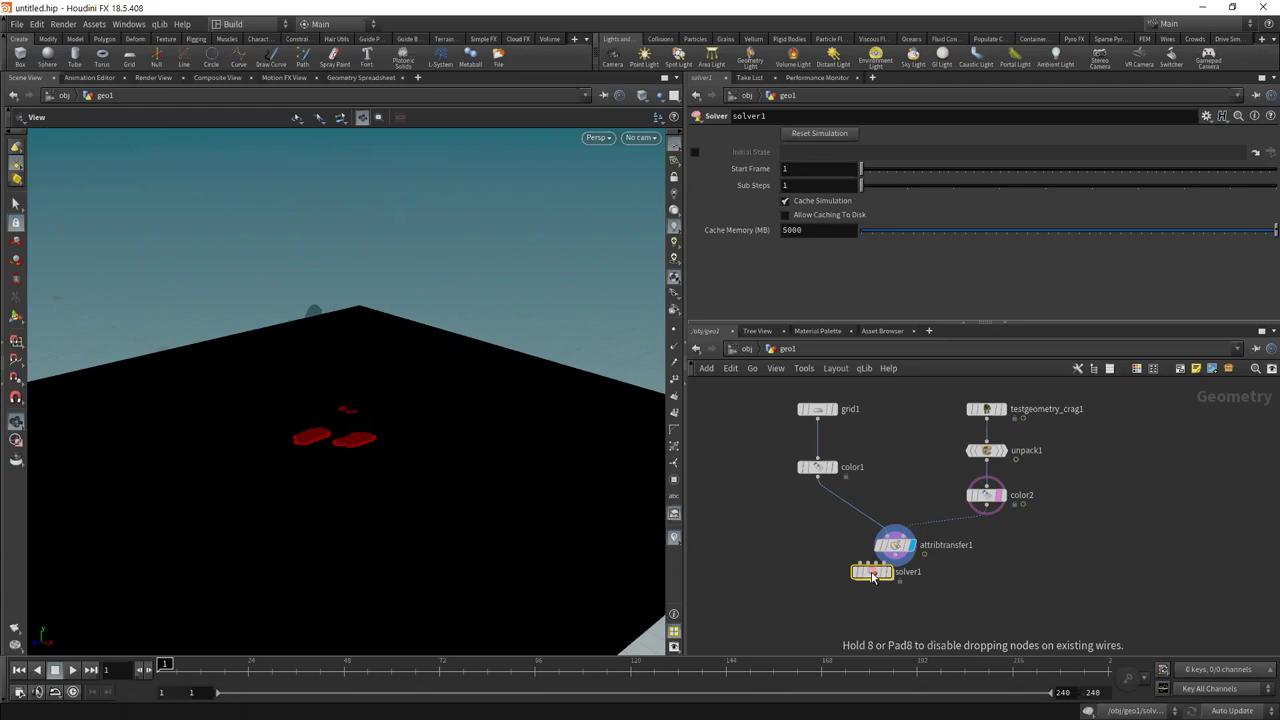
left_click_drag(872, 577, 800, 568)
left_click(800, 568)
left_click(816, 484)
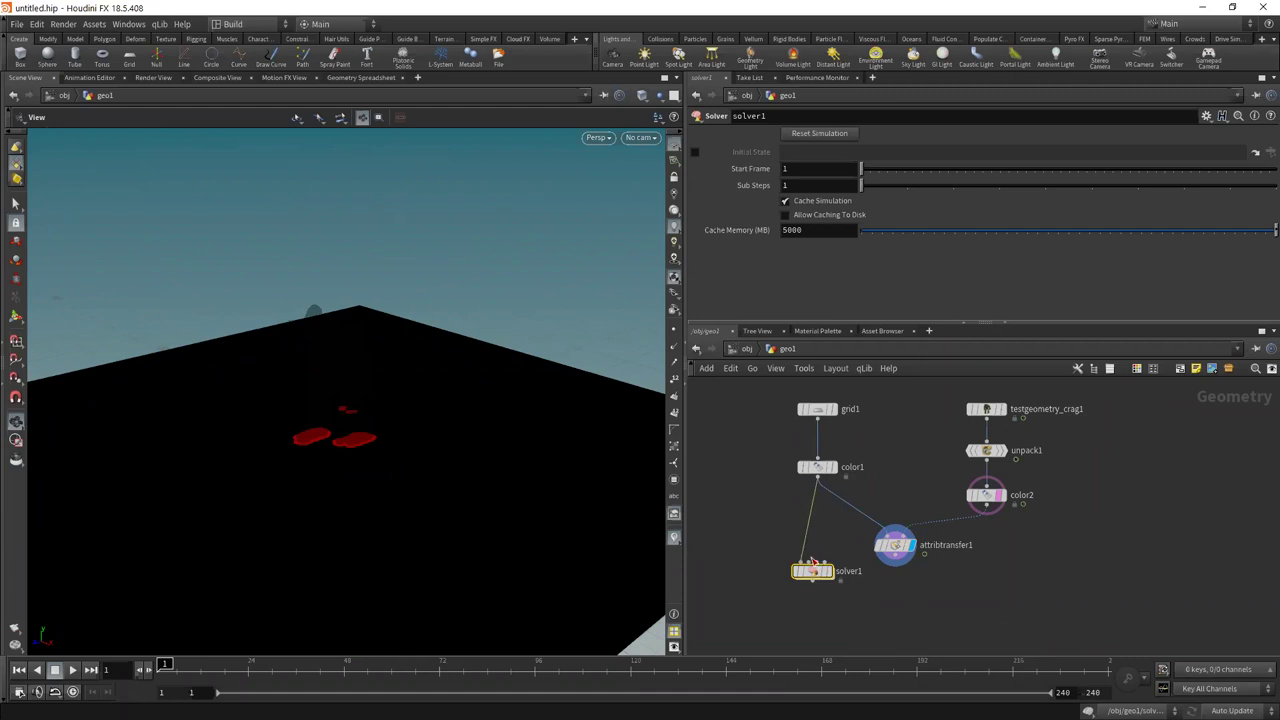
left_click(816, 562)
key("Escape")
left_click(816, 560)
left_click(986, 512)
Move attribtransfer1 off to the right of solver1 and copy it.
left_click_drag(893, 560, 899, 598)
mouse_move(897, 596)
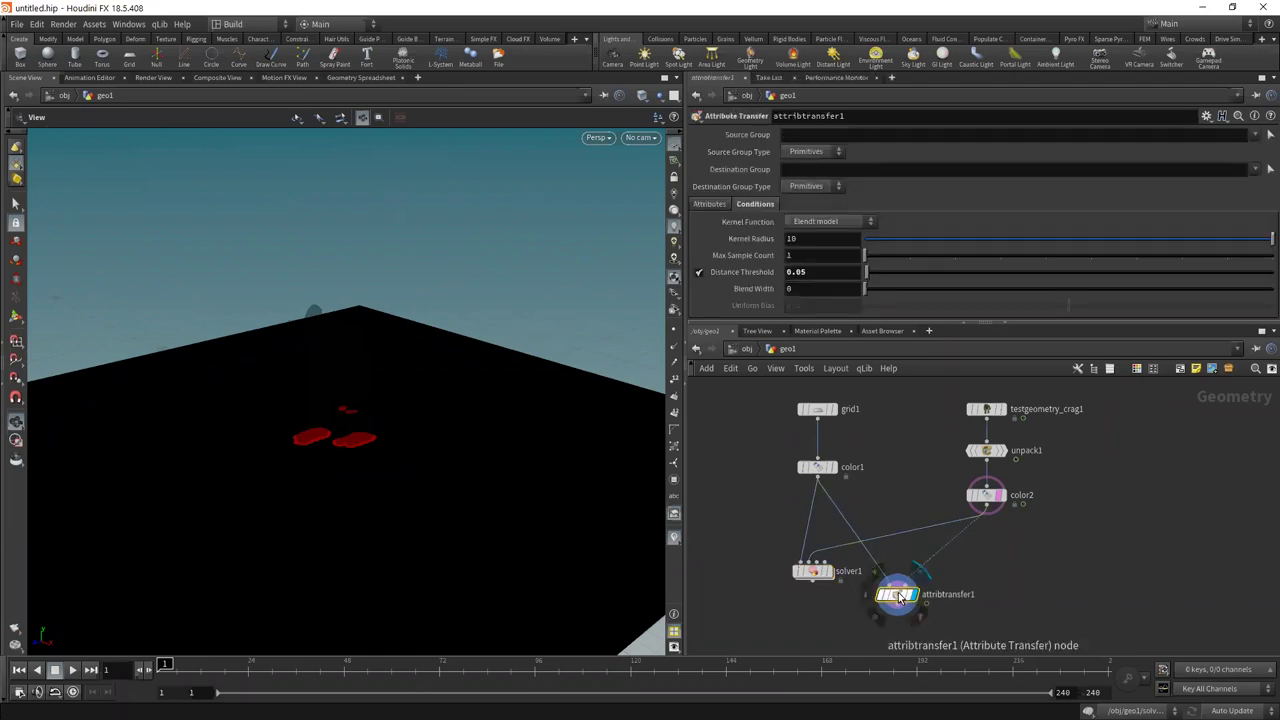
key("ctrl+x")
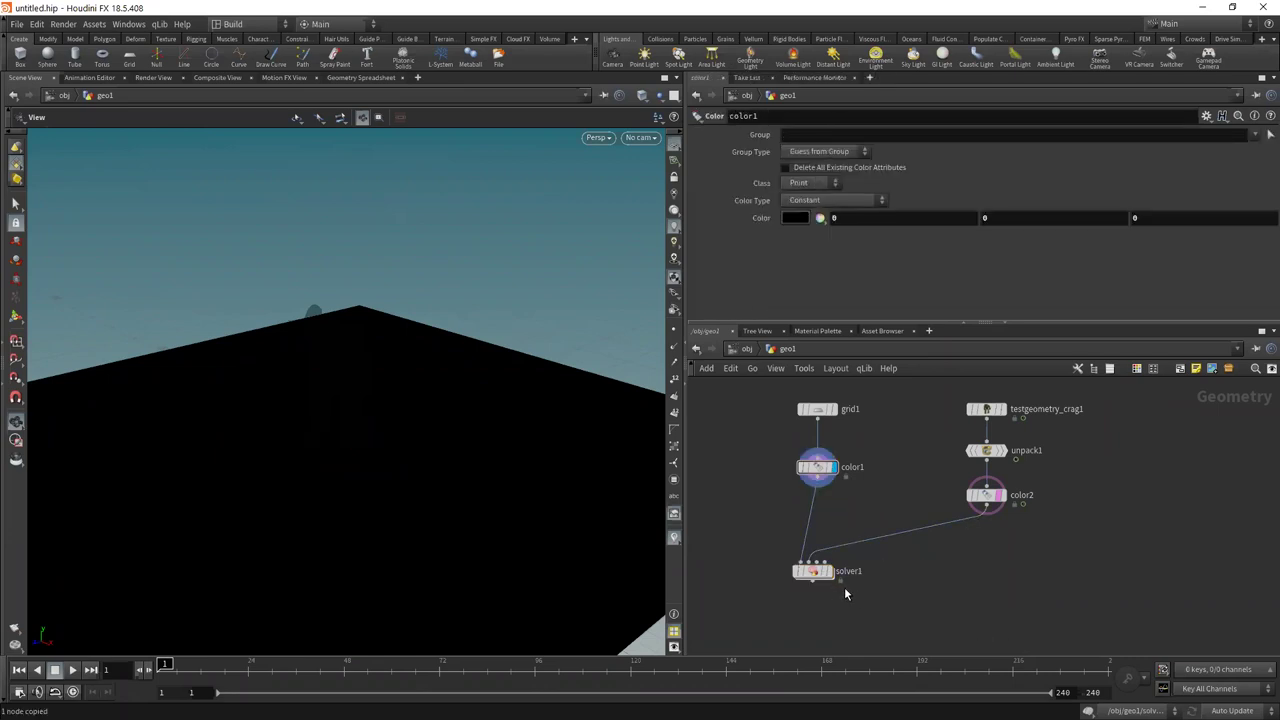
key("ctrl+z")
left_click_drag(884, 597, 1062, 549)
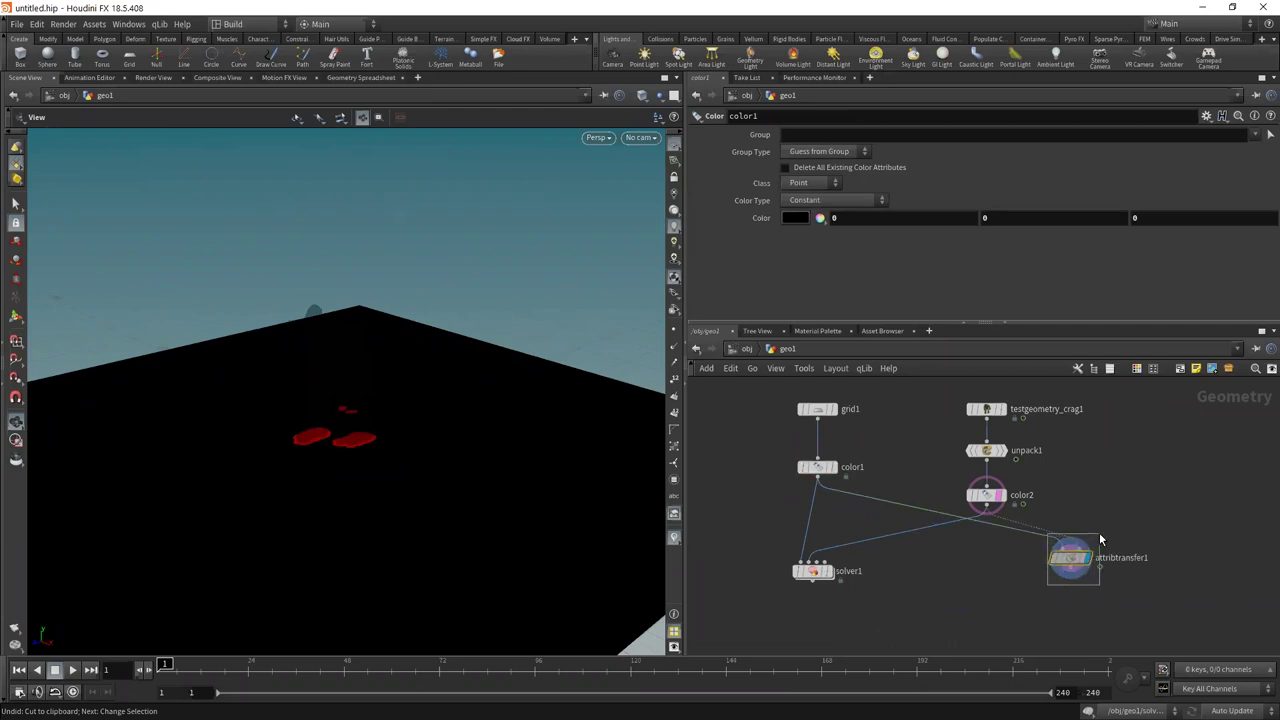
left_click(818, 574)
key("ctrl+c")
Inside solver1, spread the Input_2, Input_3 and Input_4 merge nodes further apart.
double_click(818, 574)
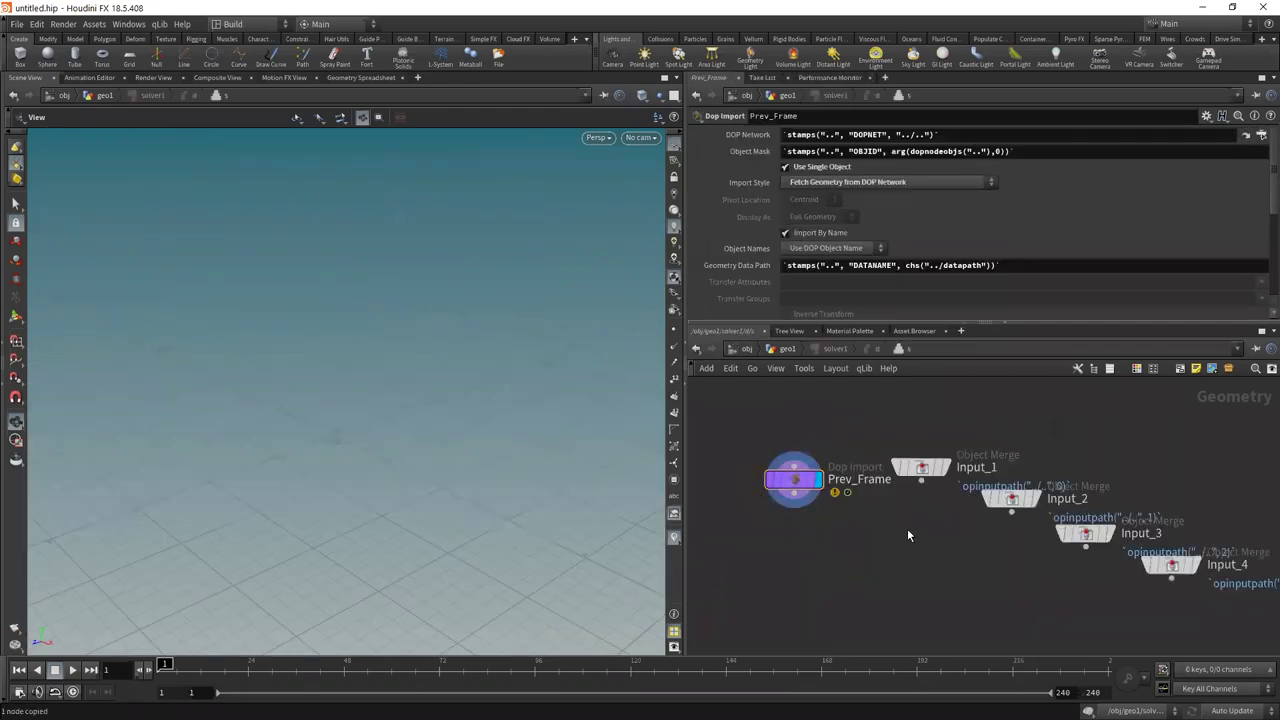
left_click_drag(835, 398, 1149, 549)
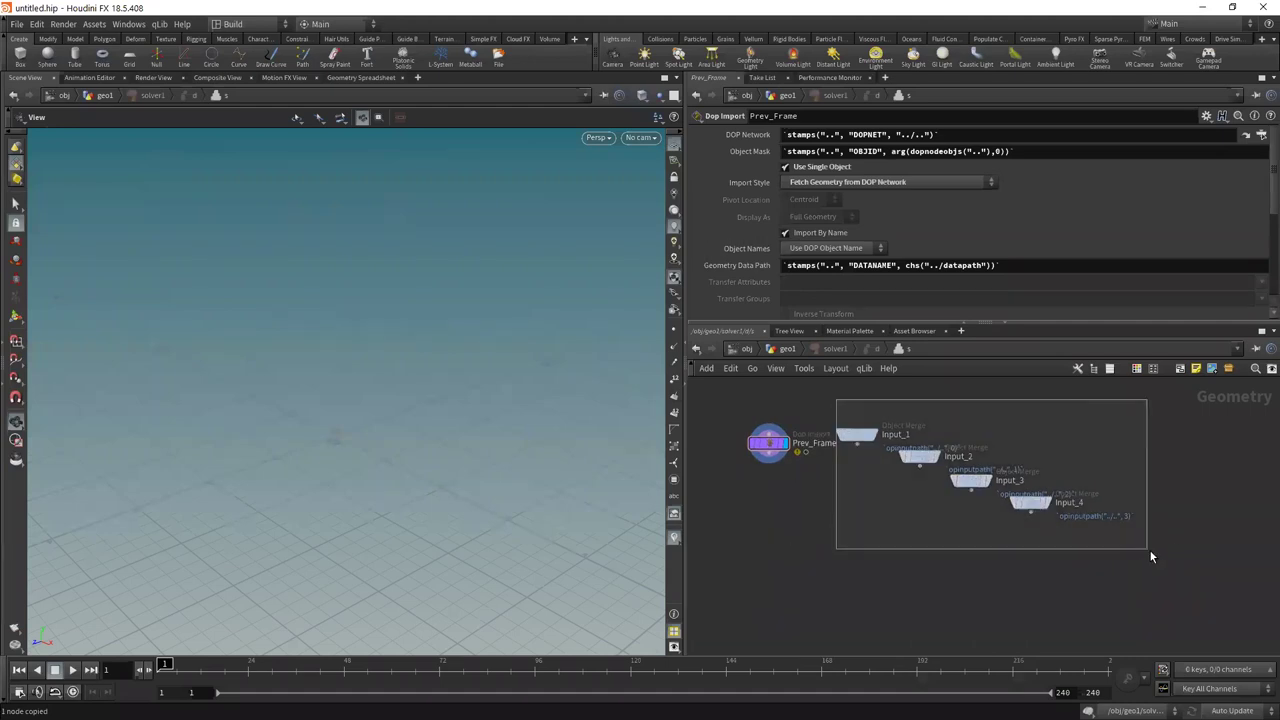
left_click(940, 572)
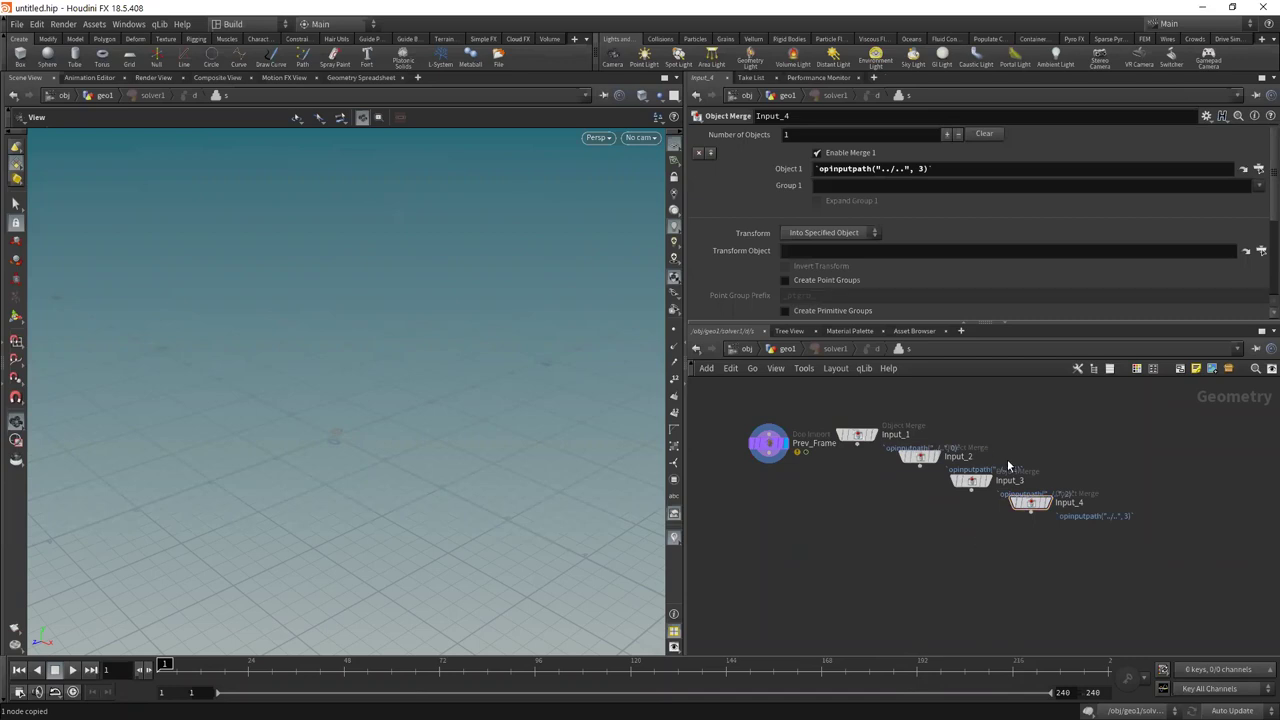
scroll(1023, 572, "up", 2)
scroll(908, 505, "up", 2)
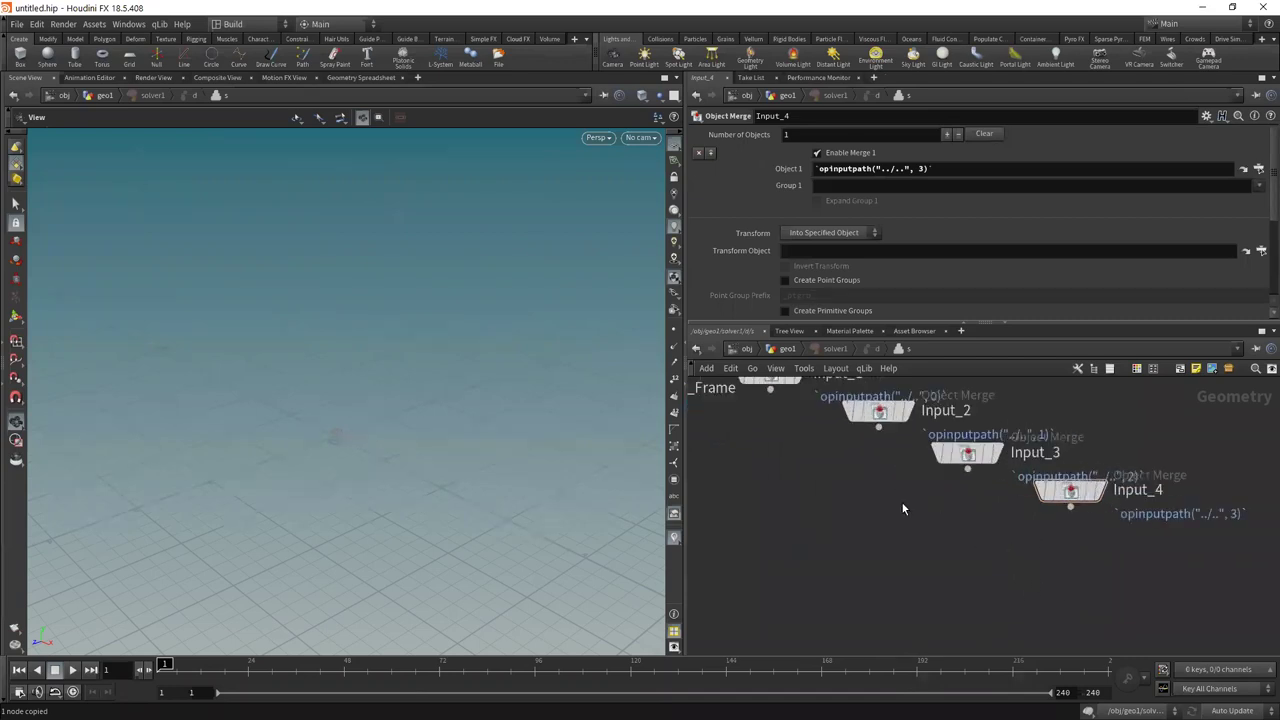
left_click_drag(868, 462, 810, 503)
left_click_drag(972, 505, 908, 580)
left_click_drag(1065, 545, 987, 631)
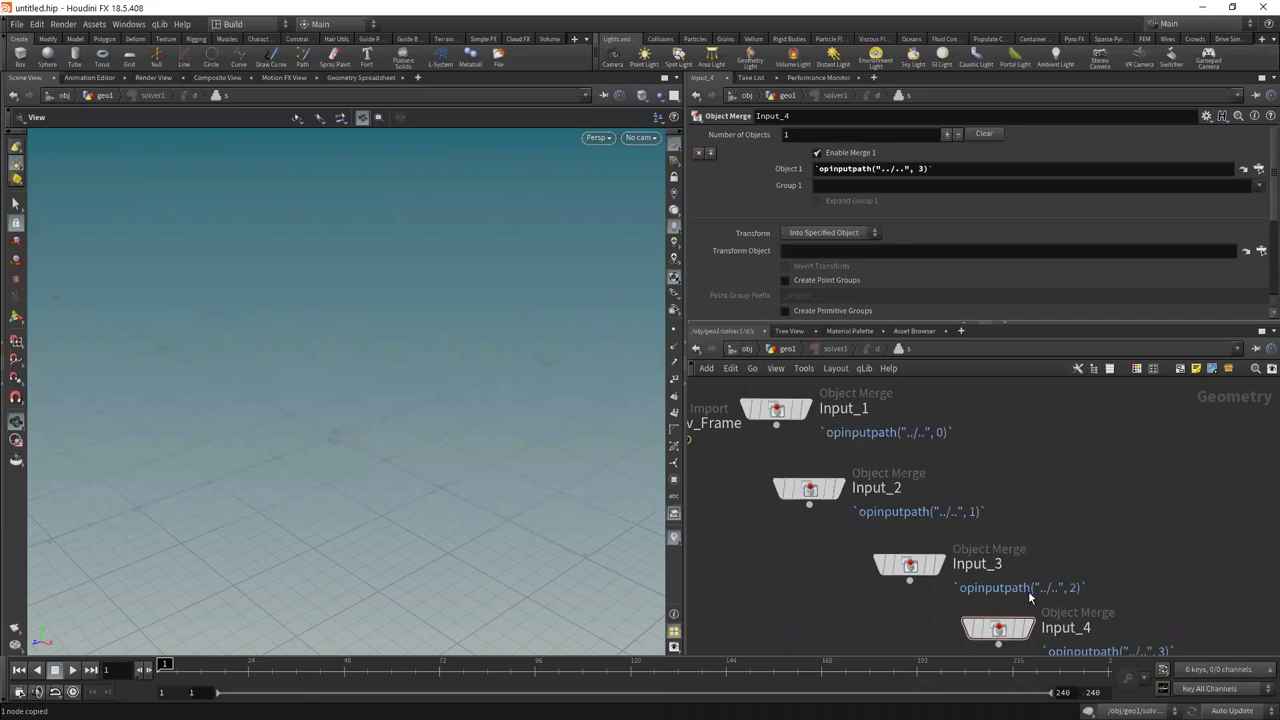
middle_click_drag(1131, 597, 1123, 538)
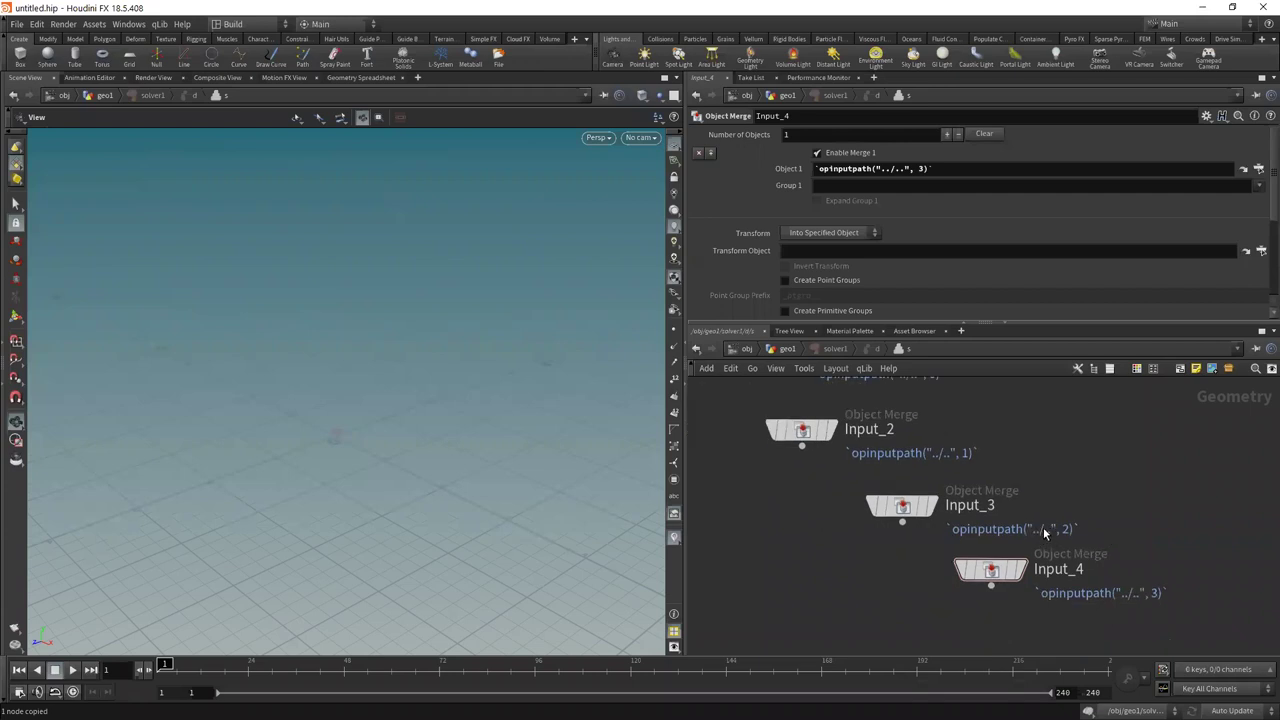
left_click(905, 506)
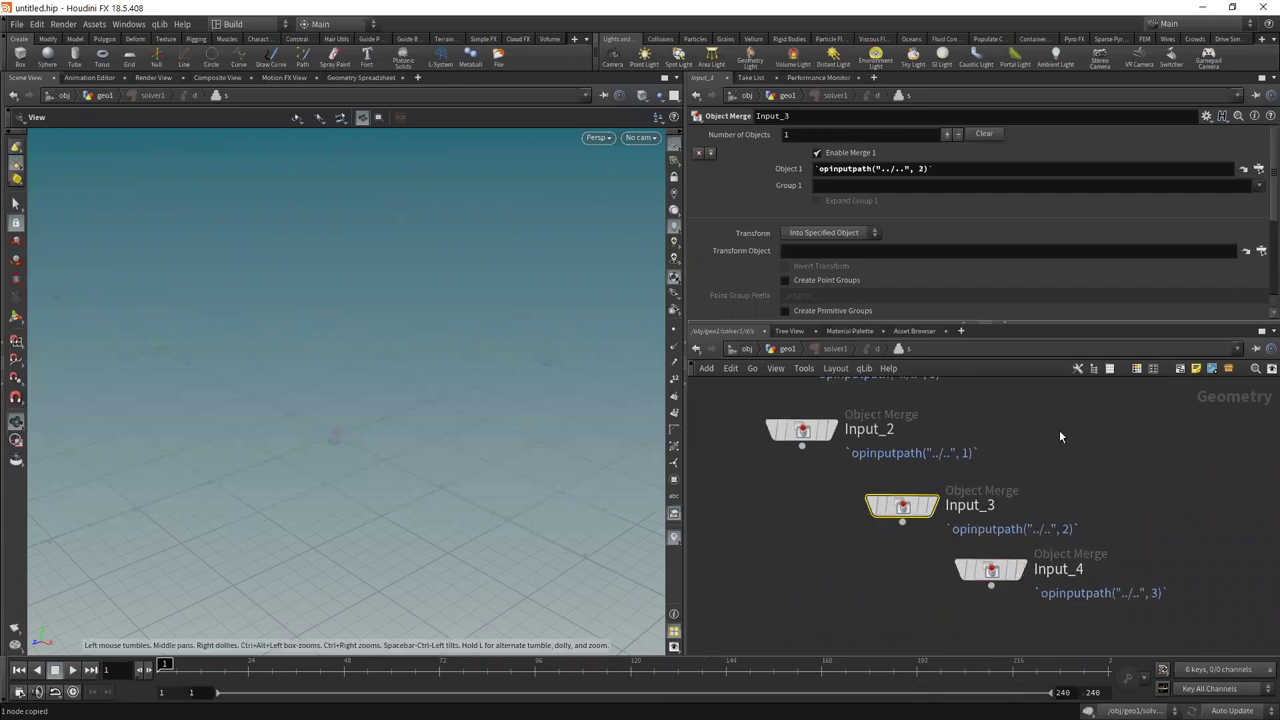
Paste attribtransfer1 inside solver1, with Prev_Frame on its first input and Input_2 on its second.
left_click(795, 348)
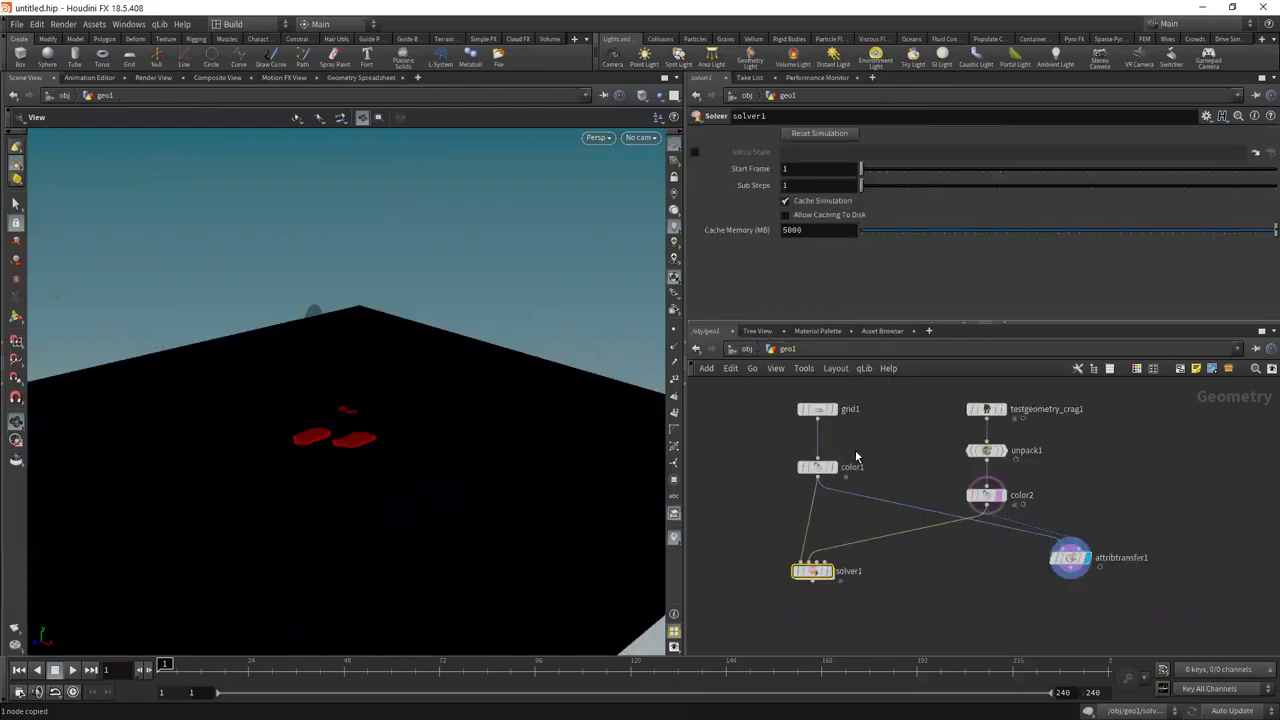
double_click(818, 570)
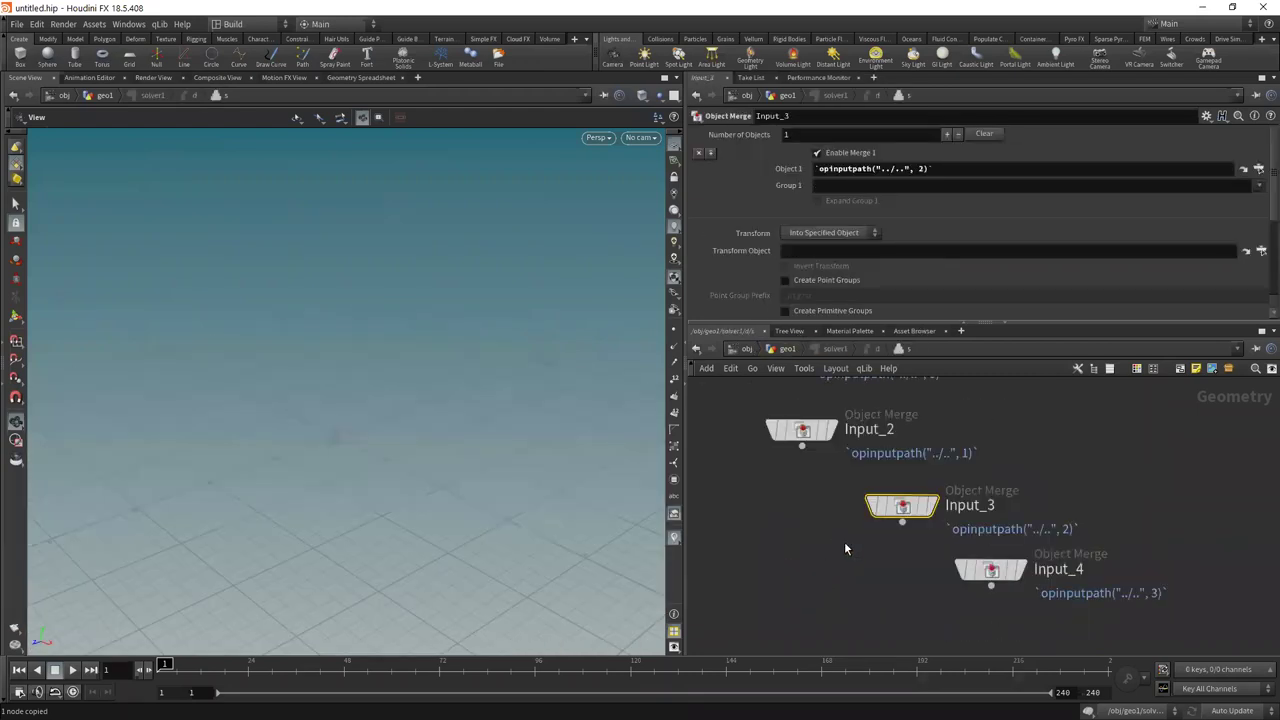
middle_click_drag(839, 558, 948, 517)
scroll(894, 543, "down", 2)
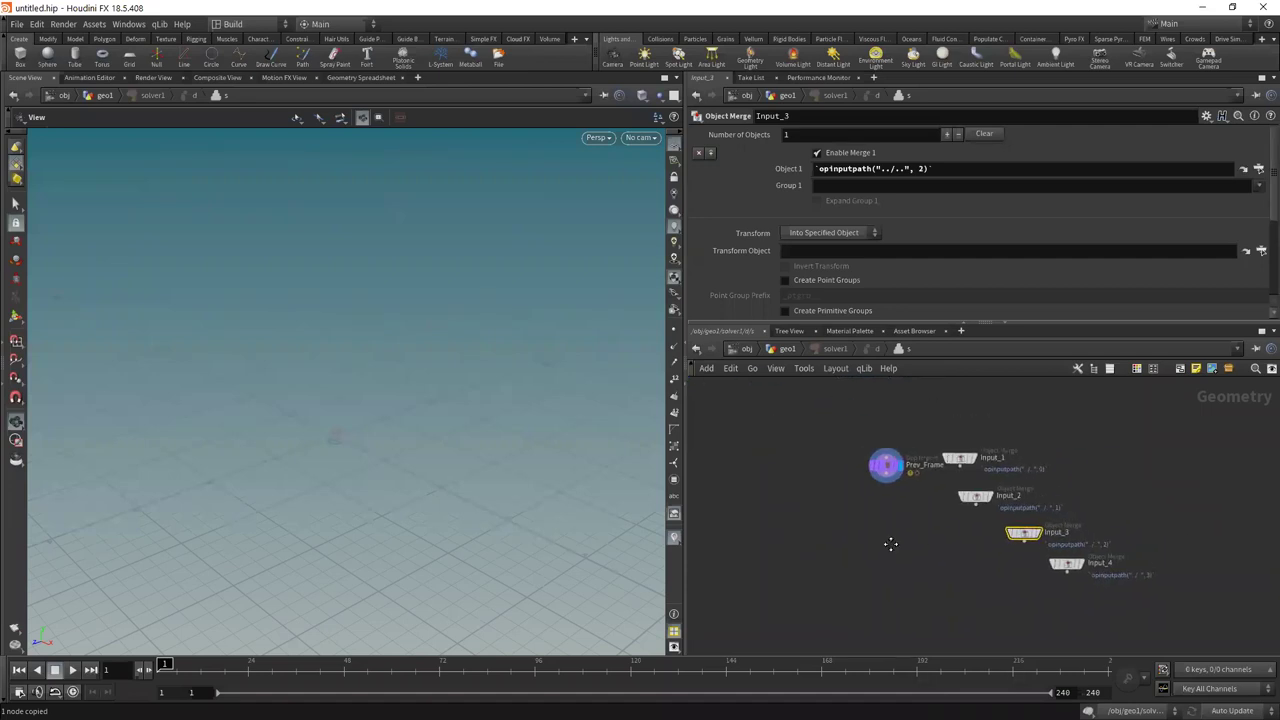
left_click(880, 458)
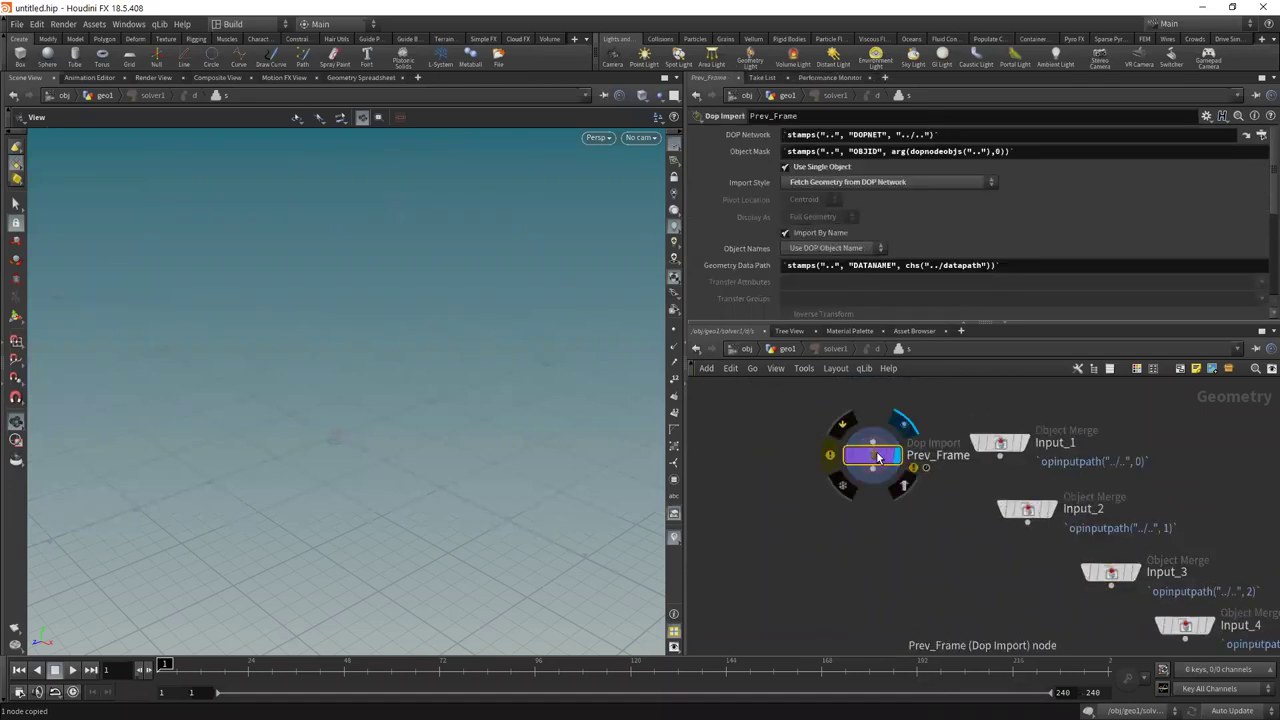
left_click(877, 552)
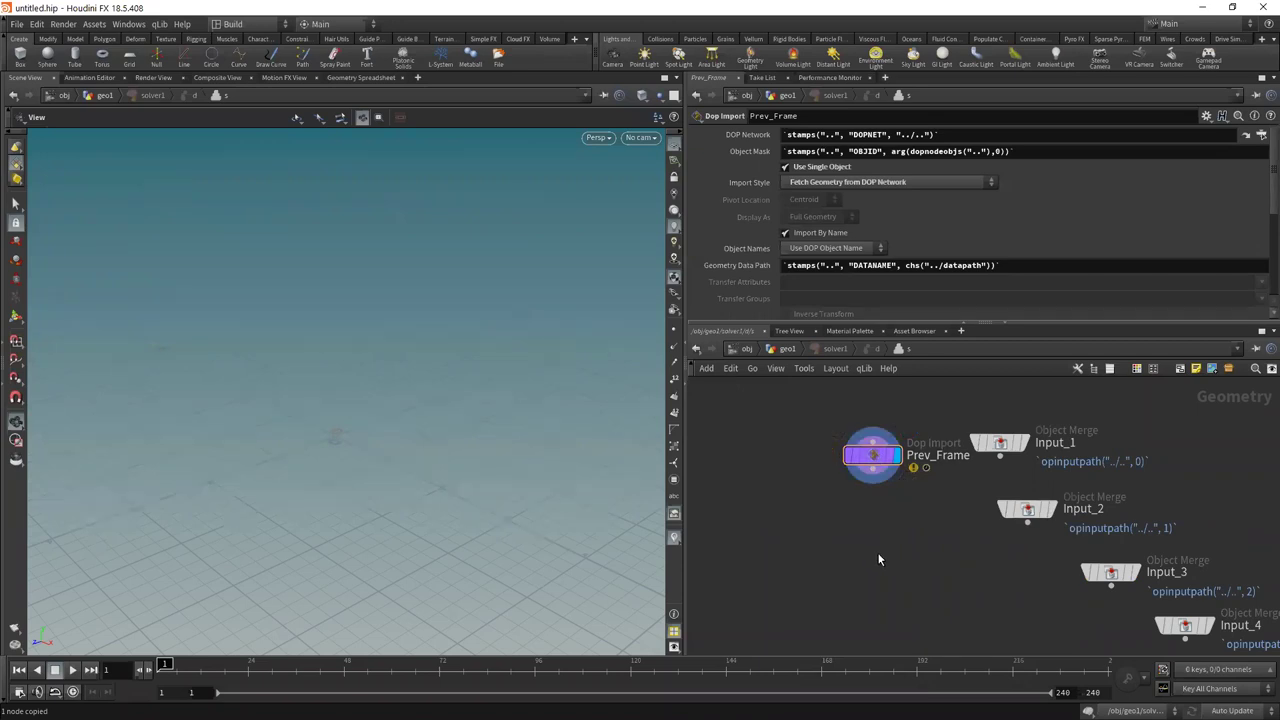
key("ctrl+v")
left_click(873, 467)
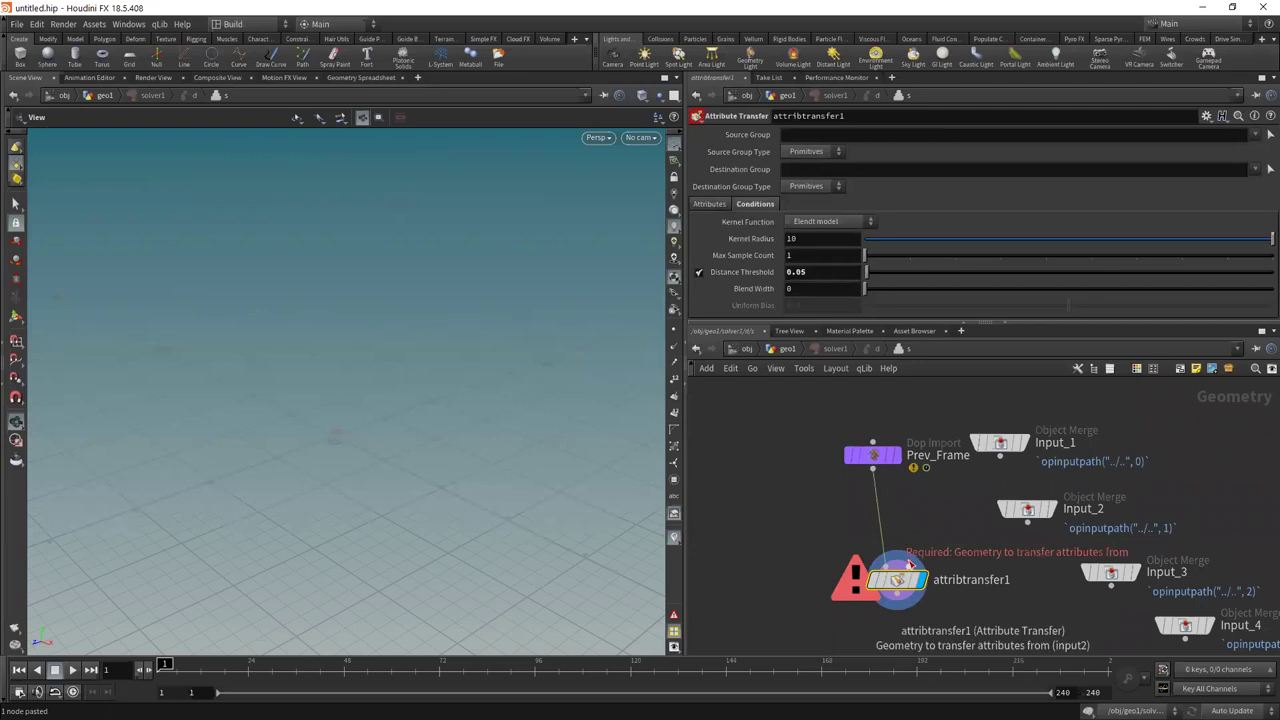
left_click(910, 566)
left_click(1028, 518)
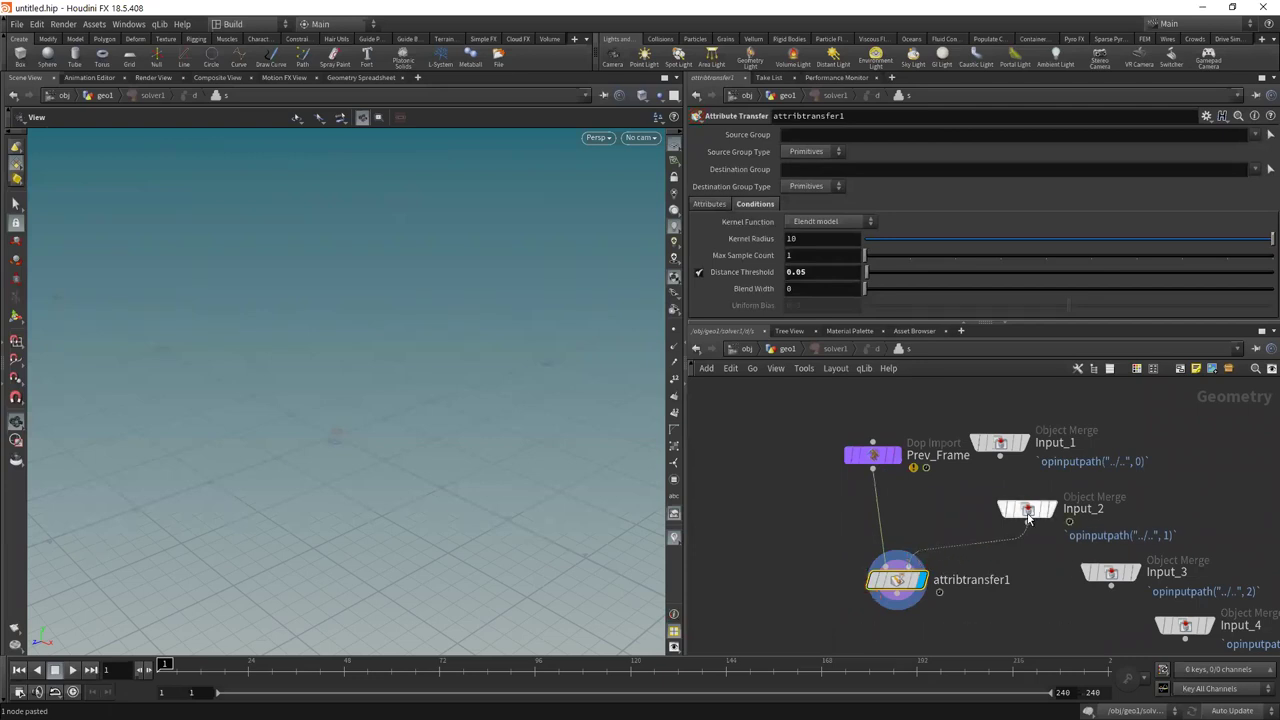
Play the simulation briefly from inside solver1, then return to frame 1.
left_click(787, 348)
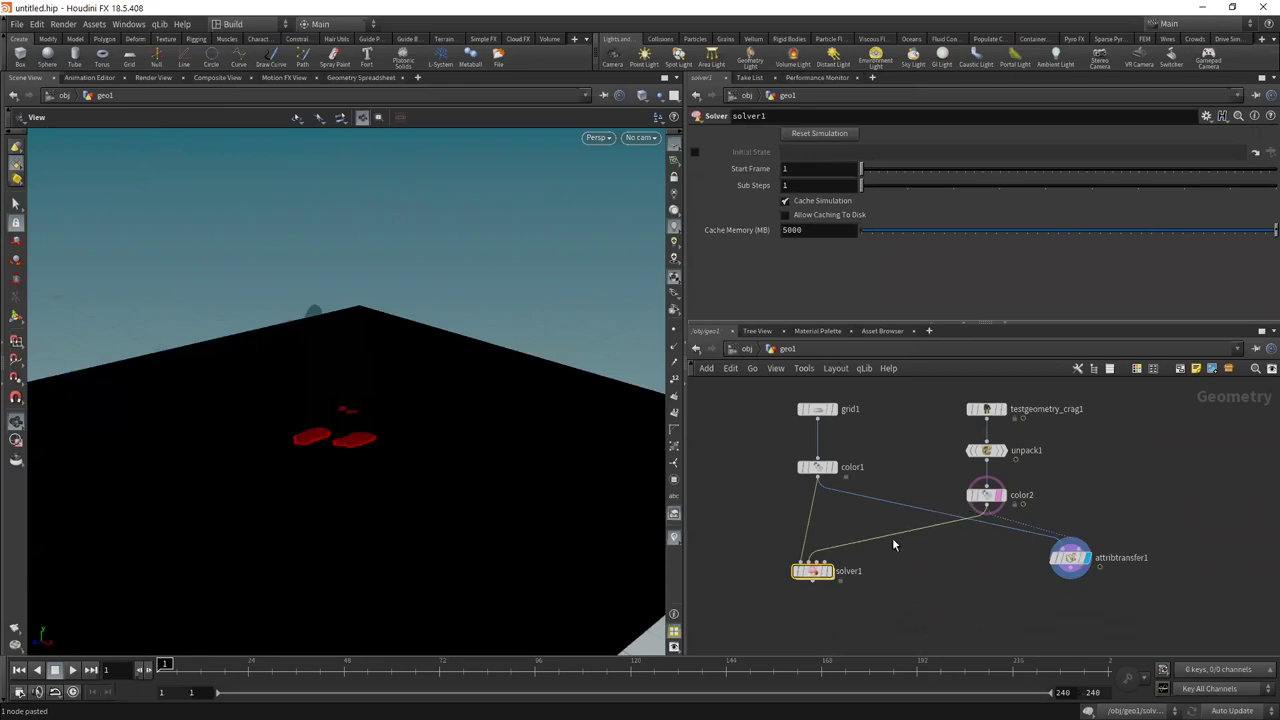
double_click(812, 570)
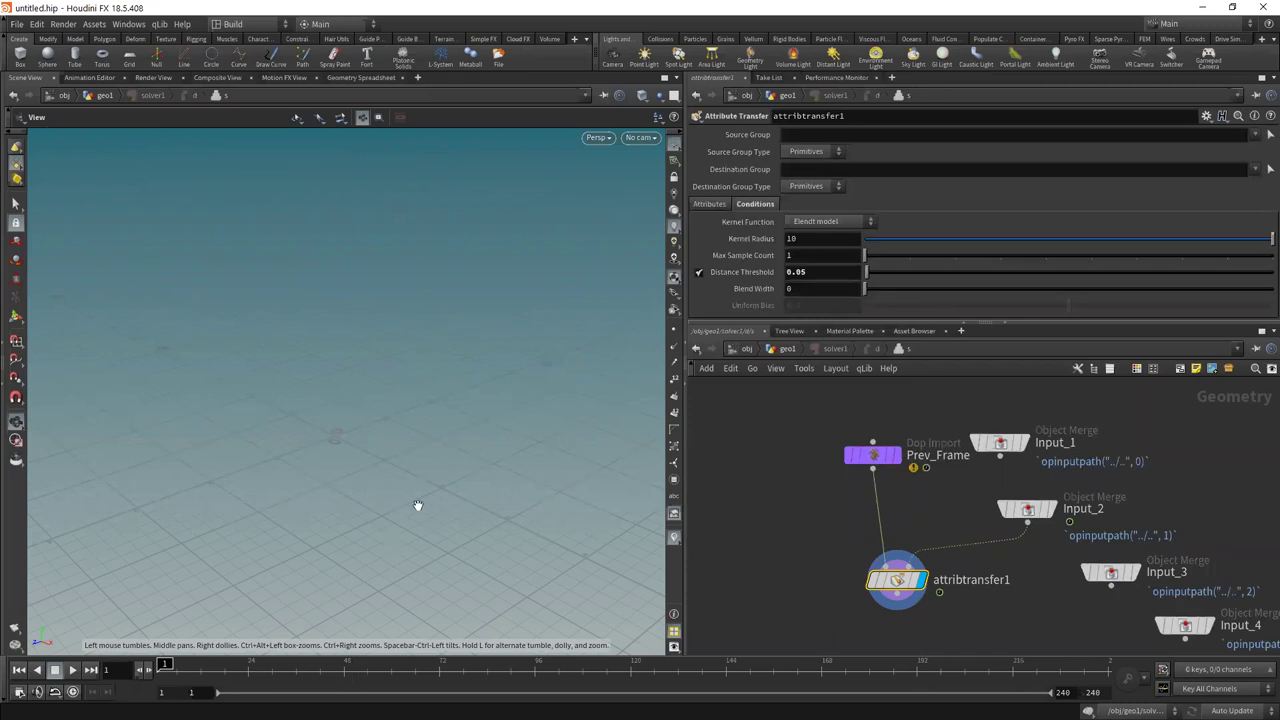
key("Up")
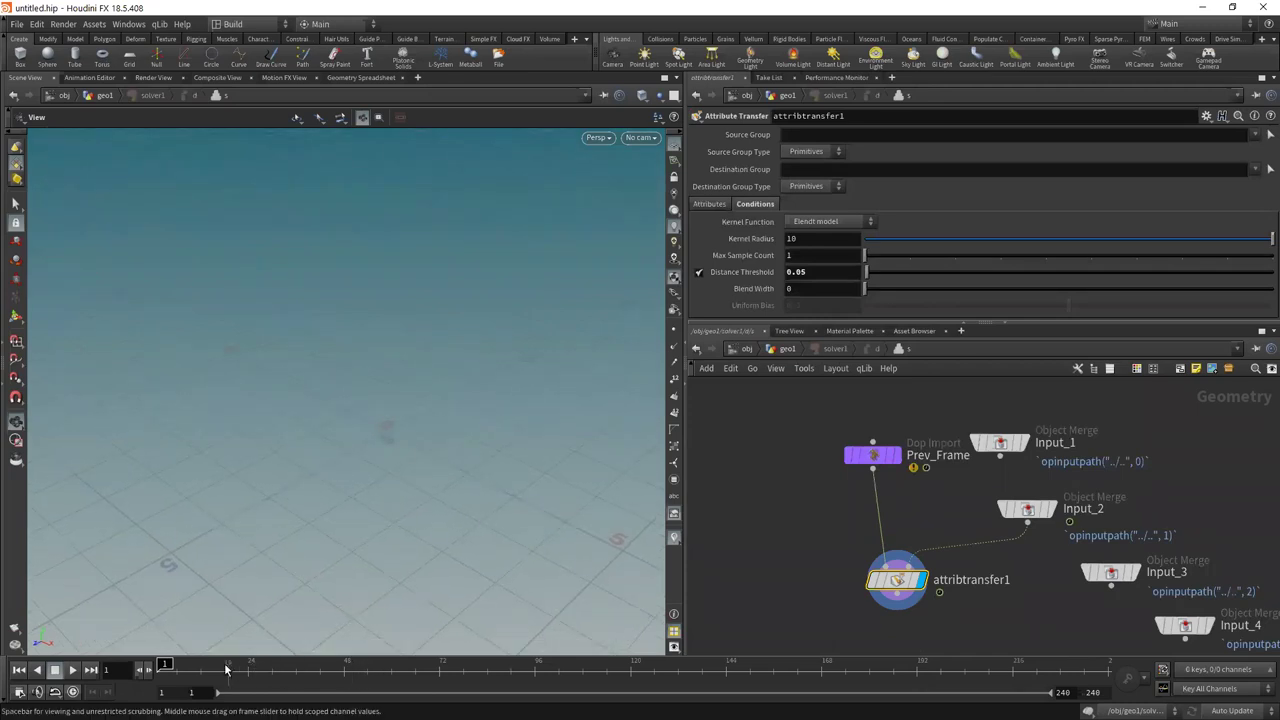
key("ctrl+Up")
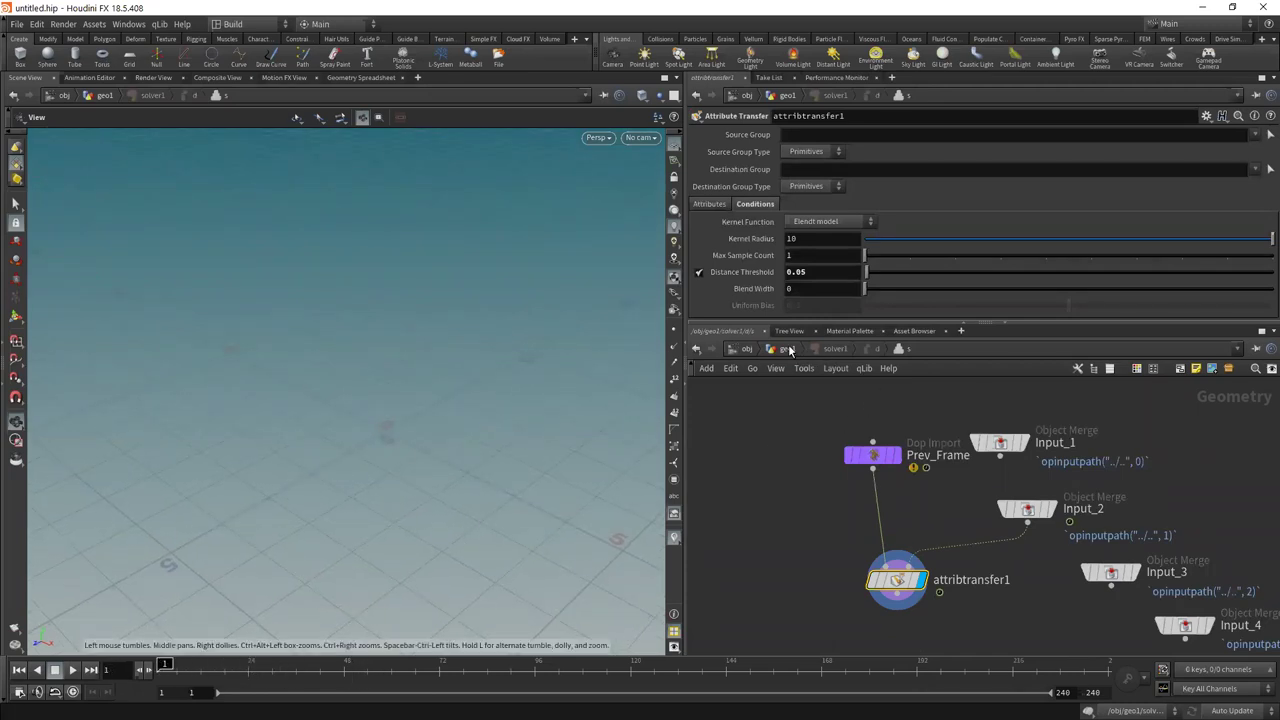
From geo1, scrub the timeline and display solver1 to watch footprint trails accumulate by frame 73.
left_click(788, 349)
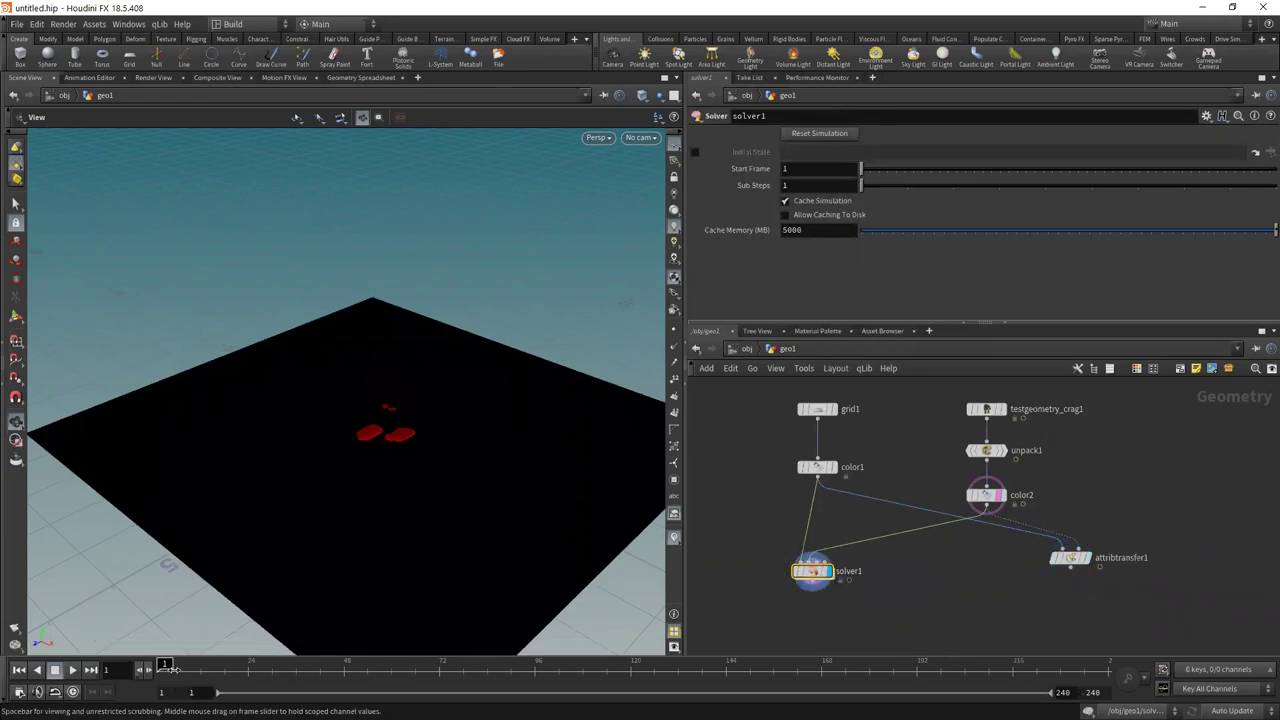
left_click_drag(186, 672, 231, 677)
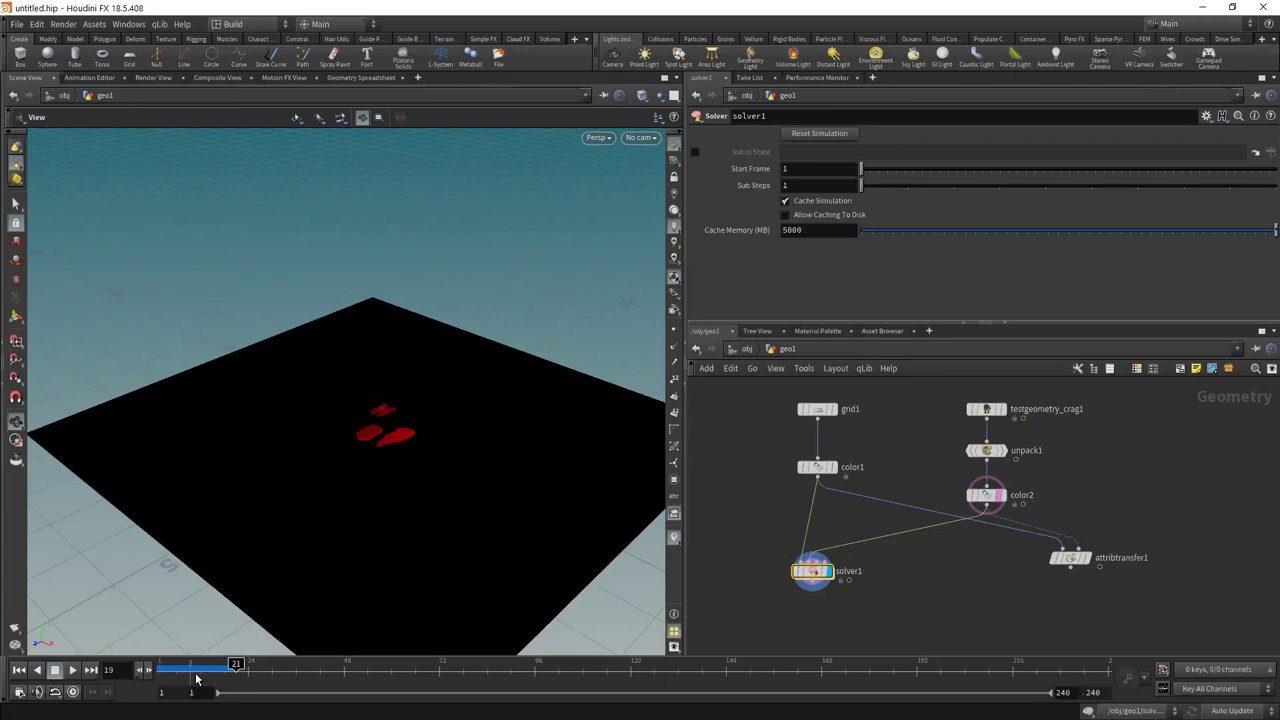
left_click(1070, 558)
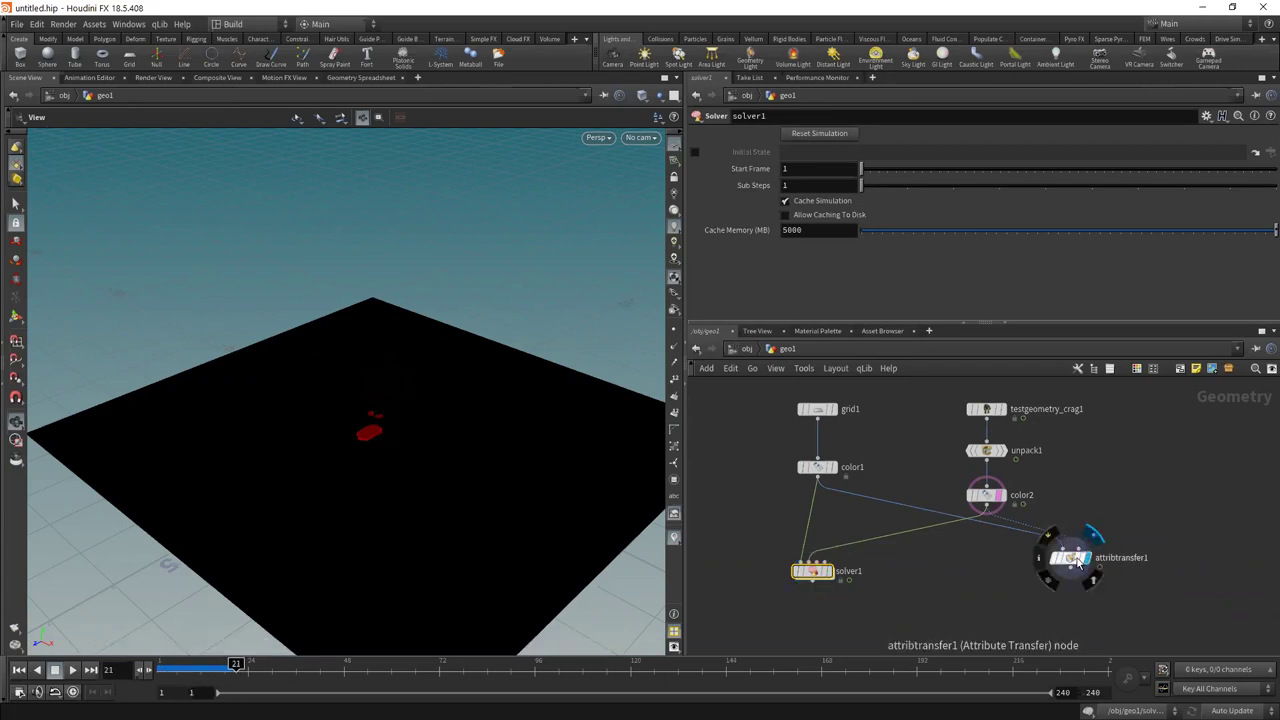
mouse_move(235, 664)
left_mouse_down()
mouse_move(591, 664)
mouse_move(360, 665)
left_mouse_up()
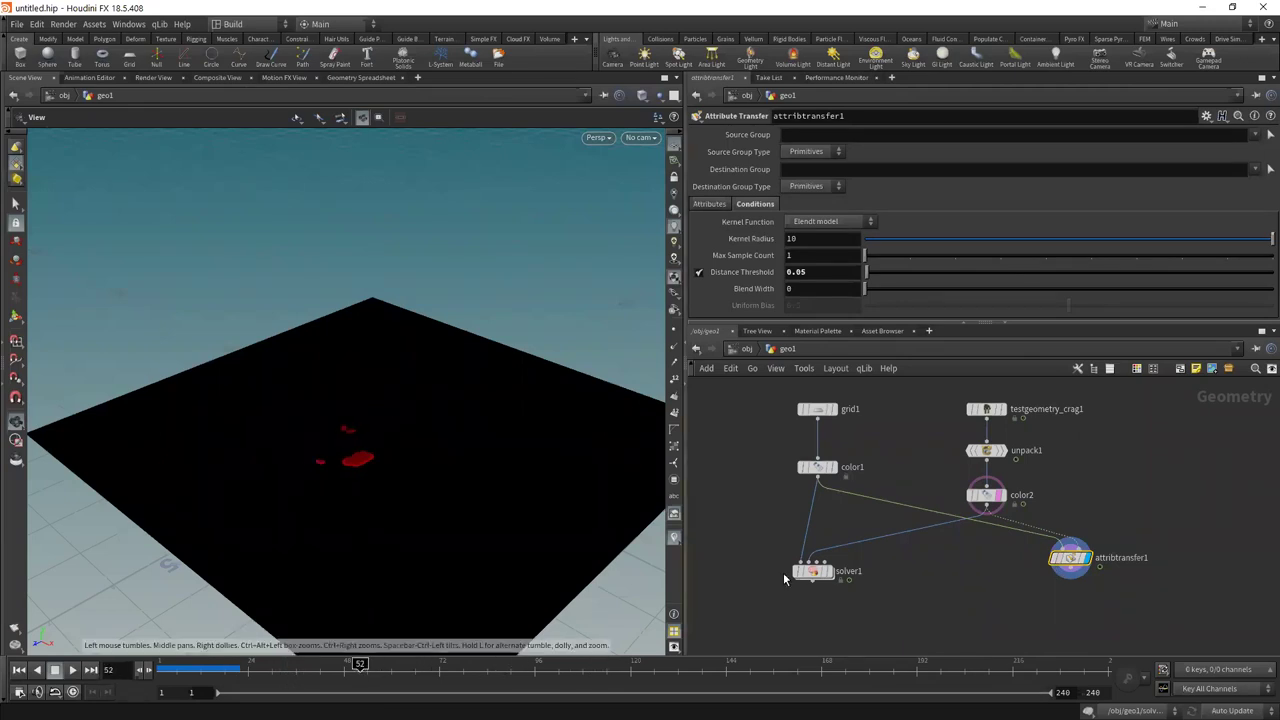
left_click(216, 664)
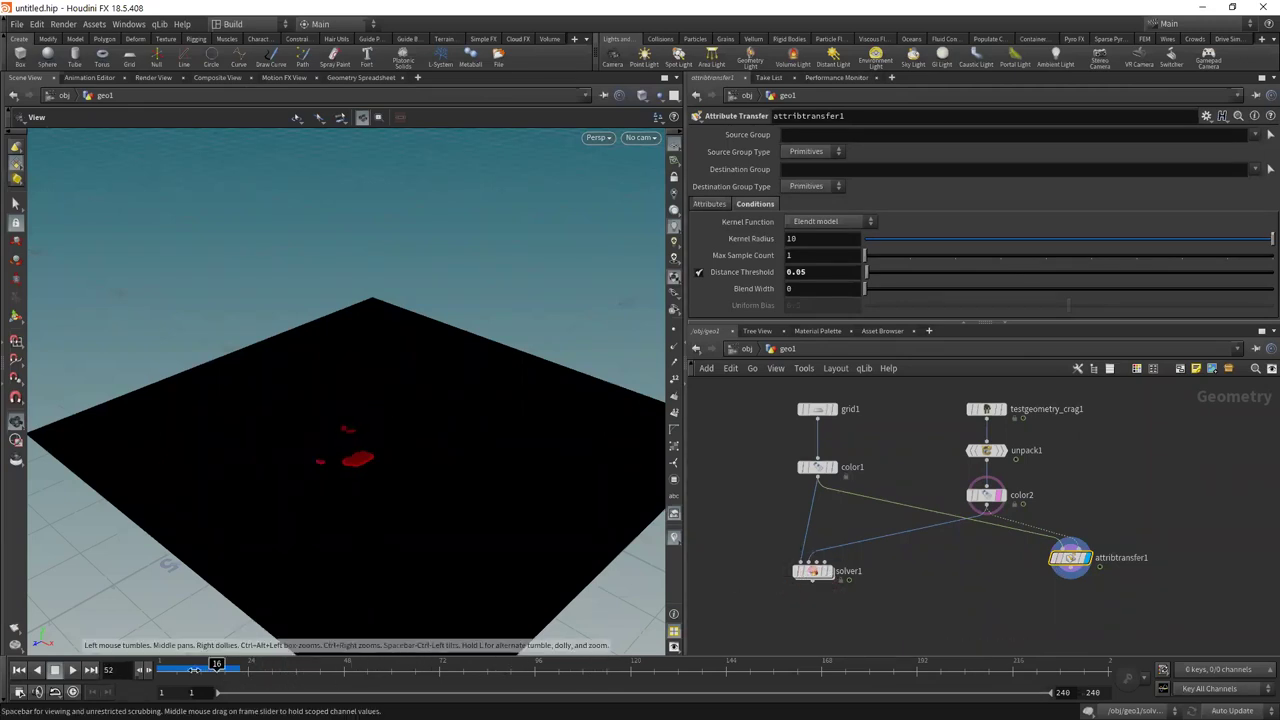
left_click(828, 571)
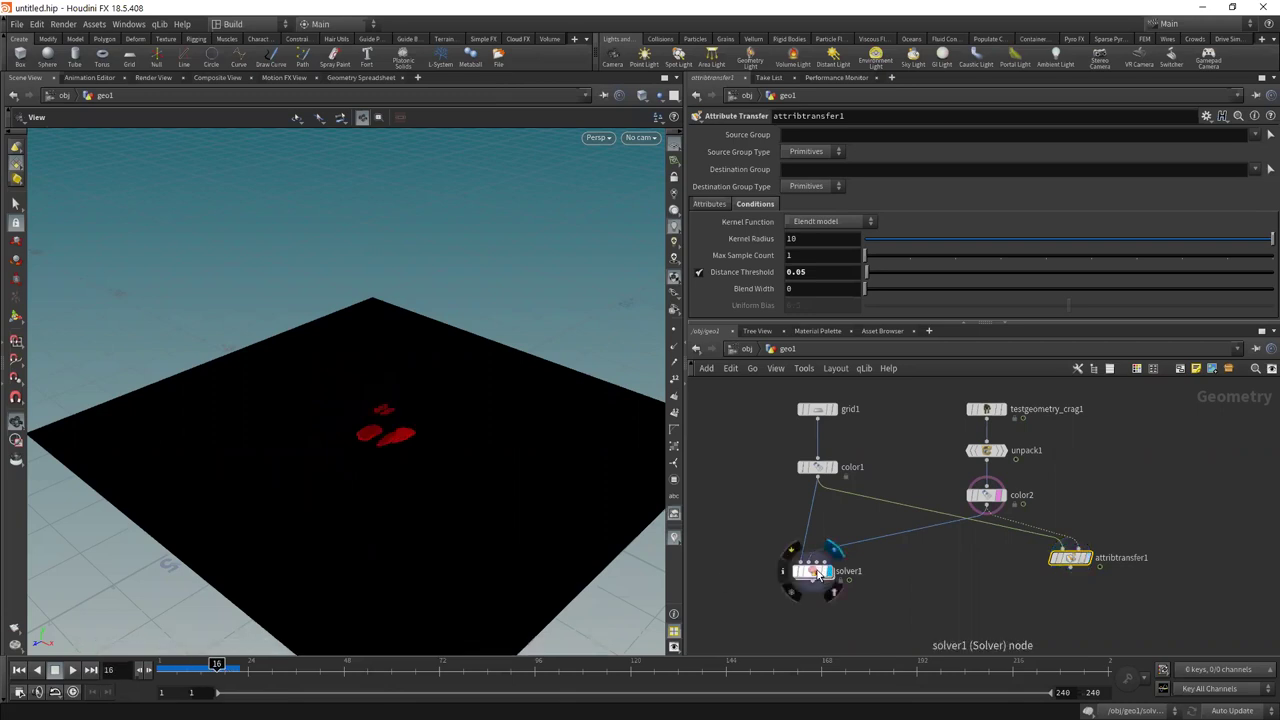
left_click(812, 571)
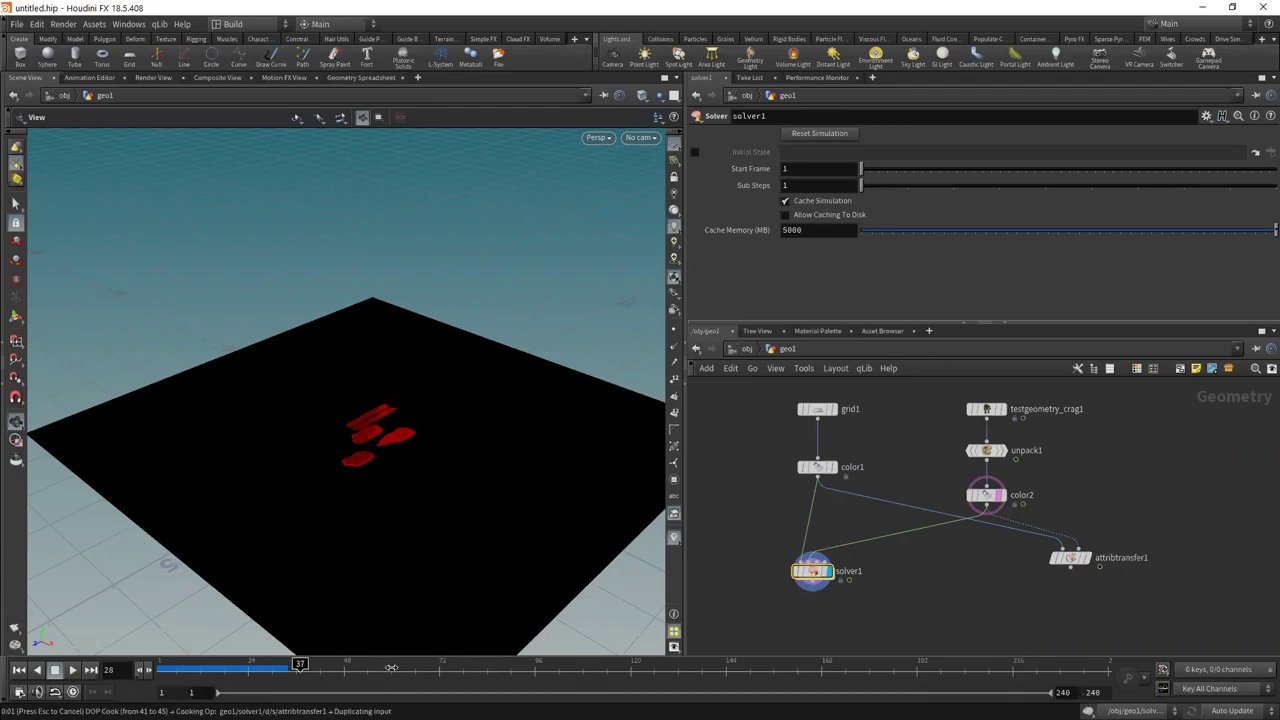
left_click(434, 665)
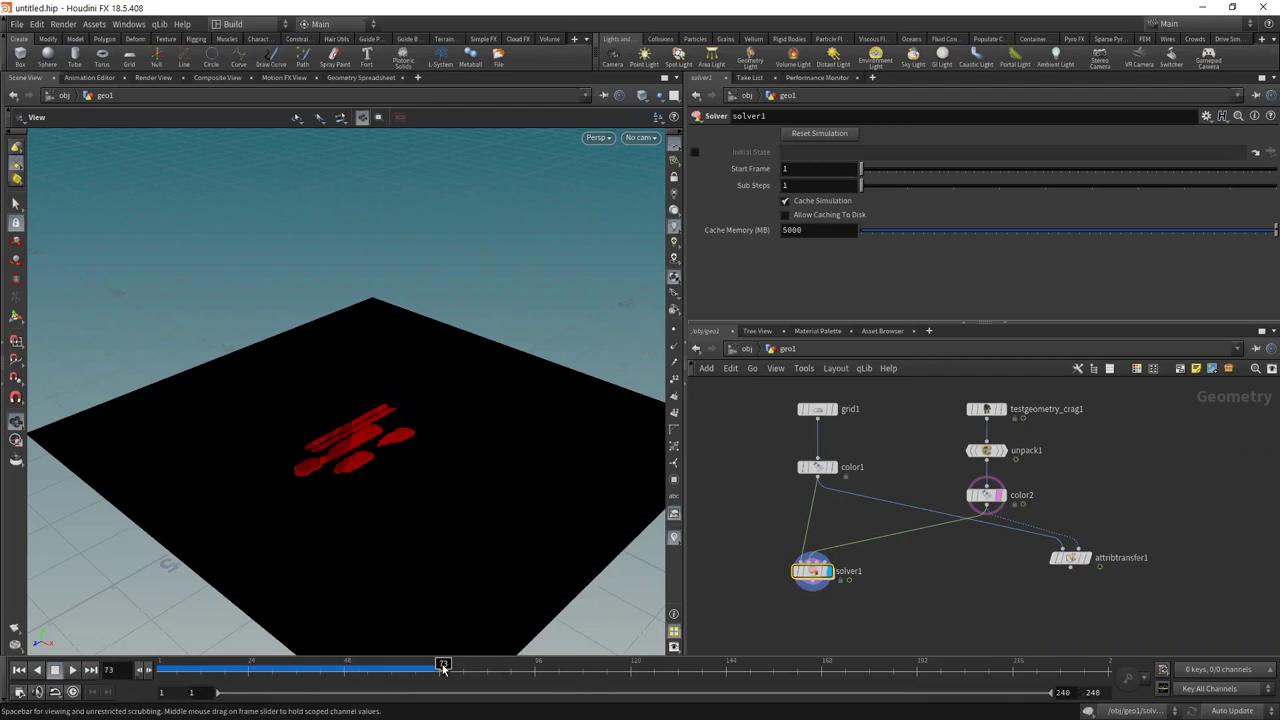
mouse_move(341, 447)
left_mouse_down()
mouse_move(586, 392)
mouse_move(584, 416)
mouse_move(740, 430)
mouse_move(564, 455)
left_mouse_up()
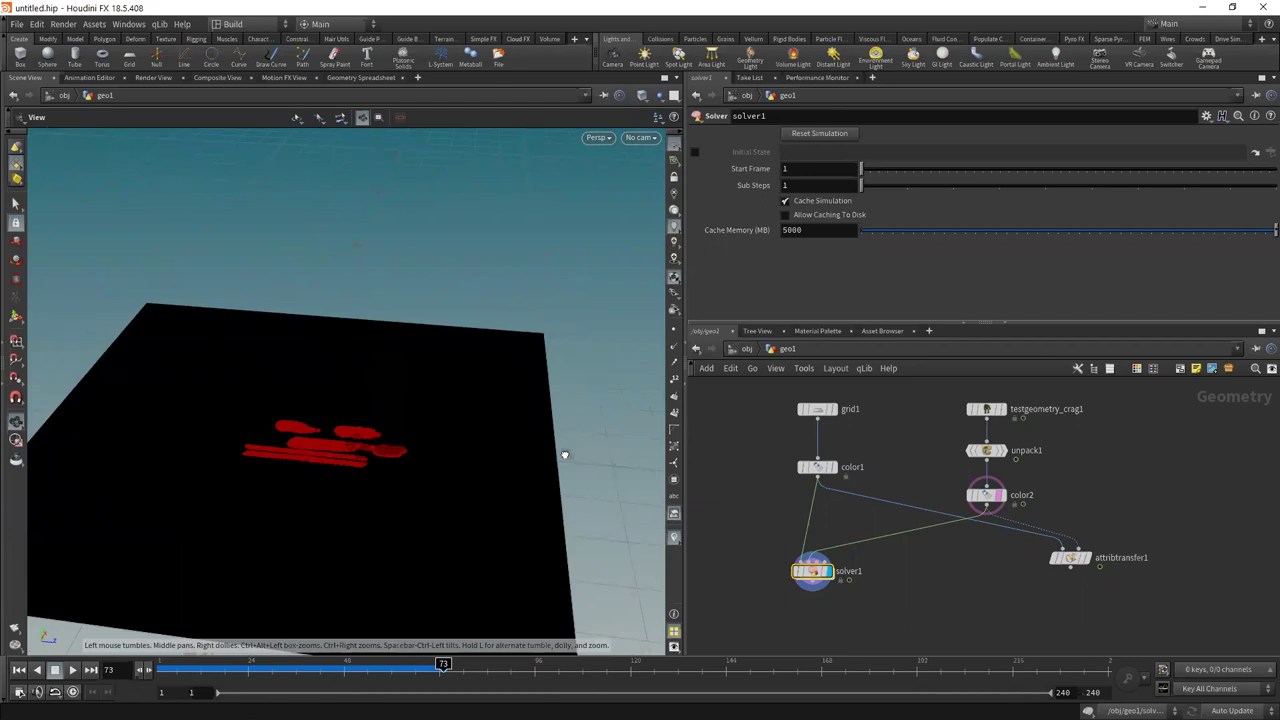
Select attribtransfer1, accidentally delete it, then undo to restore it.
left_click_drag(538, 450, 551, 446)
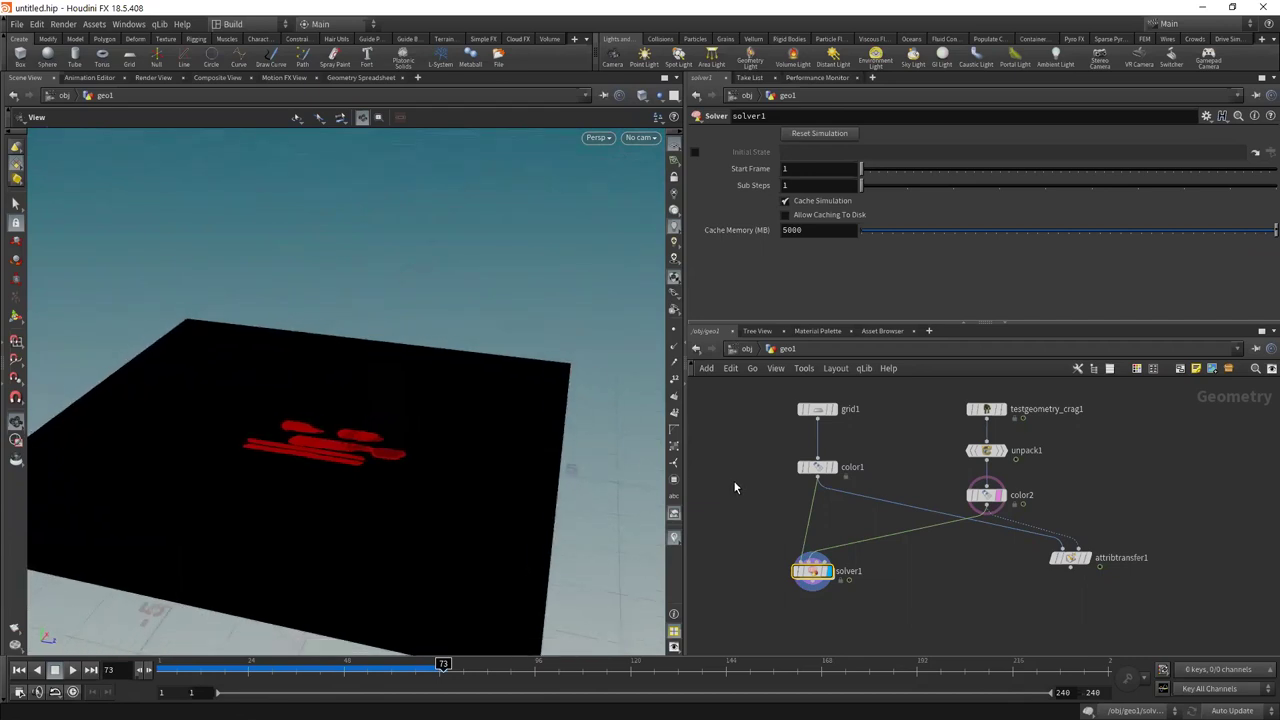
scroll(768, 484, "down", 2)
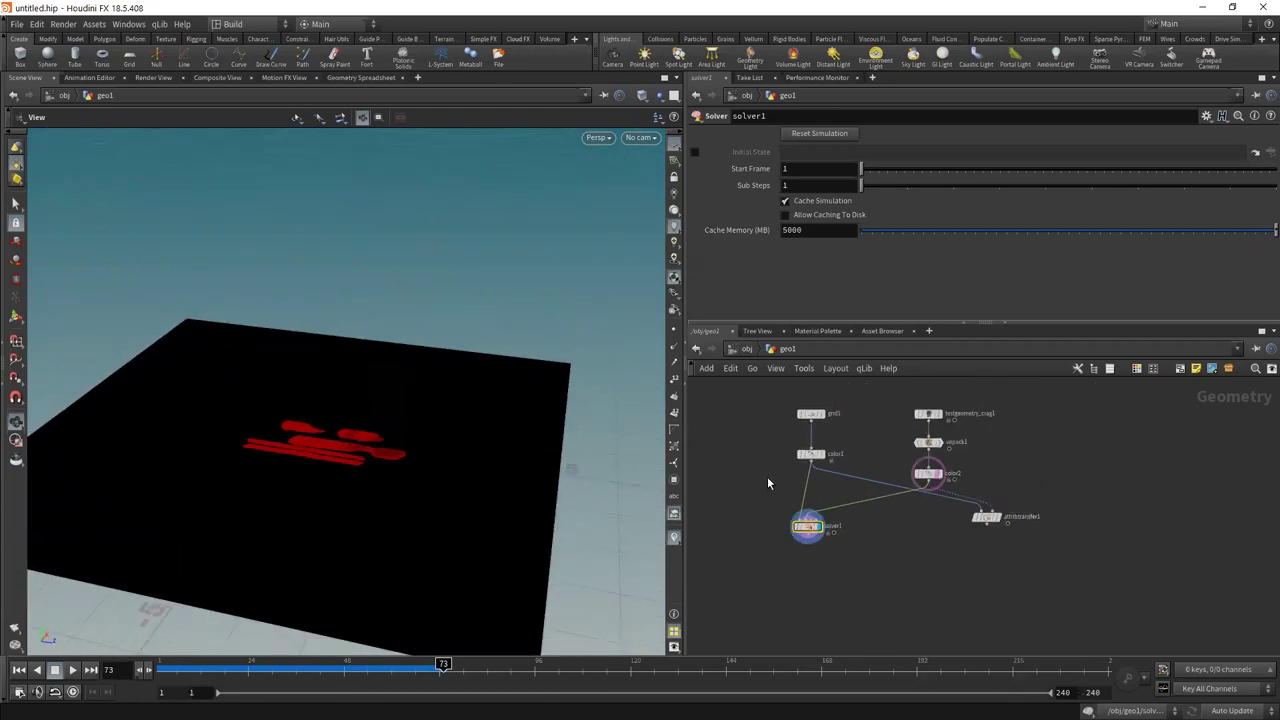
left_click(988, 516)
key("Delete")
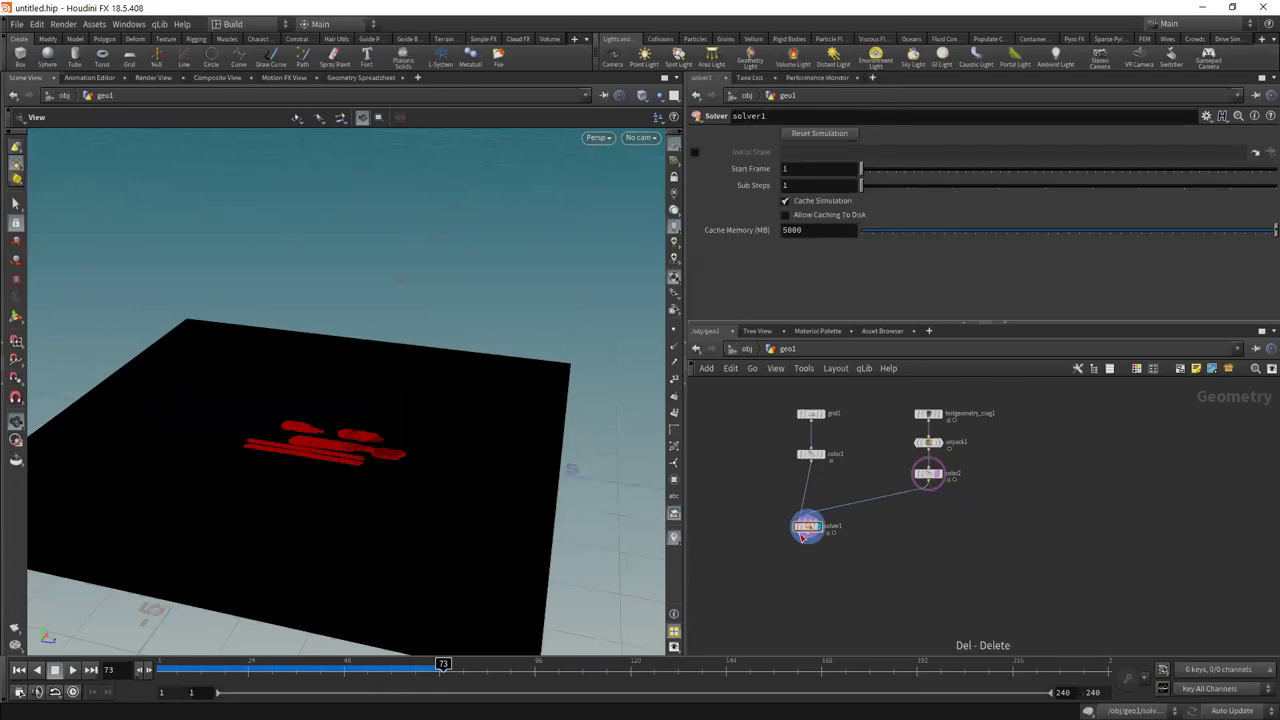
key("ctrl+z")
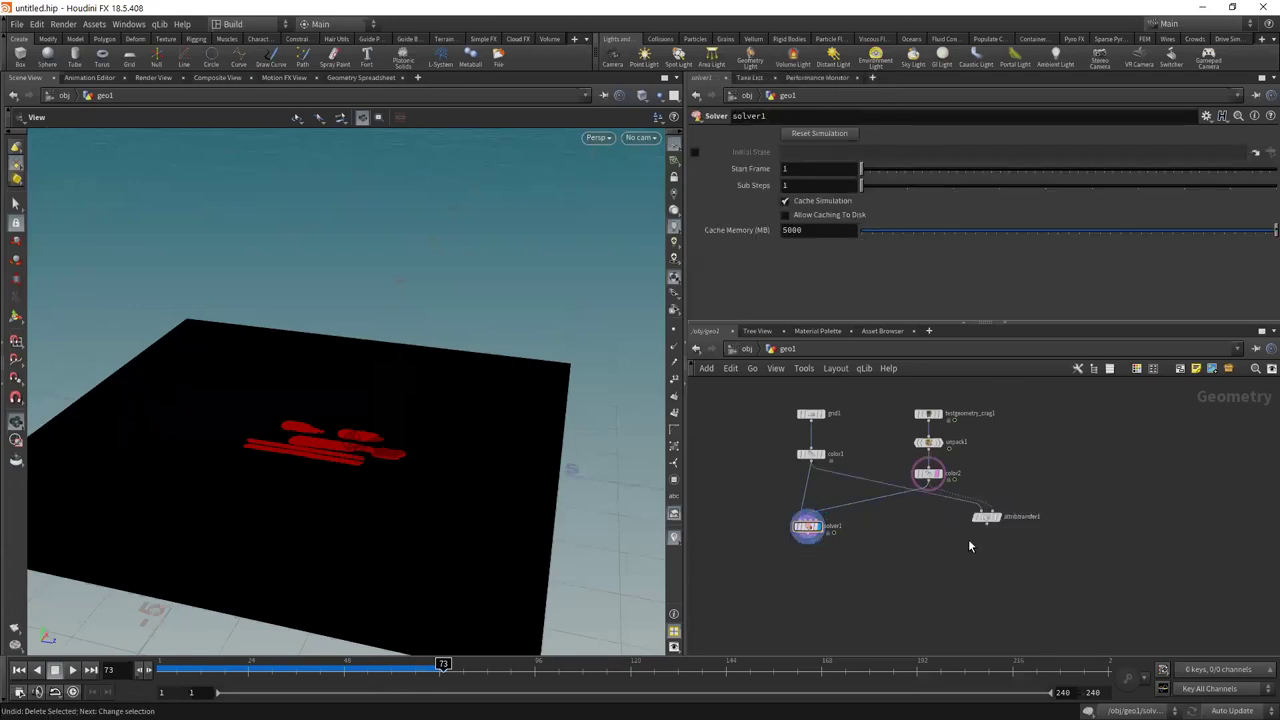
Auto-layout geo1 with L, raise grid1 above color1, and box-select the five processing nodes.
left_click_drag(986, 516, 918, 537)
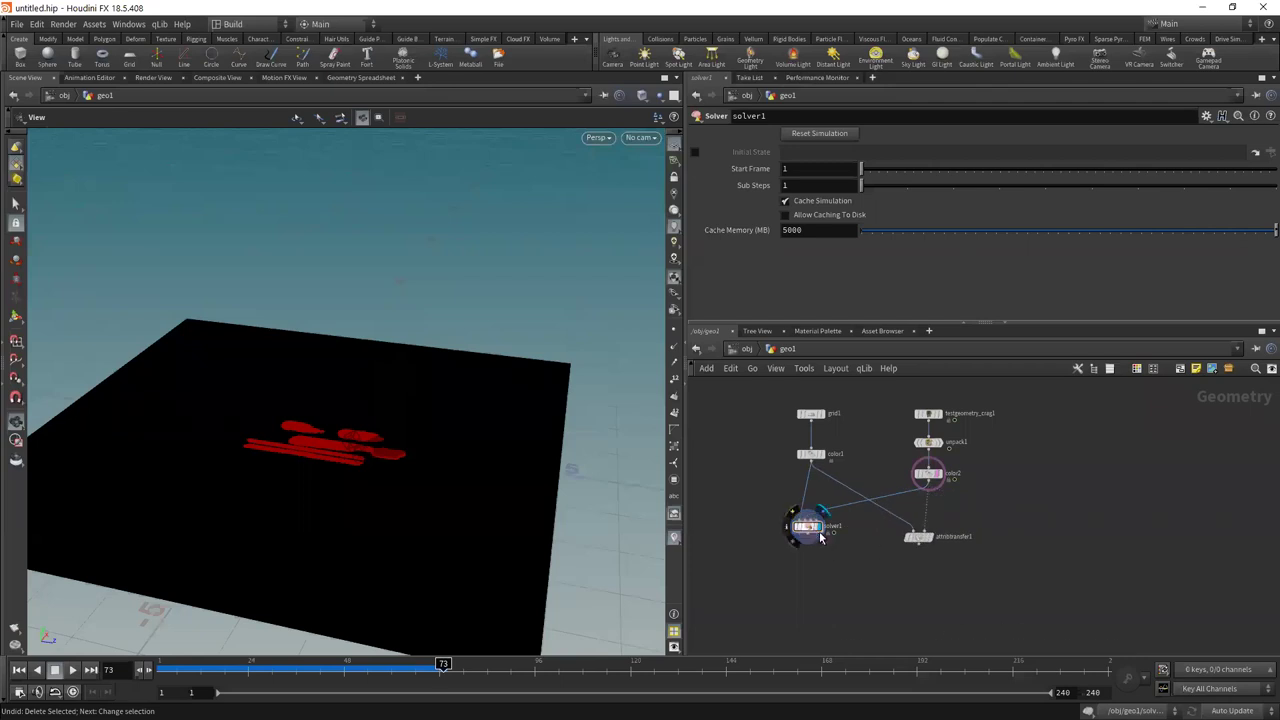
left_click_drag(821, 538, 851, 549)
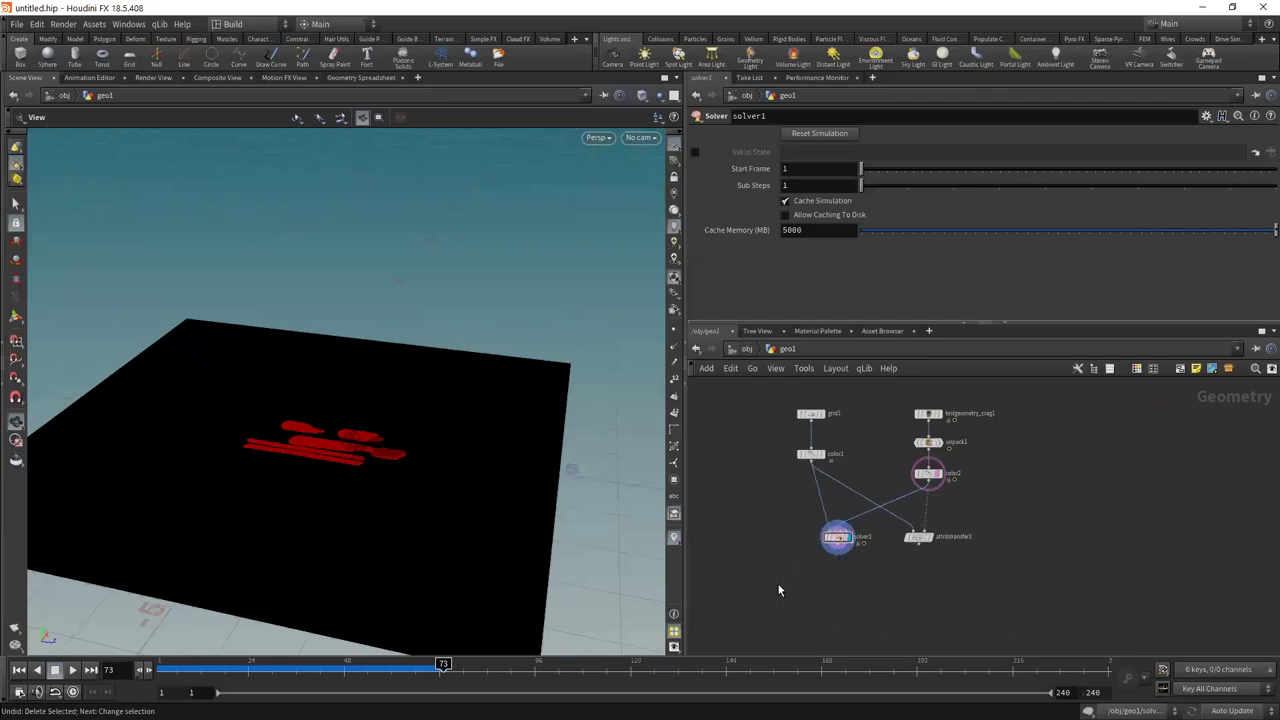
key("l")
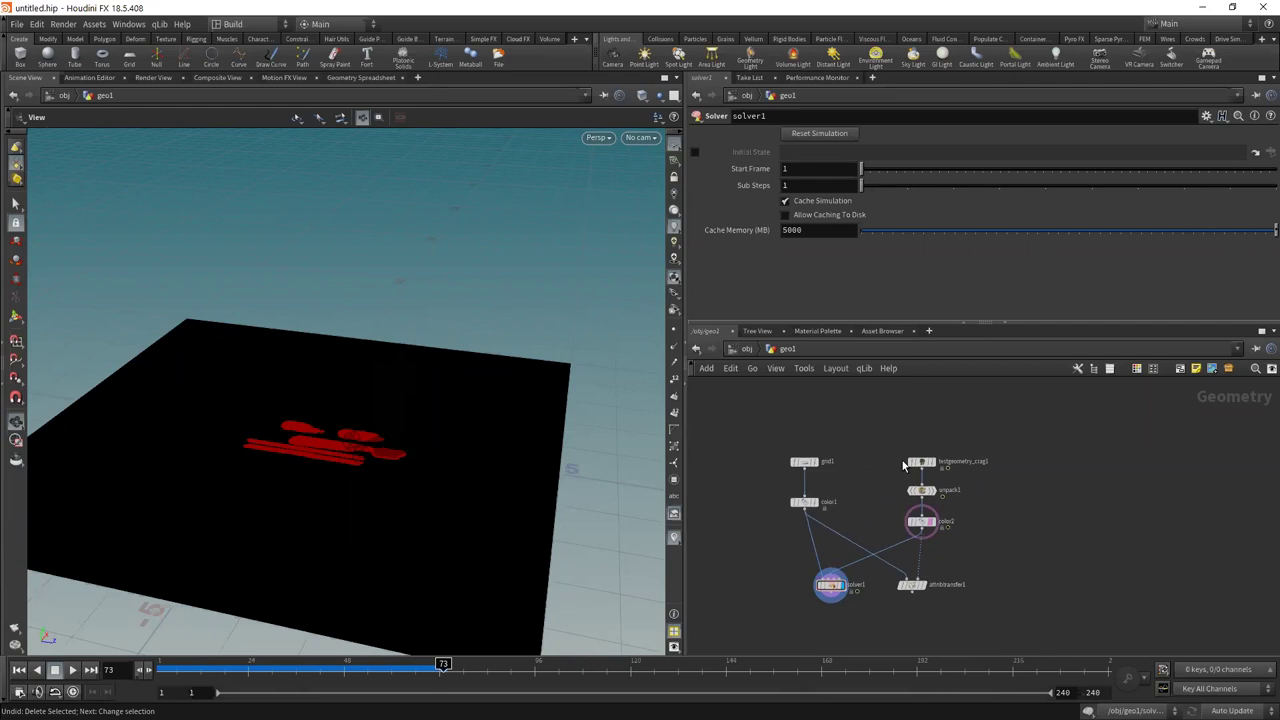
left_click_drag(810, 461, 810, 412)
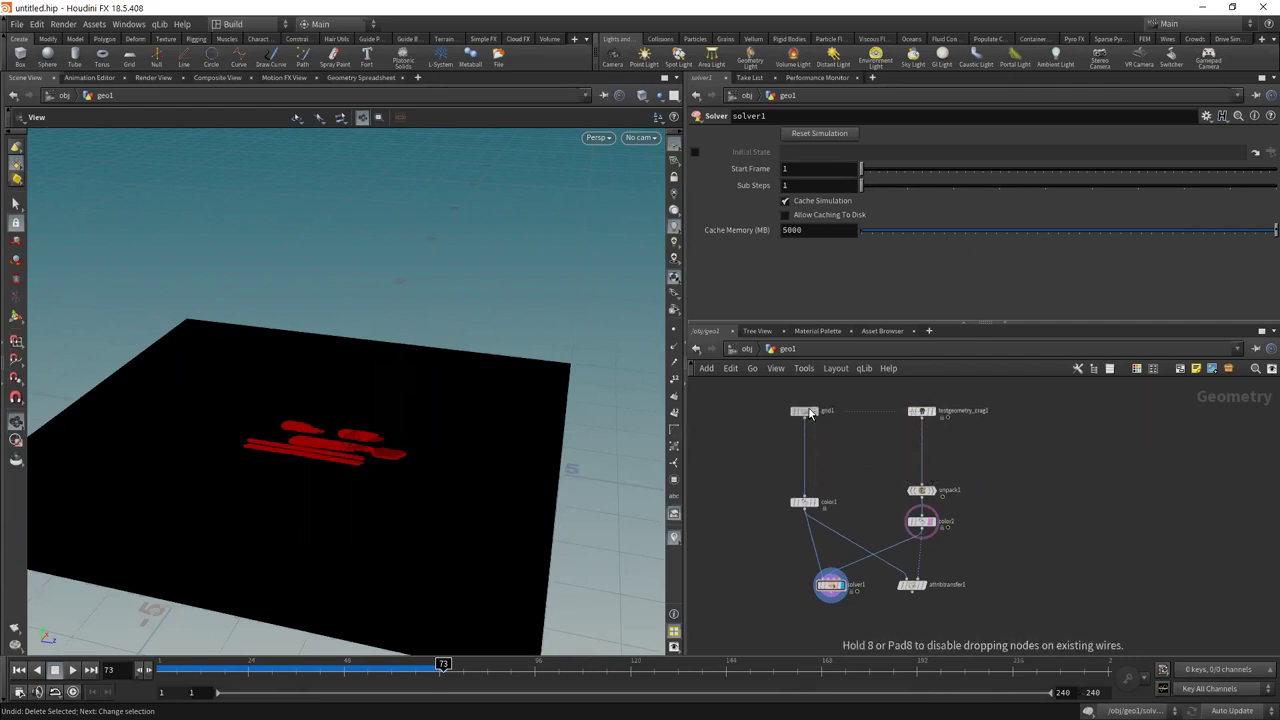
left_click_drag(764, 470, 980, 575)
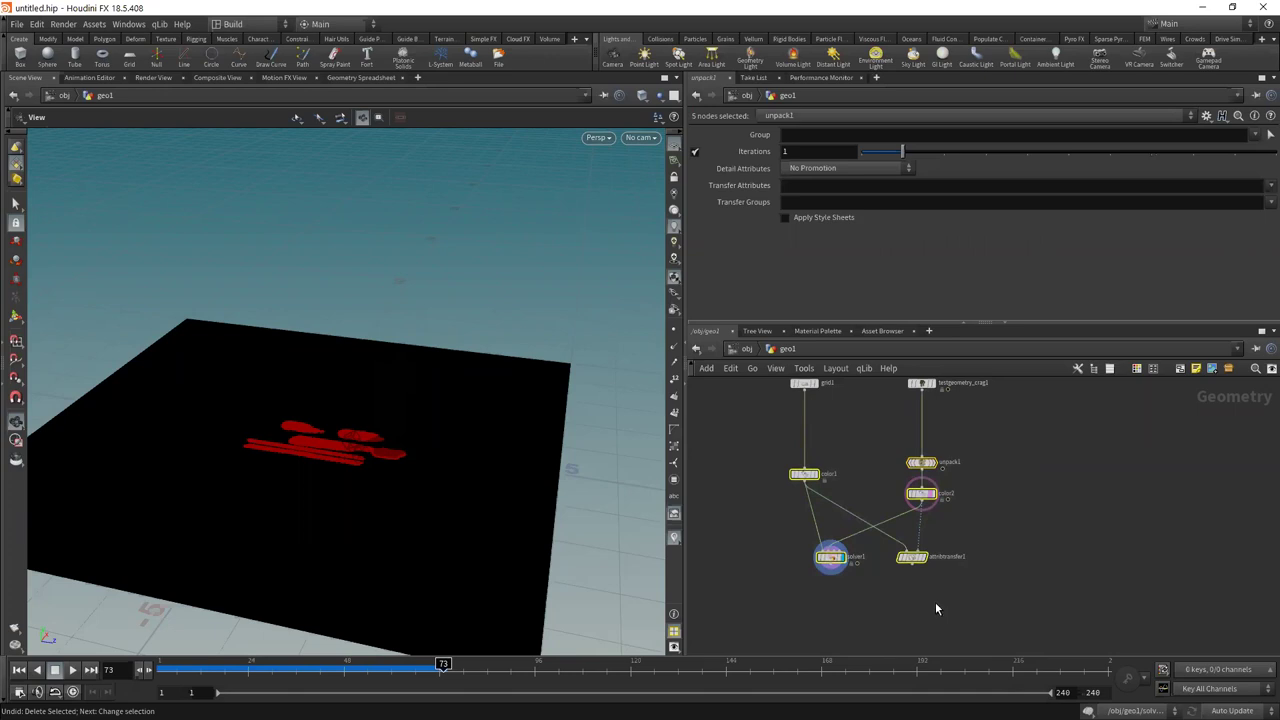
Collapse color1, unpack1, color2, solver1 and attribtransfer1 into subnet1, placed below grid1 and the Crag.
left_click_drag(1027, 626, 757, 440)
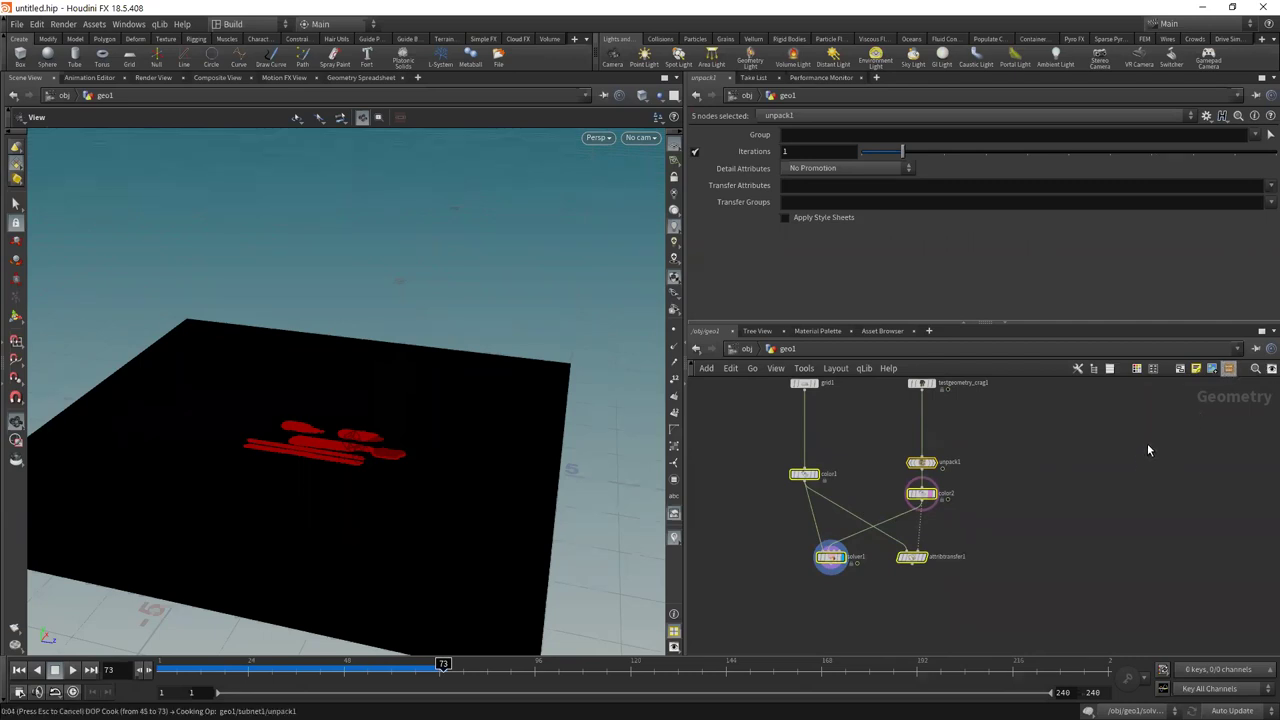
key("shift+c")
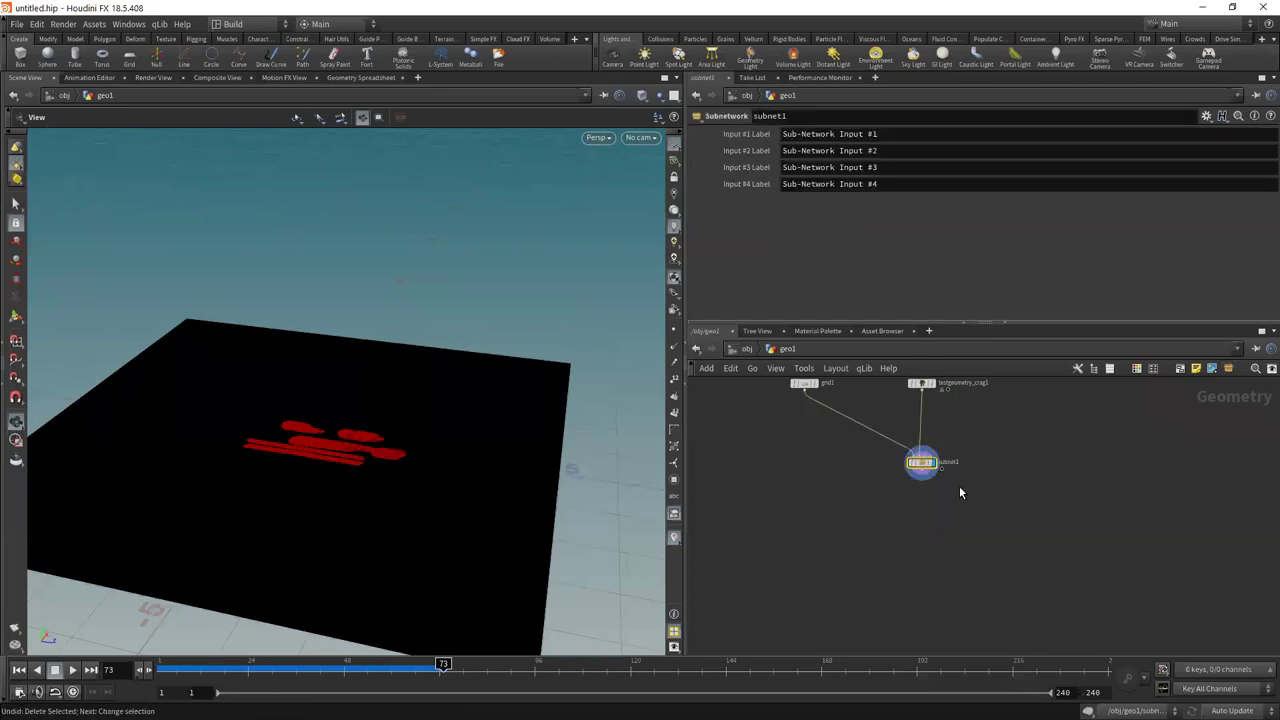
left_click_drag(921, 463, 868, 473)
scroll(866, 470, "up", 3)
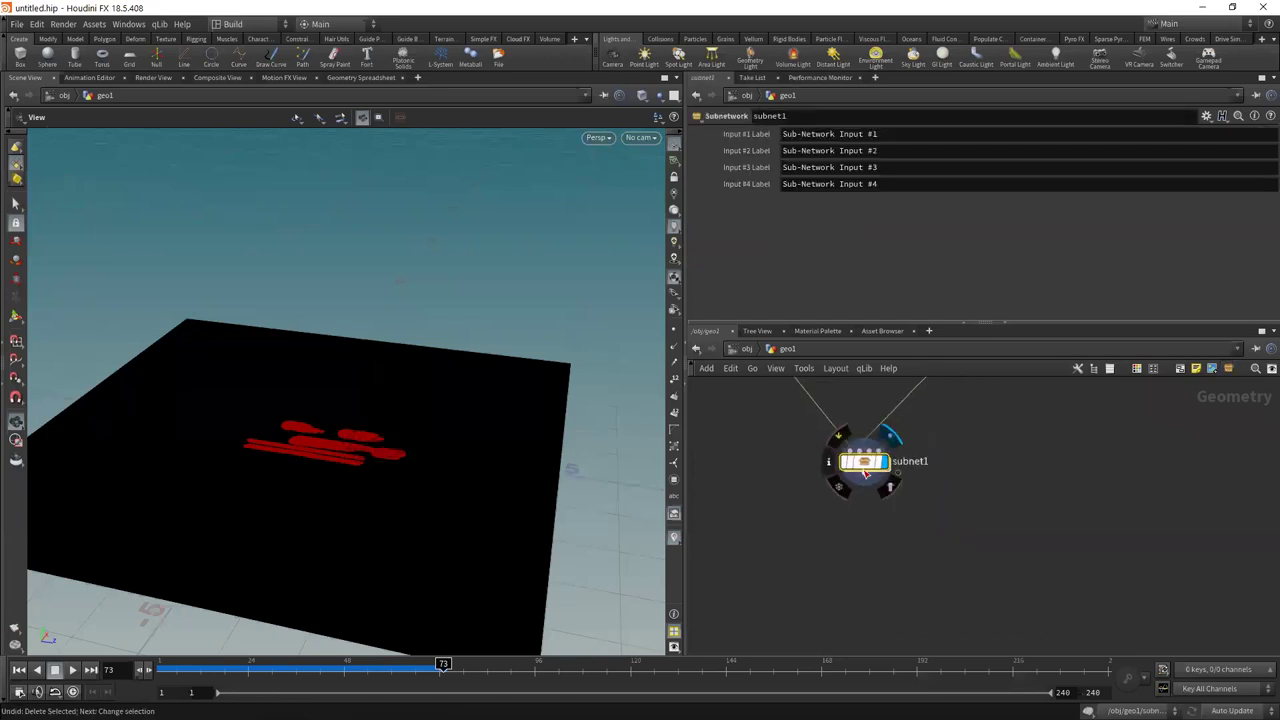
scroll(862, 464, "up", 3)
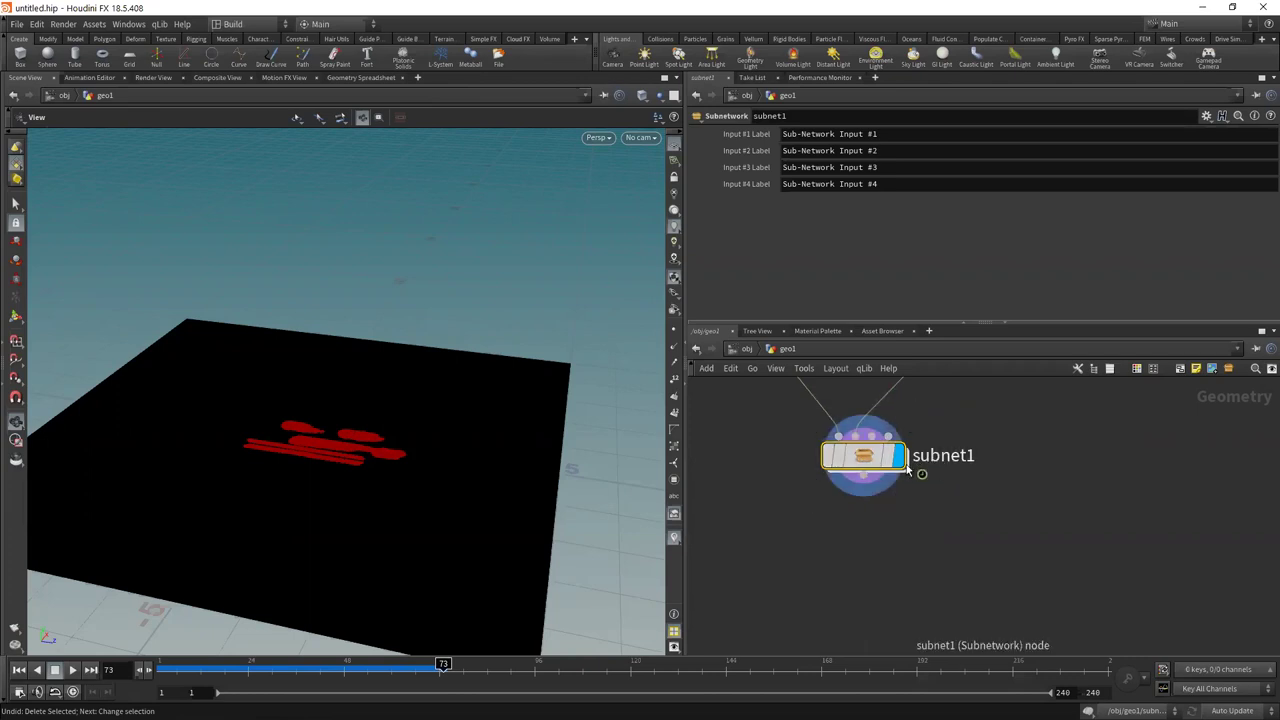
Inside subnet1, place the two Sub-Network Inputs above color1 and unpack1 and reposition solver1 and attribtransfer1.
double_click(905, 466)
left_click_drag(905, 467, 757, 456)
left_click_drag(1008, 461, 904, 460)
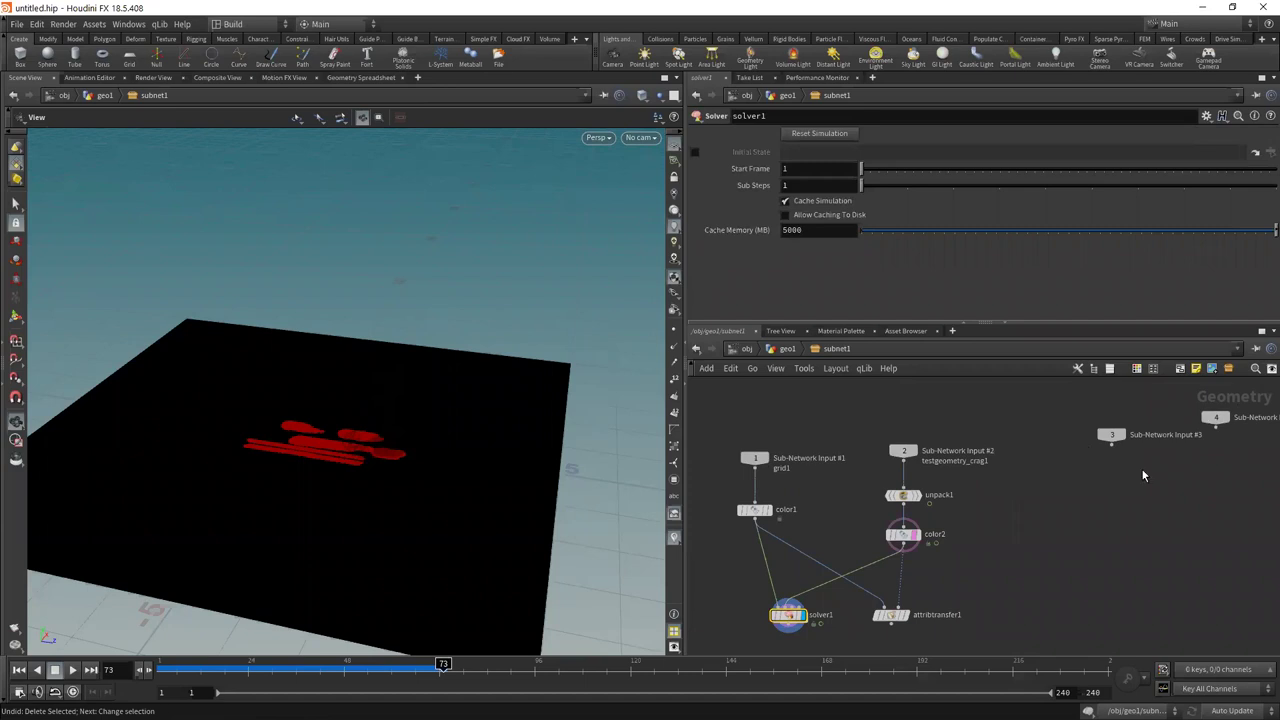
middle_click_drag(991, 598, 1042, 548)
middle_click_drag(883, 619, 899, 601)
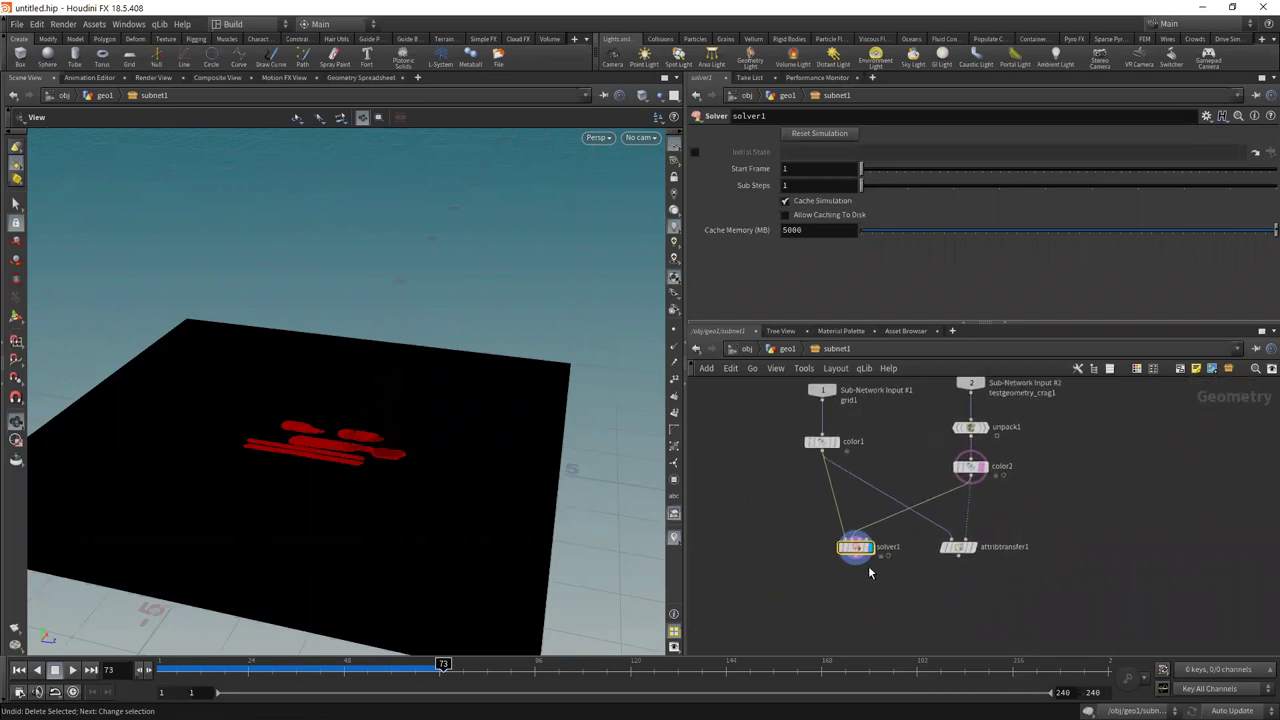
left_click_drag(857, 555, 823, 541)
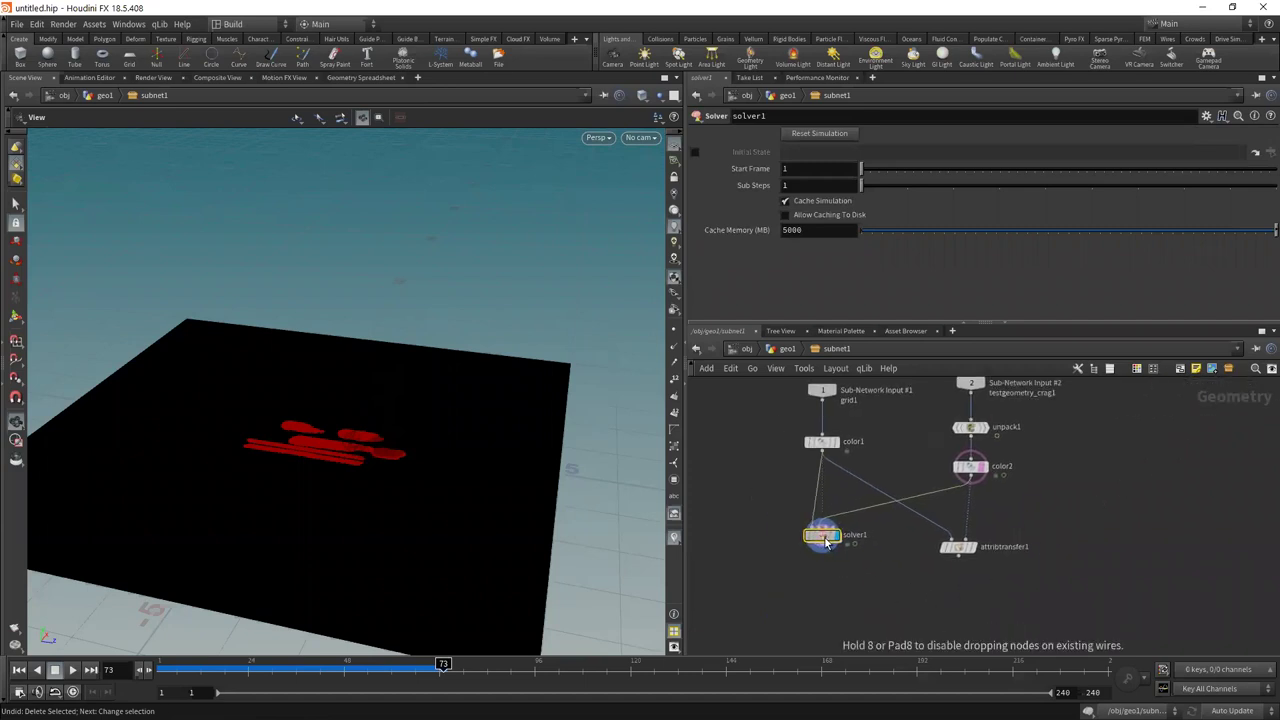
left_click(958, 549)
left_click_drag(960, 553, 972, 540)
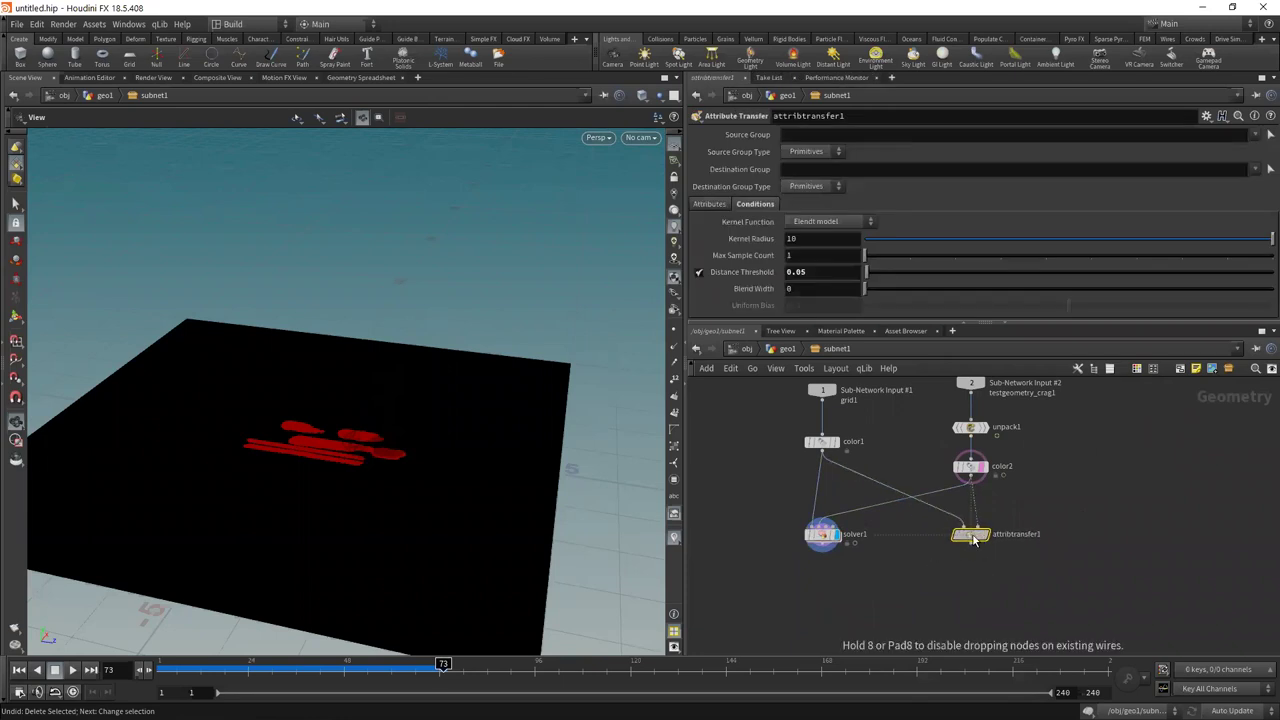
Swap attribtransfer1 beneath color1 with solver1 to its right, and start adding a node from attribtransfer1.
left_click(787, 349)
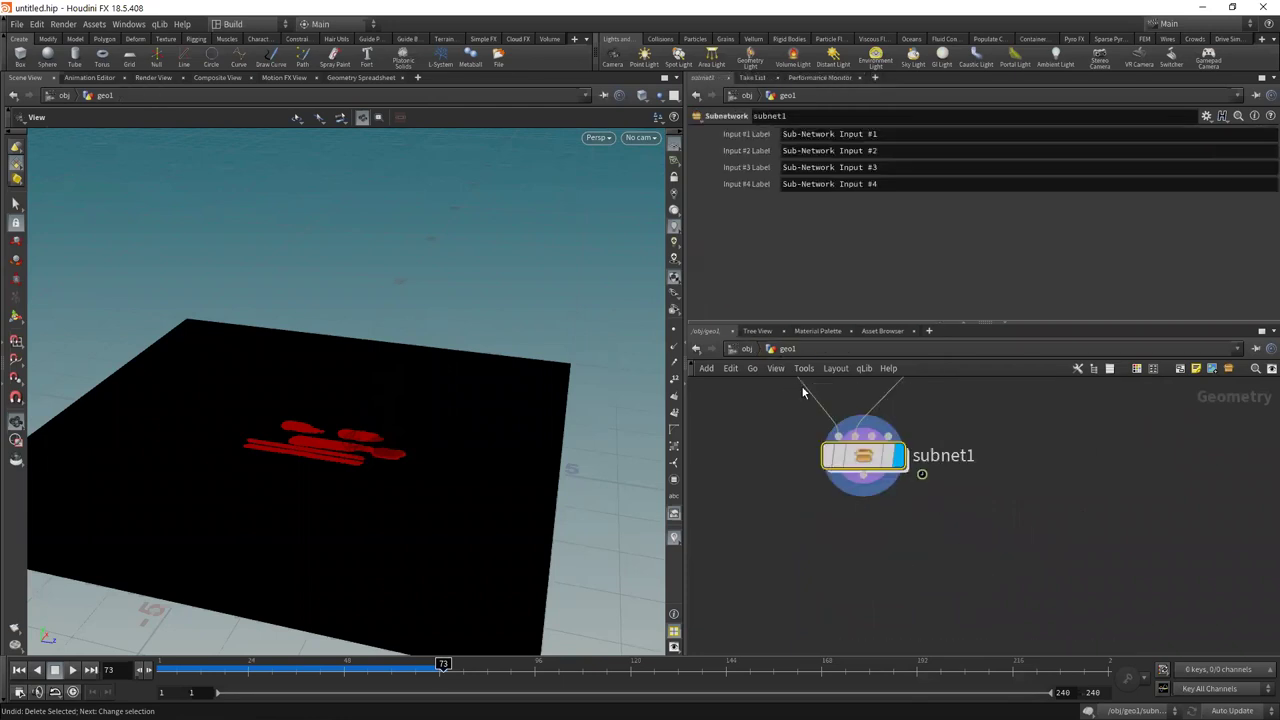
double_click(862, 460)
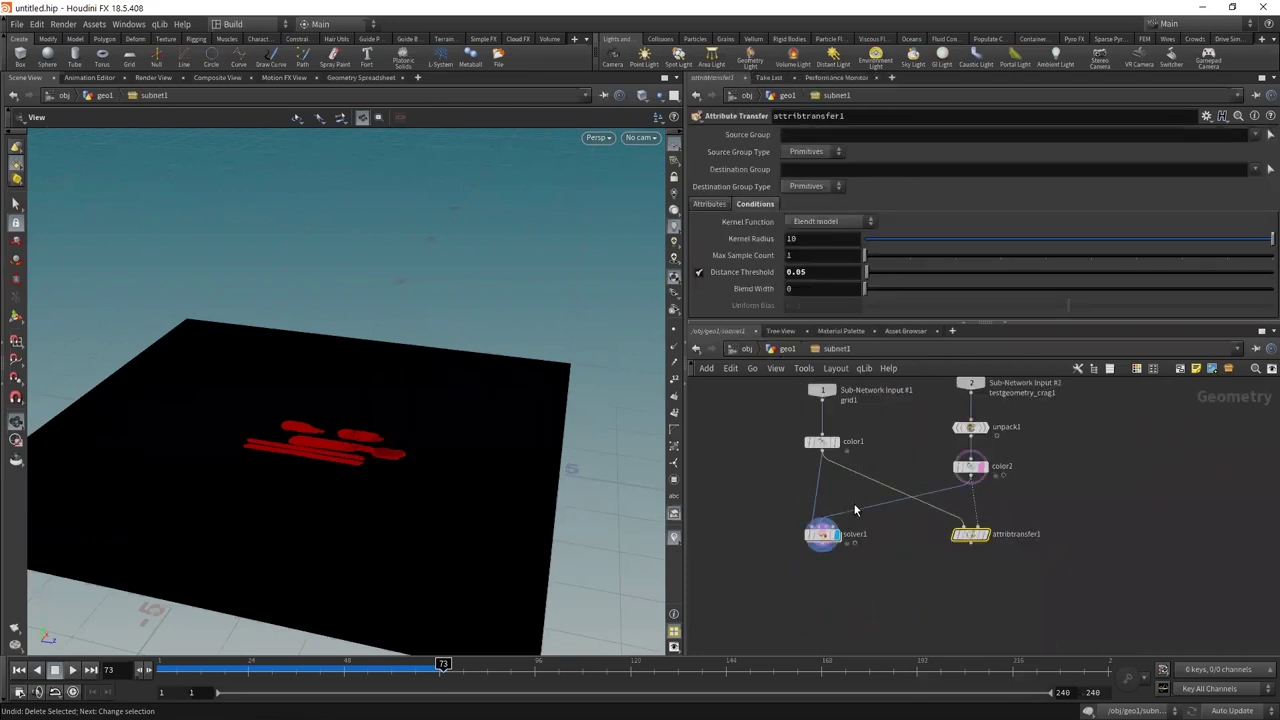
left_click(825, 548)
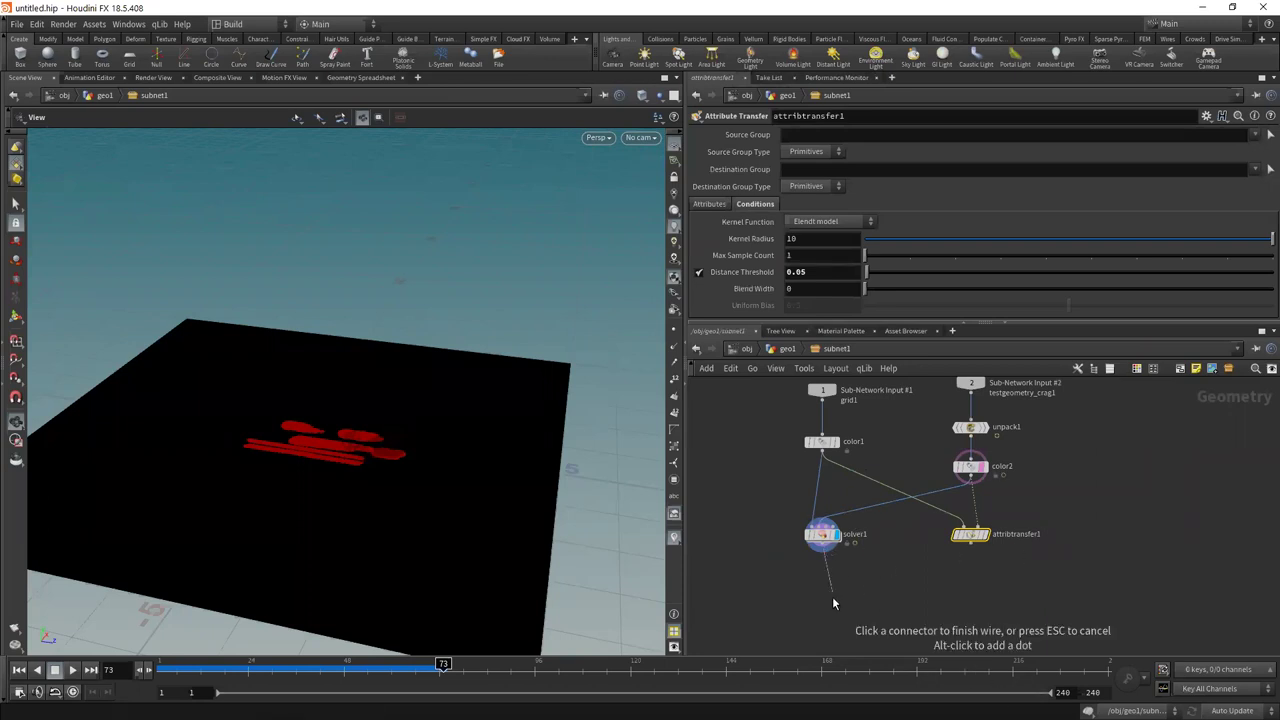
key("Escape")
left_click(970, 548)
key("Escape")
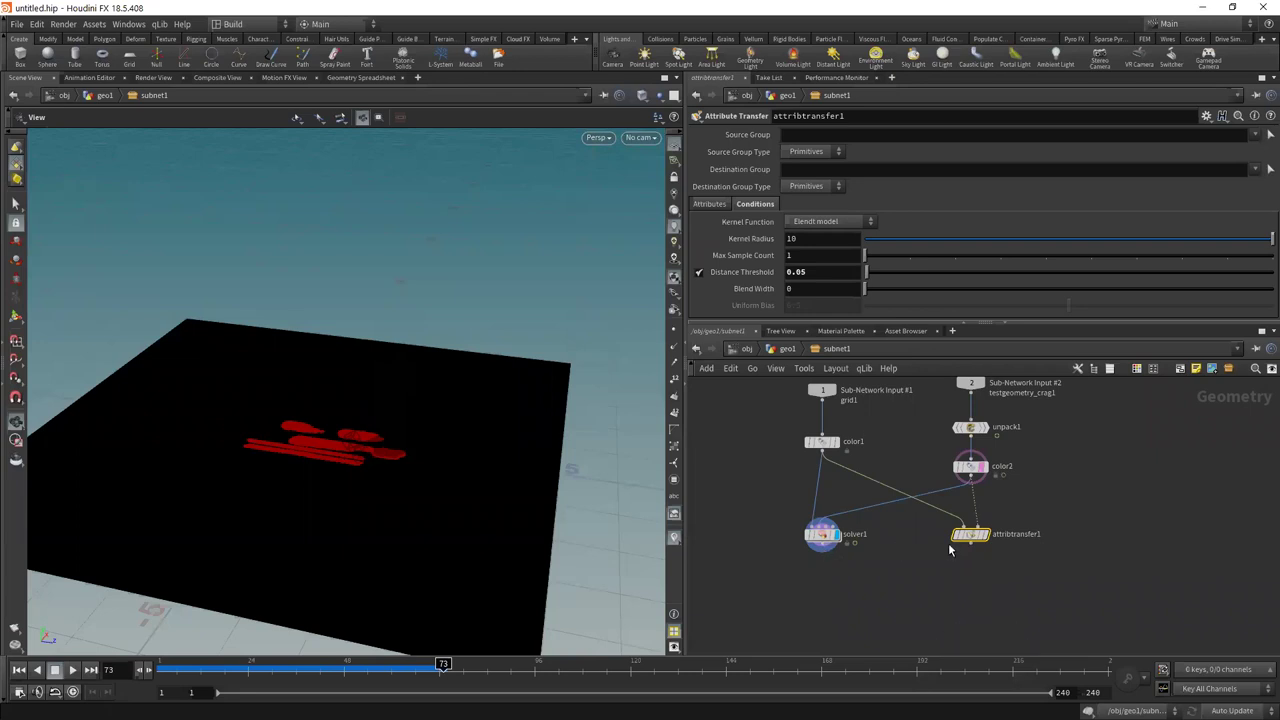
mouse_move(1010, 535)
left_mouse_down()
mouse_move(811, 547)
mouse_move(960, 555)
left_mouse_up()
left_click_drag(788, 547, 842, 542)
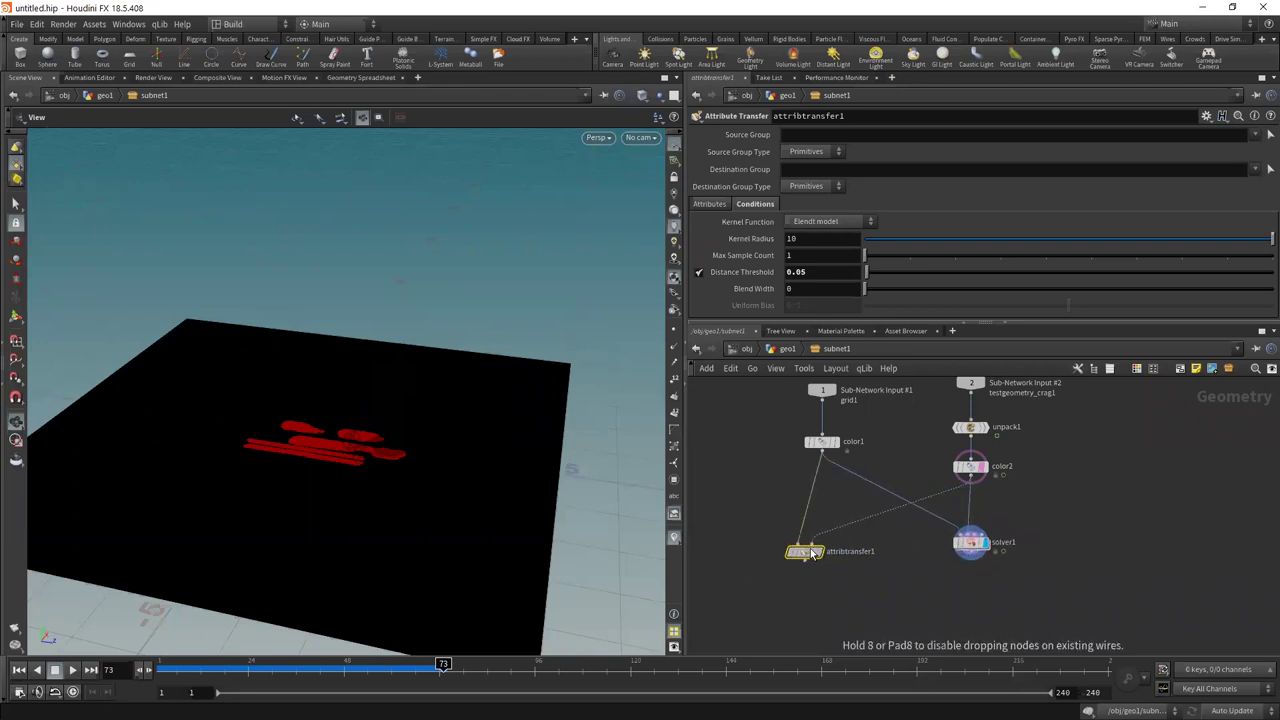
left_click(822, 553)
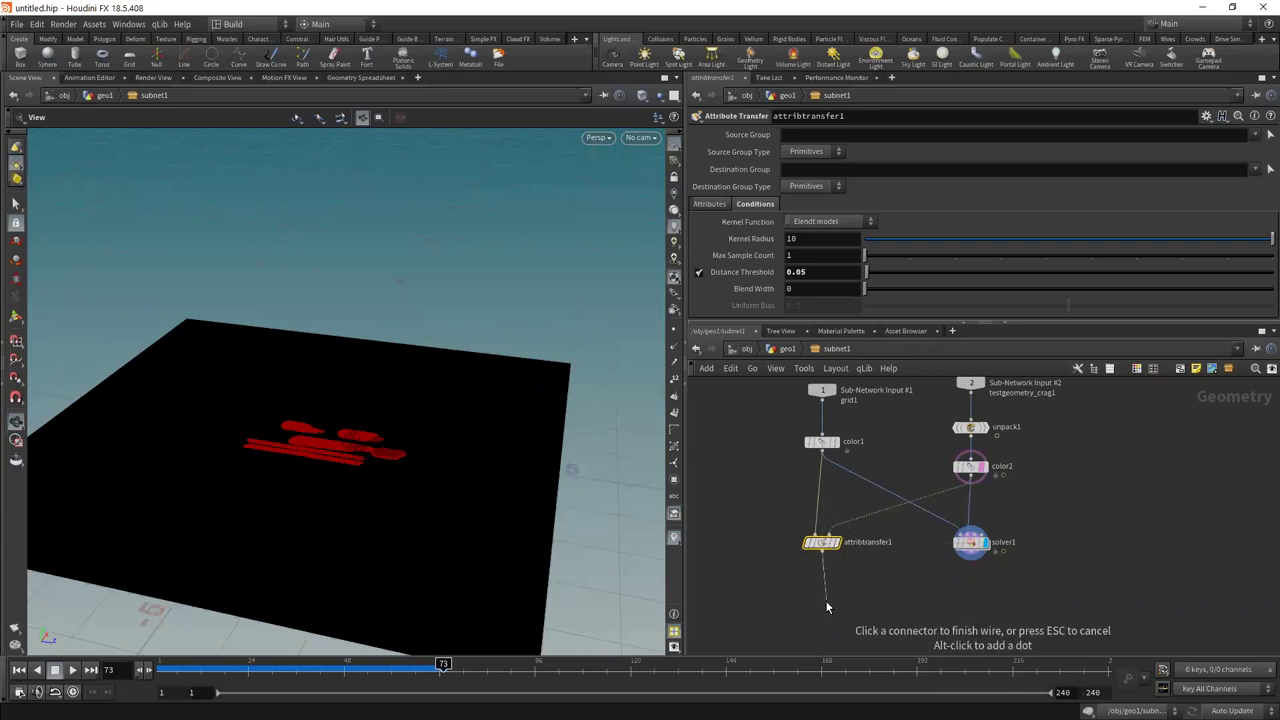
key("Tab")
Add output0 under attribtransfer1 and a copy output1 fed by solver1 with Output Index 1.
type("output")
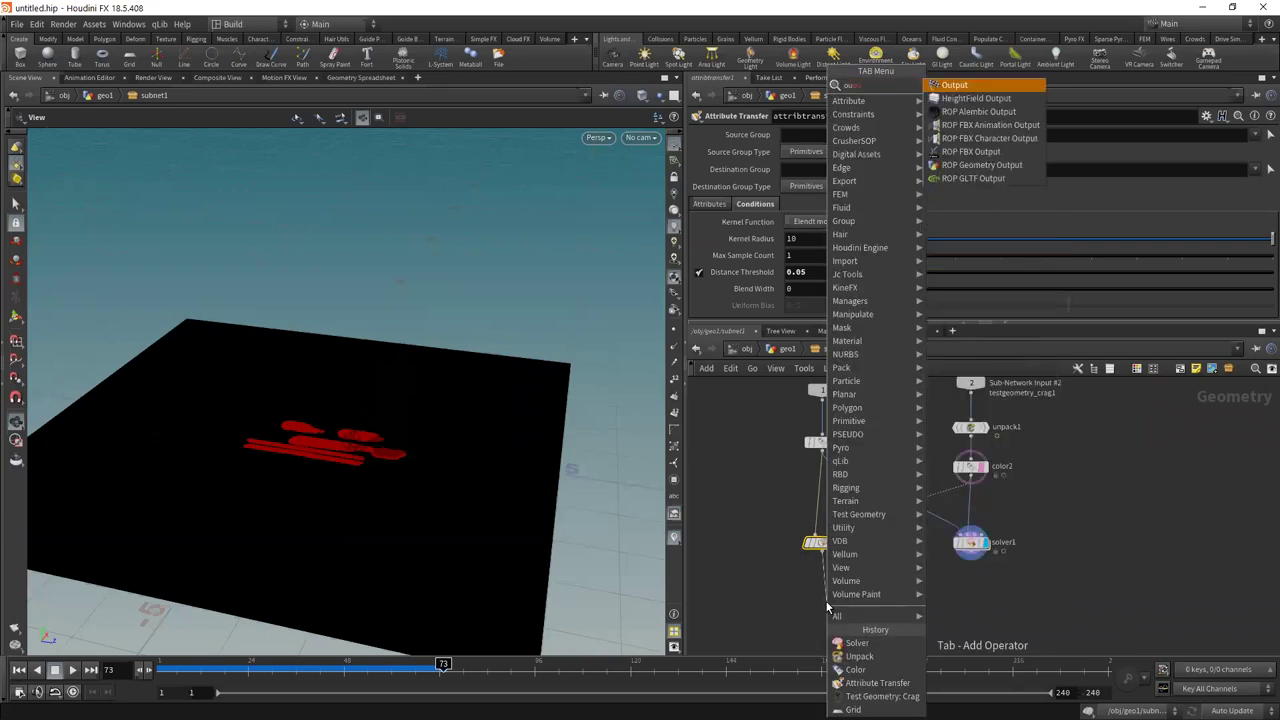
key("Return")
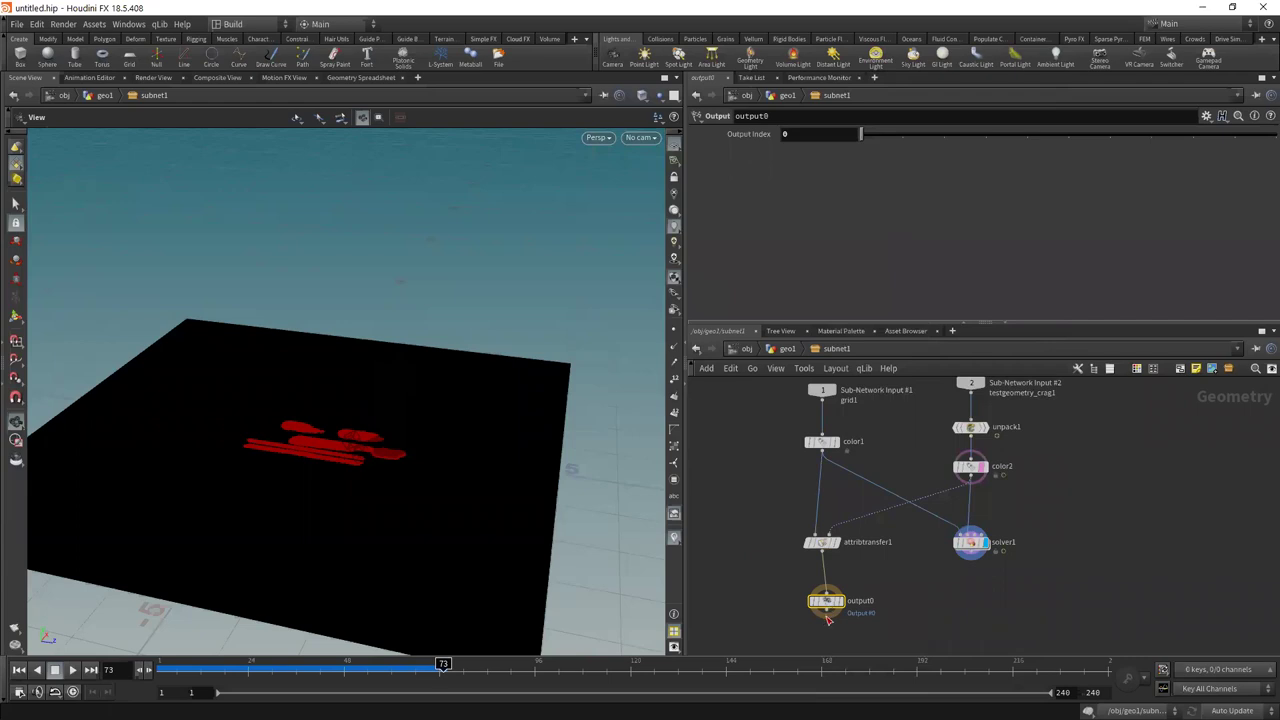
left_click_drag(827, 602, 970, 601, "alt")
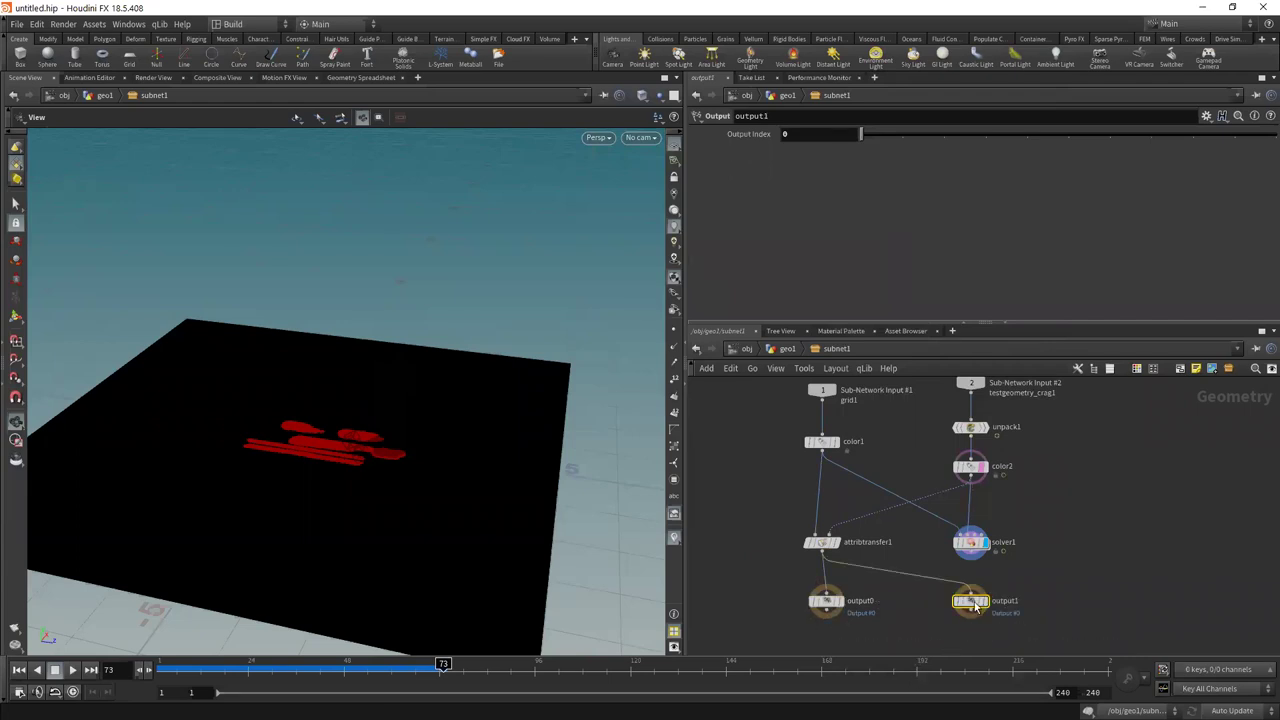
left_click(976, 558)
left_click(971, 590)
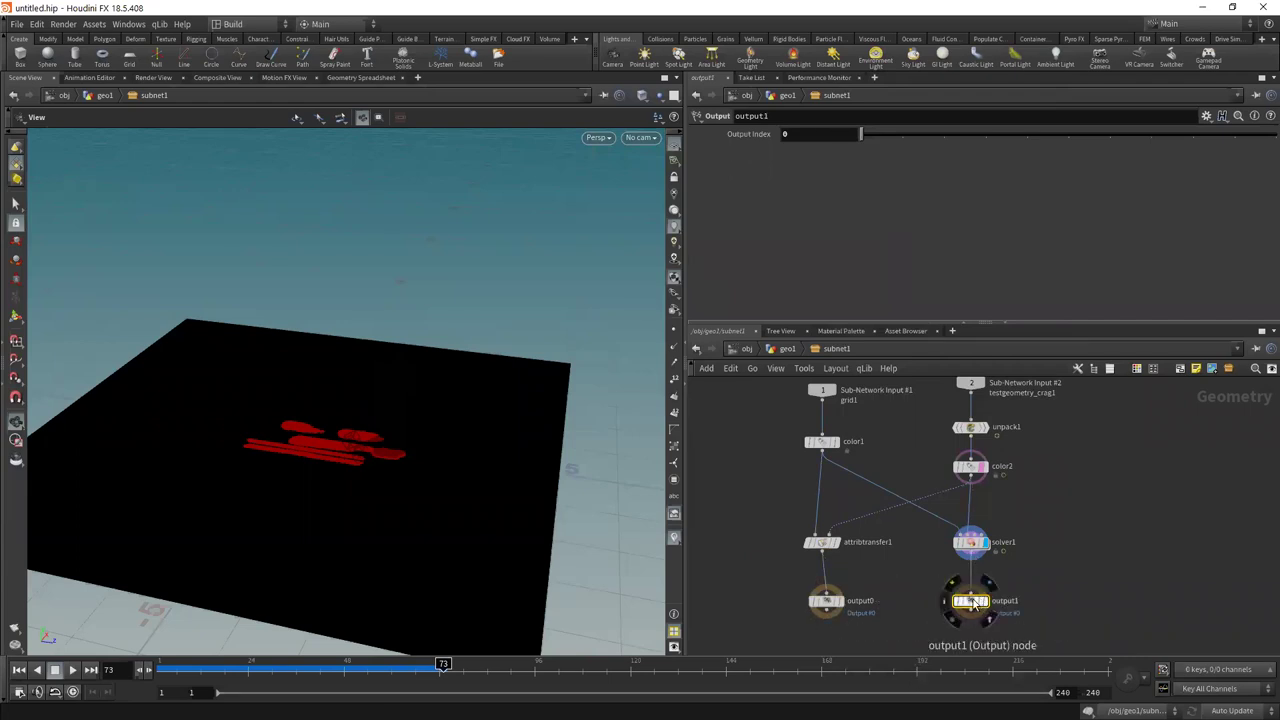
left_click(897, 138)
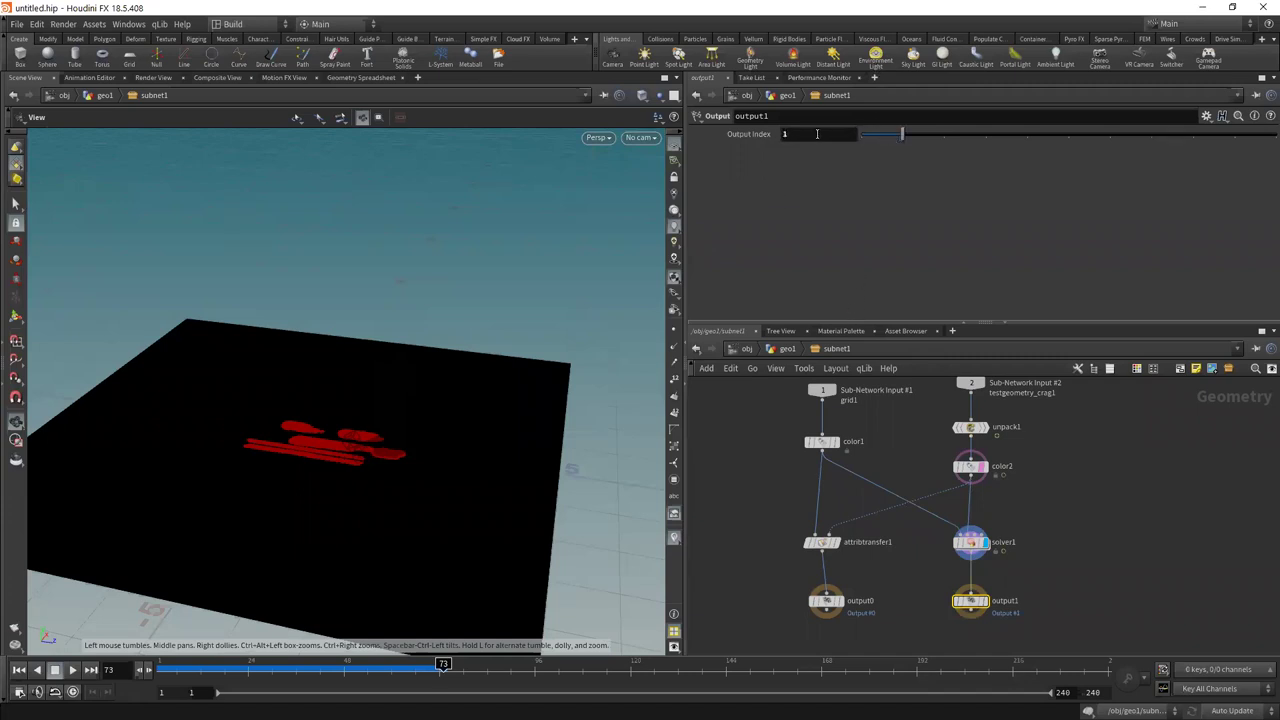
left_click(791, 348)
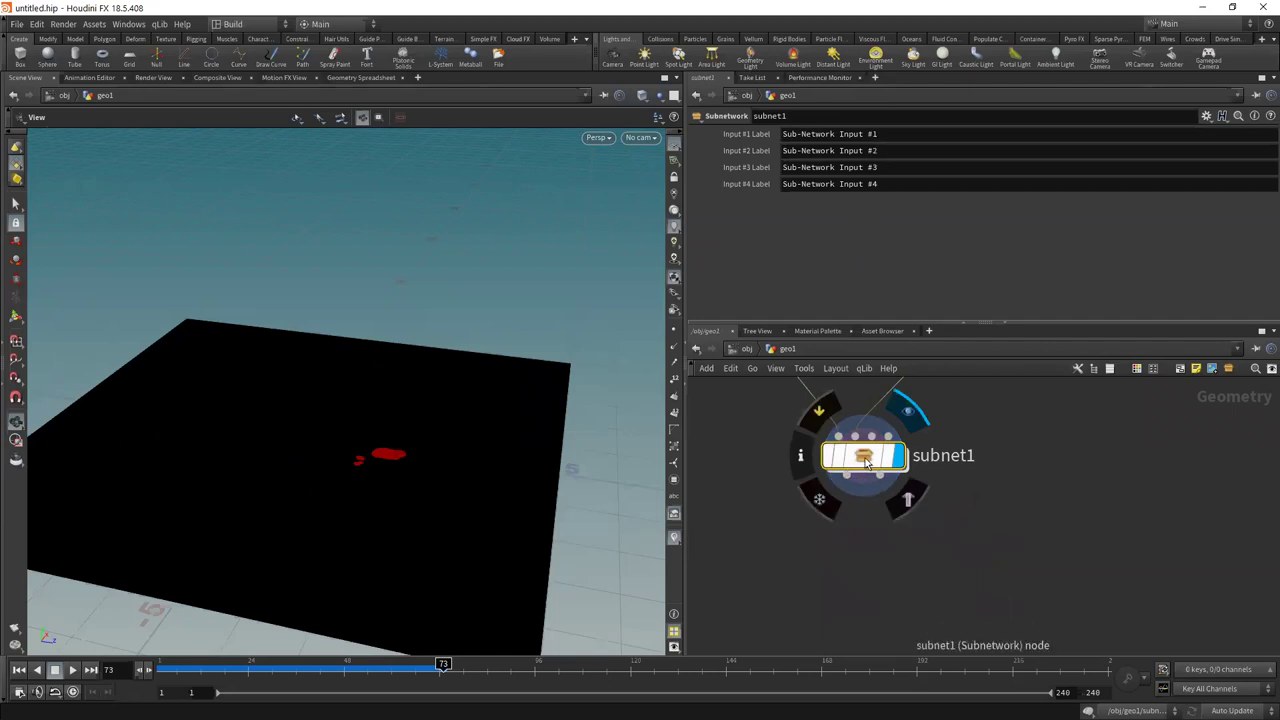
Inside subnet1, deselect the input nodes and align output0 under attribtransfer1.
double_click(866, 460)
scroll(1012, 477, "down", 3)
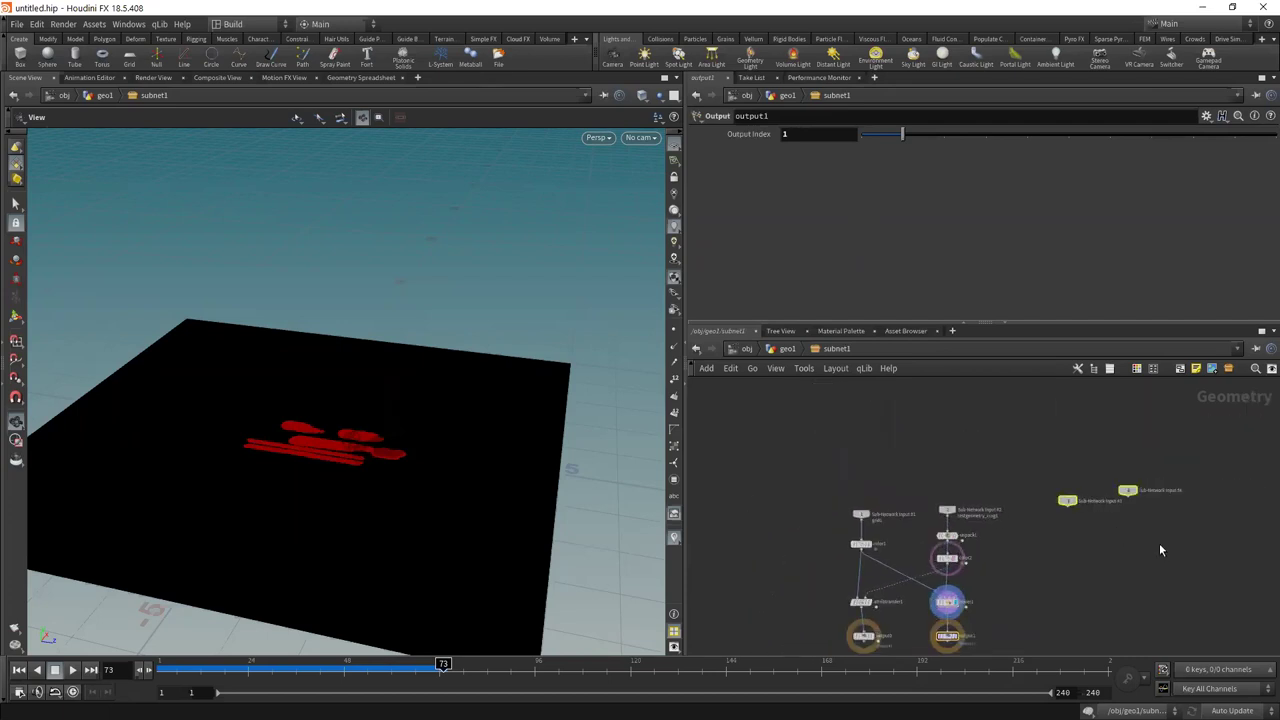
left_click(1041, 468)
scroll(1020, 528, "up", 2)
scroll(968, 555, "up", 2)
scroll(812, 572, "up", 1)
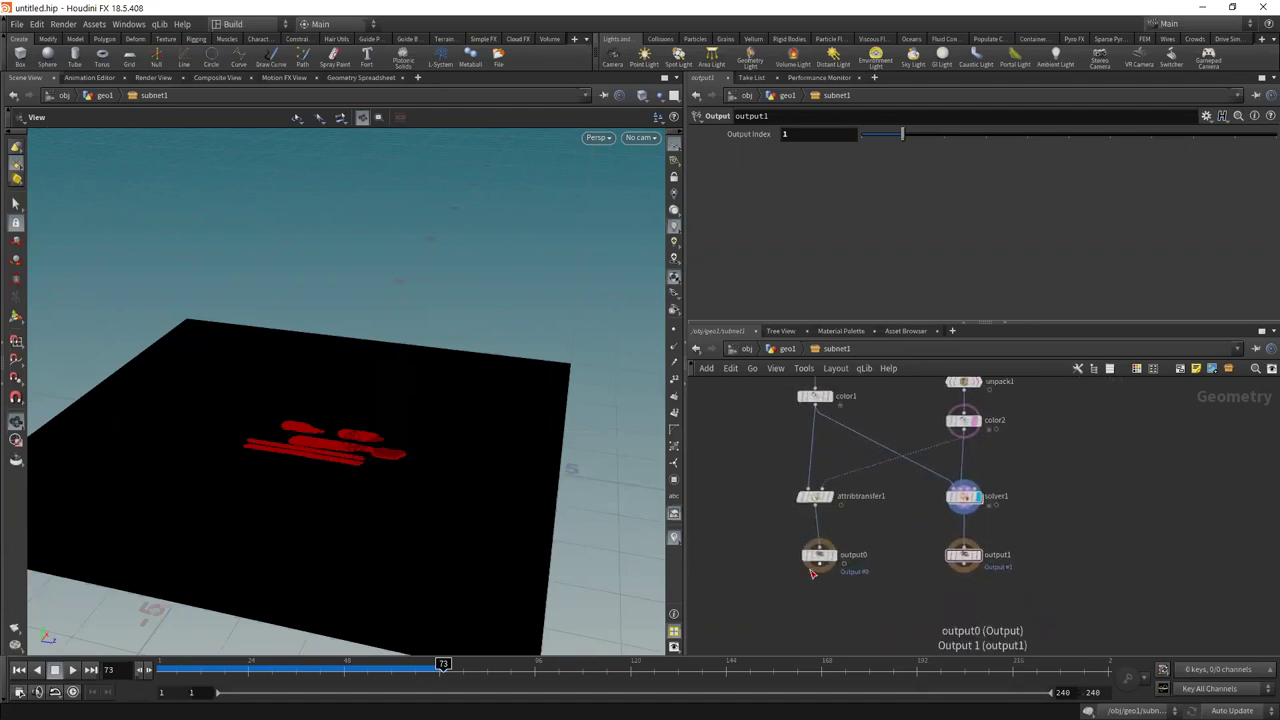
left_click_drag(812, 572, 808, 572)
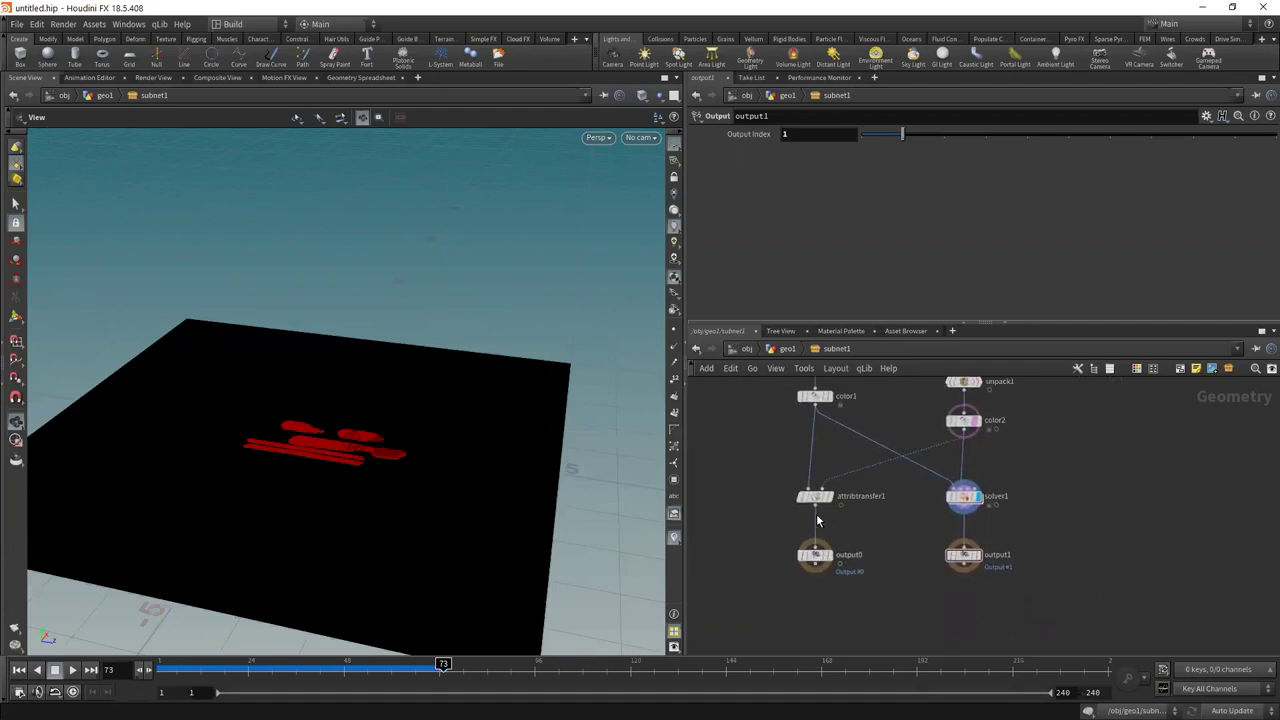
left_click(786, 350)
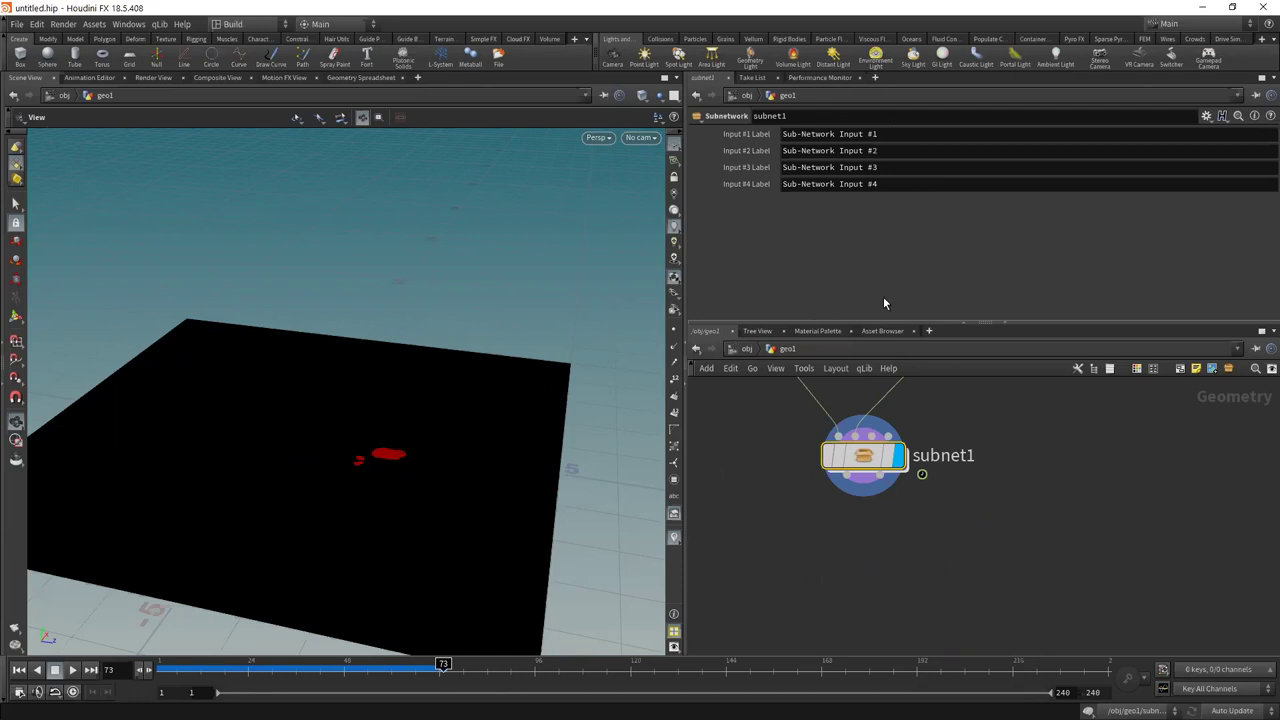
Re-enter subnet1, frame all its nodes with H, and return to geo1.
double_click(860, 455)
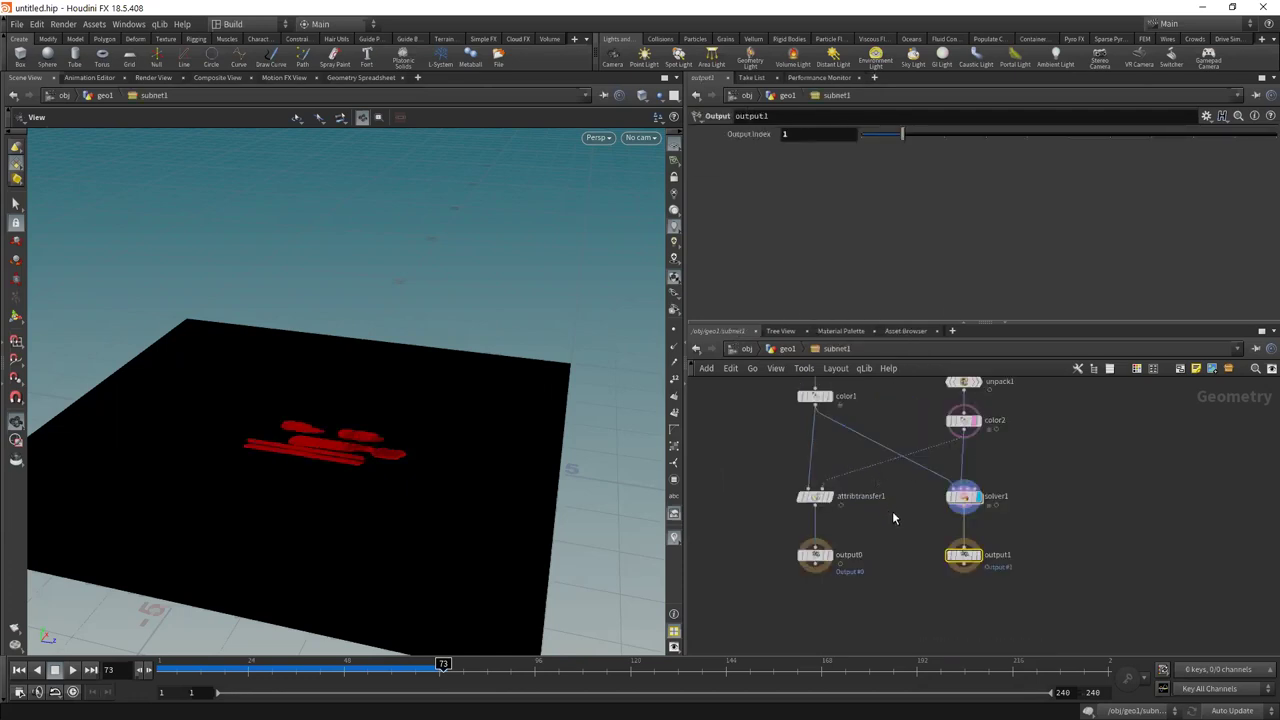
key("h")
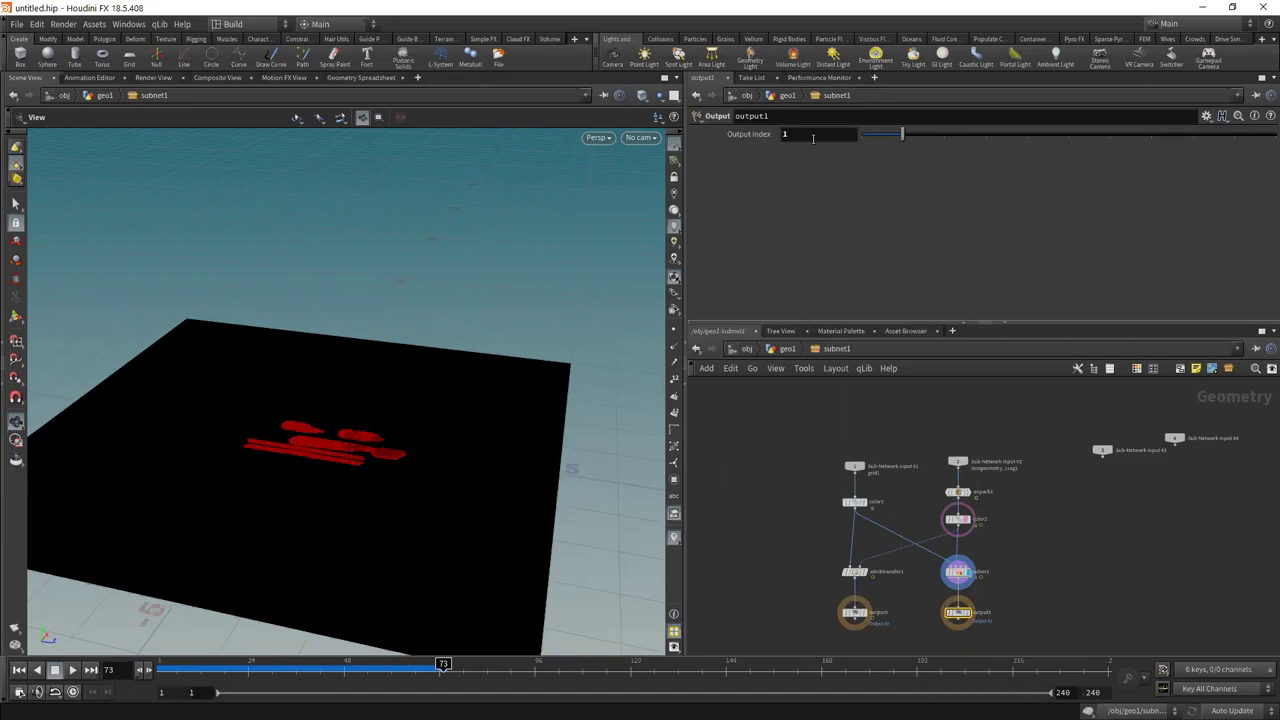
left_click(786, 96)
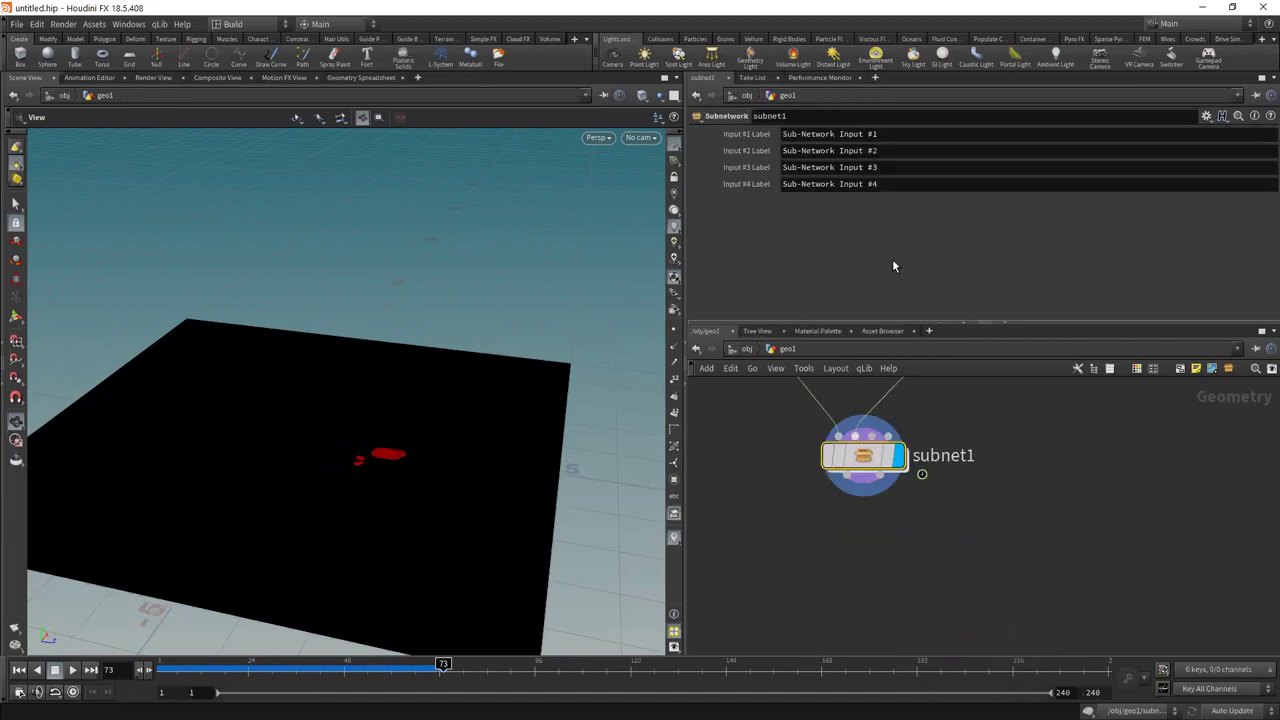
In subnet1's Edit Parameter Interface, select all four Input Label parameters and tick Invisible.
left_click(1205, 116)
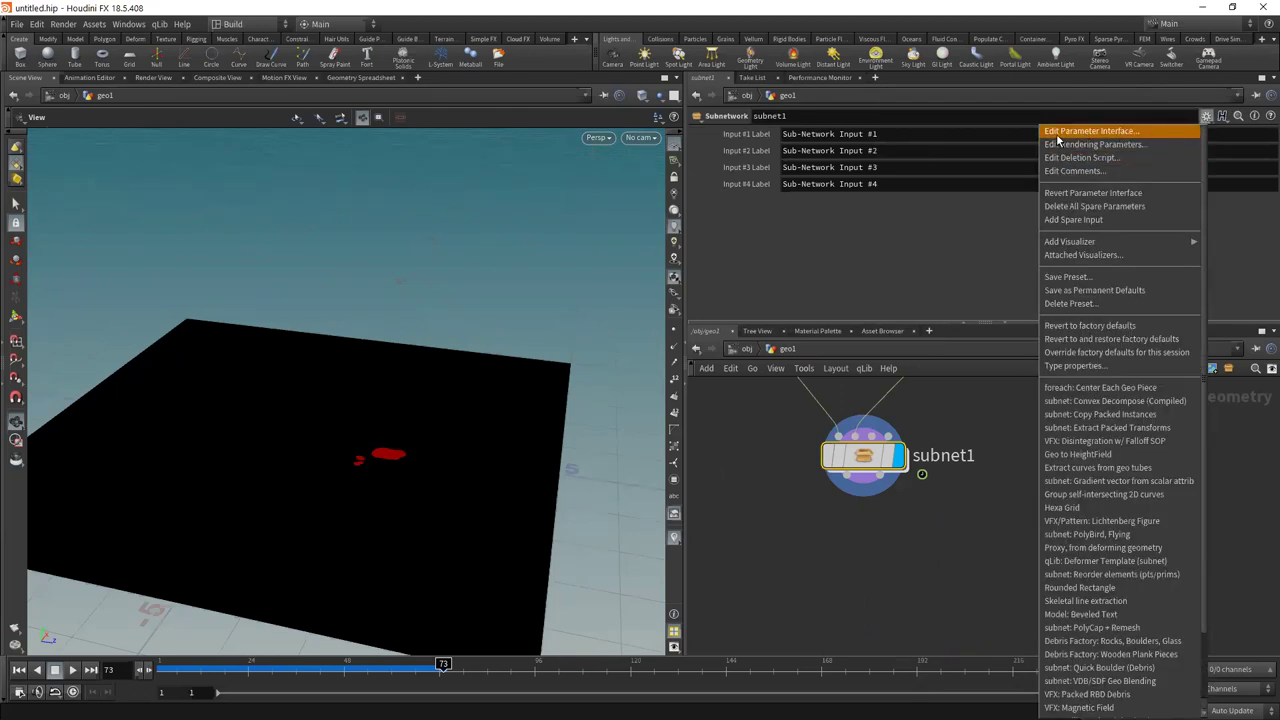
left_click(1100, 131)
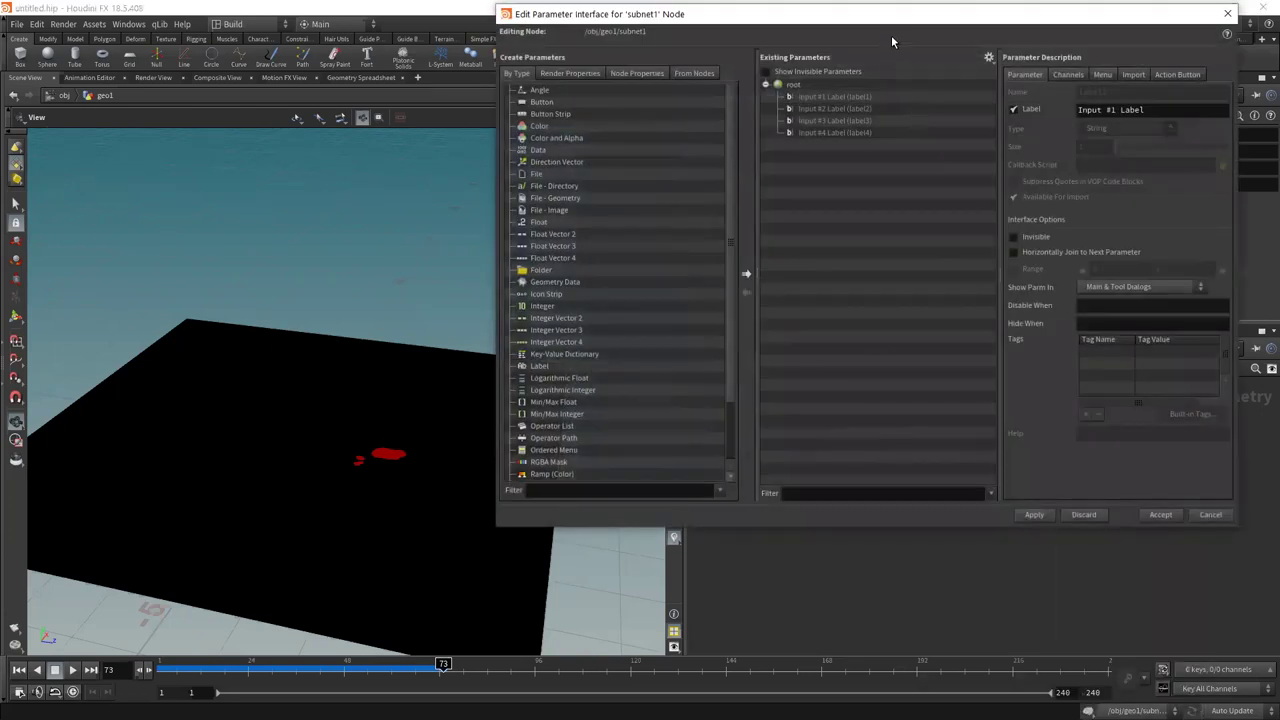
left_click_drag(888, 20, 804, 100)
left_click(749, 178)
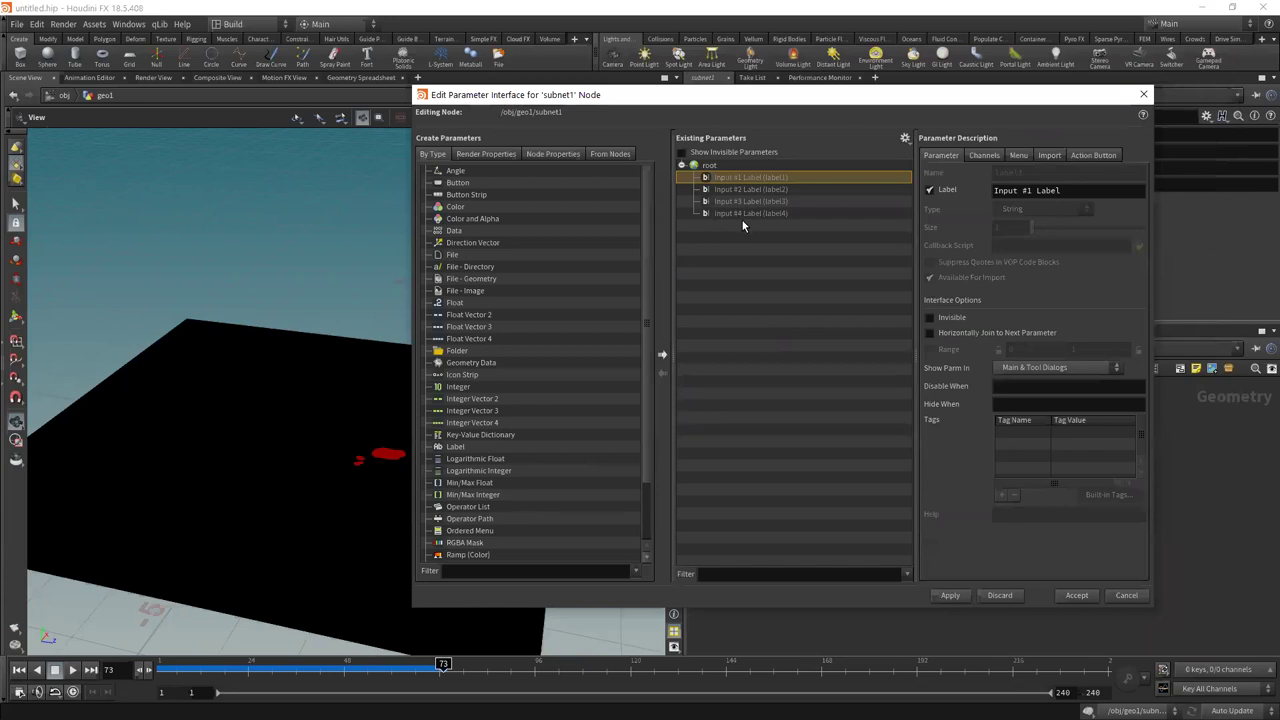
left_click(744, 212, "shift")
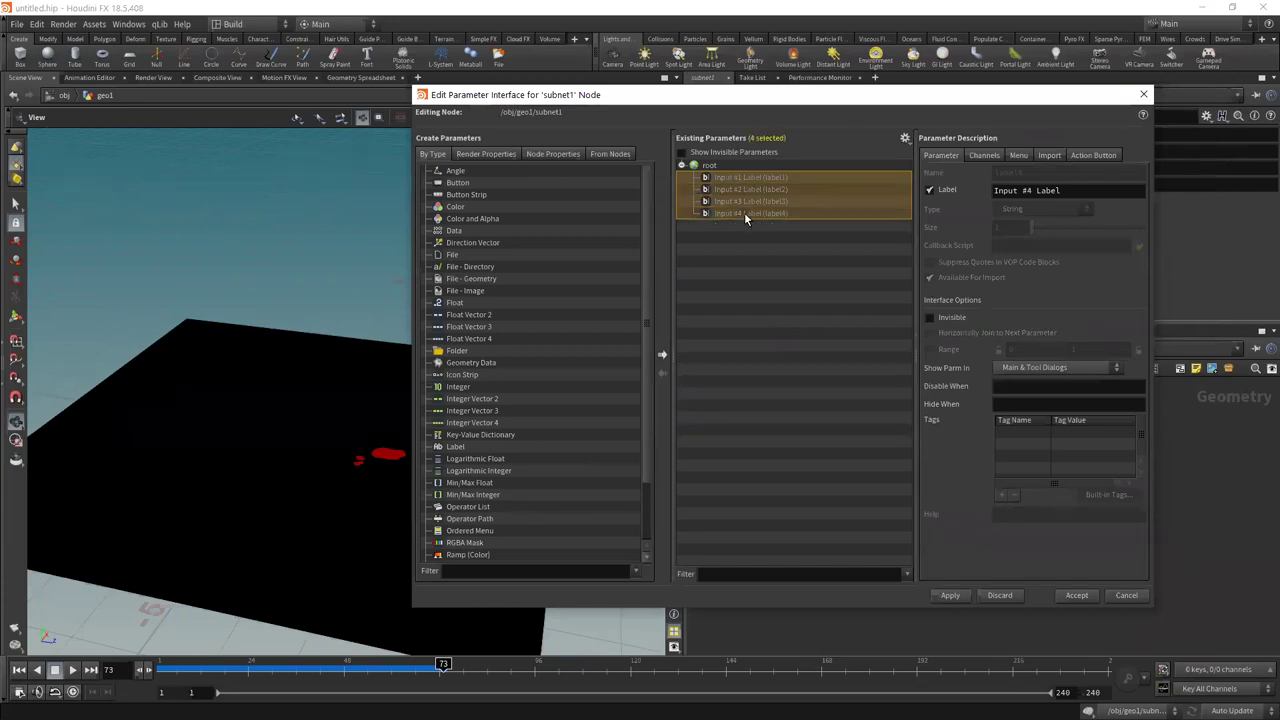
left_click(933, 319)
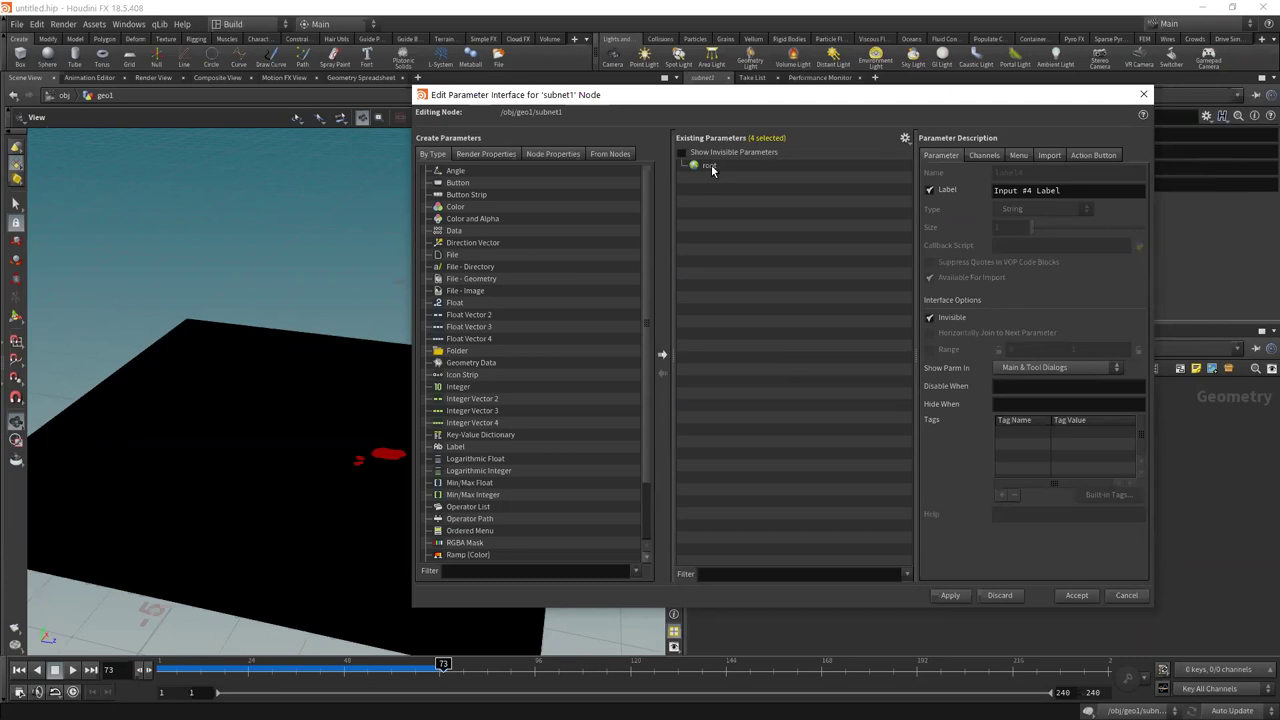
left_click_drag(800, 95, 661, 209)
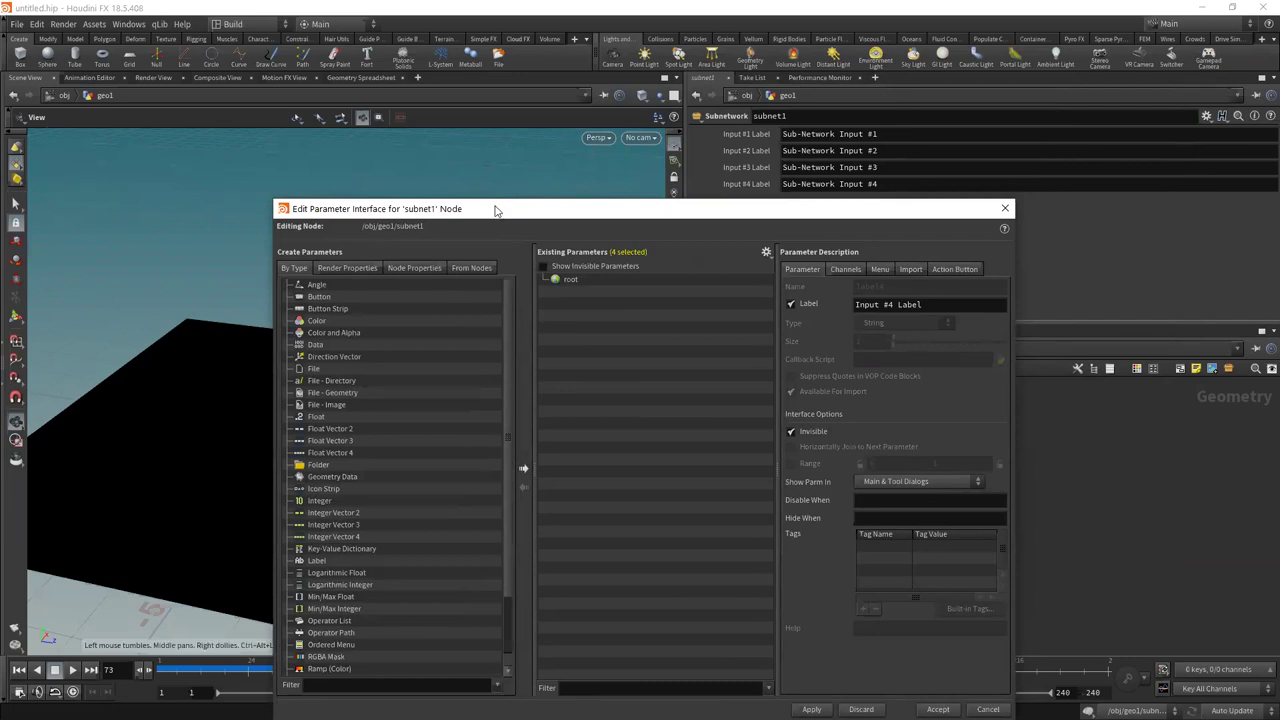
left_click_drag(494, 210, 318, 131)
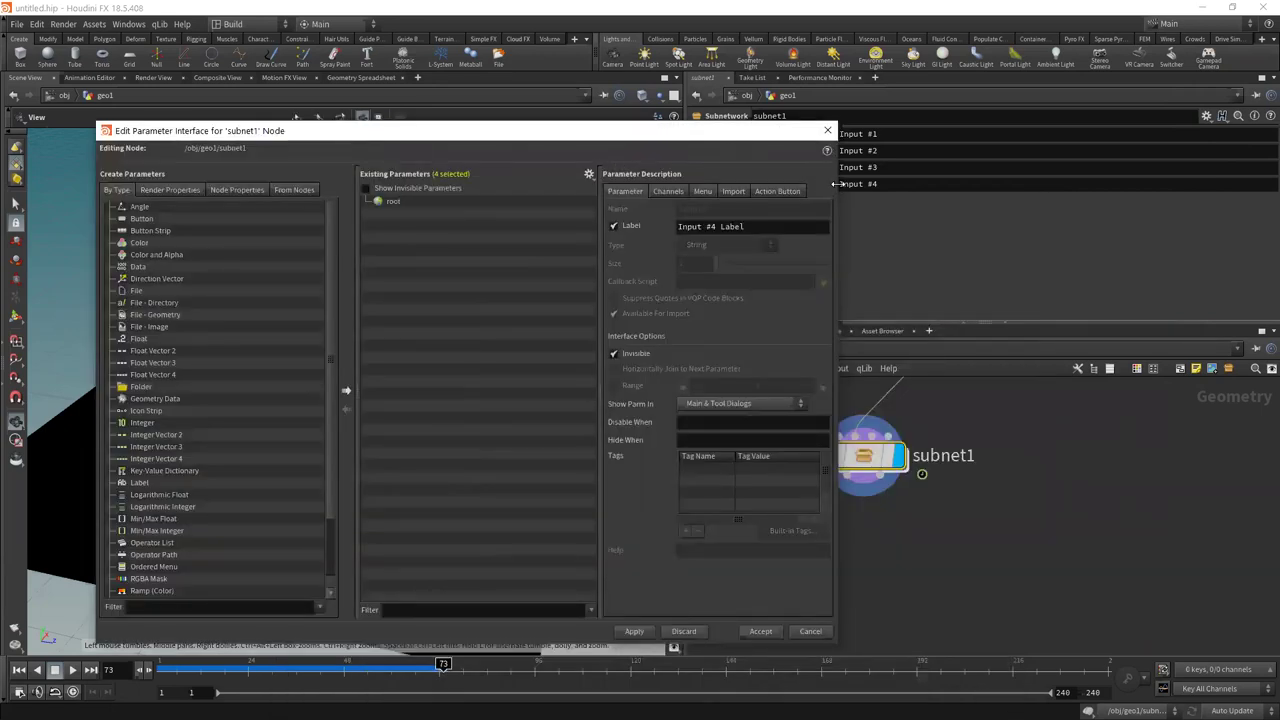
left_click_drag(838, 183, 694, 183)
Enter subnet1, move unpack1 up and to the right, and review its info panel.
key("h")
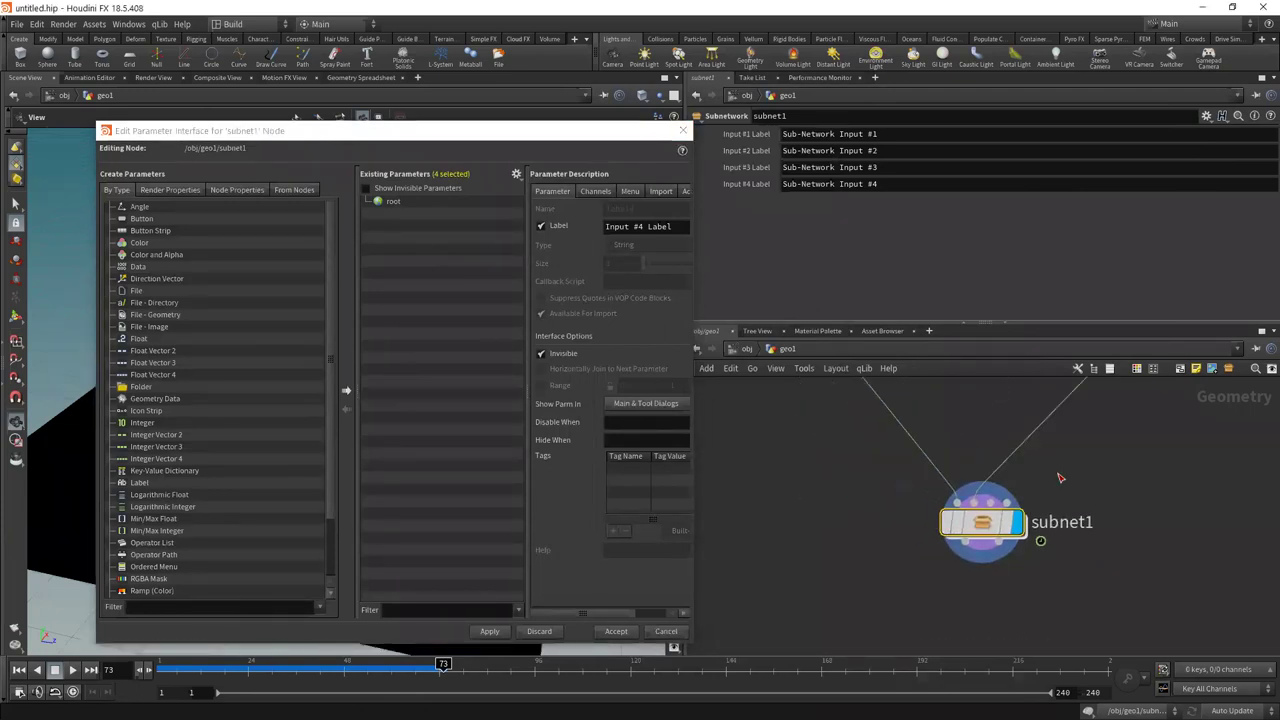
double_click(982, 522)
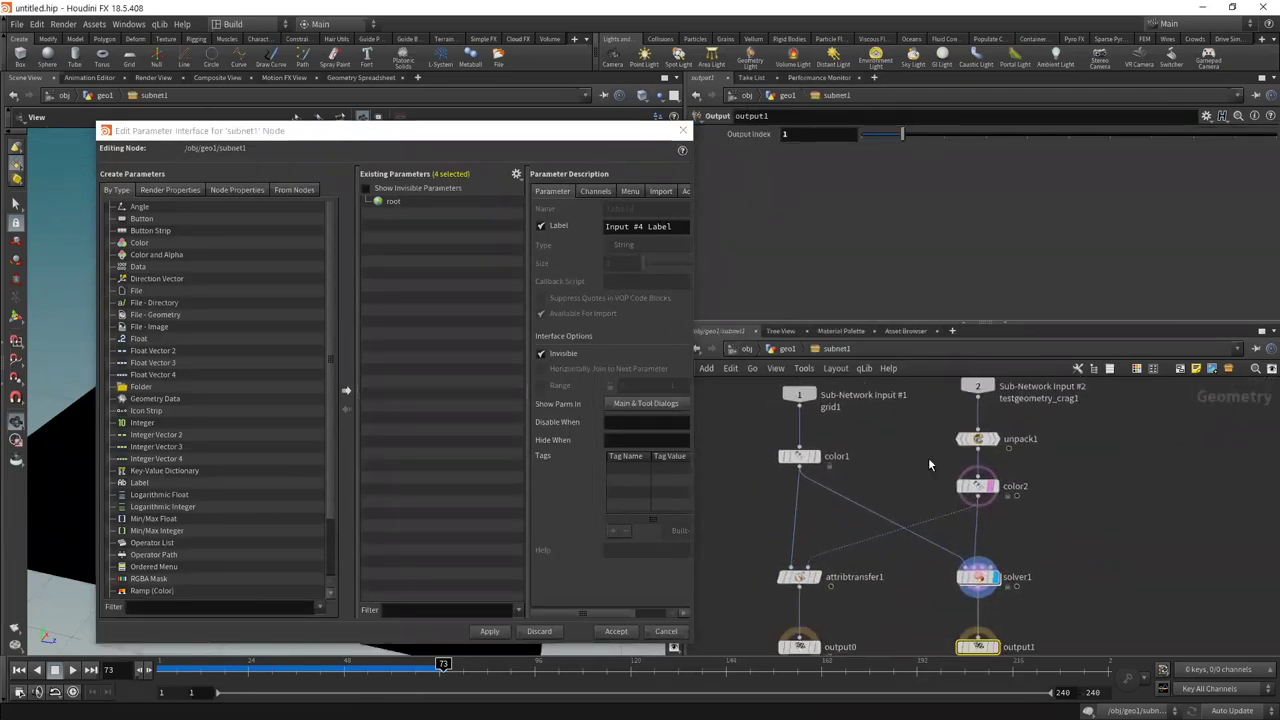
left_click(978, 439)
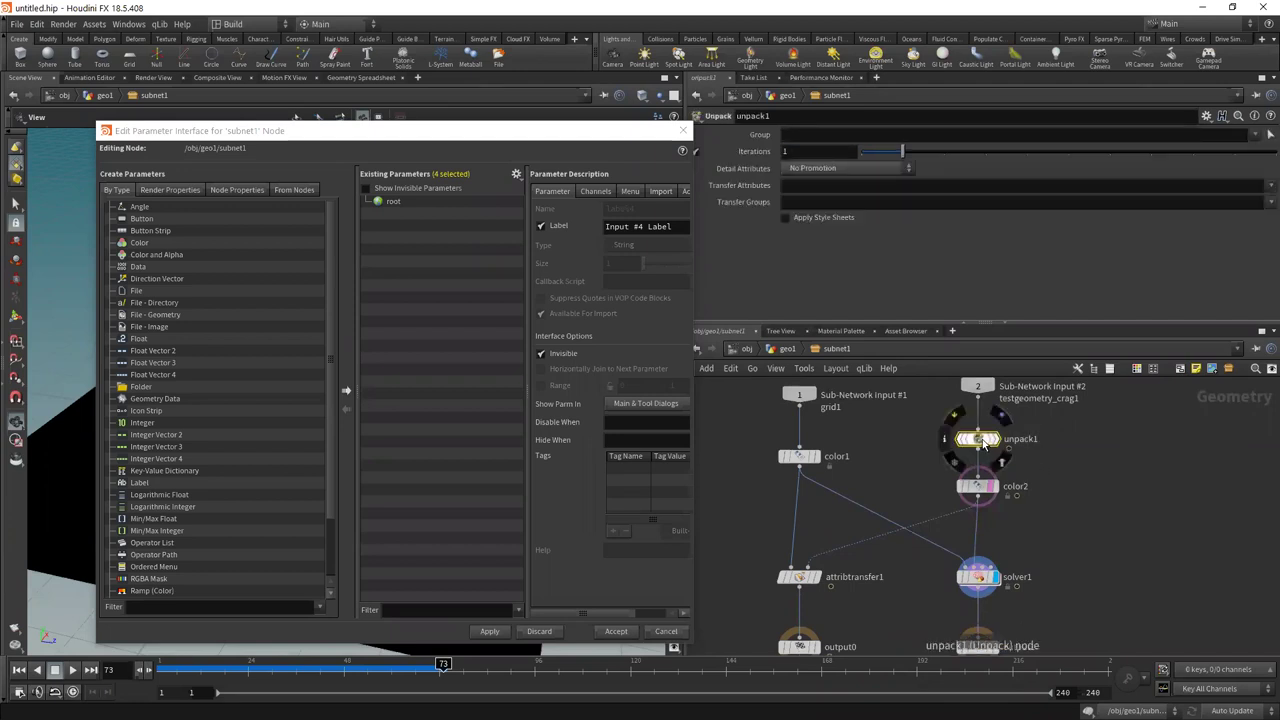
mouse_move(978, 439)
left_click_drag(982, 445, 1051, 435)
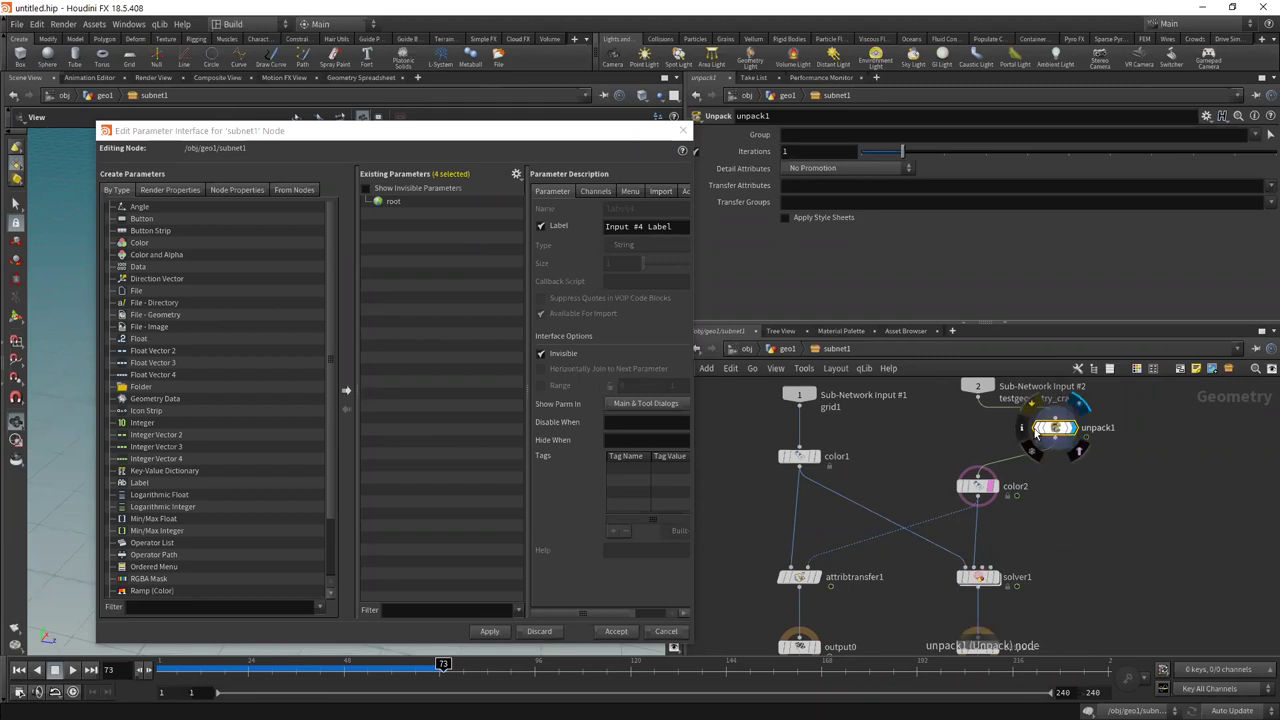
left_click(1022, 427)
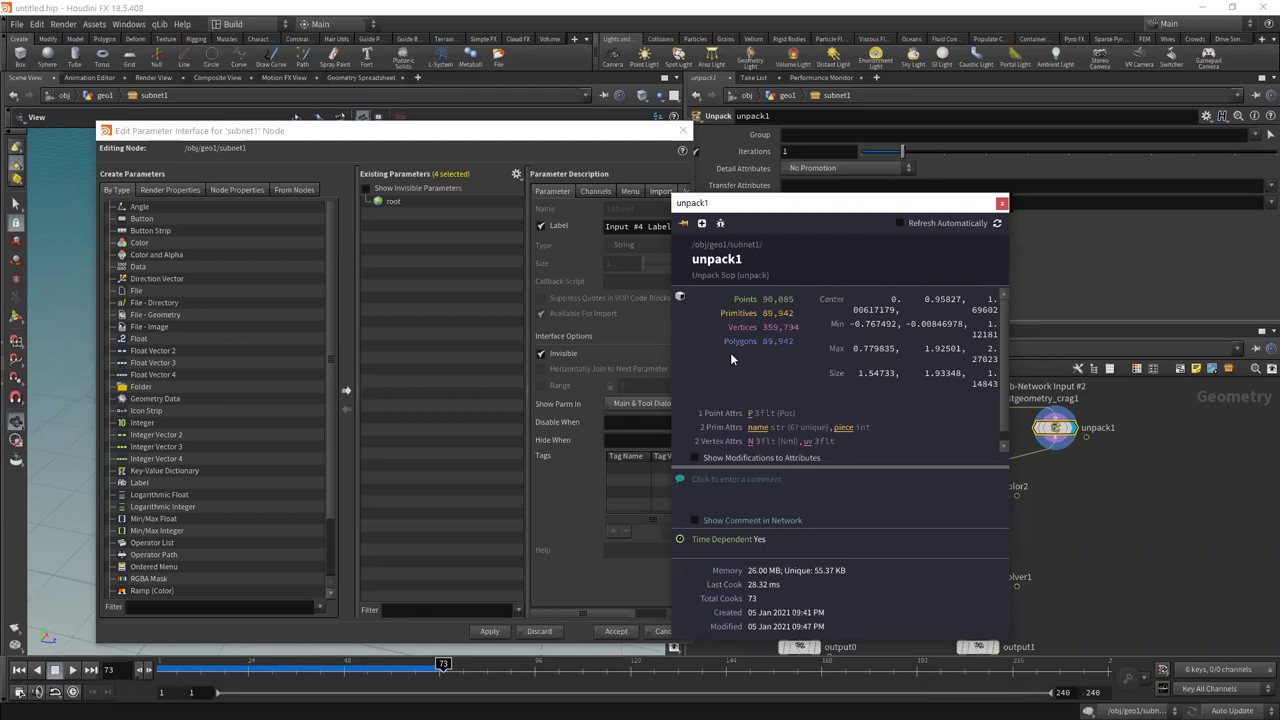
left_click(1002, 204)
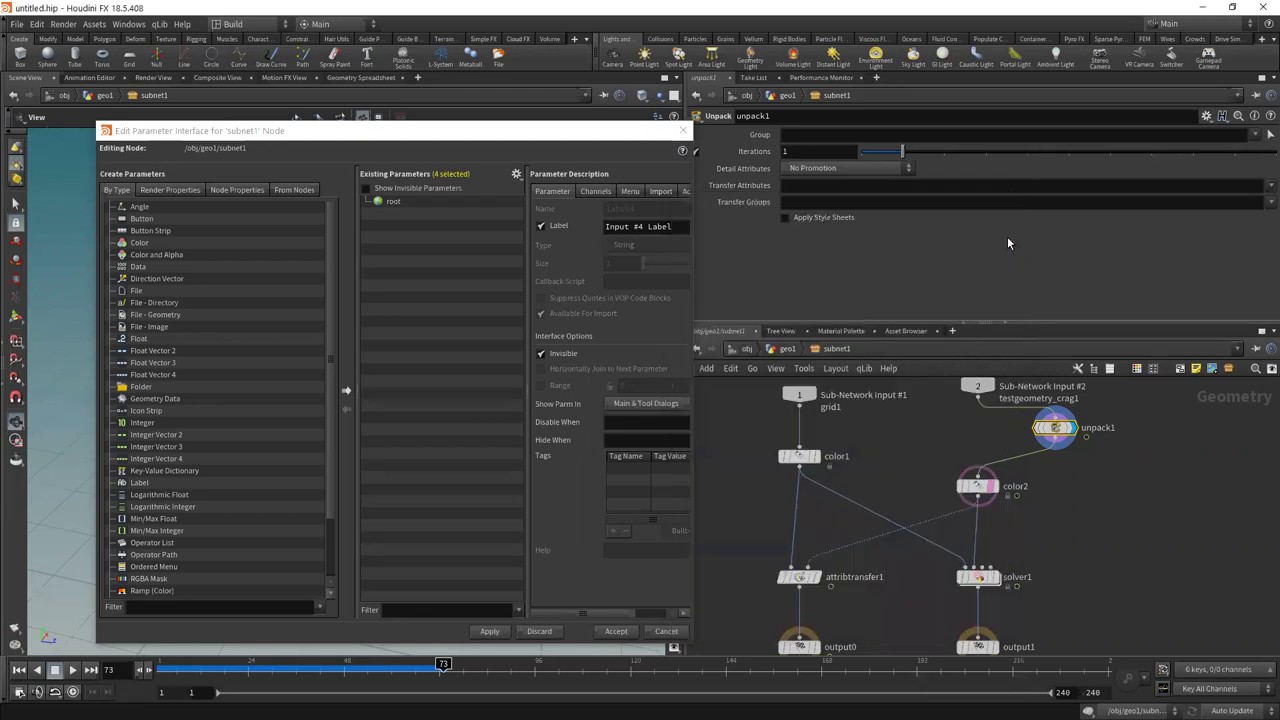
Create a Convert node (convert1) beside unpack1.
key("Tab")
type("convert")
key("Return")
Insert convert1 on the wire between unpack1 and color2.
left_click(1077, 470)
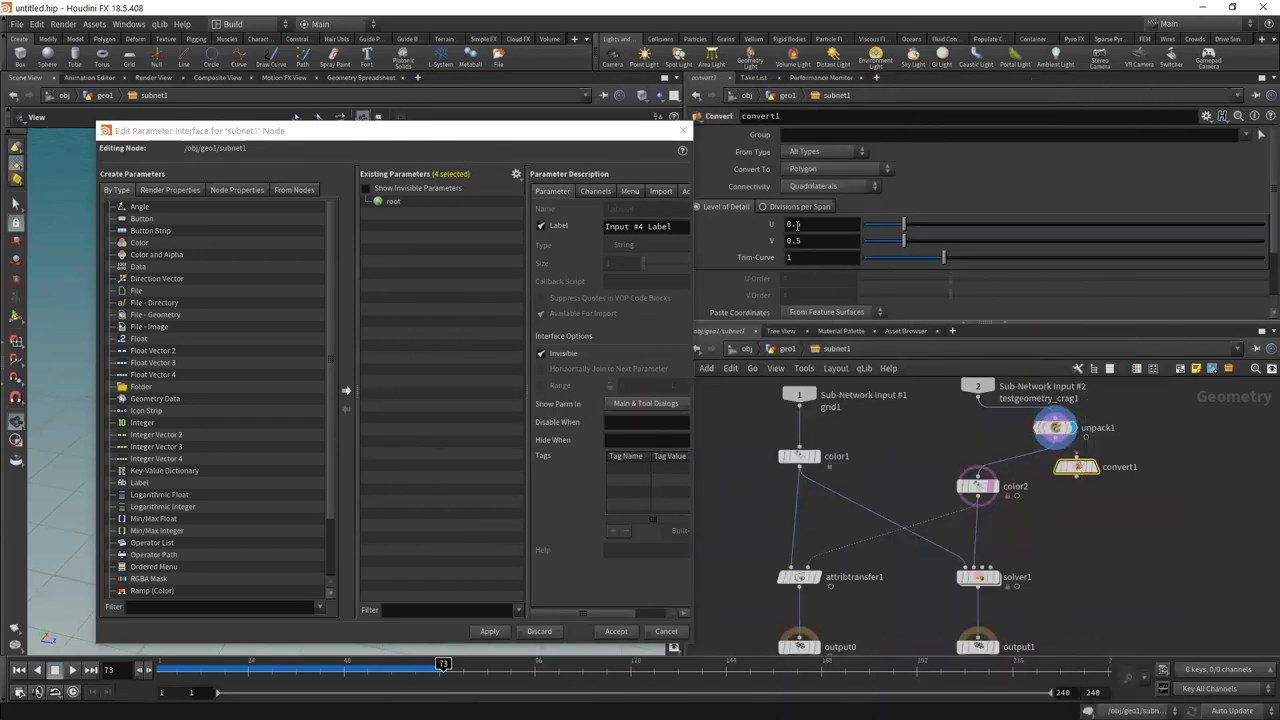
left_click_drag(1077, 463, 1058, 474)
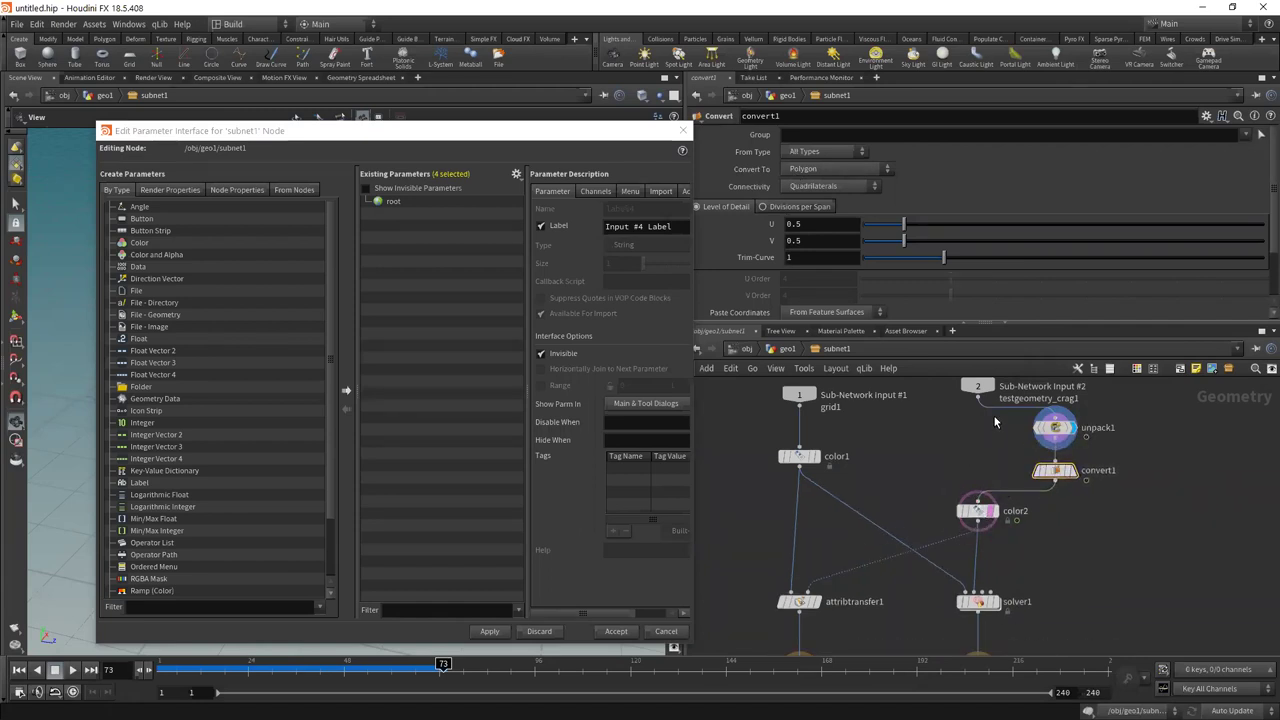
left_click_drag(998, 414, 1092, 491)
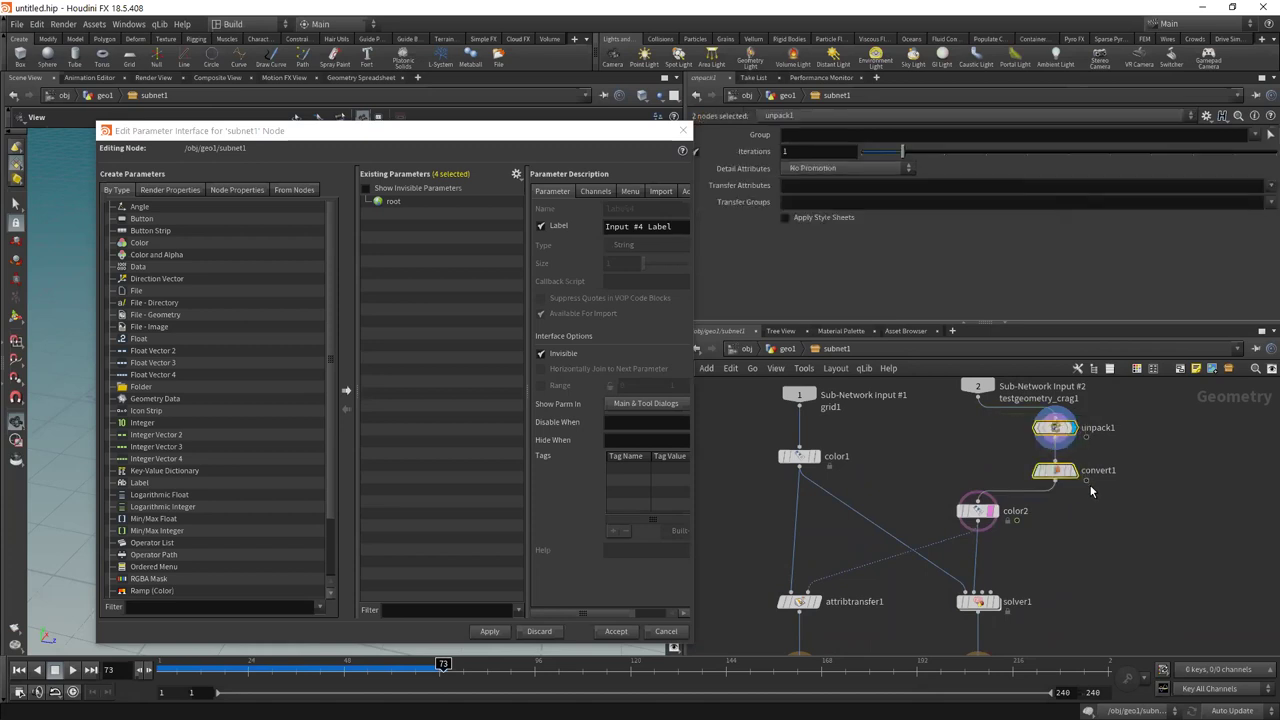
Add switch1 taking Sub-Network Input #2 and convert1, with its output feeding color2.
key("Tab")
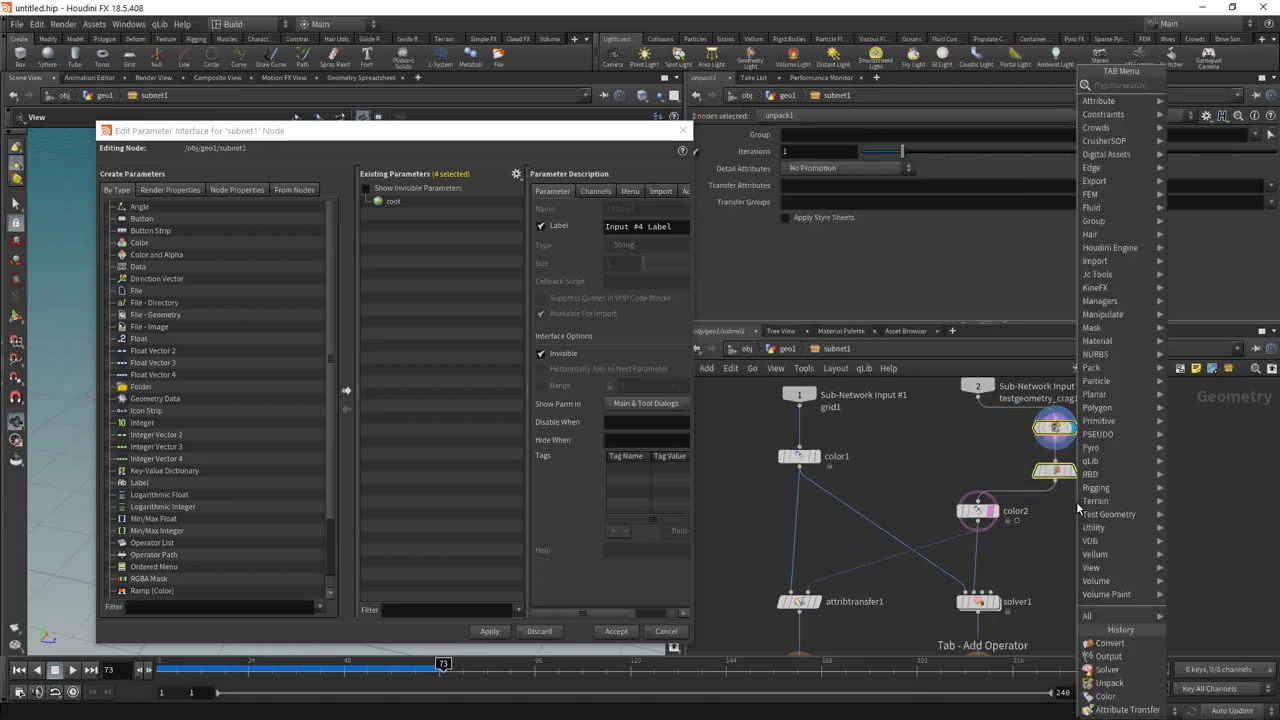
type("switch")
key("Return")
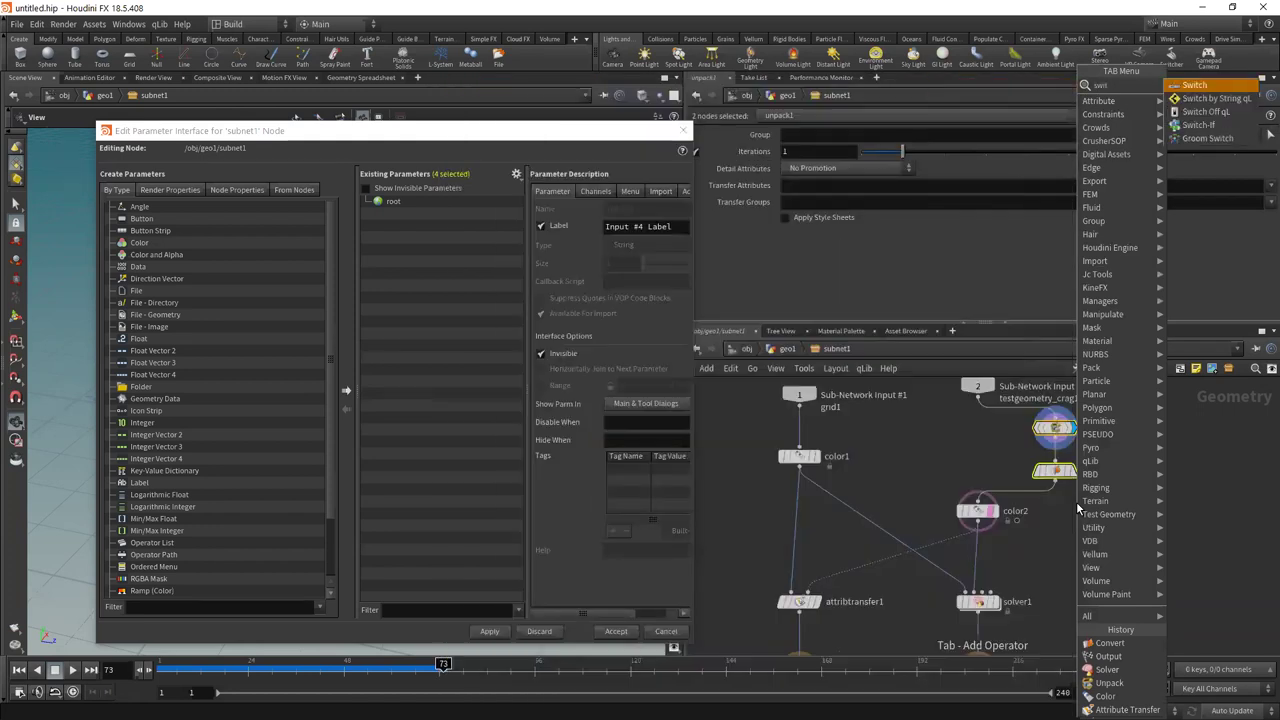
left_click(1076, 502)
left_click_drag(1076, 502, 957, 456)
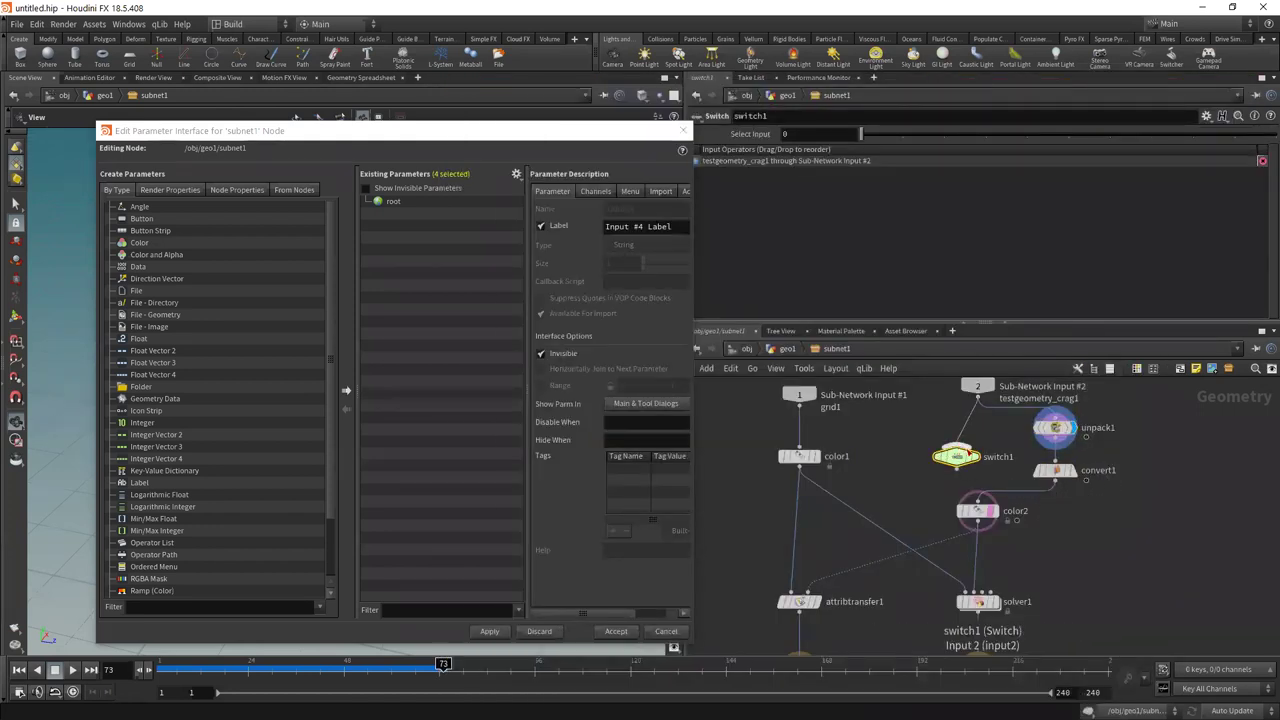
left_click(957, 467)
left_click(979, 500)
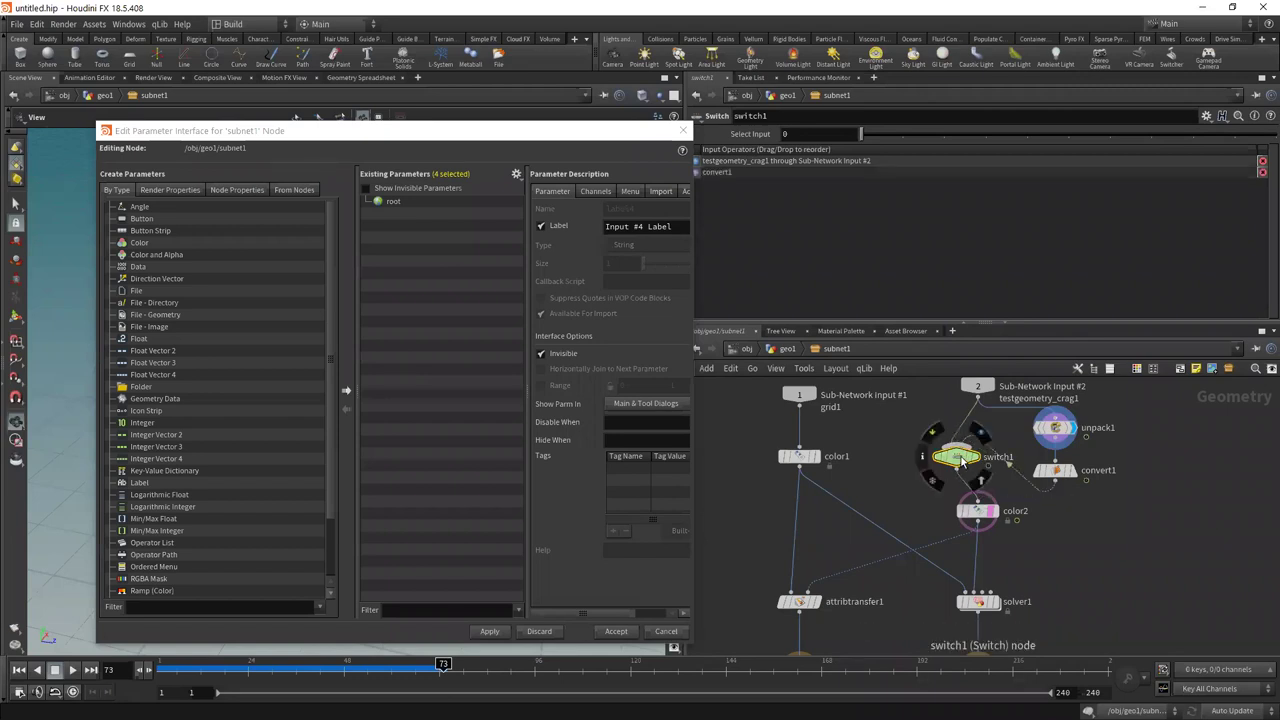
left_click_drag(984, 452, 1005, 466)
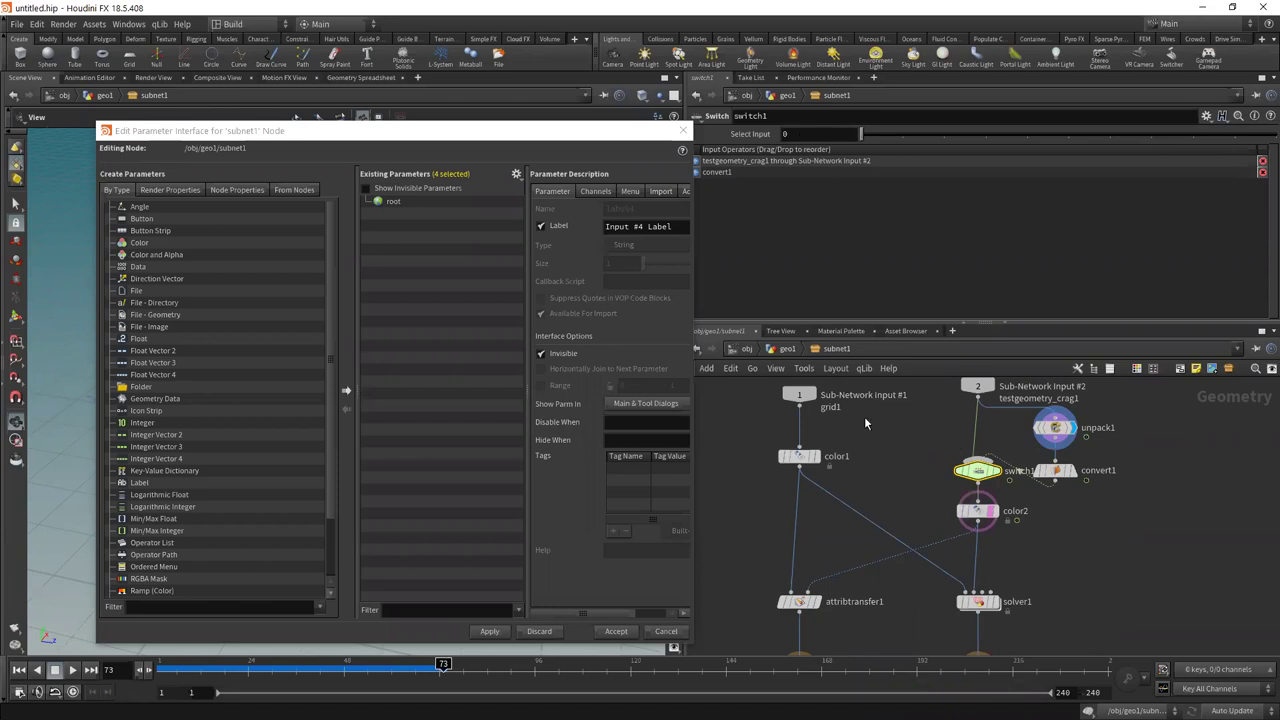
Inspect the parameters of color1, solver1 and attribtransfer1.
left_click(812, 458)
middle_click_drag(877, 485, 851, 426)
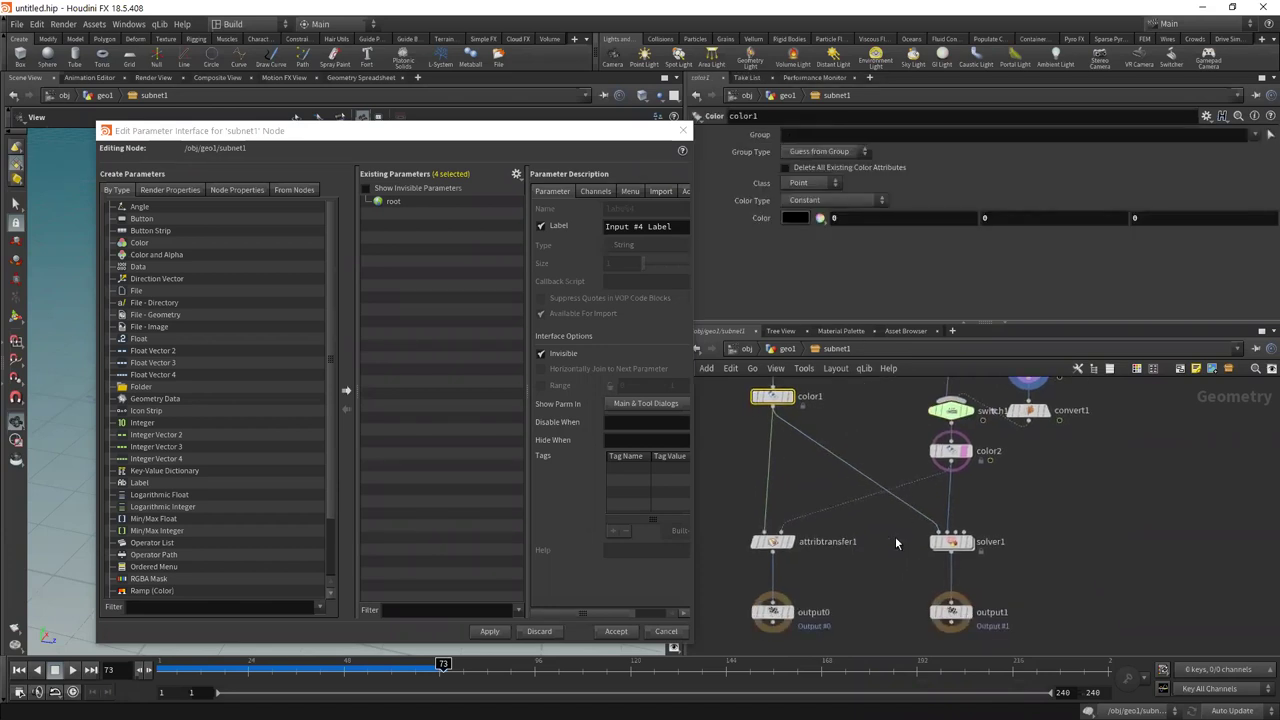
left_click(958, 543)
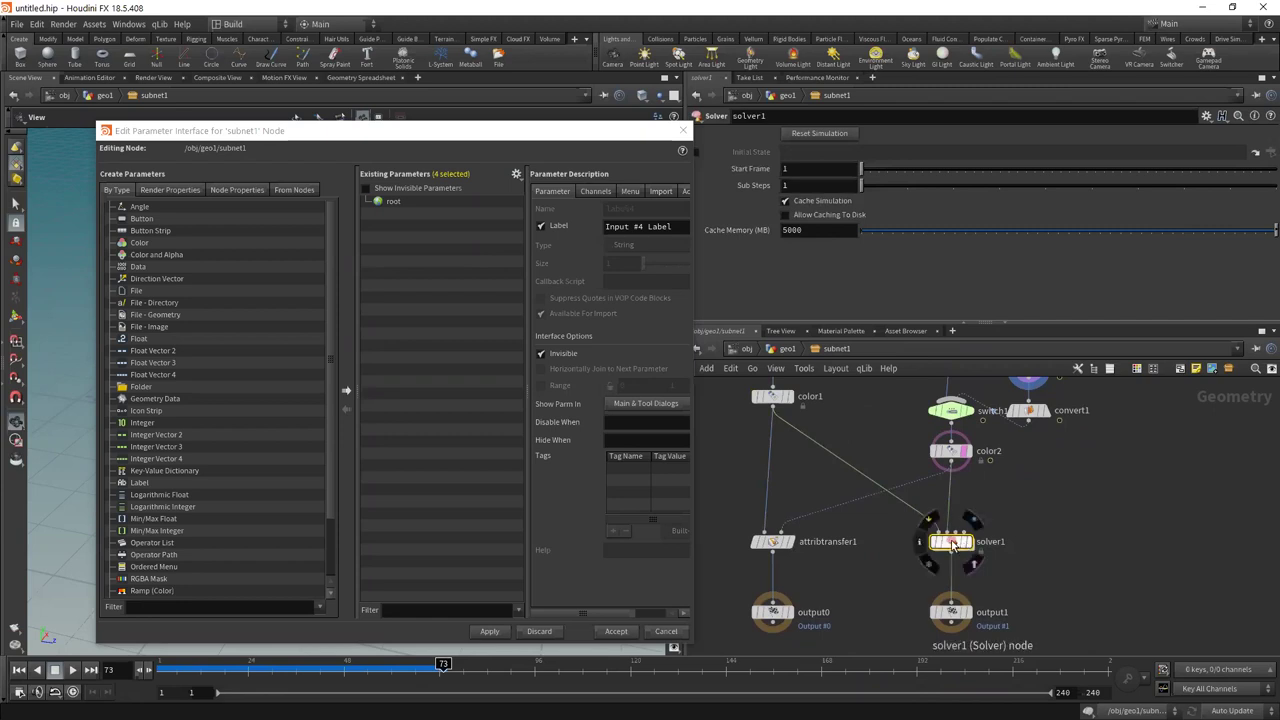
left_click(772, 541)
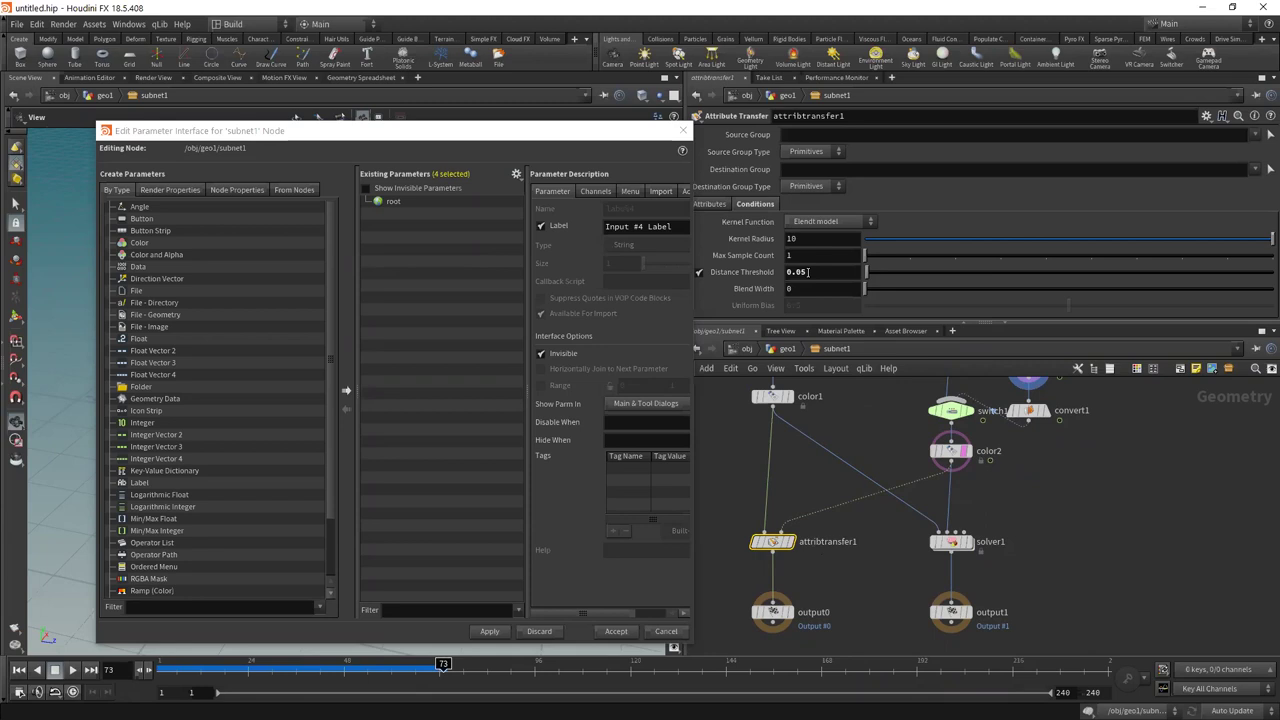
Inside solver1, paste a relative reference linking Distance Threshold to the outer attribtransfer1 (0.05).
right_click(807, 271)
left_click(936, 524)
double_click(948, 541)
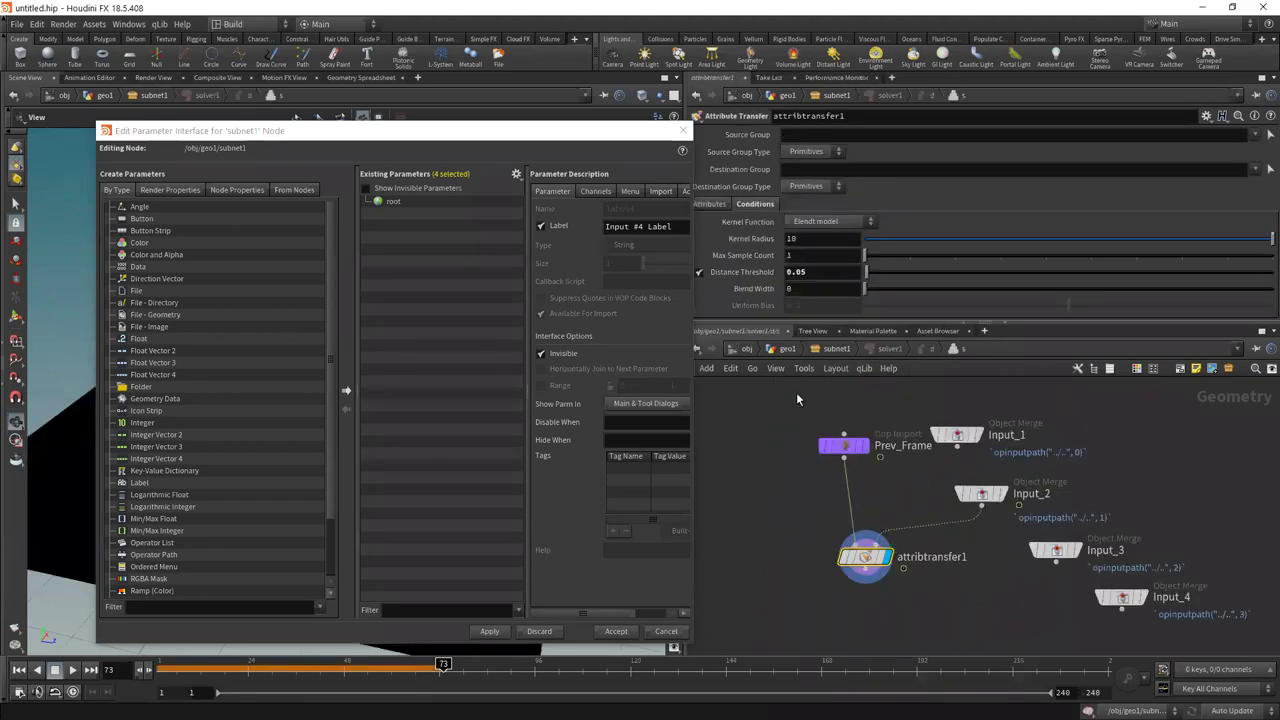
right_click(806, 272)
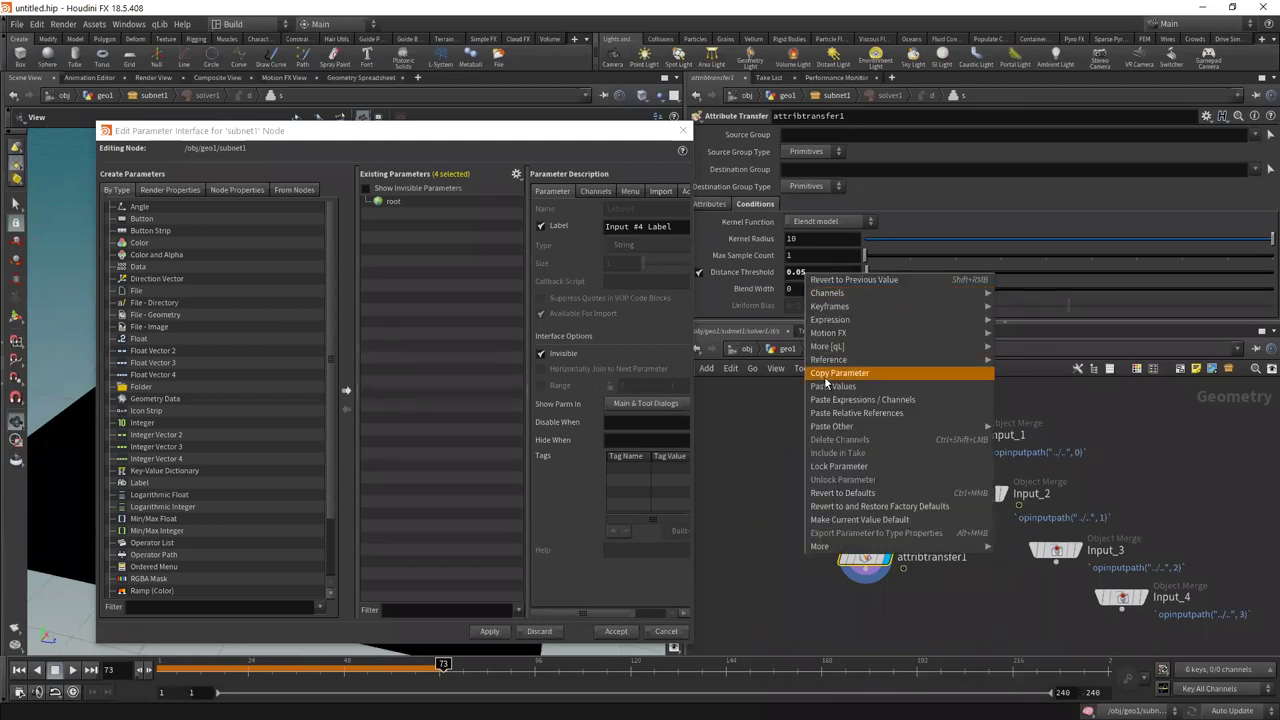
left_click(832, 414)
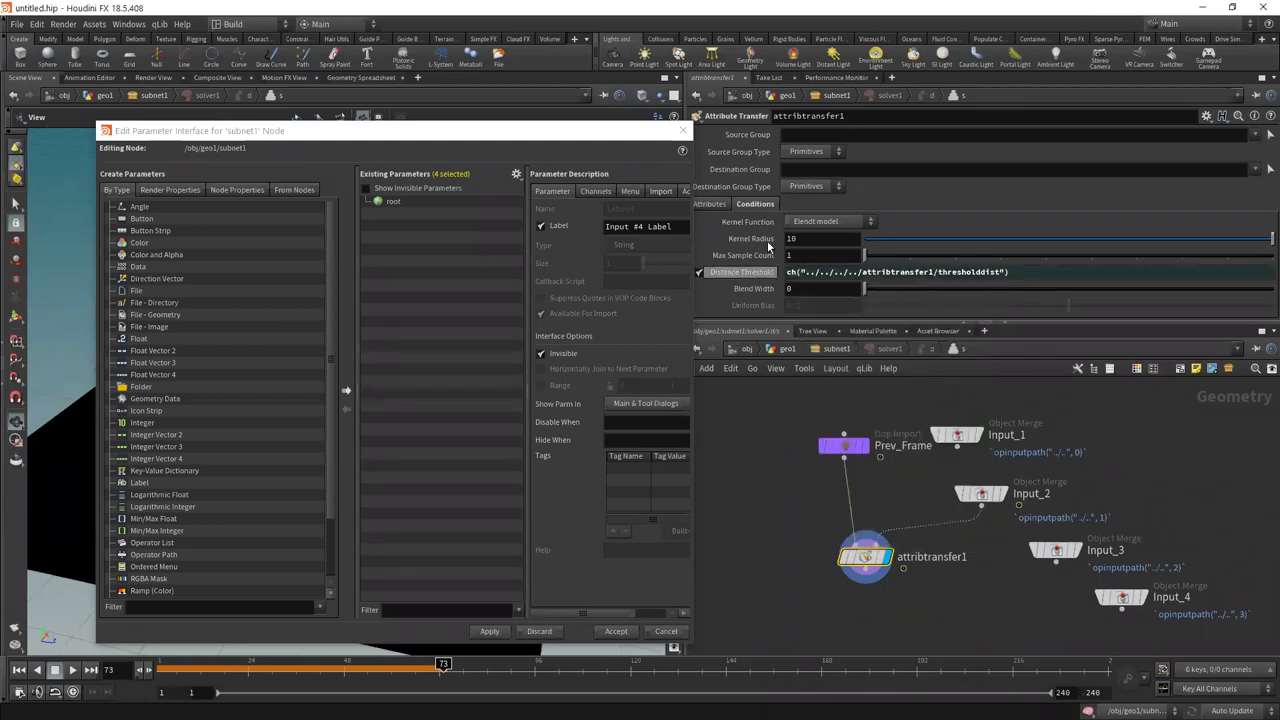
left_click(763, 272)
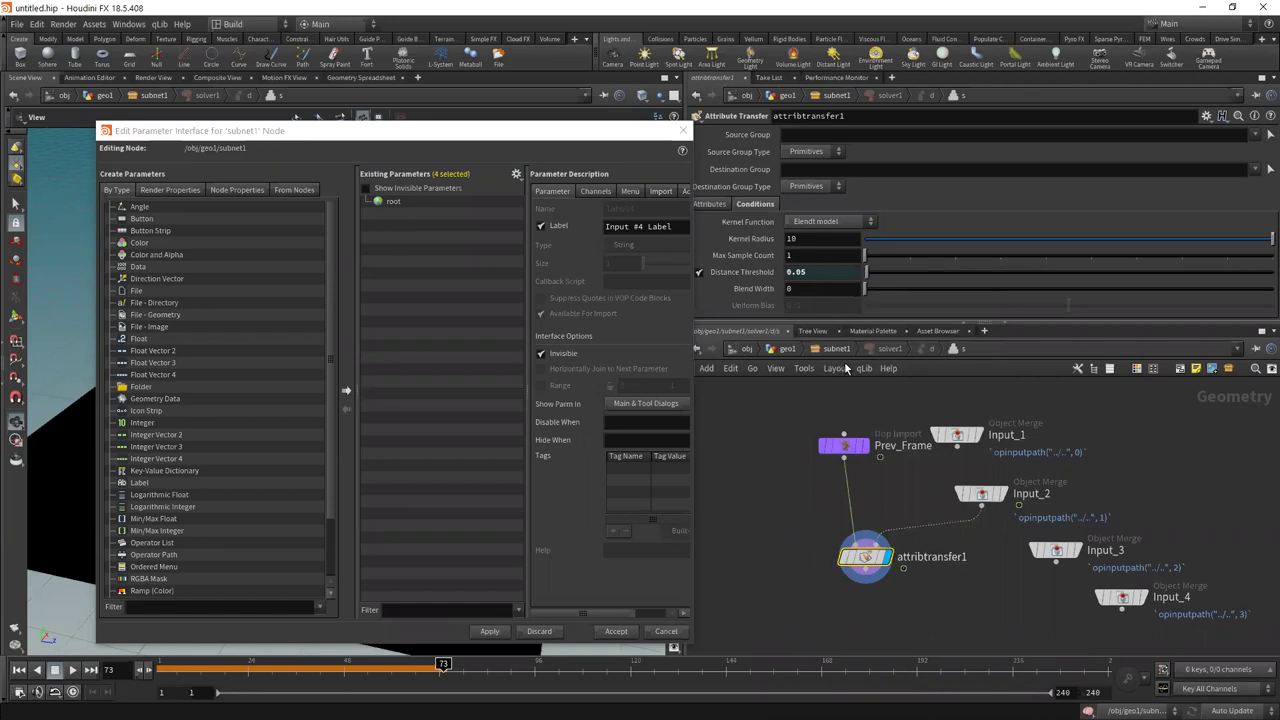
Return to subnet1 via geo1 and select attribtransfer1.
left_click(794, 350)
double_click(978, 522)
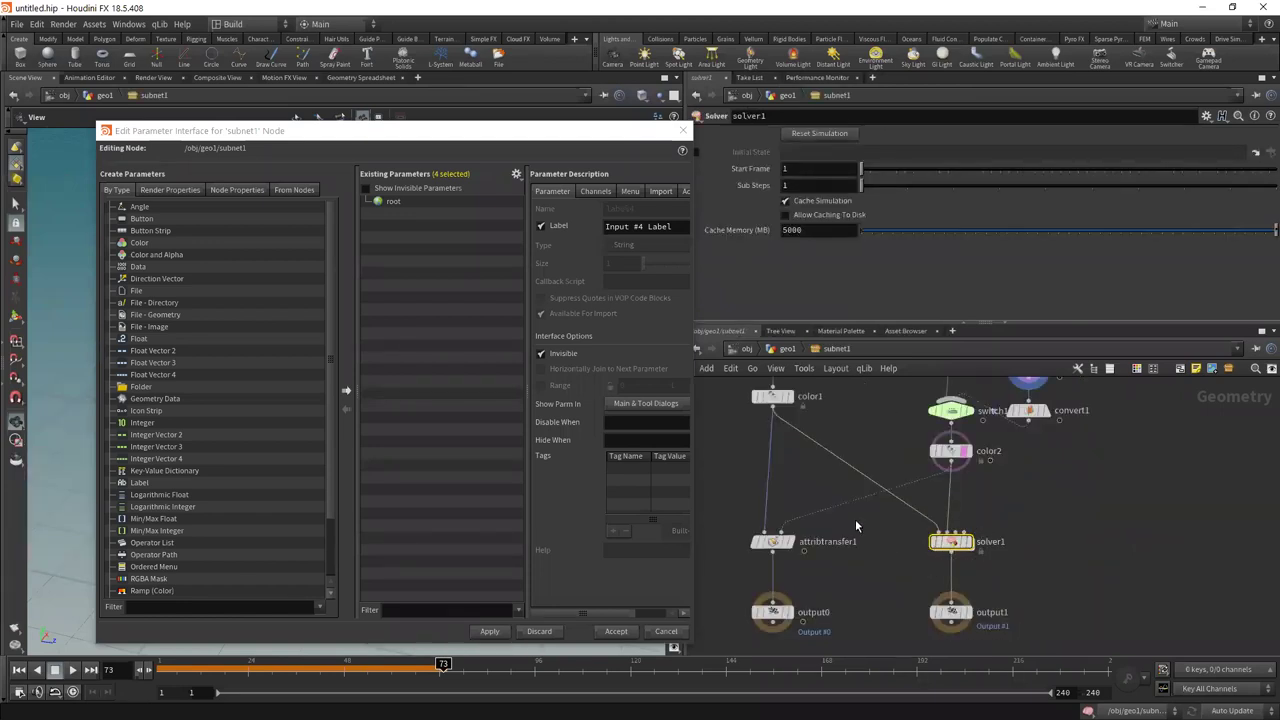
left_click(772, 541)
scroll(854, 530, "up", 1)
scroll(856, 541, "down", 3)
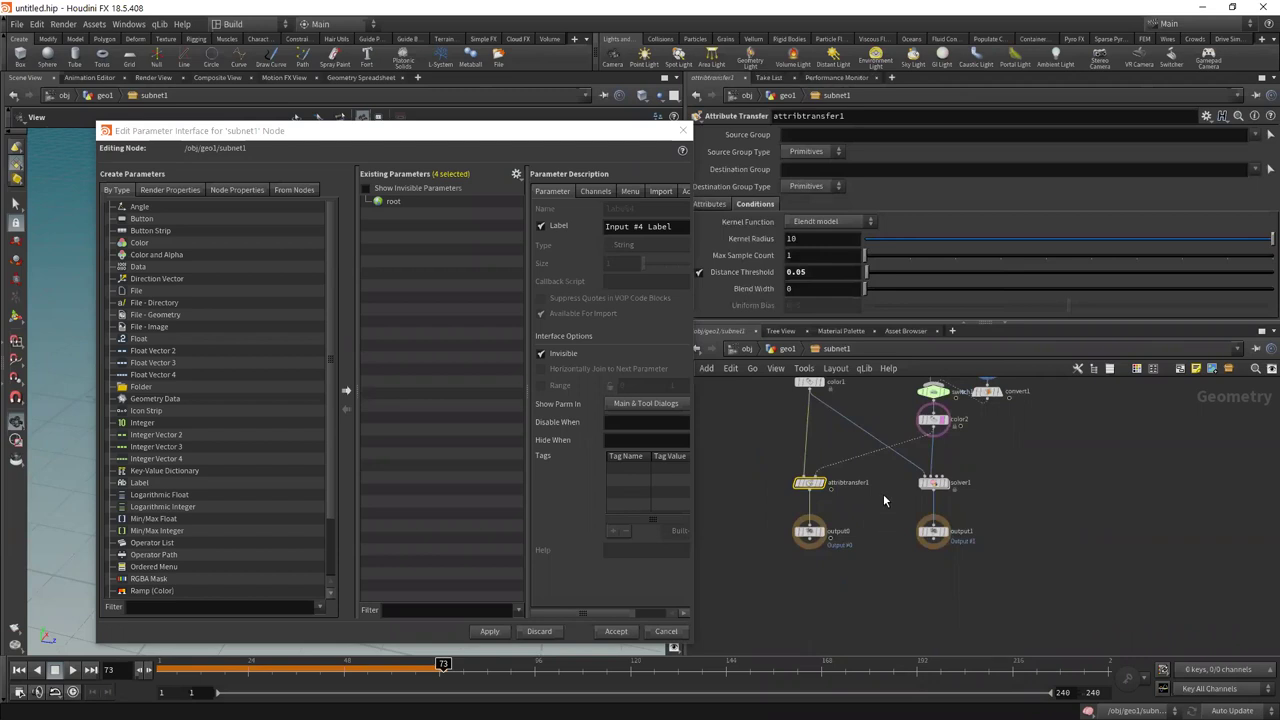
Check output0 and output1, then create a new Switch node with 'sw'.
left_click(808, 531)
left_click(932, 531)
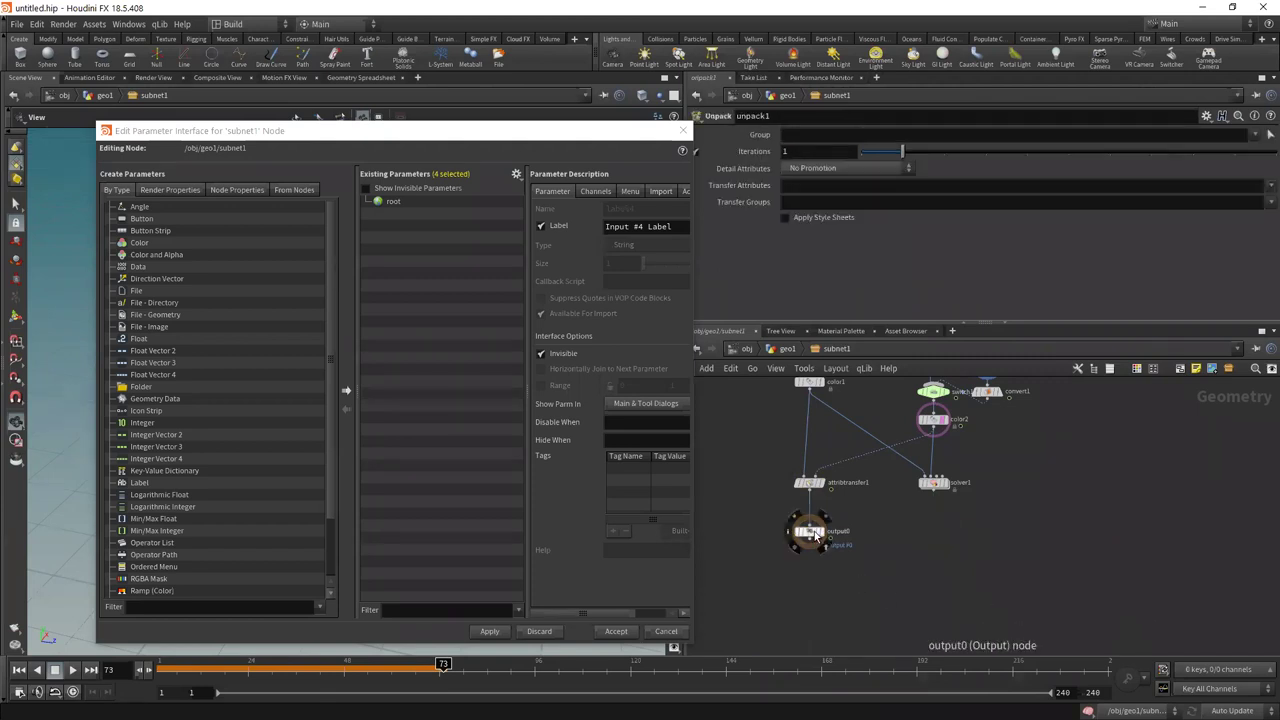
left_click(864, 591)
key("Tab")
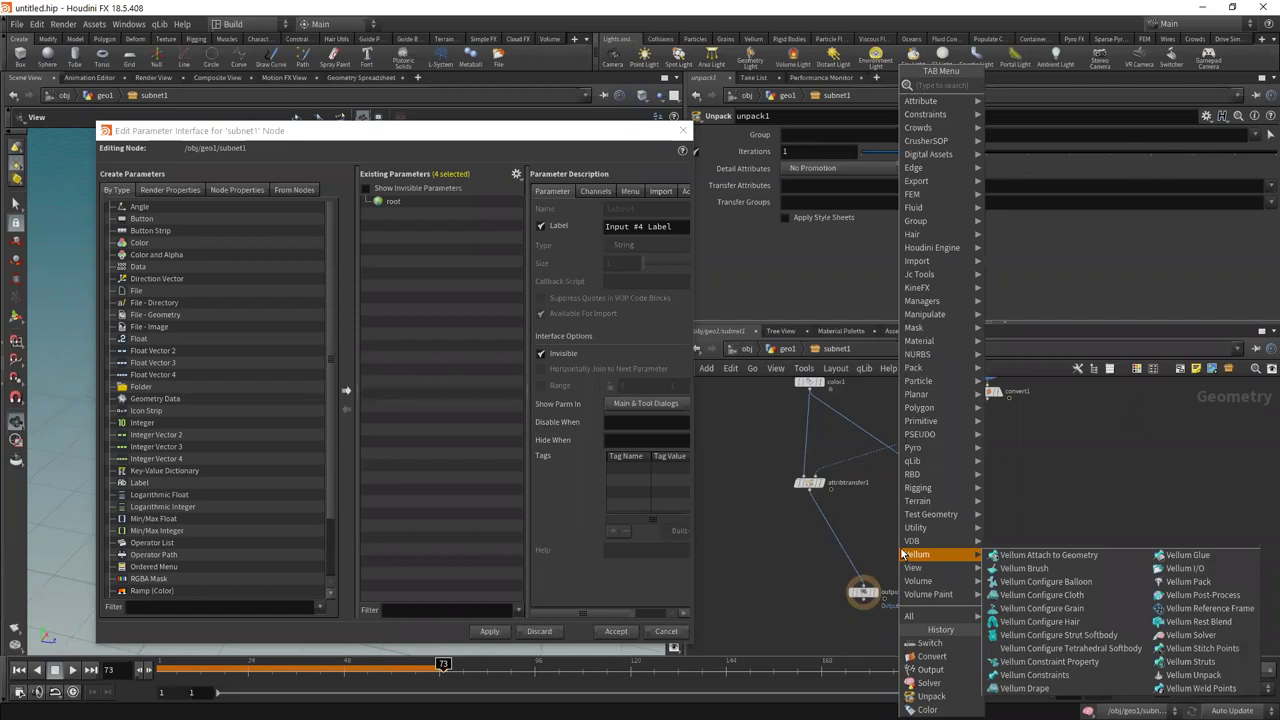
type("sw")
key("Down")
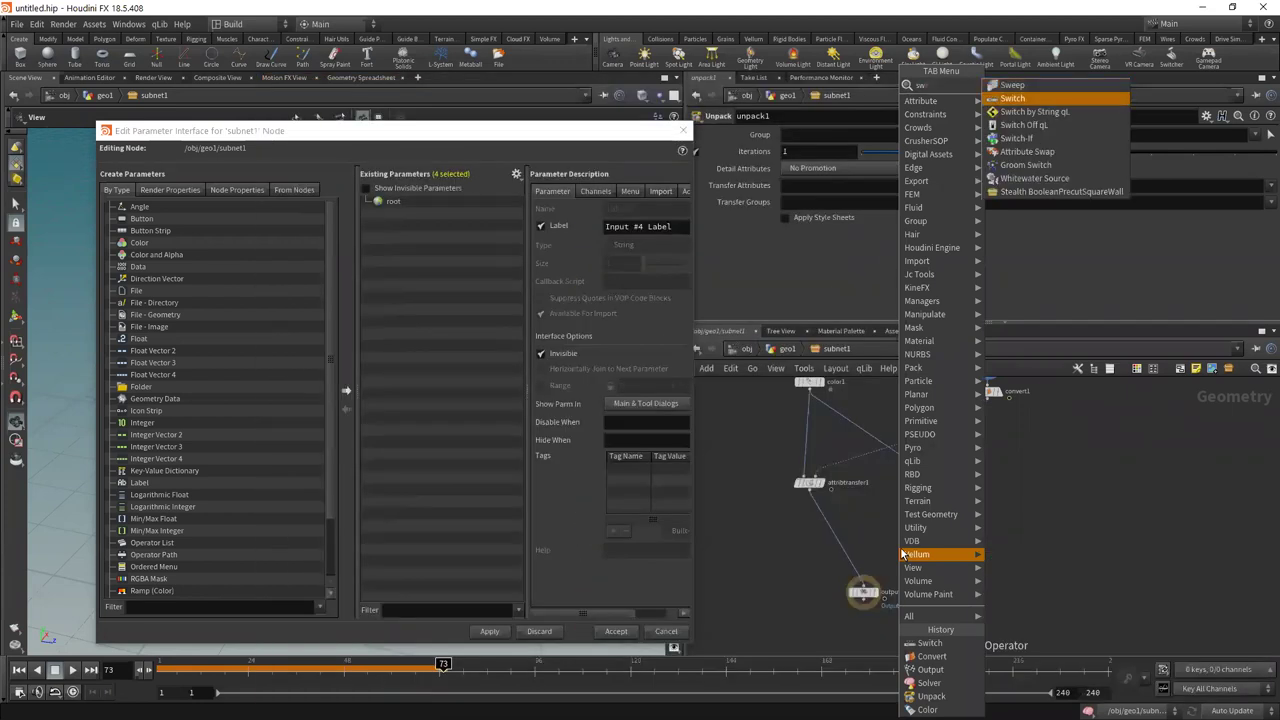
key("Return")
Drop switch2 on the attribtransfer1 wire with solver1 as its second input.
left_click(851, 546)
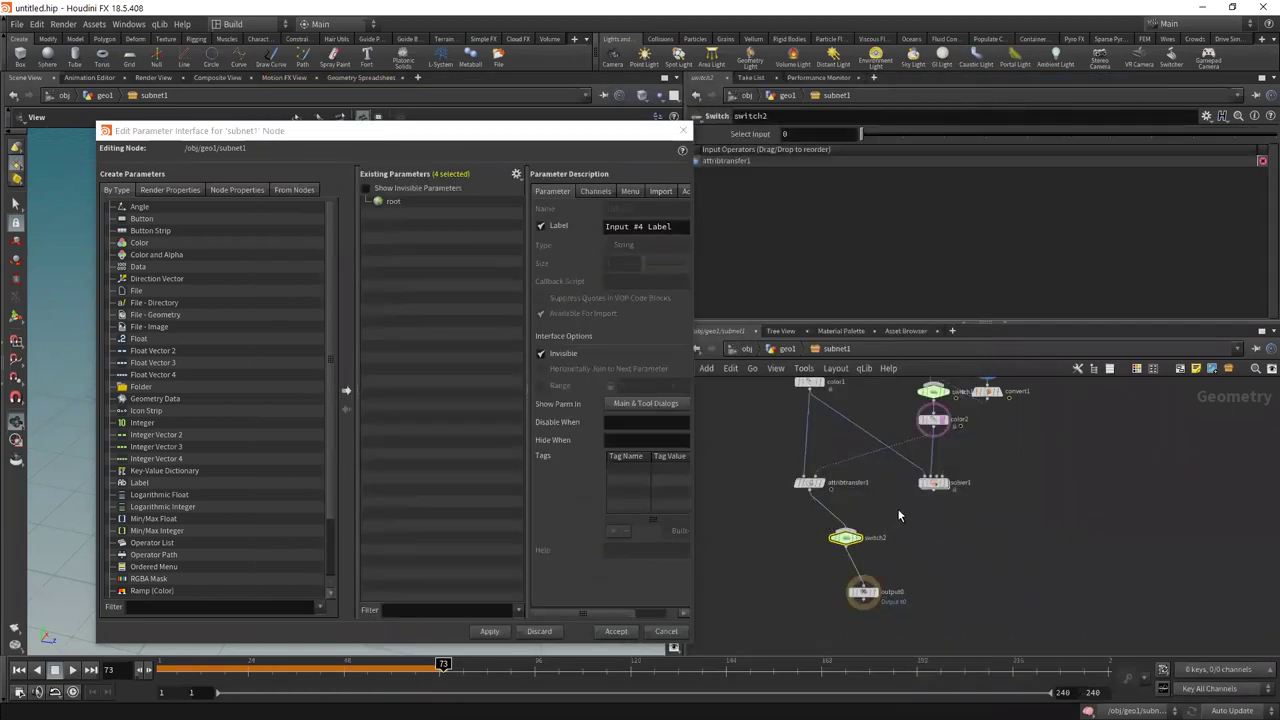
left_click(933, 490)
left_click(848, 540)
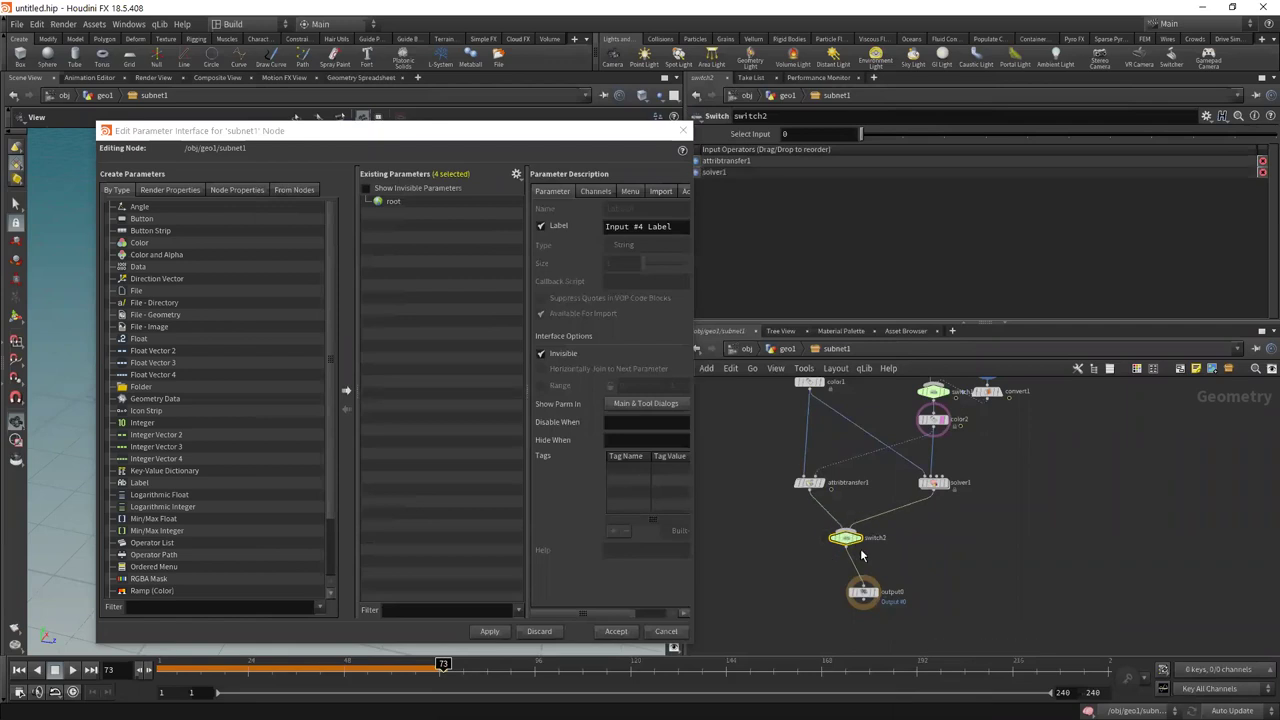
left_click_drag(848, 540, 868, 562)
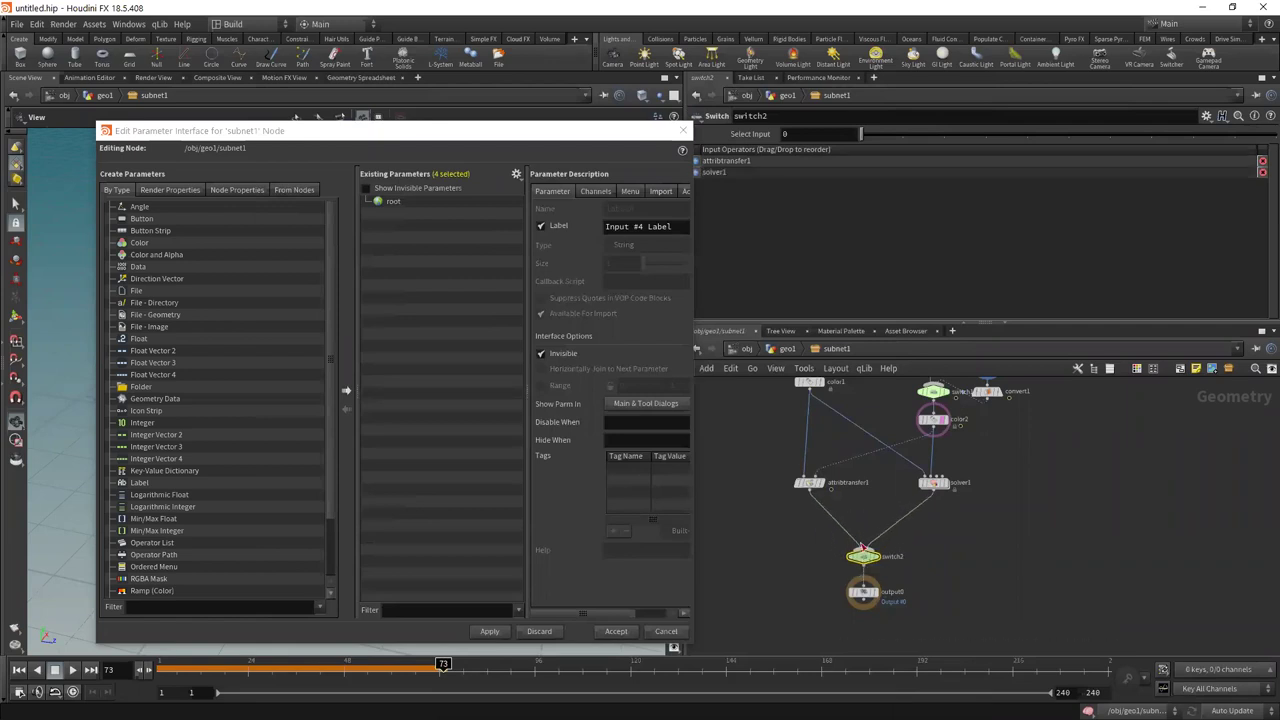
Review attribtransfer1 and solver1 settings with output0 visible below switch2.
left_click(808, 482)
left_click_drag(880, 511, 1063, 485)
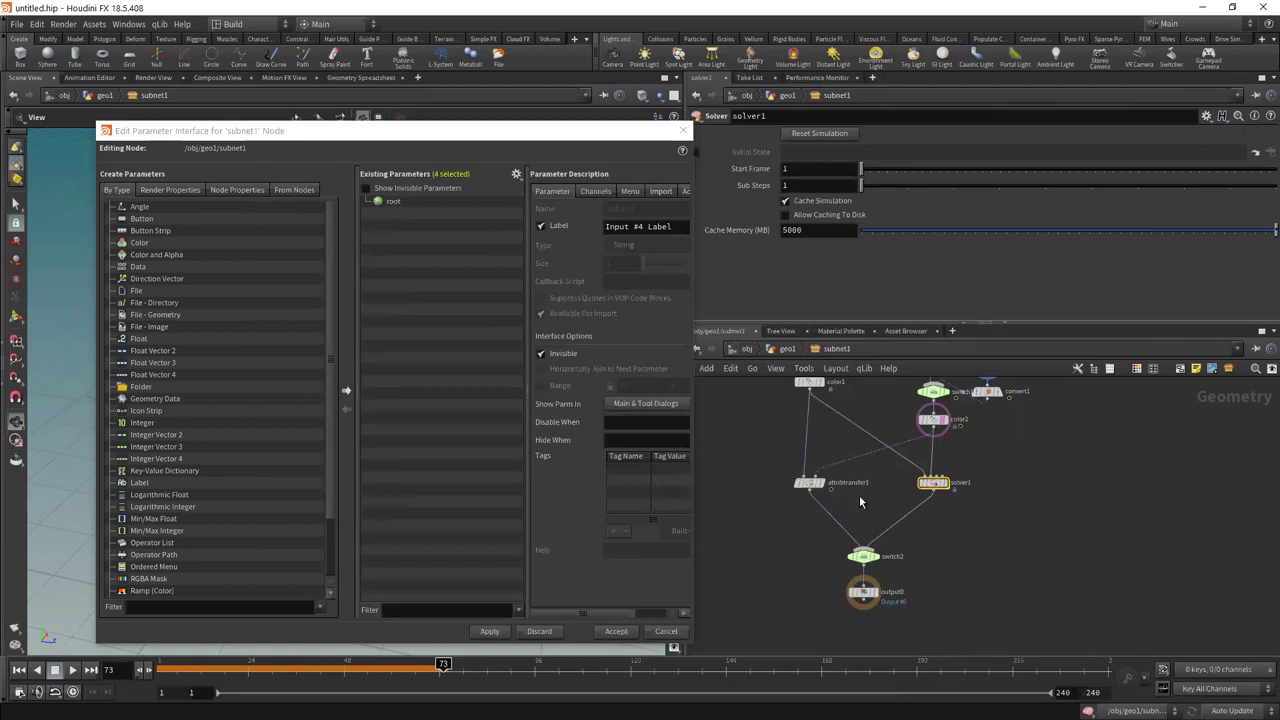
middle_click_drag(881, 519, 902, 582)
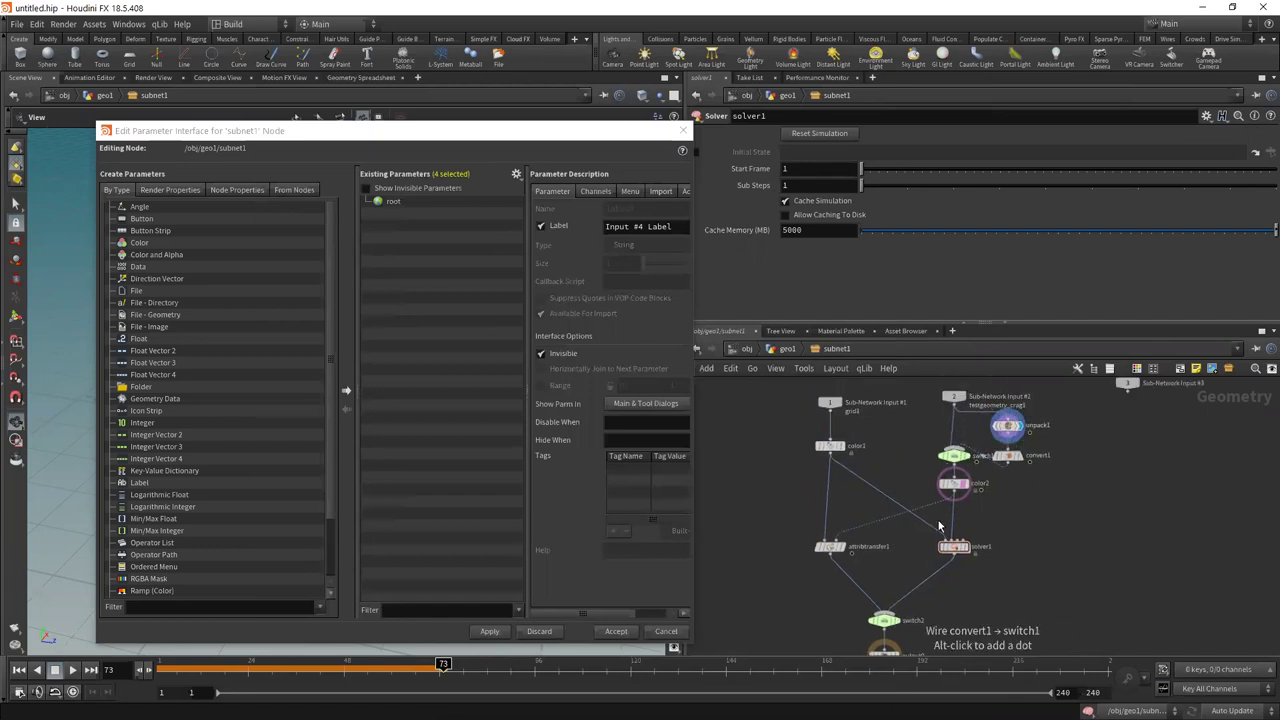
middle_click_drag(938, 525, 923, 459)
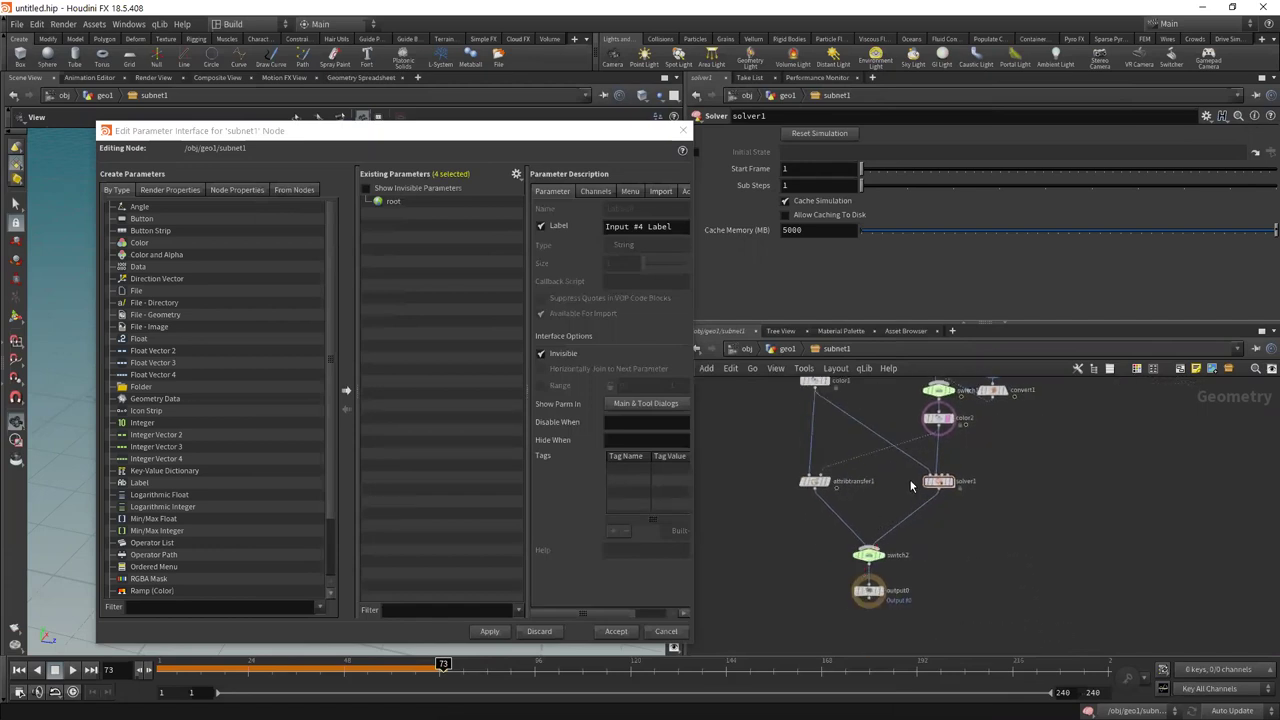
left_click(814, 481)
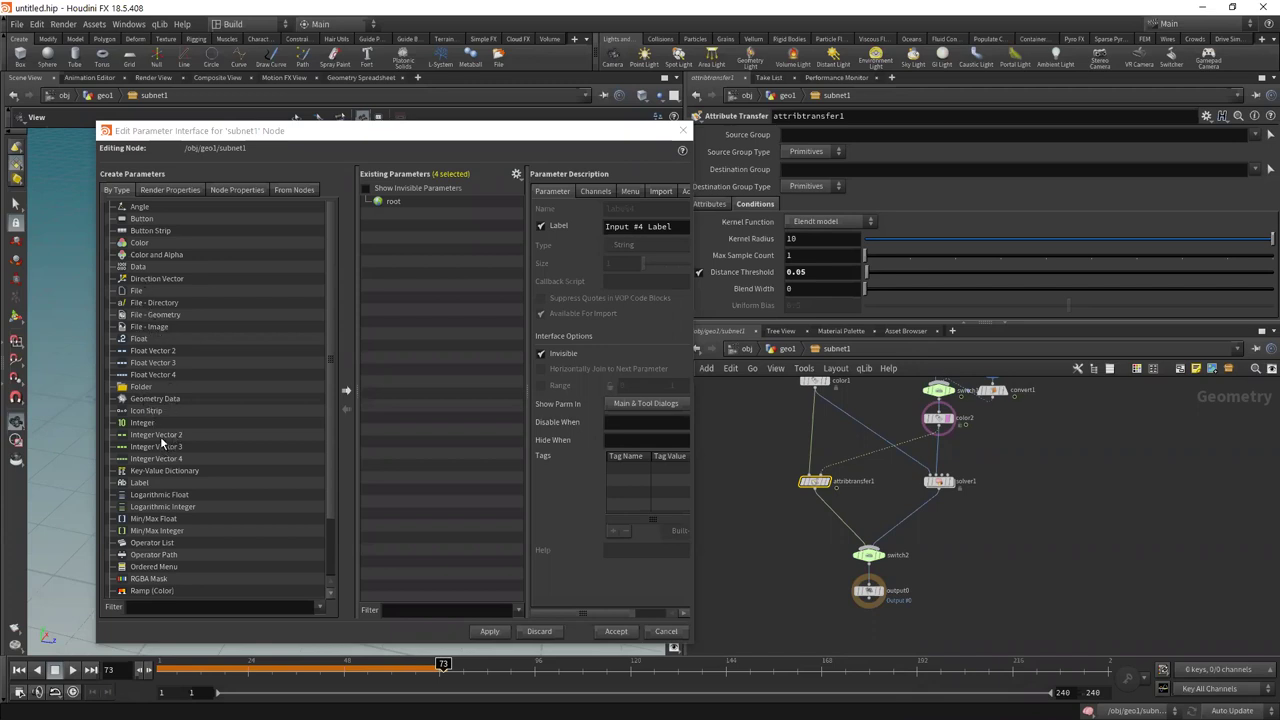
Add a Toggle parameter under root in subnet1's interface and name it unpackgeo, leaving its label as Label.
scroll(161, 439, "down", 3)
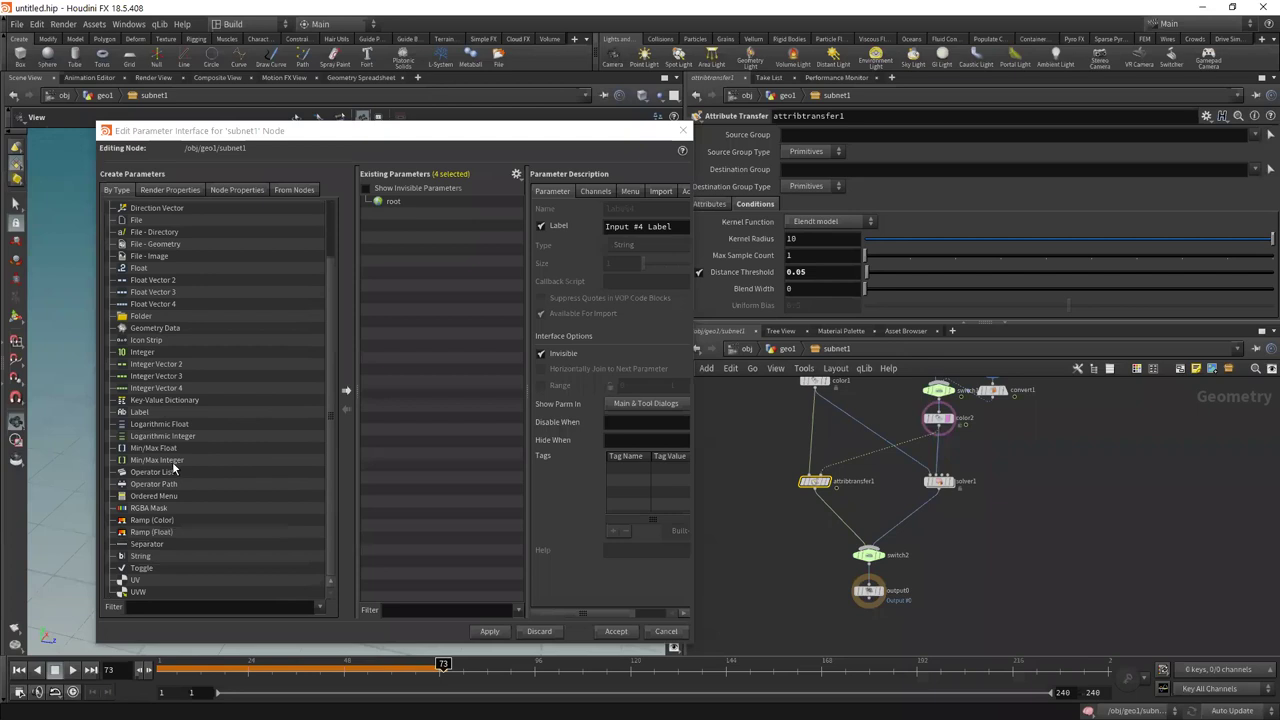
left_click_drag(141, 568, 405, 214)
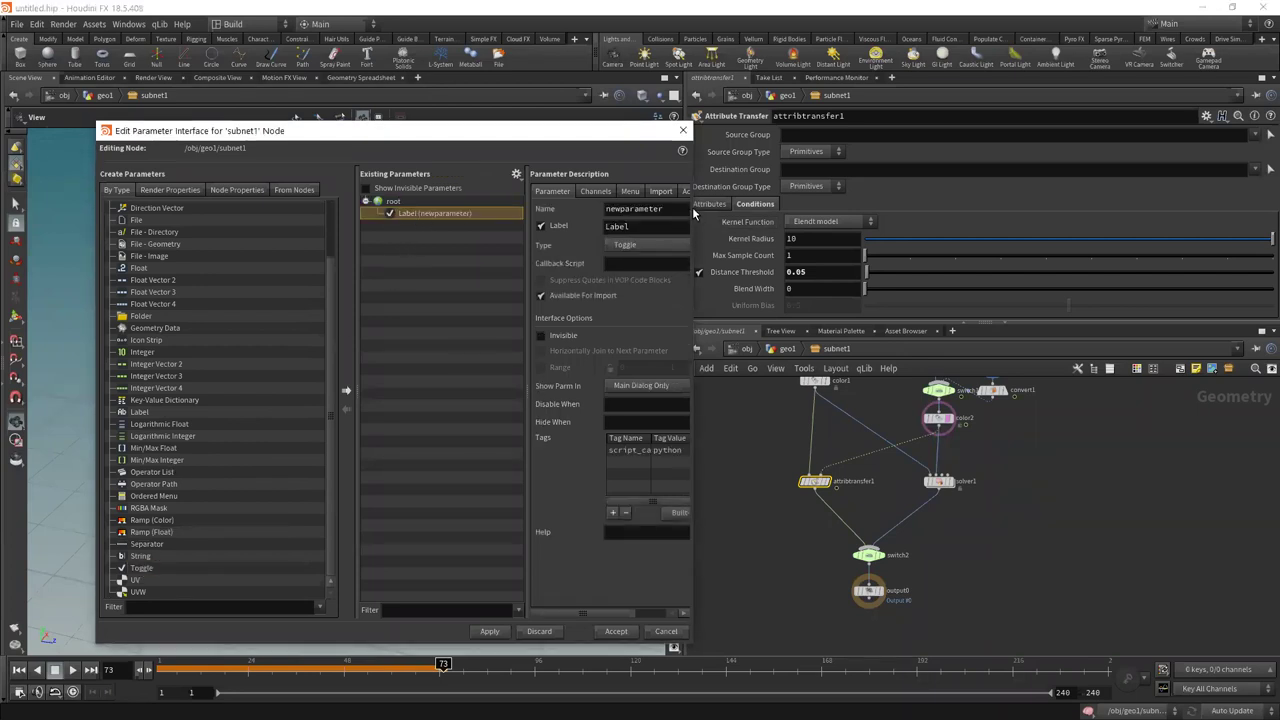
left_click_drag(690, 205, 774, 206)
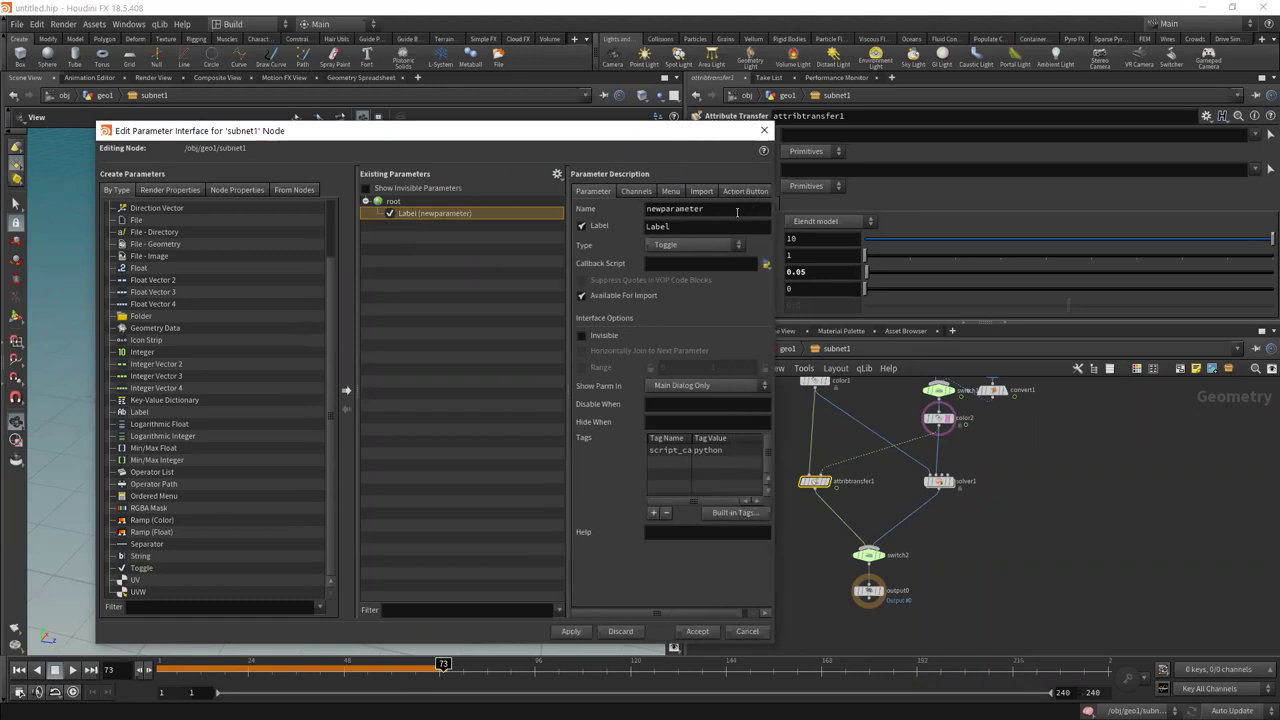
type("unpackgeo")
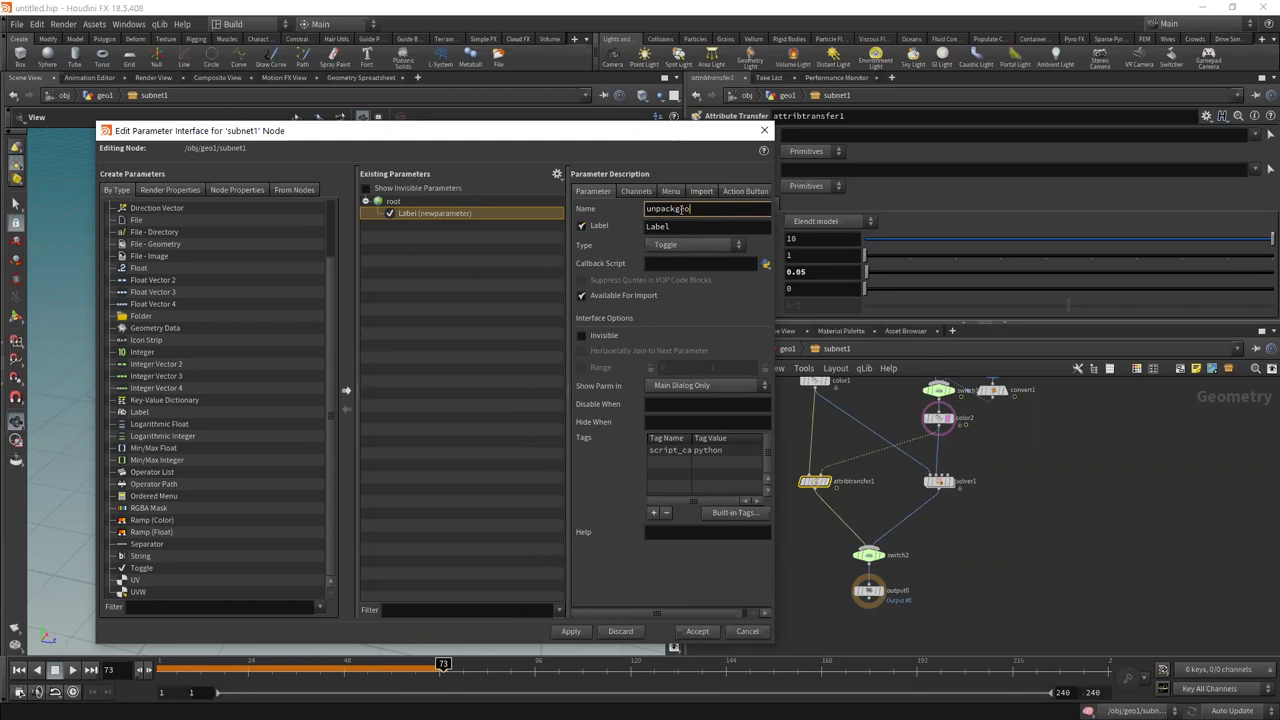
key("Tab")
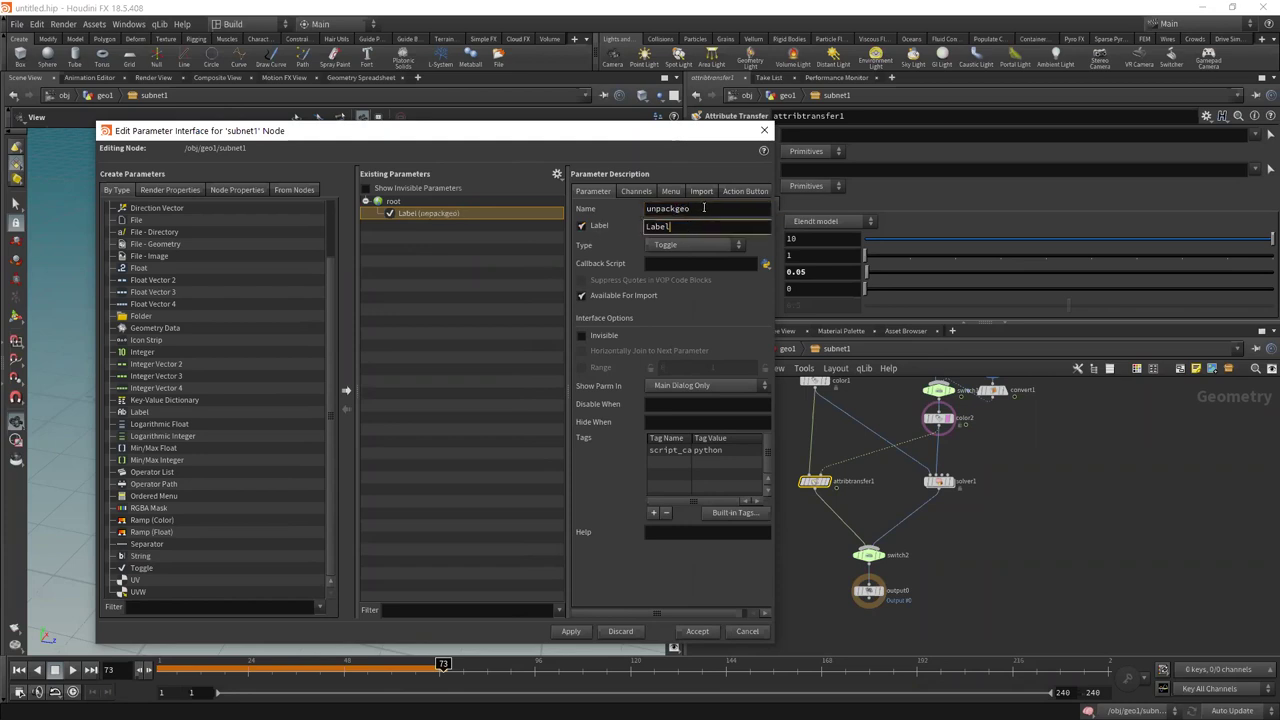
left_click(680, 208)
left_click(680, 208)
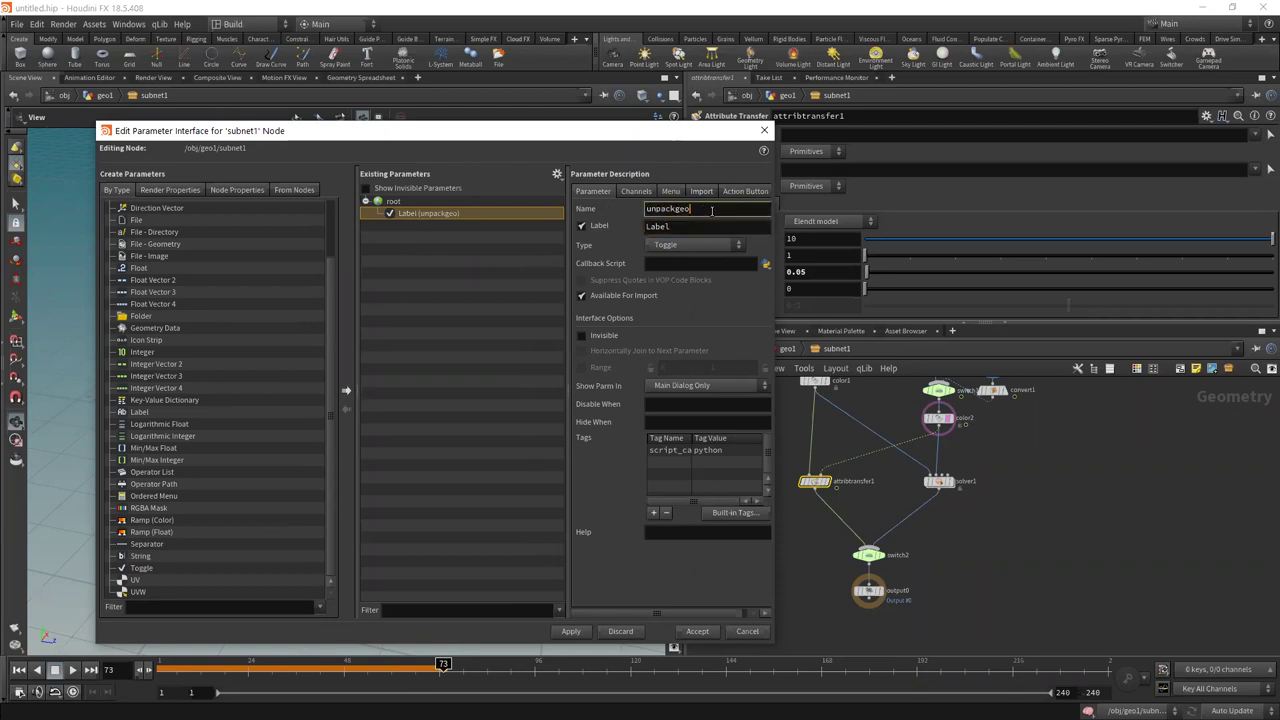
key("Tab")
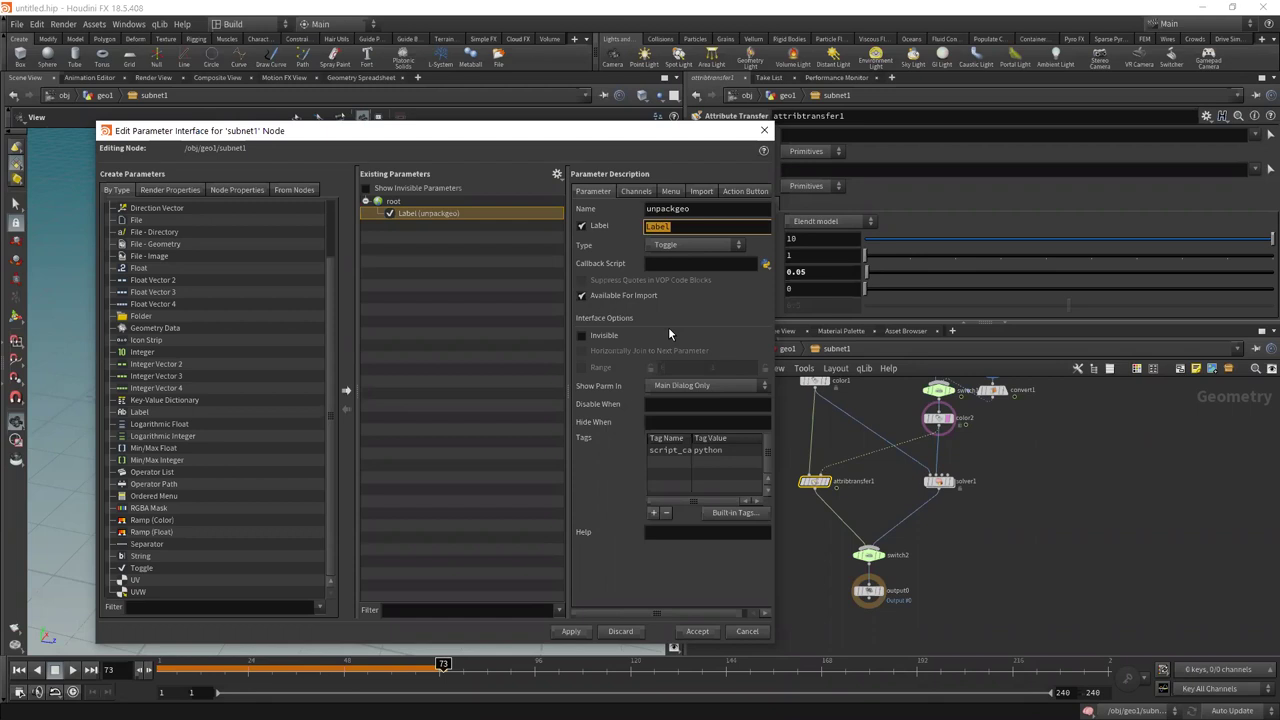
Label the unpackgeo toggle 'Do Yoy Wanna Unpack?' and confirm its default value is 0.
type("Un")
type("pack?")
type("Do y")
key("BackSpace")
type("You")
type(" Wanna")
key("Return")
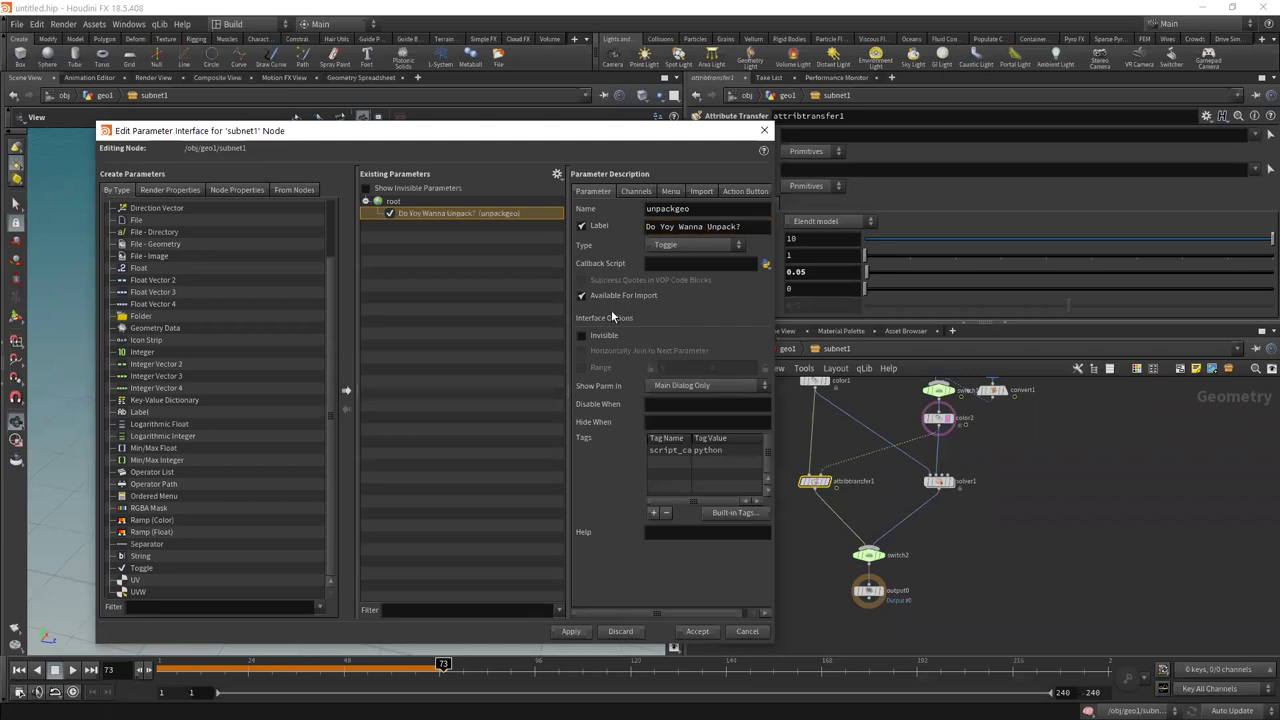
left_click(636, 191)
left_click(659, 235)
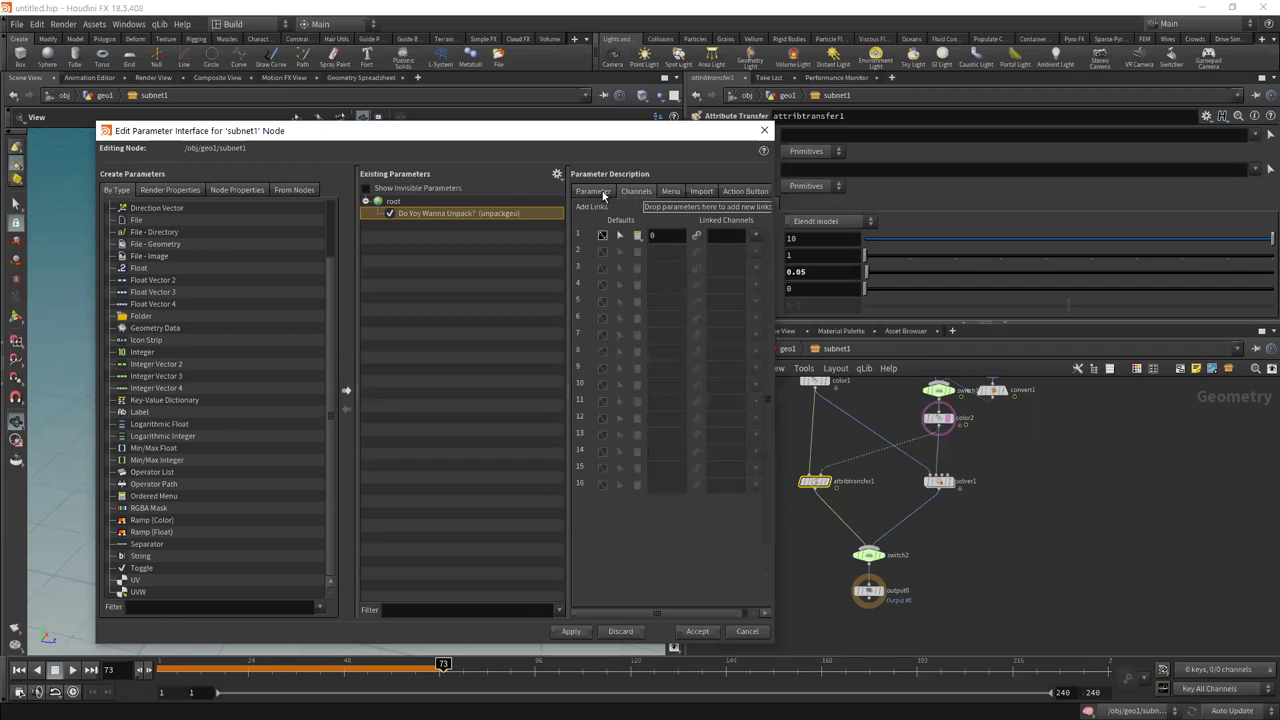
left_click(602, 193)
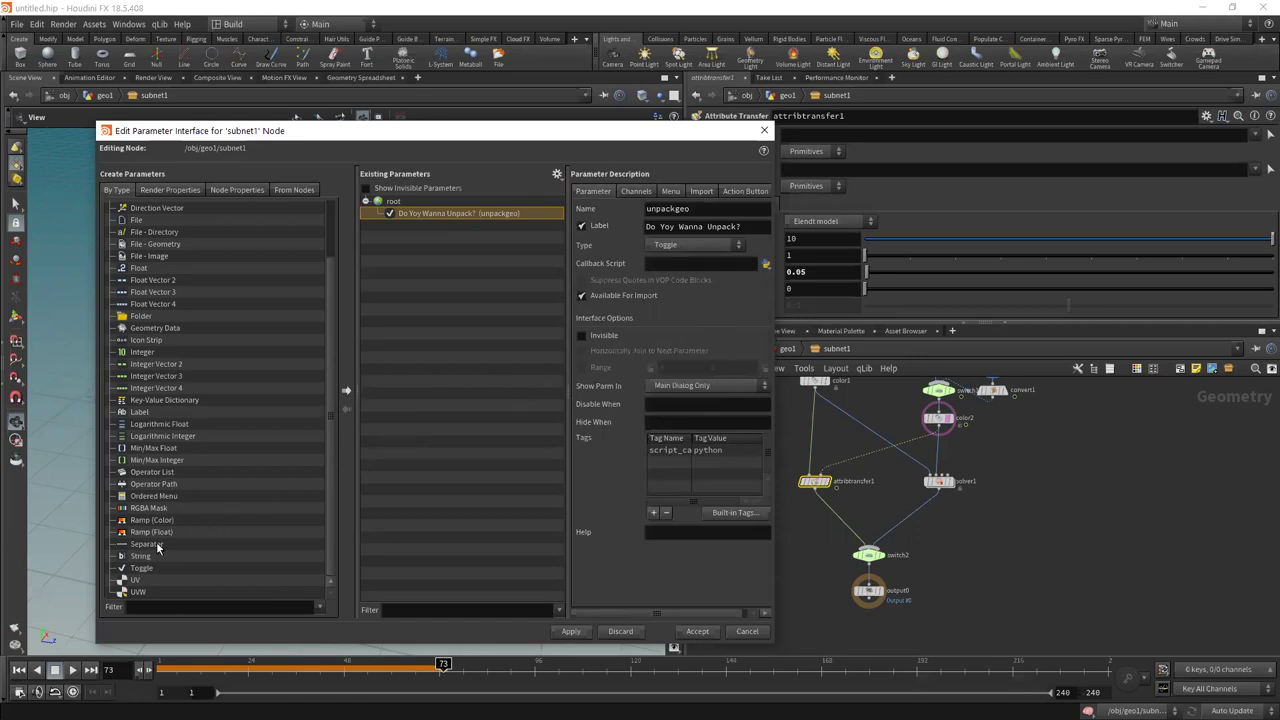
Add a toggle under root named footprint, labelled 'Do You Want Footprint?'.
left_click_drag(142, 570, 385, 227)
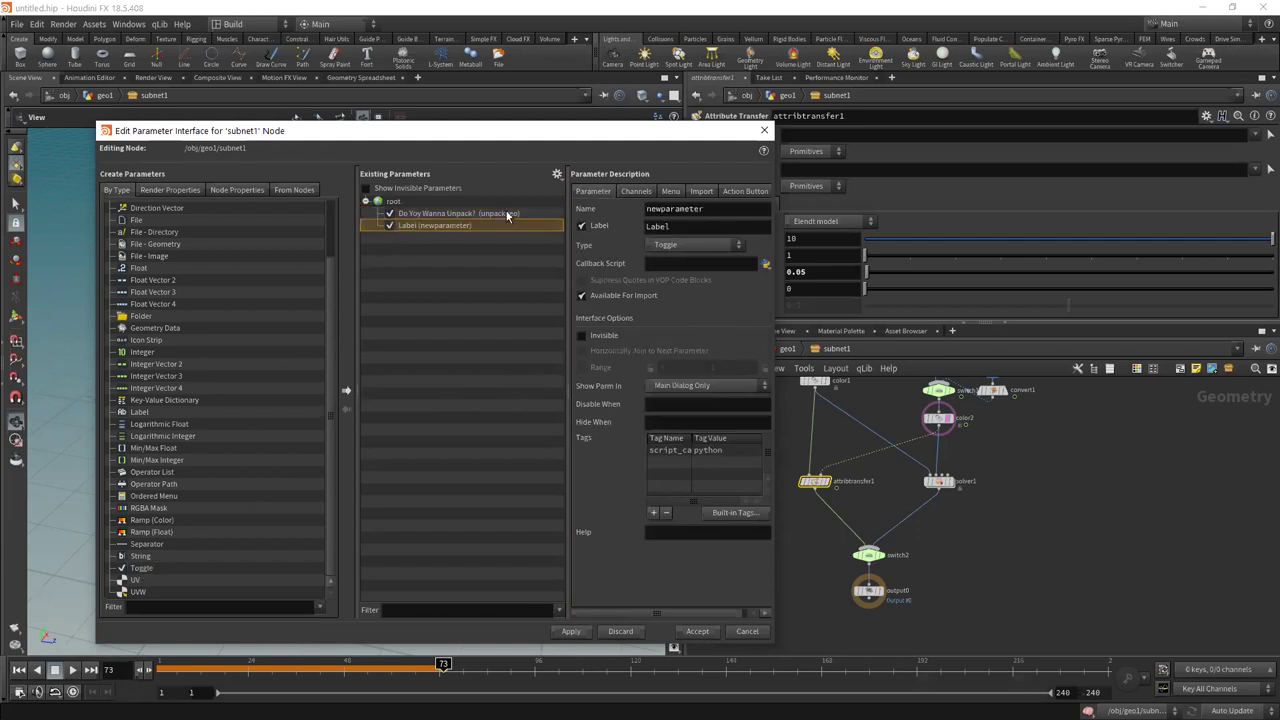
double_click(675, 208)
type("print")
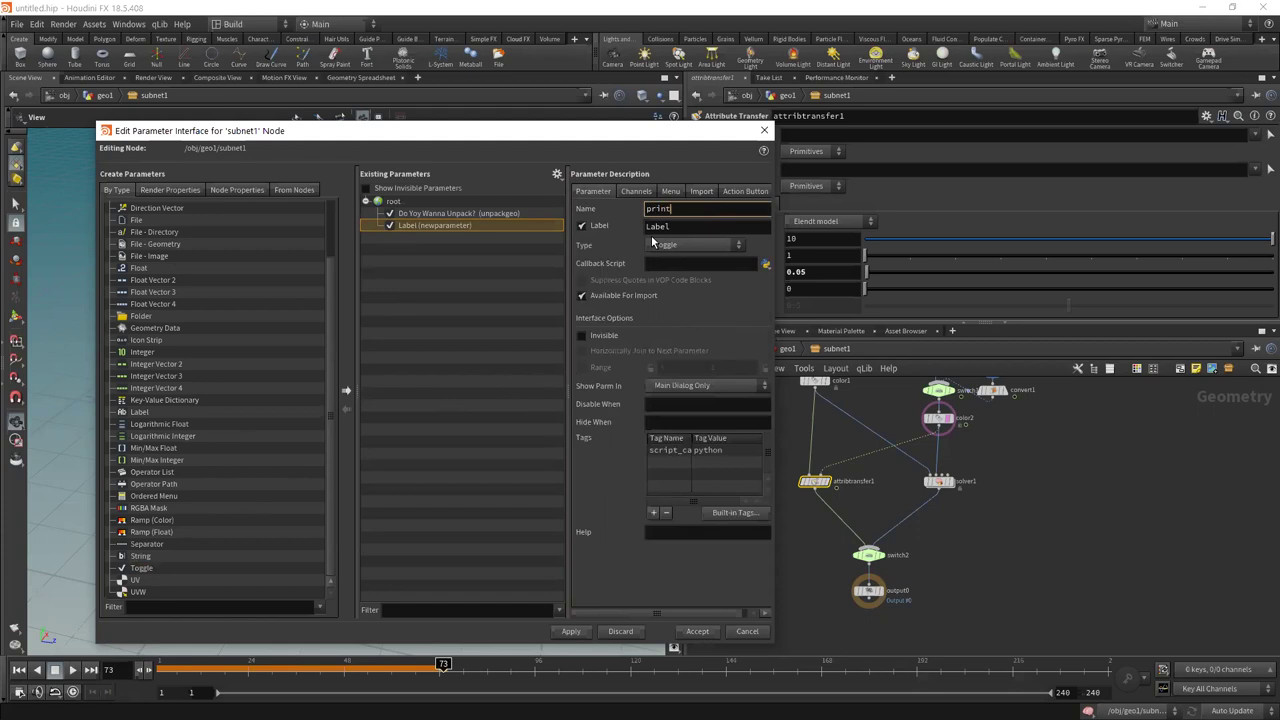
key("BackSpace")
type("foot")
key("Tab")
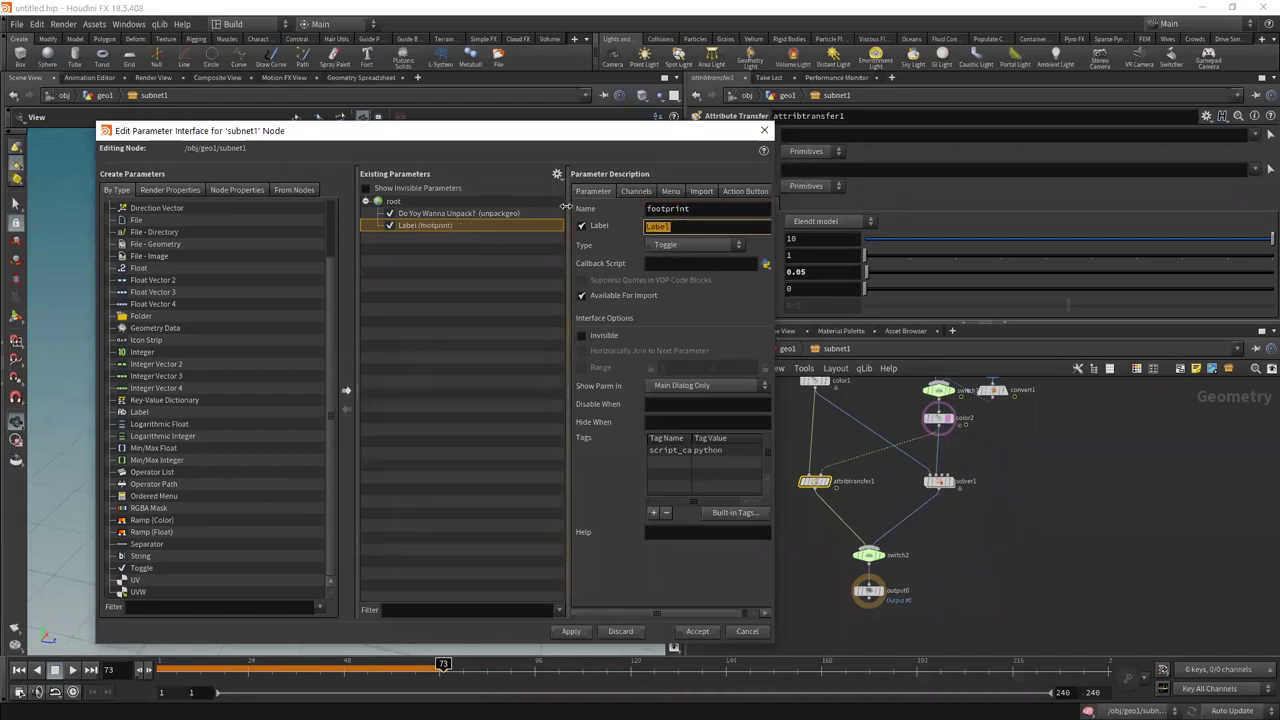
type("Doyou")
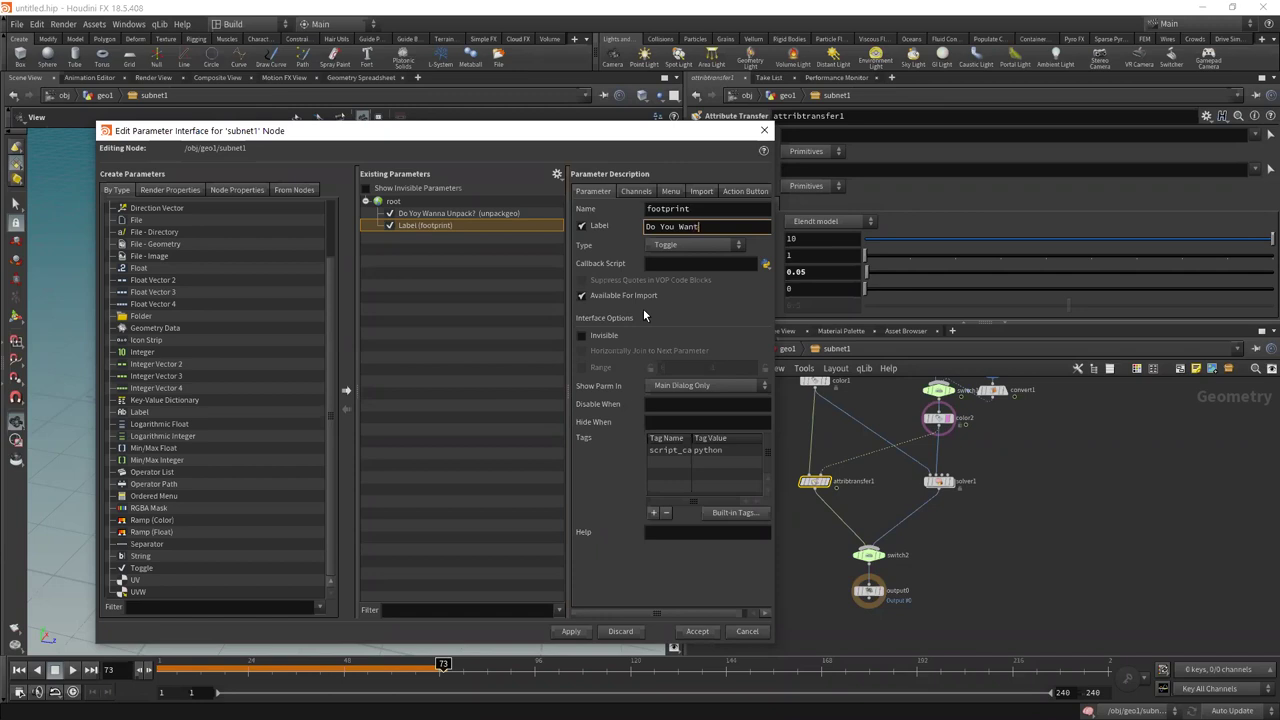
type("oot")
type("prints")
key("Return")
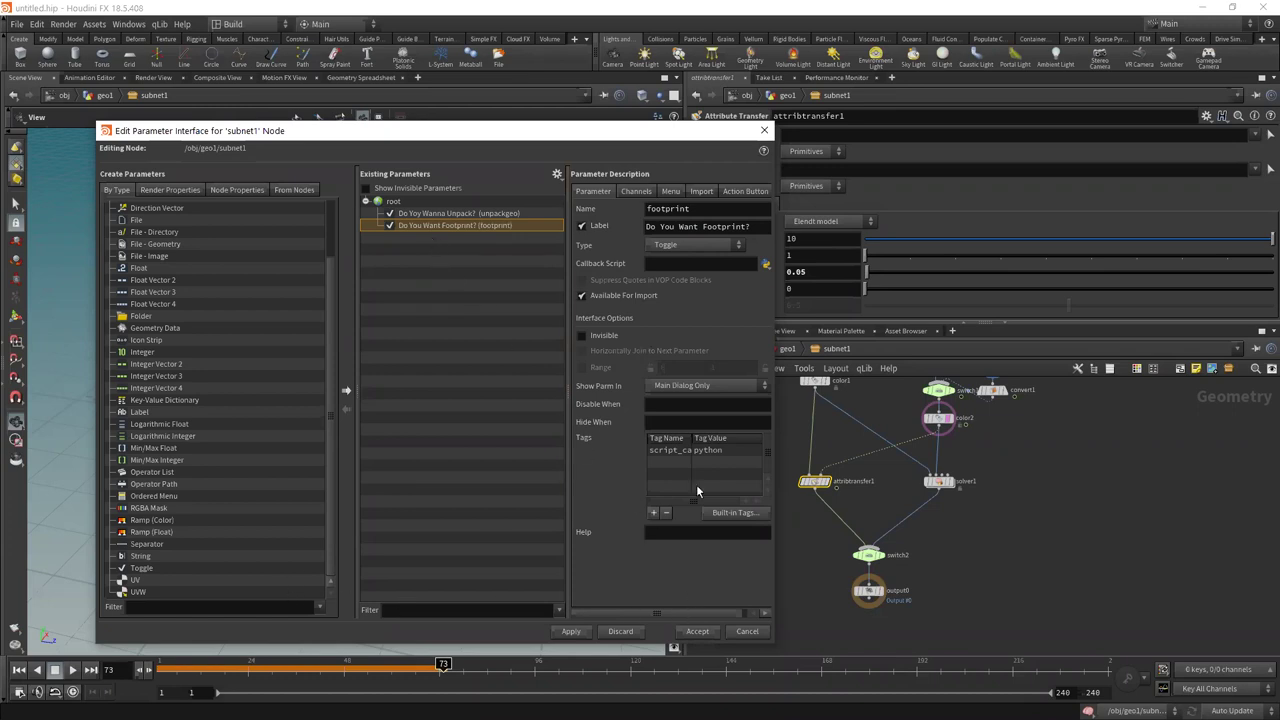
Add a float parameter under root named footprint_radius with the label 'Foot Size'.
left_click_drag(138, 268, 393, 212)
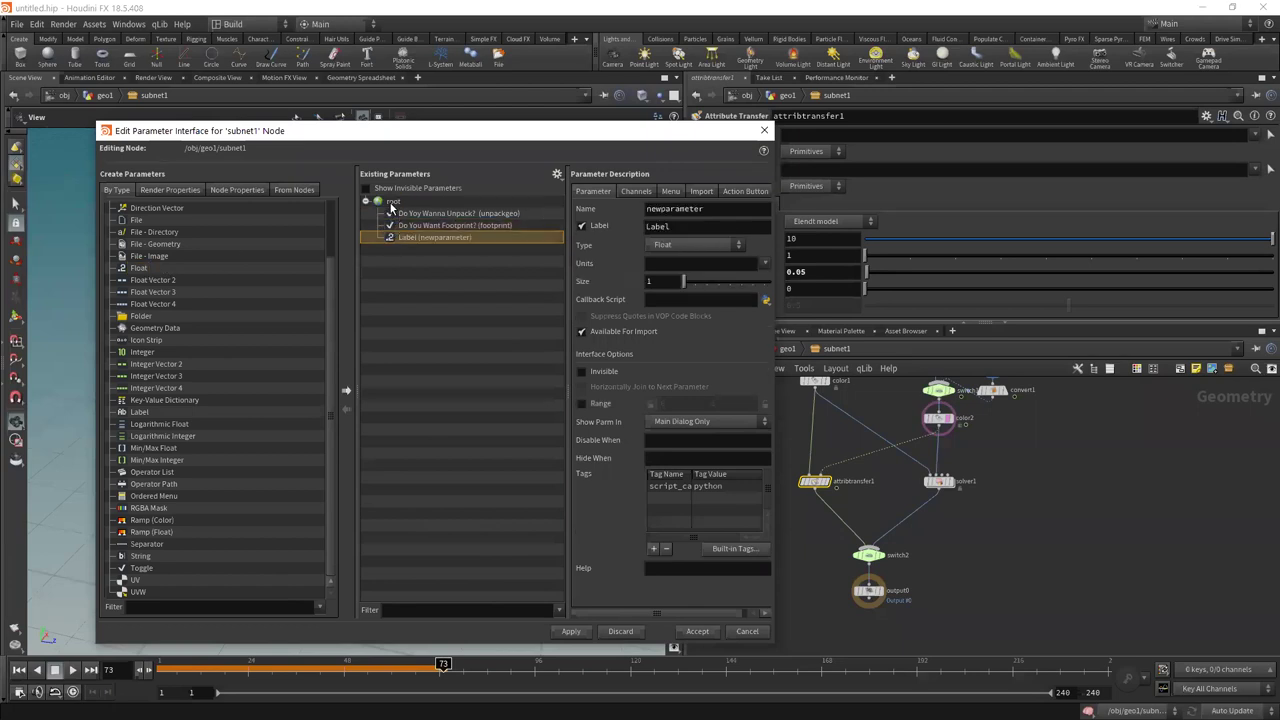
double_click(718, 210)
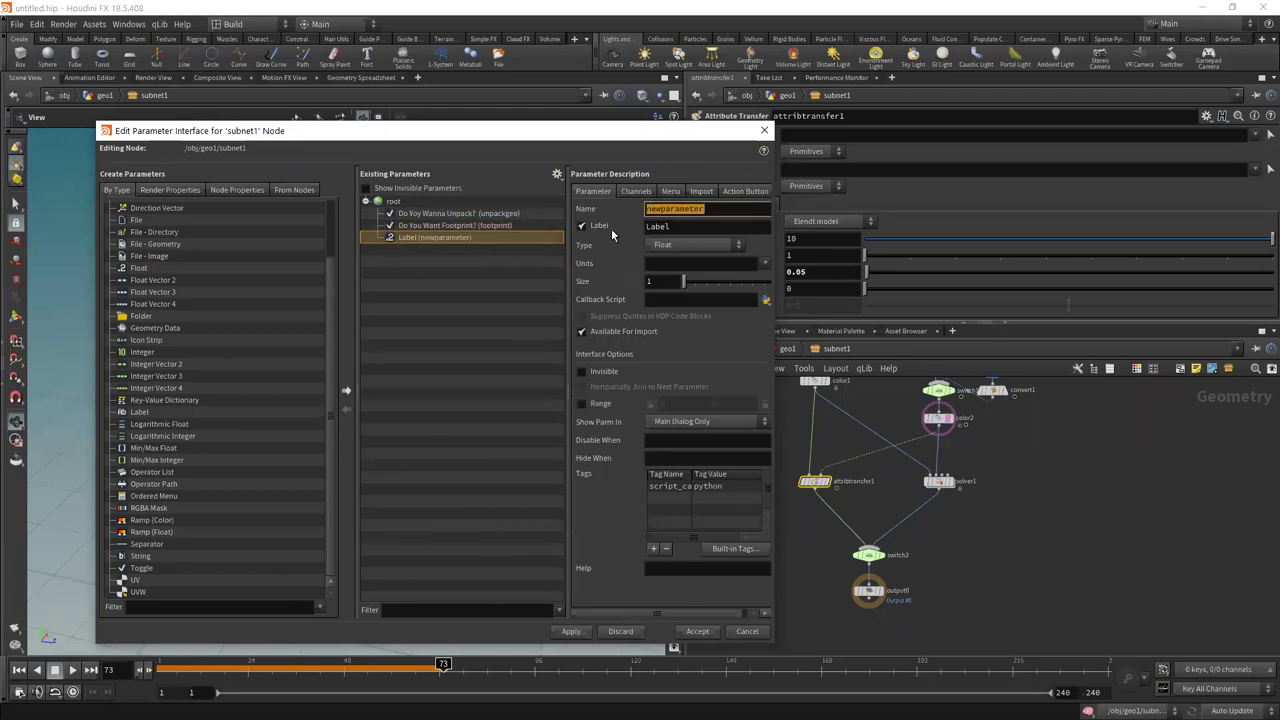
type("footprint")
type("_")
type("radius")
key("Tab")
type("Foot Size")
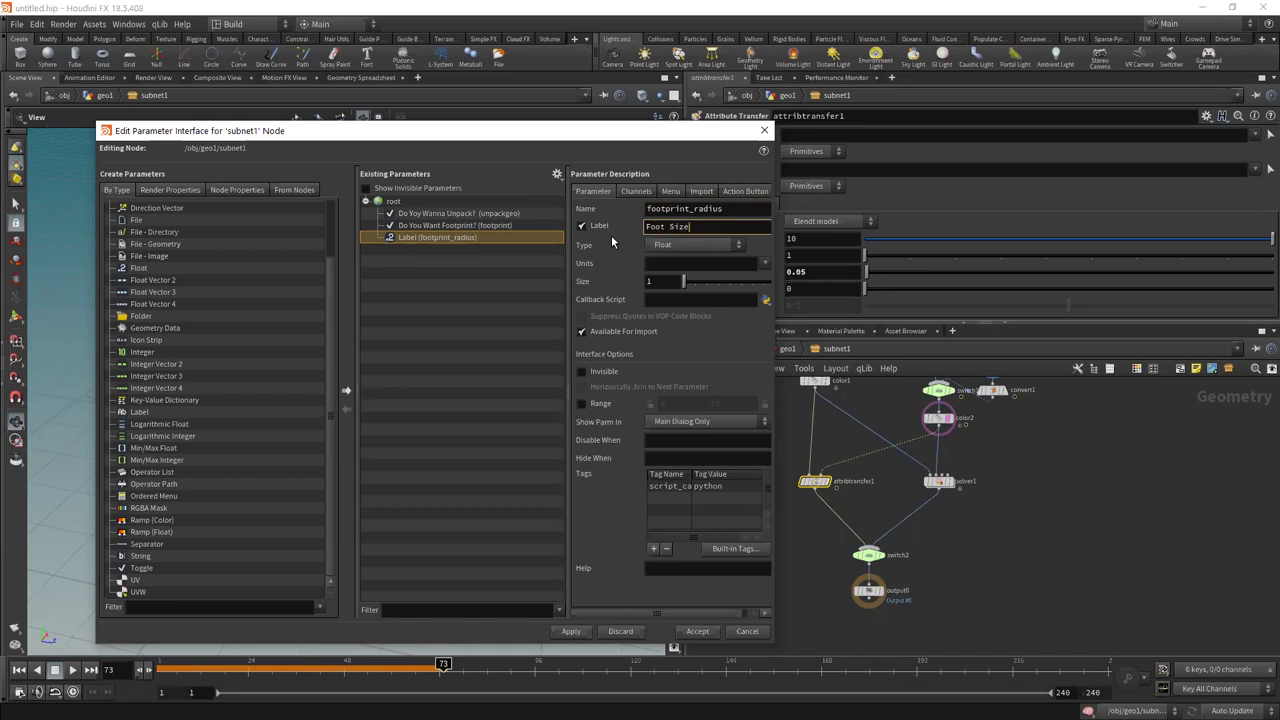
left_click(691, 342)
left_click(634, 192)
type("0.1")
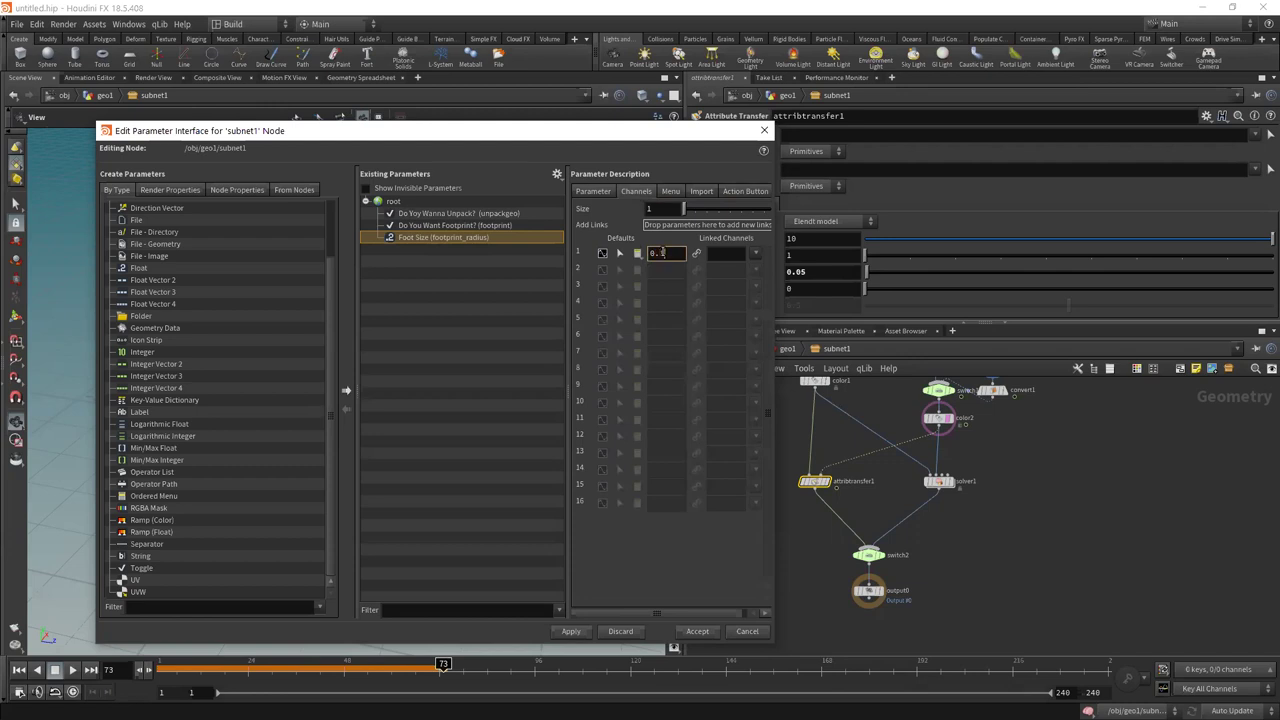
left_click(594, 191)
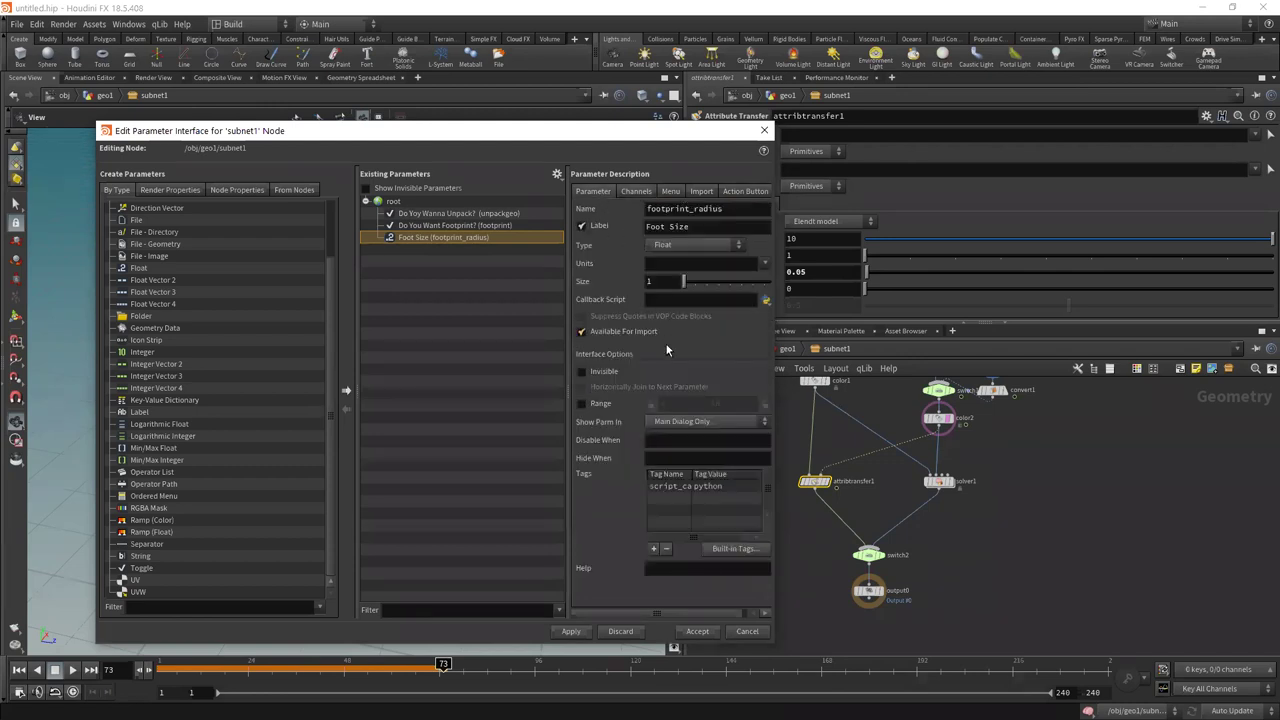
Enable the Foot Size slider range and set its maximum to 2.
left_click(582, 403)
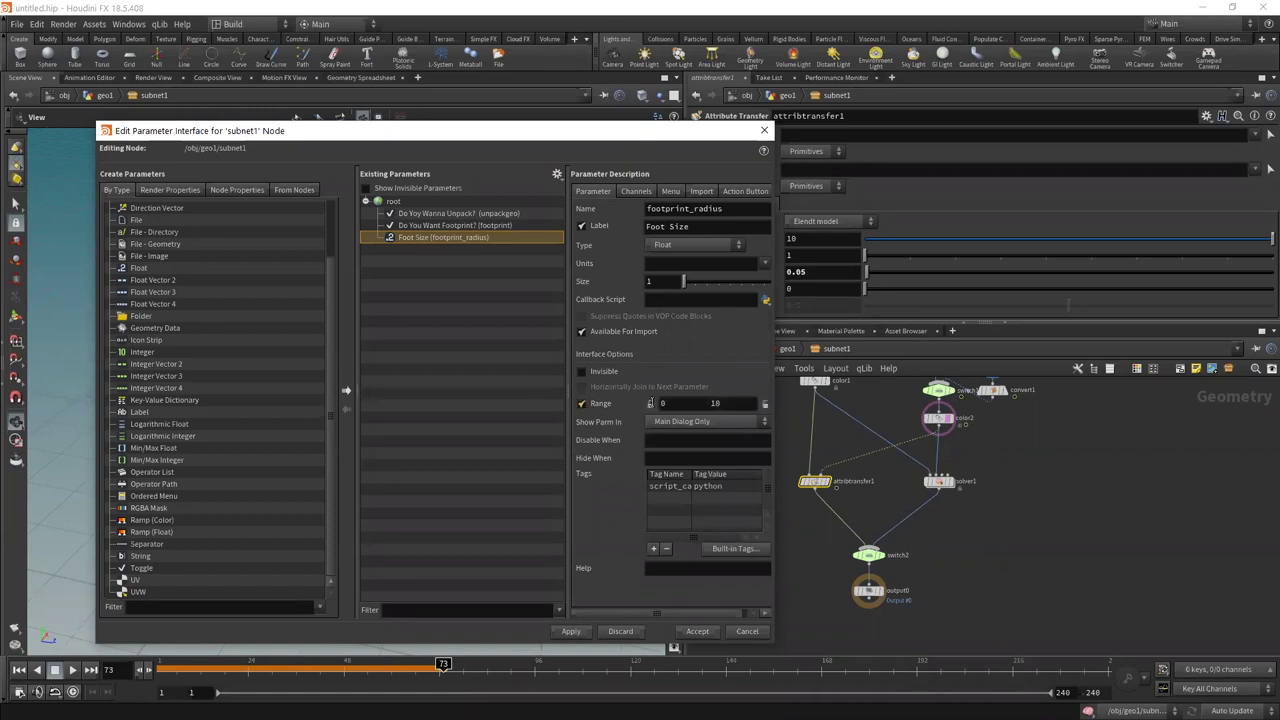
left_click(722, 403)
left_click_drag(718, 403, 672, 403)
type("5")
key("BackSpace")
type("2")
key("Return")
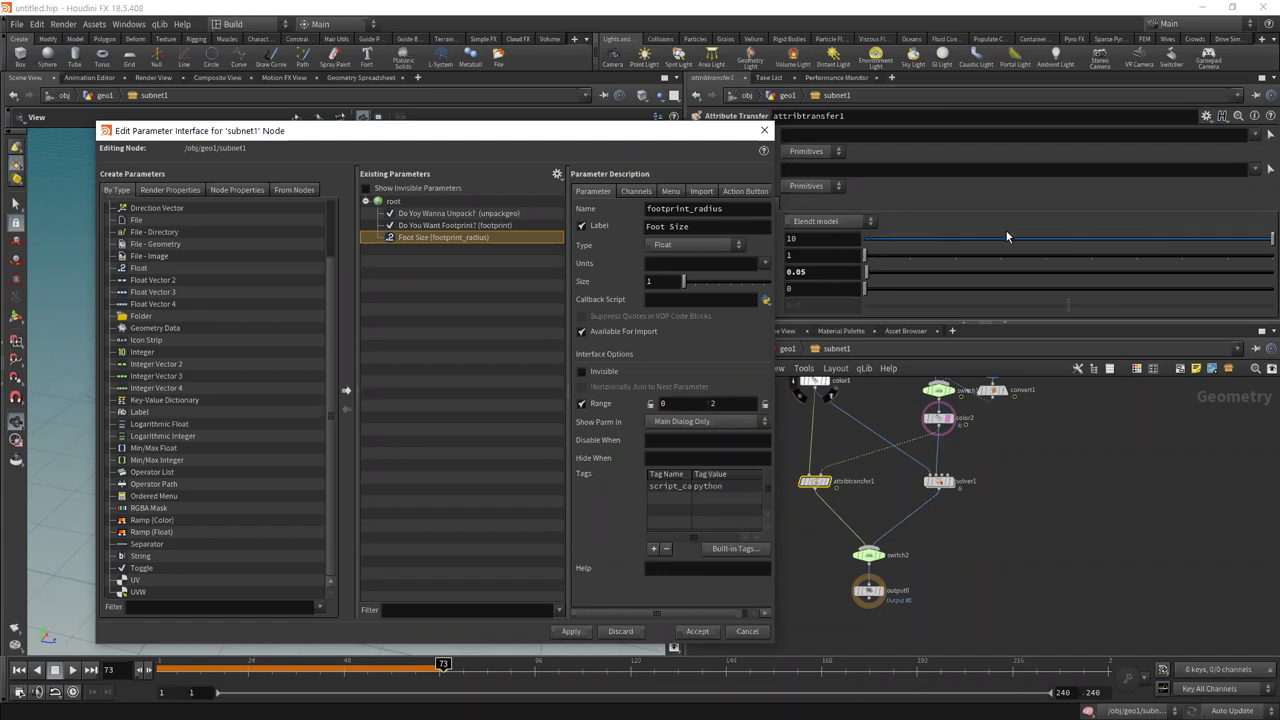
Accept the new subnet1 interface, go up to geo1, and rewind the timeline to early frames.
left_click(697, 631)
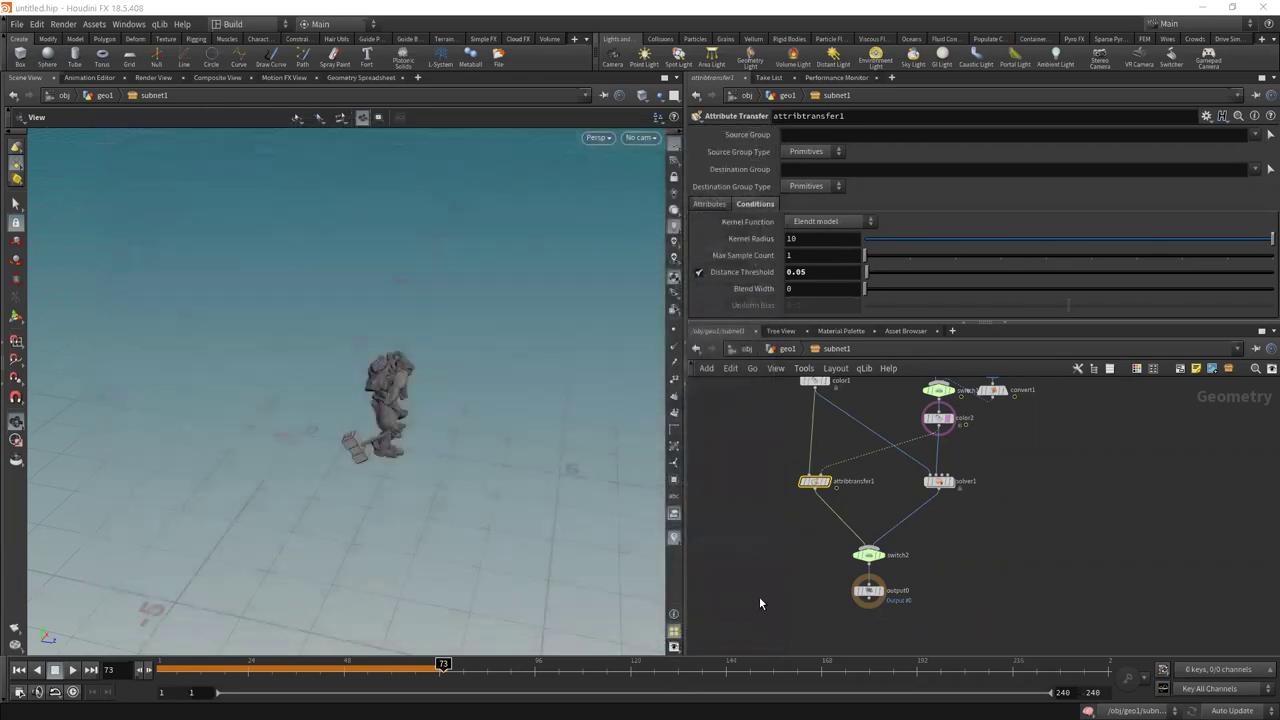
key("u")
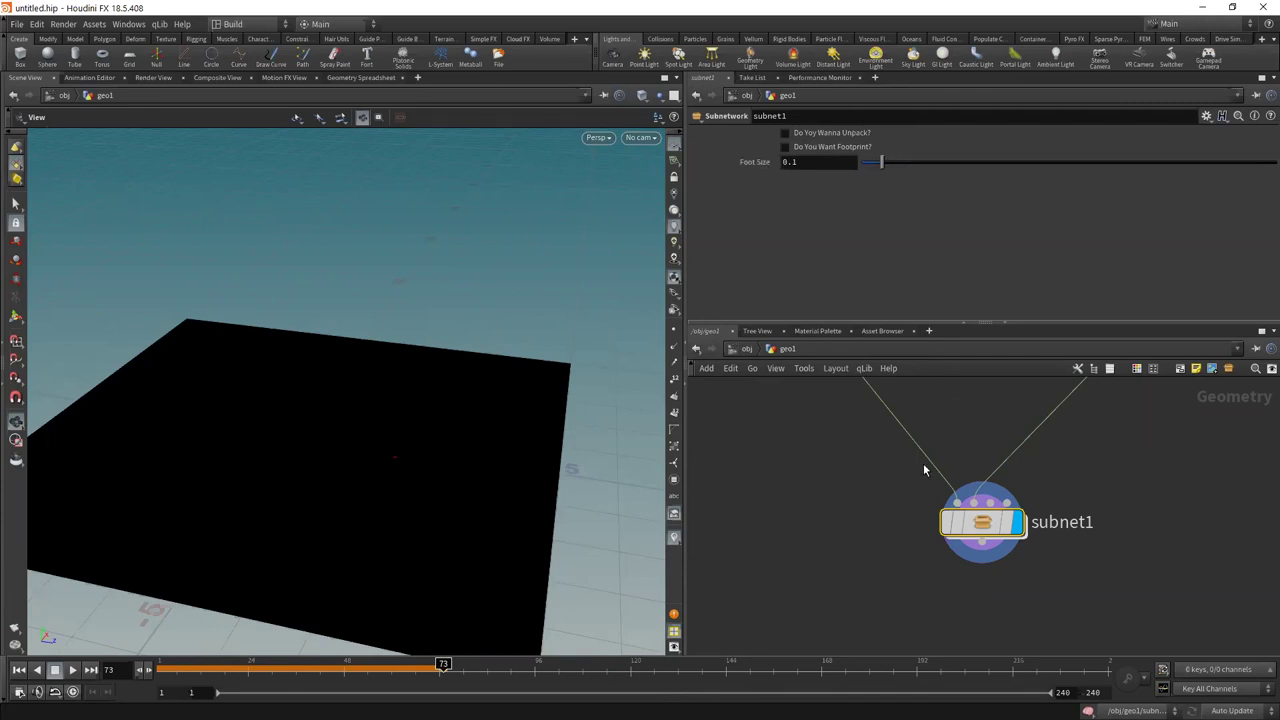
left_click_drag(360, 668, 156, 690)
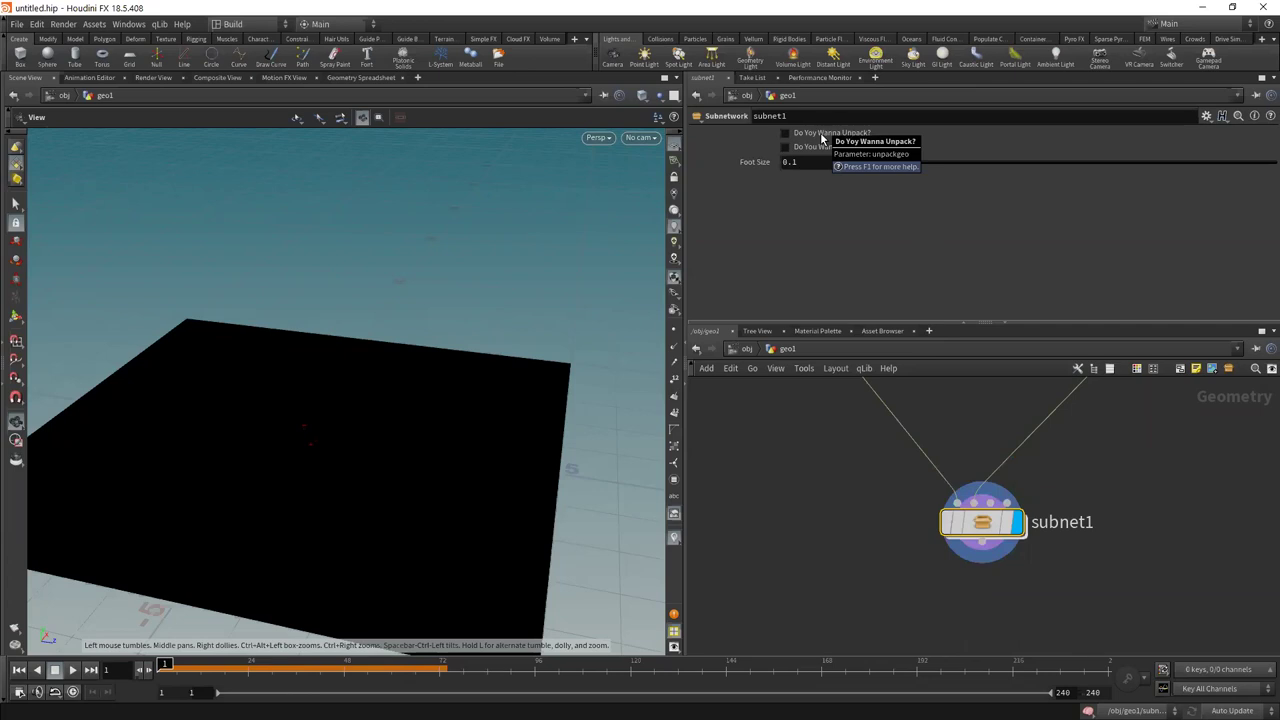
Drive switch1's Select Input from the unpack toggle with a relative reference.
right_click(822, 139)
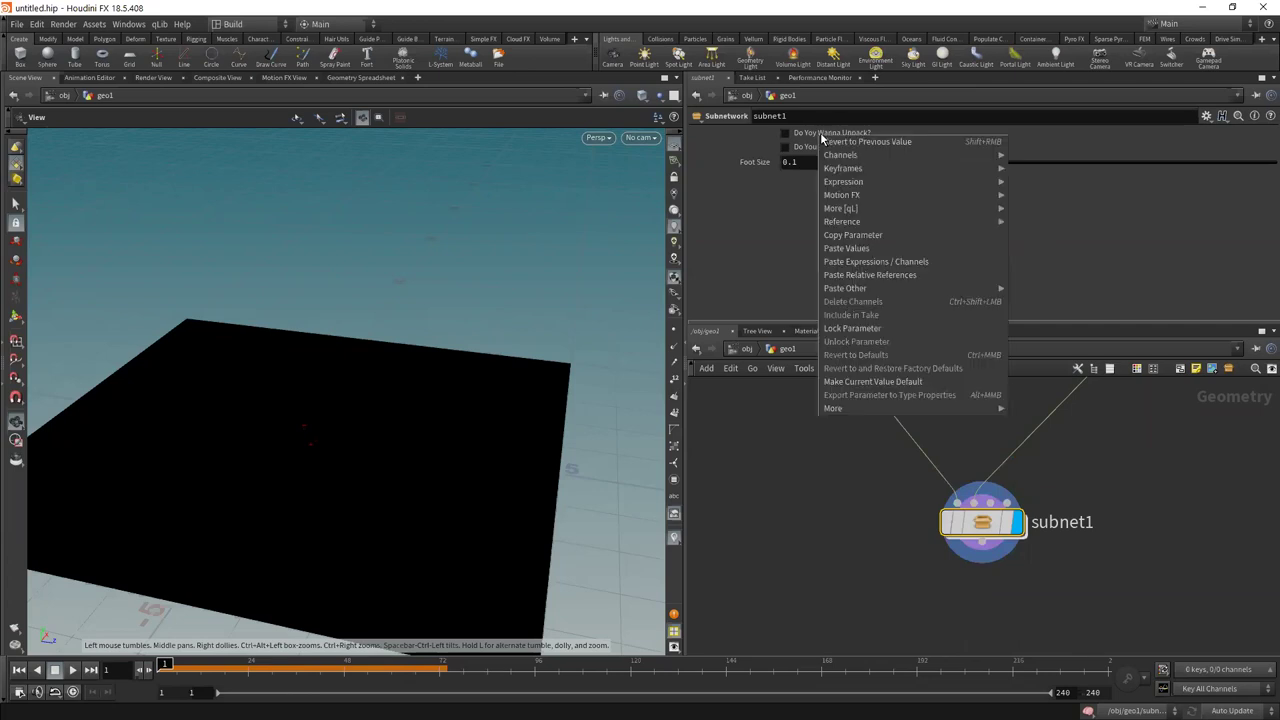
left_click(848, 236)
double_click(975, 506)
middle_click_drag(918, 401, 937, 505)
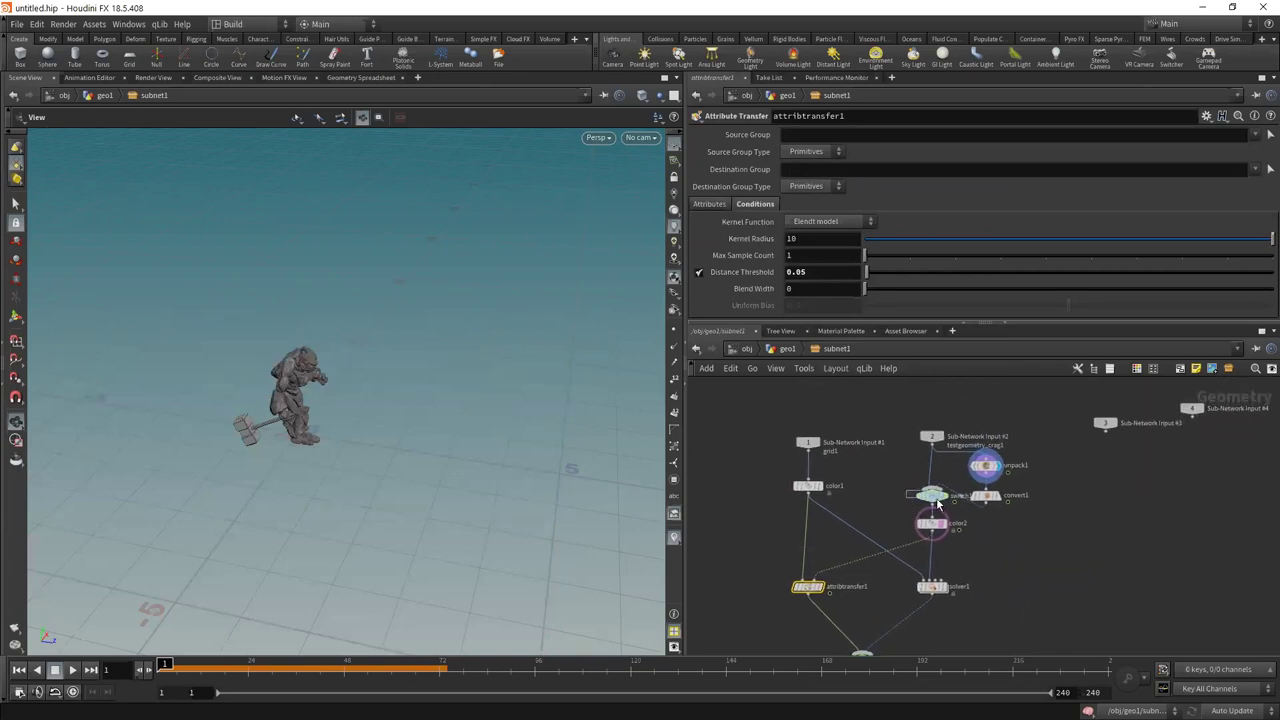
left_click(934, 500)
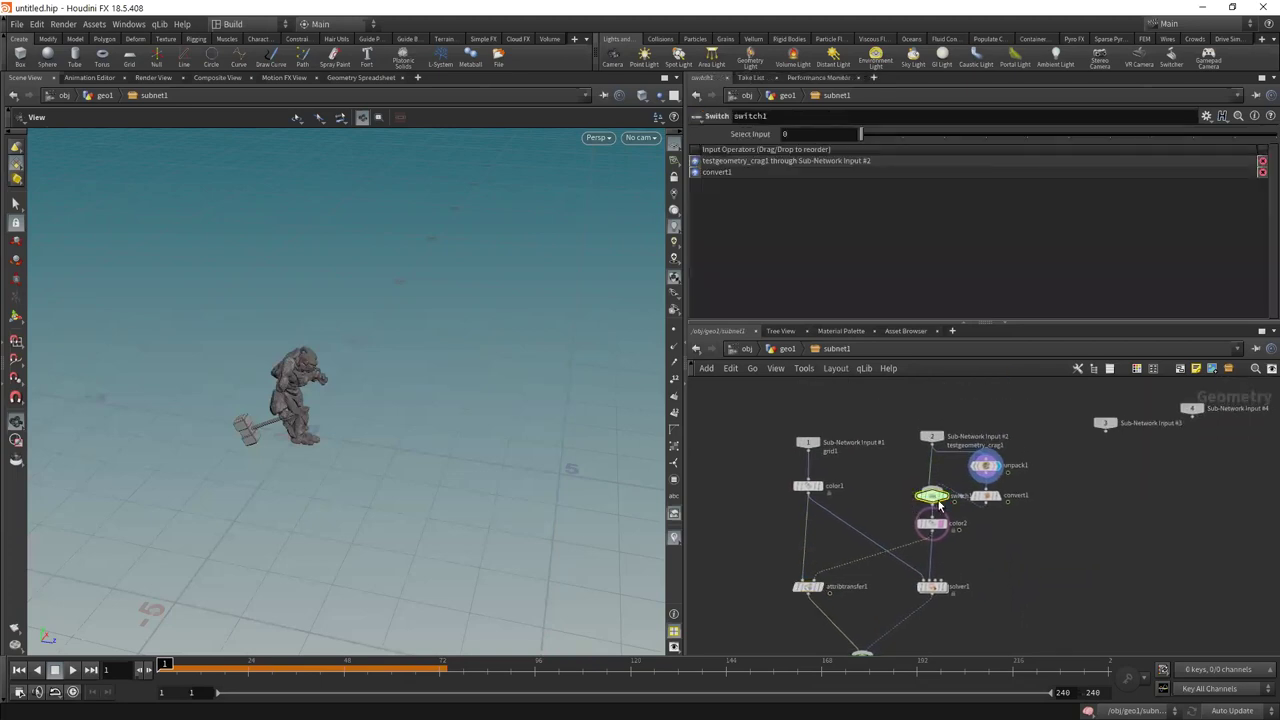
right_click(766, 137)
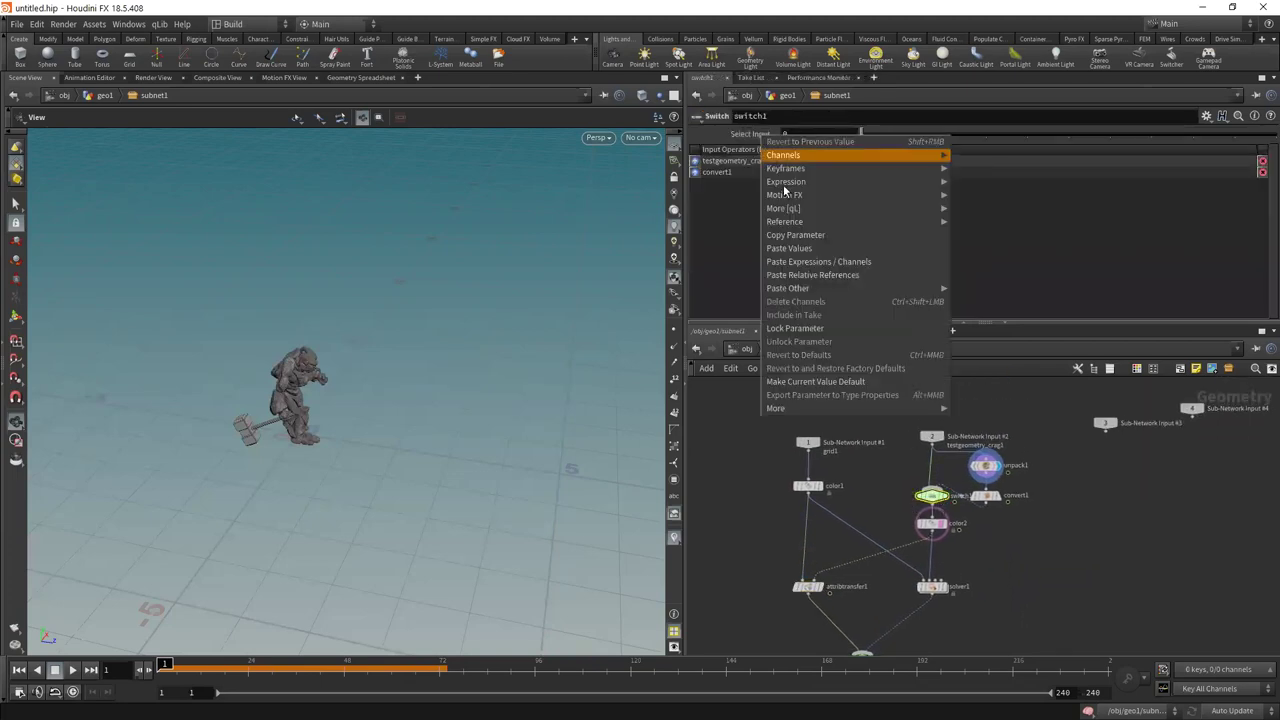
left_click(803, 275)
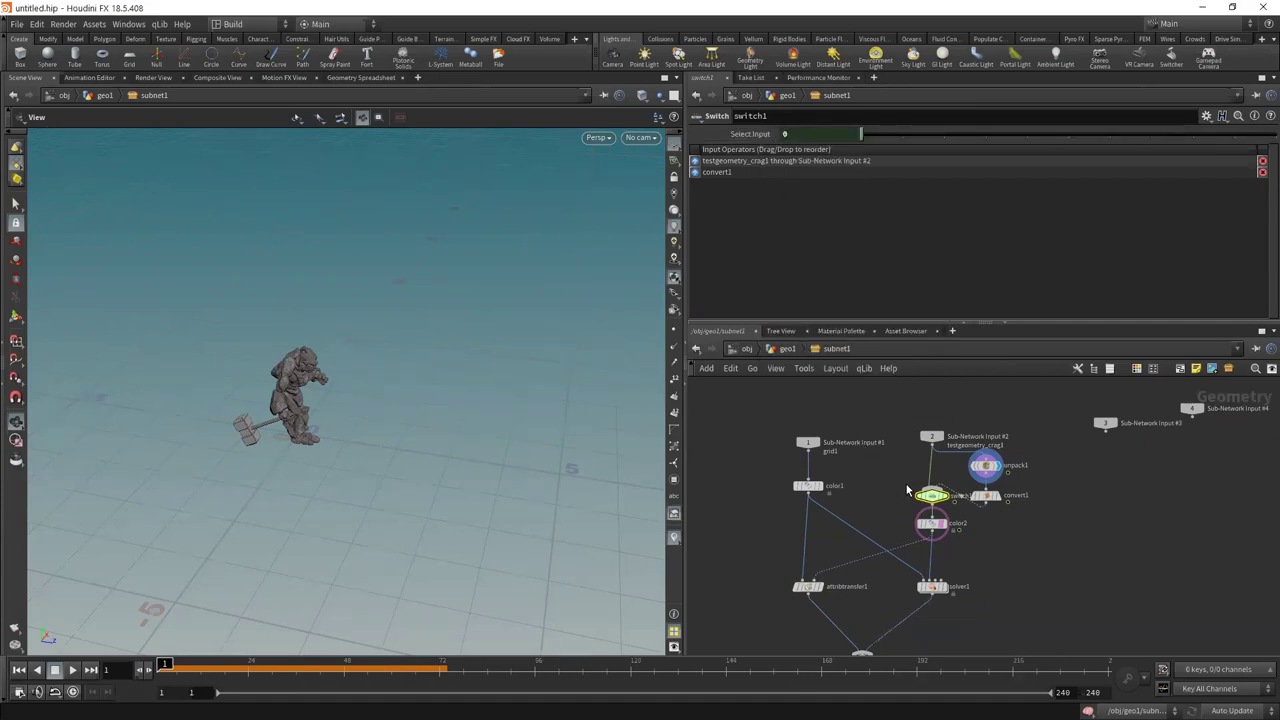
middle_click_drag(957, 528, 957, 416)
left_click(897, 584)
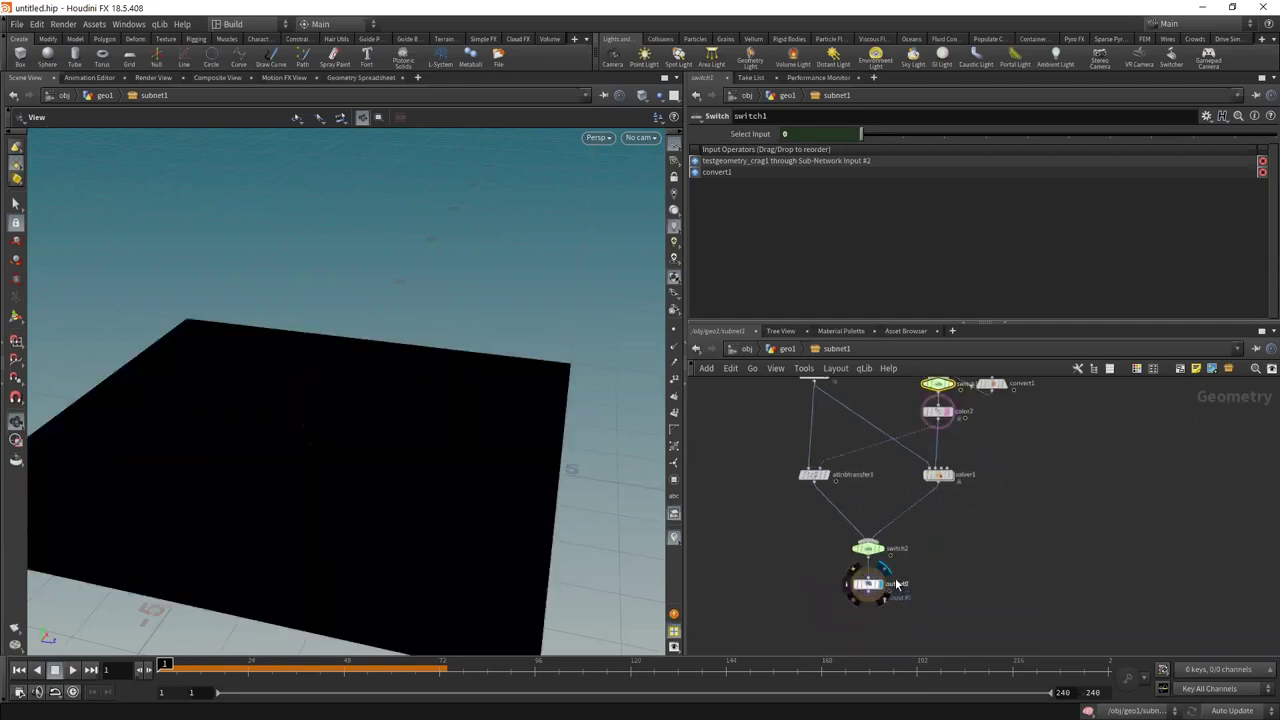
Drive switch2's Select Input from the footprint toggle with a relative reference.
left_click_drag(826, 530, 886, 552)
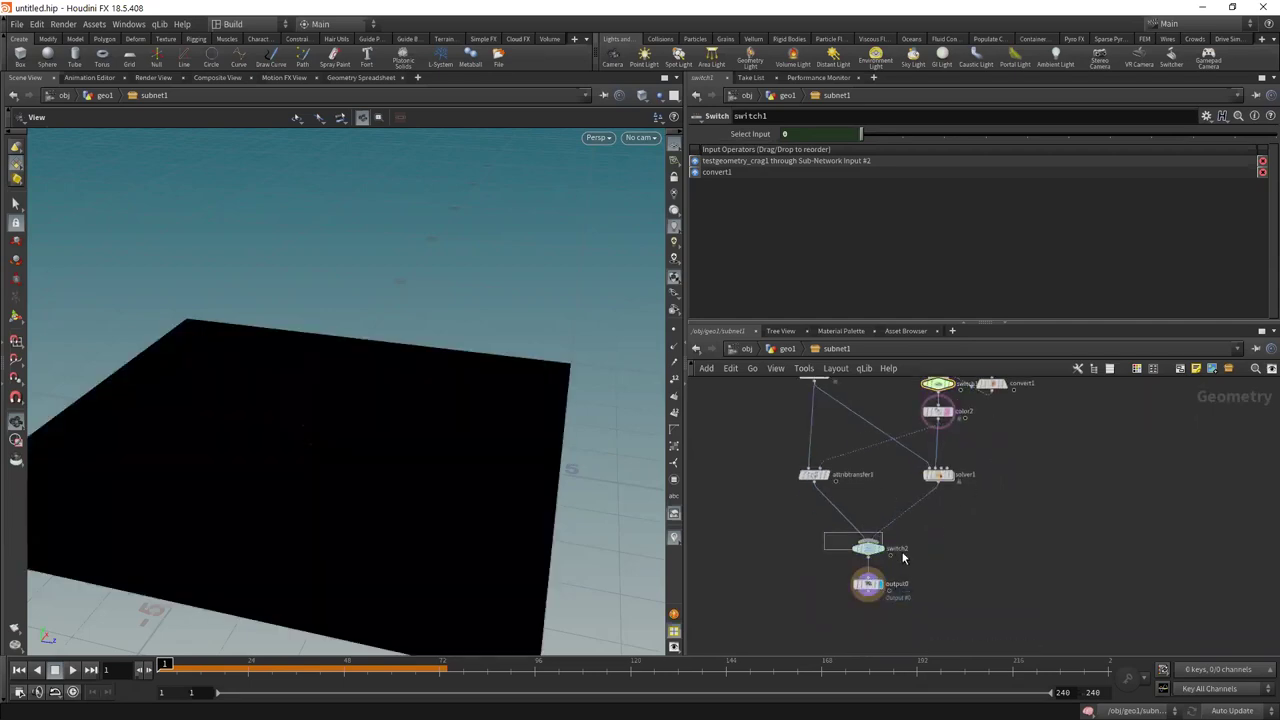
left_click(778, 350)
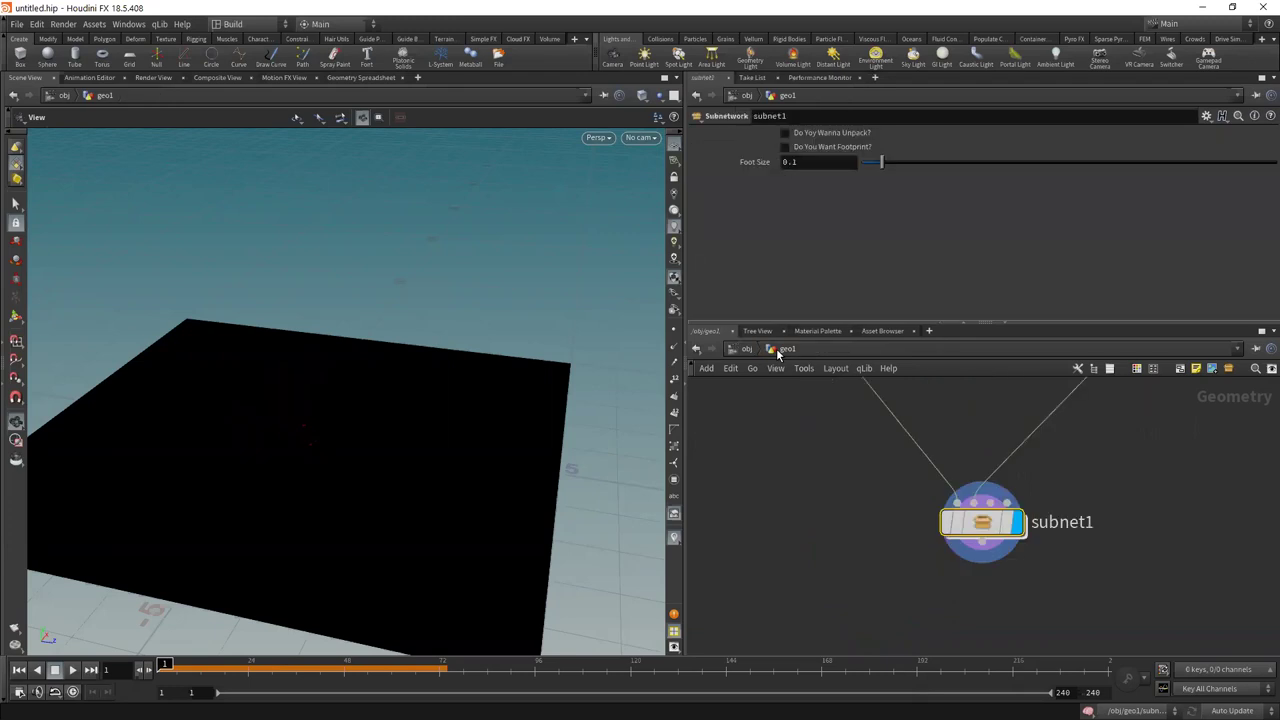
right_click(809, 150)
left_click(825, 247)
double_click(974, 518)
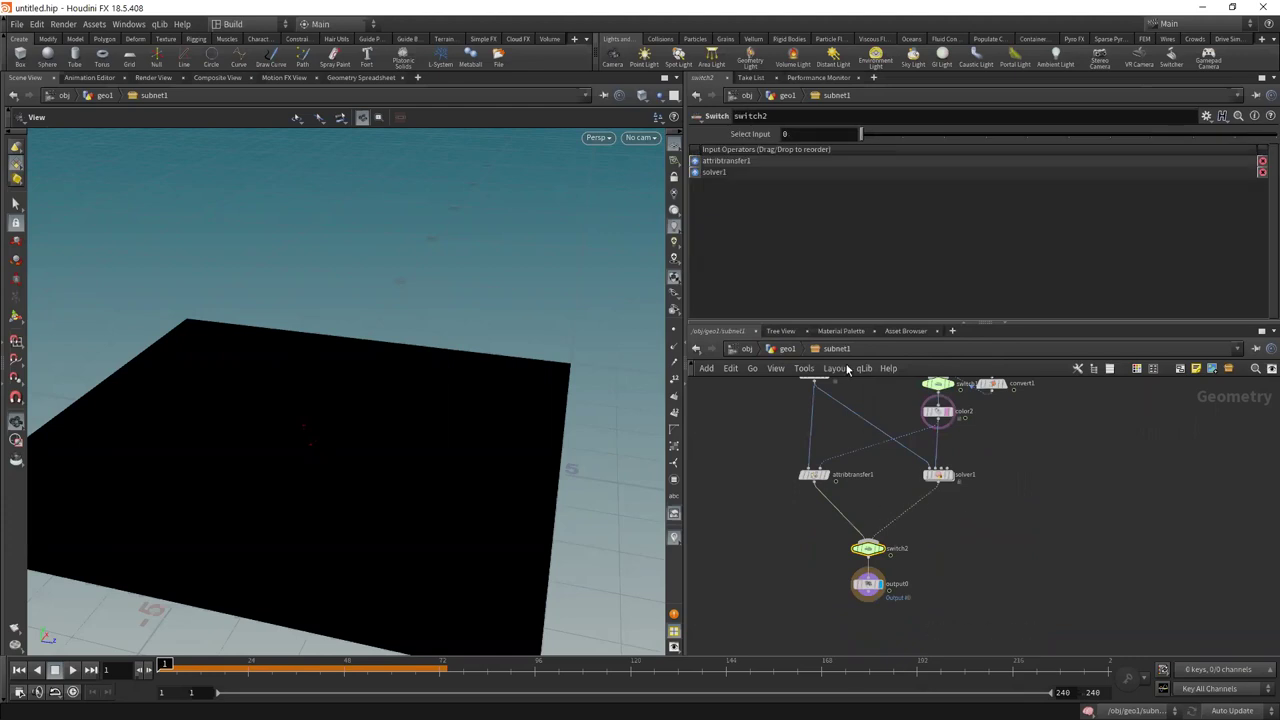
right_click(766, 135)
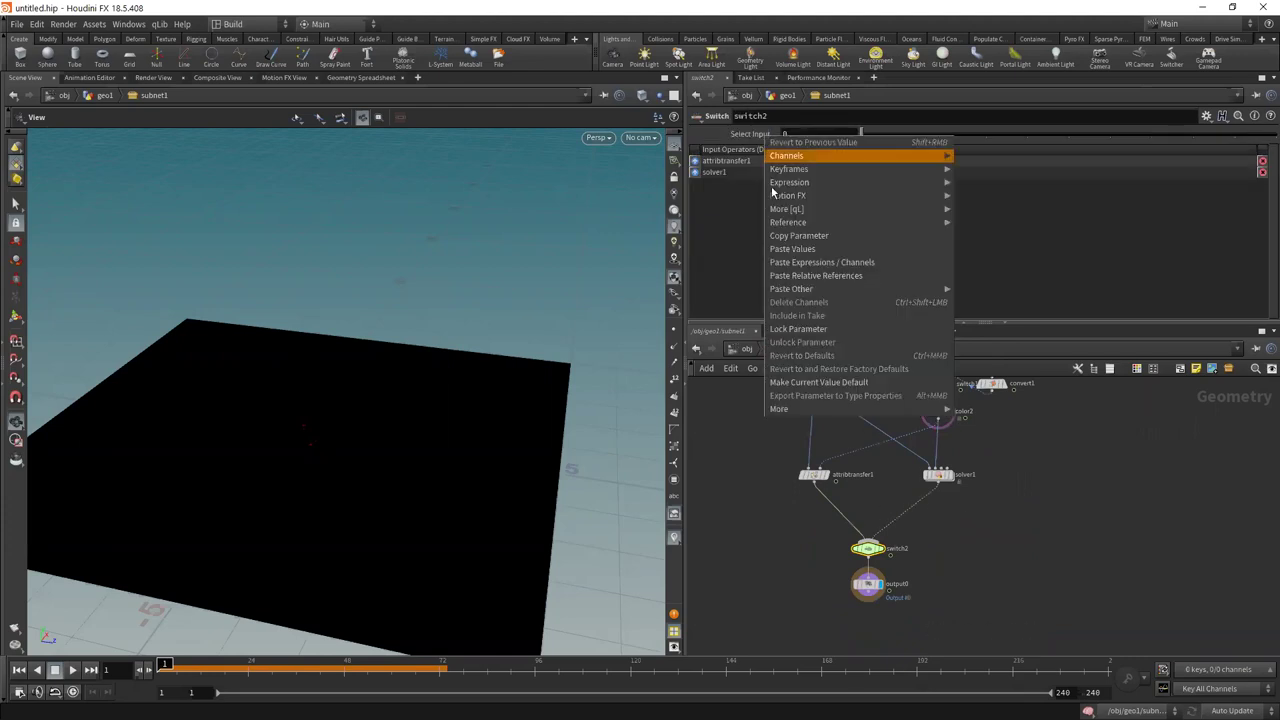
left_click(793, 276)
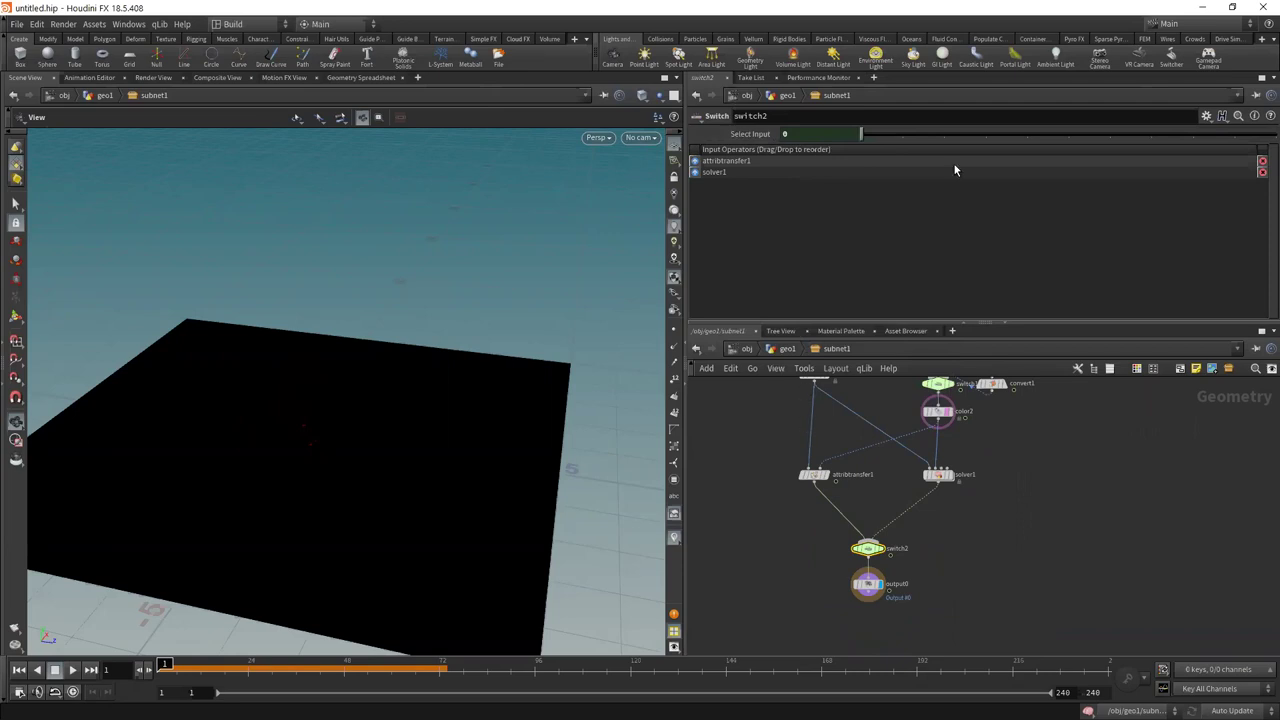
left_click(814, 476)
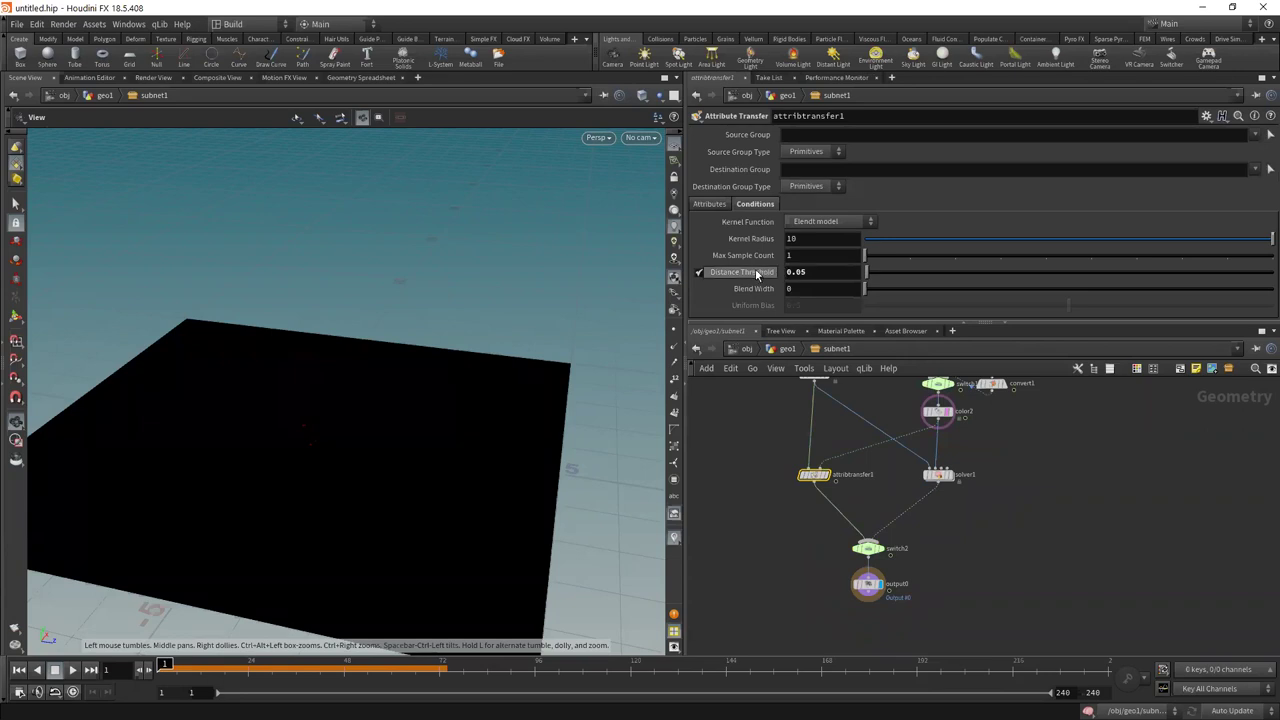
Link attribtransfer1's Distance Threshold to subnet1's Foot Size with a relative reference.
left_click(786, 348)
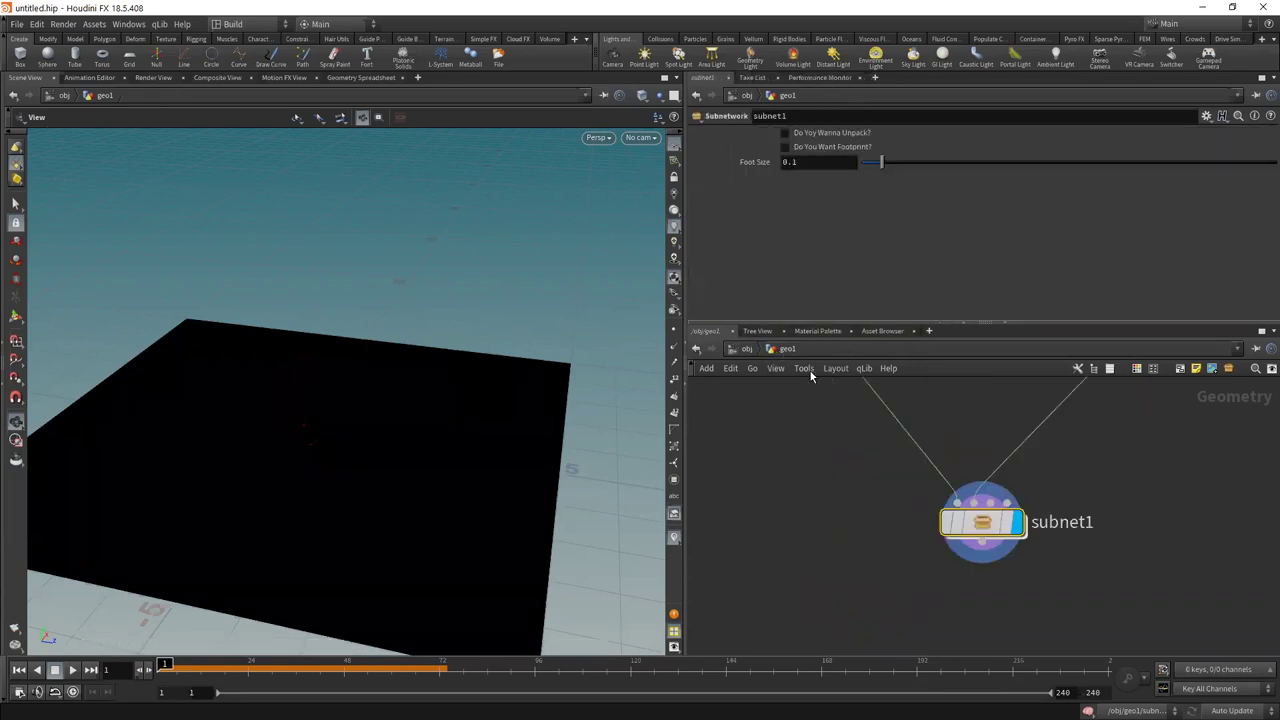
right_click(802, 161)
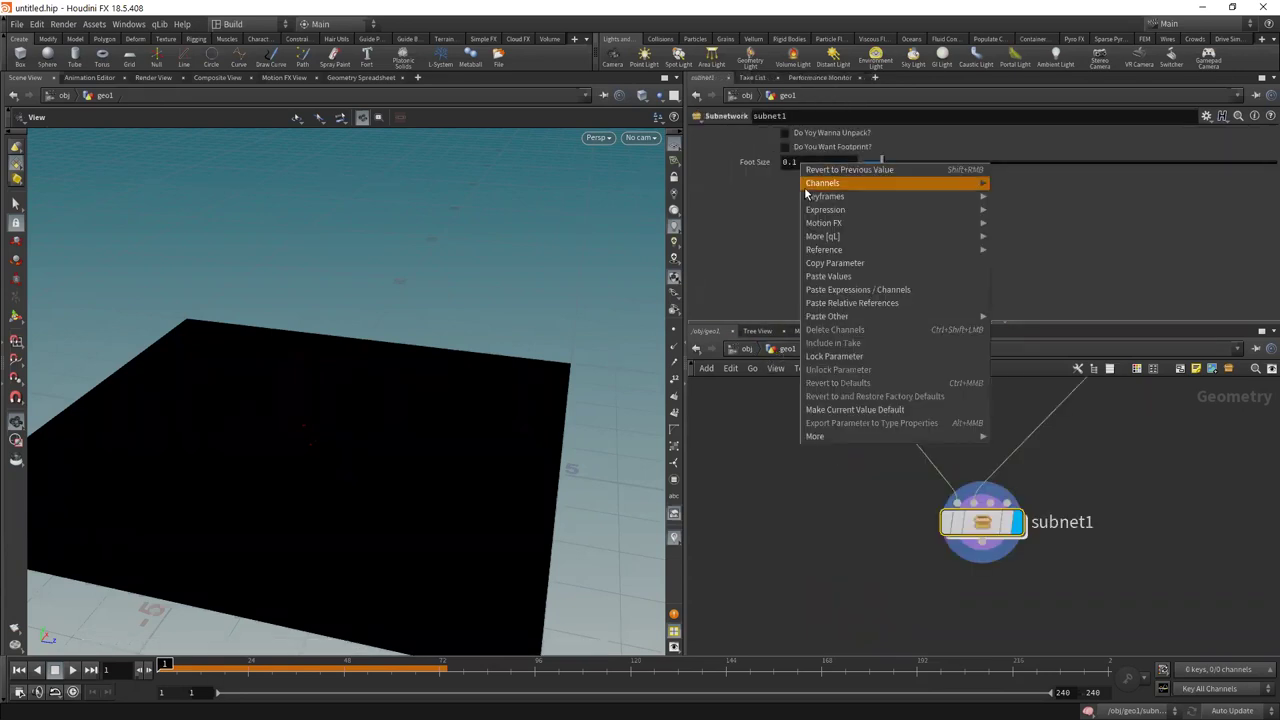
left_click(824, 268)
double_click(967, 514)
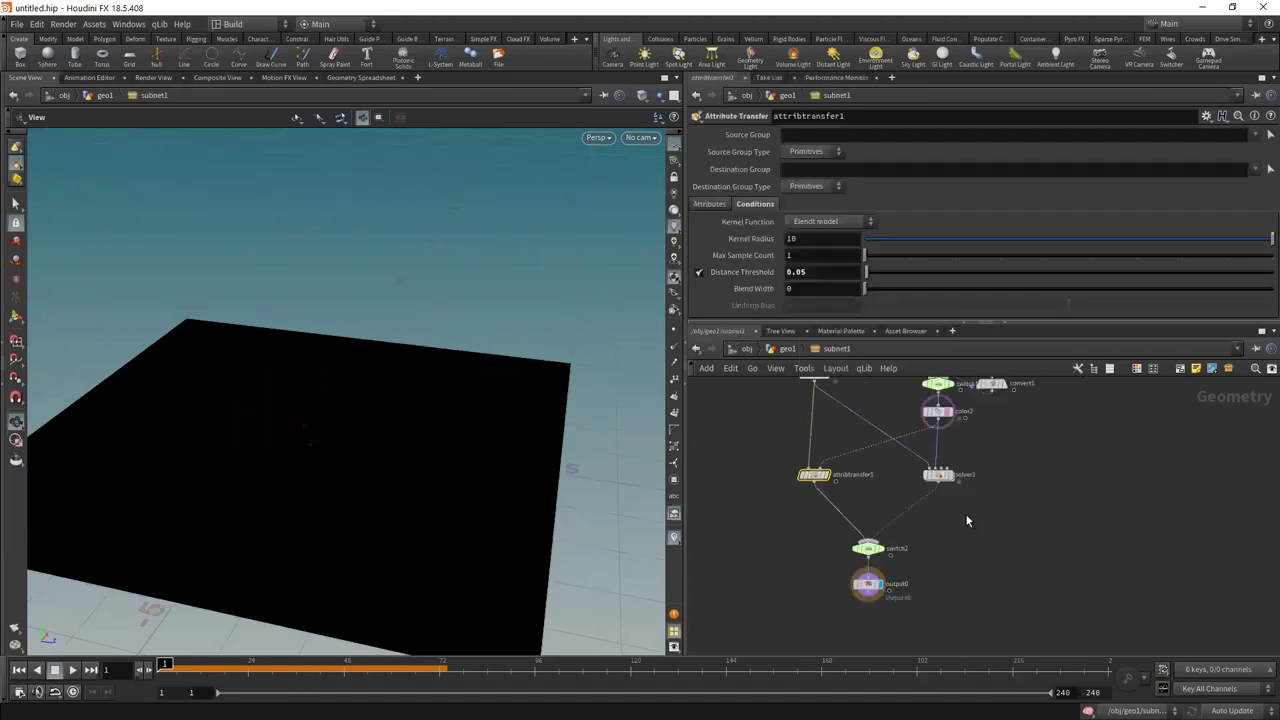
right_click(808, 274)
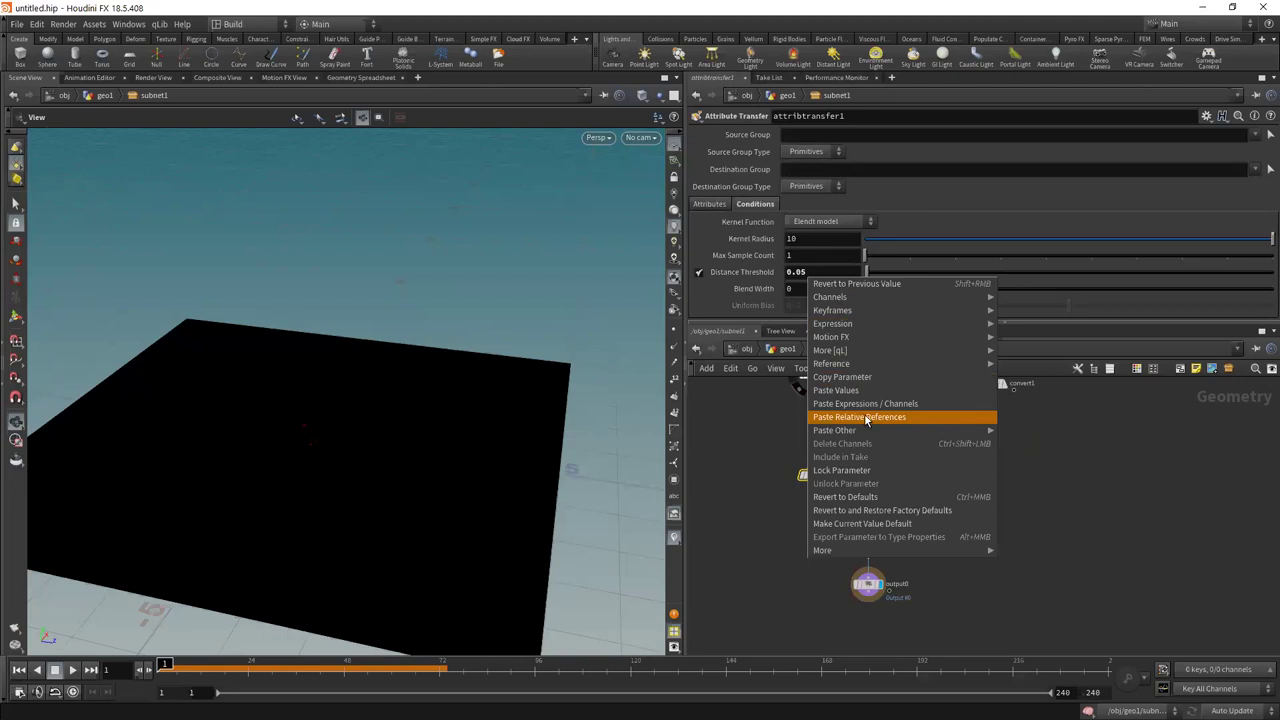
left_click(866, 417)
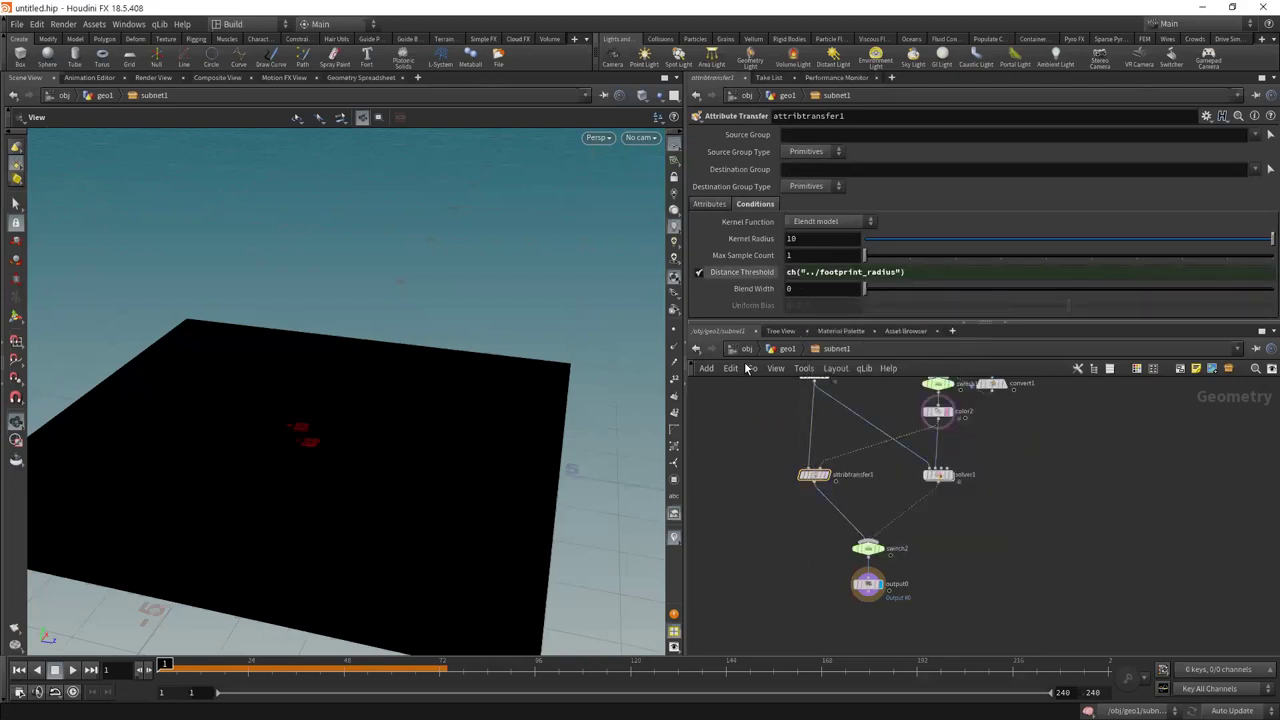
Scrub to frame 83 and back, inspect switch1, then test the unpack toggle on and off.
left_click(785, 348)
left_click(198, 667)
left_click_drag(200, 668, 498, 665)
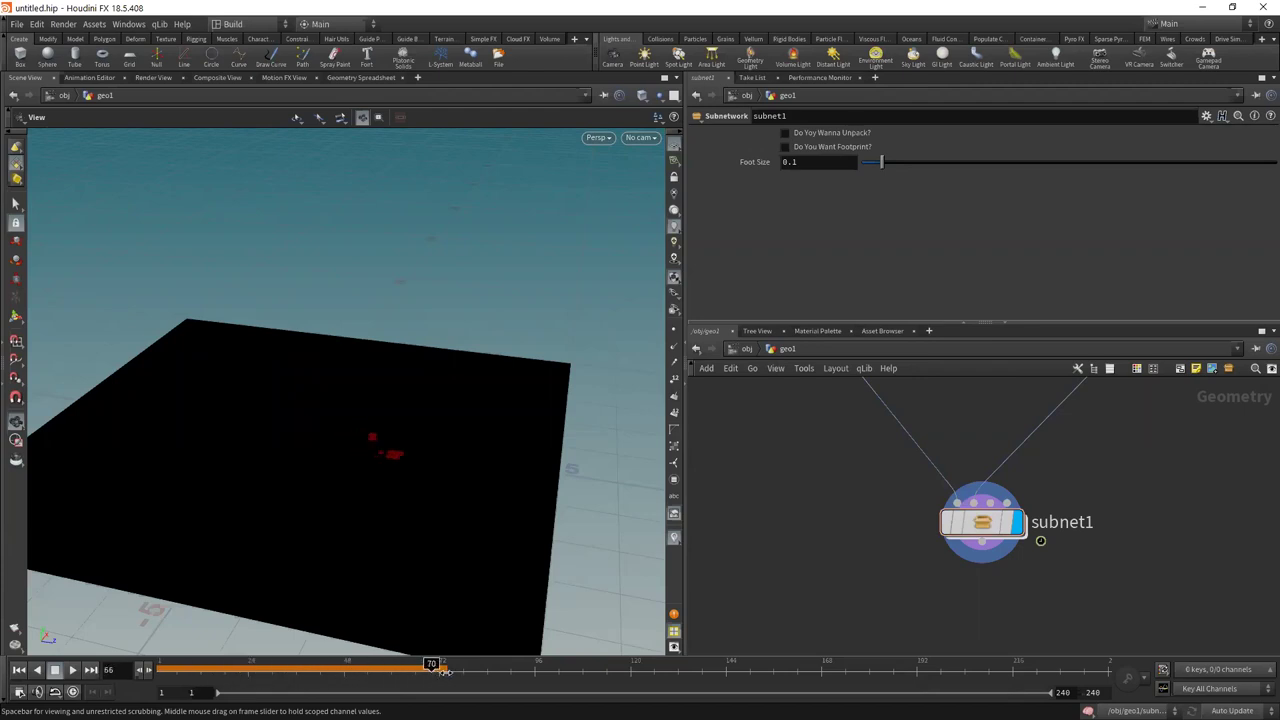
left_click_drag(498, 665, 163, 667)
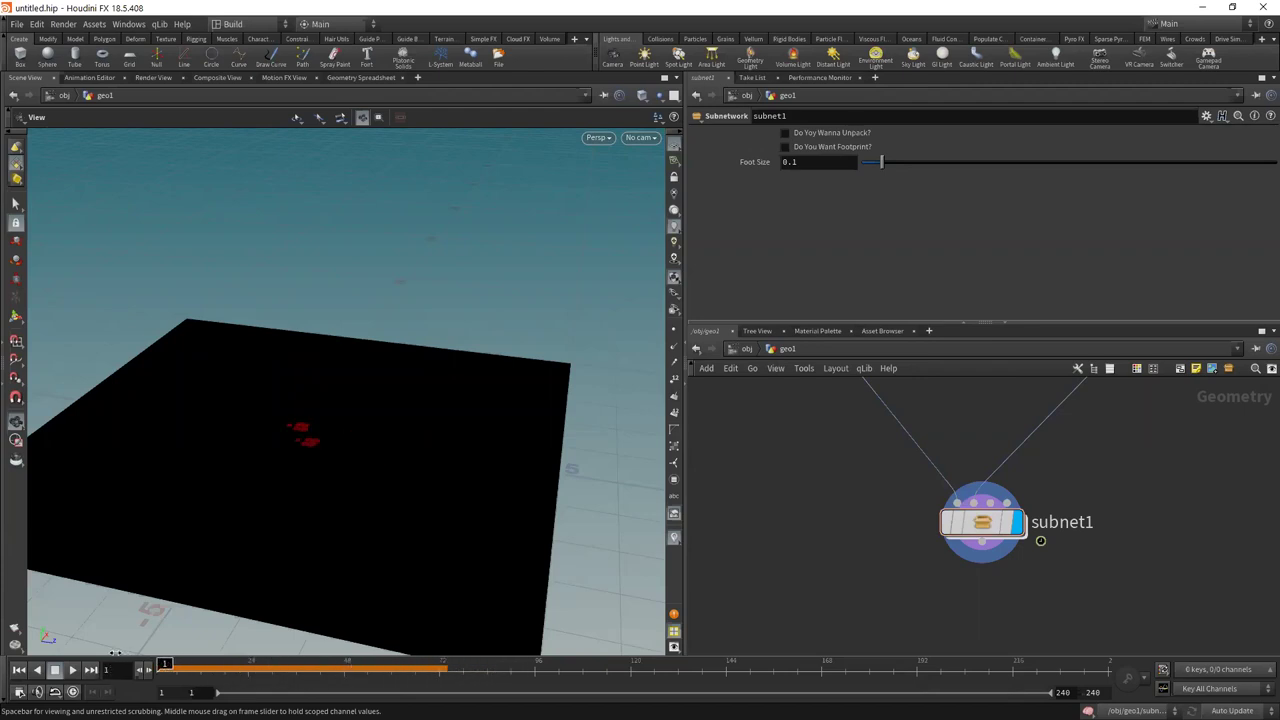
double_click(980, 522)
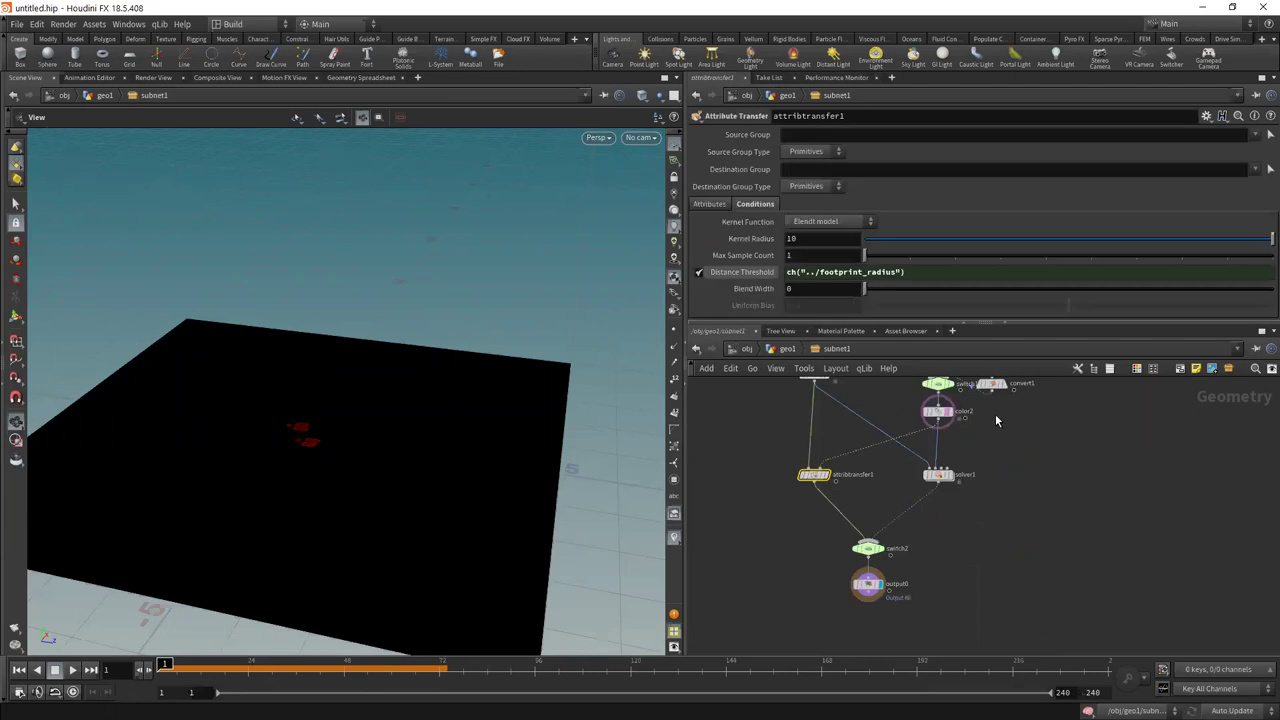
left_click(938, 470)
mouse_move(343, 457)
left_mouse_down()
mouse_move(475, 428)
mouse_move(307, 438)
left_mouse_up()
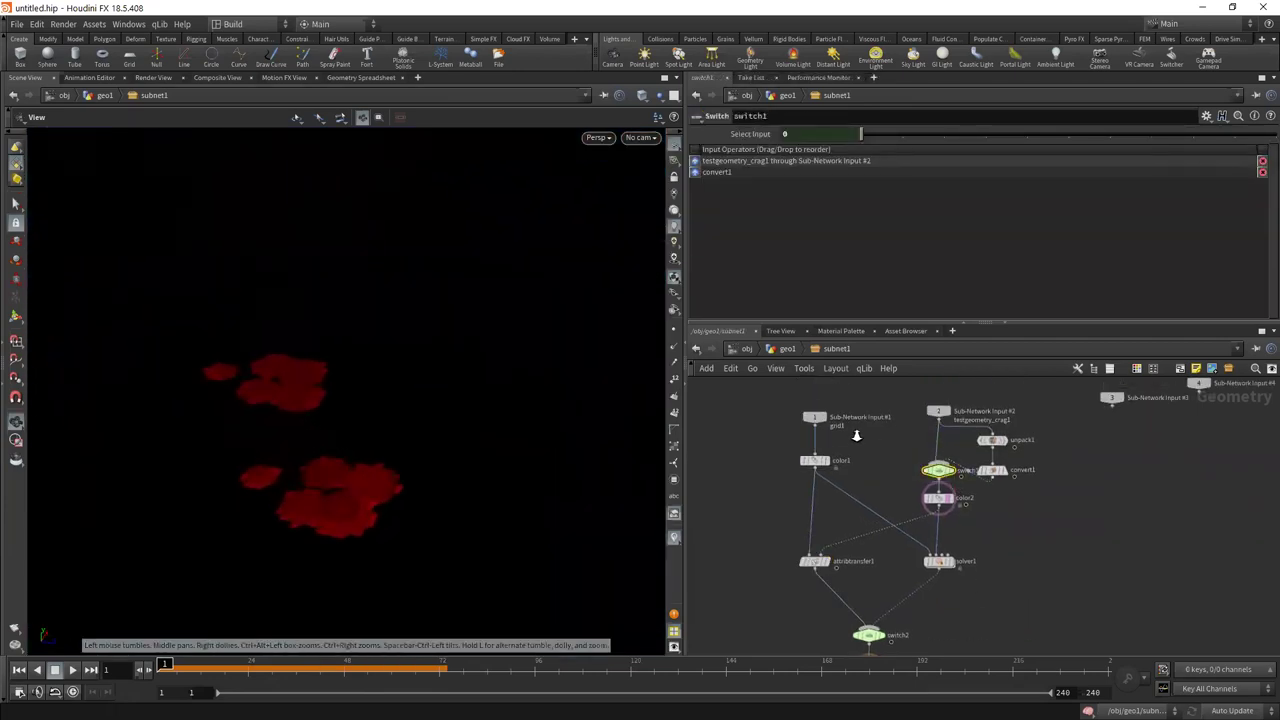
left_click(788, 349)
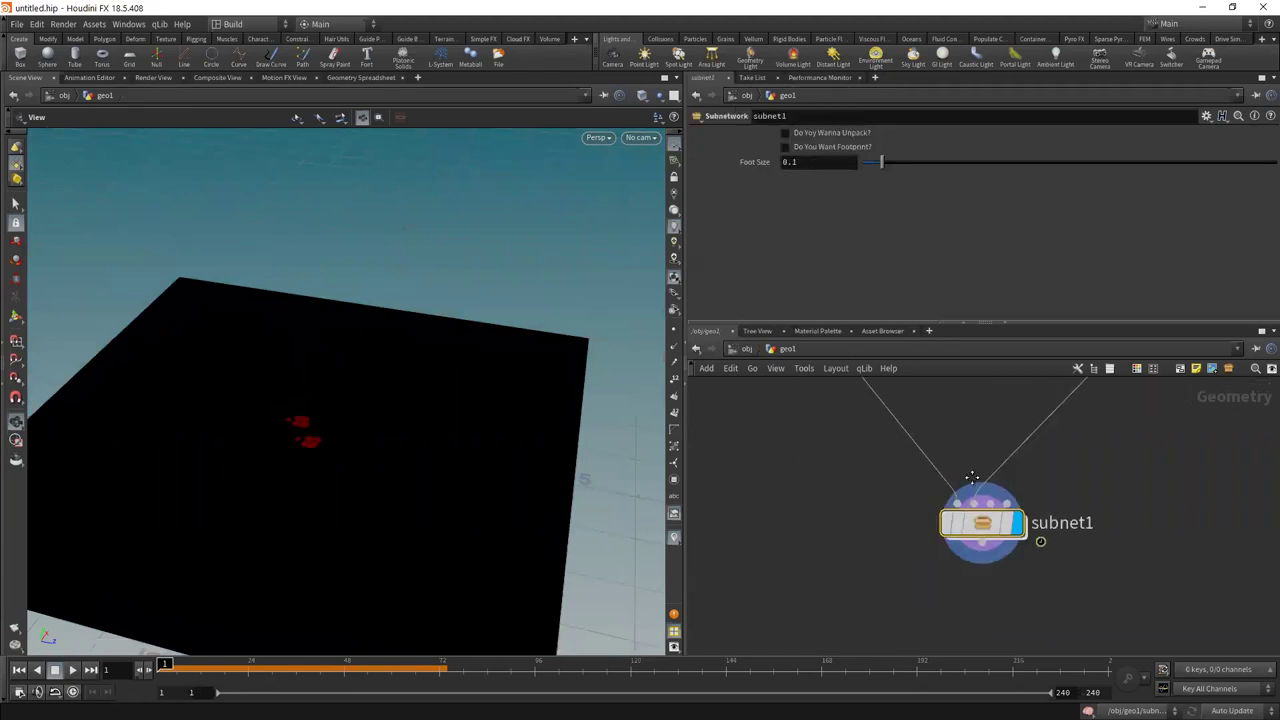
left_click(800, 136)
left_click(824, 134)
With unpacking on at frame 45, raise Foot Size to about 1.26, then reset it to 0.1.
left_click(824, 134)
left_click(824, 134)
left_click(824, 134)
left_click_drag(250, 665, 331, 680)
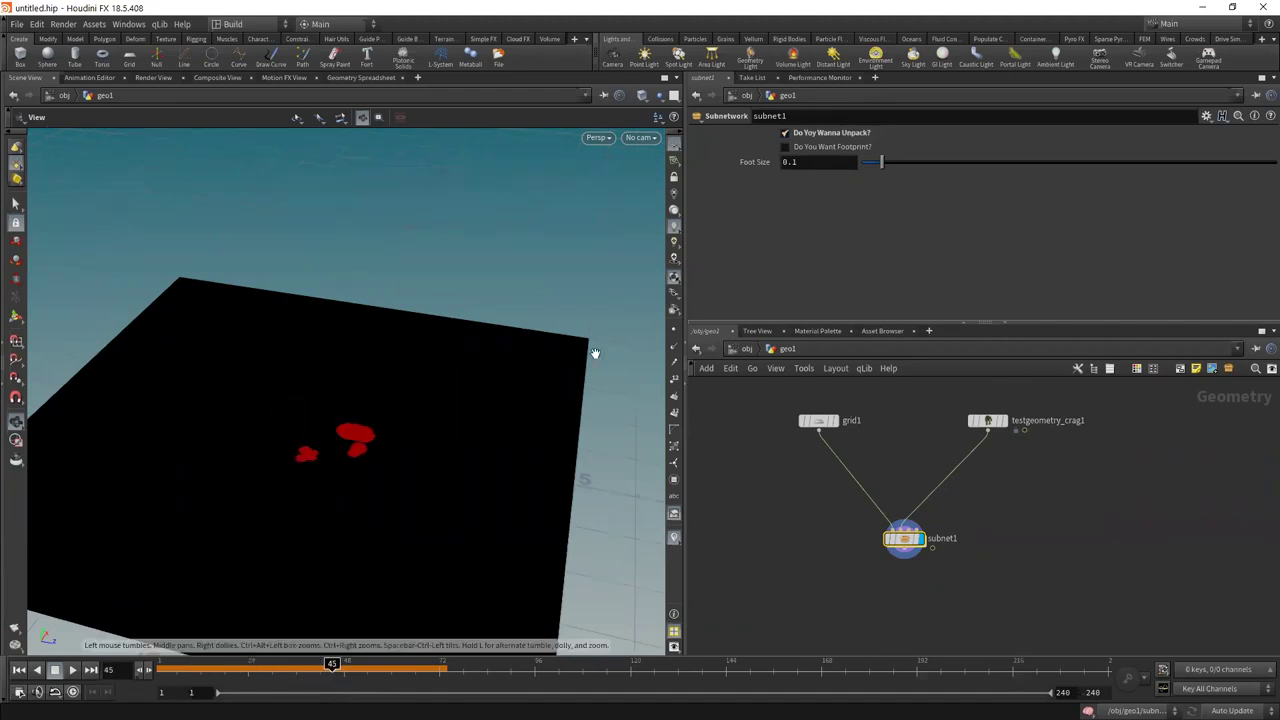
left_click_drag(881, 162, 1176, 171)
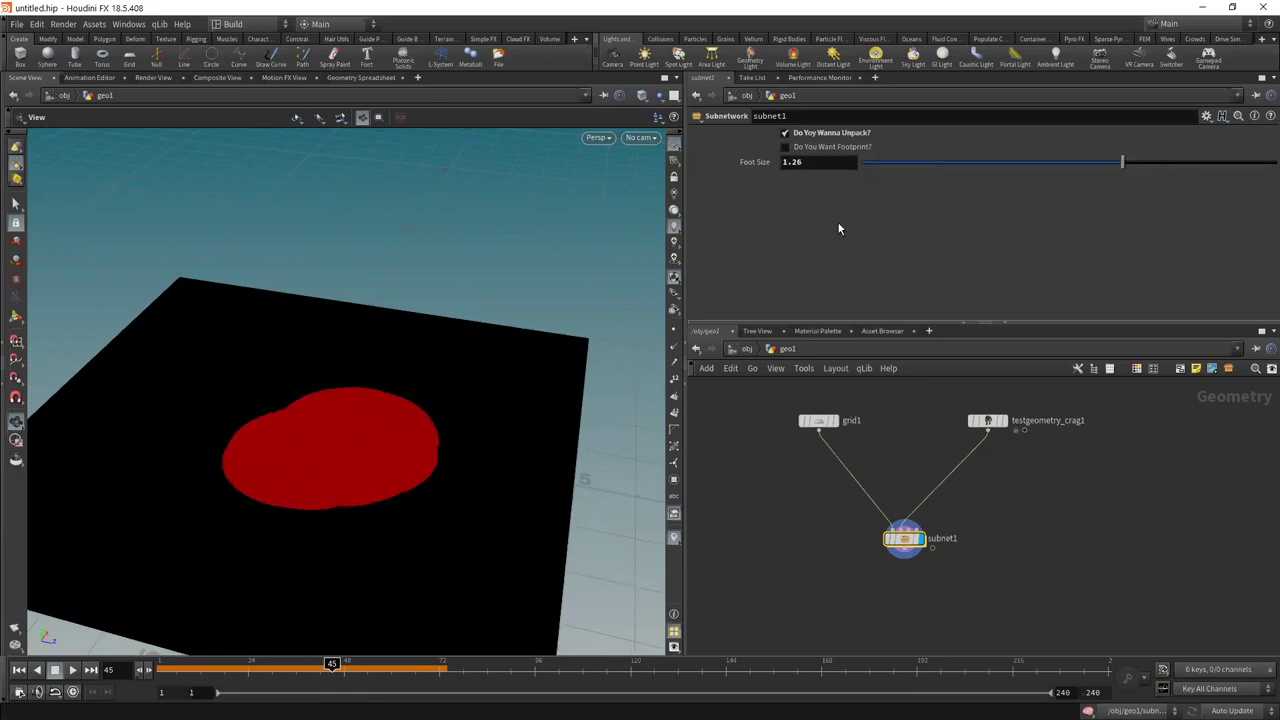
type("0.1")
key("Return")
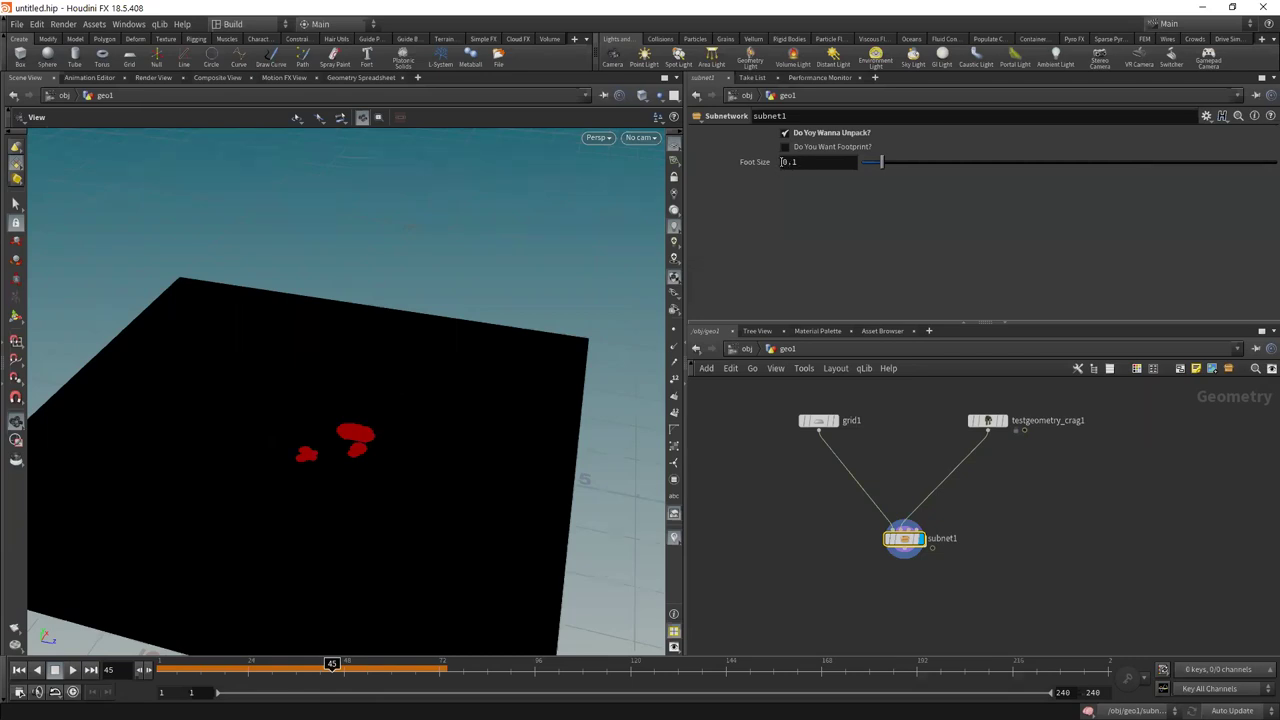
left_click(1206, 116)
left_click(1130, 130)
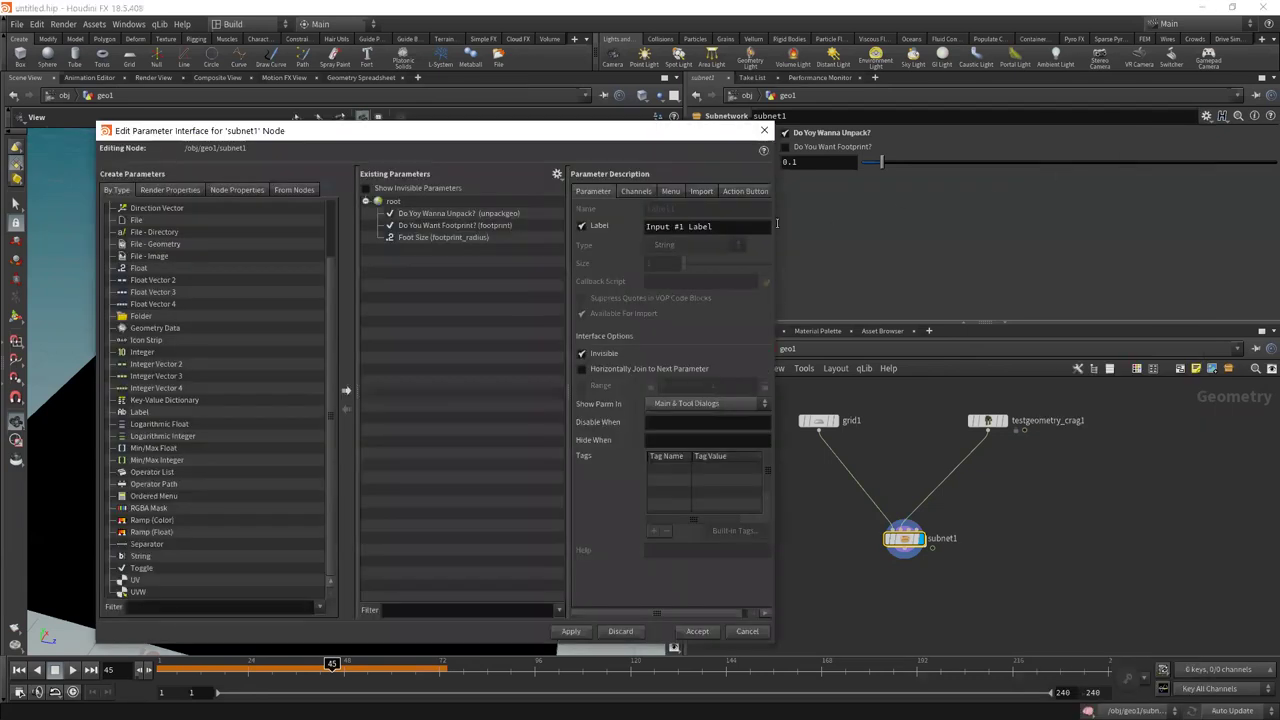
left_click(472, 238)
left_click(633, 193)
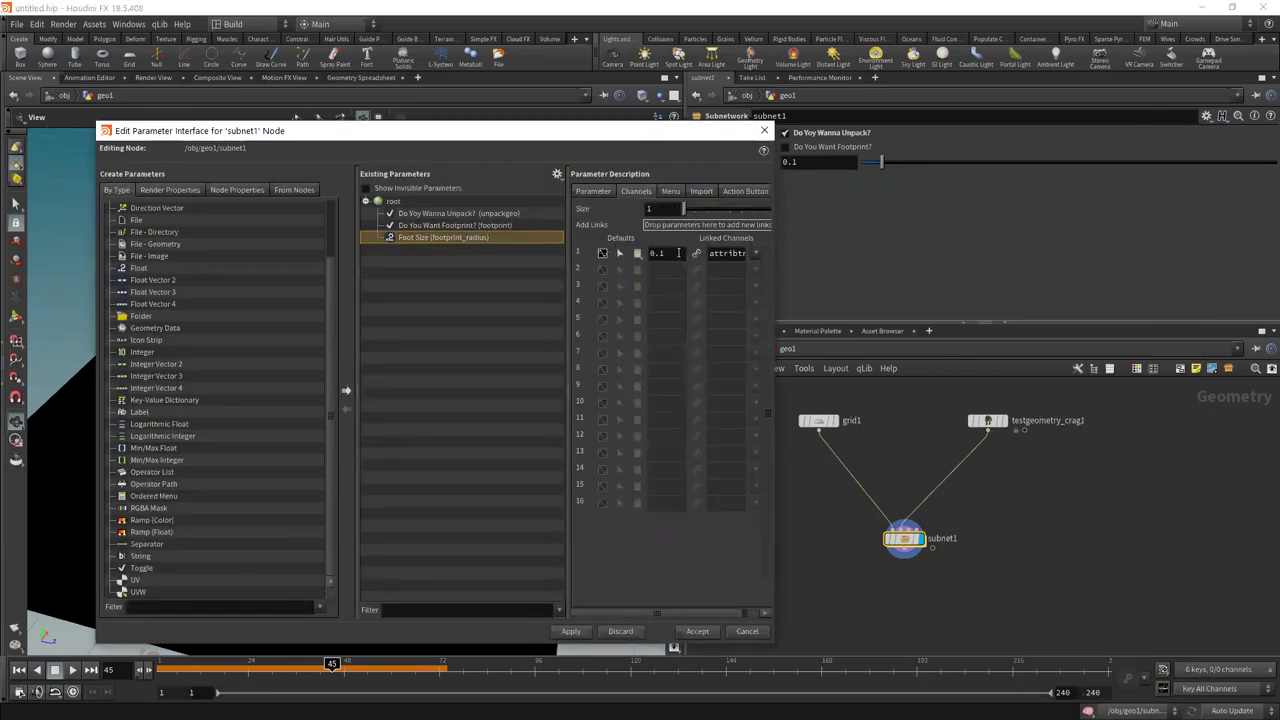
left_click(600, 191)
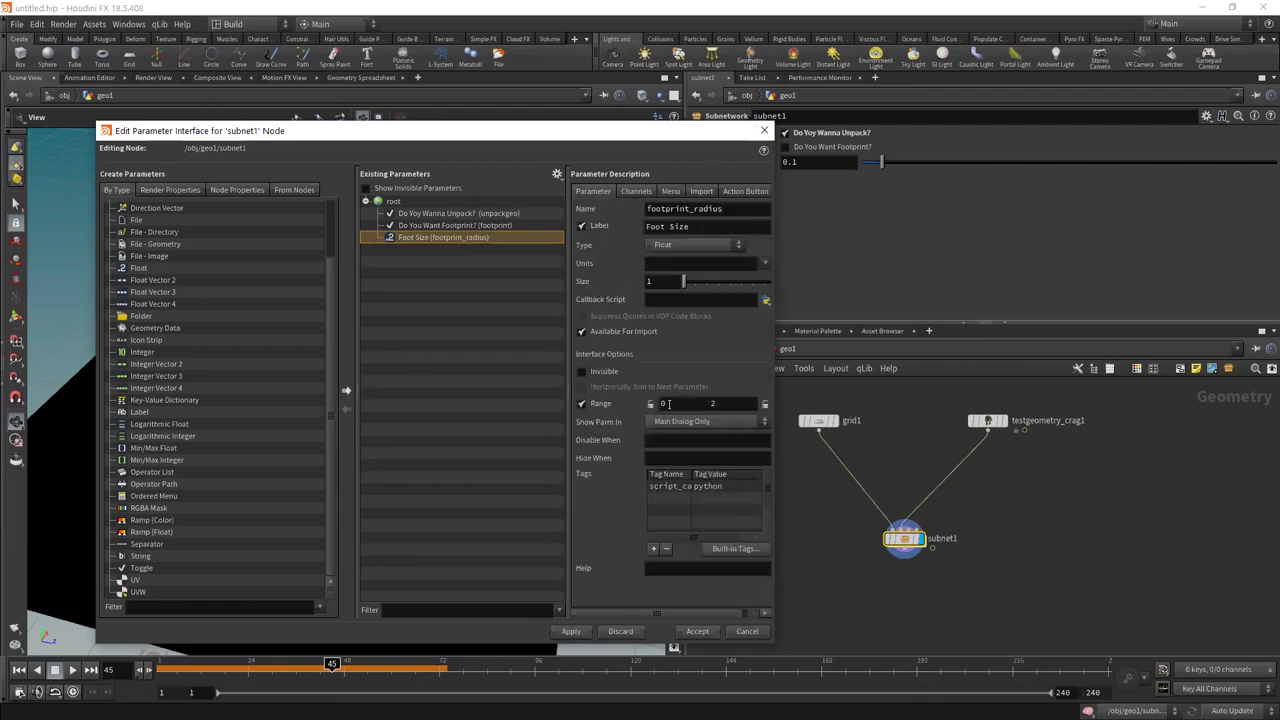
left_click(763, 133)
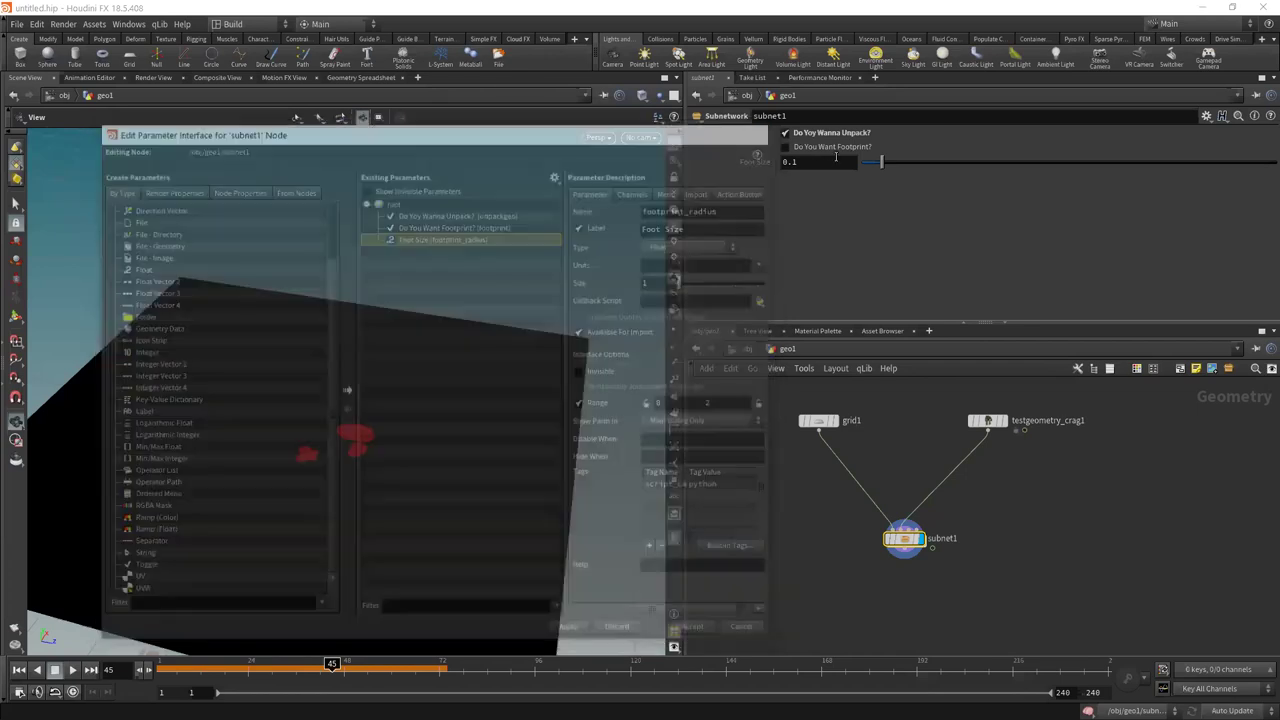
left_click_drag(870, 163, 1278, 168)
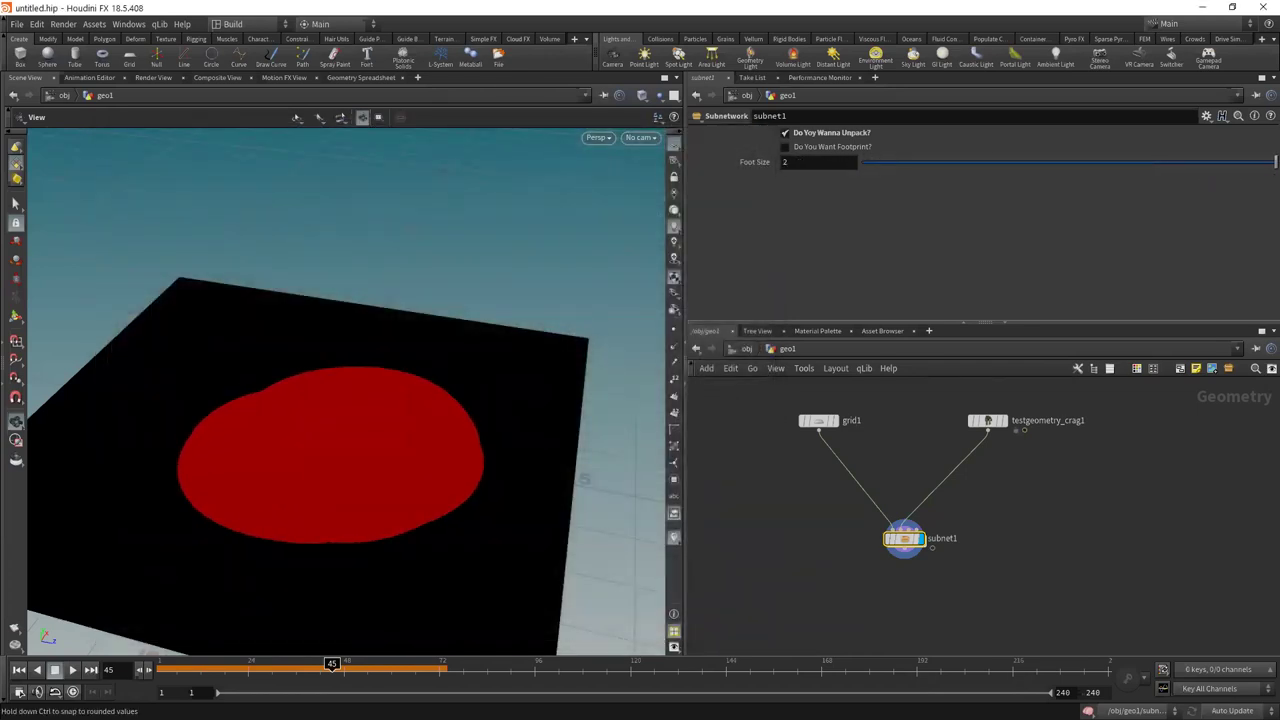
type("8")
key("Return")
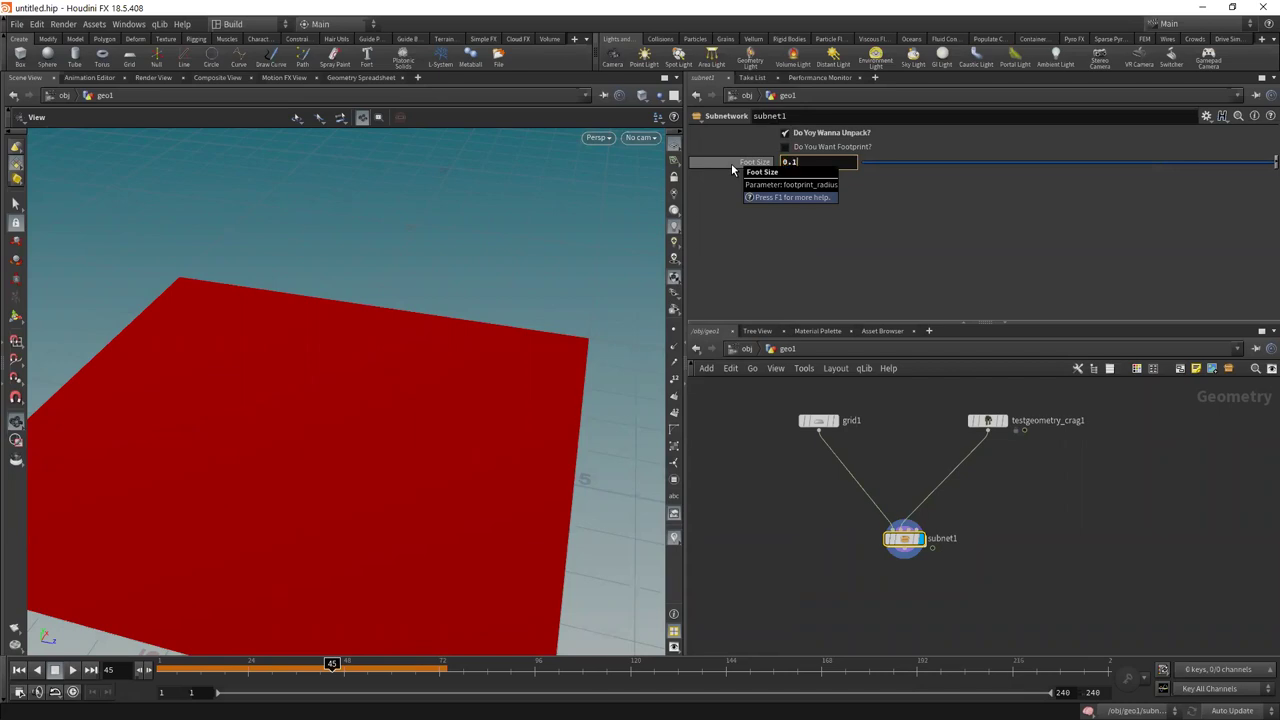
key("Return")
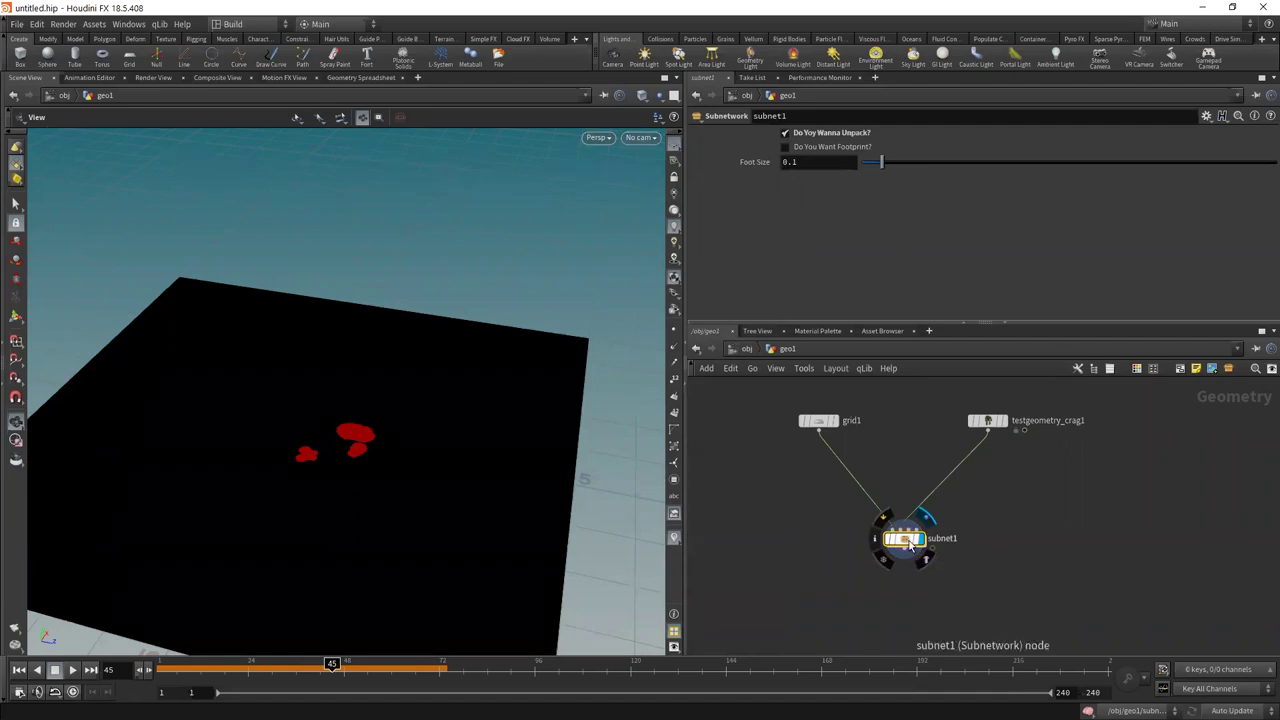
Rename subnet1 to FootPrintTool and nudge the node slightly up and left.
double_click(938, 541)
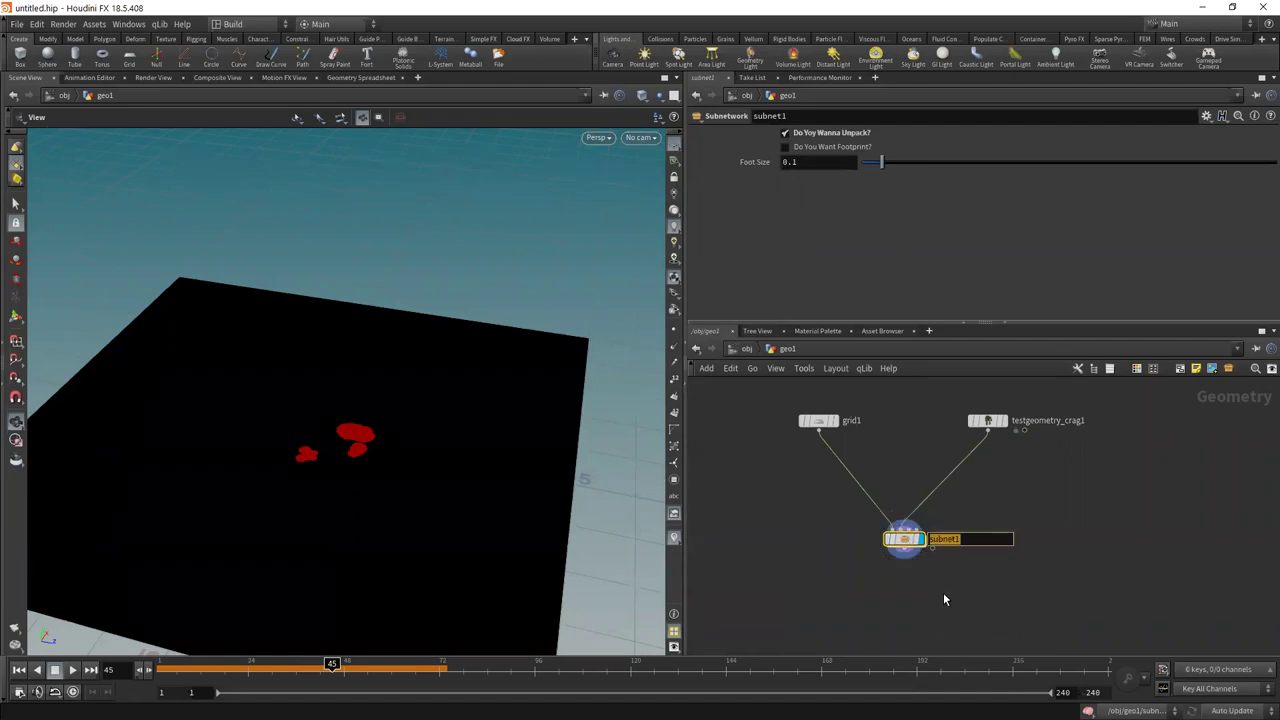
type("FootPrint")
type("Tool")
key("Return")
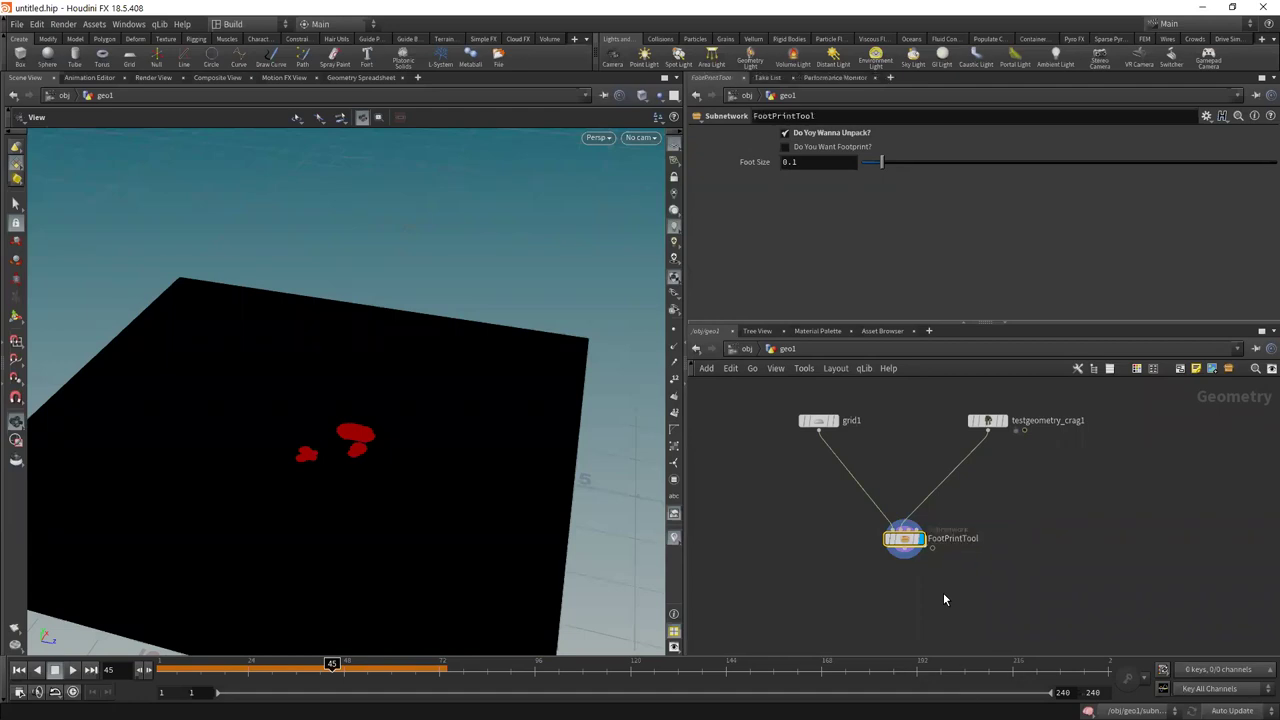
right_click(908, 546)
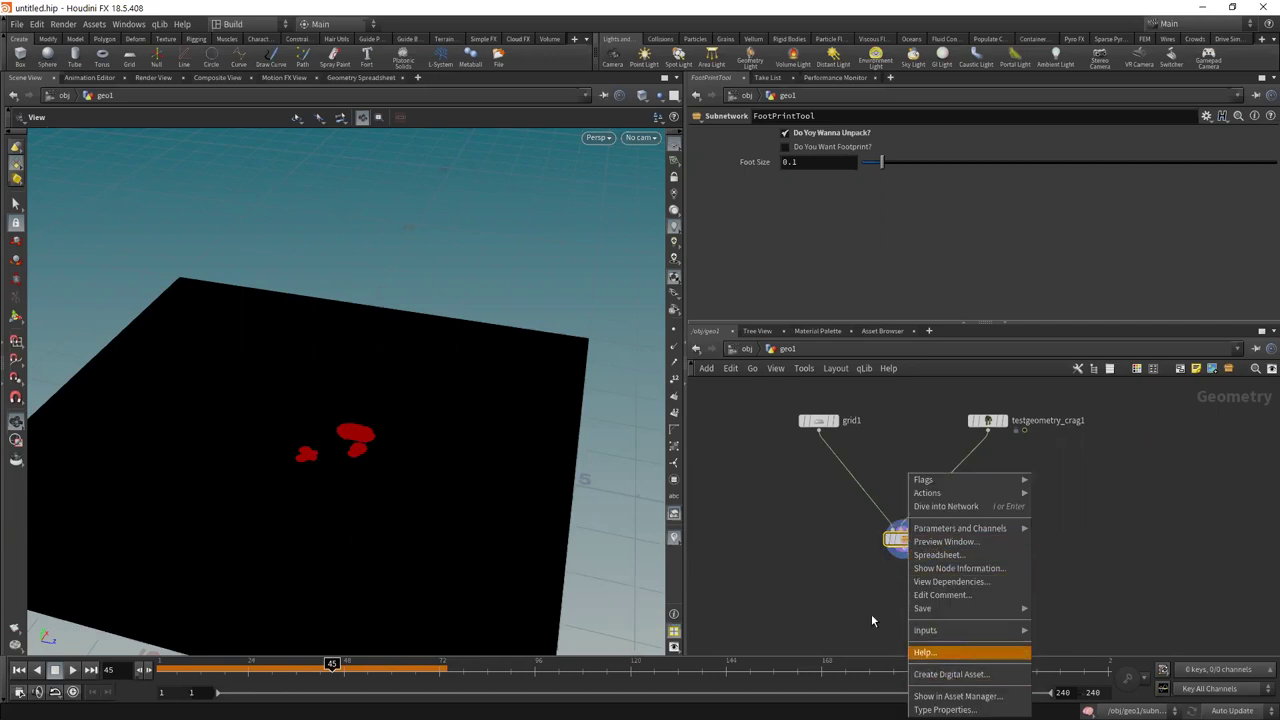
left_click(833, 591)
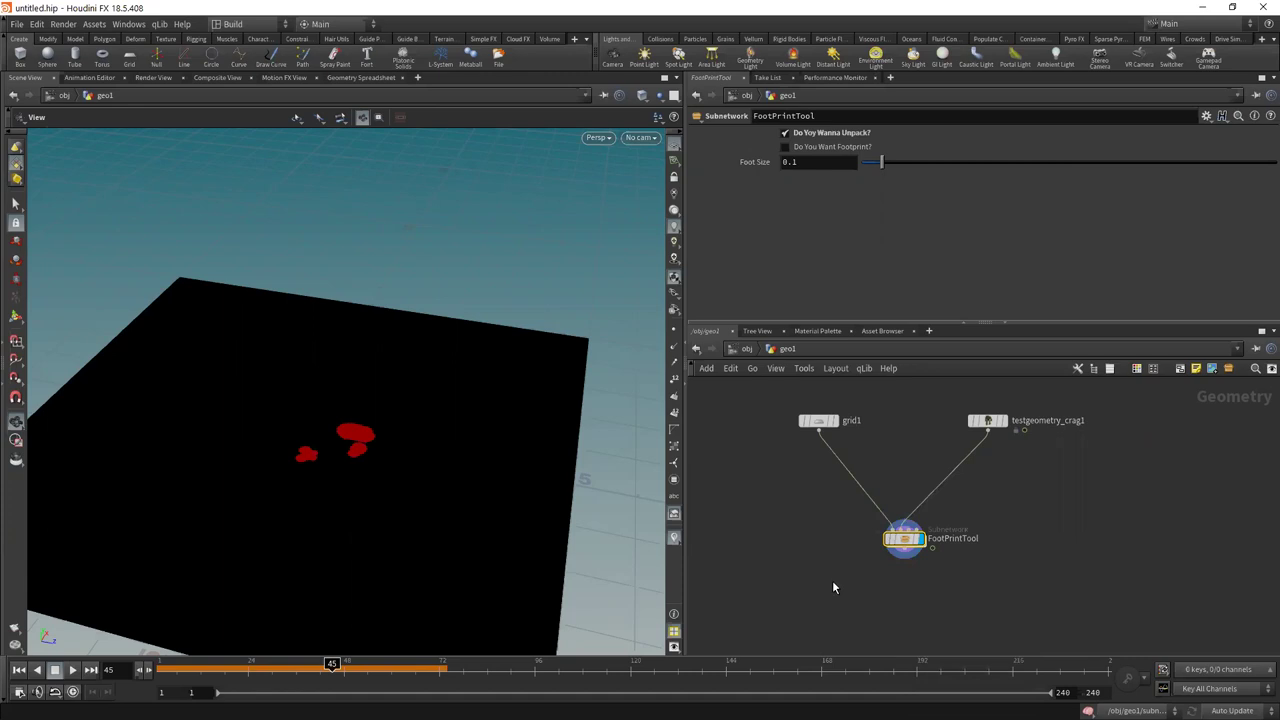
left_click_drag(905, 544, 884, 538)
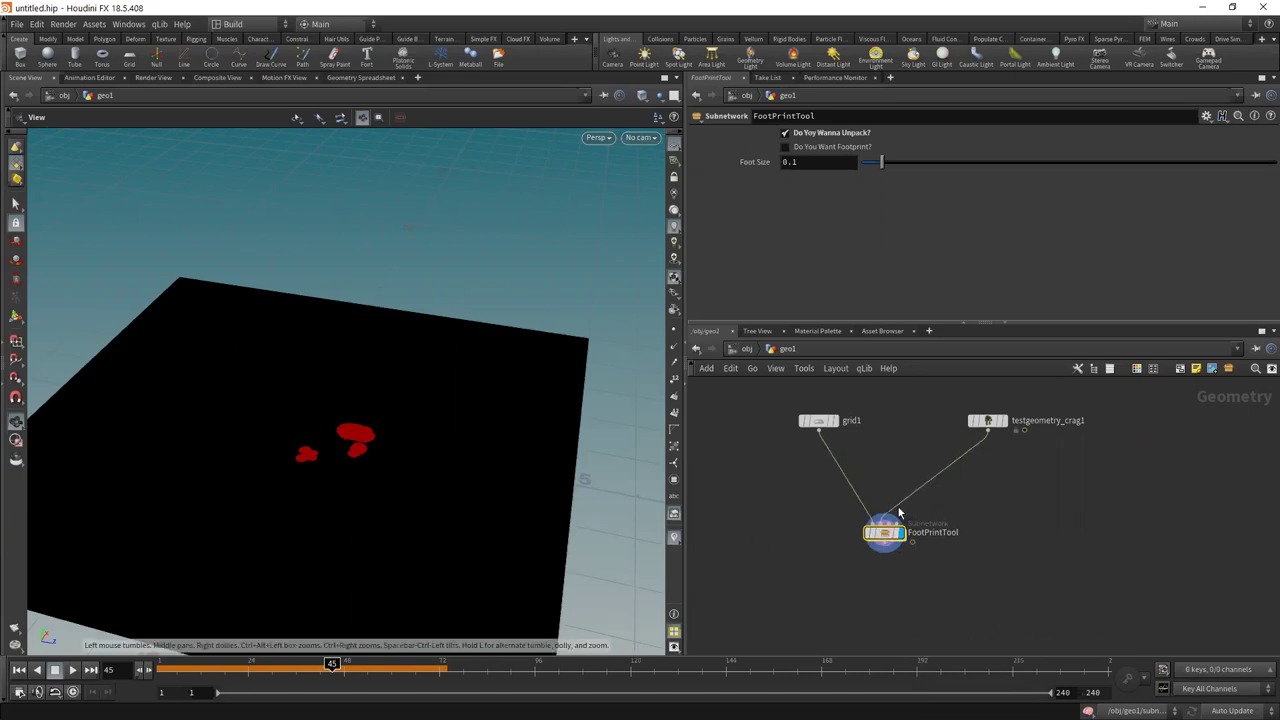
Enable 'Do You Want Footprint?', scrub forward to build the red trail, then return to frame 1.
left_click(852, 146)
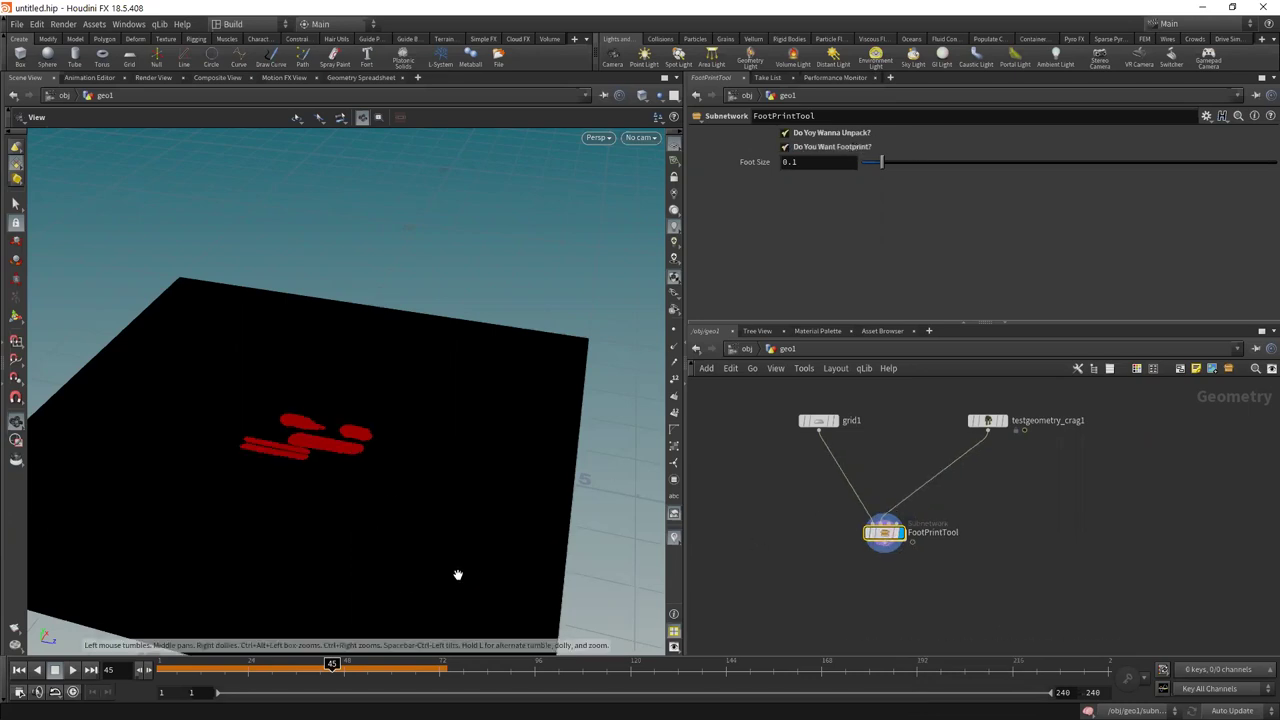
left_click(214, 666)
mouse_move(262, 666)
left_mouse_down()
mouse_move(455, 667)
mouse_move(166, 667)
left_mouse_up()
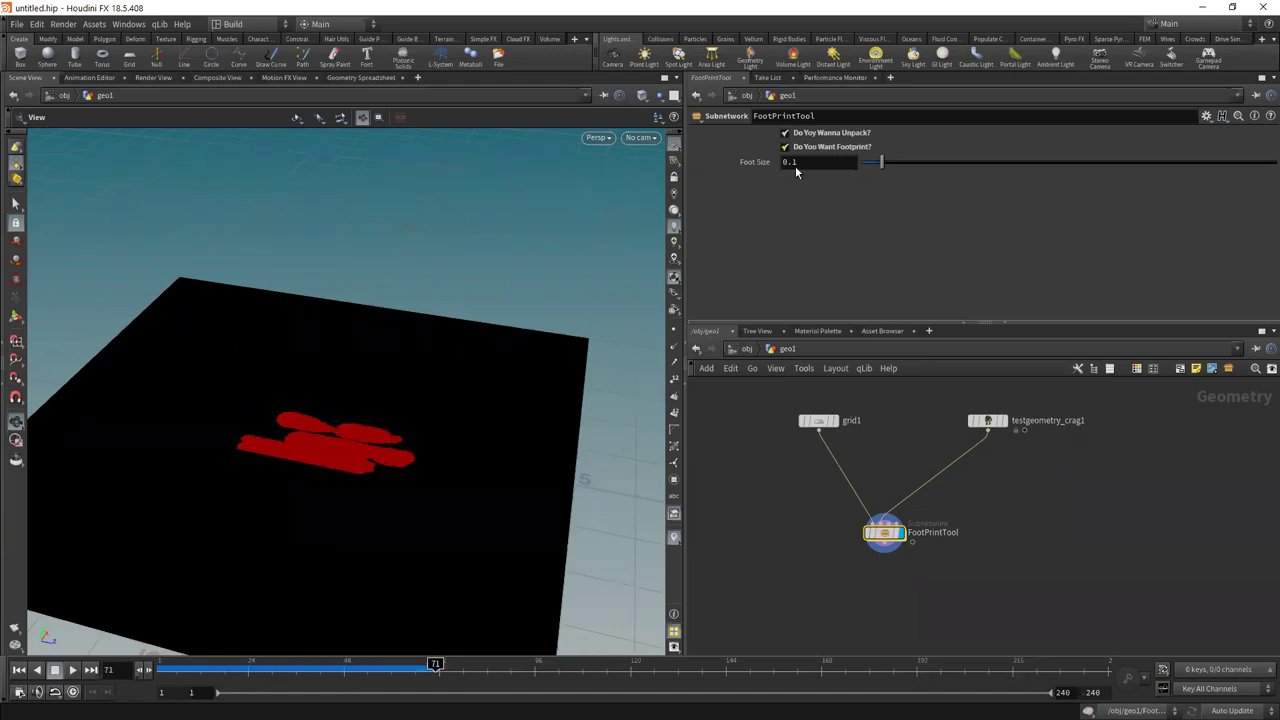
mouse_move(346, 466)
left_mouse_down()
mouse_move(415, 441)
mouse_move(220, 497)
left_mouse_up()
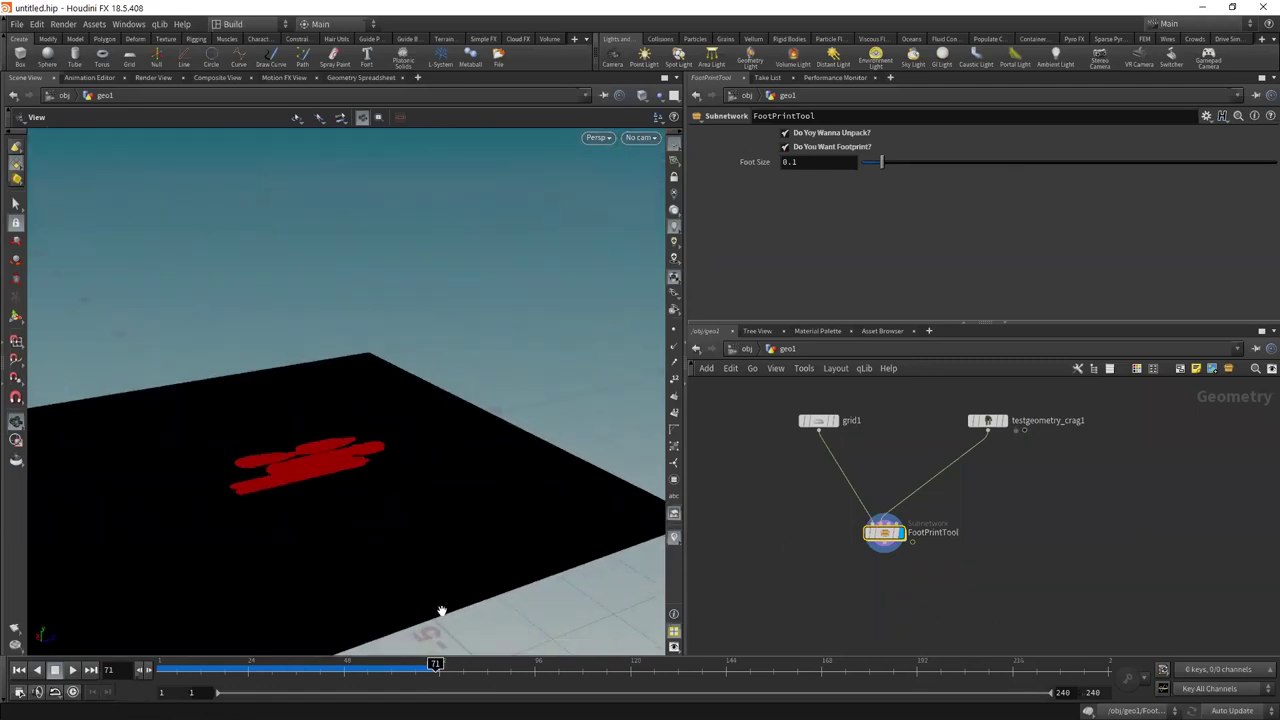
left_click(19, 669)
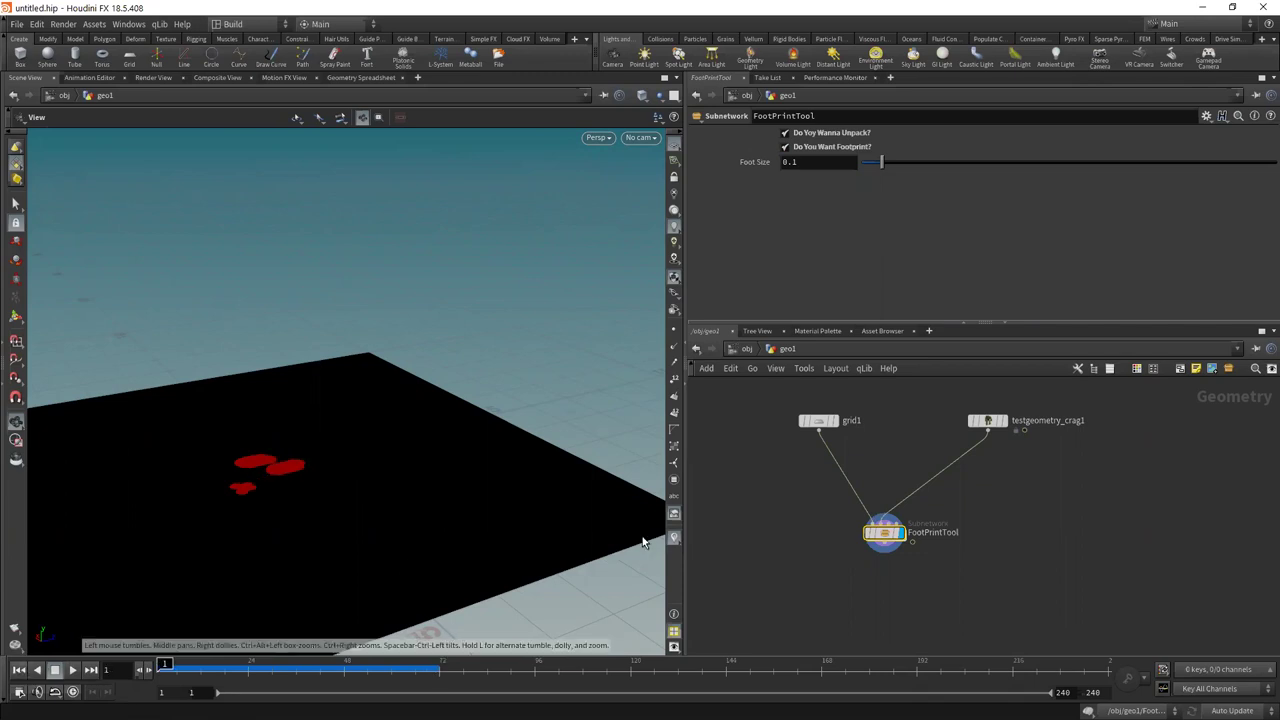
Inside the FootPrintTool solver, add an Attribute Wrangle after attribtransfer1.
double_click(882, 533)
double_click(932, 560)
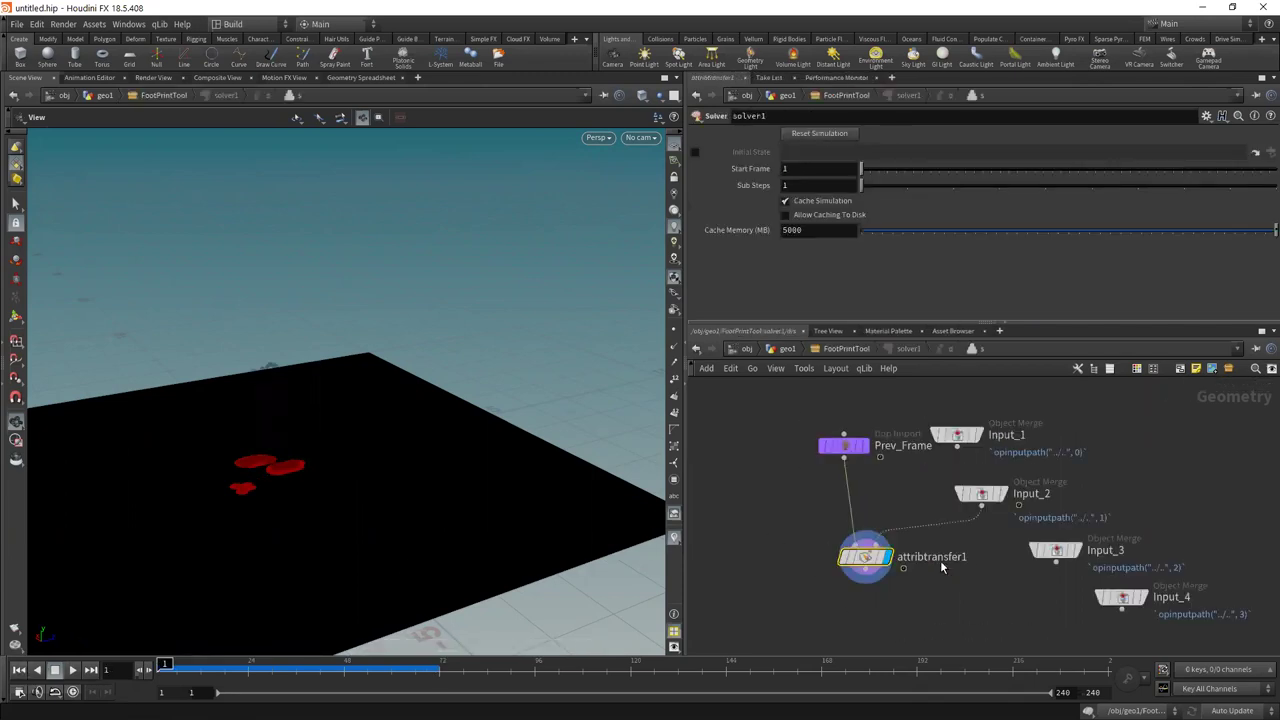
left_click(936, 560)
middle_click_drag(932, 575, 932, 485)
left_click(870, 488)
left_click(868, 540)
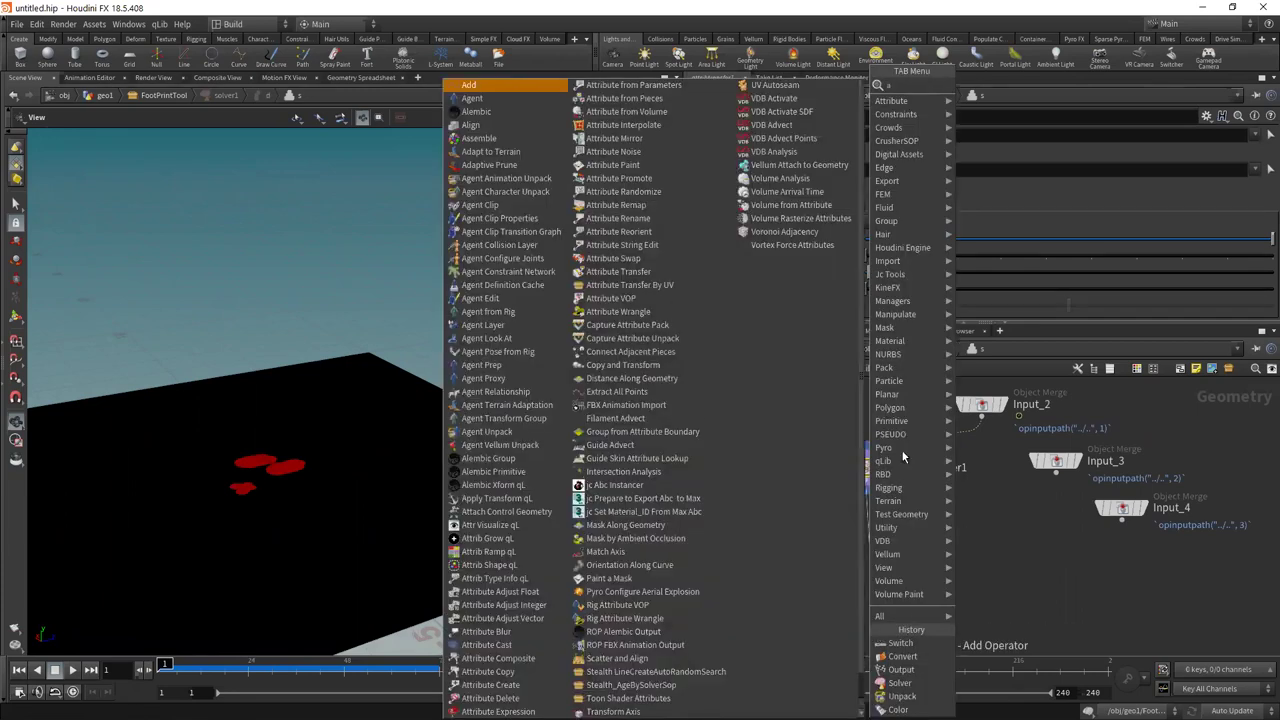
type("w")
left_click(998, 86)
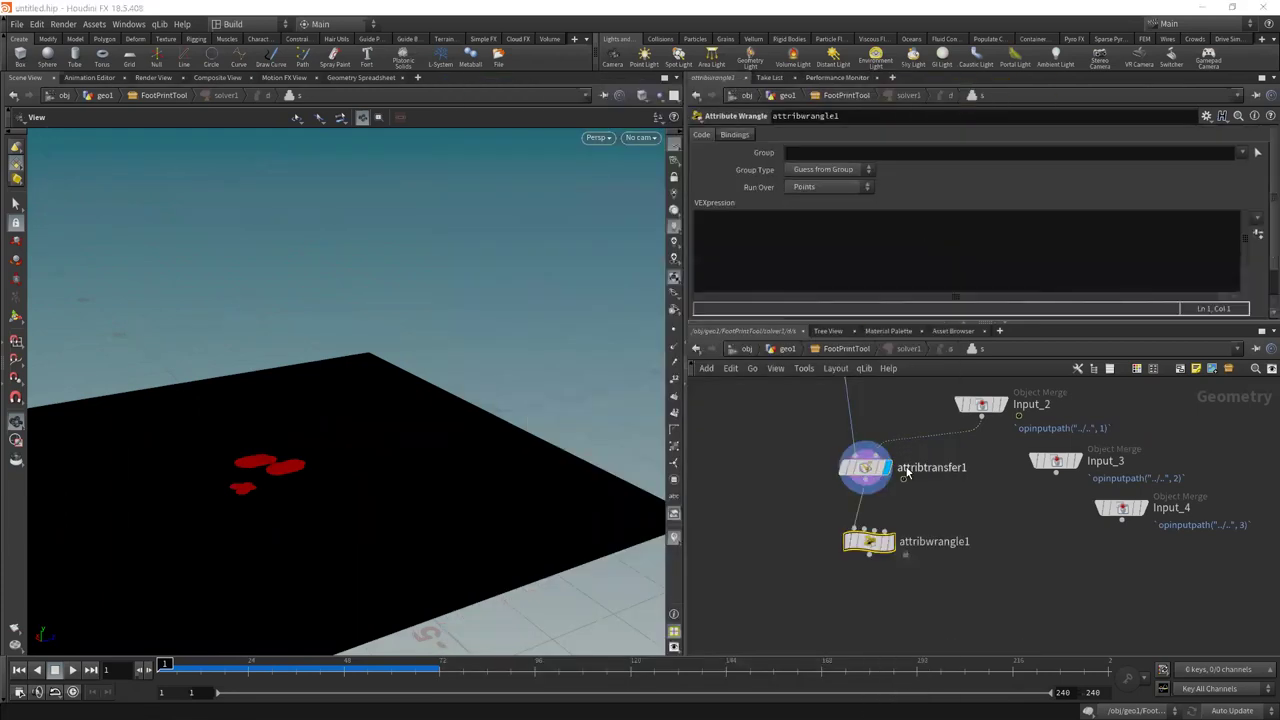
left_click(868, 531)
left_click(760, 221)
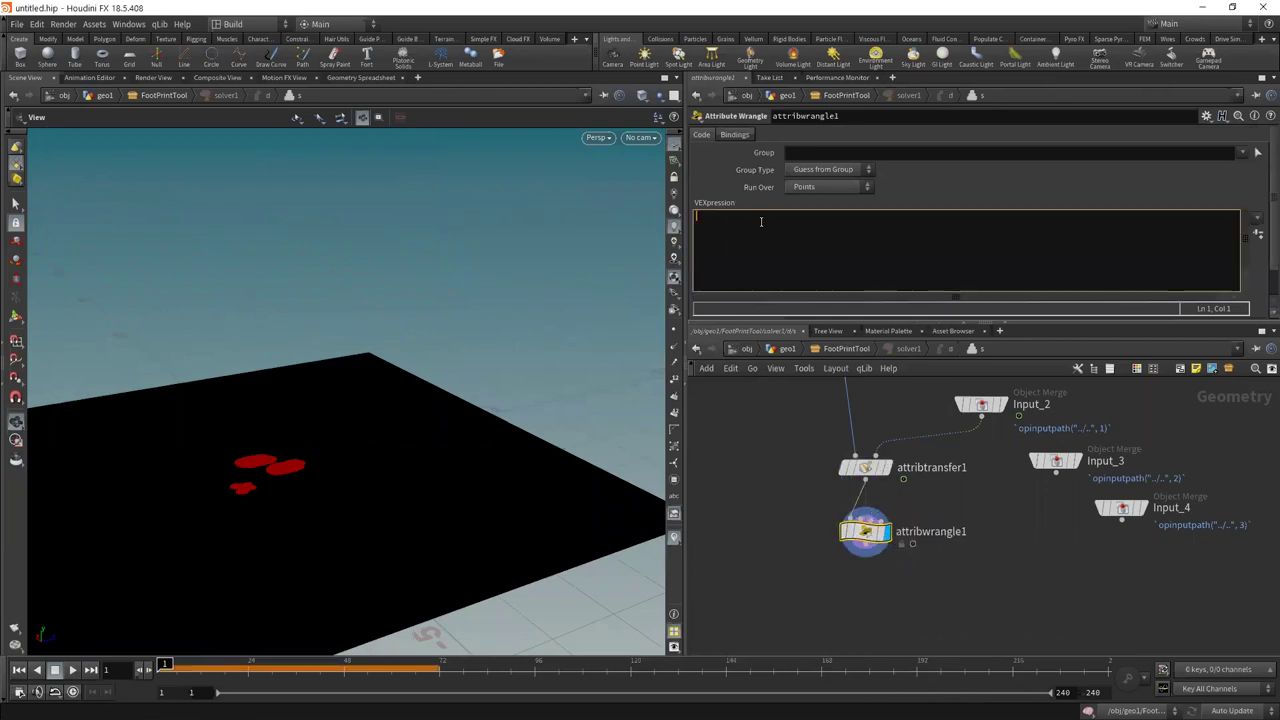
type("Cd.r")
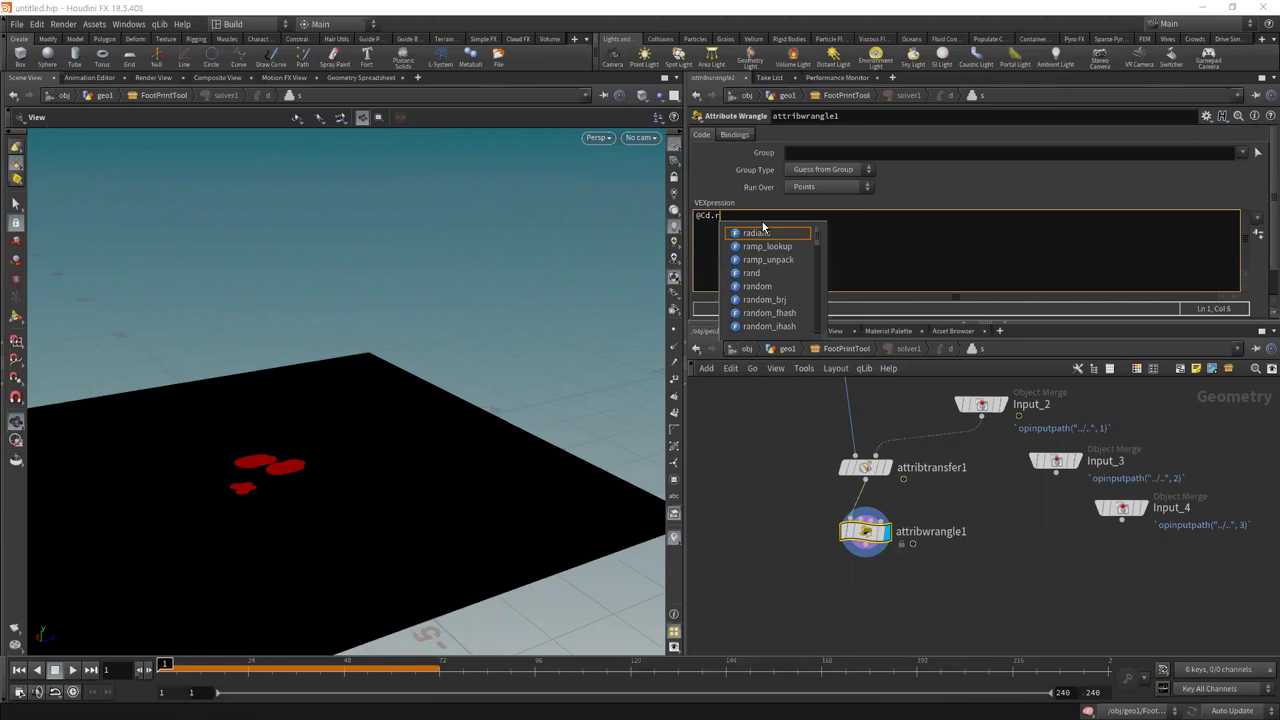
type("*")
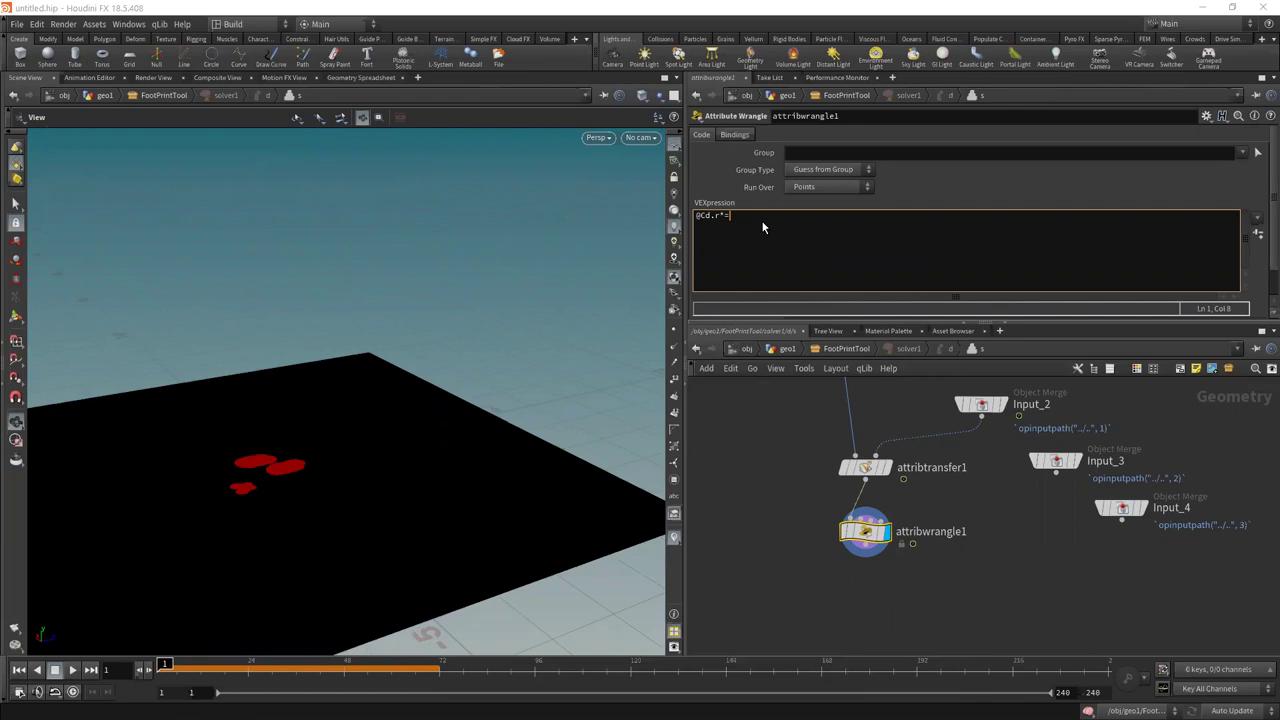
type("0.95;")
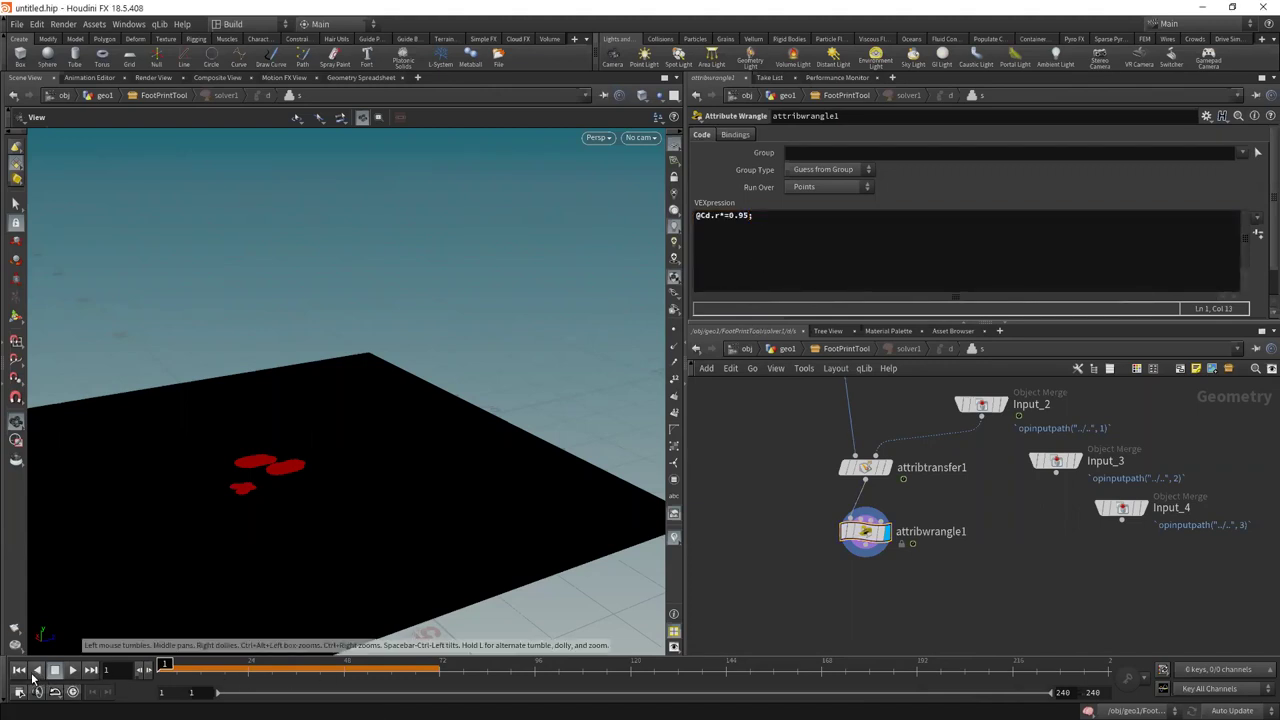
left_click(72, 670)
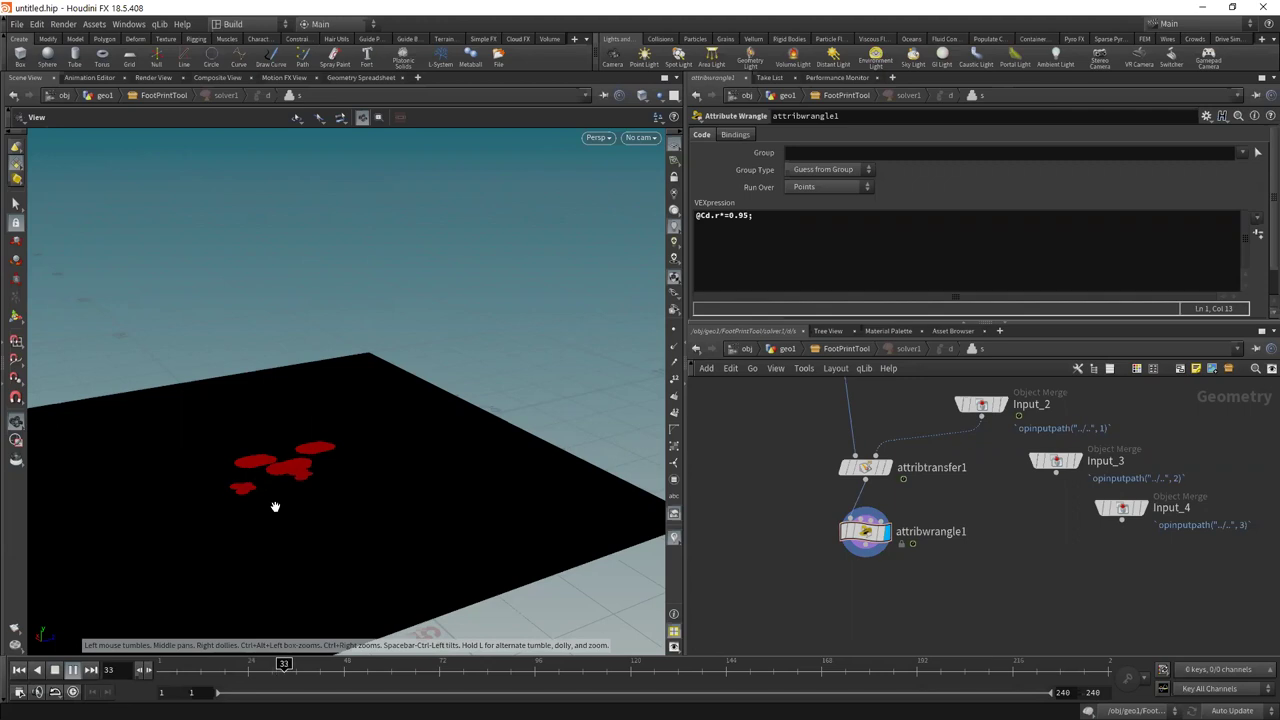
left_click(58, 670)
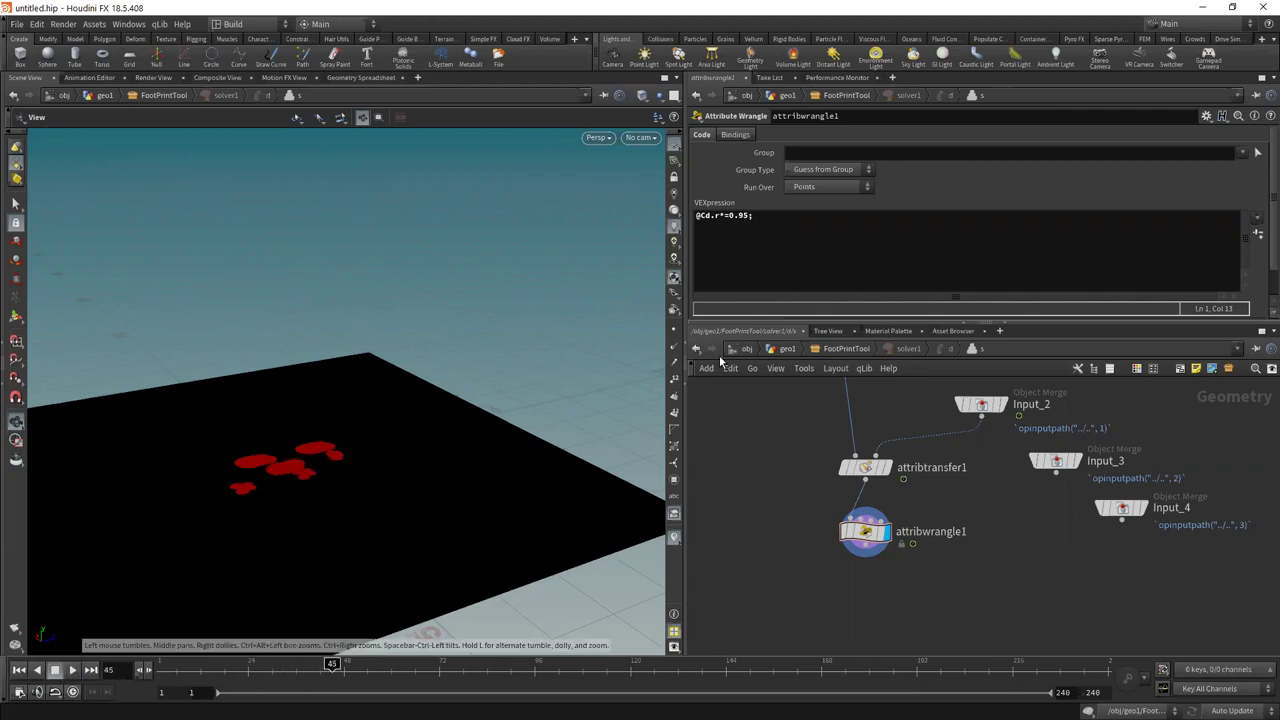
left_click(846, 348)
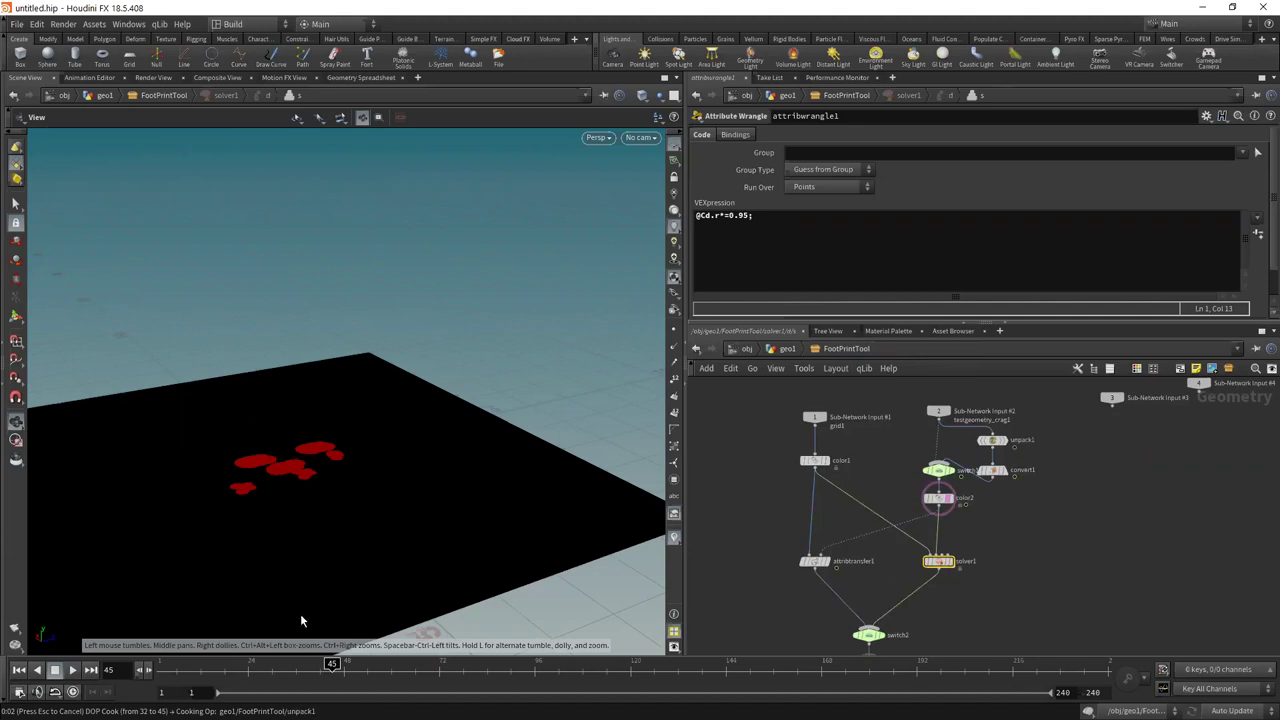
Scrub frames 19 to 44 to review the fading trail, then select 0.95 in solver1's wrangle.
left_click_drag(185, 675, 316, 668)
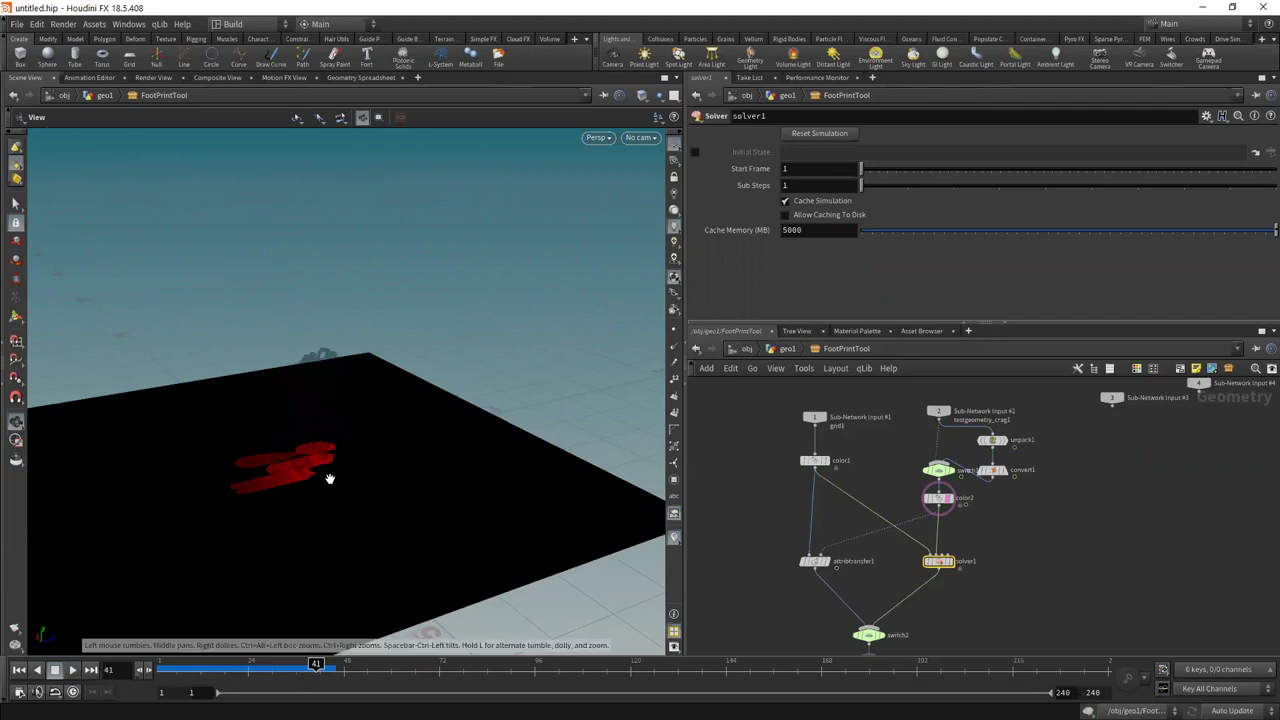
left_click(228, 668)
left_click_drag(228, 670, 231, 670)
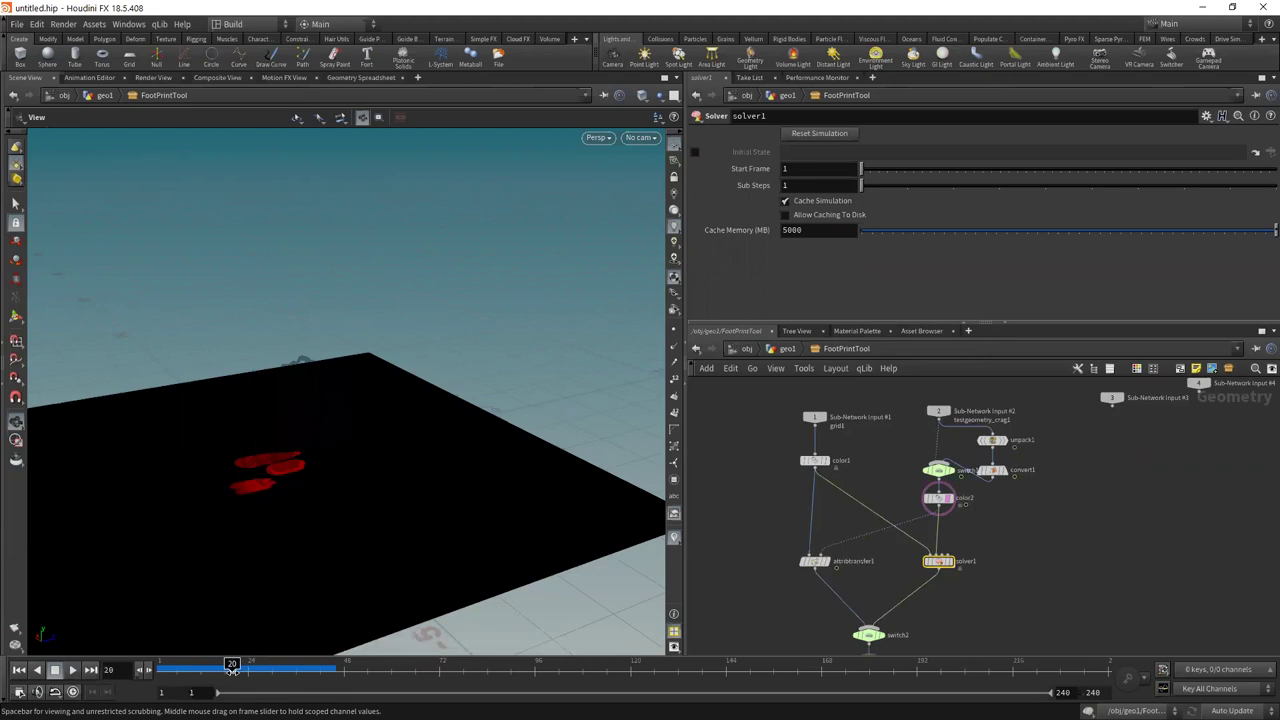
left_click_drag(231, 670, 313, 665)
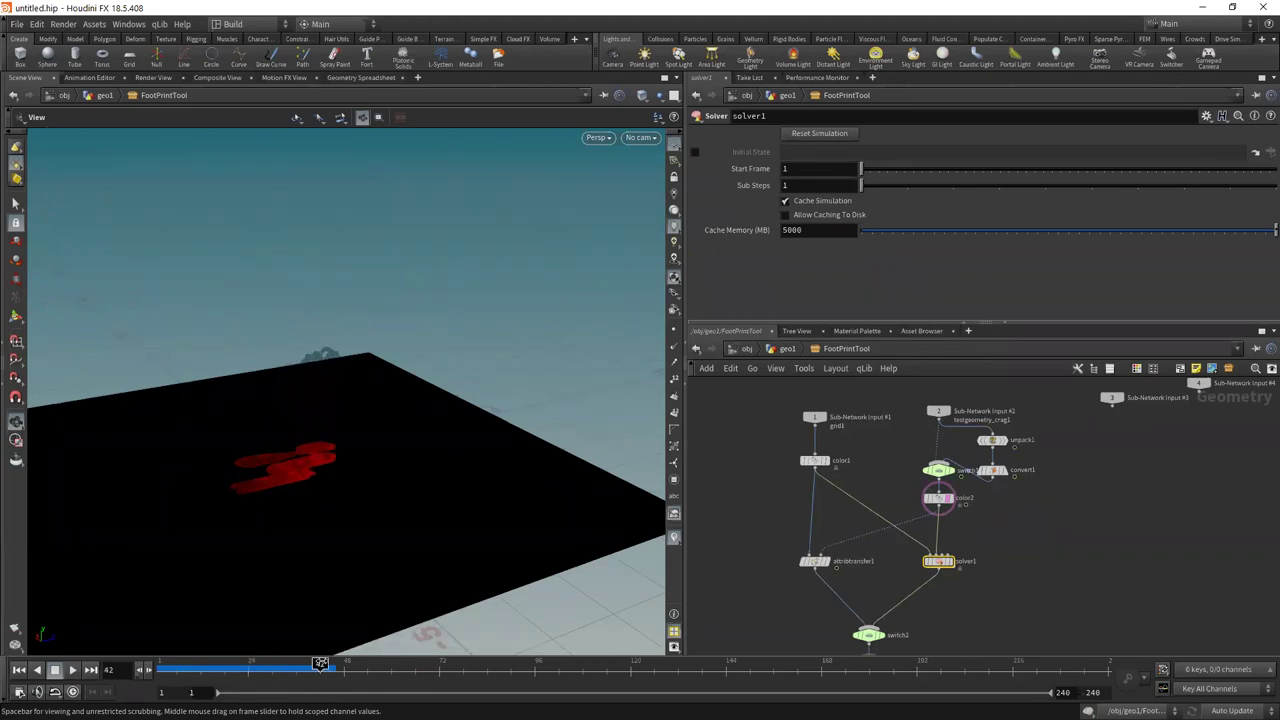
left_click_drag(313, 665, 328, 665)
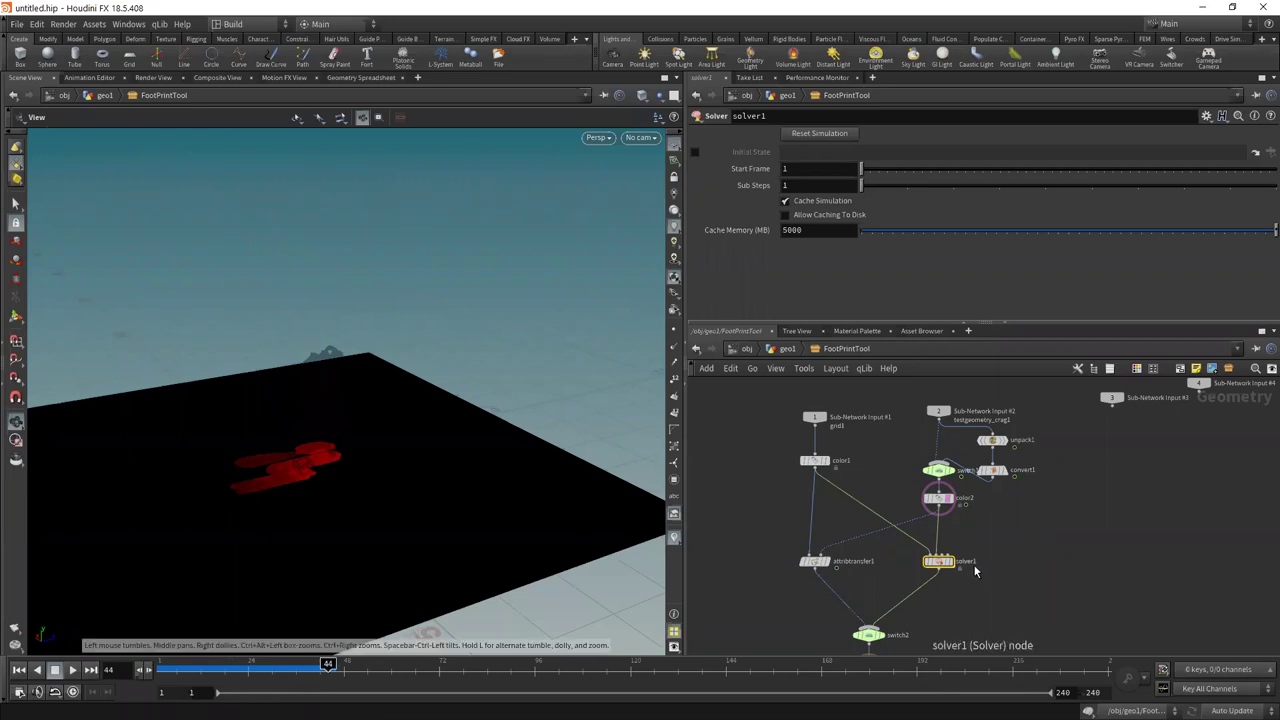
double_click(938, 561)
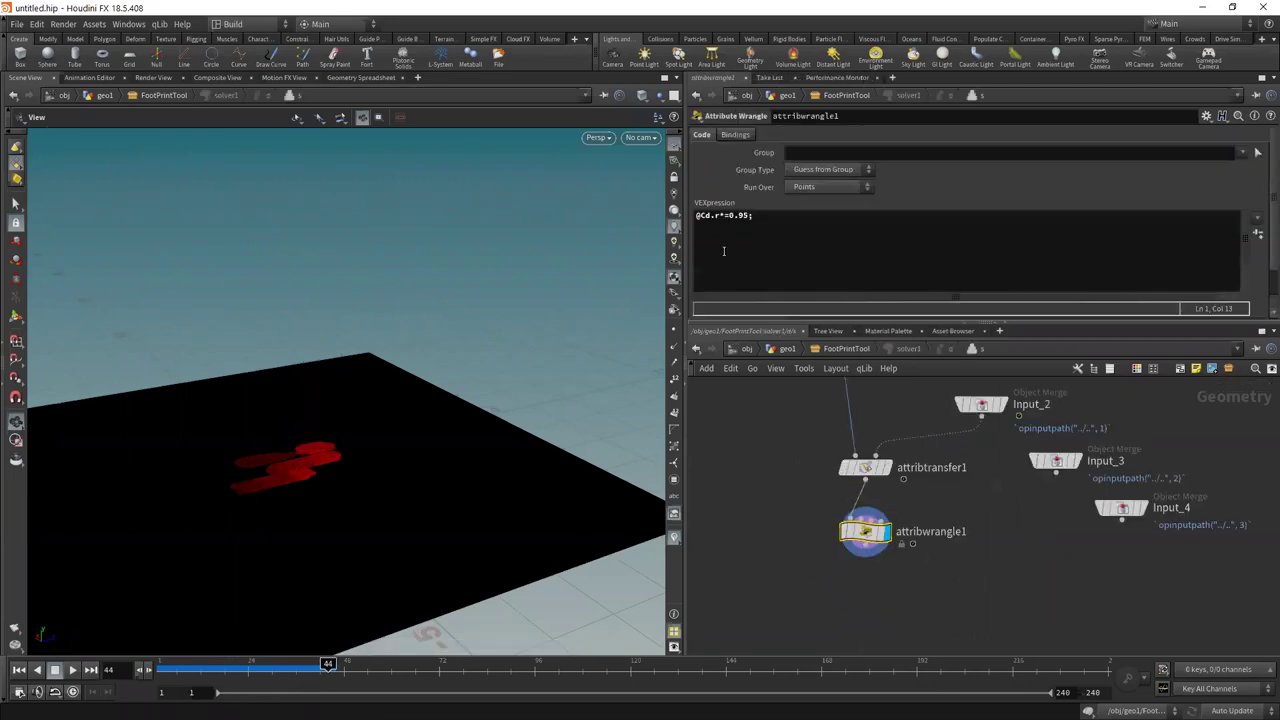
left_click_drag(728, 215, 746, 228)
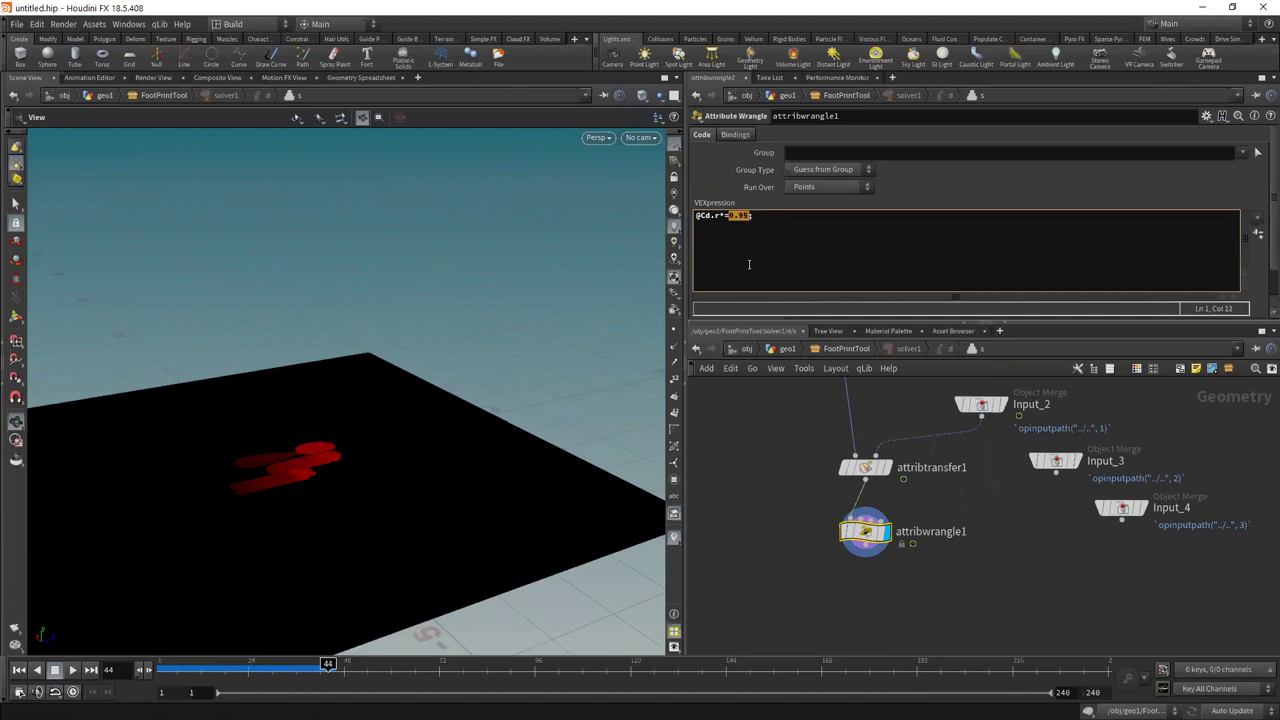
Return to geo1 and open the FootPrintTool subnet's Edit Parameter Interface.
left_click(786, 349)
left_click(1206, 116)
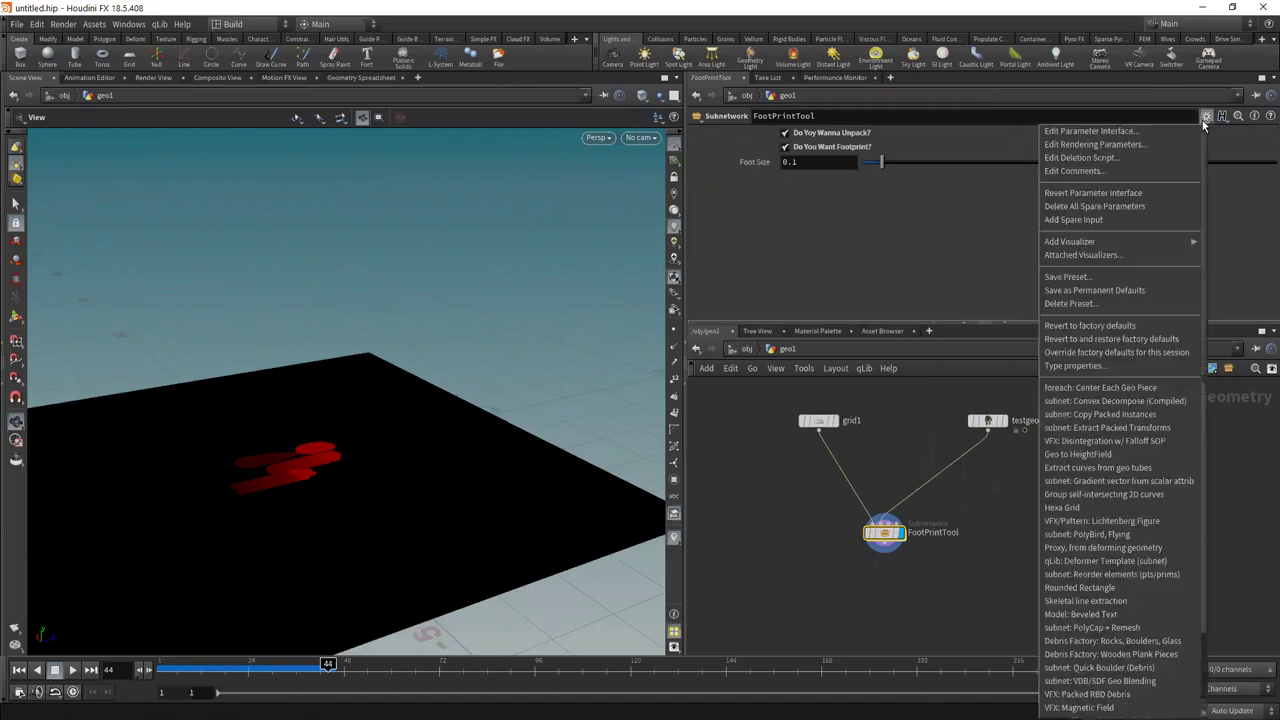
scroll(1198, 140, "up", 3)
scroll(1190, 118, "up", 3)
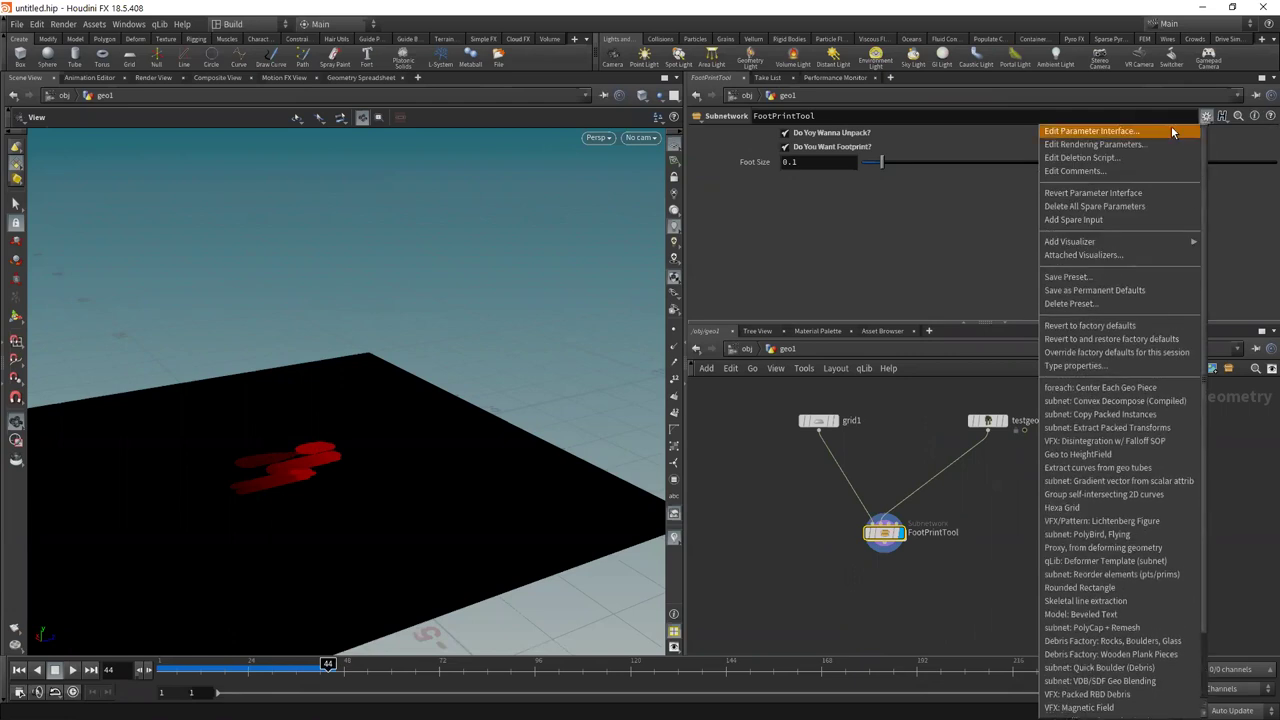
left_click(1095, 131)
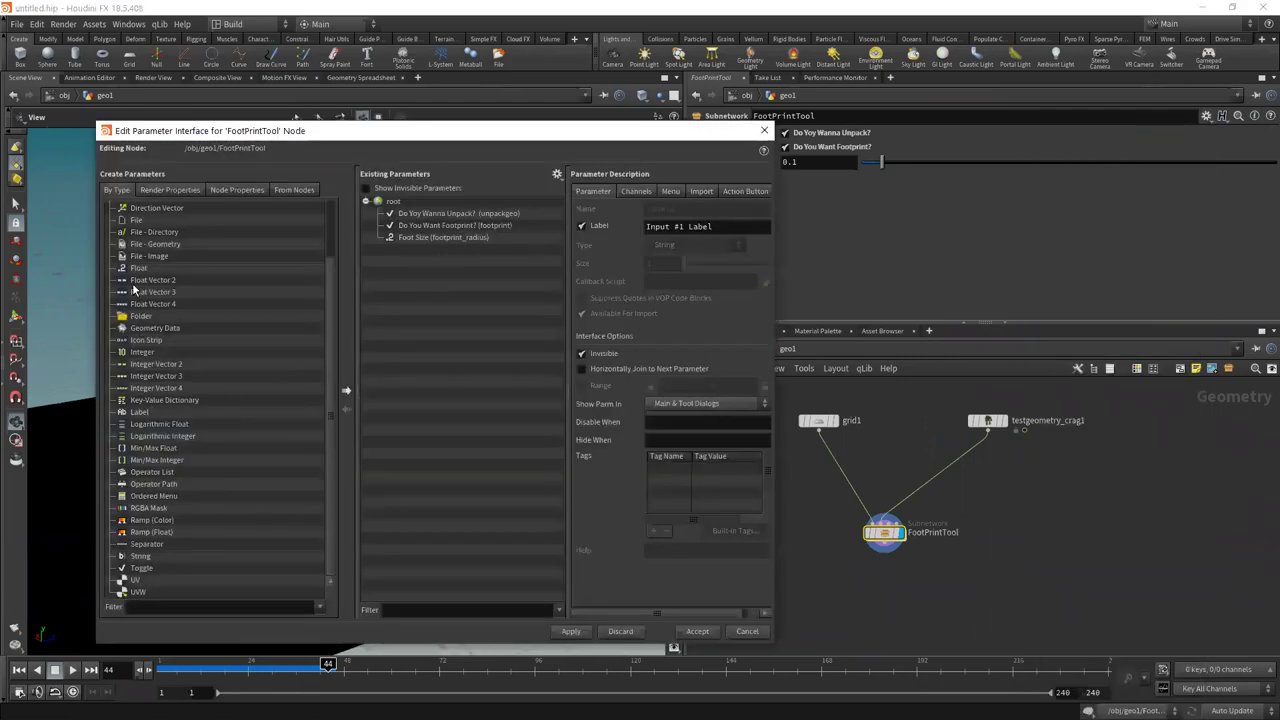
Add a Float parameter named disp_rate labelled 'Decay (Only Works With Foot Print Mode)'.
left_click_drag(138, 270, 405, 246)
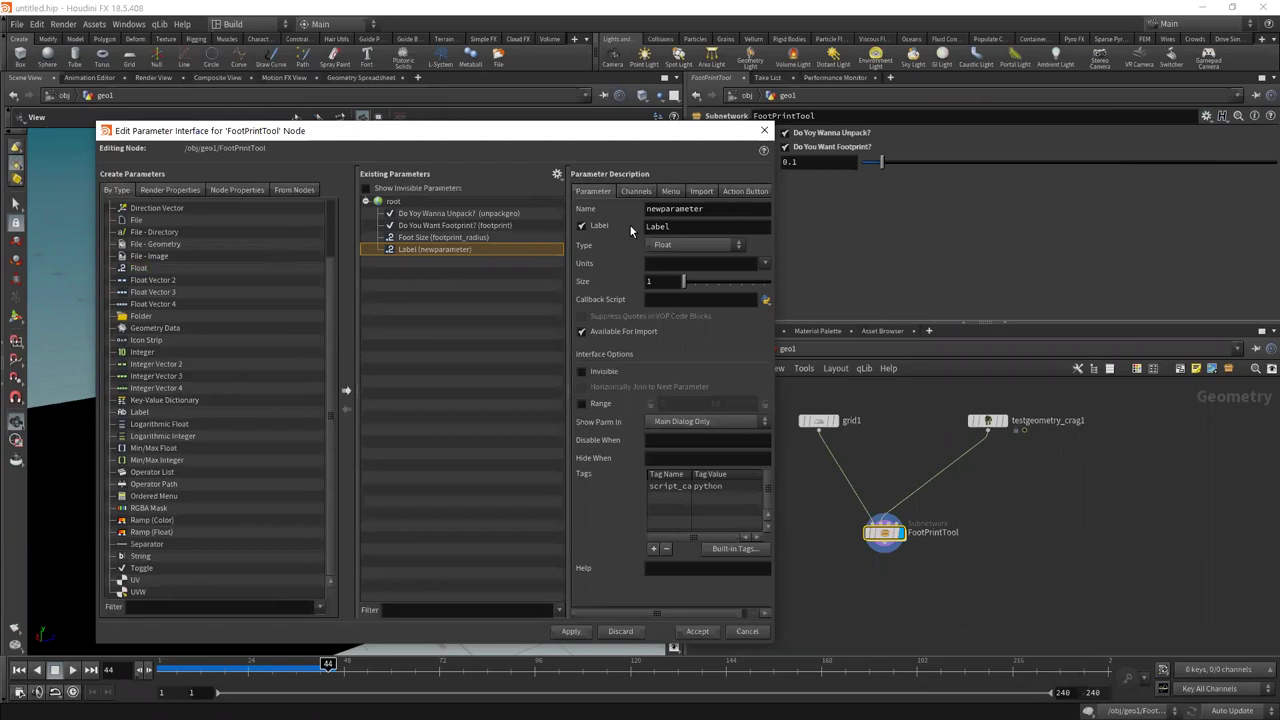
left_click_drag(703, 210, 627, 215)
type("disp")
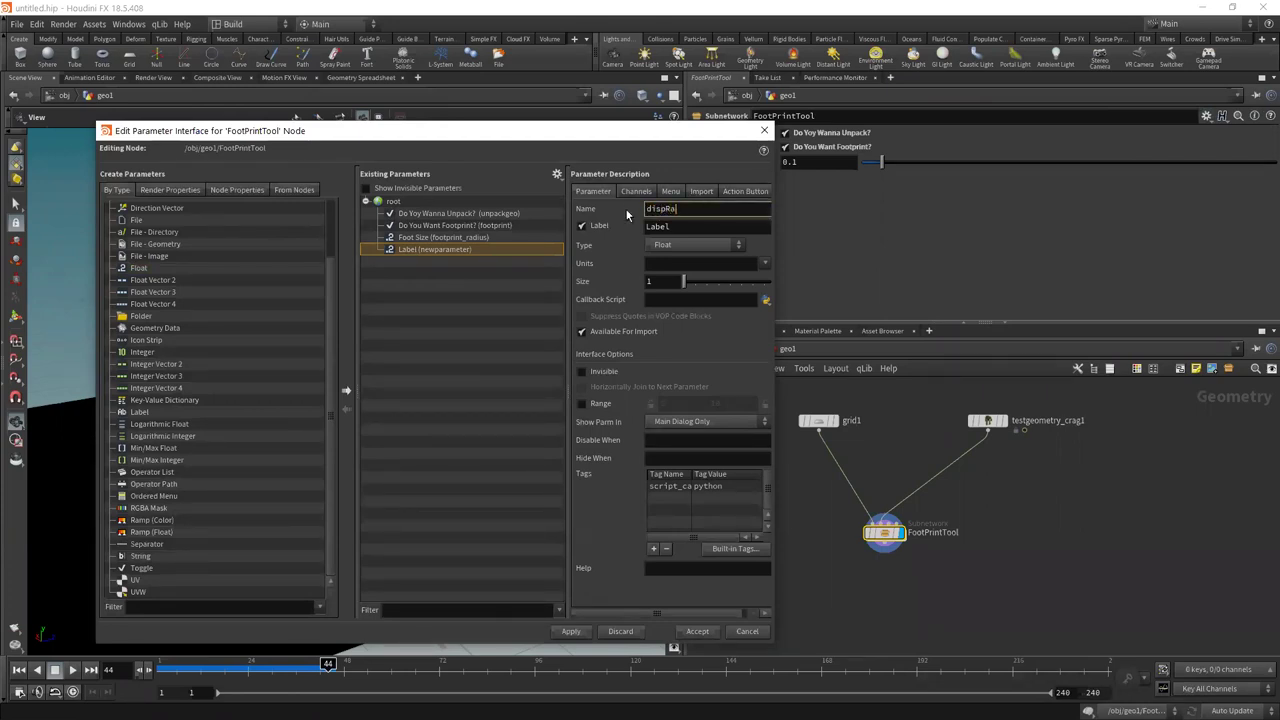
type("_rate")
key("Tab")
type("D")
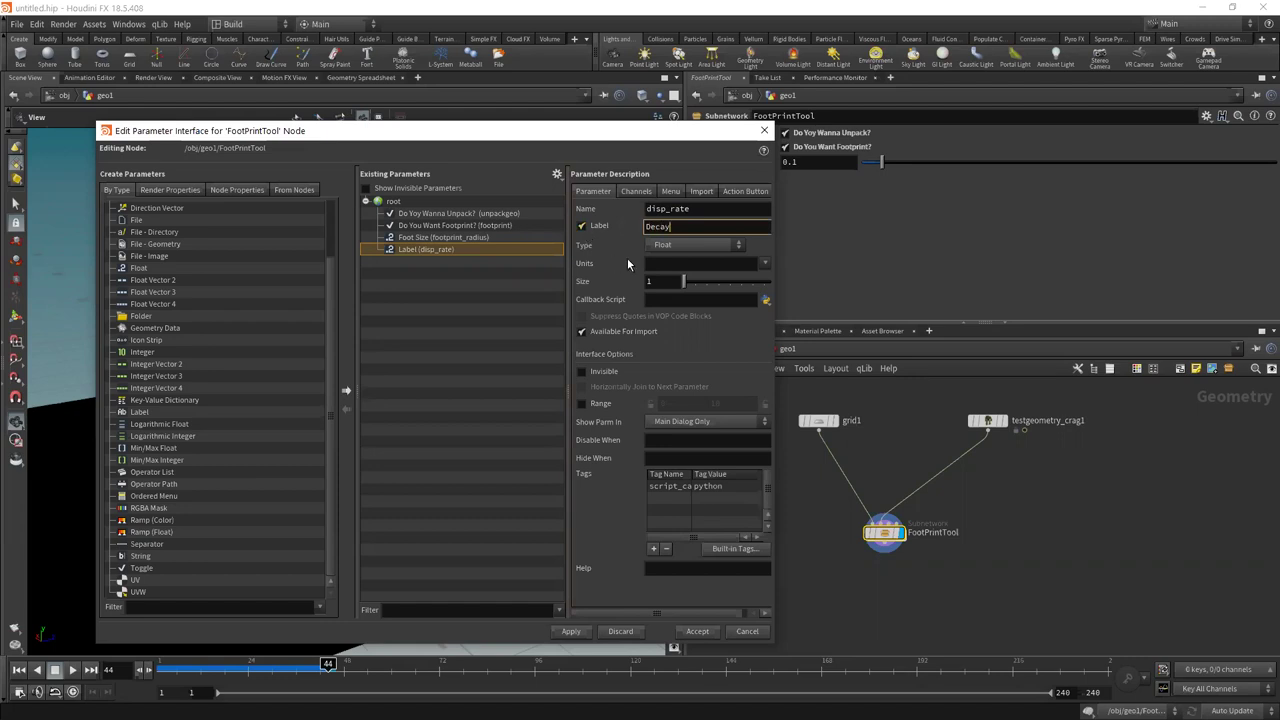
left_click(684, 263)
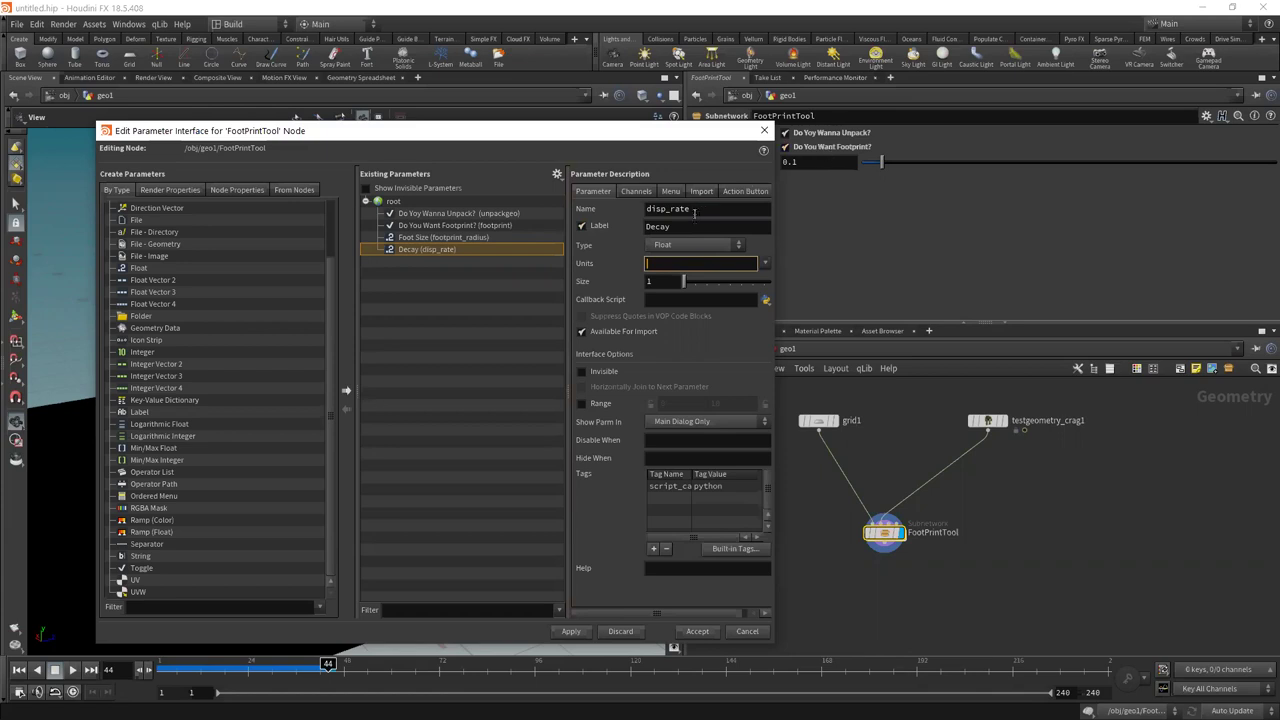
left_click(694, 225)
type("(")
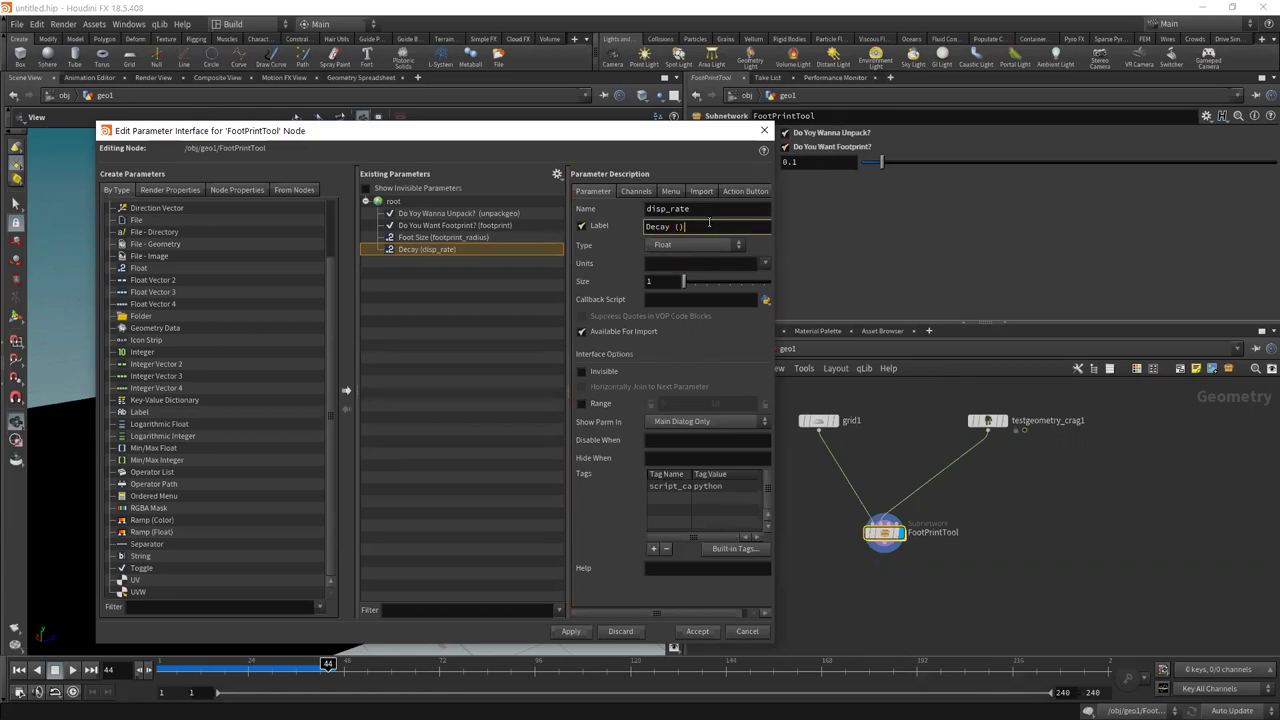
type("Only")
type("or")
type(" w")
type("With Foot")
type(" PrintMode")
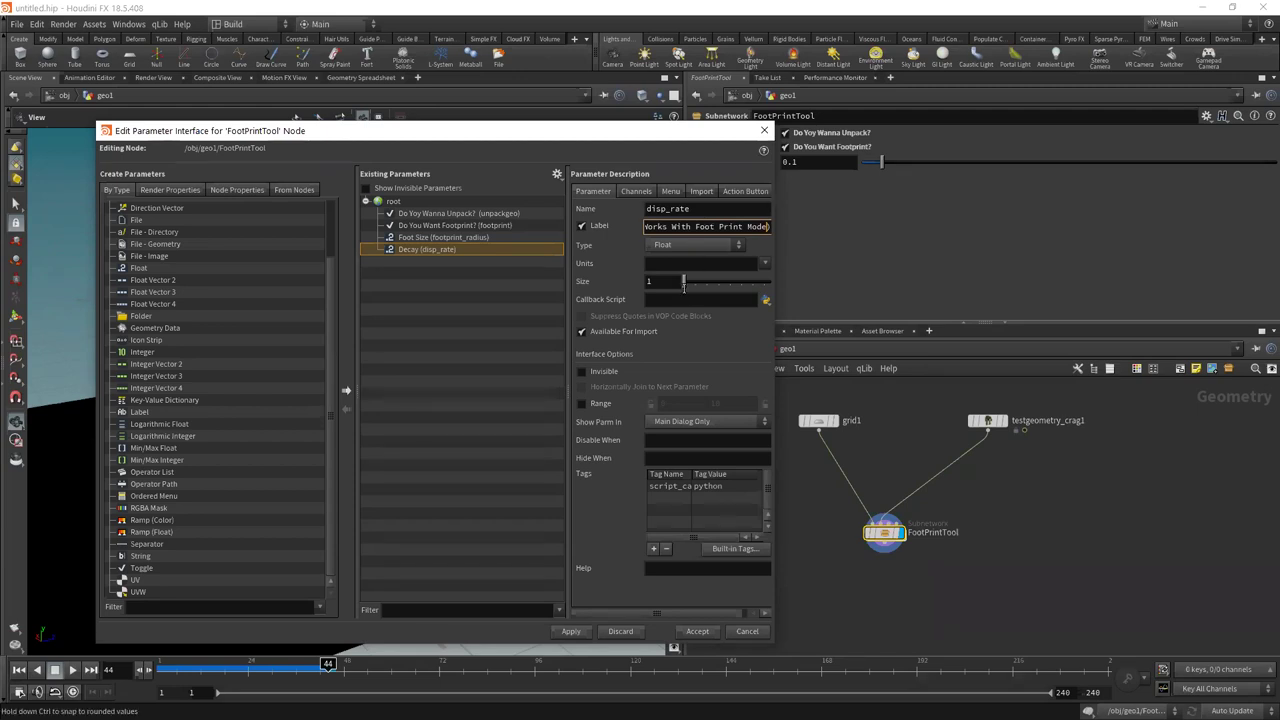
Give Decay a 0.5–1 range and default 0.95, then apply and accept.
left_click(593, 404)
left_click(676, 405)
type(".5")
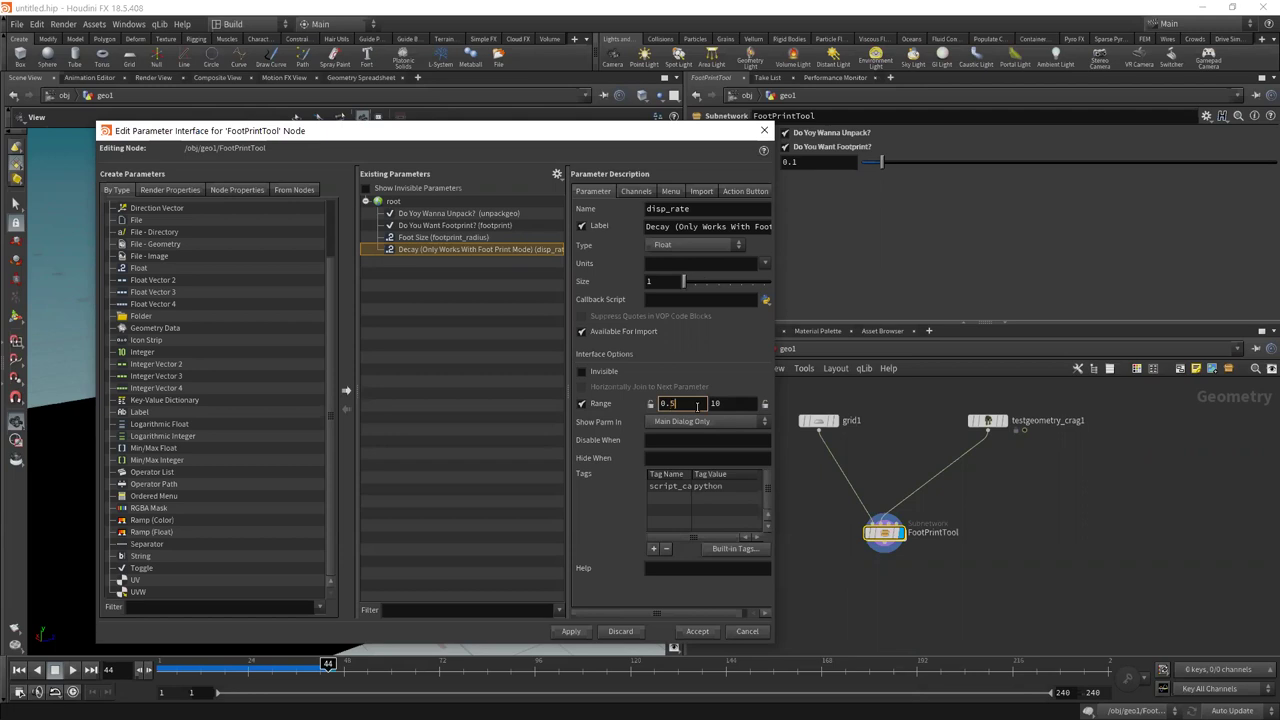
key("Tab")
type("1")
left_click(634, 191)
left_click(671, 252)
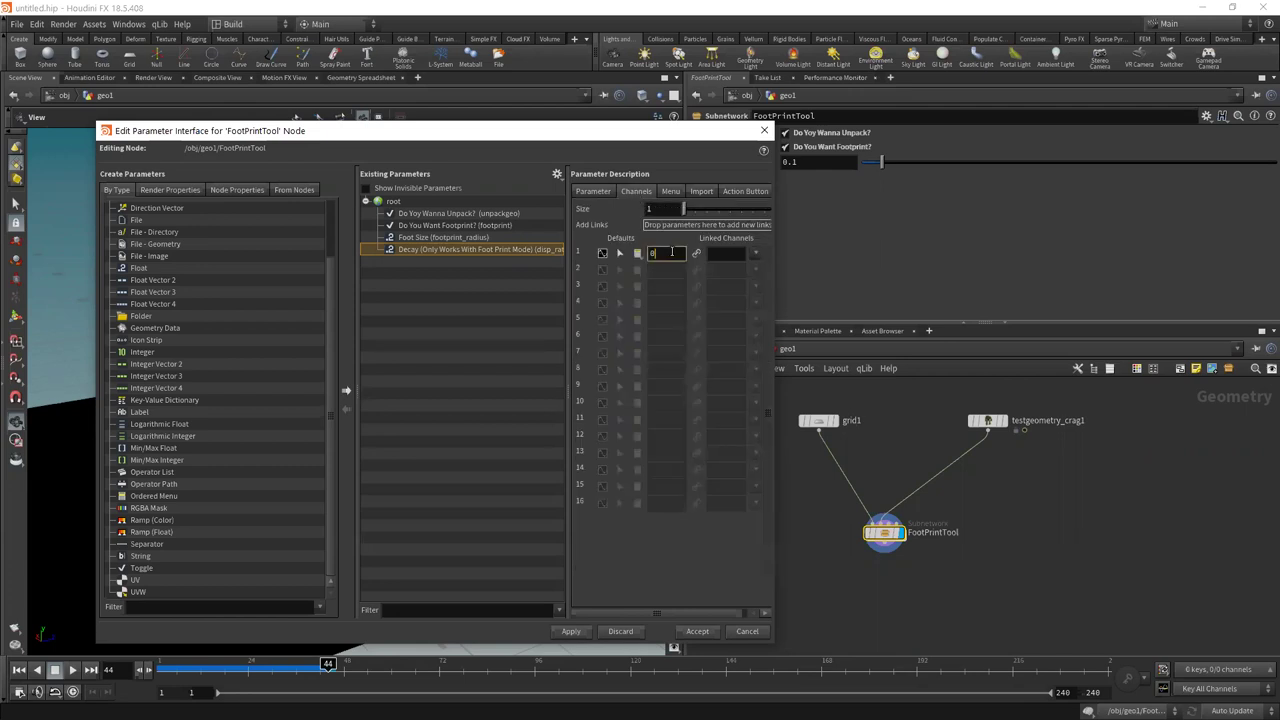
type(".95")
left_click(602, 194)
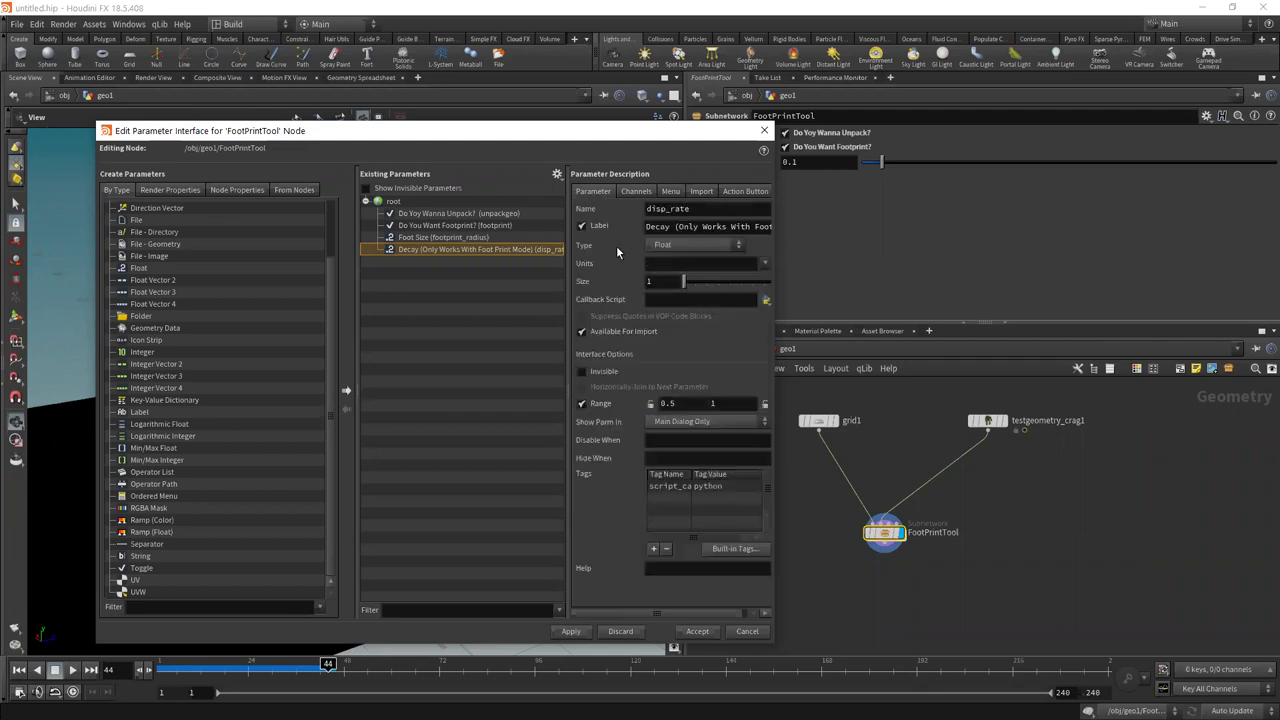
left_click(572, 632)
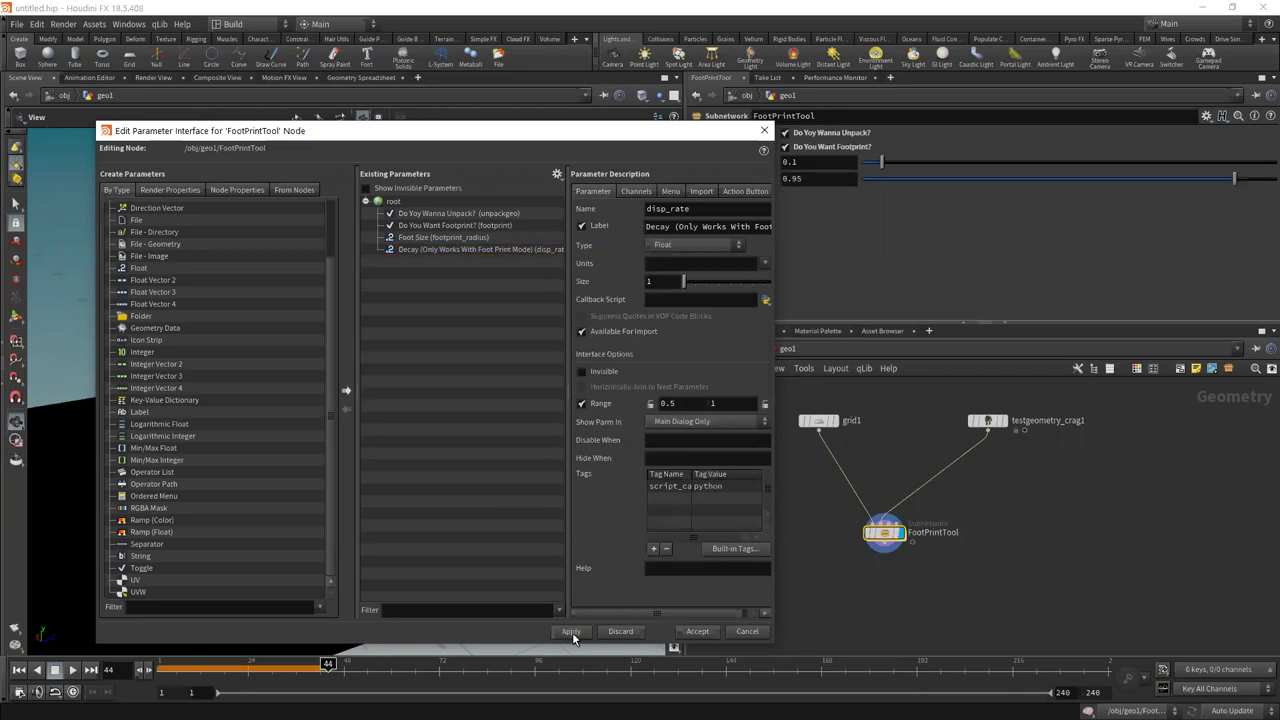
left_click(697, 631)
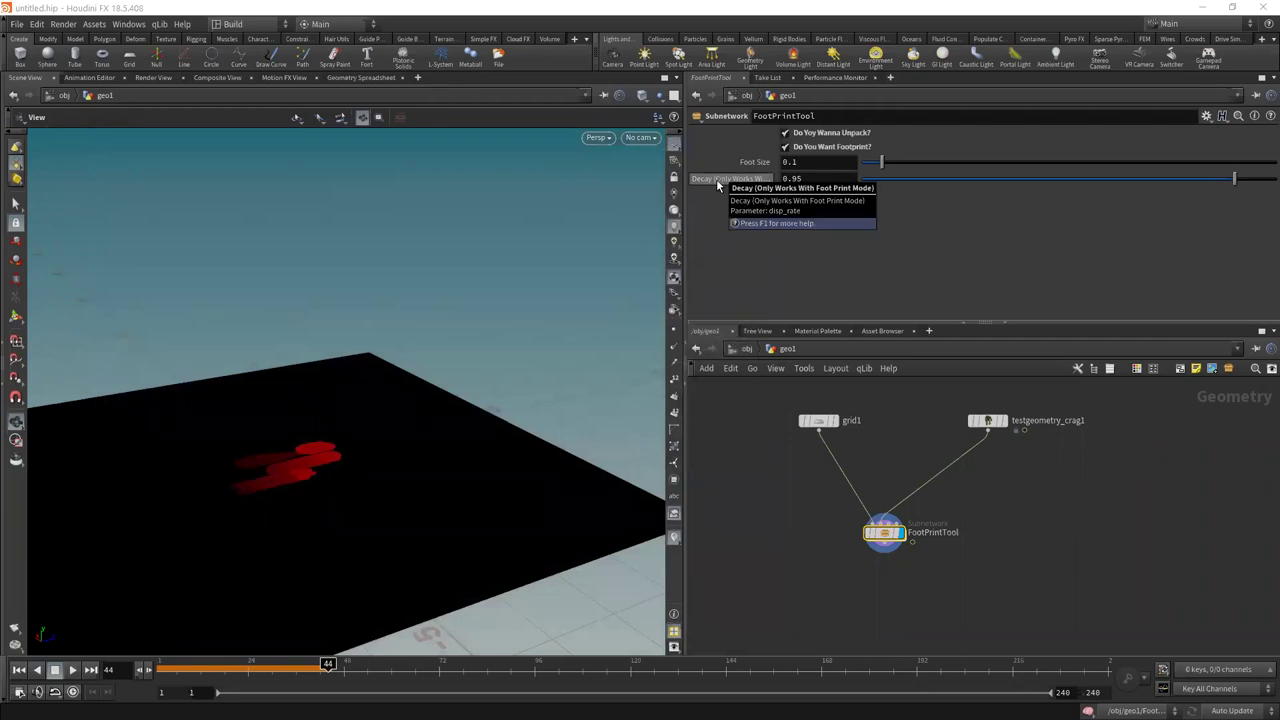
Copy the Decay parameter and go inside FootPrintTool's solver1.
right_click(801, 180)
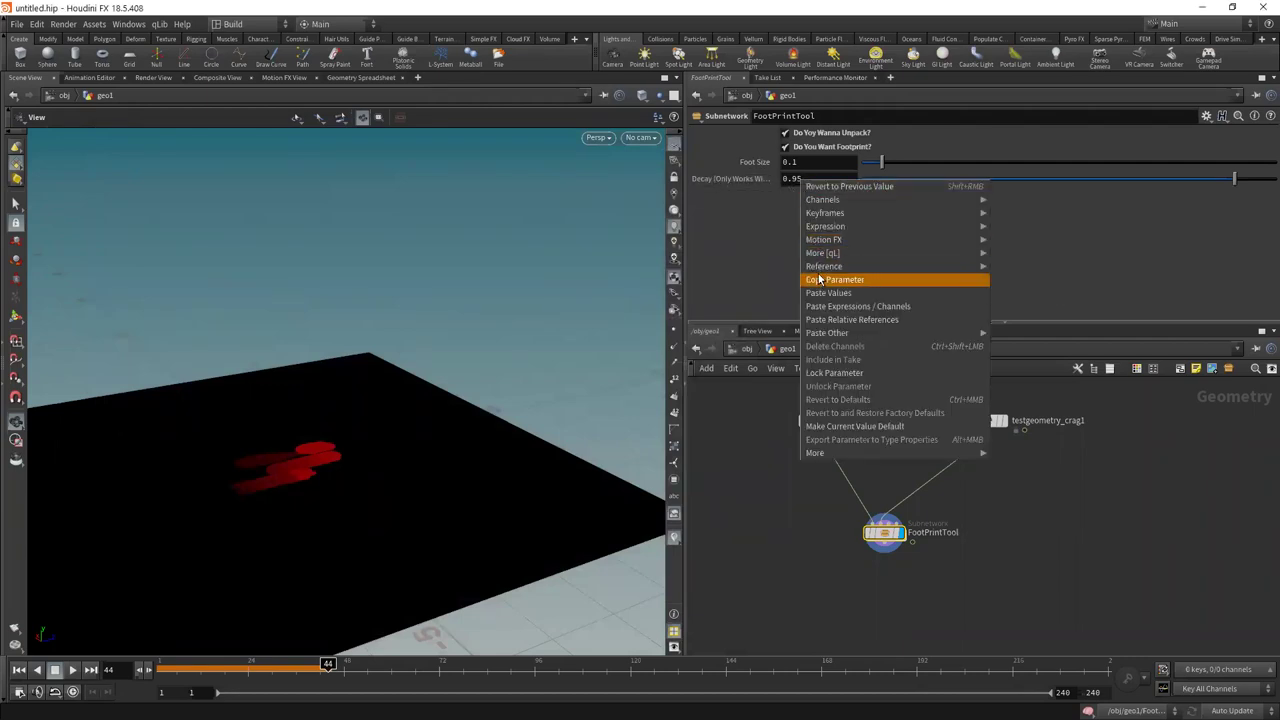
left_click(820, 280)
double_click(882, 531)
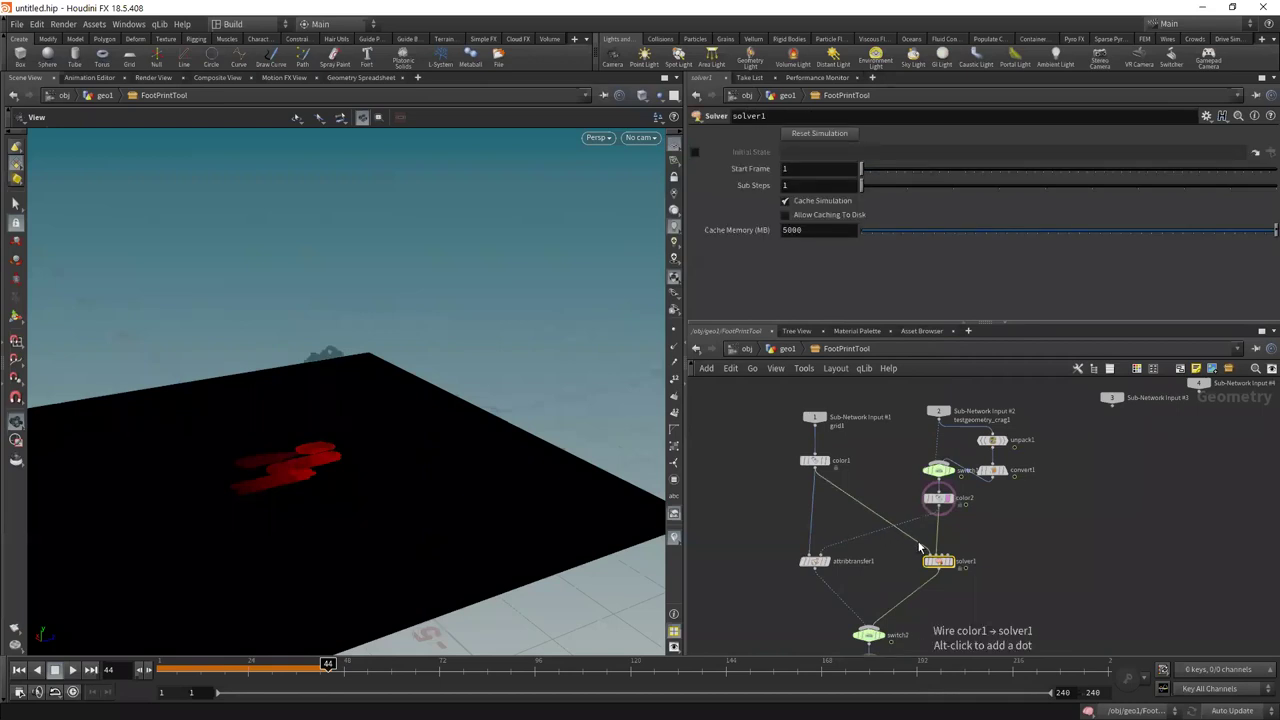
double_click(937, 561)
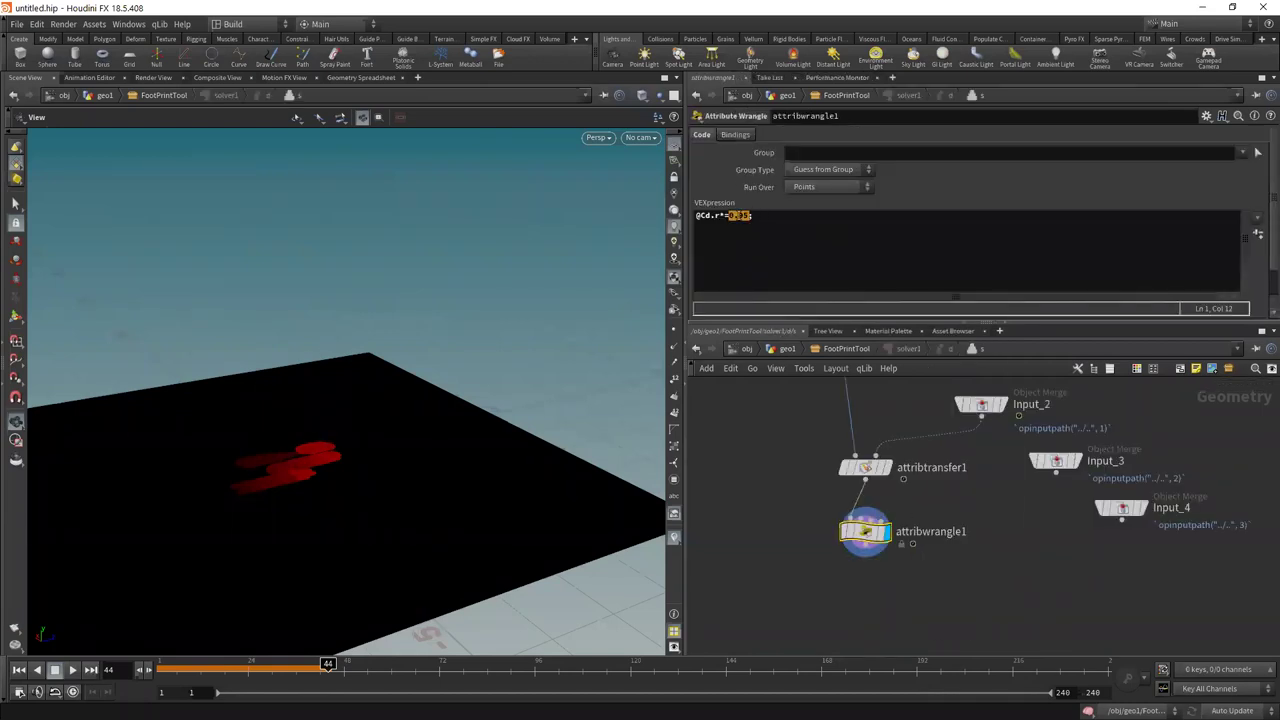
Paste a relative reference to Decay into the wrangle's VEXpression in place of 0.95.
left_click(727, 215)
right_click(729, 215)
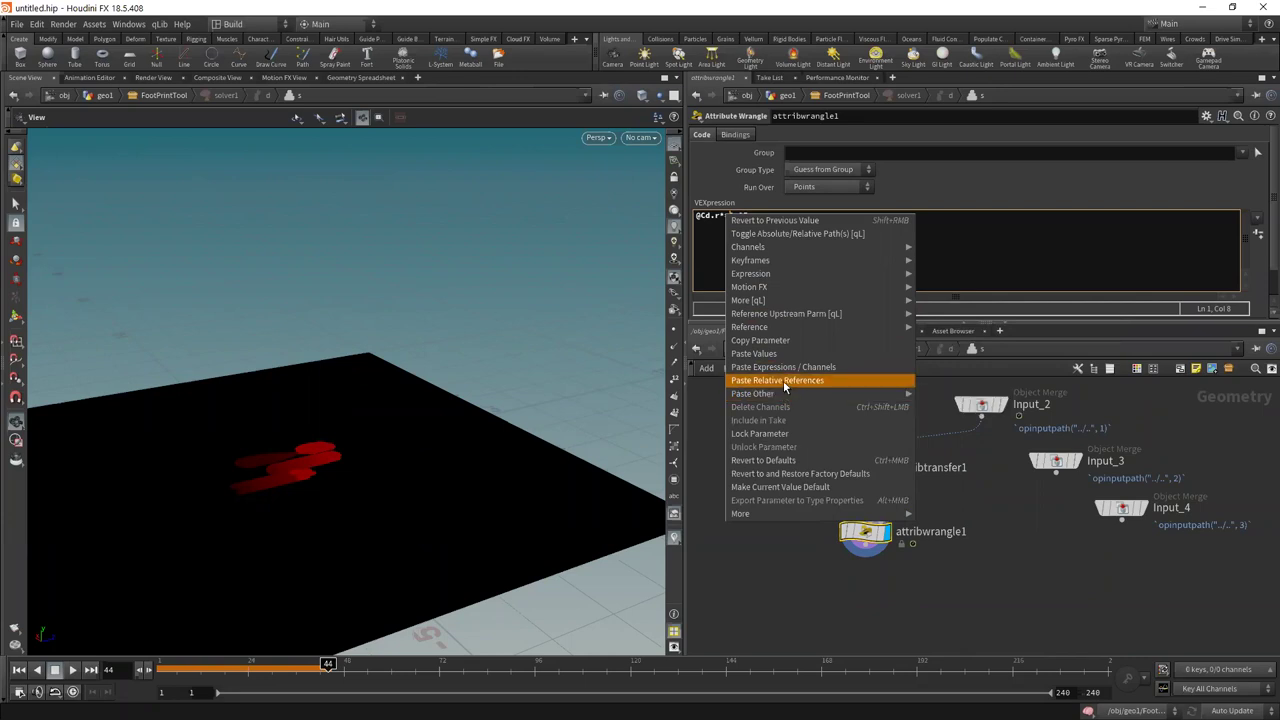
left_click(783, 380)
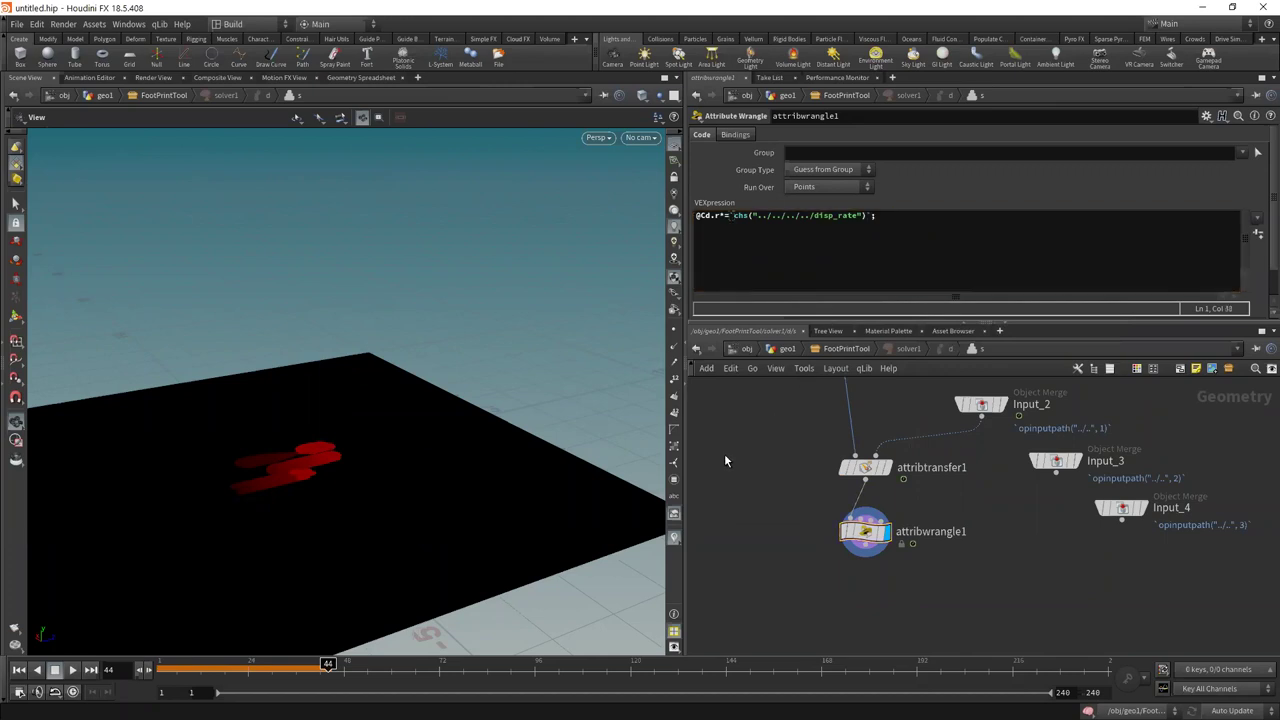
left_click(844, 352)
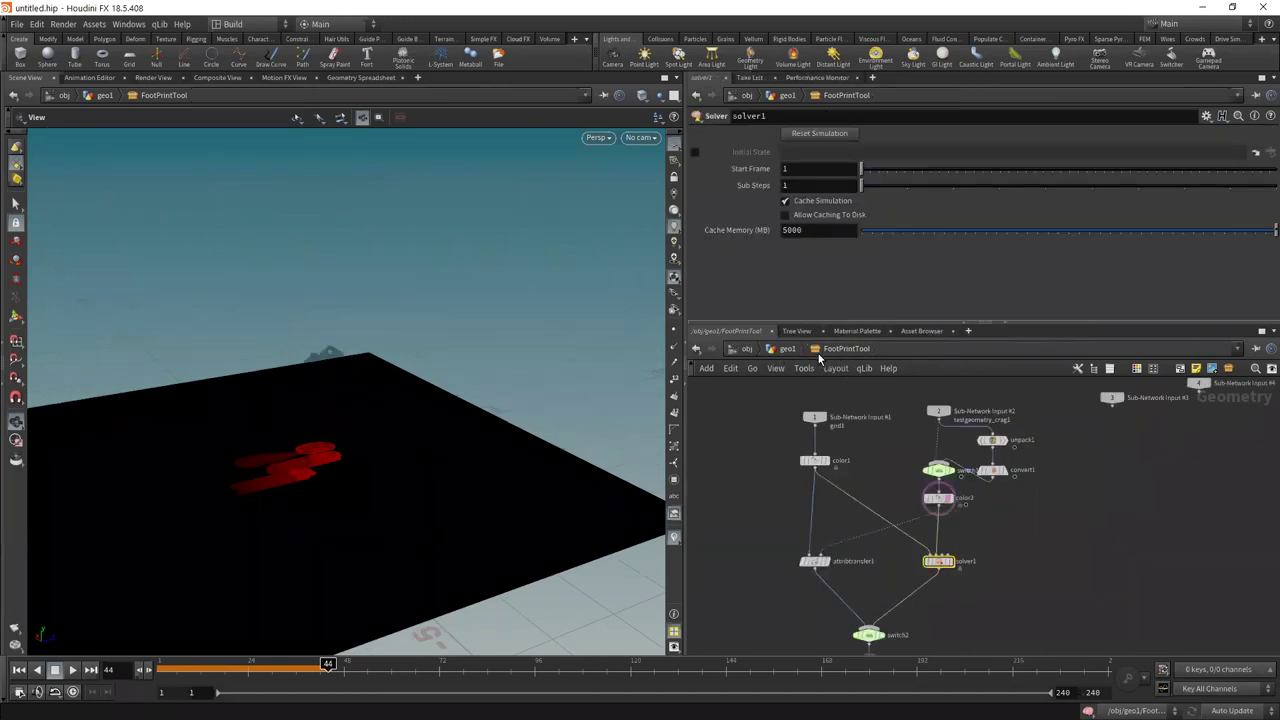
Rewind to frame 1, set Decay to 0.8617, and play the animation to watch the trail fade.
left_click(785, 350)
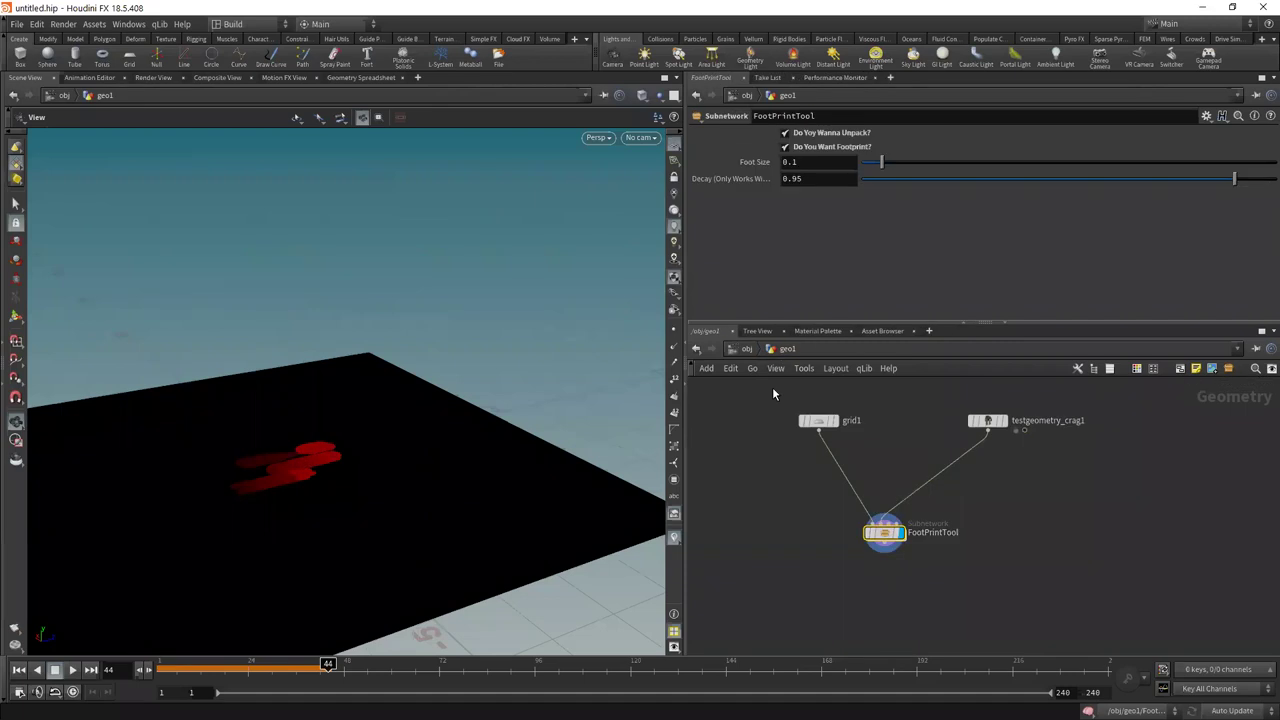
left_click(20, 671)
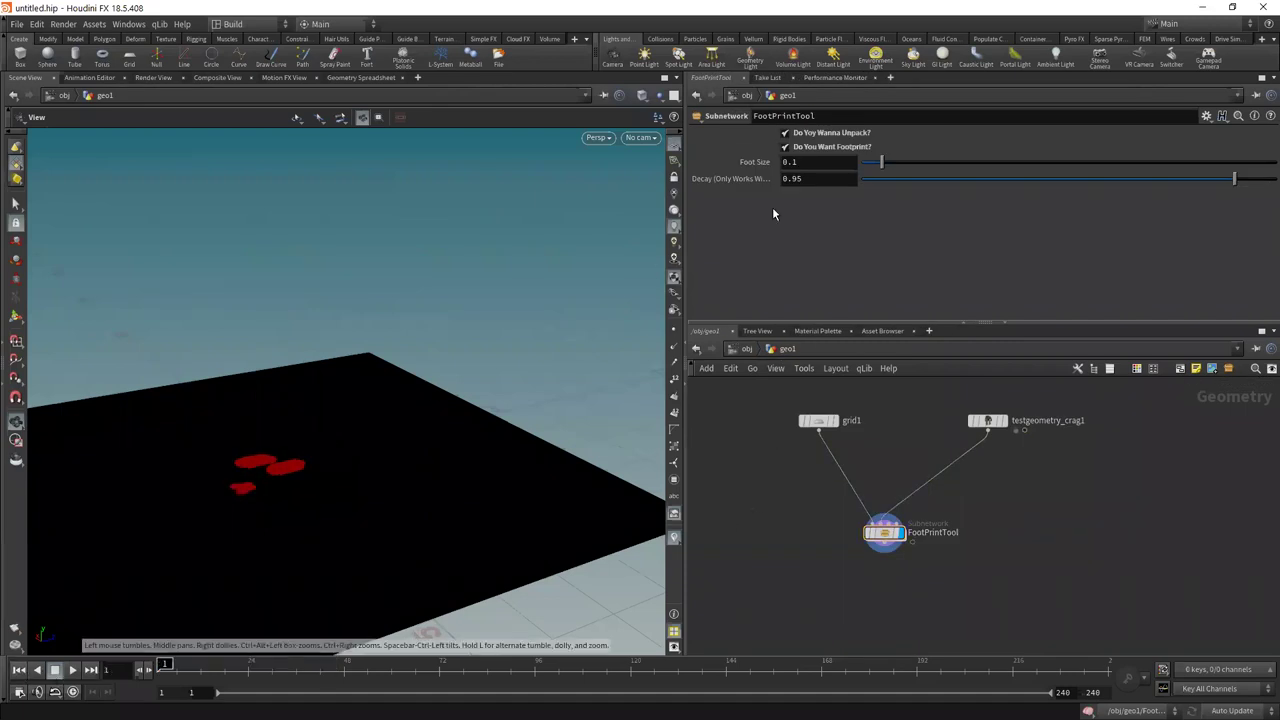
left_click_drag(797, 179, 801, 183)
left_click_drag(1132, 178, 1172, 178)
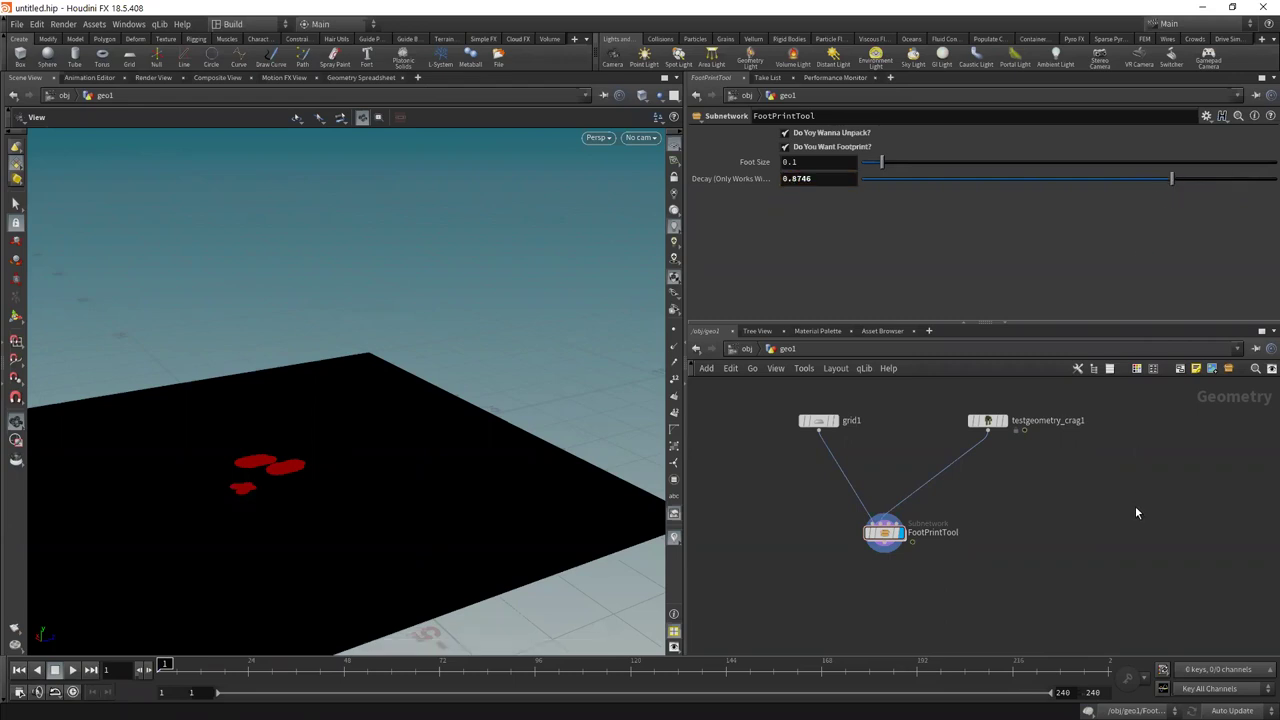
left_click(1160, 190)
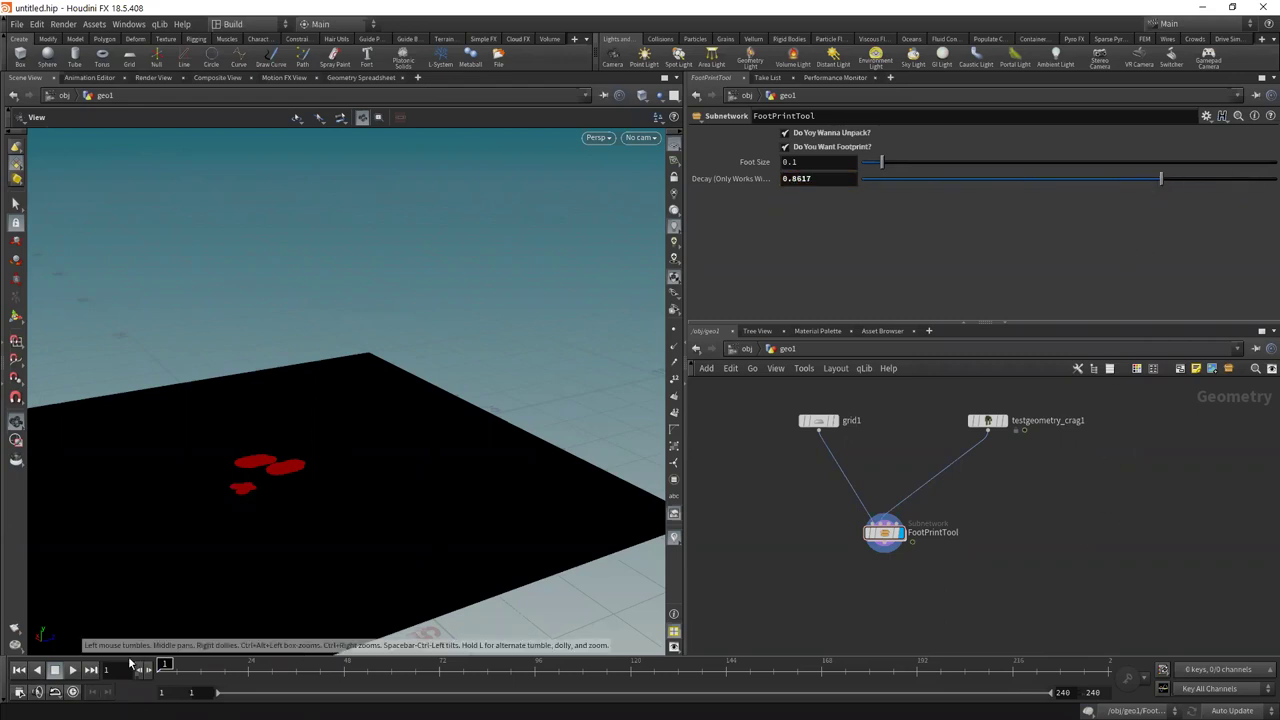
left_click(77, 671)
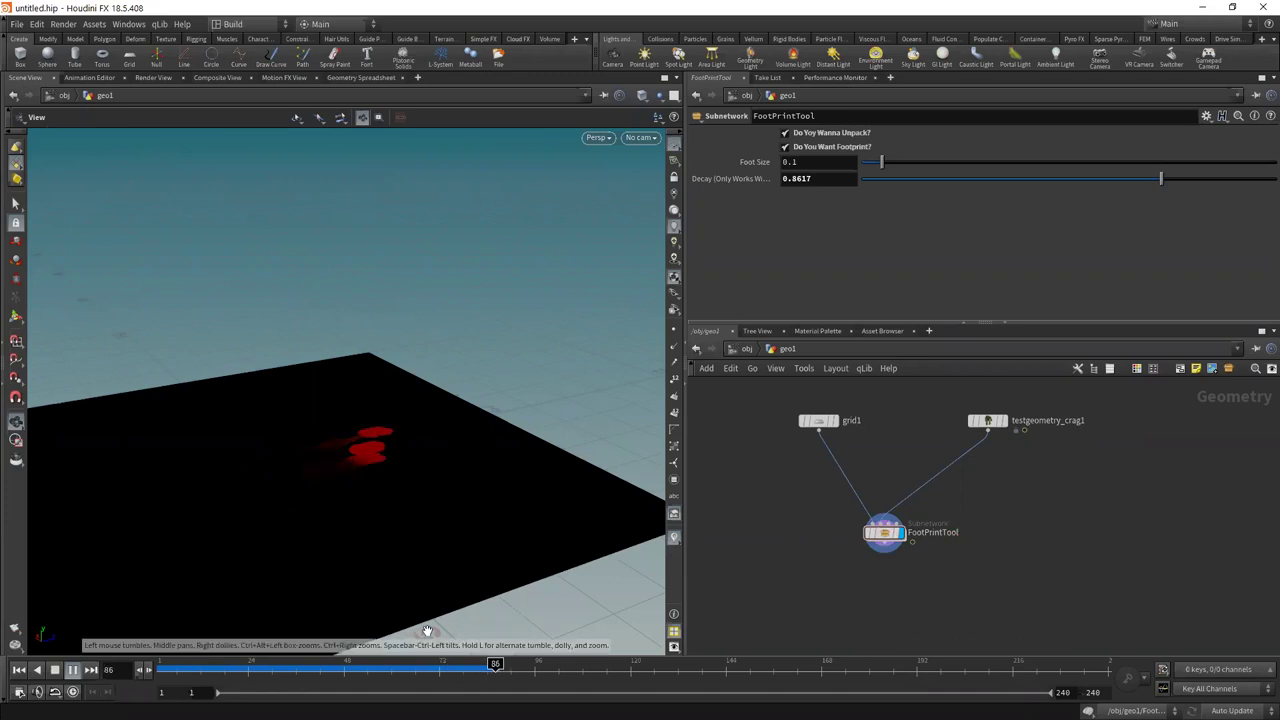
left_click(55, 669)
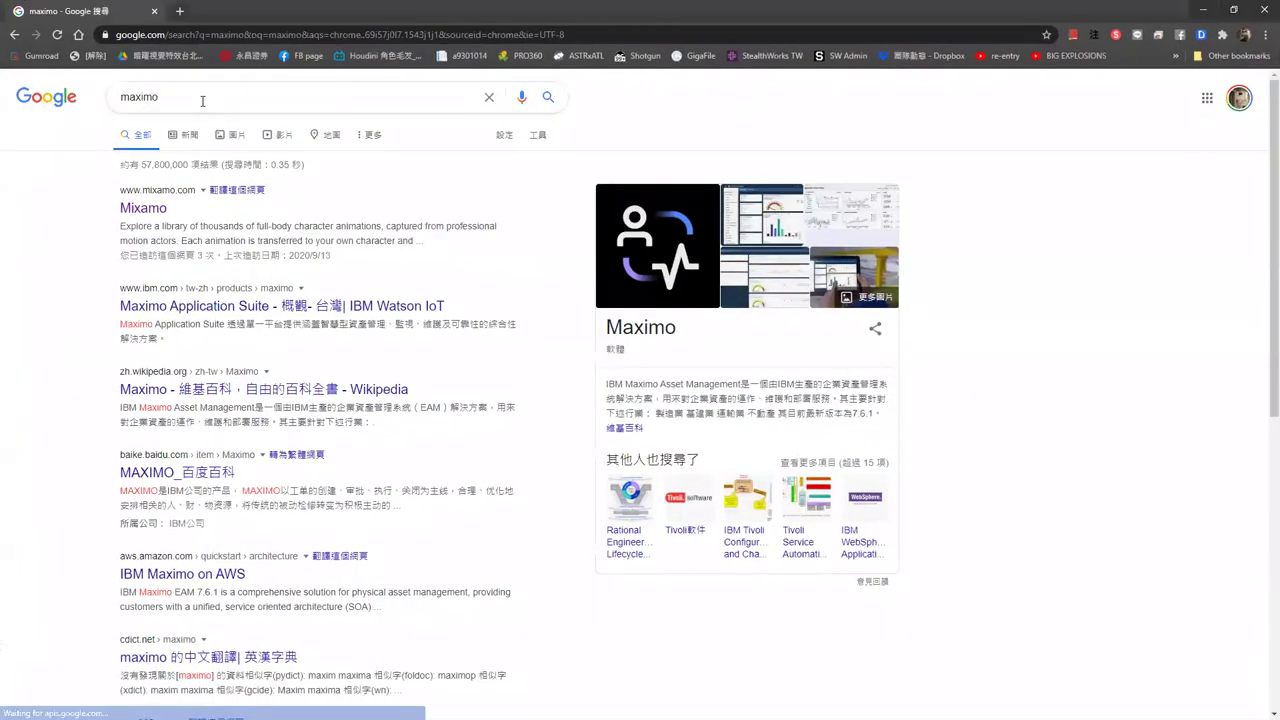
Open mixamo.com from Google, search 'house' in Characters, and view the Animations results.
left_click(200, 97)
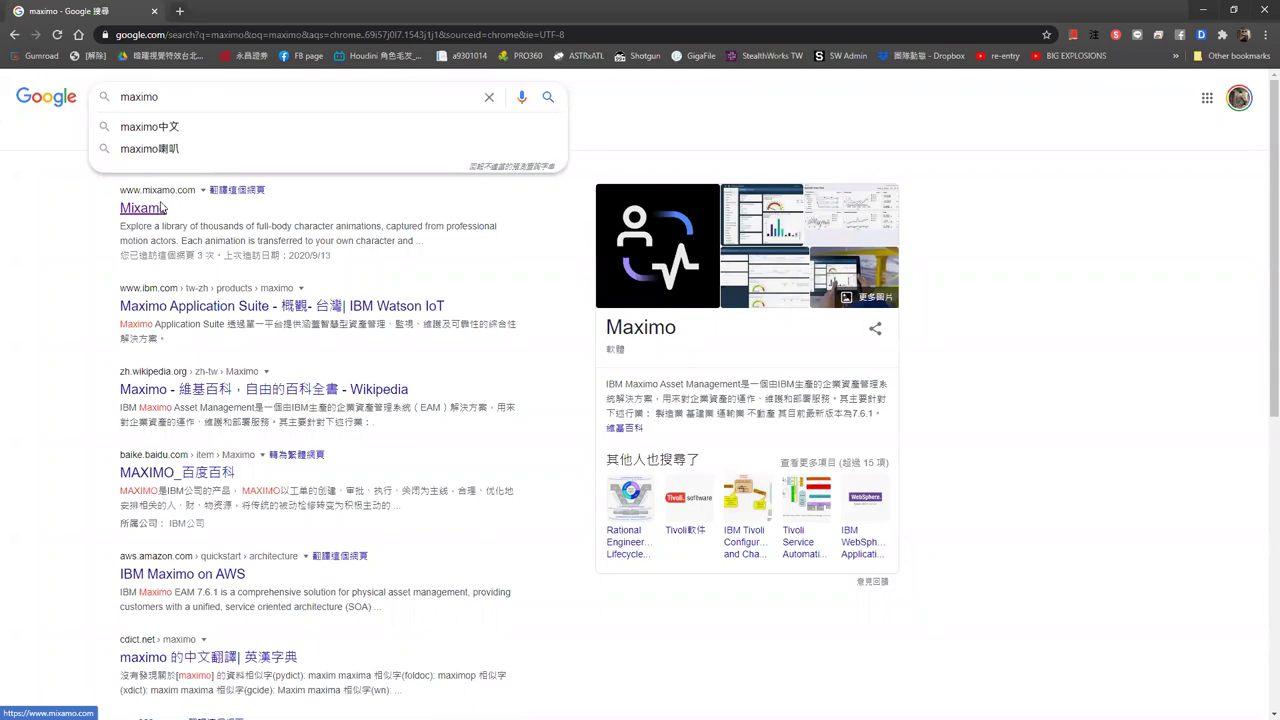
left_click(143, 208)
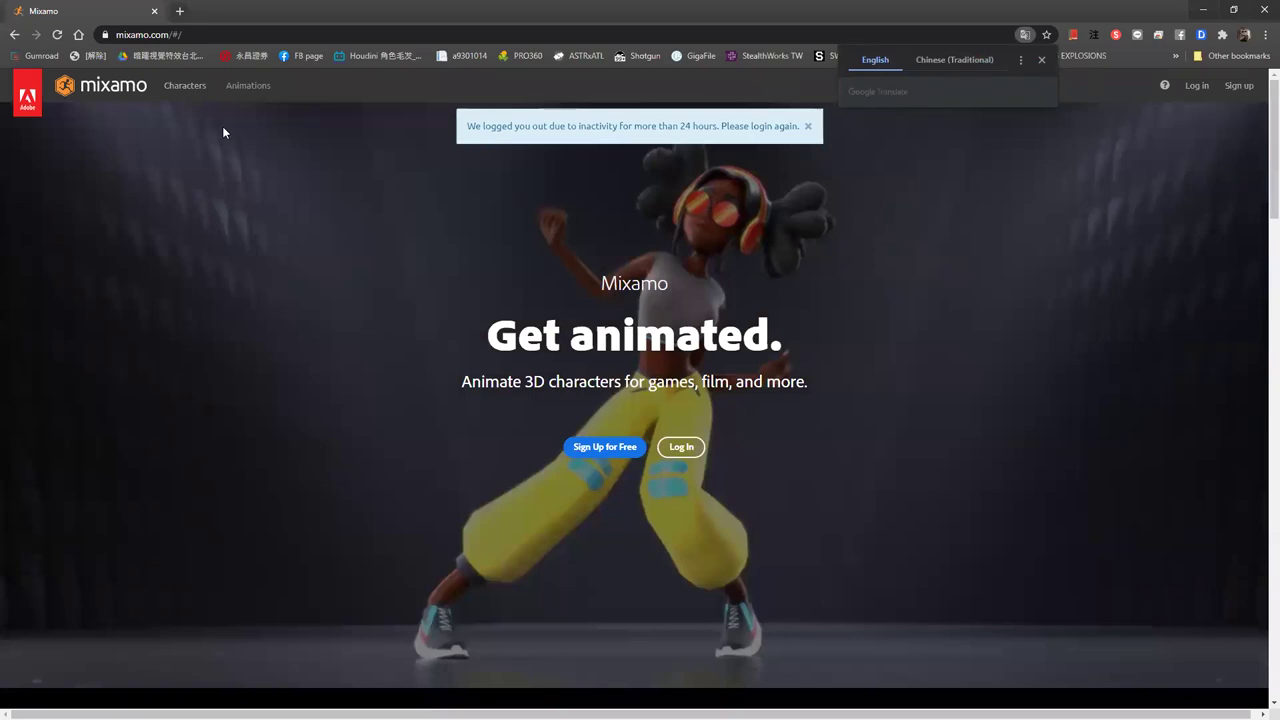
left_click(192, 86)
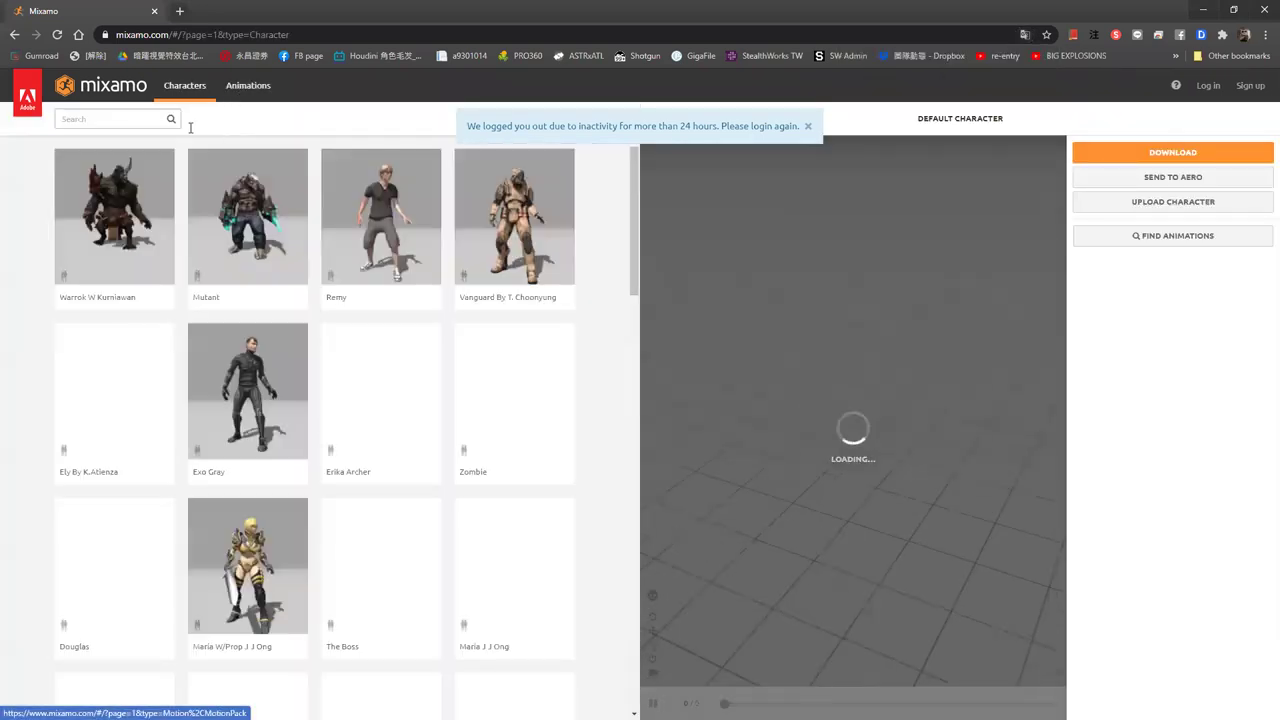
left_click(126, 118)
type("h")
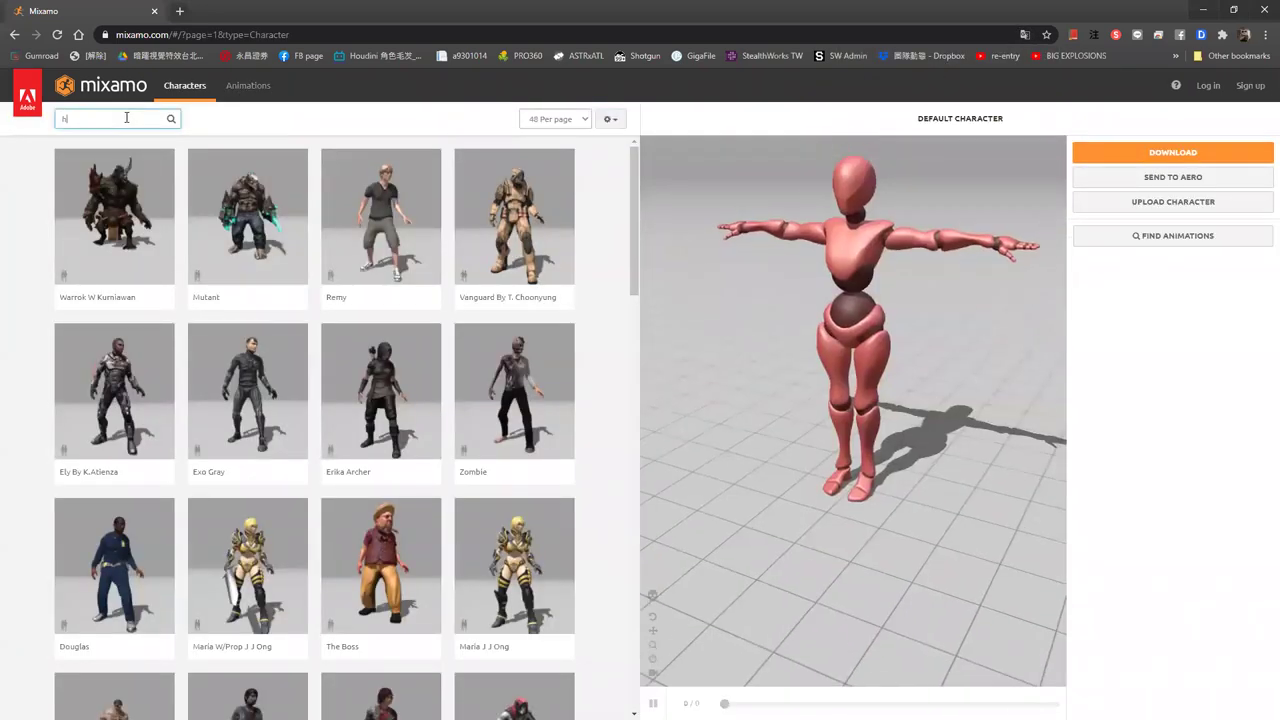
type("ouse")
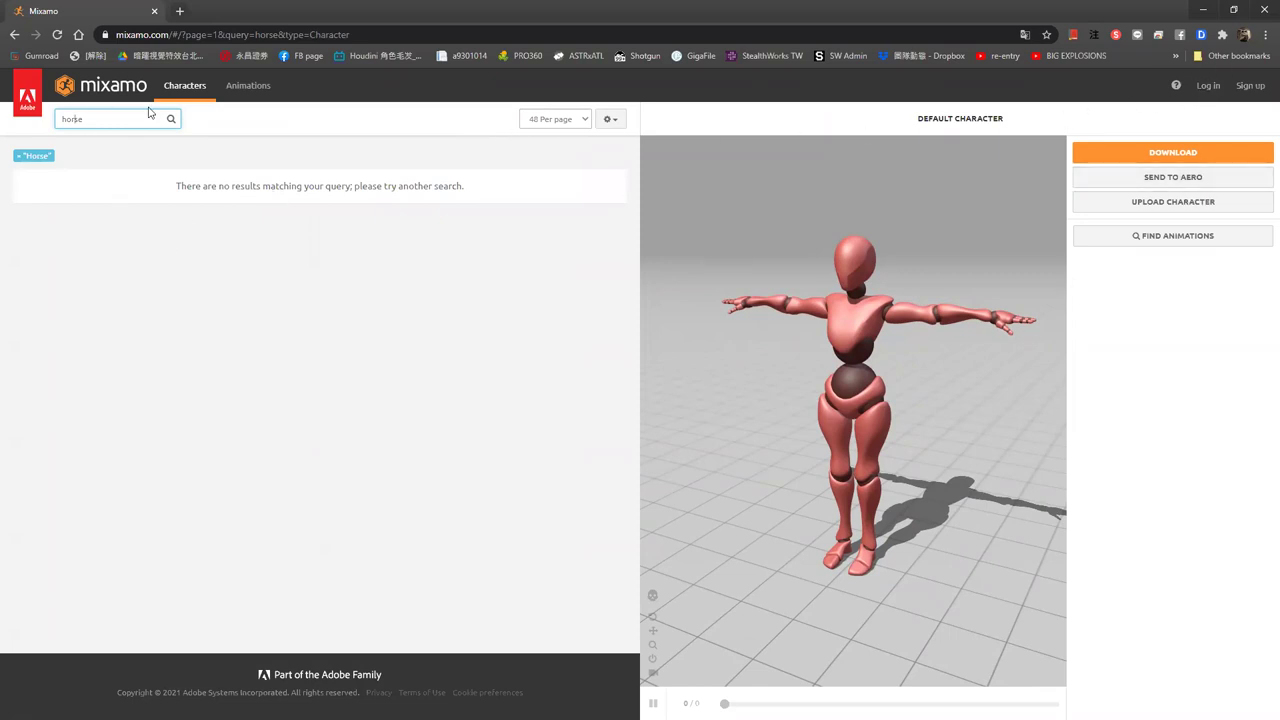
left_click(248, 85)
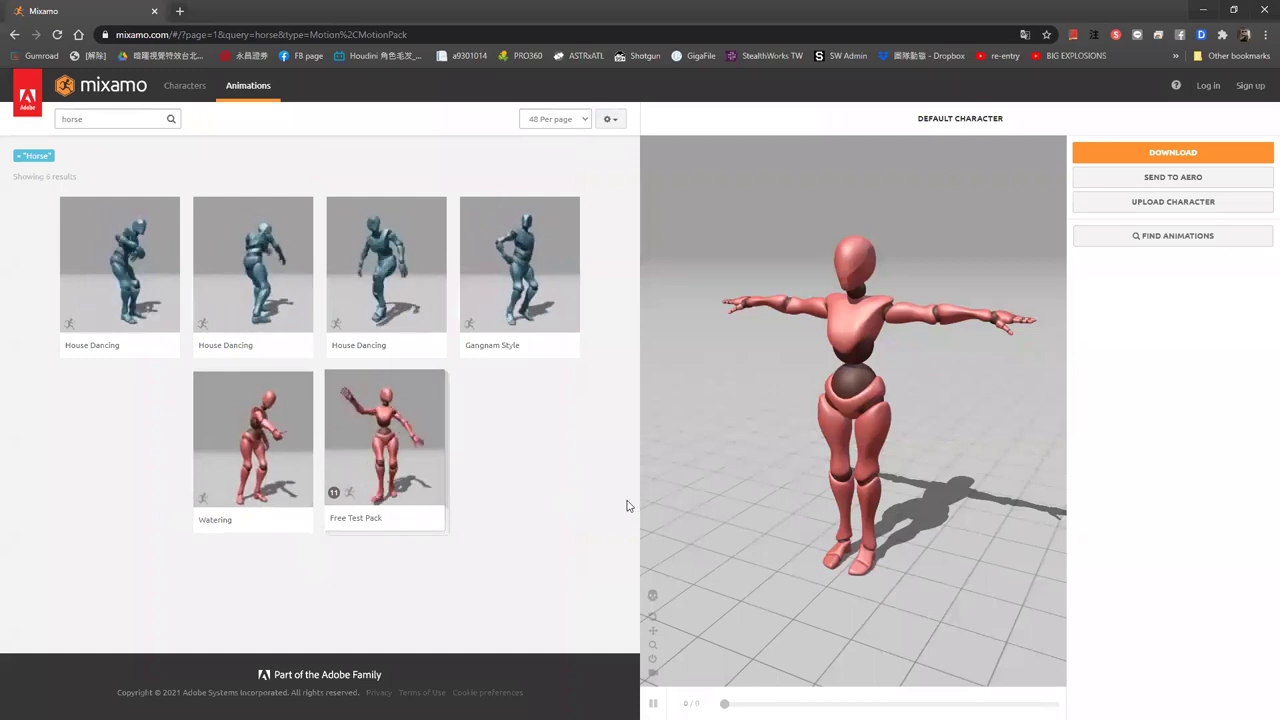
mouse_move(386, 265)
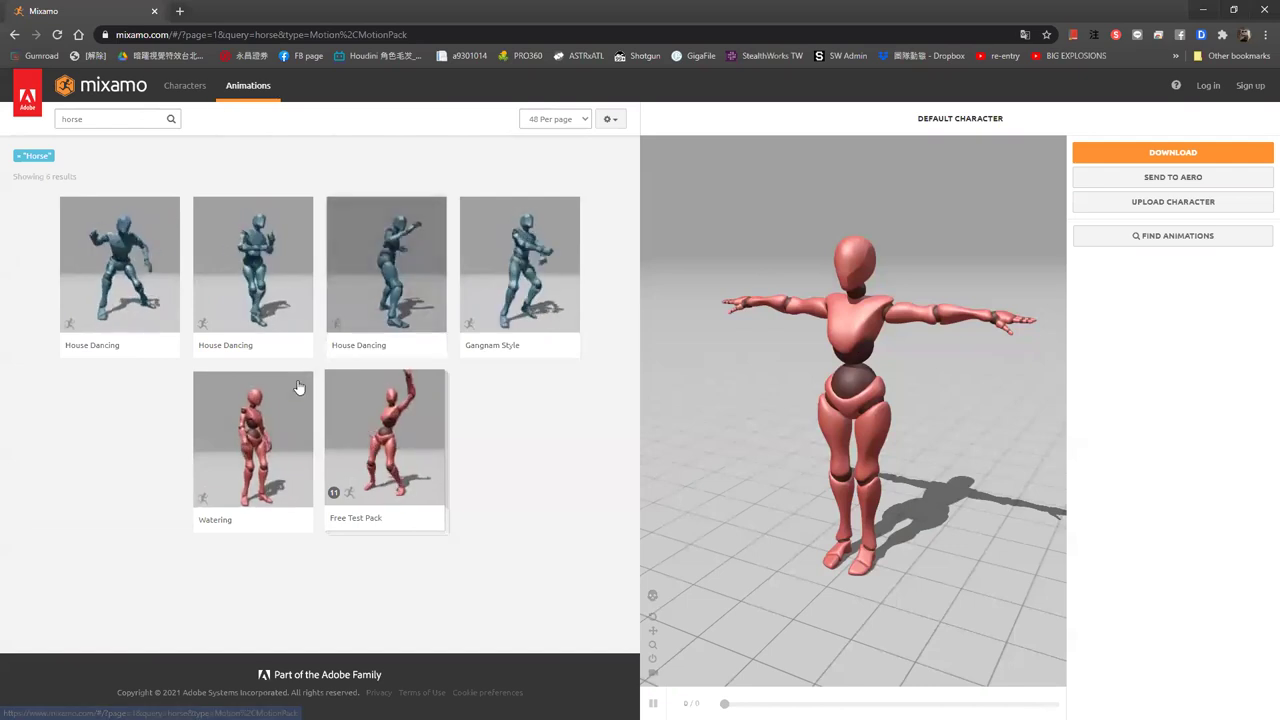
Select the Gangnam Style animation and clear the search filter in Characters.
left_click(519, 276)
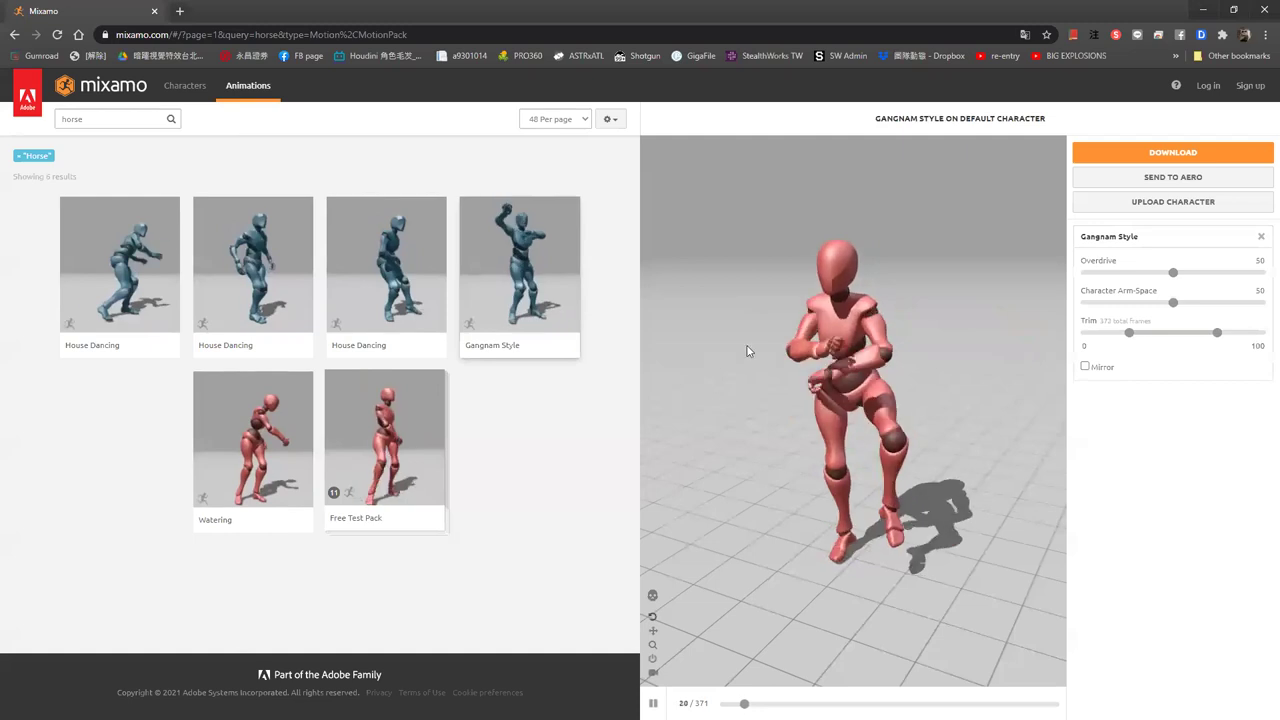
left_click(184, 85)
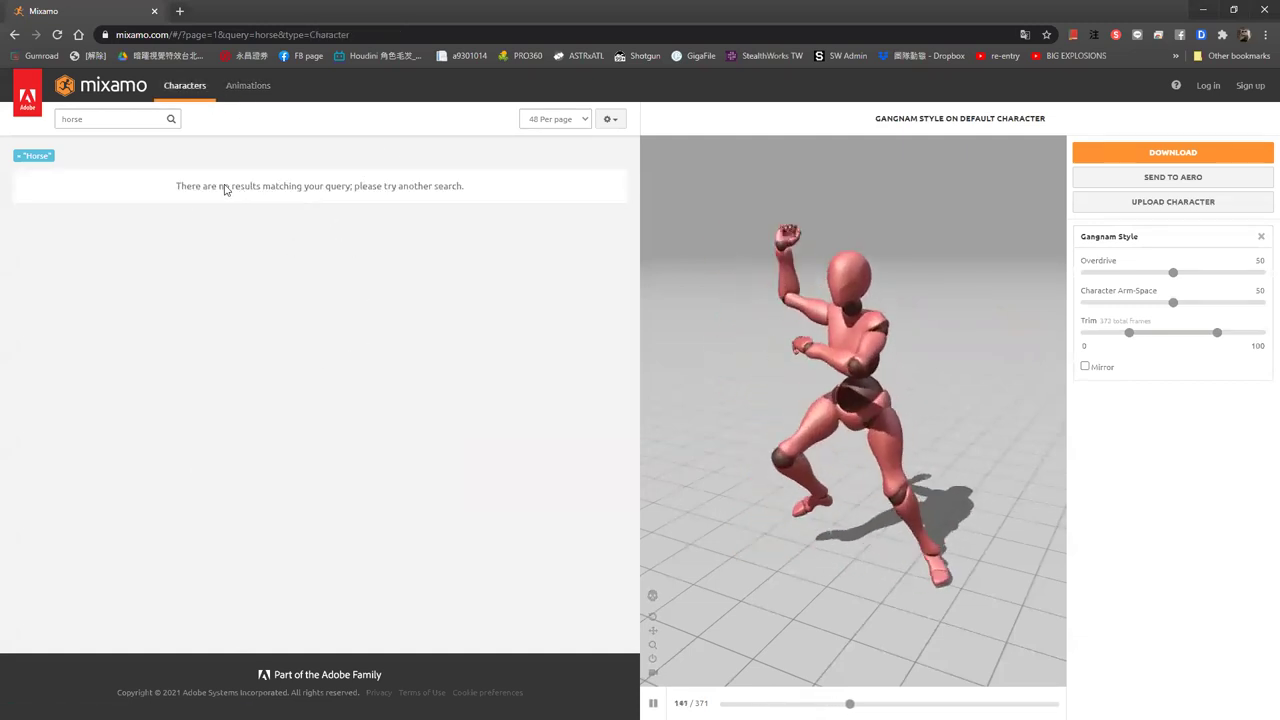
double_click(72, 119)
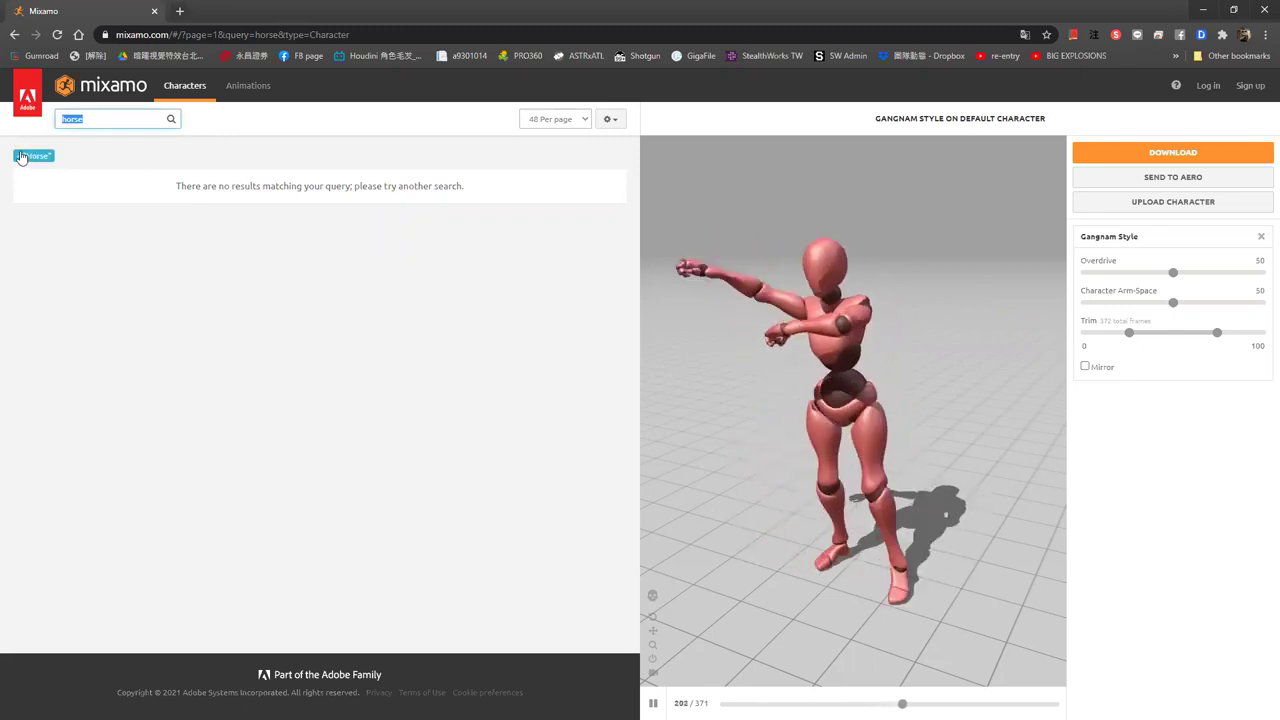
left_click(20, 156)
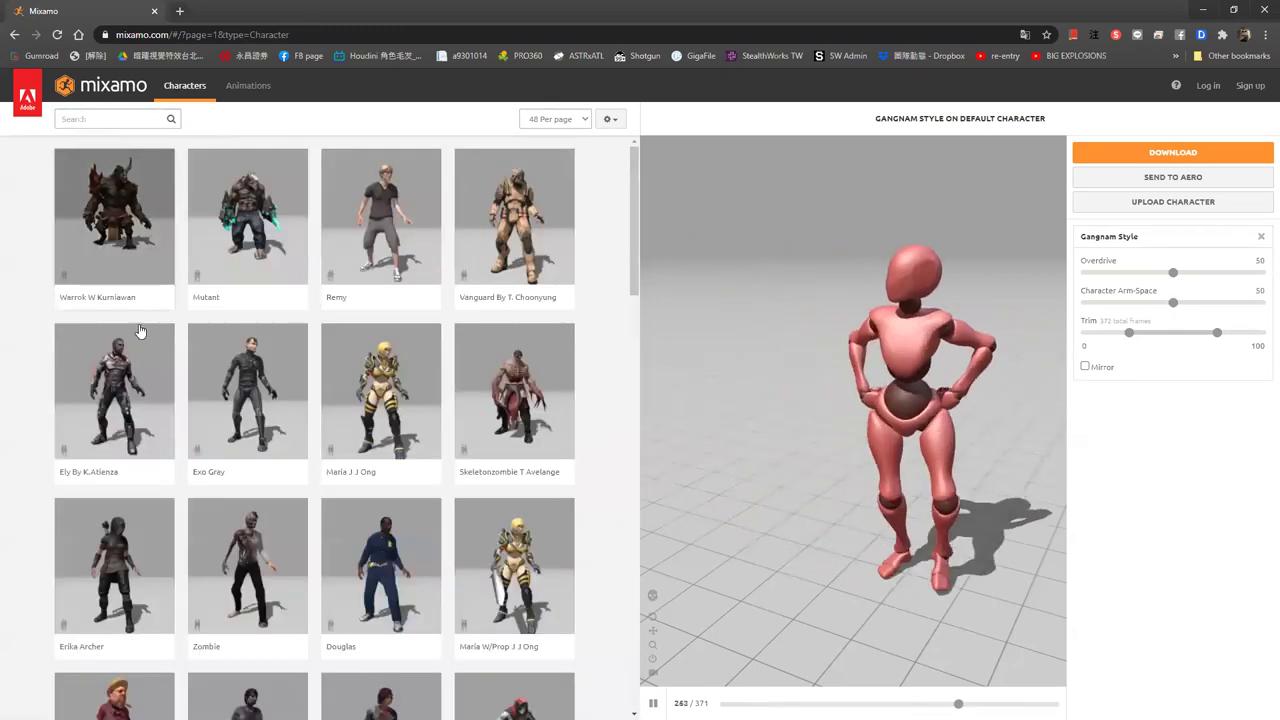
Preview Gangnam Style on Maria, Skeletonzombie, Vanguard and finally Mousey.
left_click(400, 420)
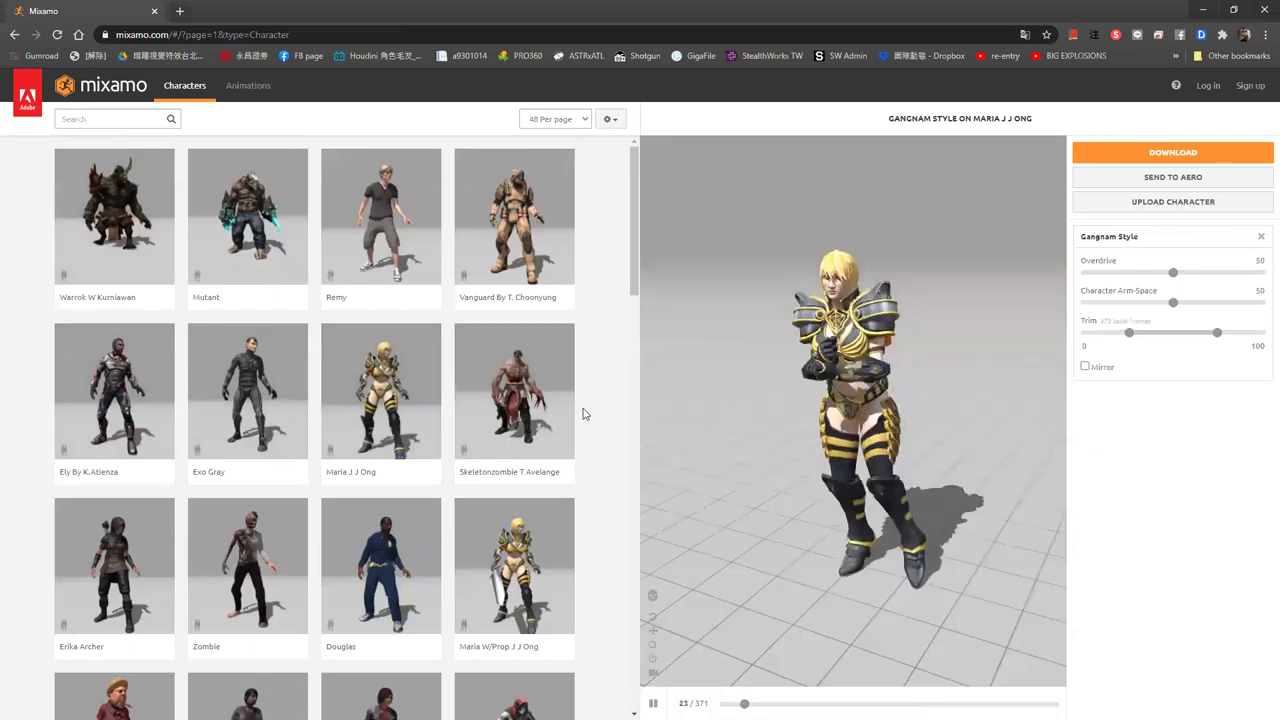
left_click(542, 407)
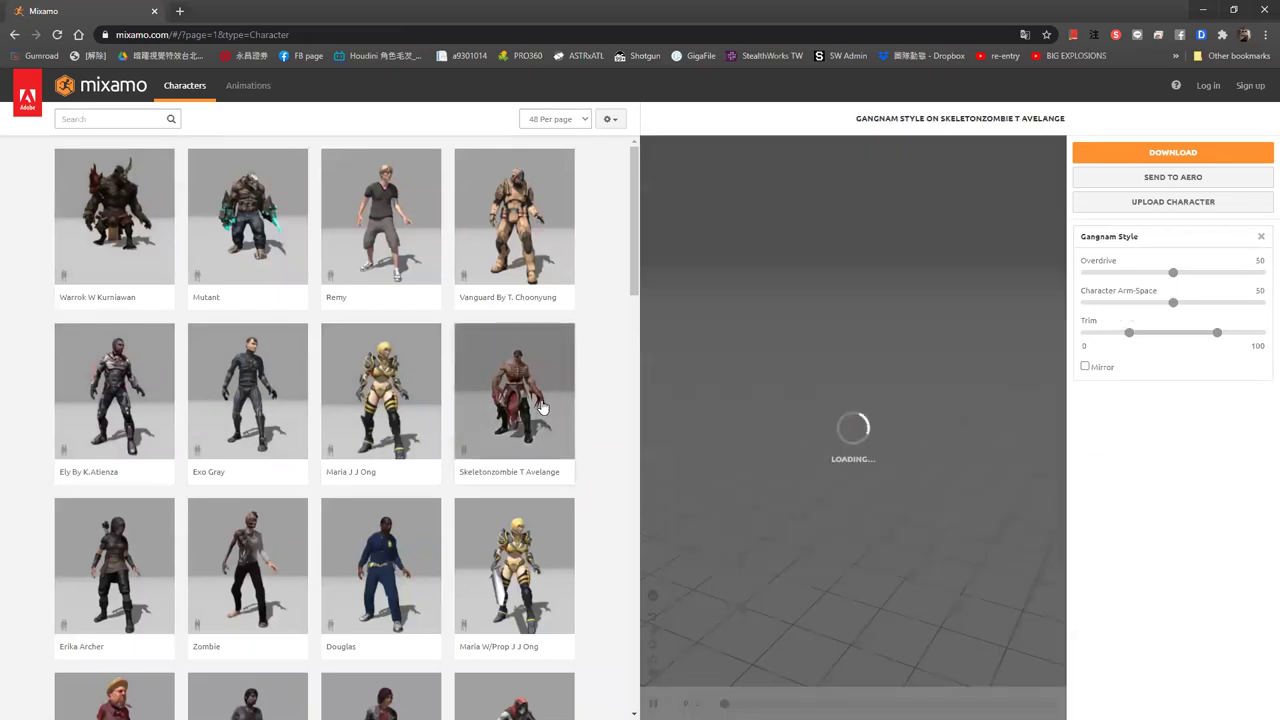
left_click(513, 222)
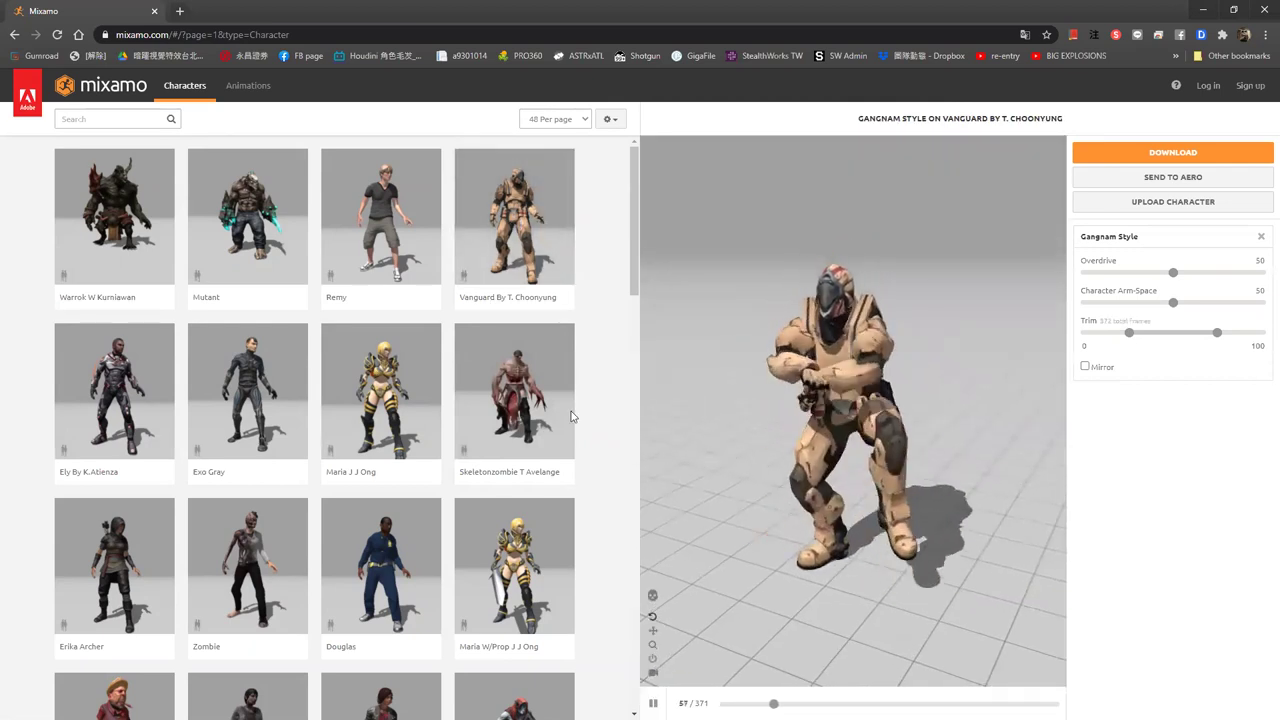
scroll(540, 450, "down", 3)
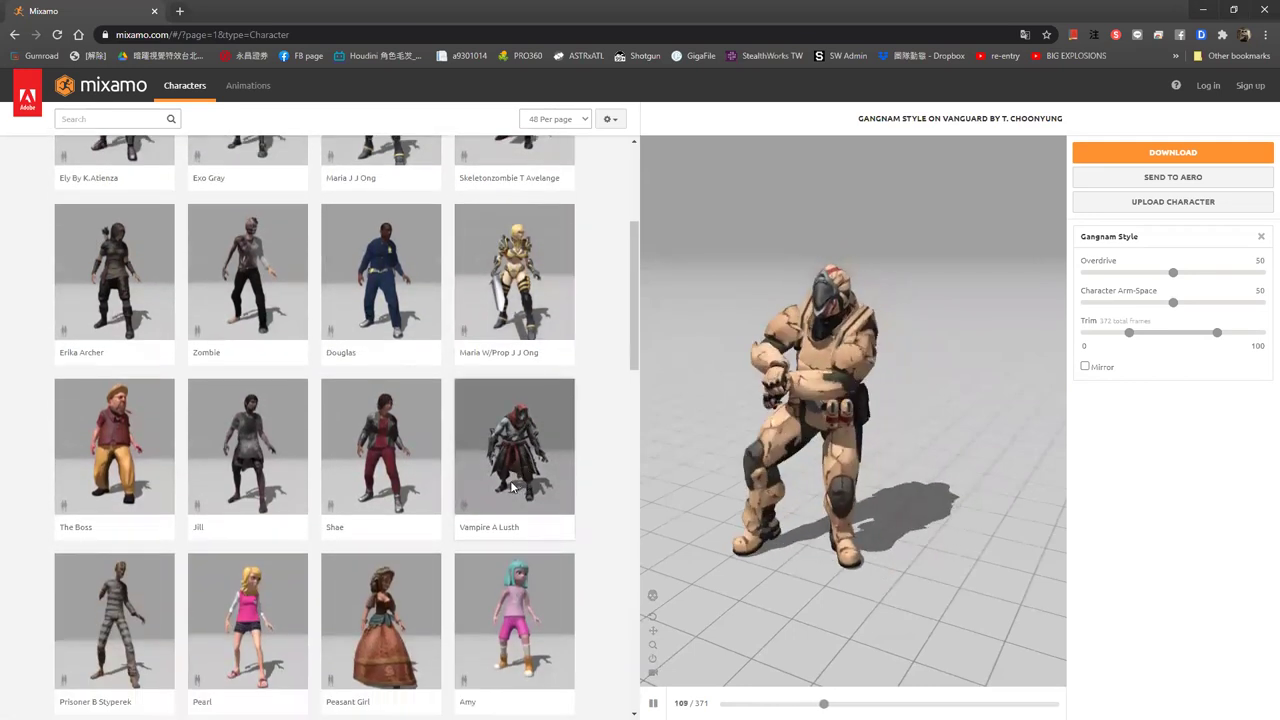
scroll(512, 487, "down", 2)
scroll(451, 420, "down", 2)
scroll(391, 263, "down", 2)
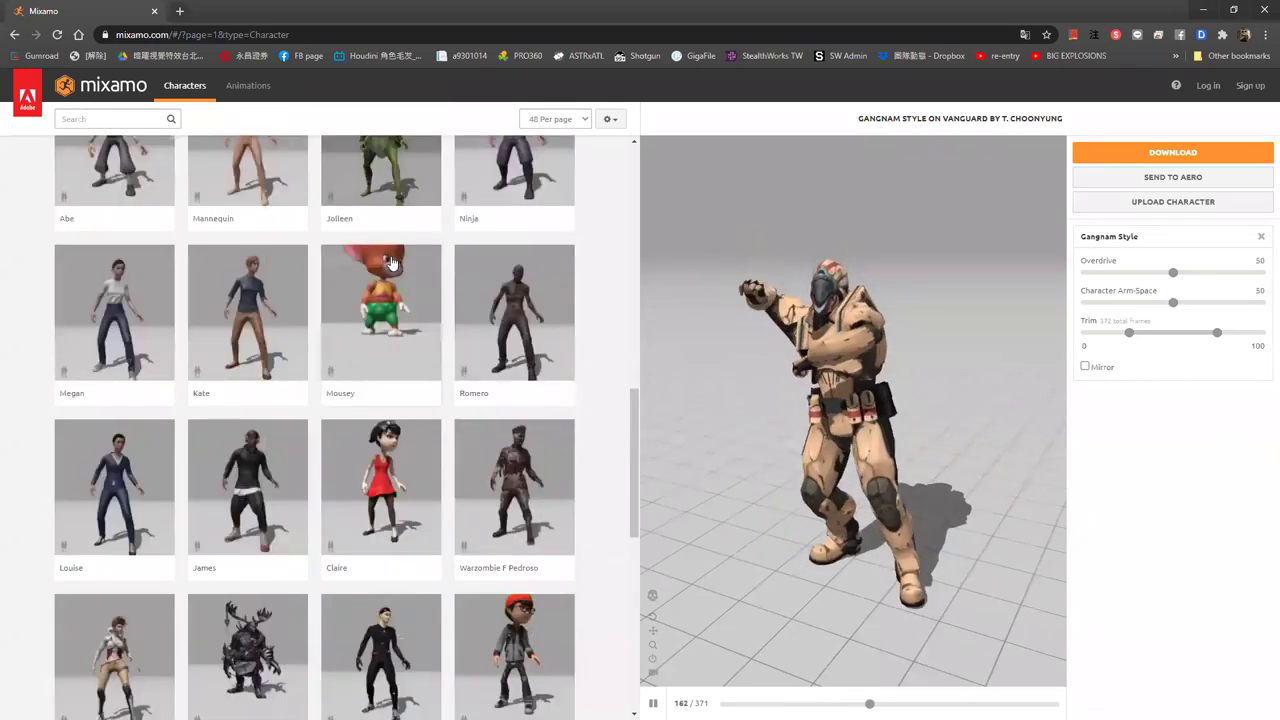
left_click(391, 263)
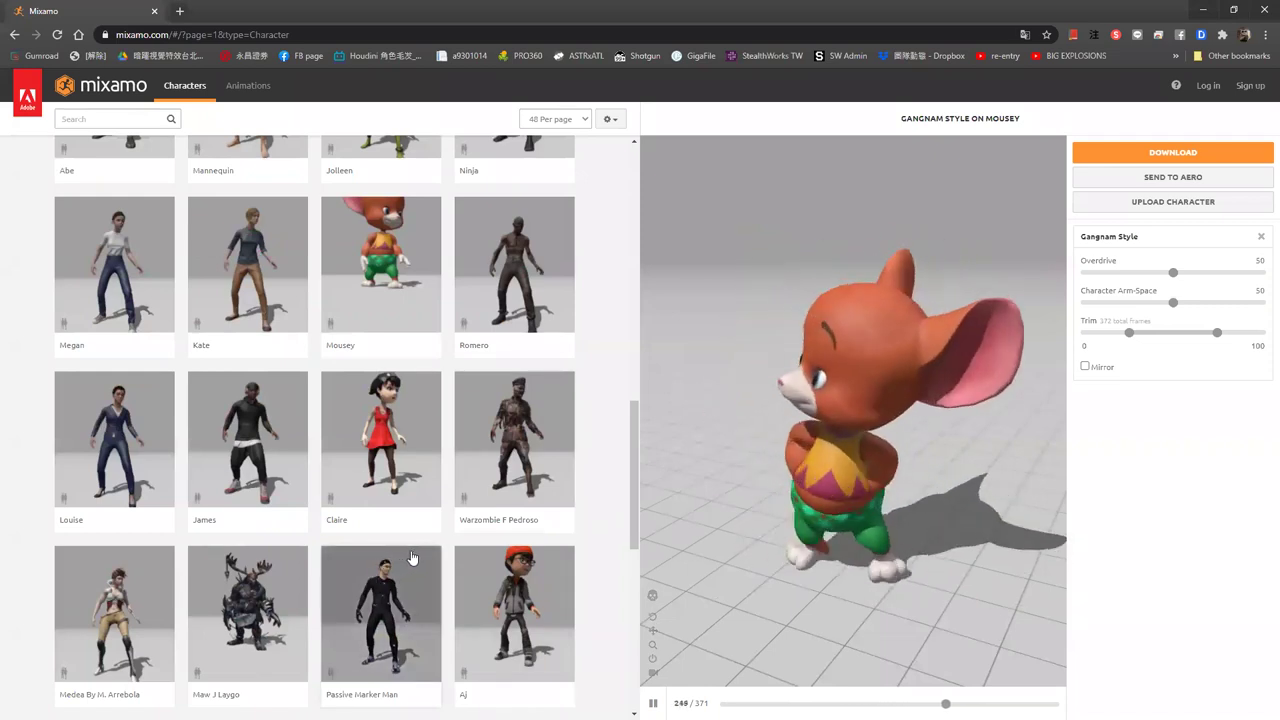
scroll(411, 557, "down", 1)
scroll(411, 557, "down", 2)
scroll(411, 557, "down", 2)
scroll(414, 557, "down", 2)
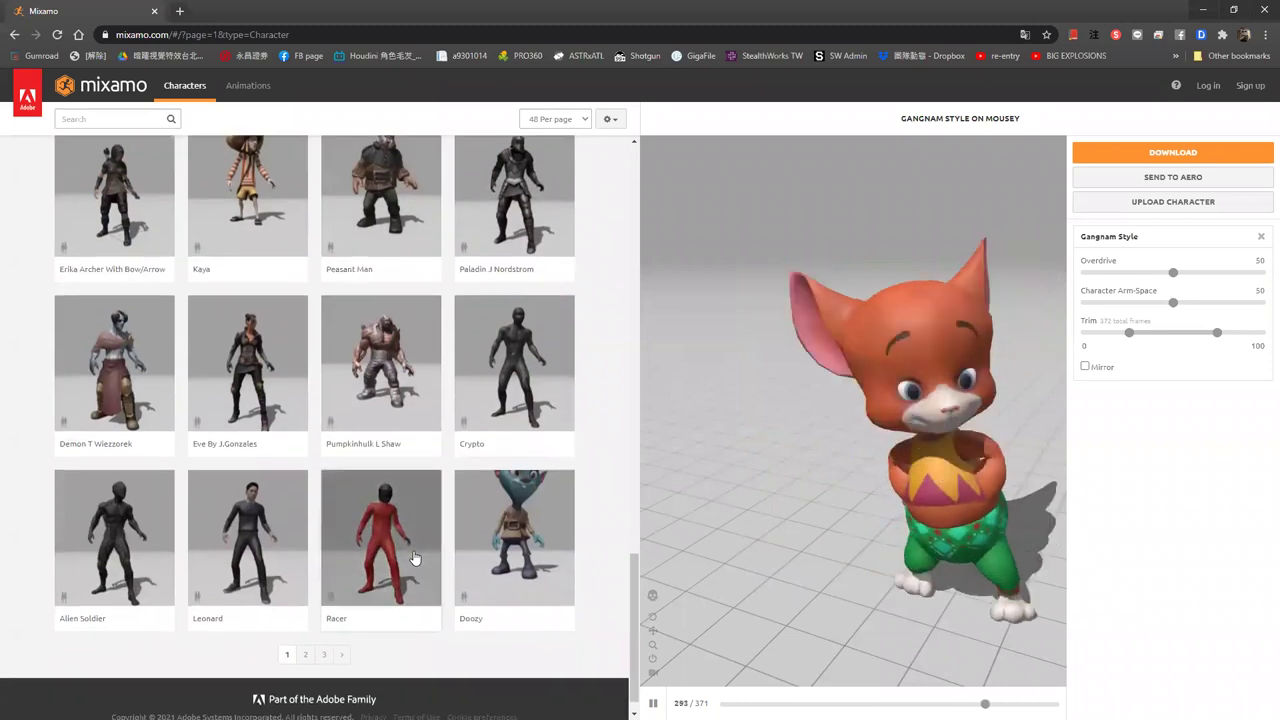
scroll(414, 557, "down", 1)
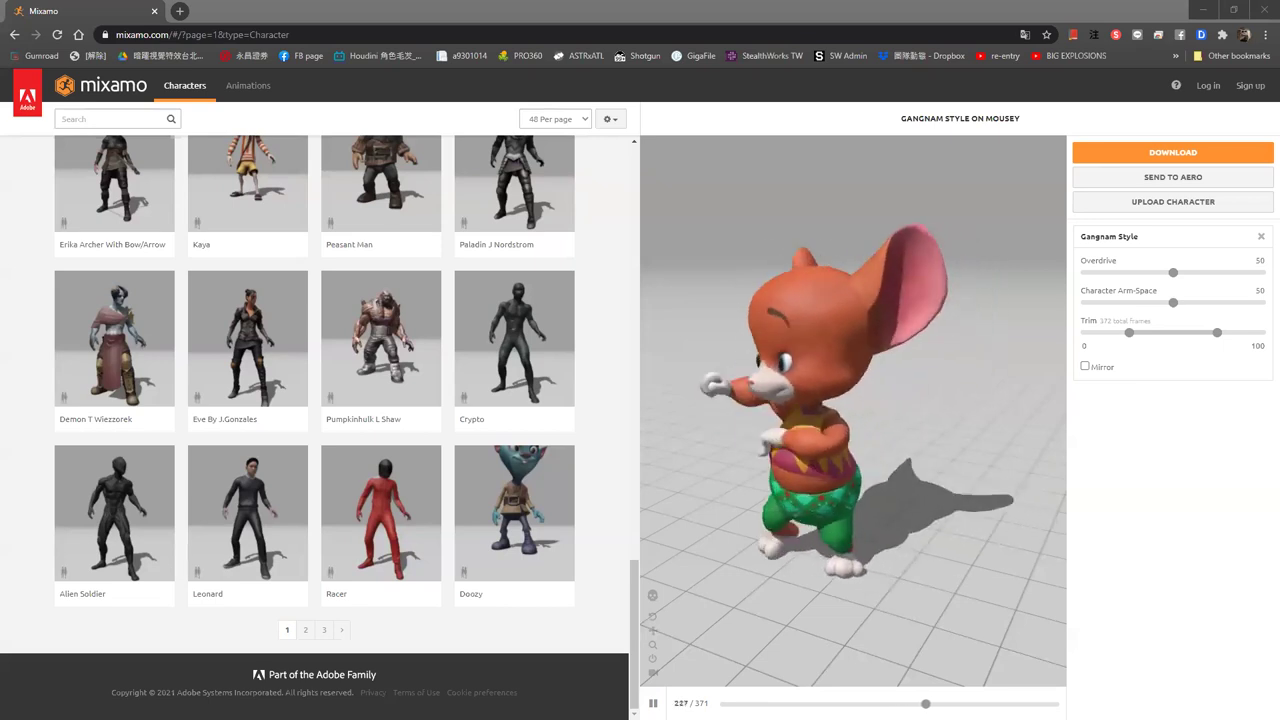
scroll(898, 296, "up", 2)
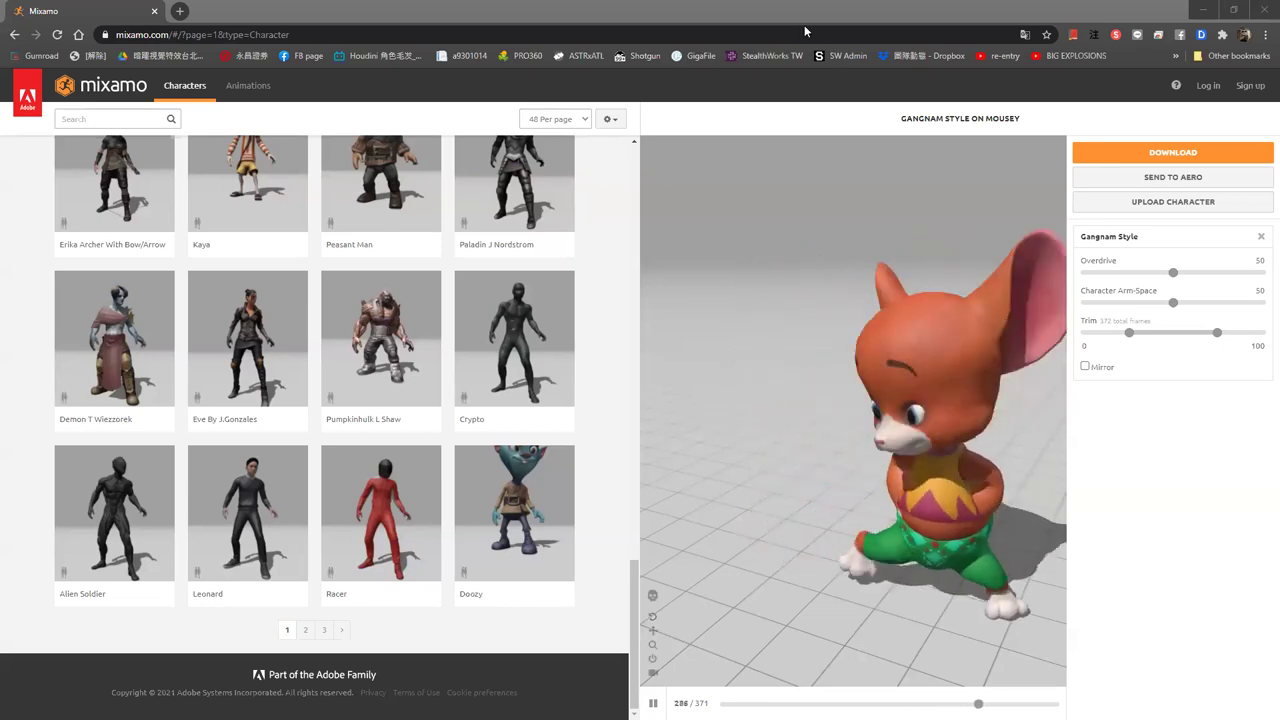